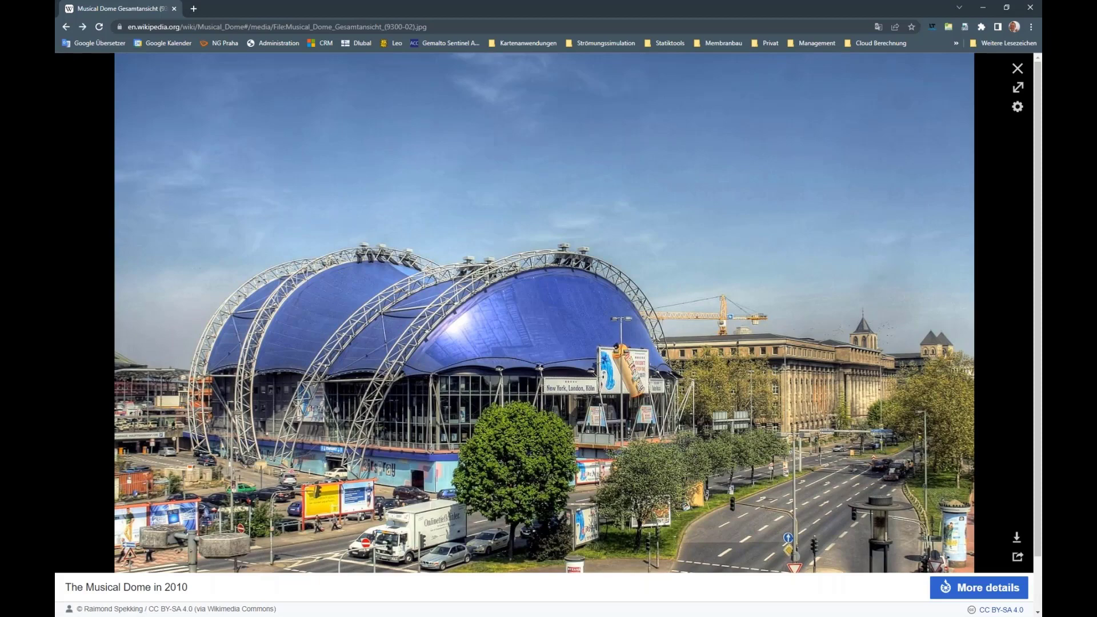
- In RFEM, name the new model POS and activate Structure Stability, Form-Finding, Wind Simulation, Stress-Strain Analysis and Steel Design
key(Escape)
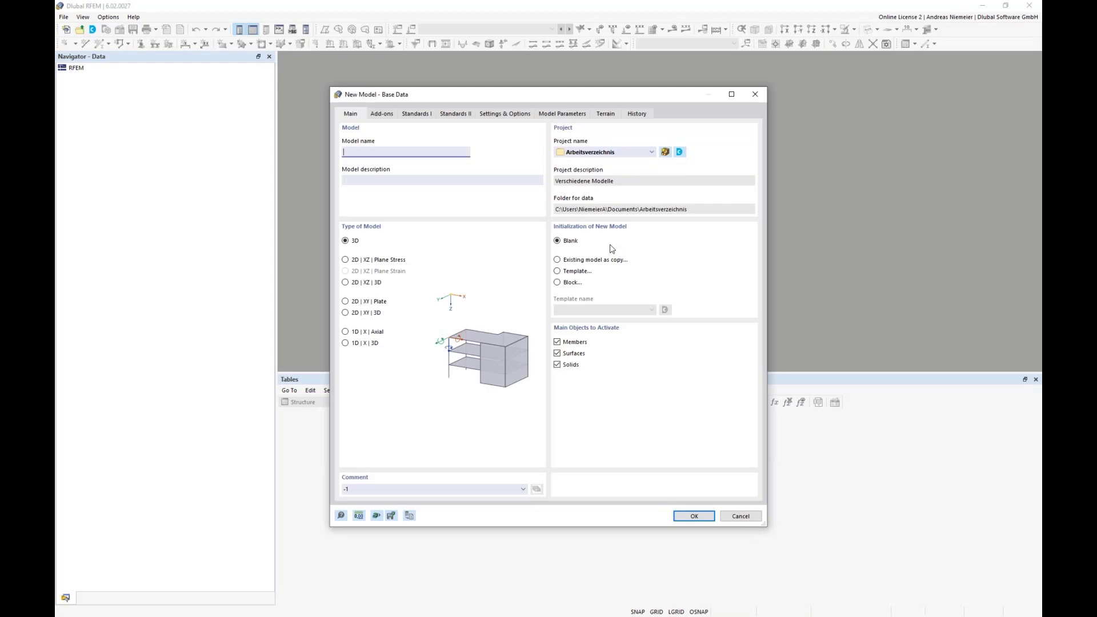
text(POS)
click(383, 115)
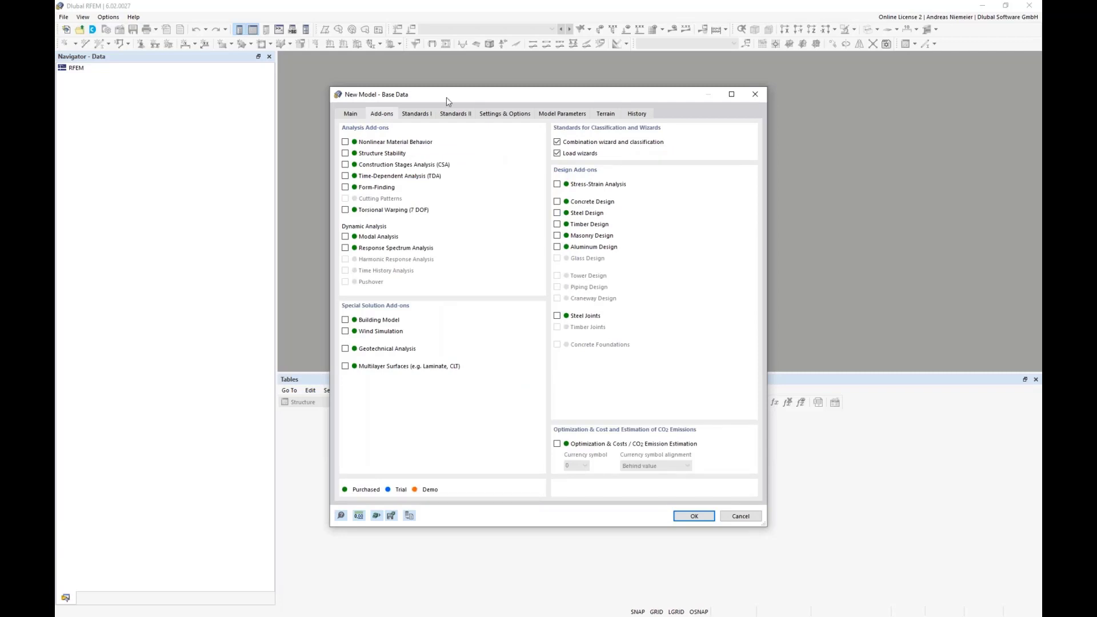
click(345, 154)
click(345, 187)
click(345, 331)
click(557, 185)
- Set the German national annexes DIN 2012-08 for EN 1990, DIN 2019-04 for EN 1991 and DIN 2020-11 for EN 1993, and create the model
click(417, 113)
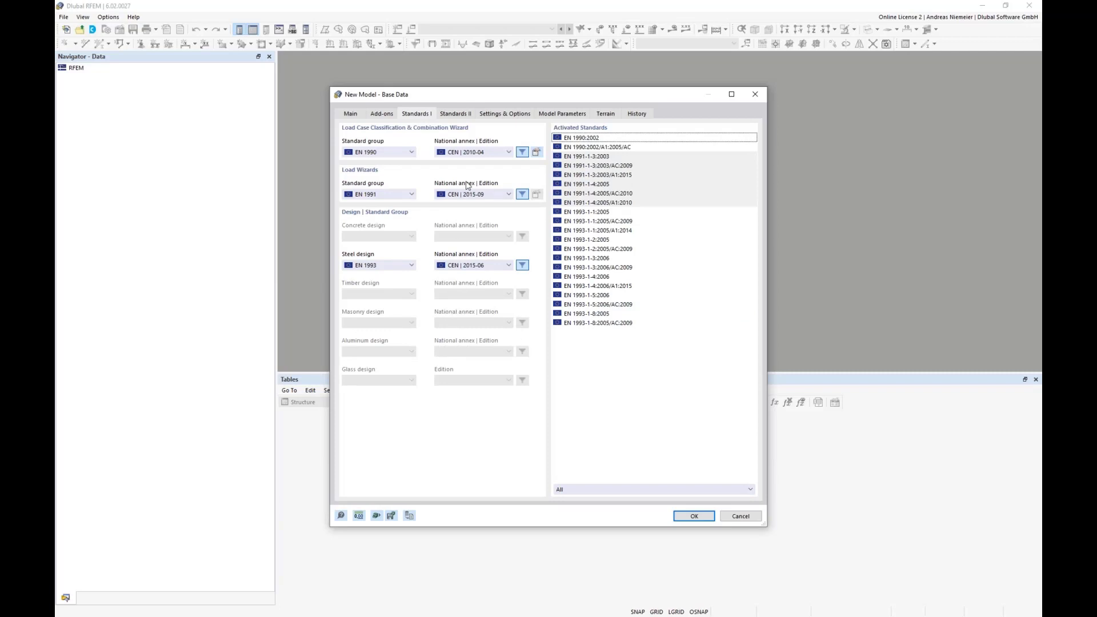
click(481, 153)
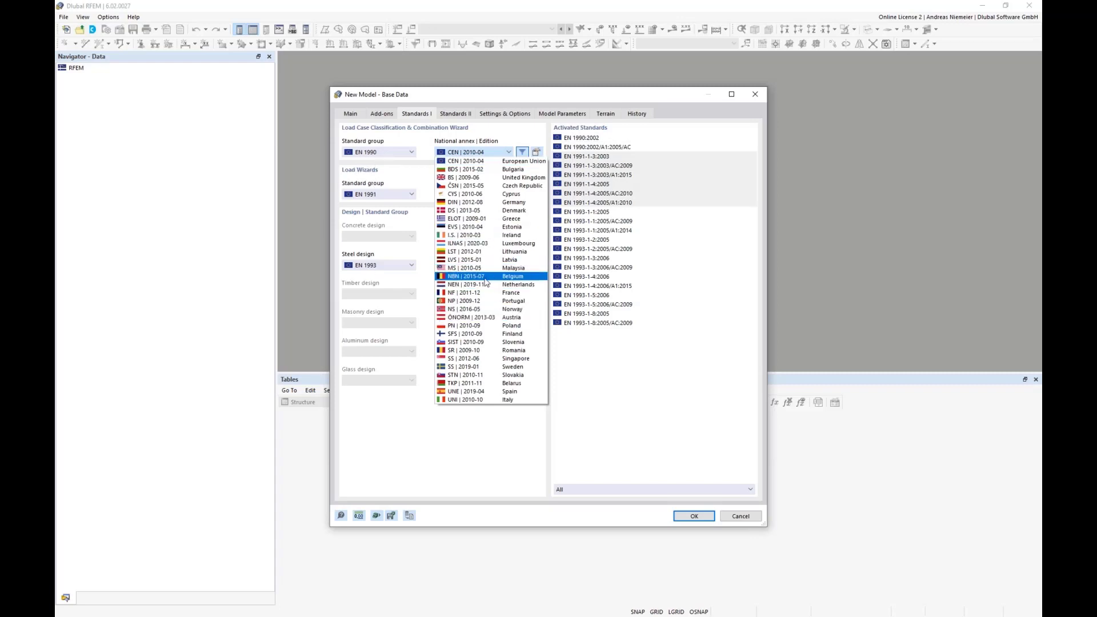
click(468, 204)
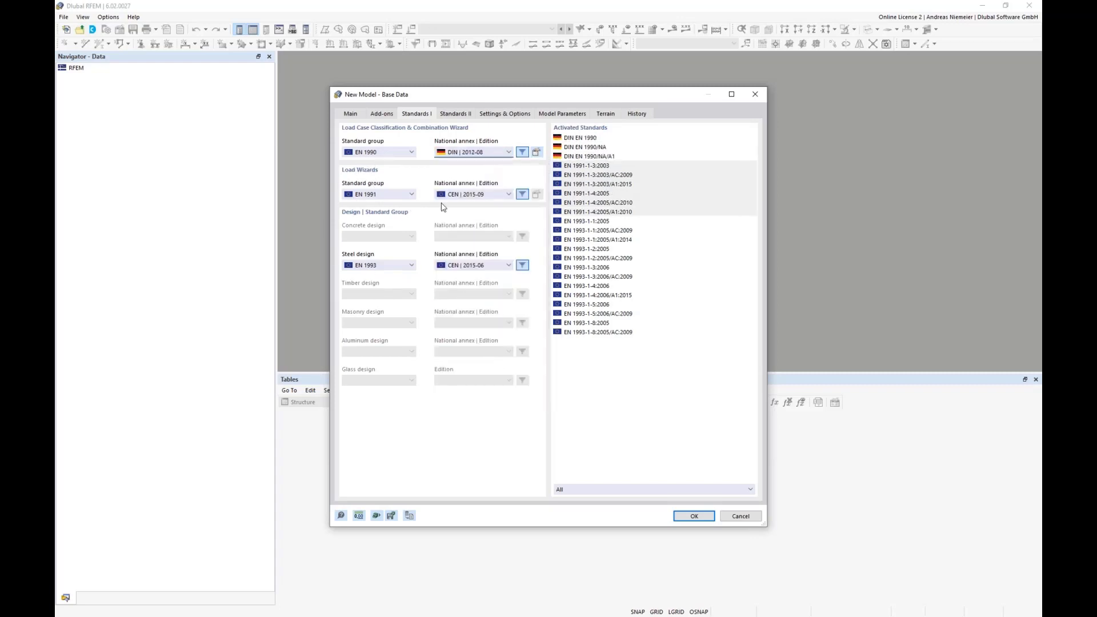
click(464, 197)
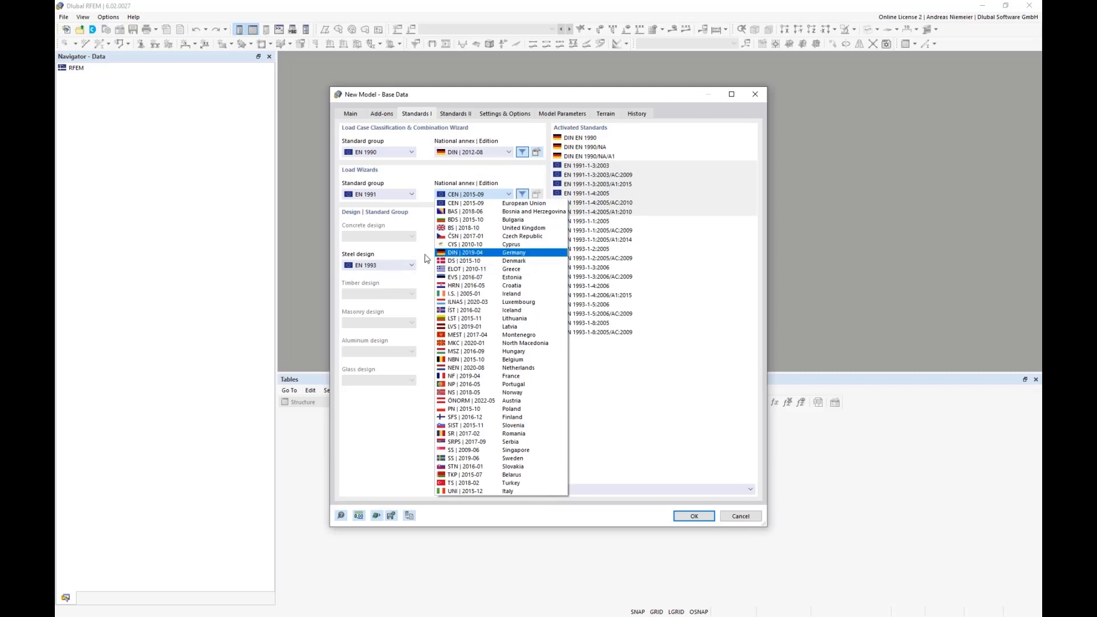
click(474, 253)
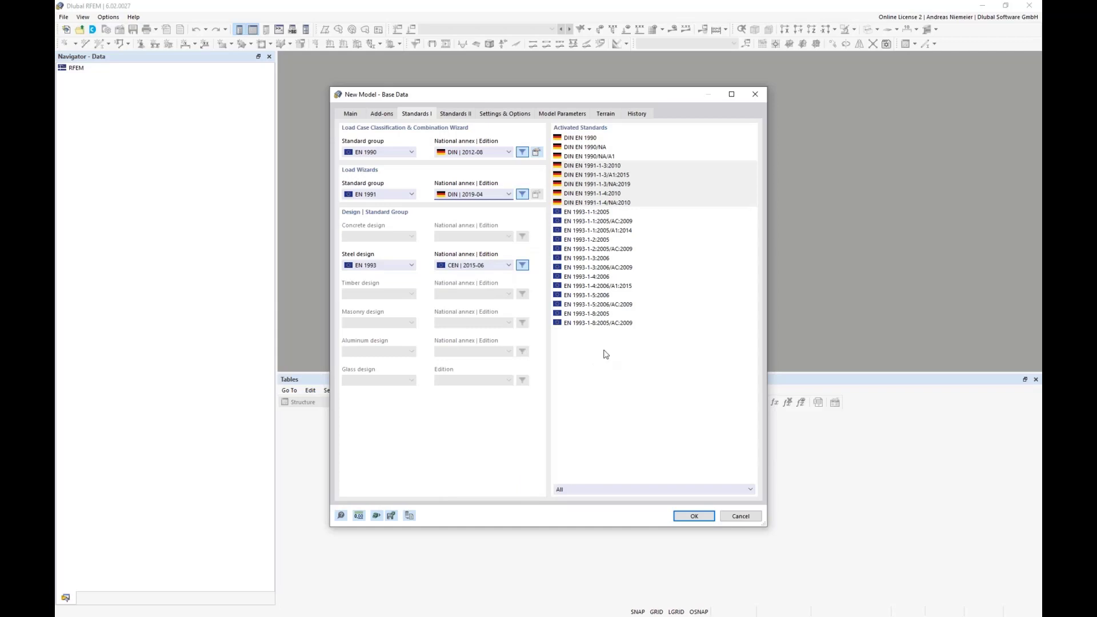
click(477, 266)
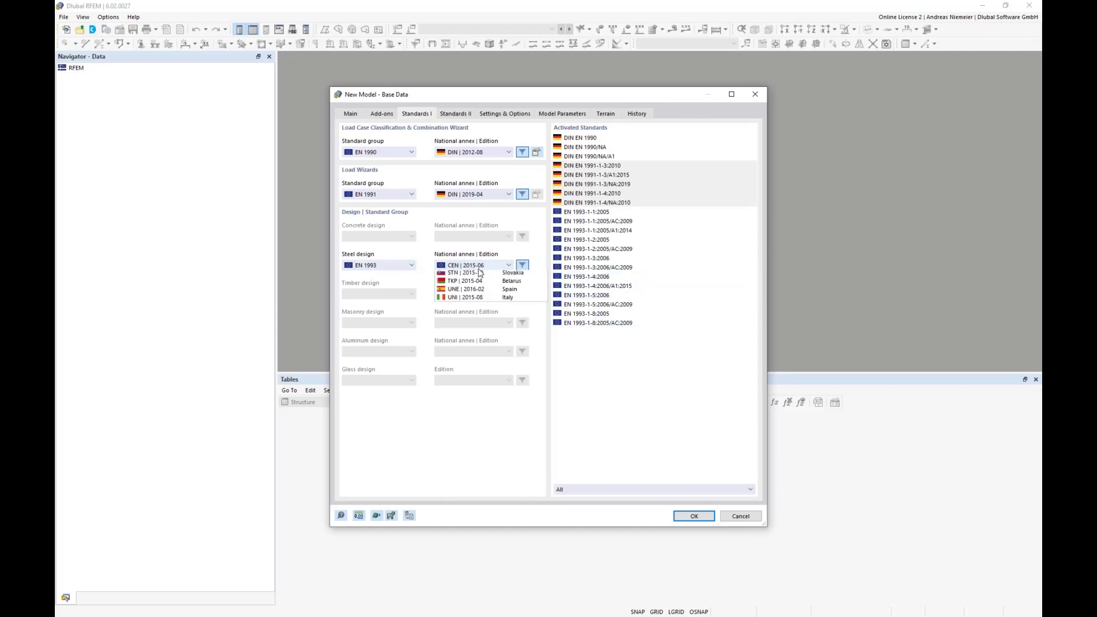
click(471, 324)
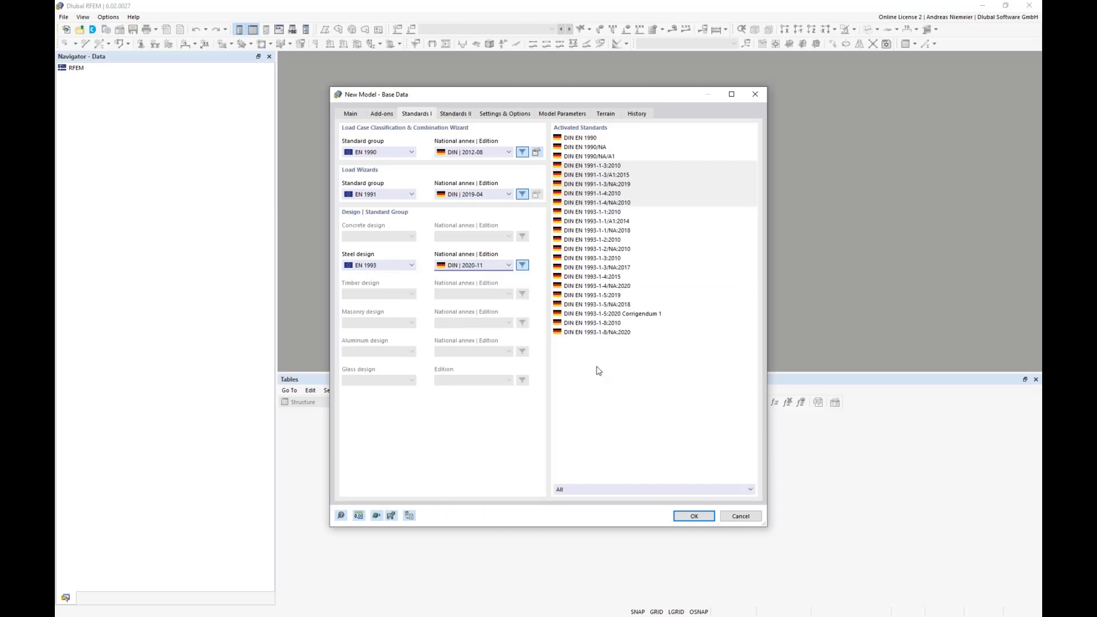
click(692, 517)
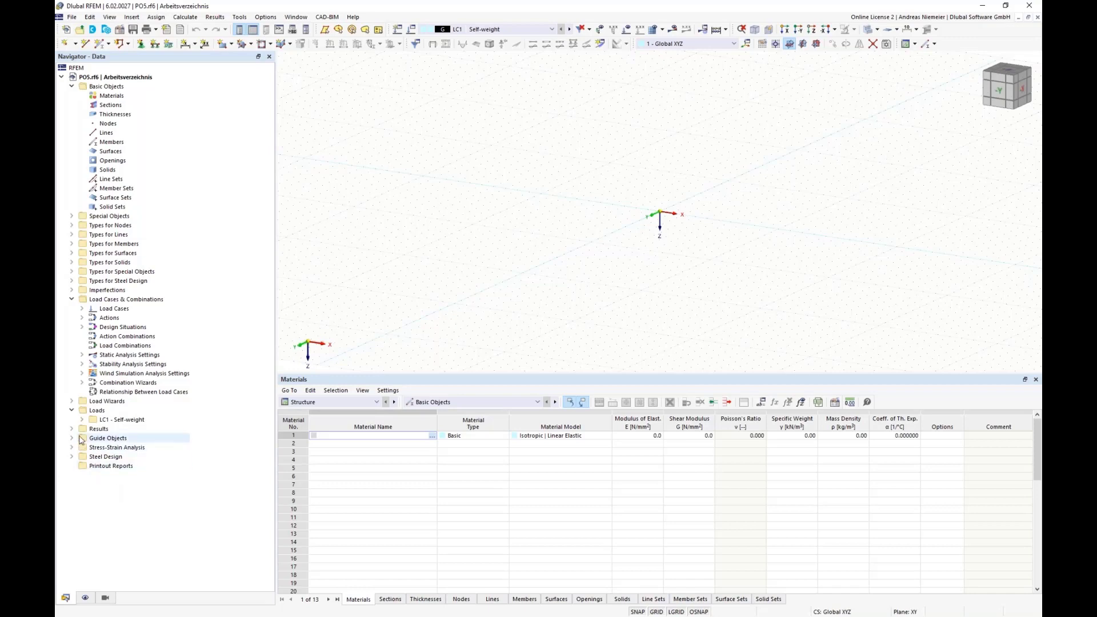
- Start a new background layer in the guide objects and give it the user-defined name Base geometry
click(71, 87)
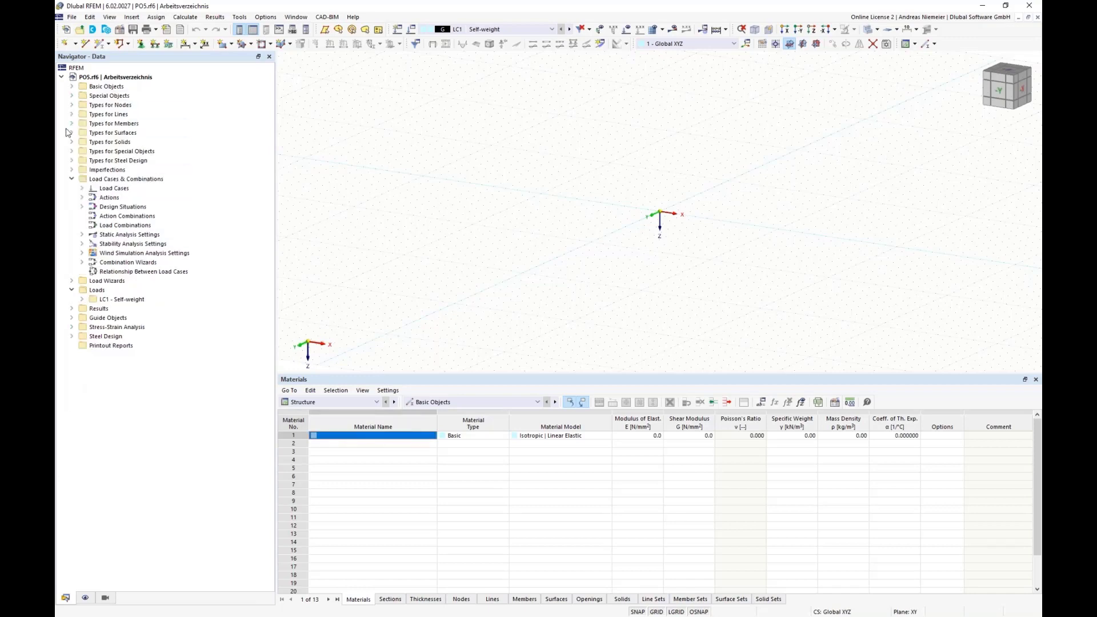
click(71, 178)
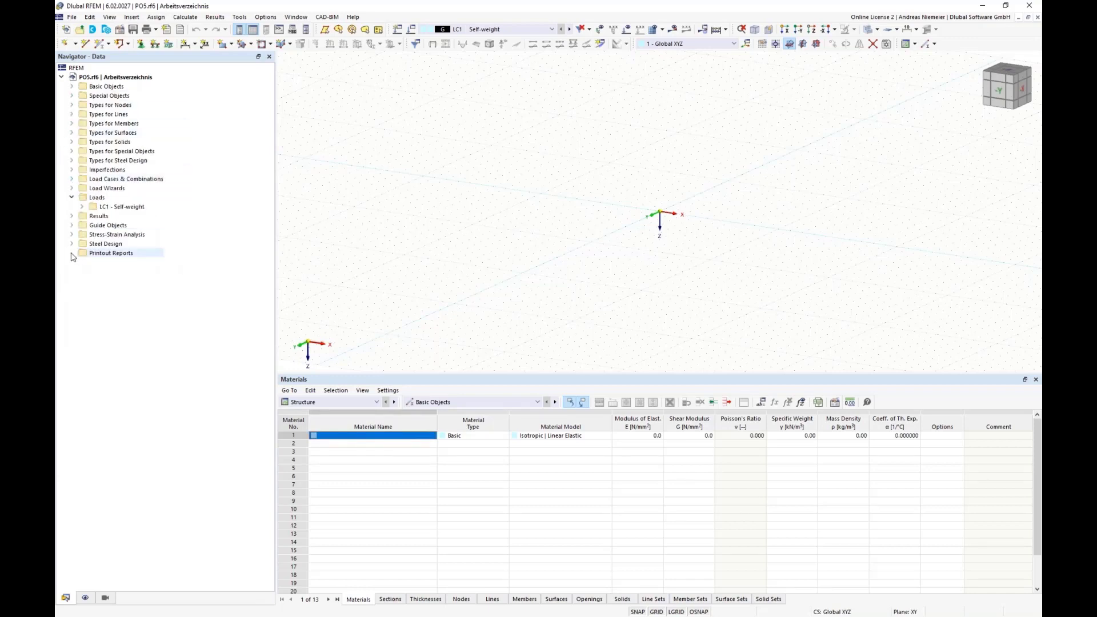
click(72, 226)
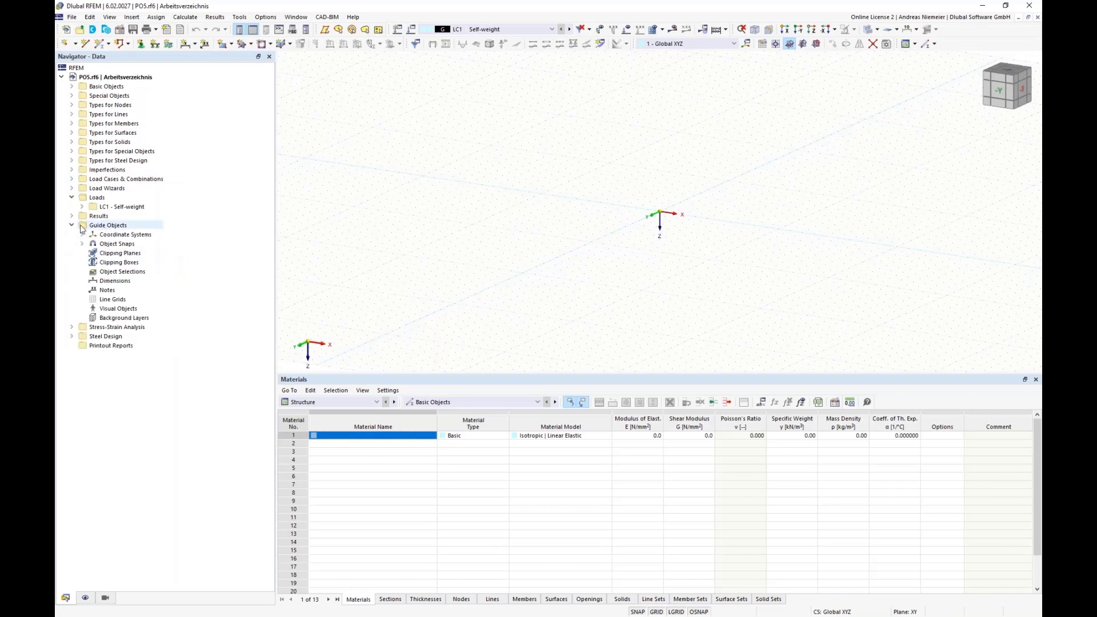
right_click(122, 318)
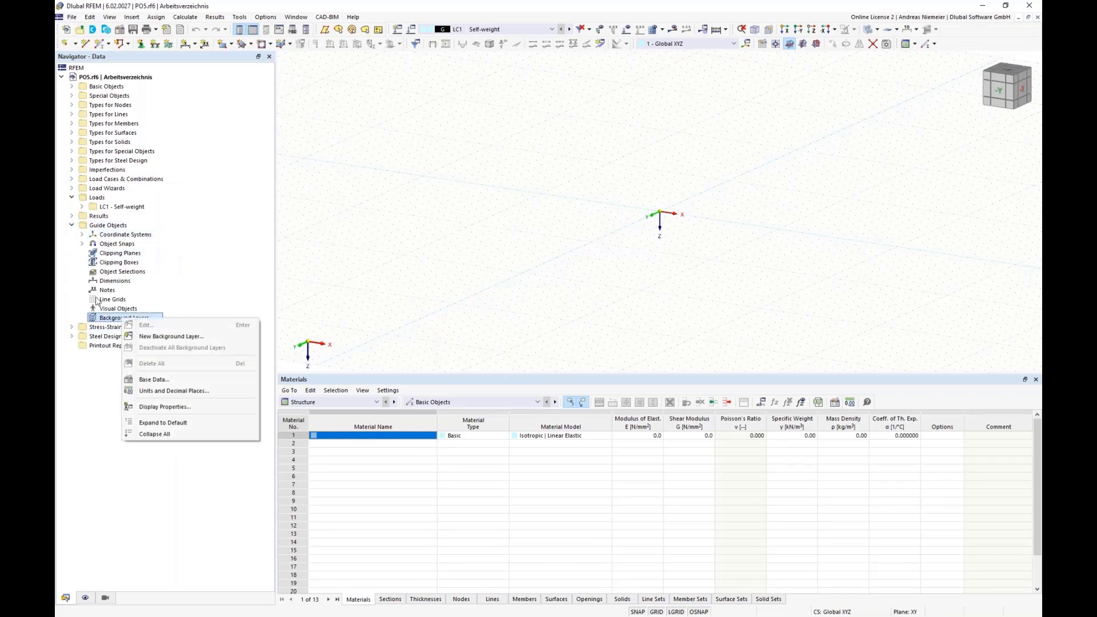
click(171, 337)
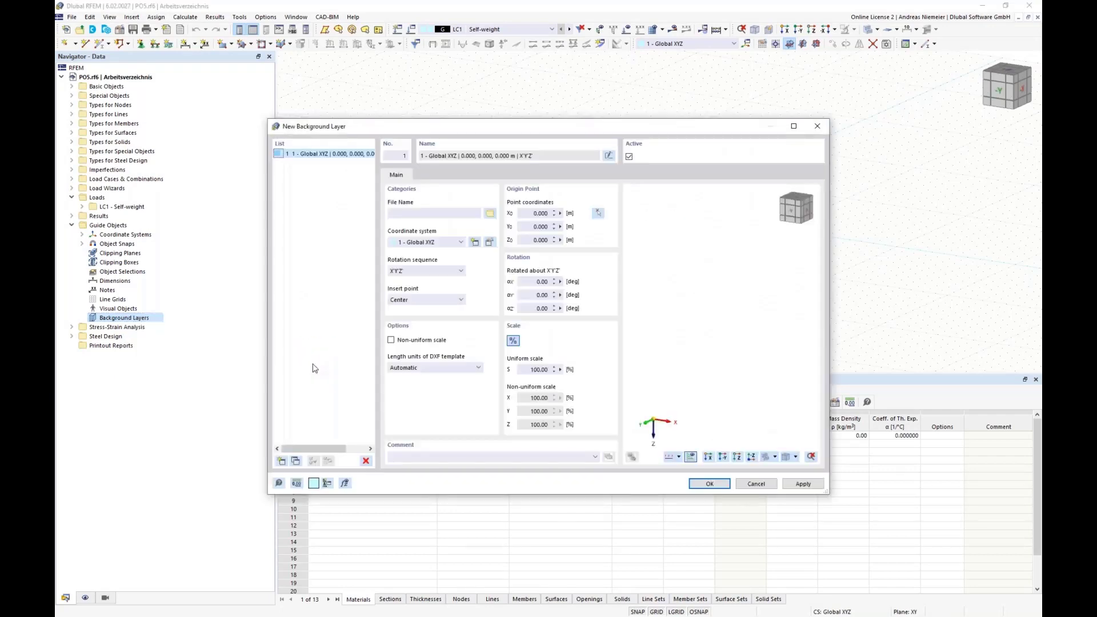
click(609, 156)
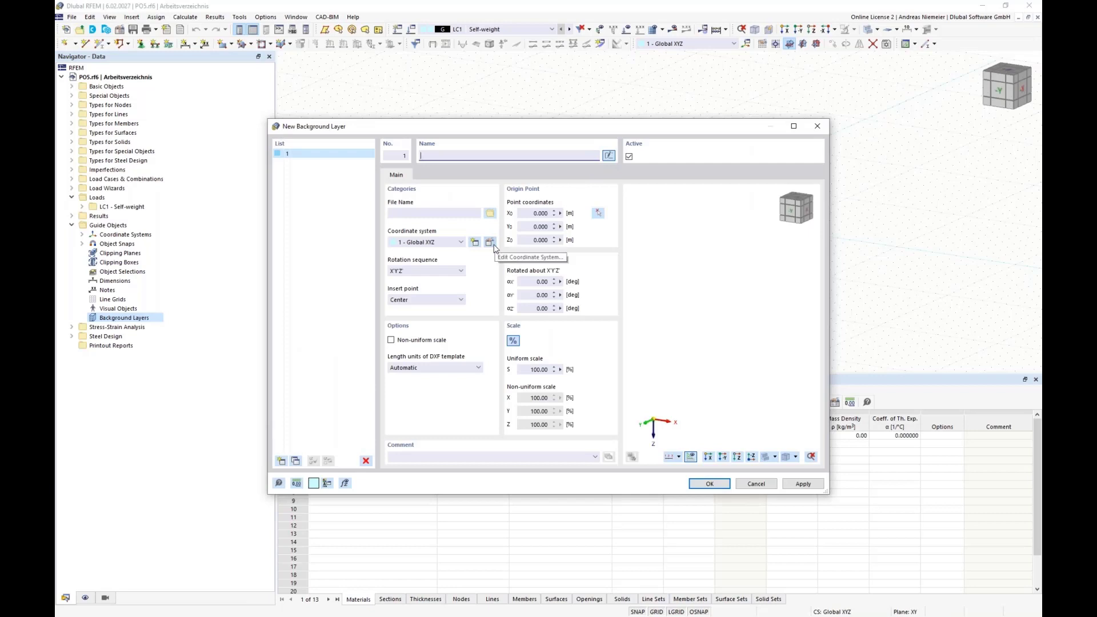
text(Base geometry)
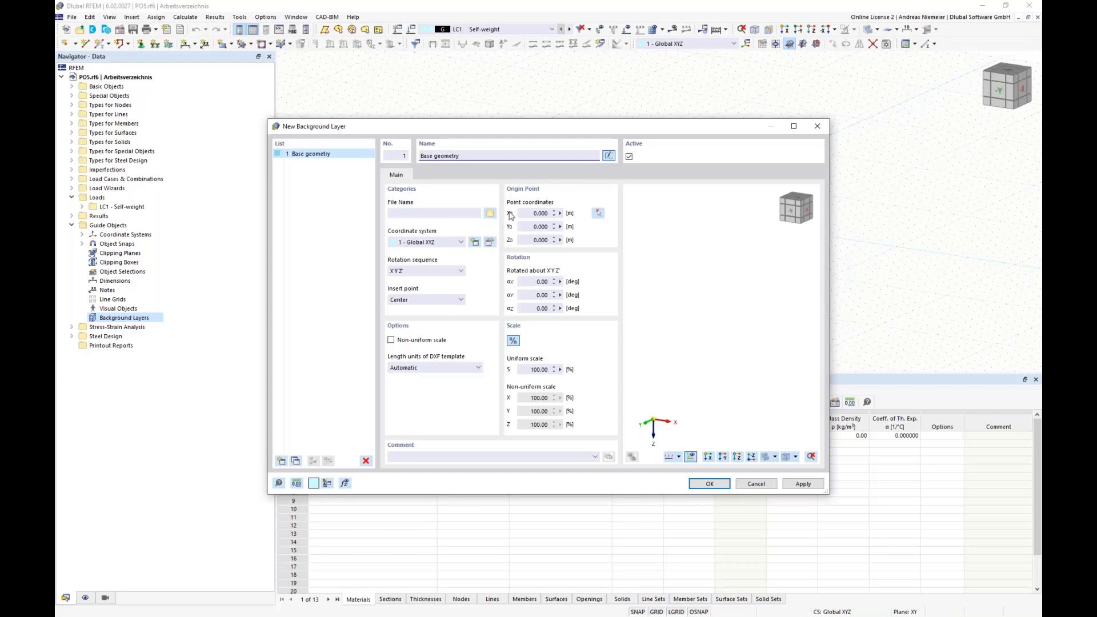
- Load Building.dxf into the background layer, set the DXF length units to m and confirm the layer
click(490, 212)
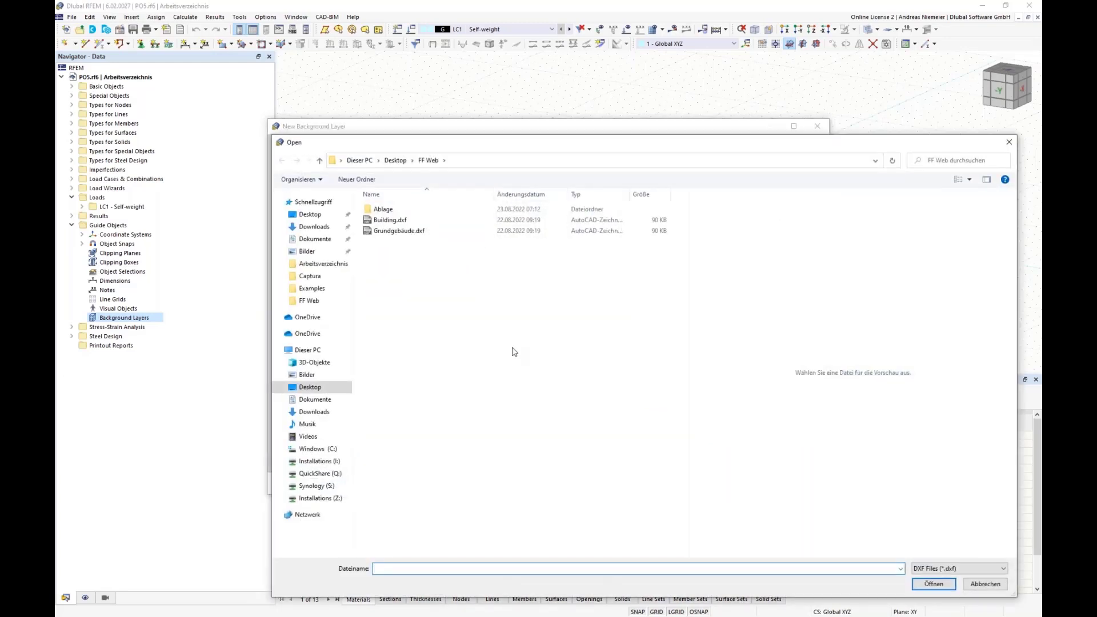
click(379, 221)
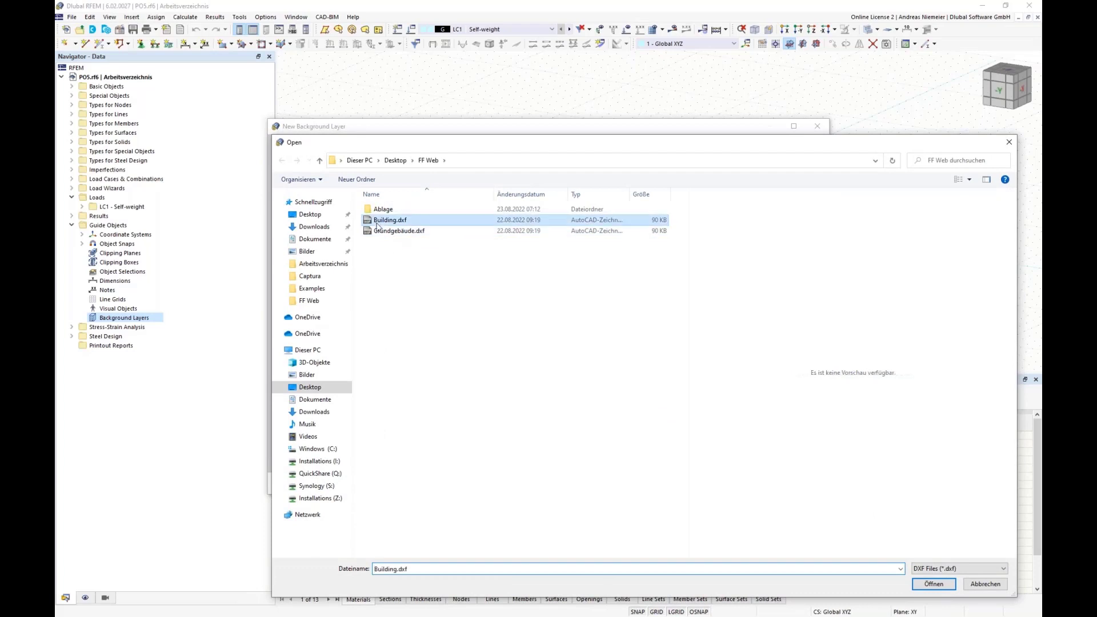
click(919, 583)
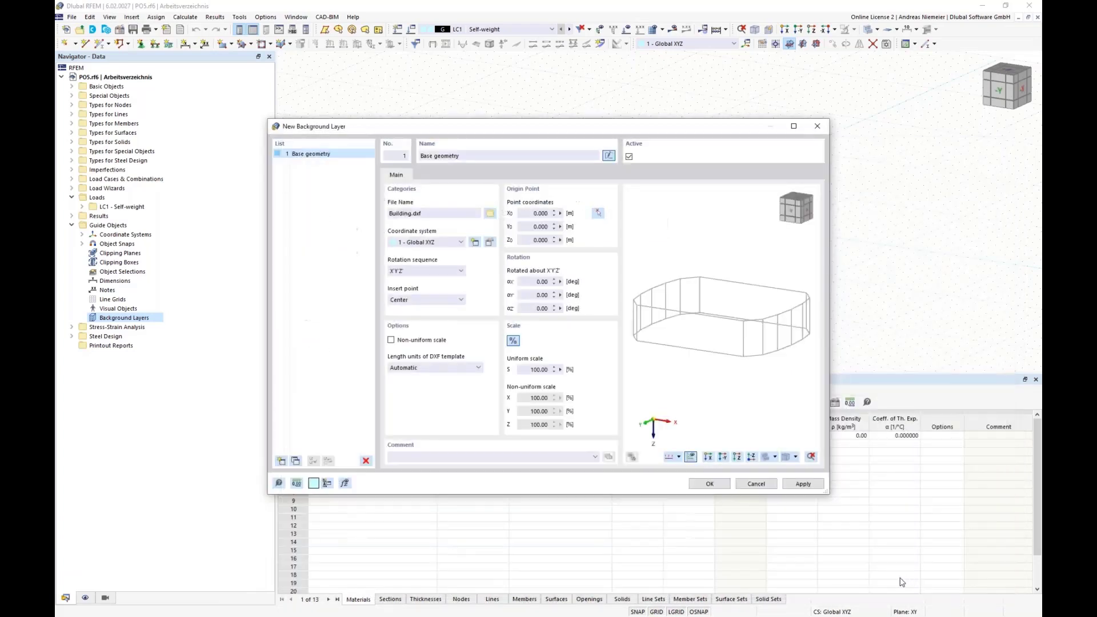
ctrl+middle_drag(777, 364, 674, 359)
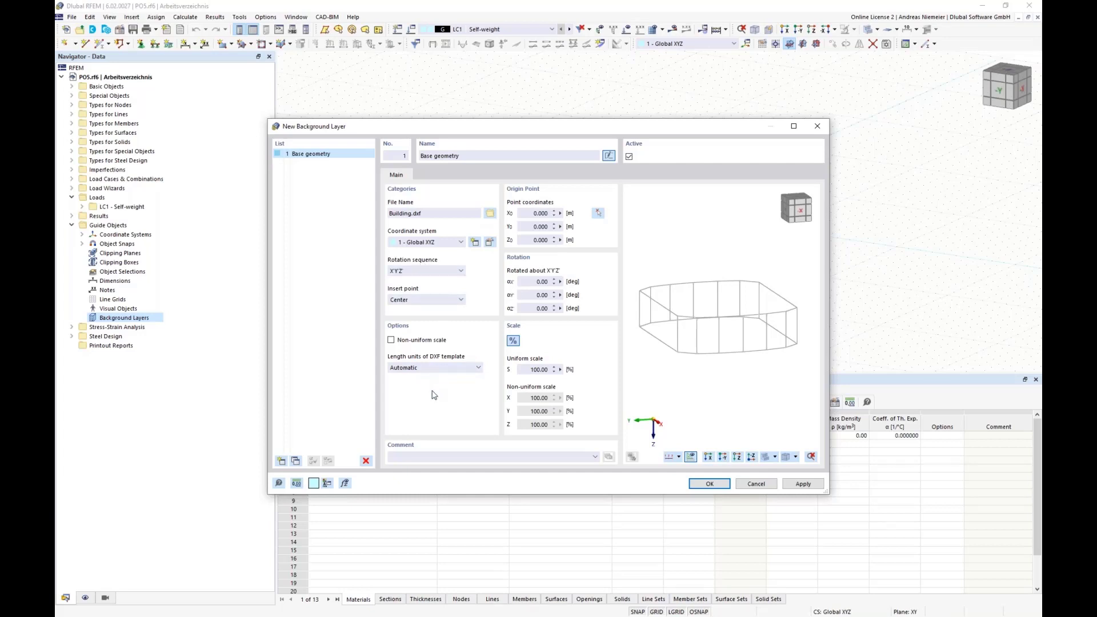
click(424, 369)
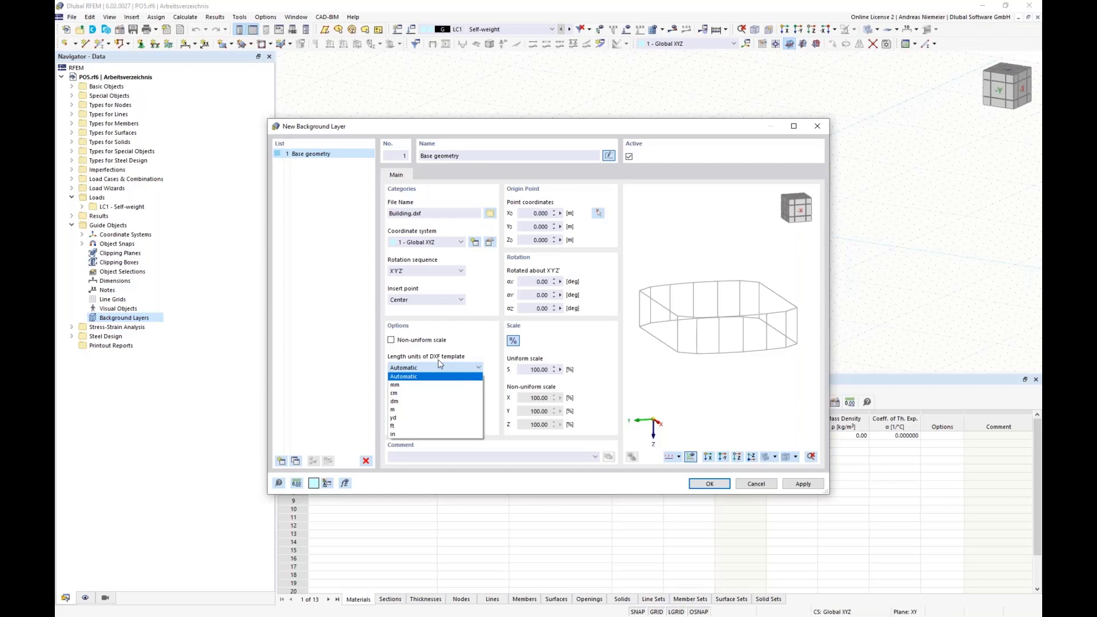
click(415, 409)
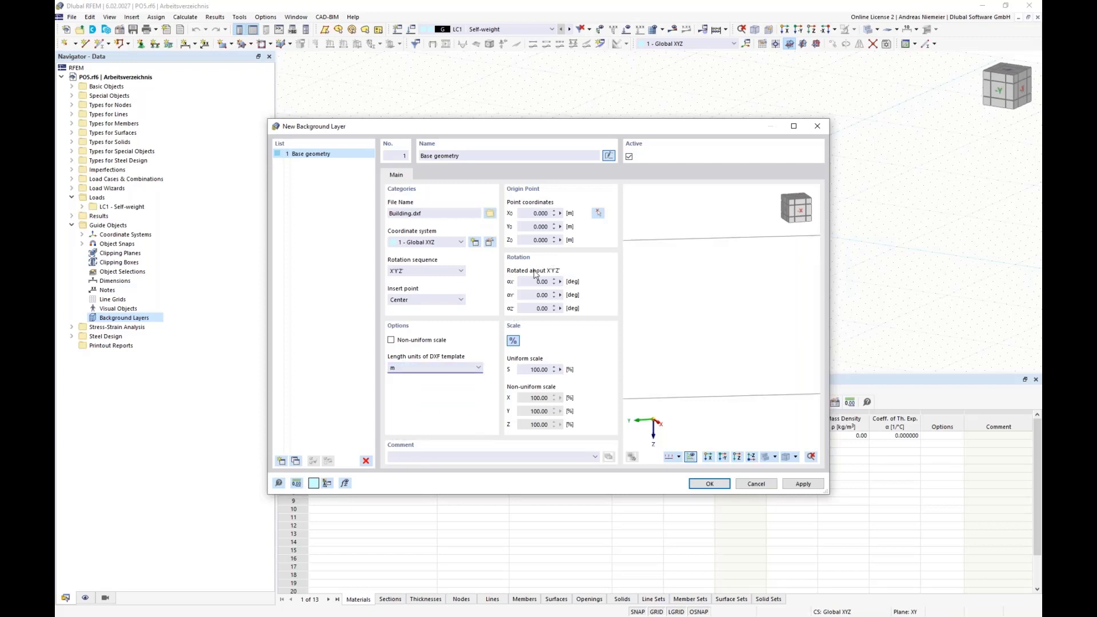
click(703, 486)
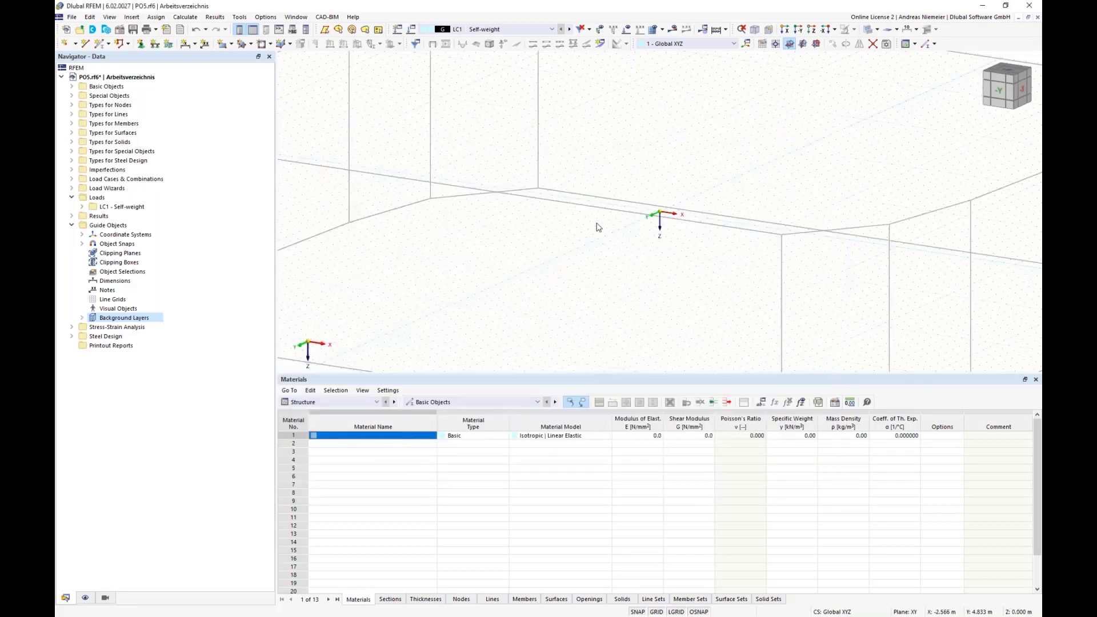
- Tidy the navigator so that only the Basic Objects are expanded, and turn off the work plane grid
scroll(597, 226, down, 5)
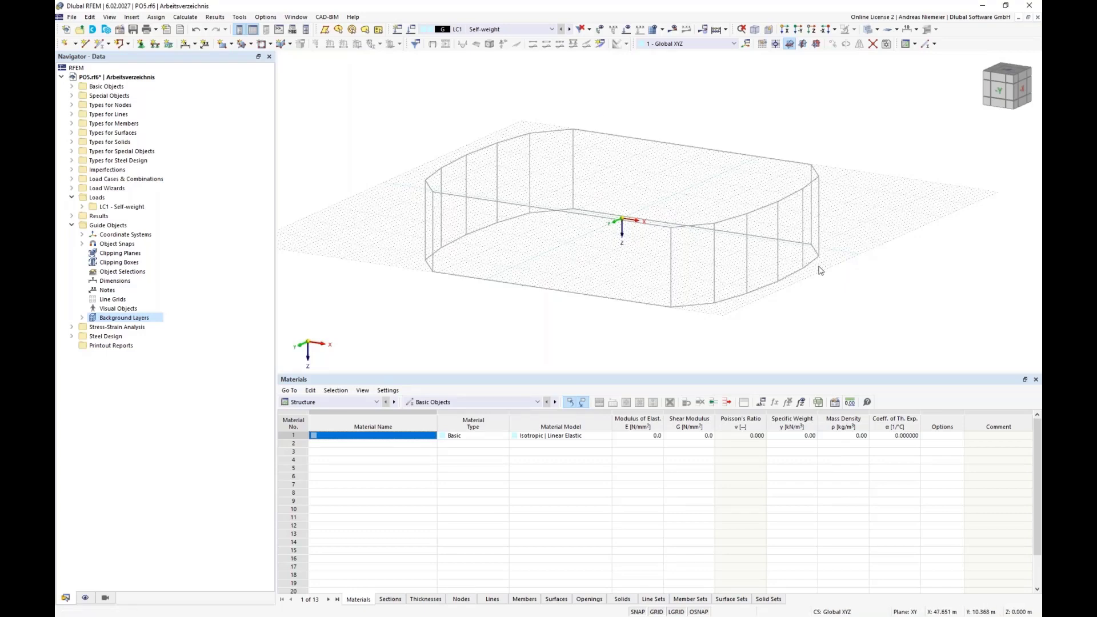
middle_drag(814, 266, 737, 320)
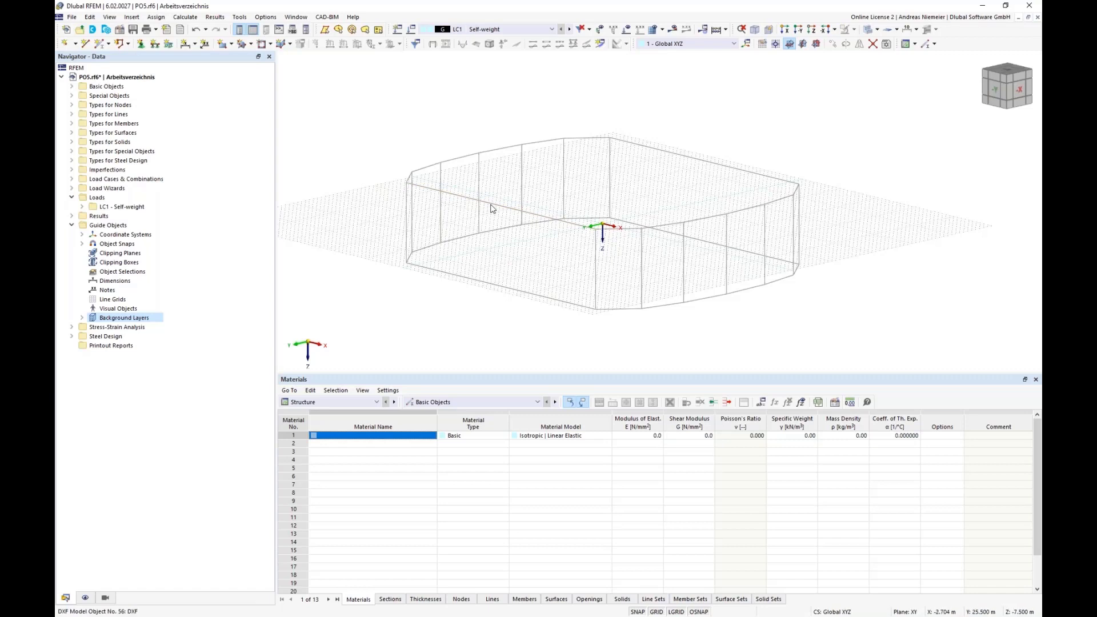
click(71, 225)
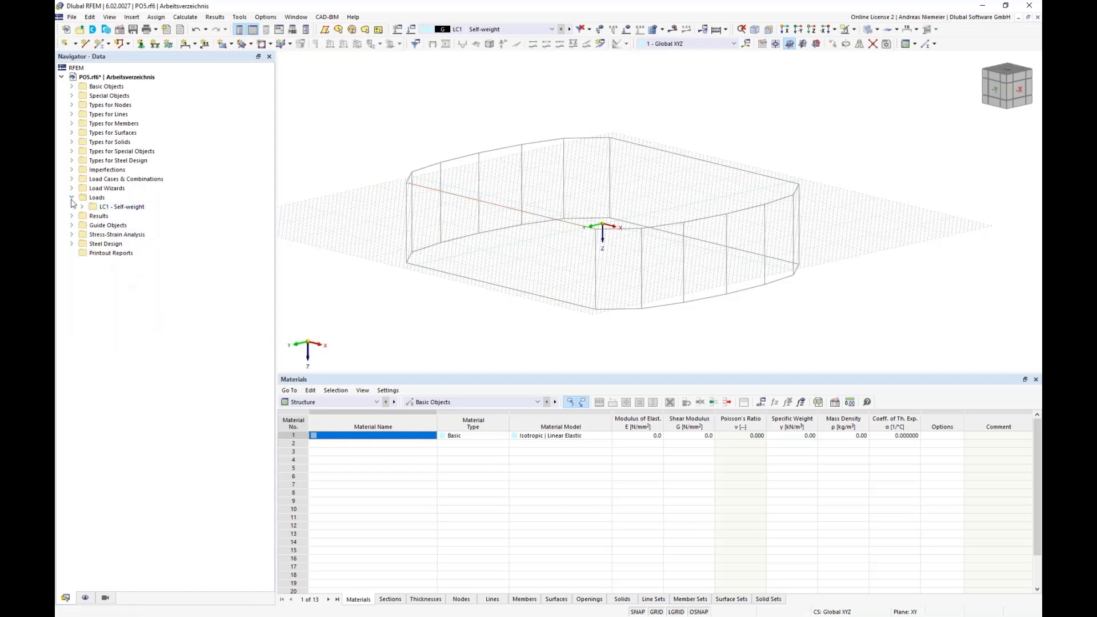
click(71, 197)
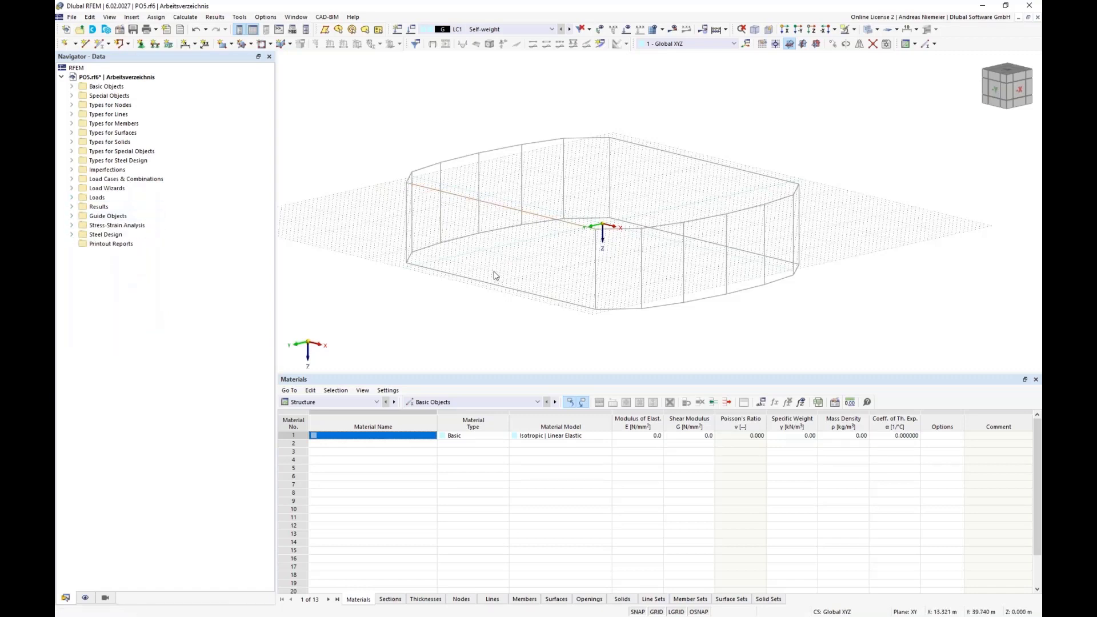
click(72, 87)
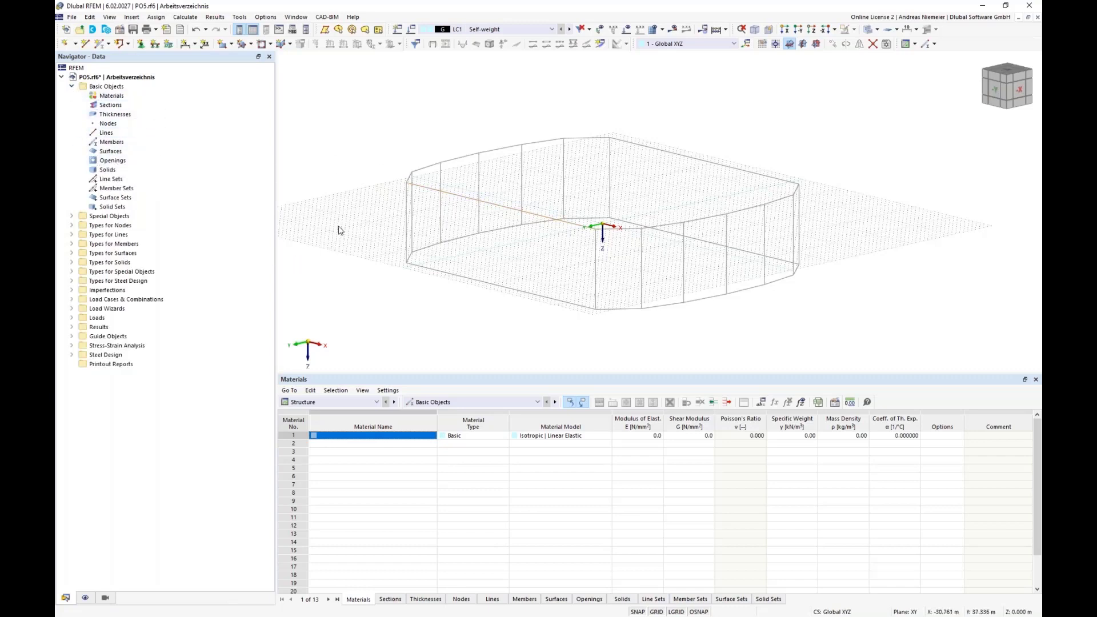
ctrl+middle_drag(343, 220, 543, 153)
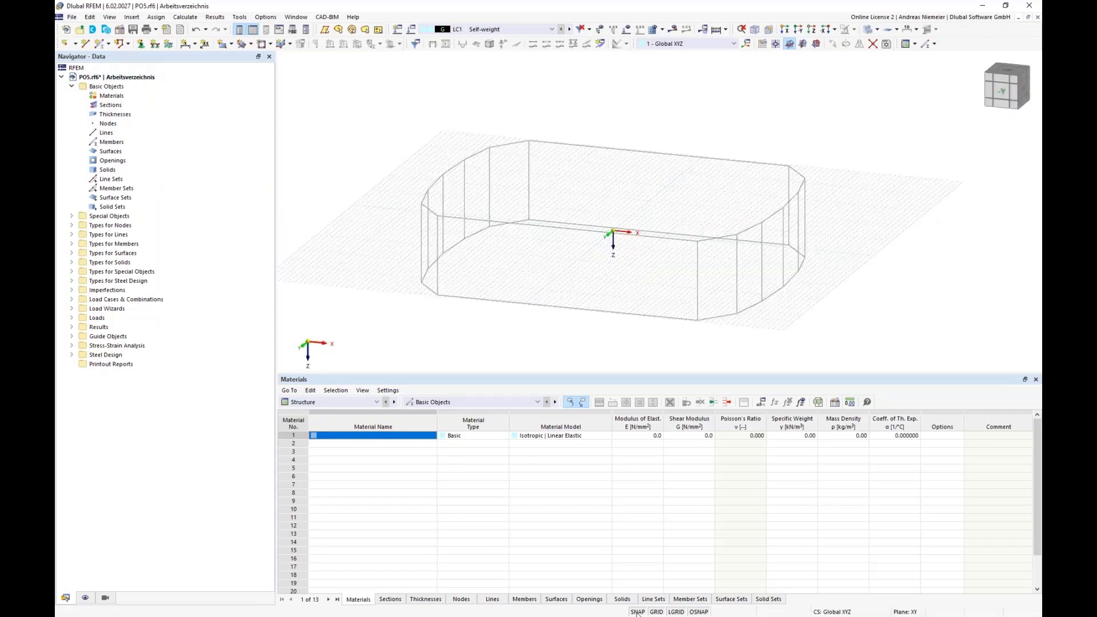
click(655, 611)
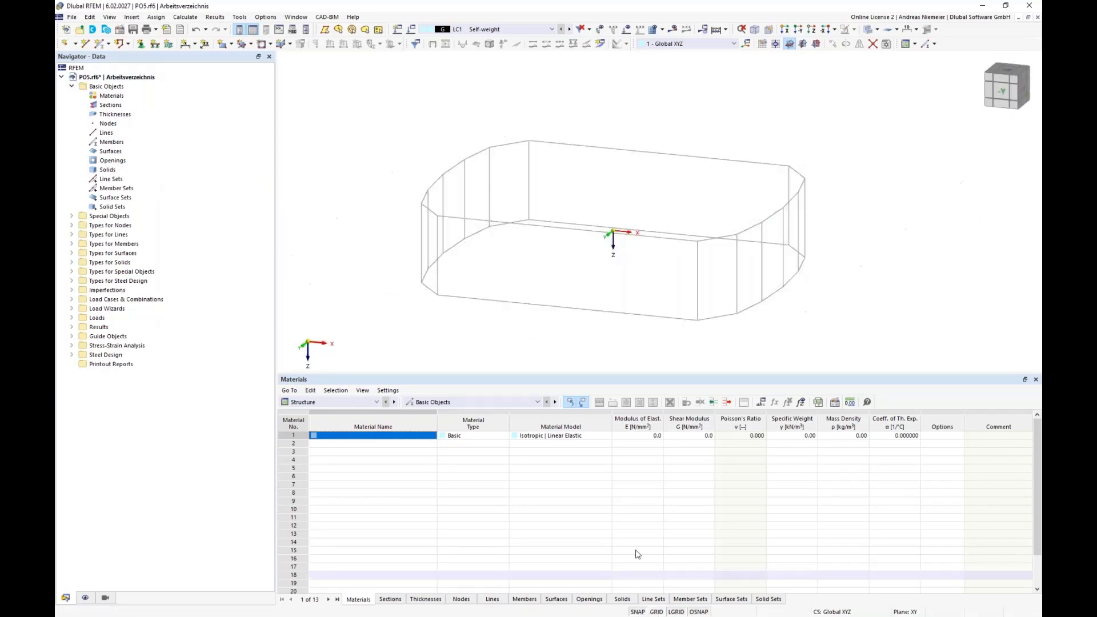
- Draw connected single lines along the building's upper edge around the curved end at negative X, finishing at X -24.988, Y 25.500, Z -7.500 m
click(86, 44)
scroll(503, 146, up, 1)
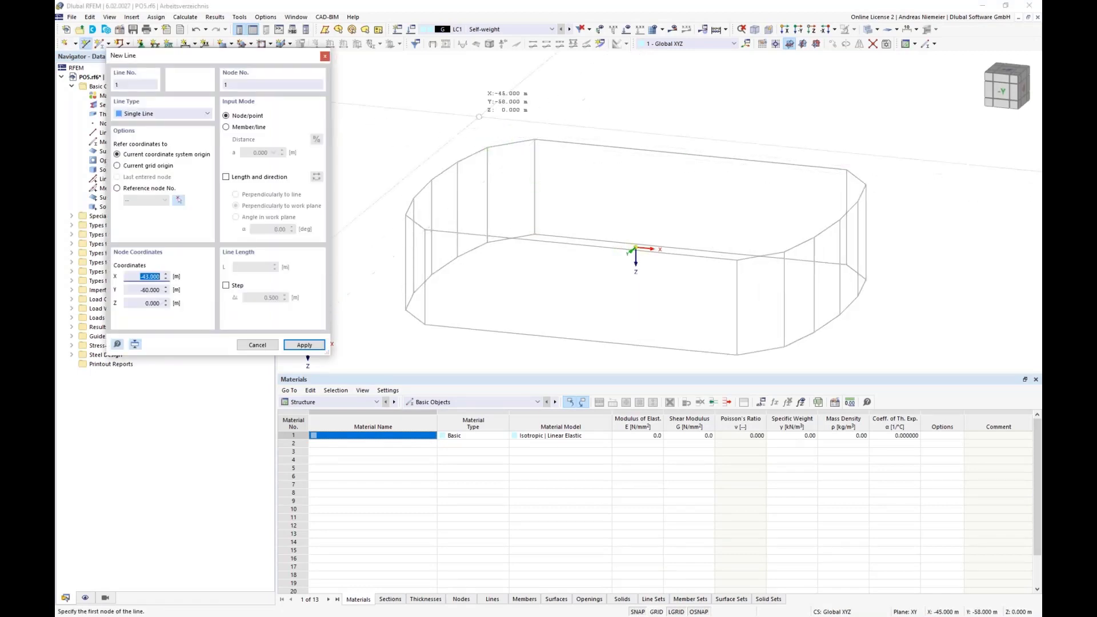
click(514, 142)
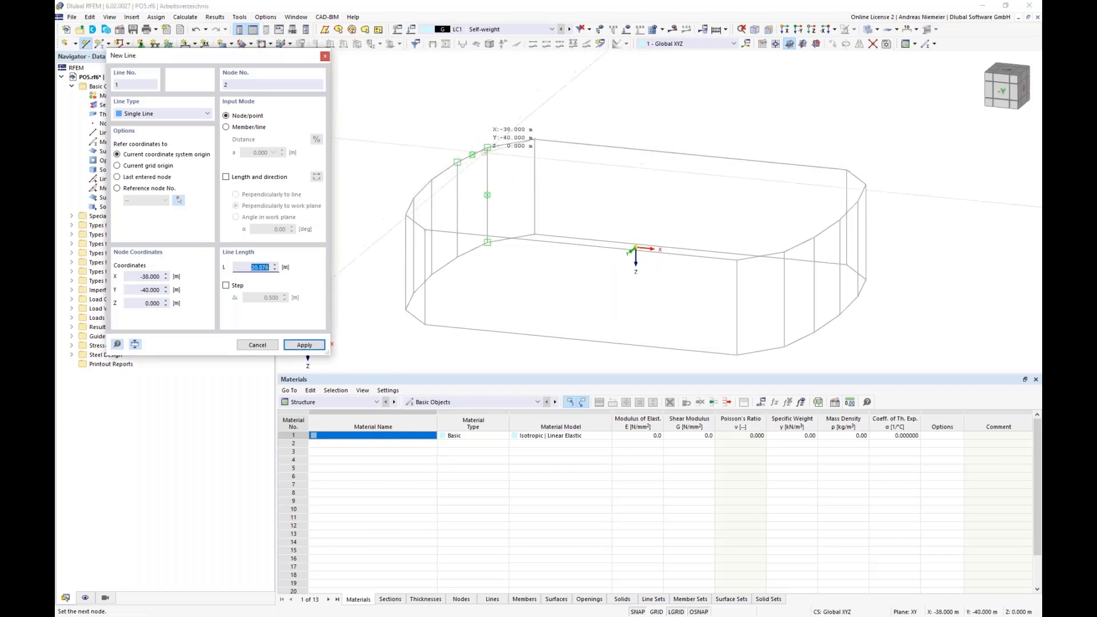
scroll(497, 148, up, 1)
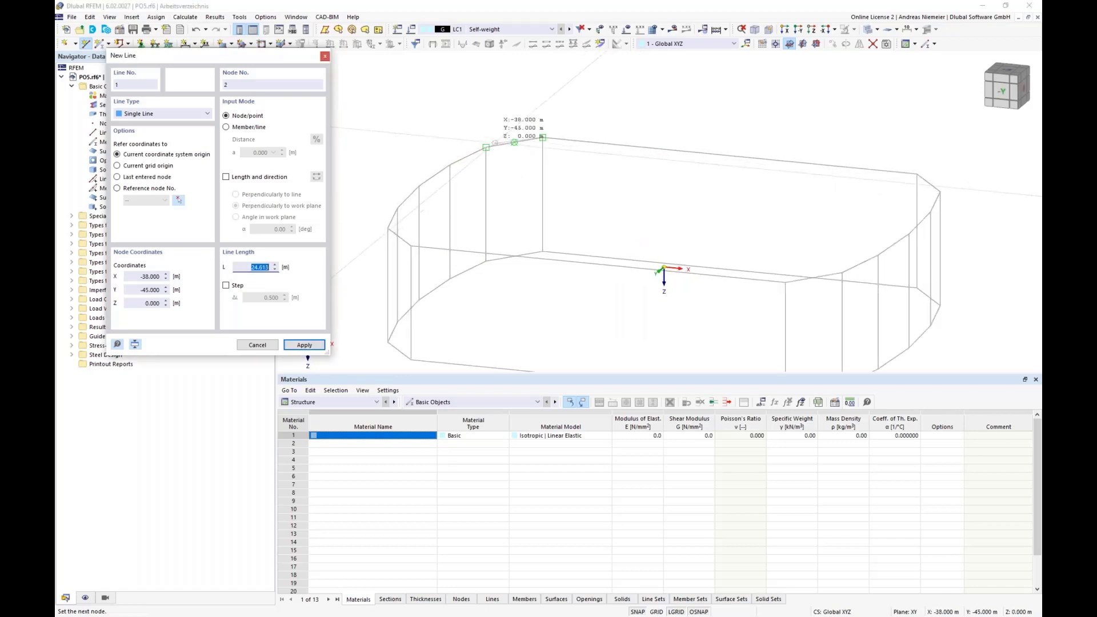
click(486, 147)
click(450, 165)
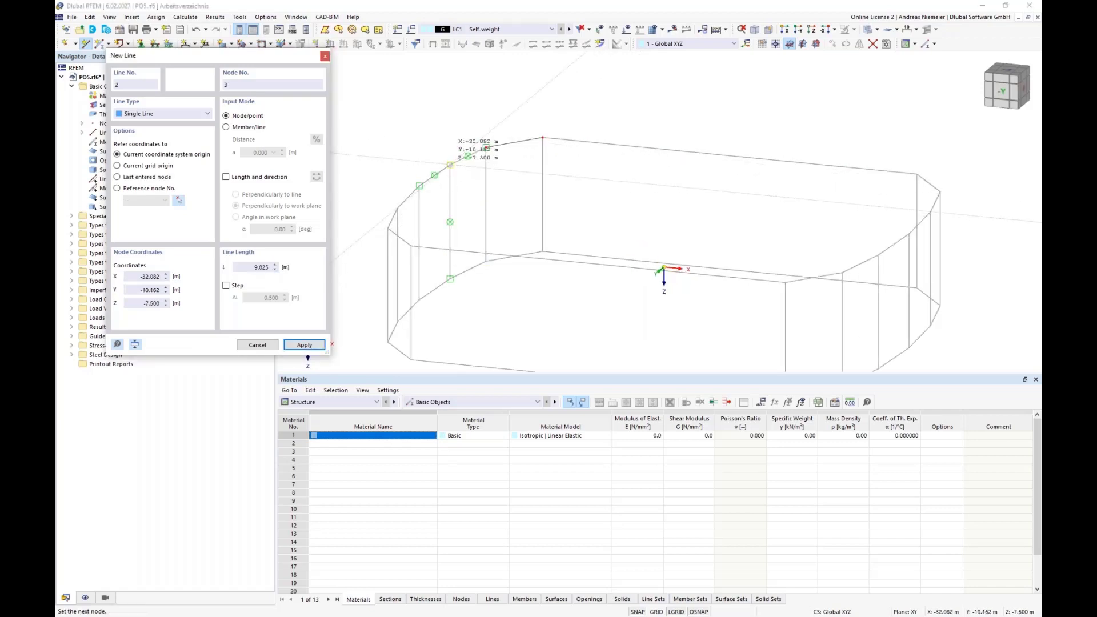
click(418, 186)
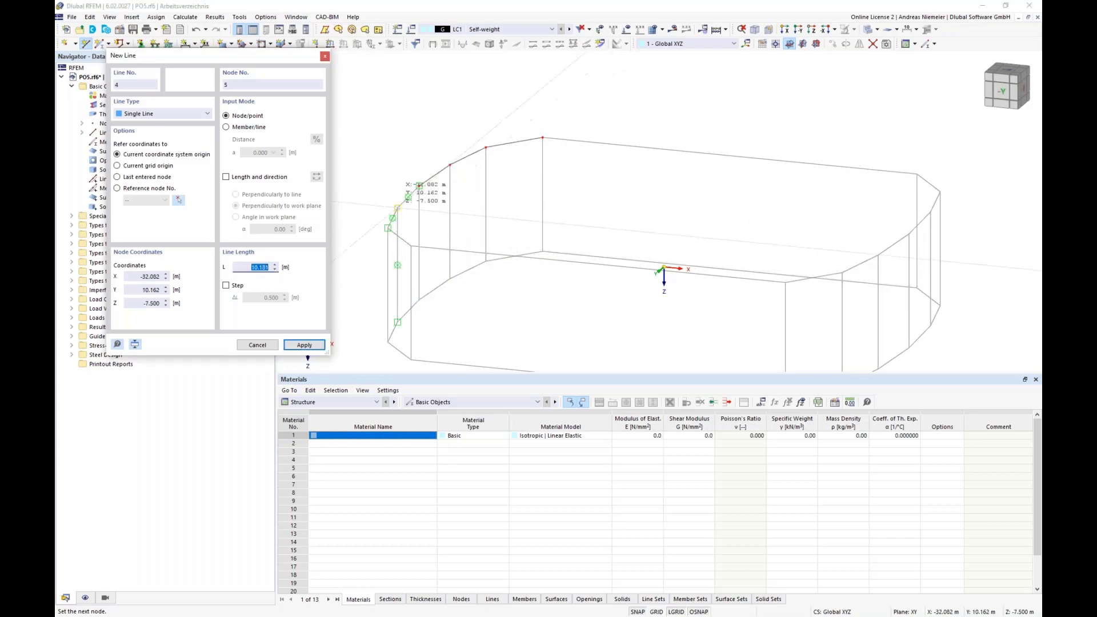
click(397, 208)
click(388, 227)
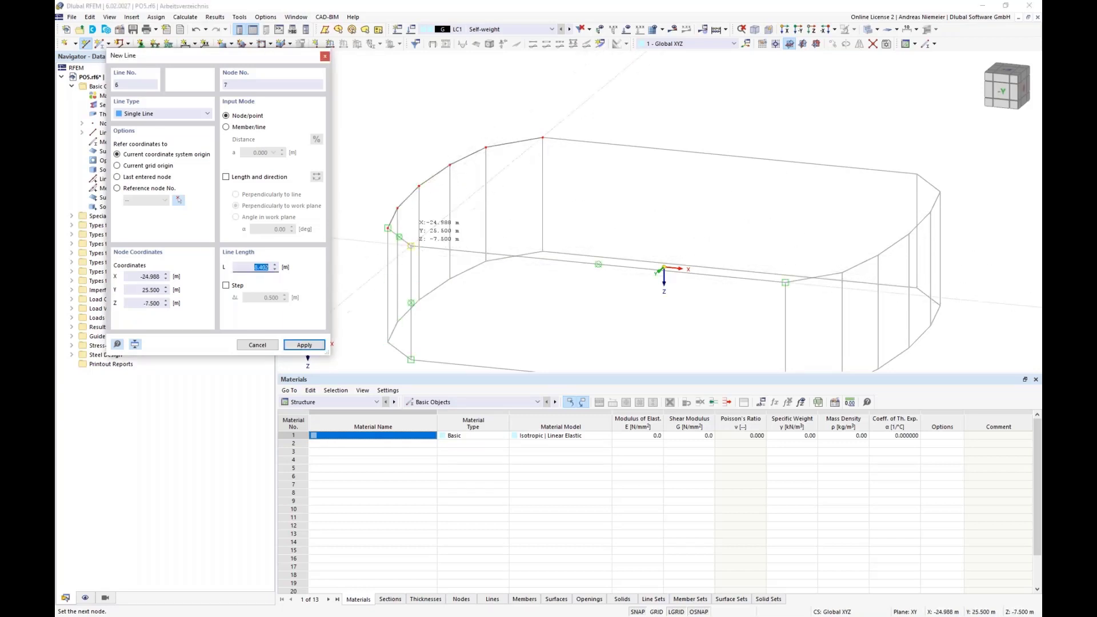
click(410, 246)
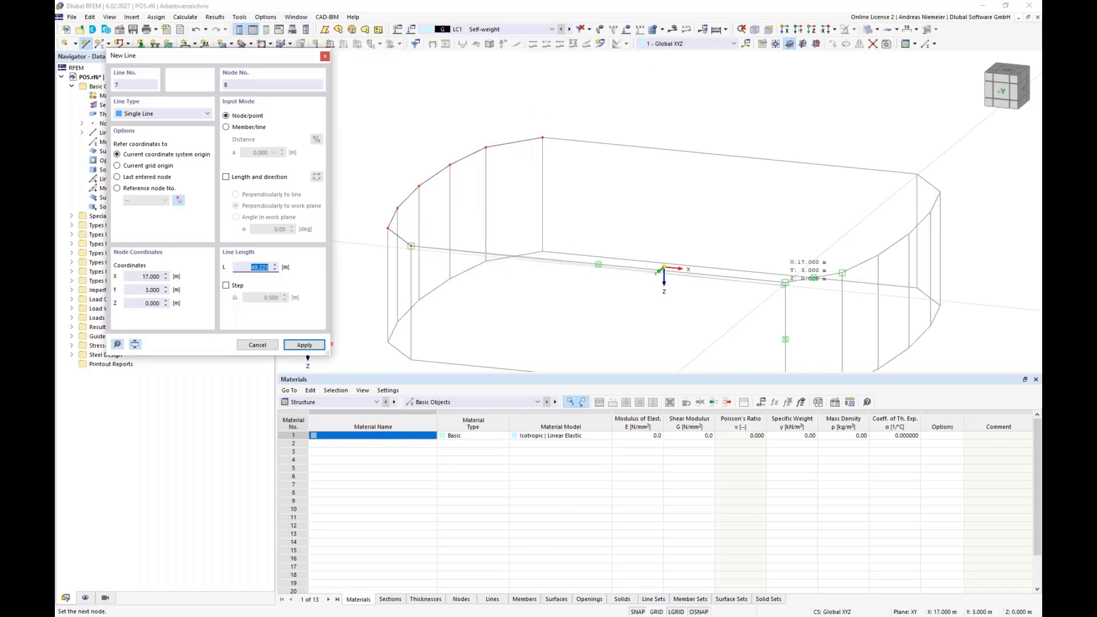
- Continue the single lines along the front upper edge, the curved end at positive X and the rear edge, closing the outline at its starting node
click(785, 283)
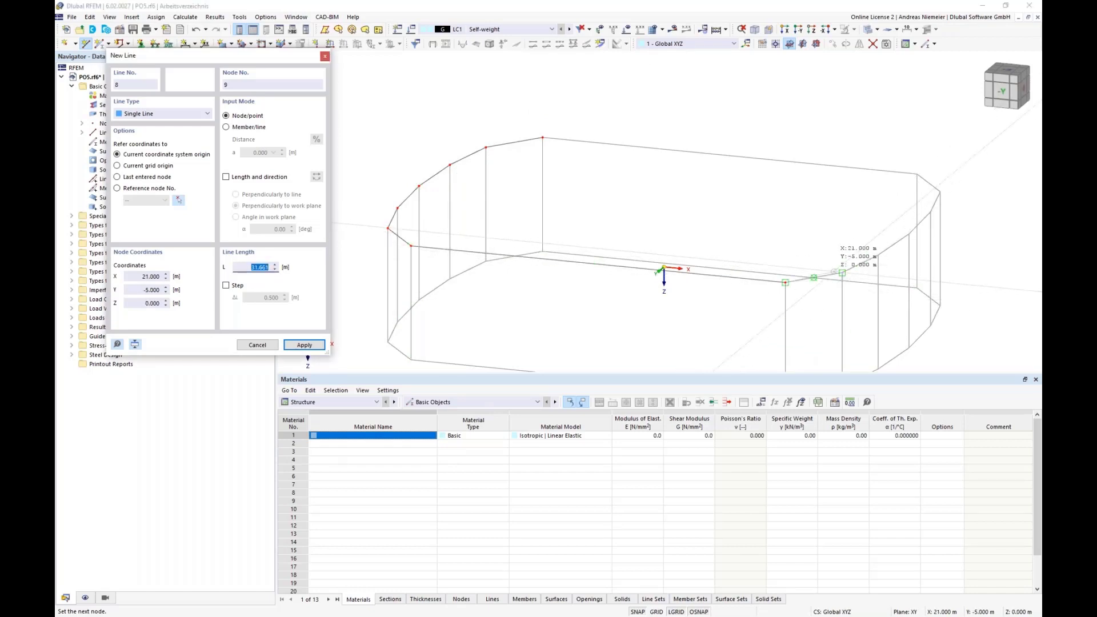
click(842, 272)
click(878, 255)
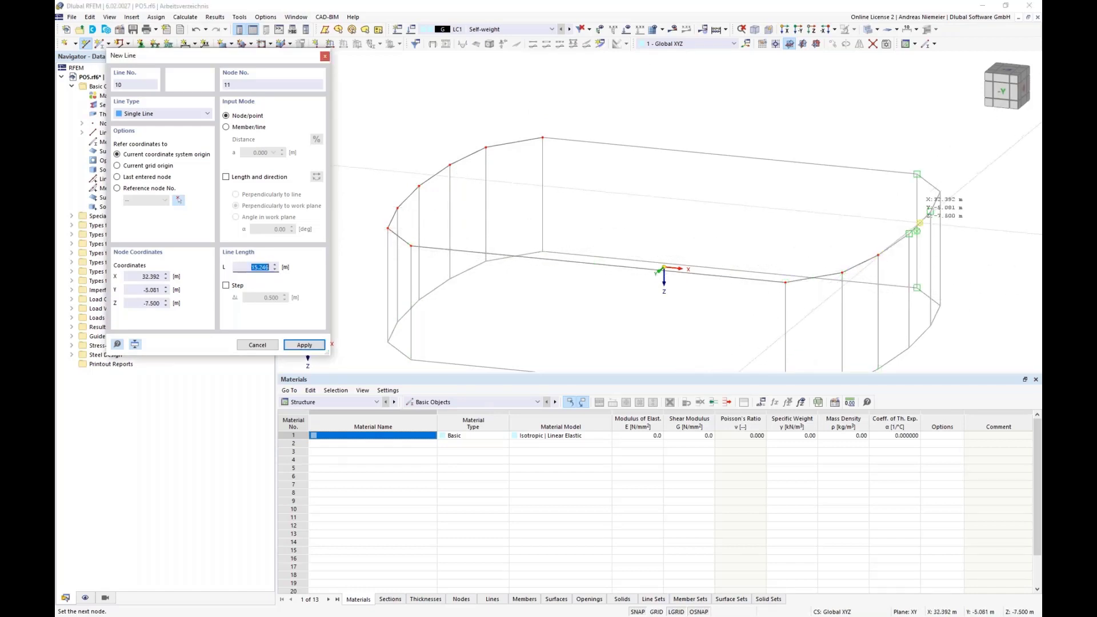
click(909, 234)
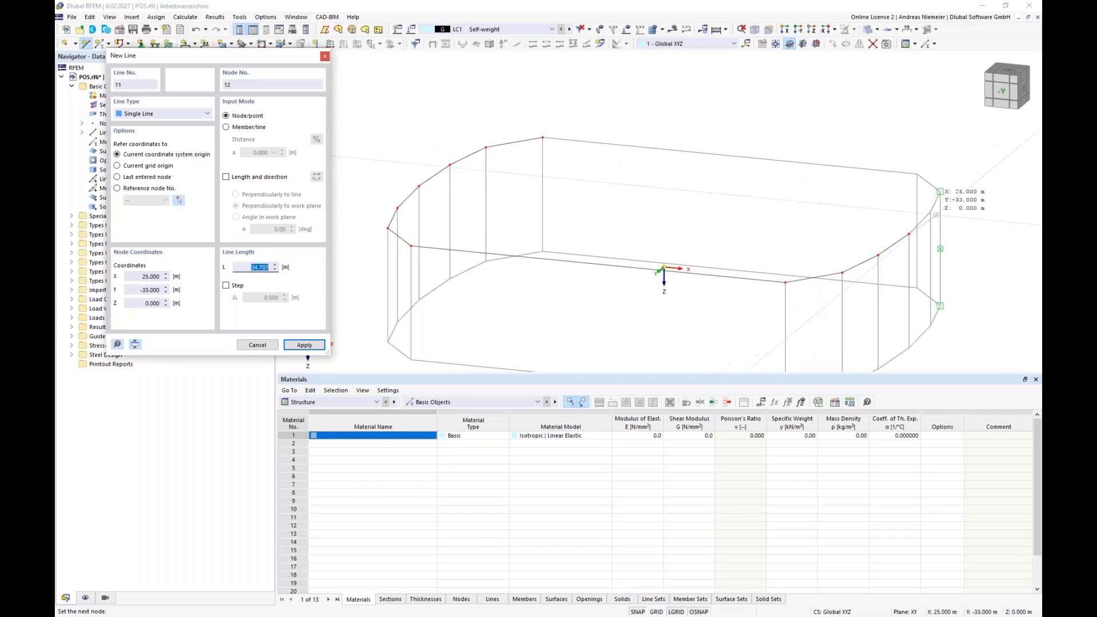
click(930, 212)
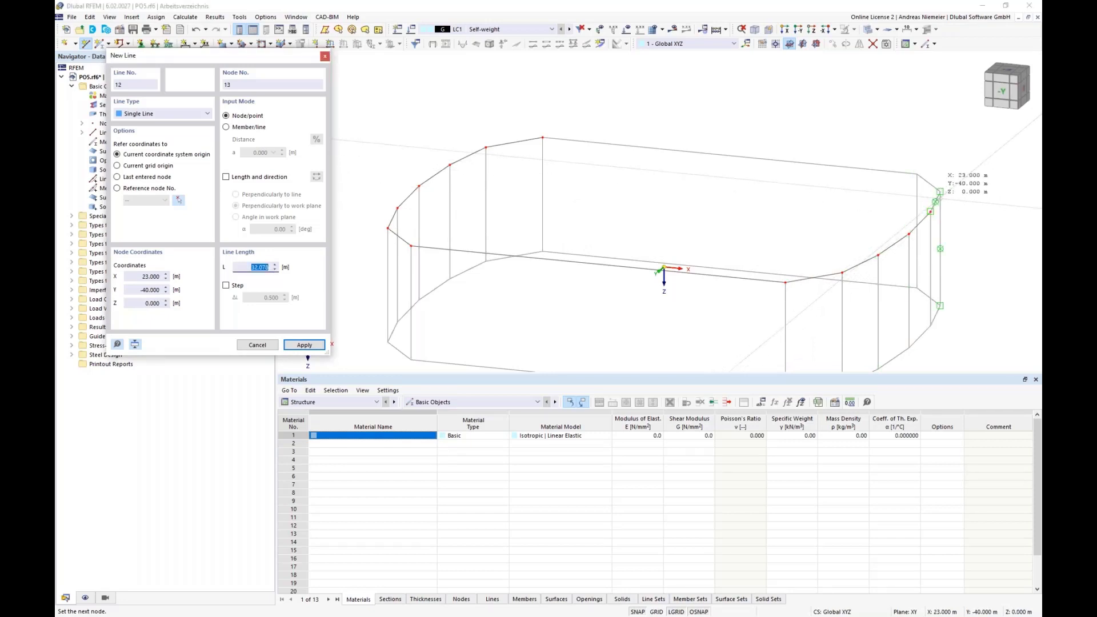
click(939, 191)
click(917, 173)
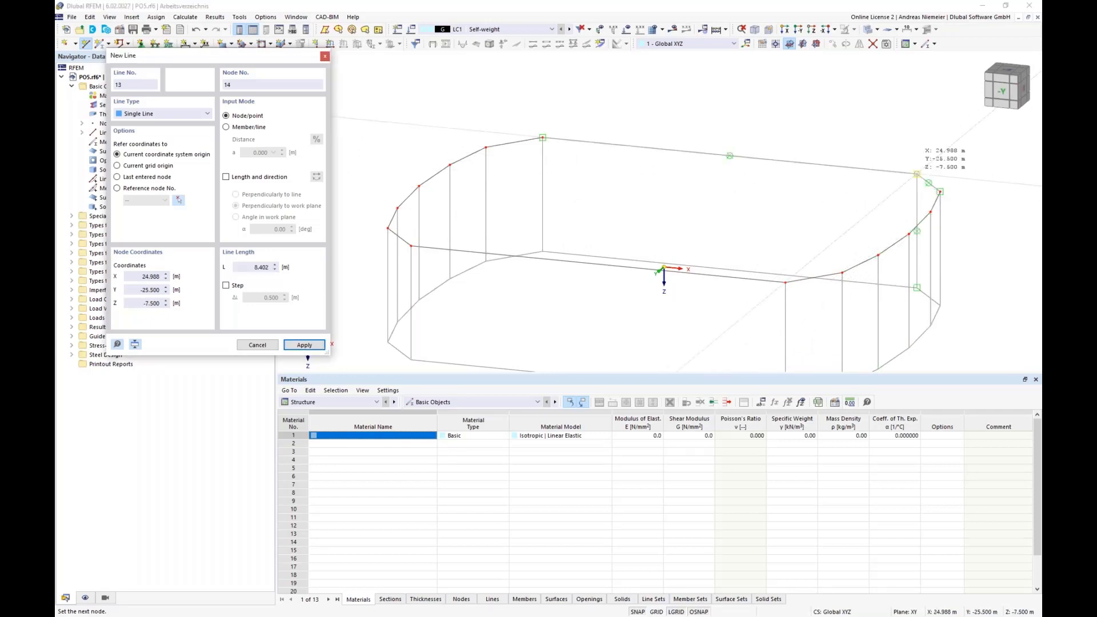
click(542, 137)
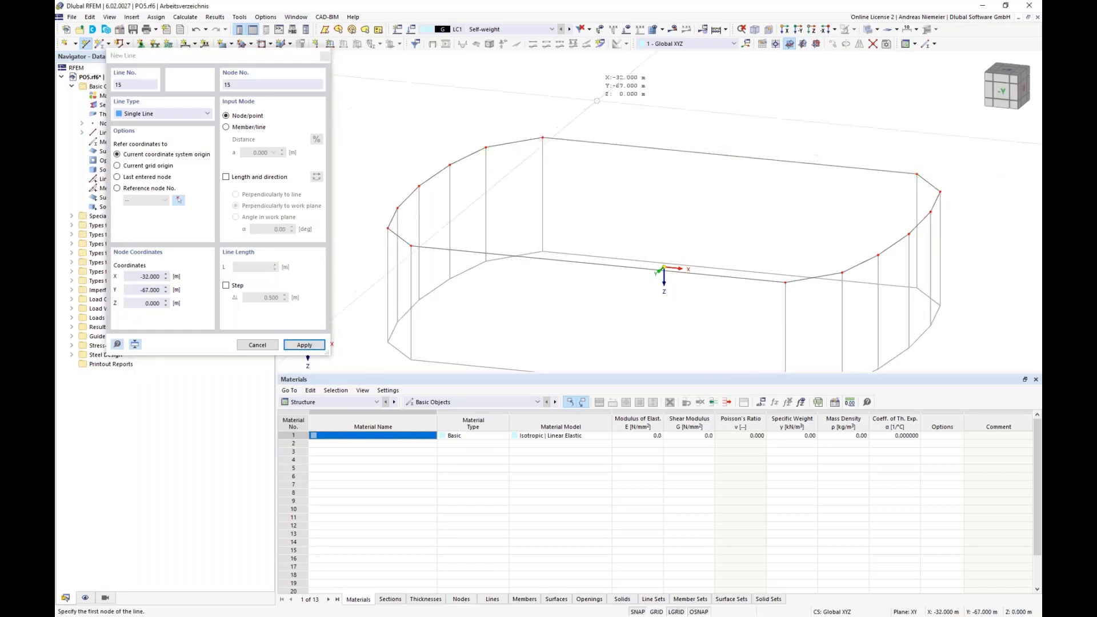
key(Escape)
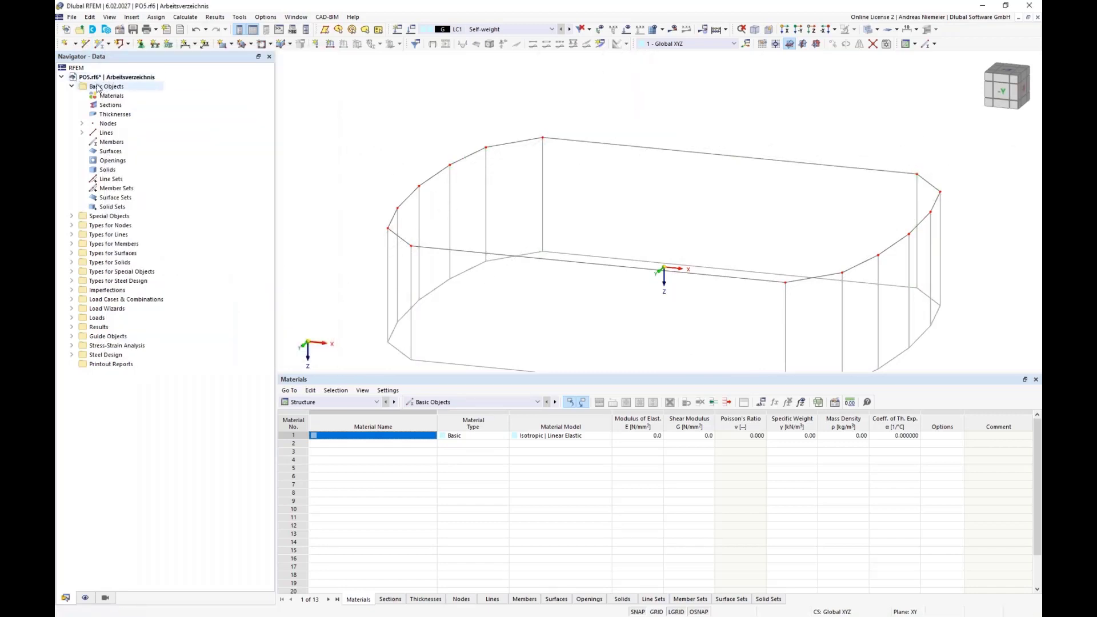
click(82, 133)
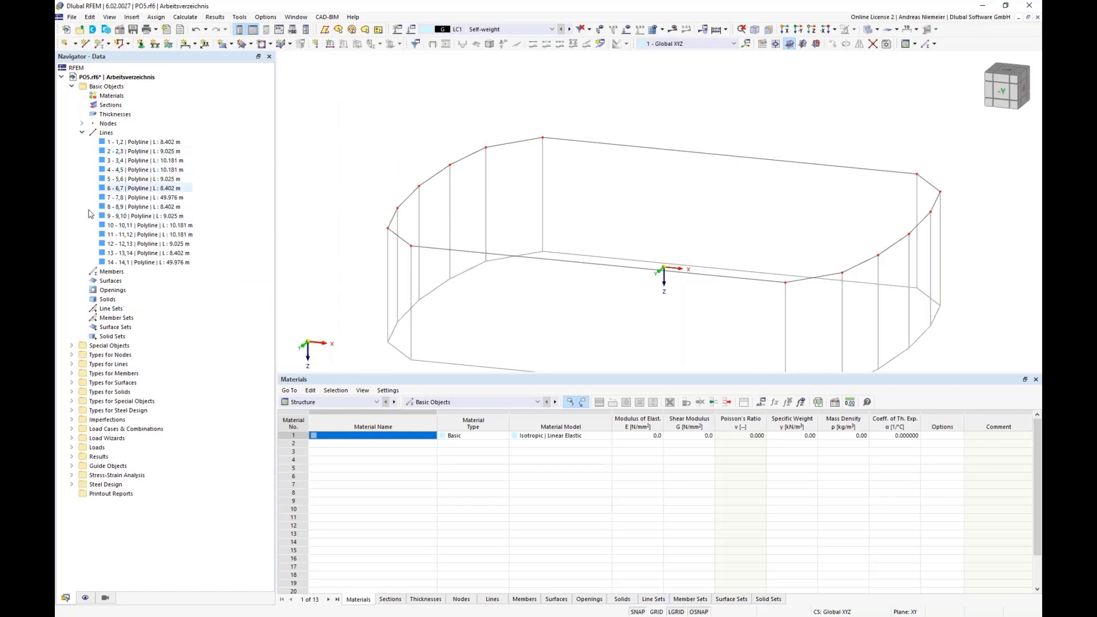
click(82, 132)
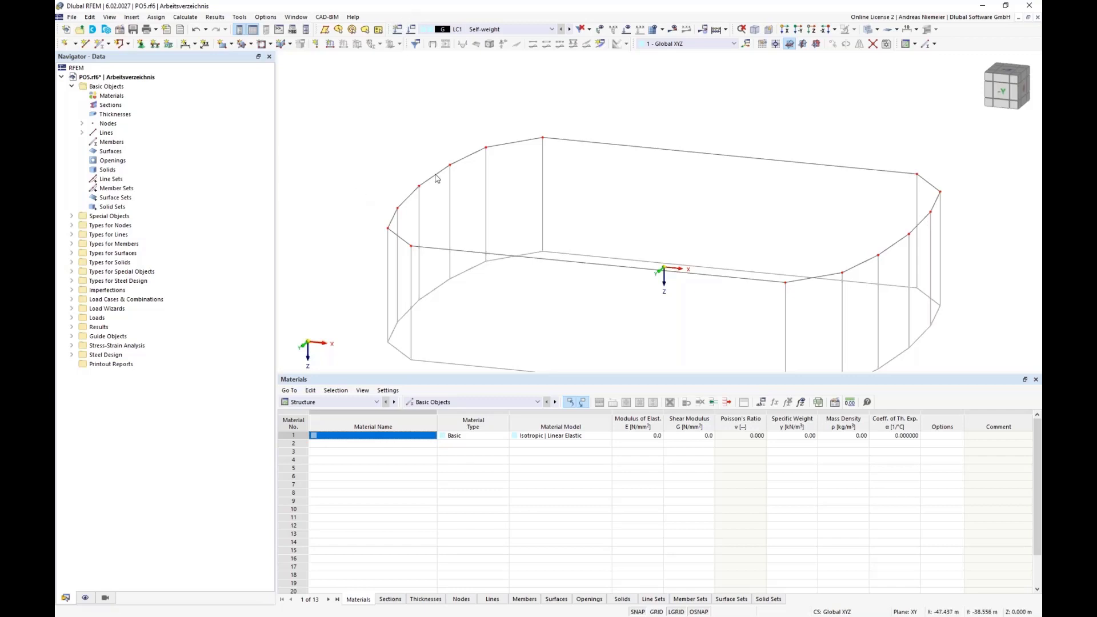
- Copy the middle node of the curved upper edge at negative X once, outward along X to about X -34.2 m
scroll(487, 218, down, 3)
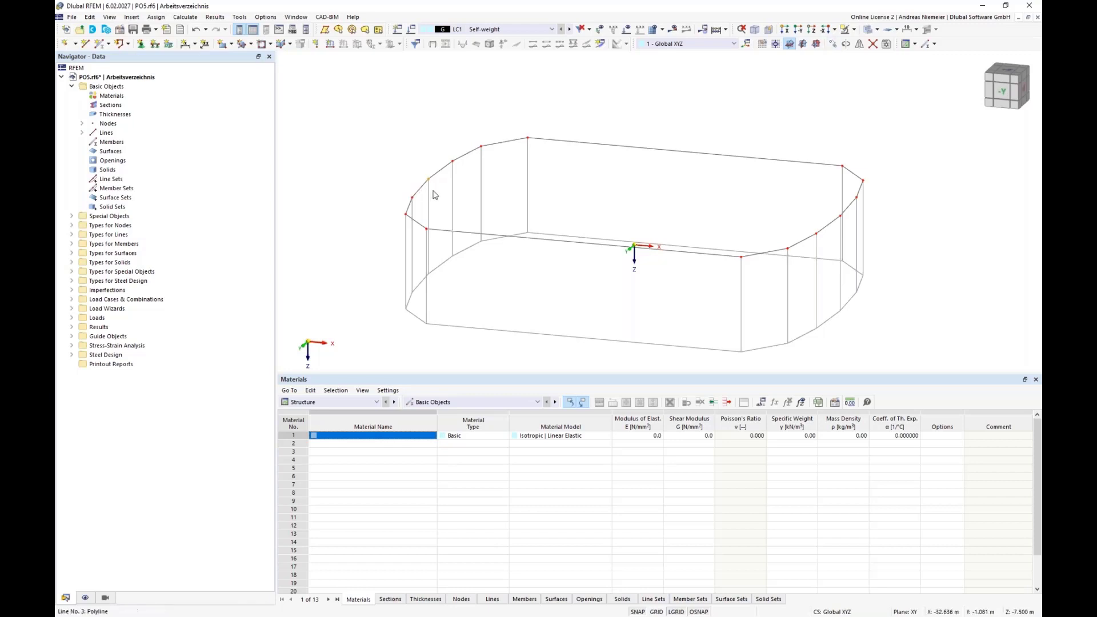
click(832, 44)
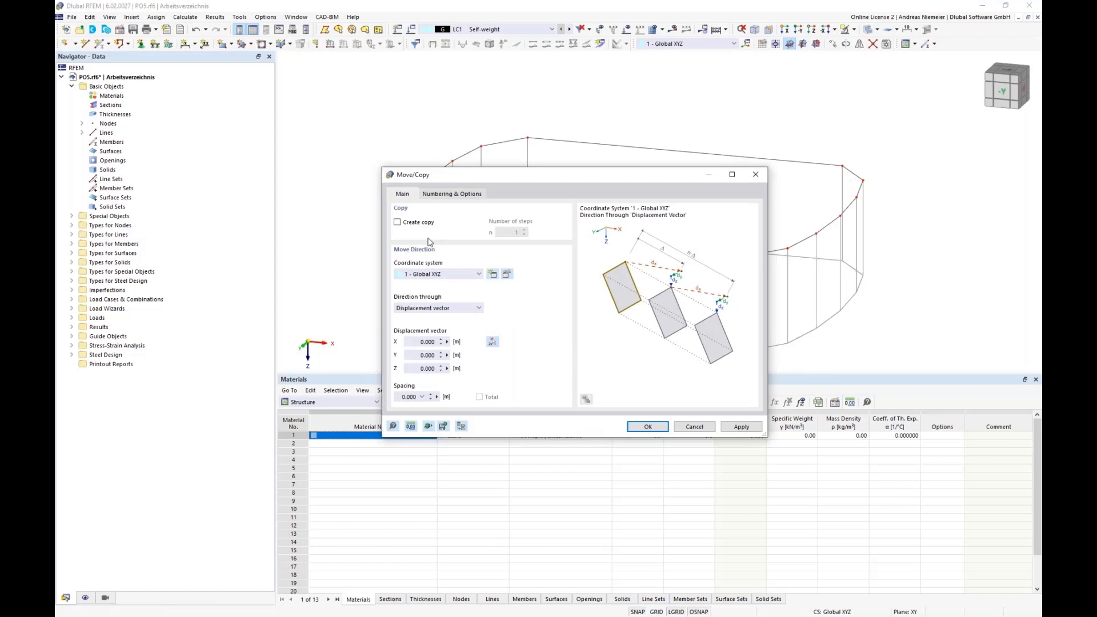
click(397, 222)
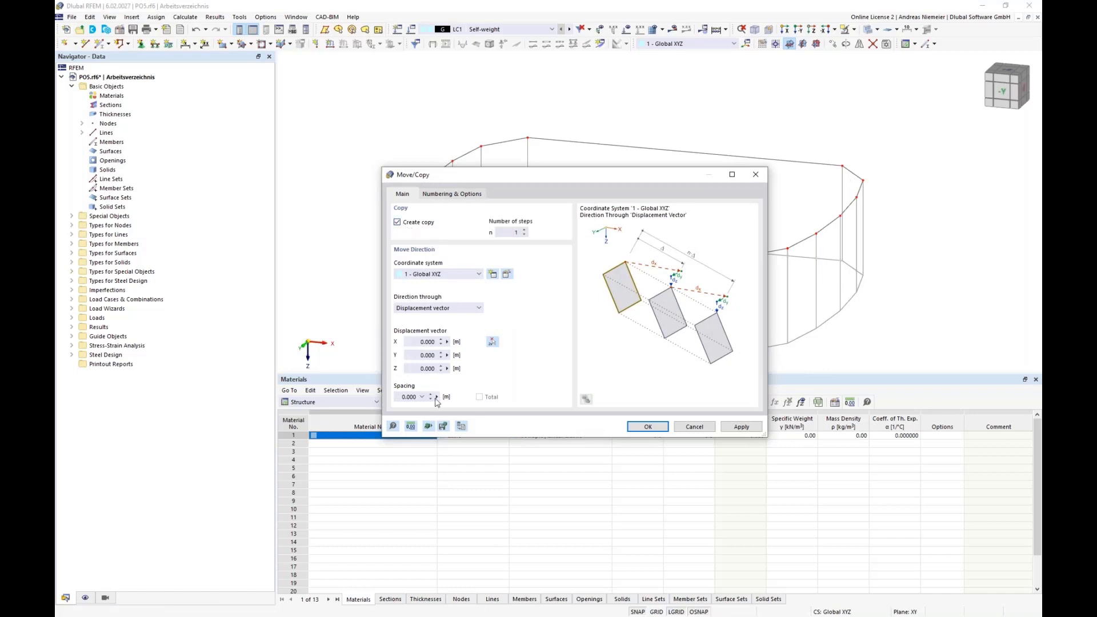
click(411, 342)
click(647, 427)
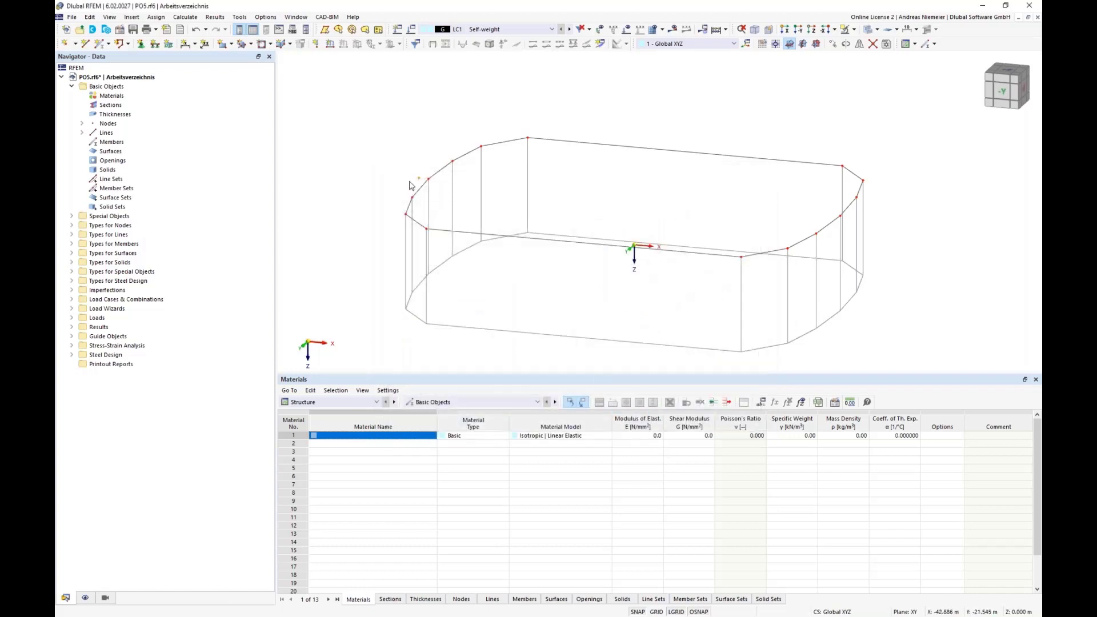
scroll(423, 189, up, 3)
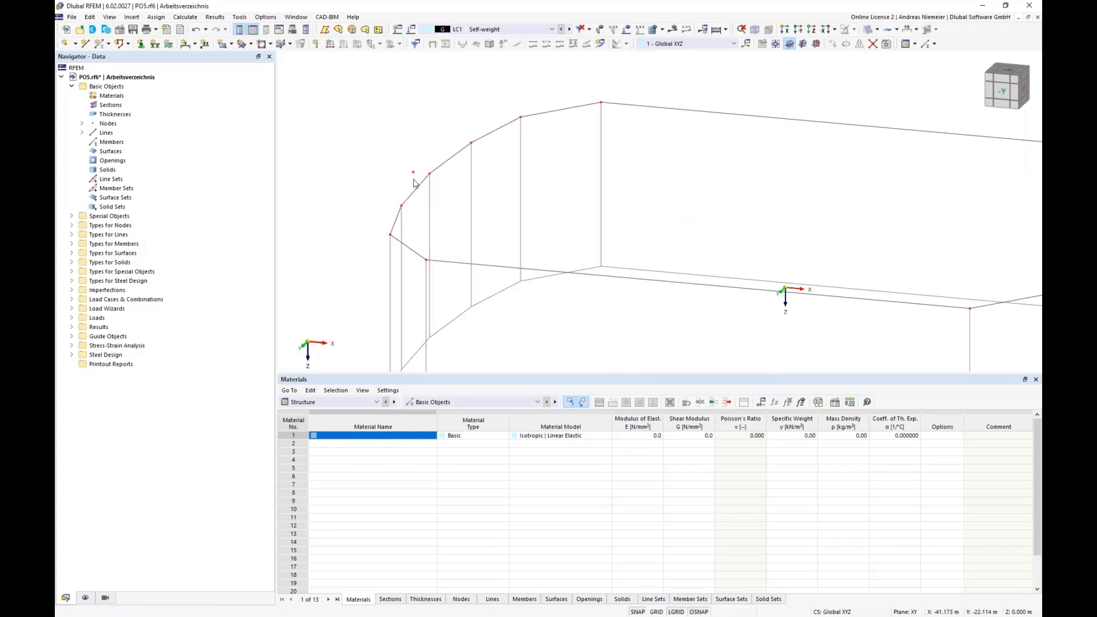
scroll(448, 203, down, 2)
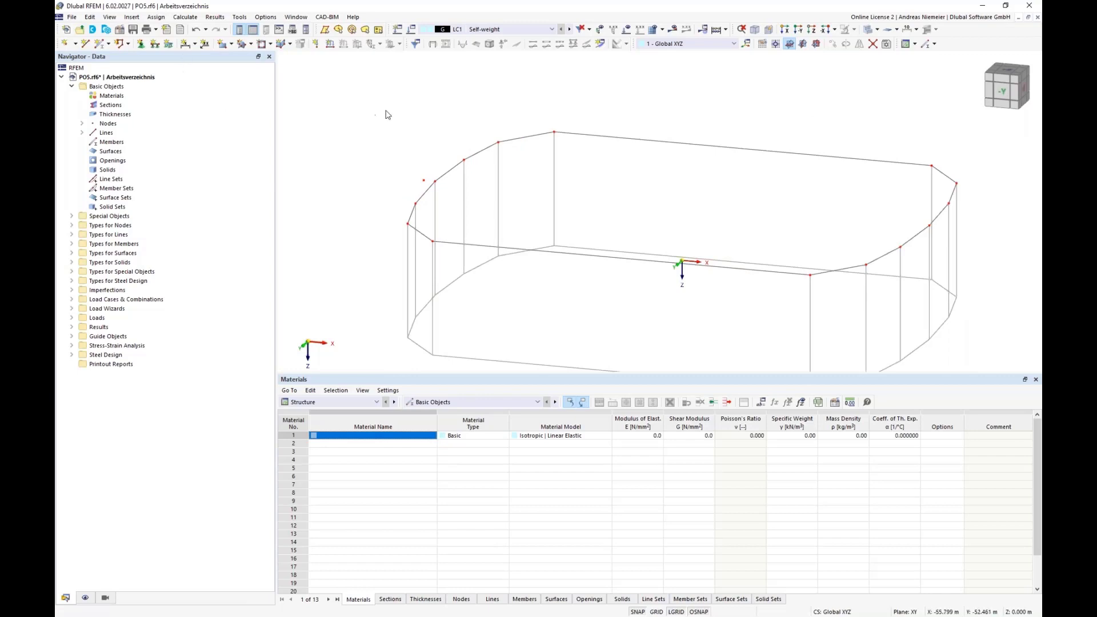
- Create a centre node at 50 % between the diagonally opposite rear and front corner nodes of the upper outline
click(74, 43)
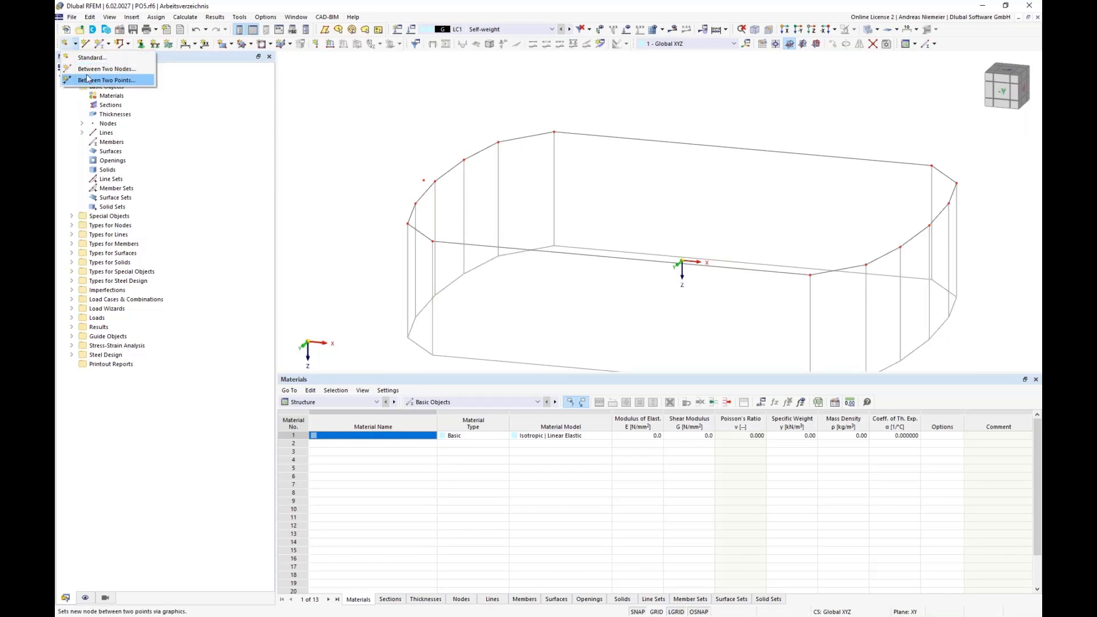
click(92, 68)
click(554, 132)
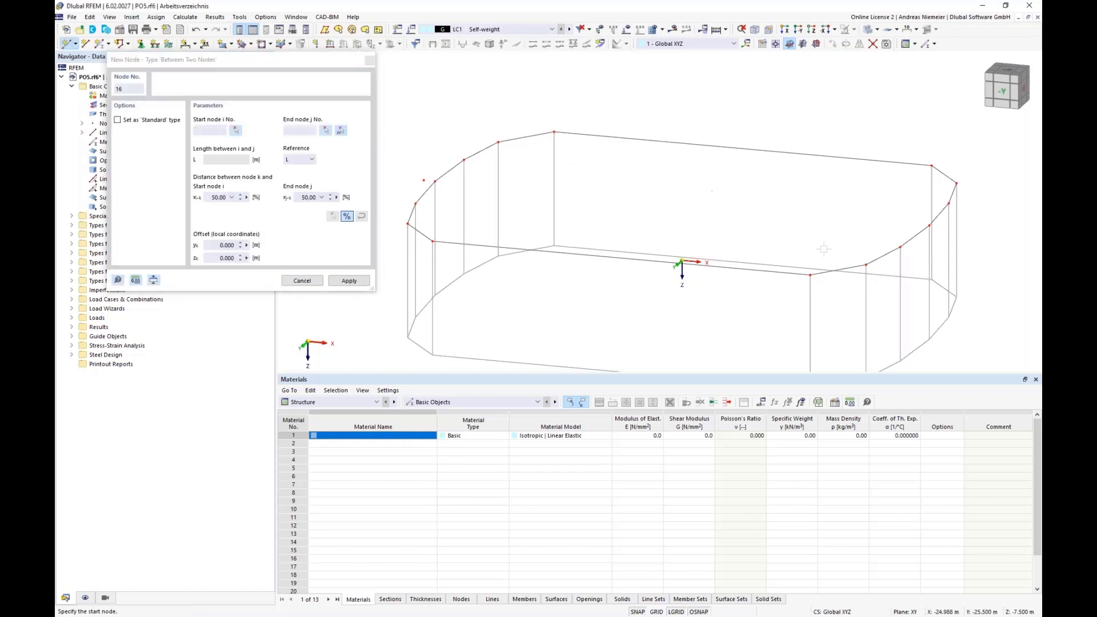
click(810, 275)
click(349, 281)
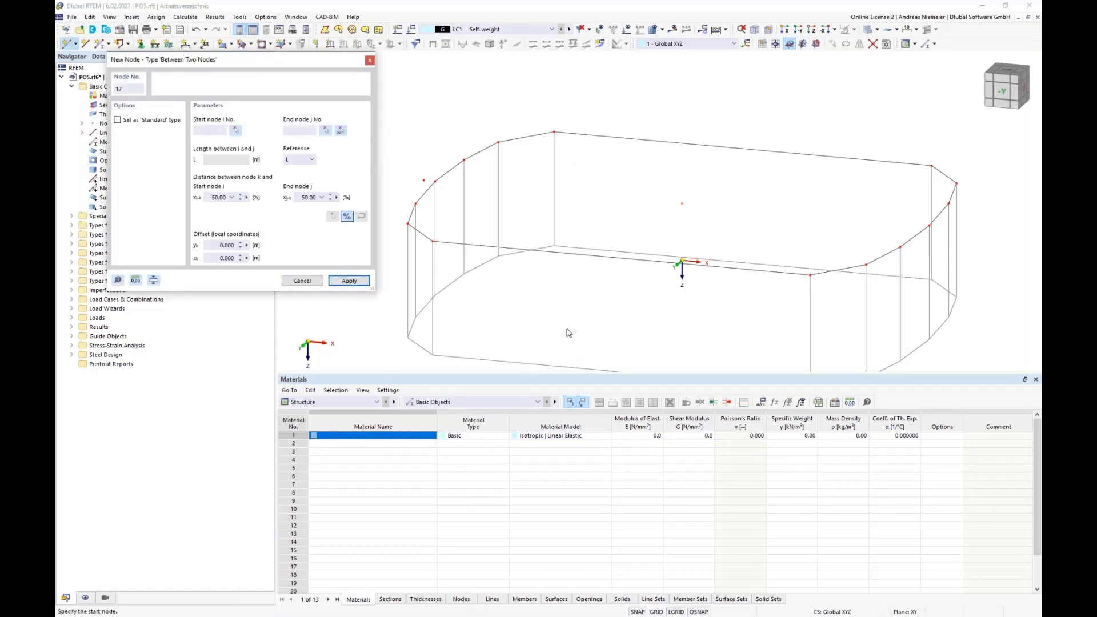
key(Escape)
- Set up a one-step scaled copy of the whole upper outline, without the copied outer node, using the centre node as scaling point P
ctrl+middle_drag(605, 306, 639, 275)
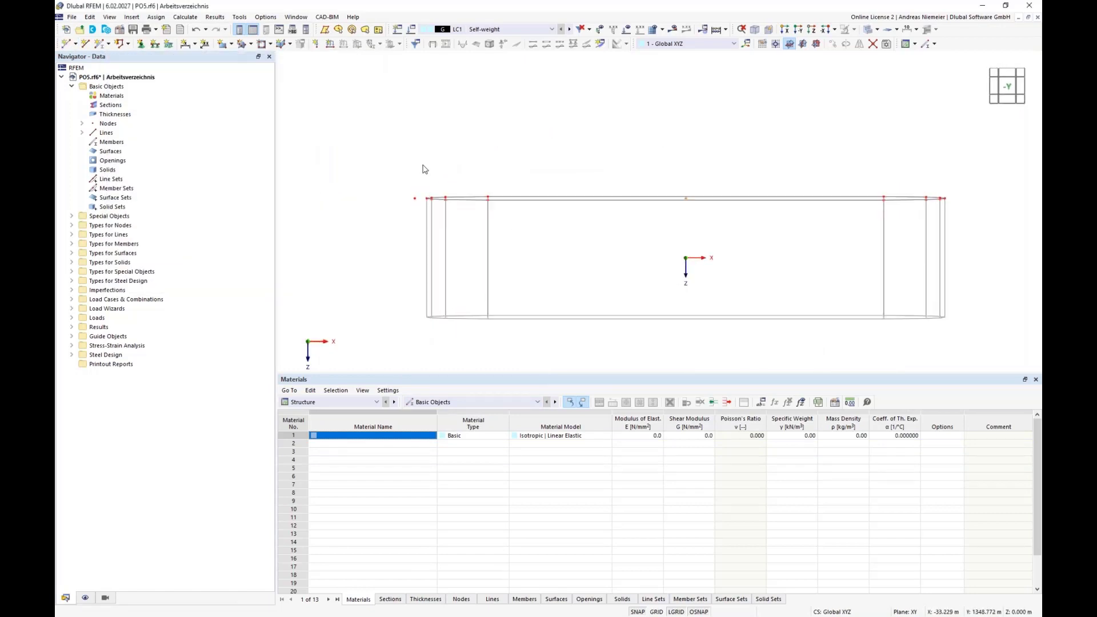
drag(423, 165, 974, 225)
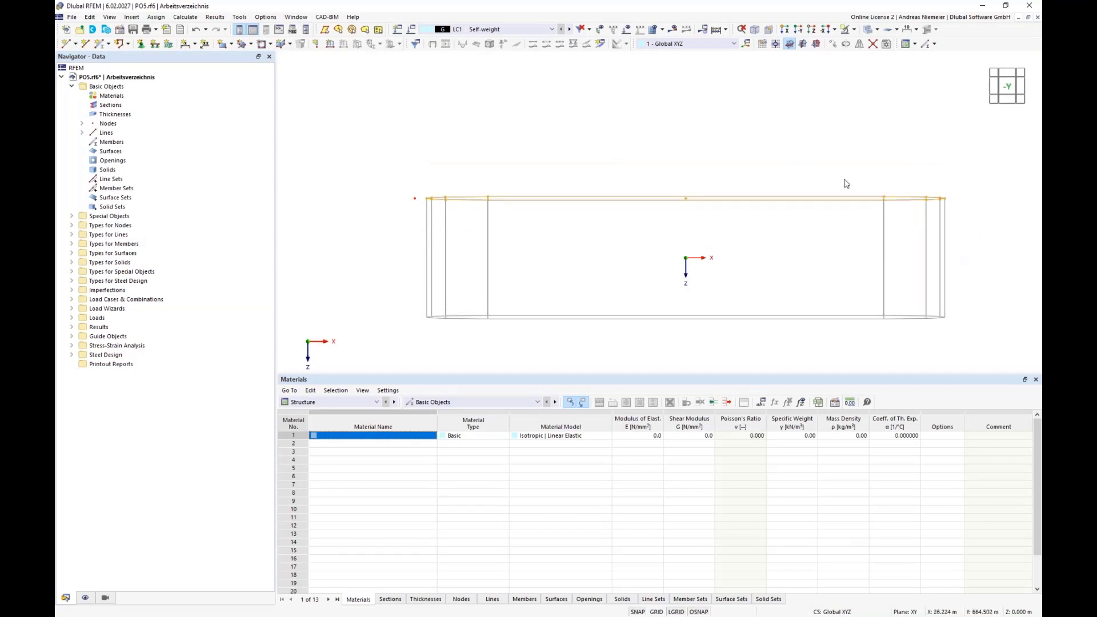
ctrl+middle_drag(845, 179, 766, 208)
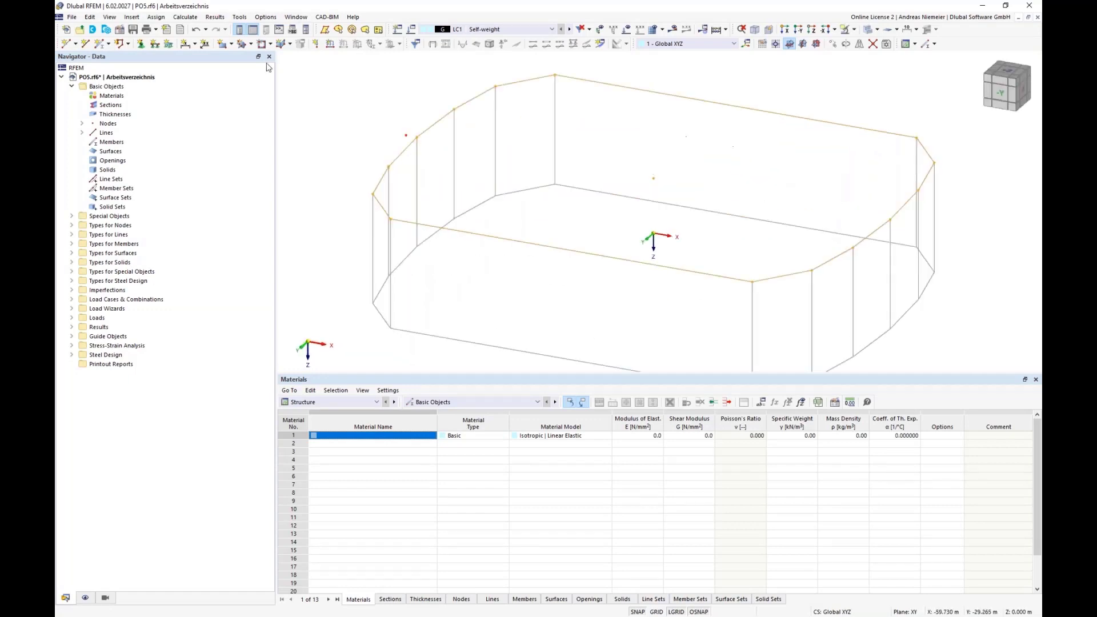
click(89, 17)
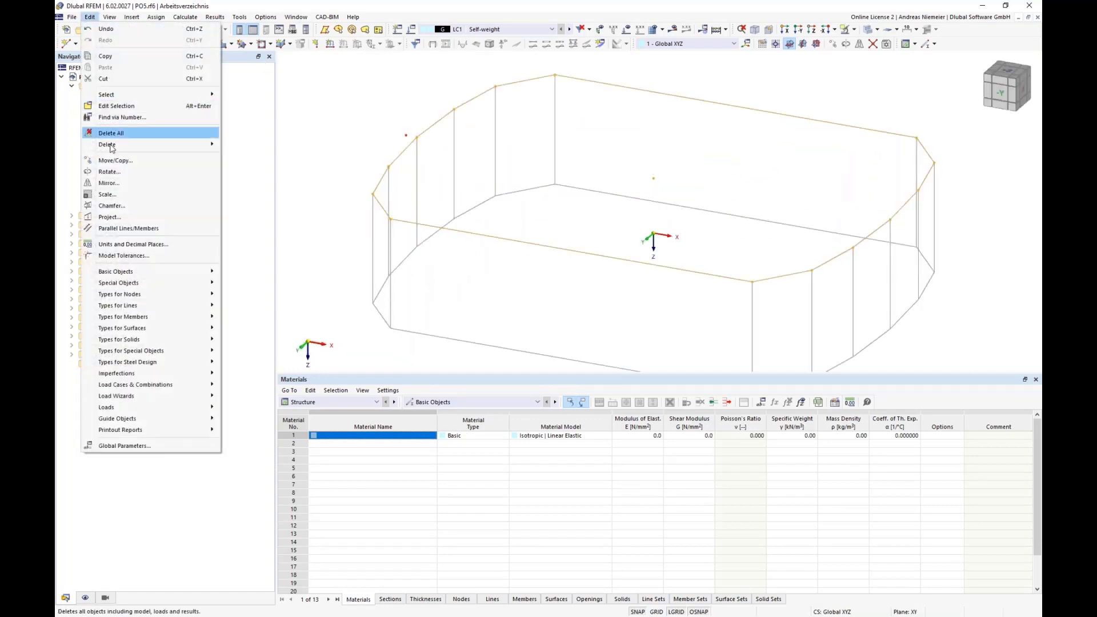
click(108, 195)
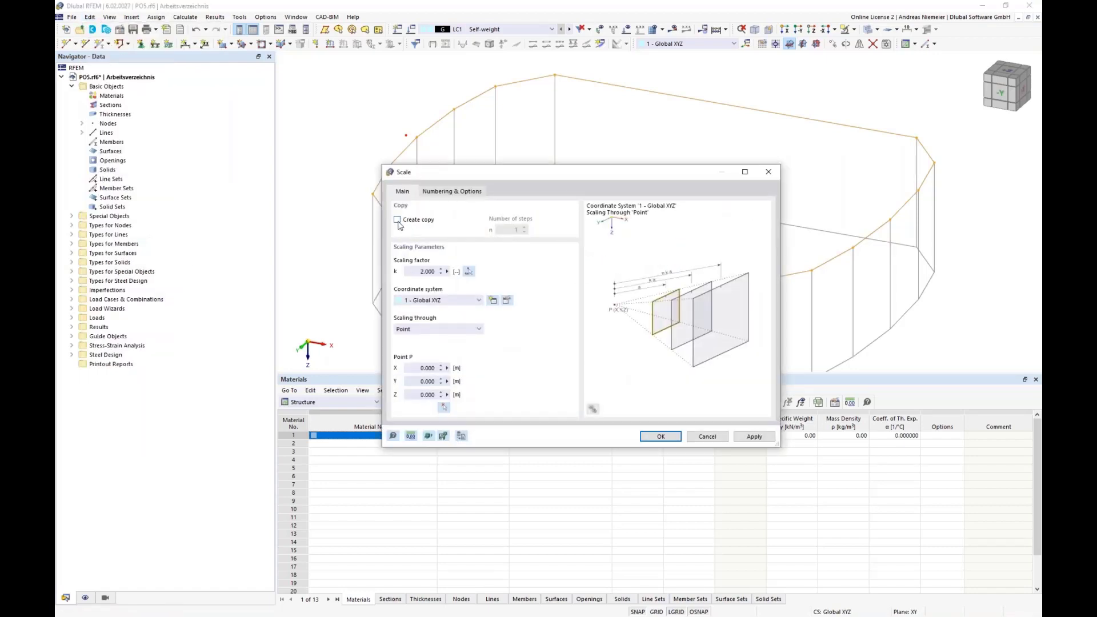
click(397, 220)
click(444, 408)
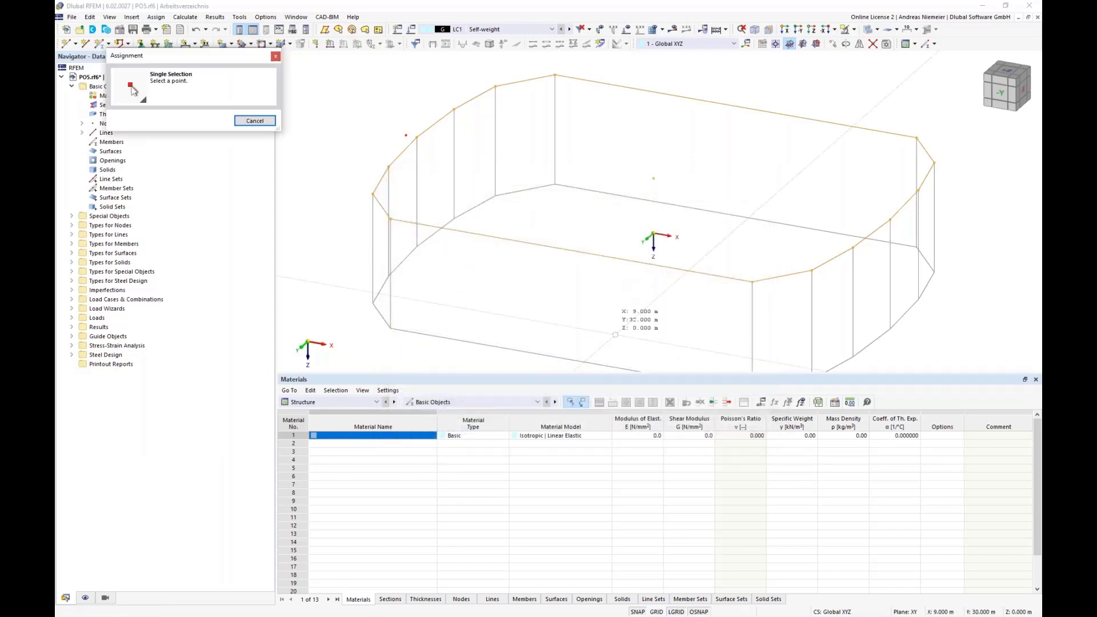
click(653, 178)
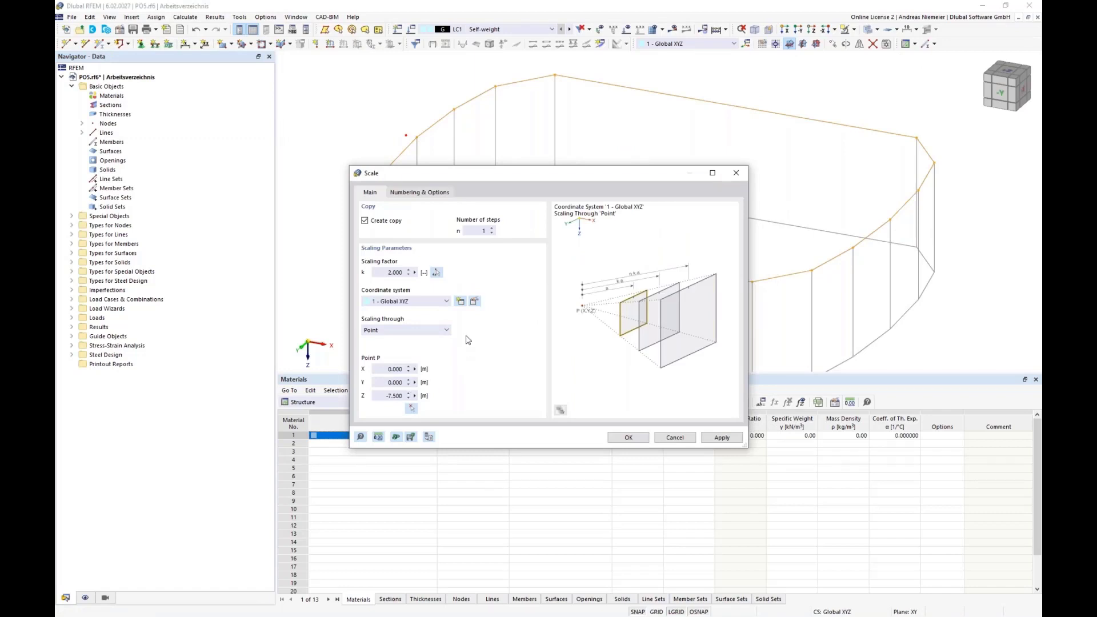
- Derive the scaling factor from the centre node, the curved edge's middle node and the copied outer node, and create the enlarged outline
click(436, 273)
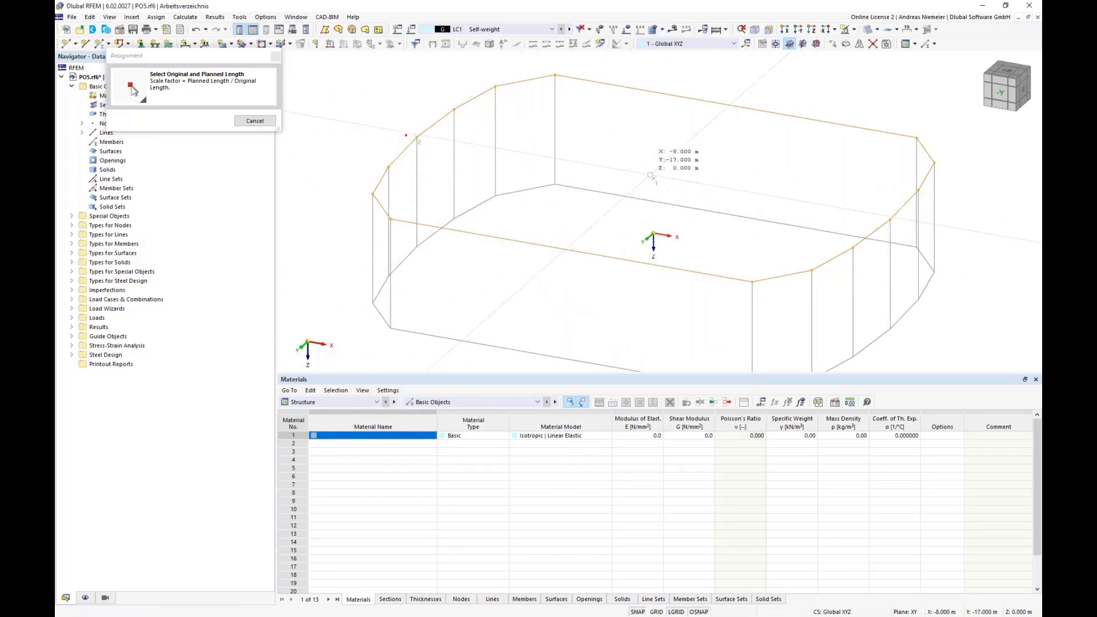
click(417, 138)
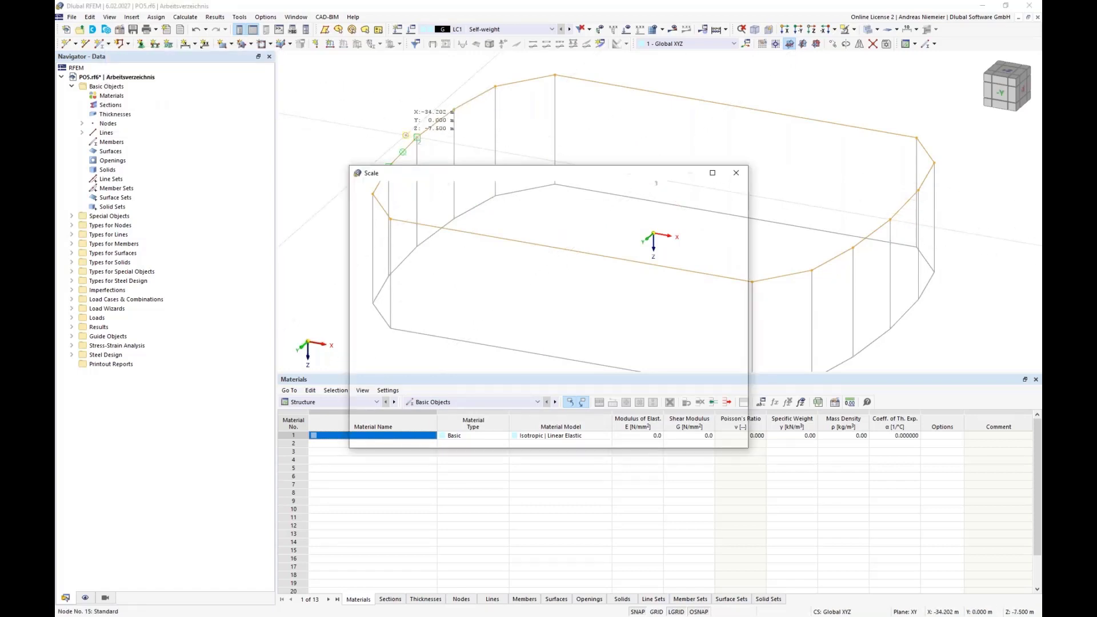
click(623, 438)
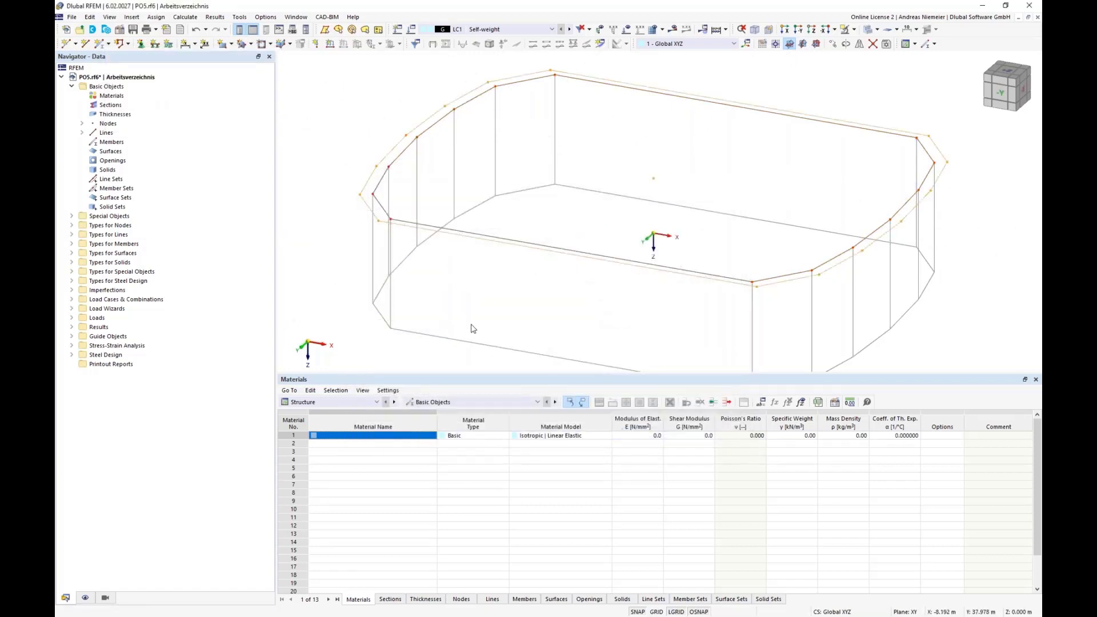
- Draw a single line along the building's long lower edge at positive Y, between its two DXF corner points
ctrl+middle_drag(485, 312, 512, 309)
scroll(512, 303, down, 1)
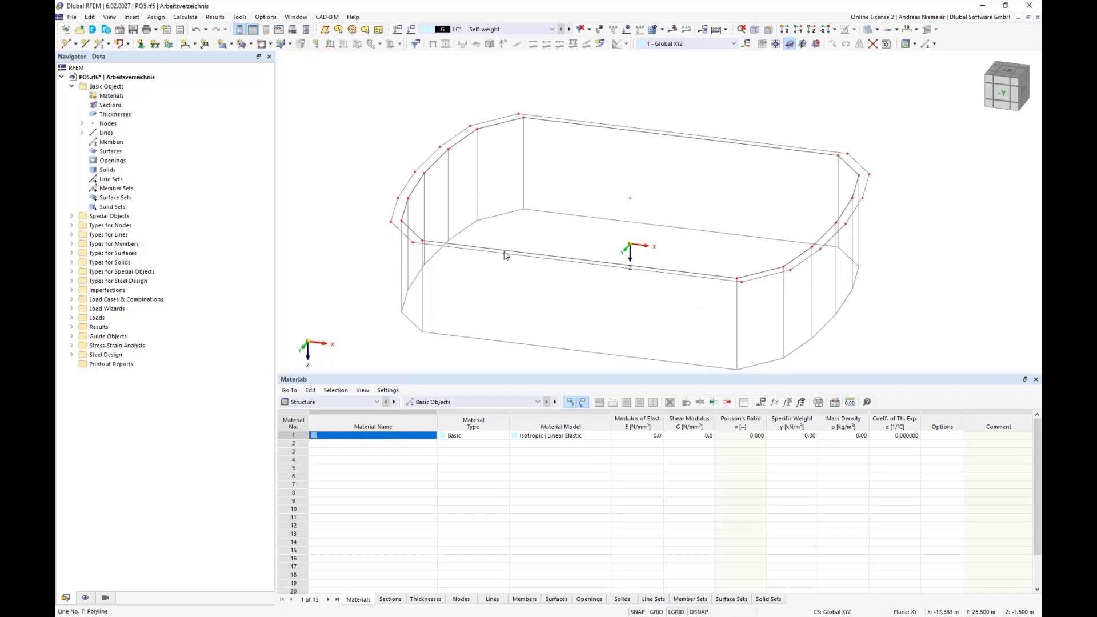
ctrl+middle_drag(502, 252, 571, 144)
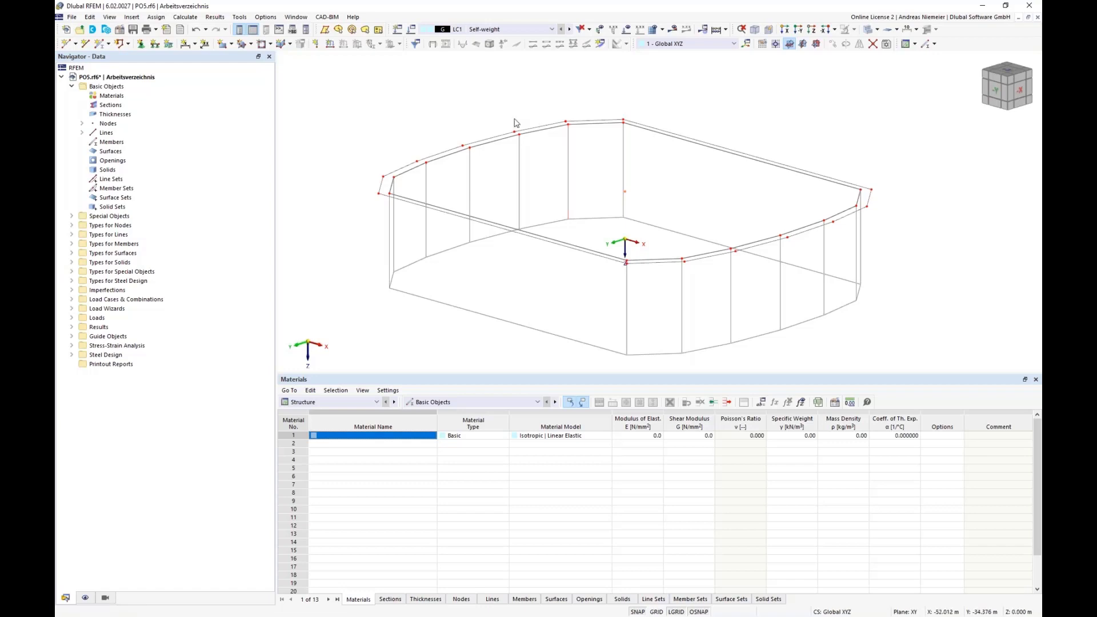
ctrl+middle_drag(516, 121, 423, 268)
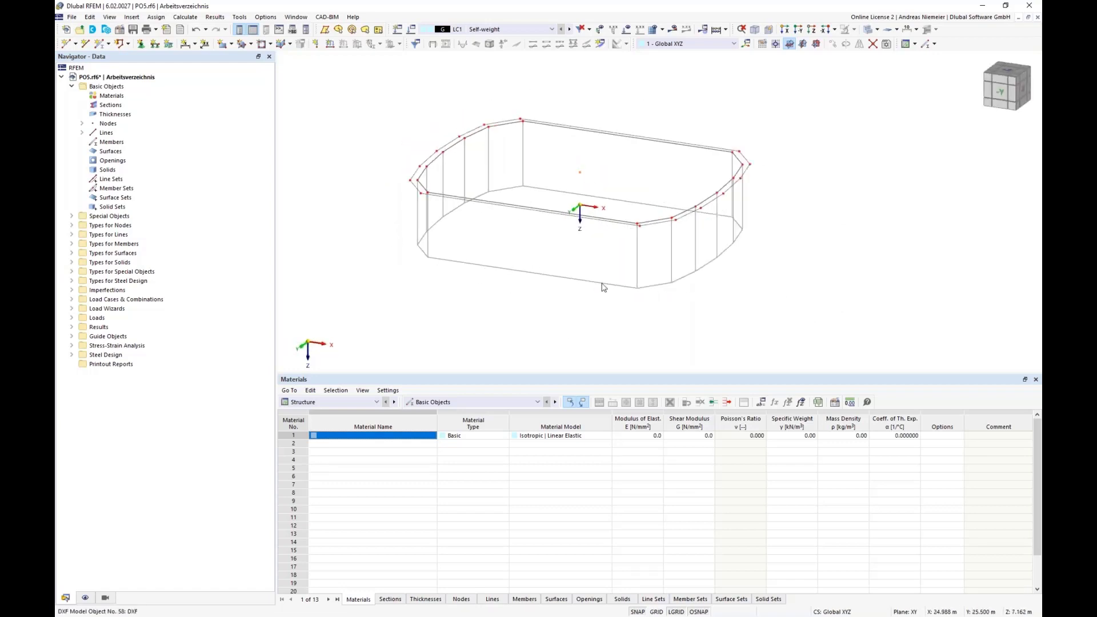
click(85, 45)
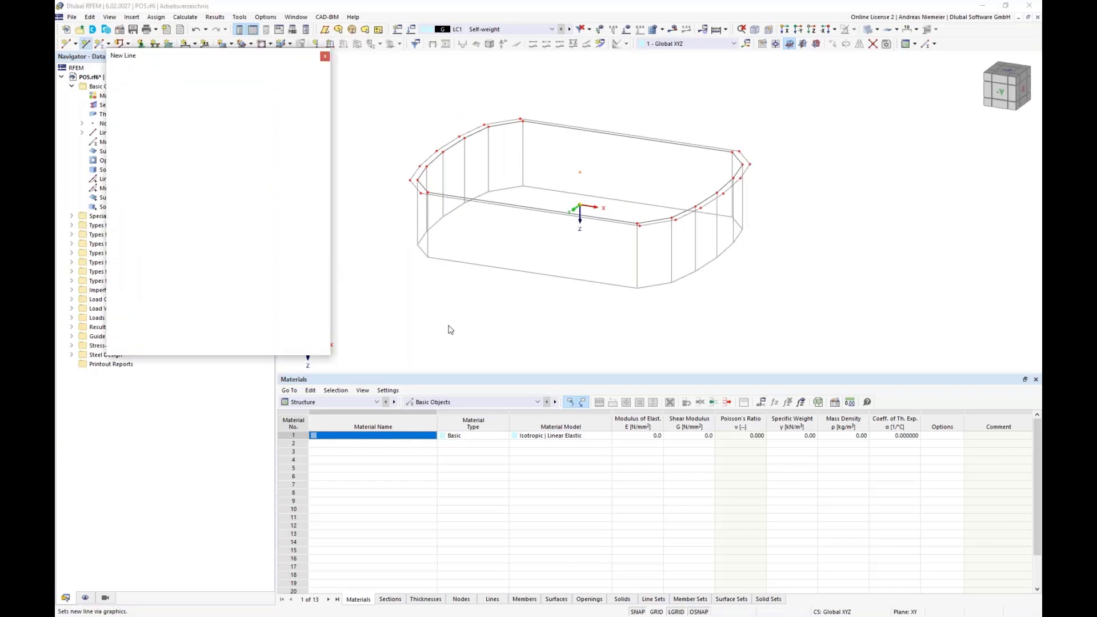
click(431, 261)
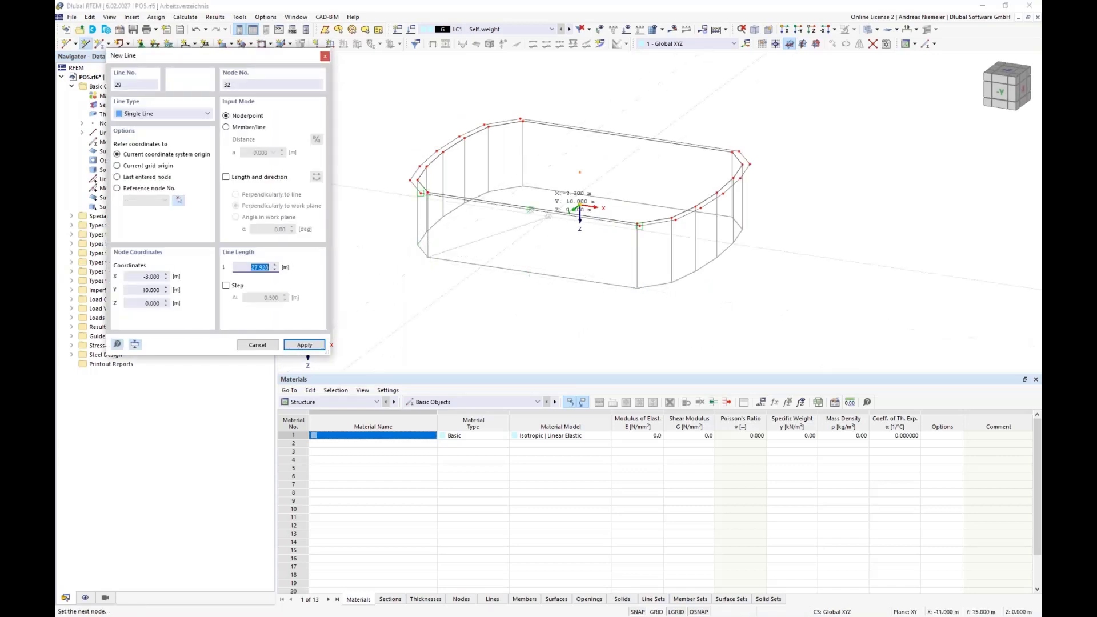
click(636, 288)
right_click(635, 328)
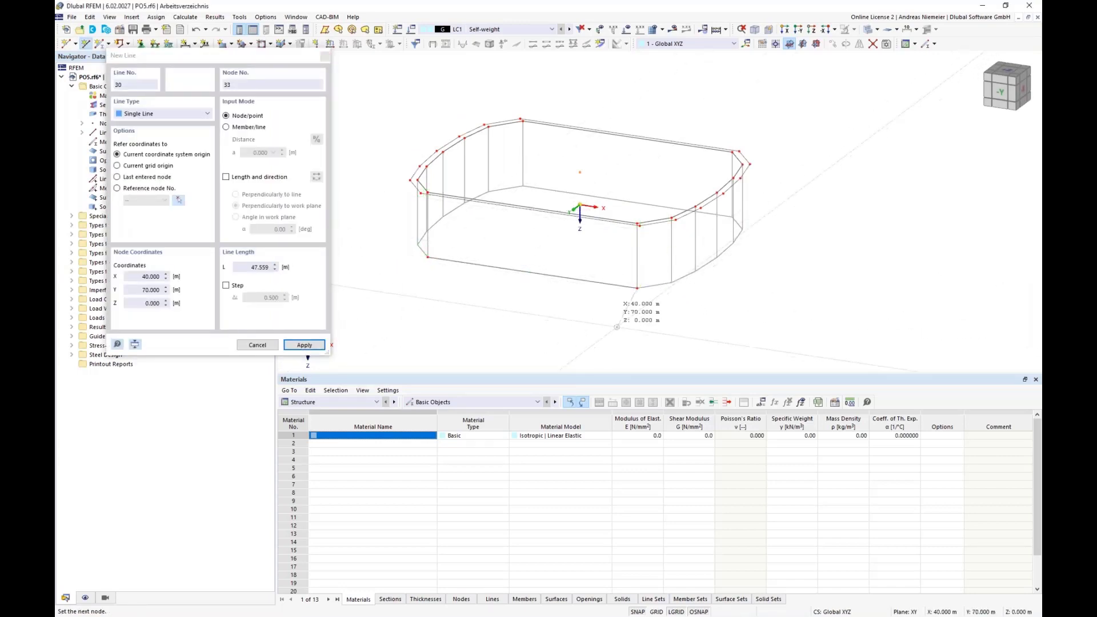
right_click(616, 325)
ctrl+middle_drag(552, 318, 568, 315)
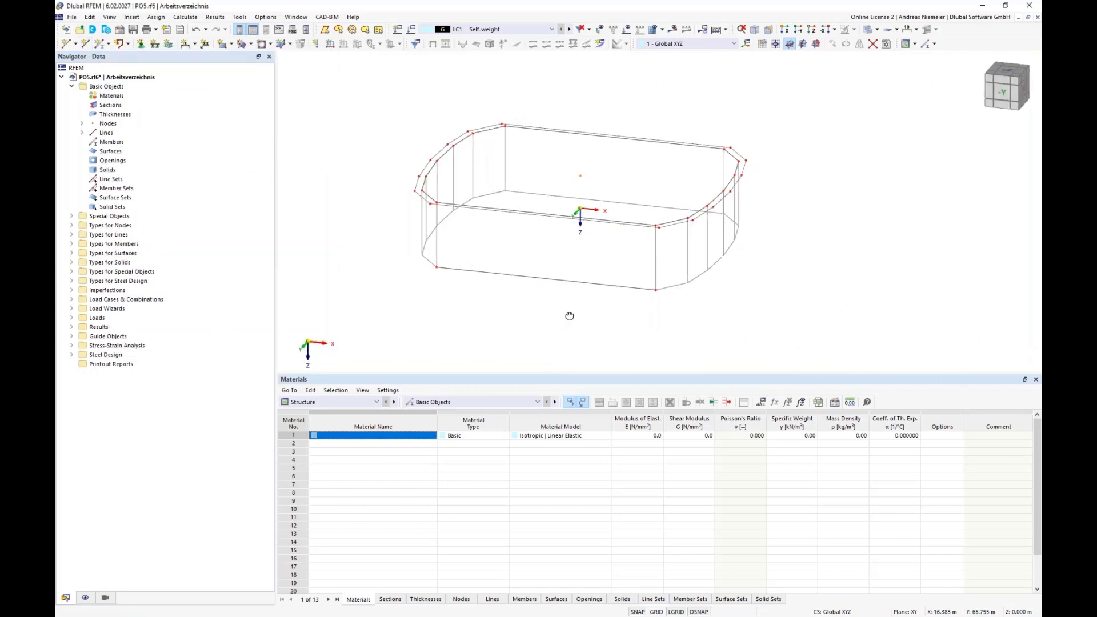
- Close the Materials table and move the new base line outward by 6 m along Y, with zero X displacement and without copying
click(1035, 379)
middle_drag(570, 408, 547, 404)
scroll(595, 385, up, 2)
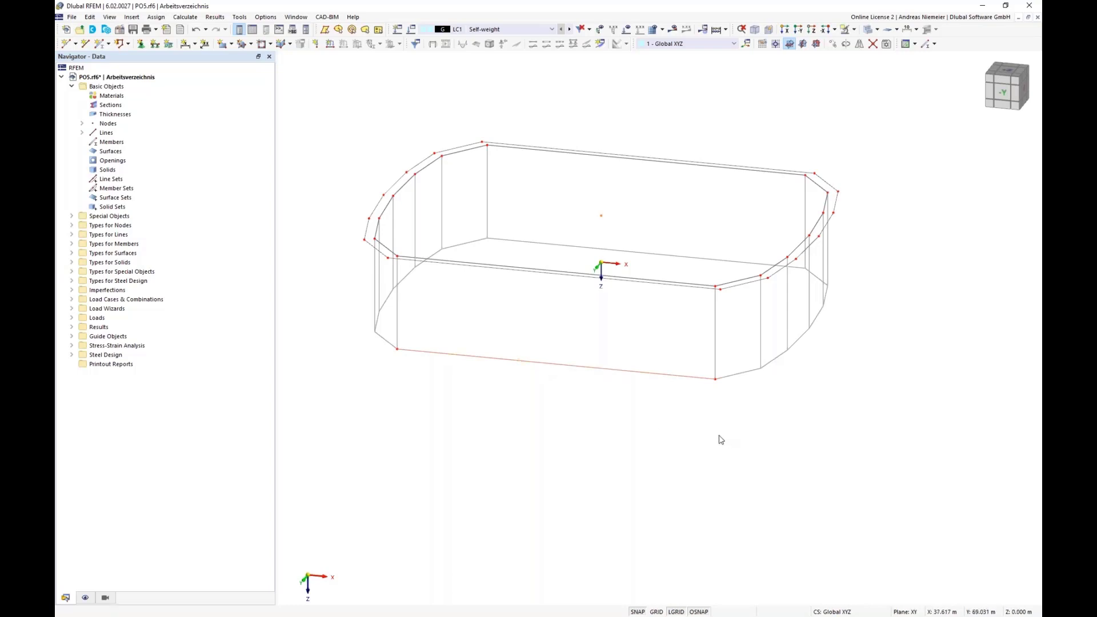
ctrl+middle_drag(720, 440, 700, 429)
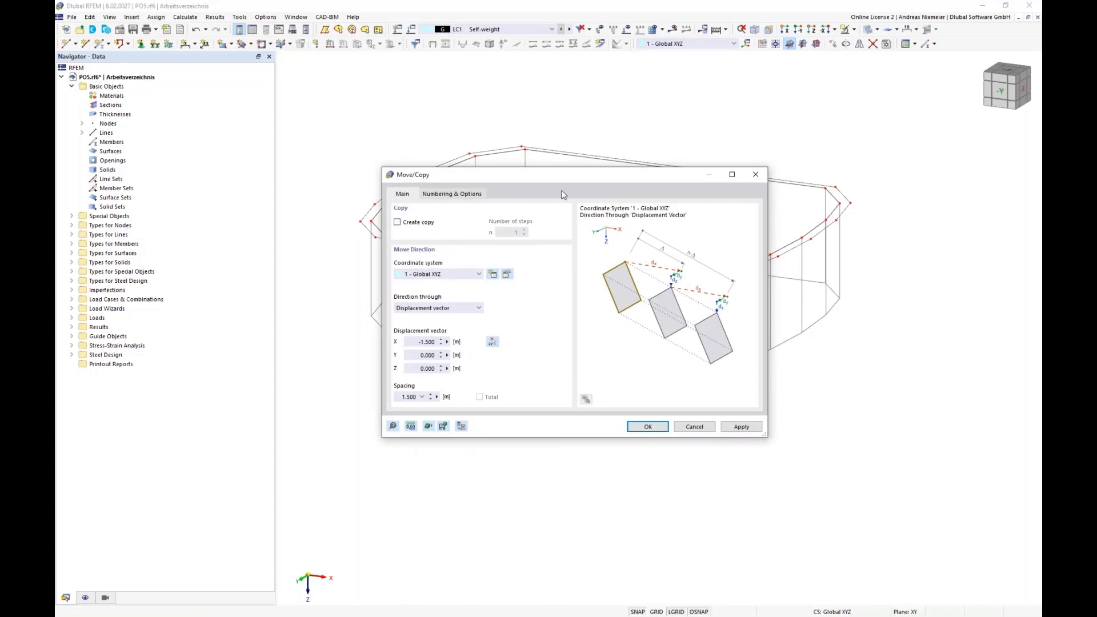
drag(563, 174, 795, 172)
click(656, 339)
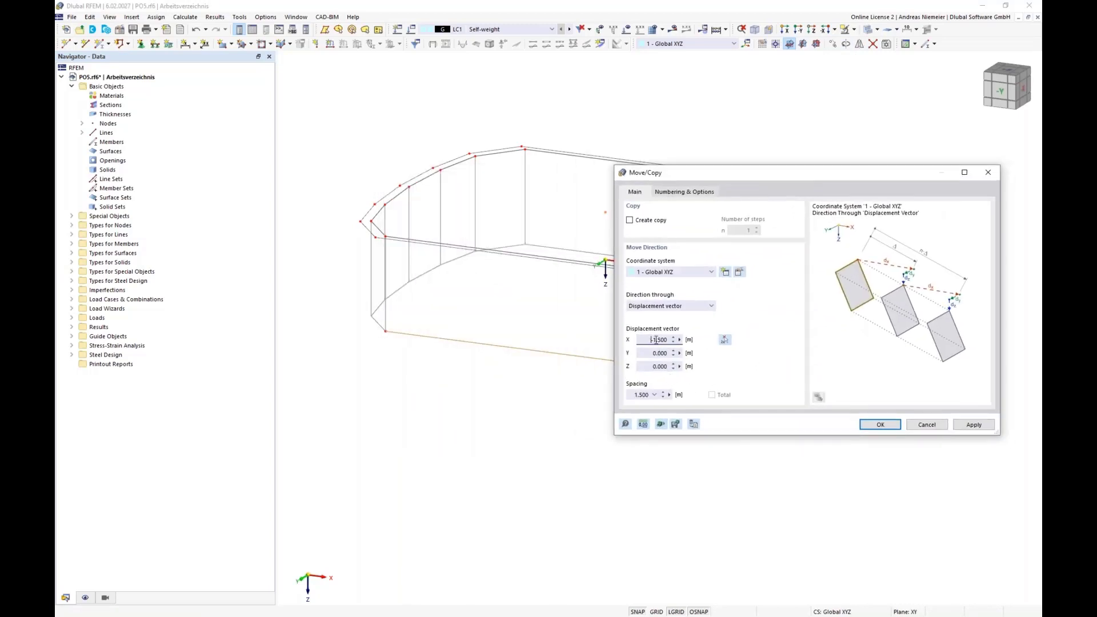
double_click(655, 339)
text(0)
key(Tab)
text(6)
click(879, 424)
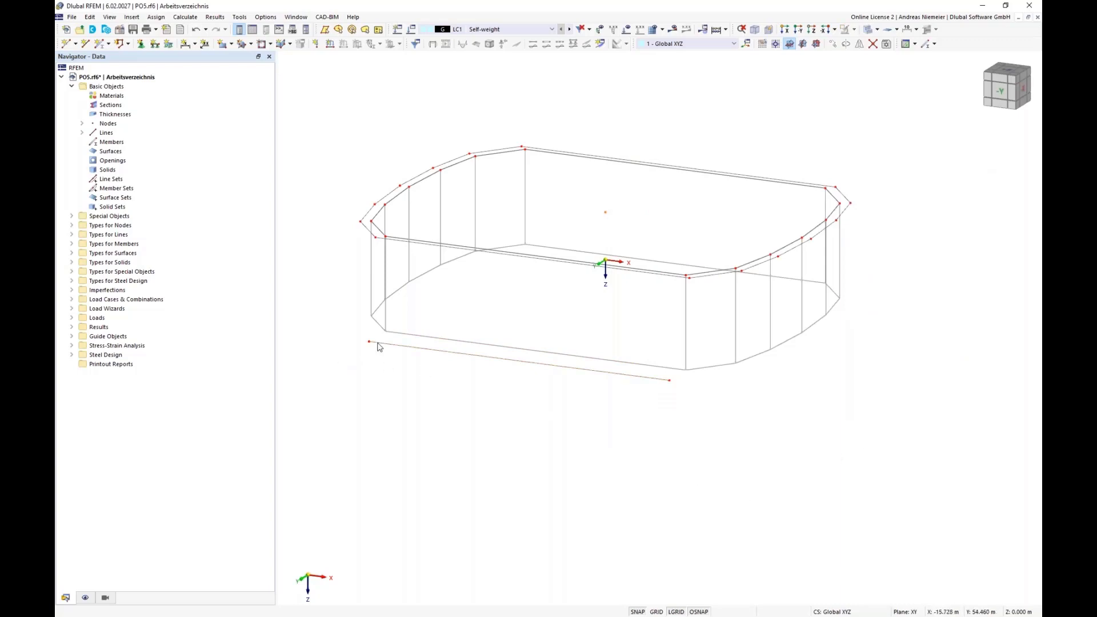
- Set the offset base line's length to 41 m, adjusting it on both sides
ctrl+middle_drag(692, 435, 566, 412)
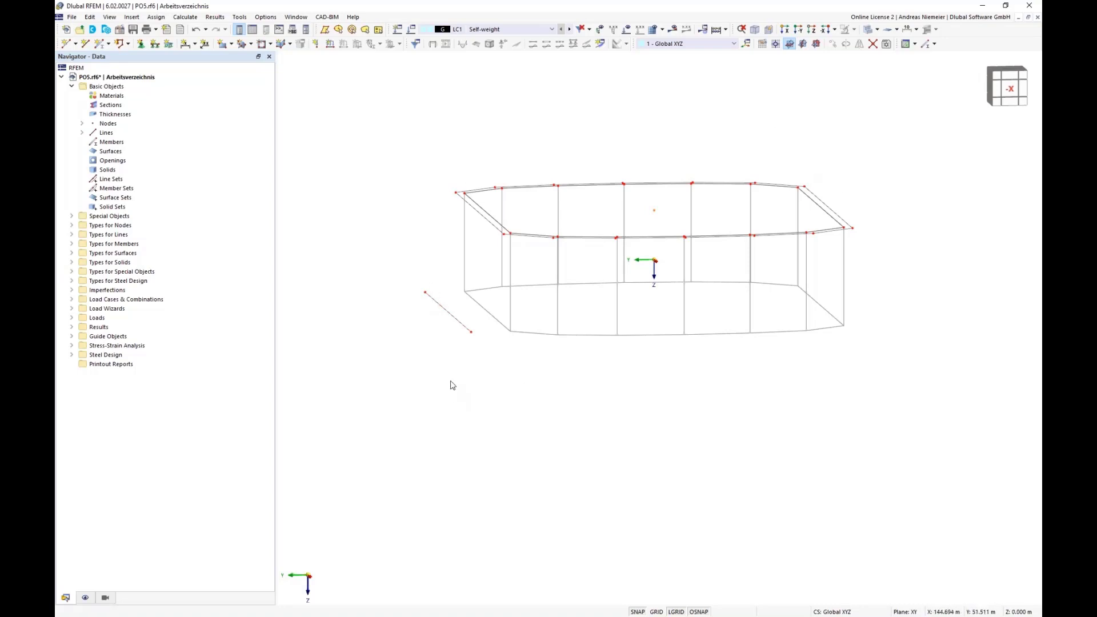
ctrl+middle_drag(451, 385, 712, 417)
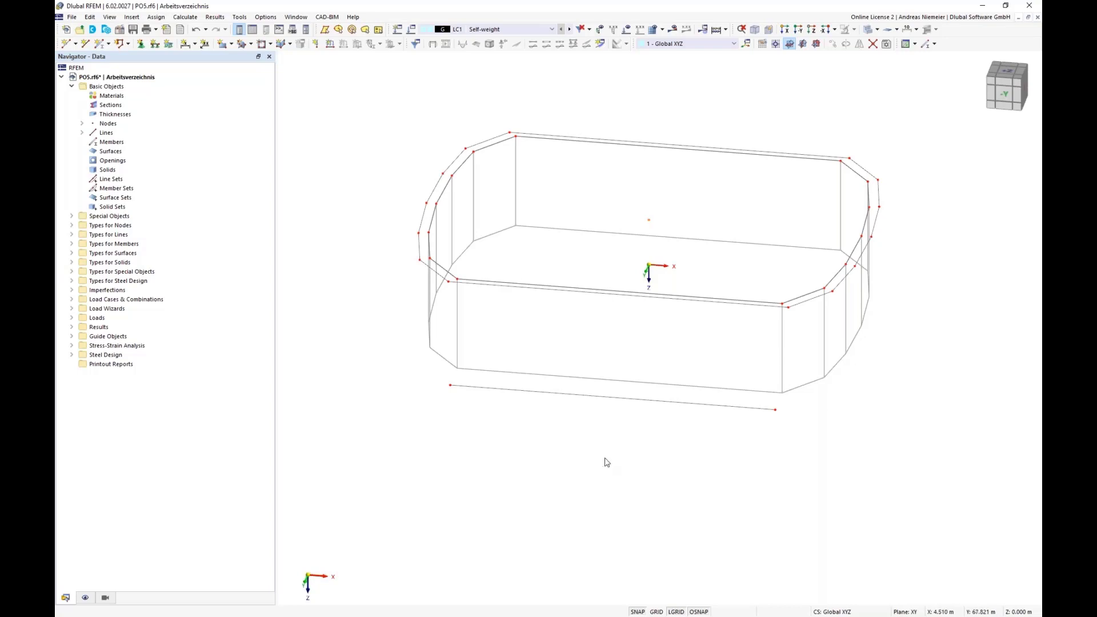
right_click(626, 403)
mouse_move(712, 120)
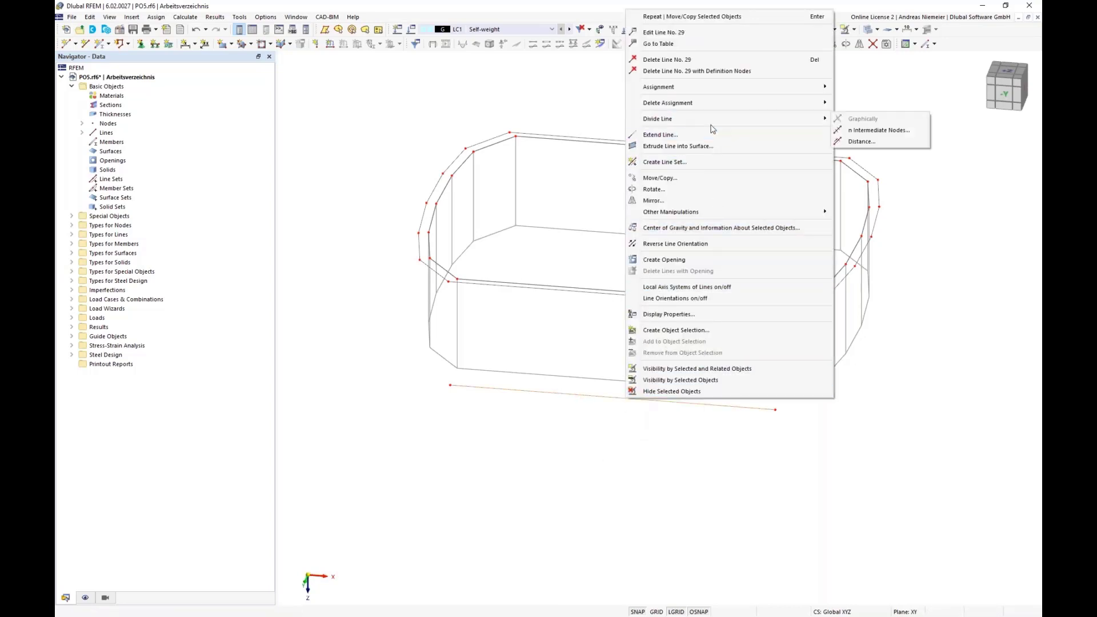
click(659, 136)
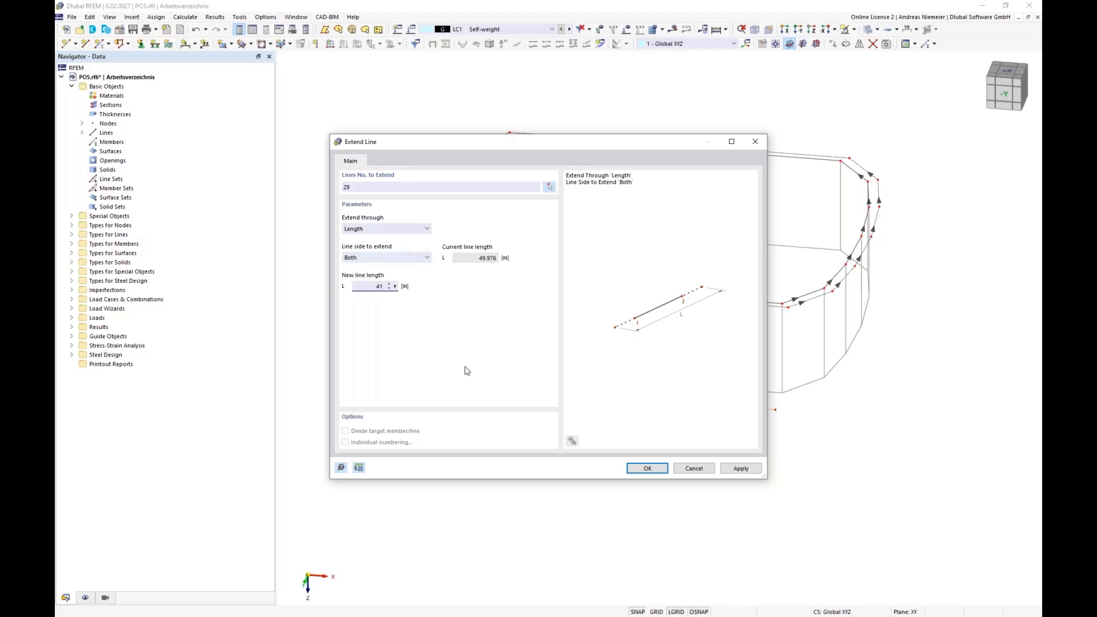
click(647, 469)
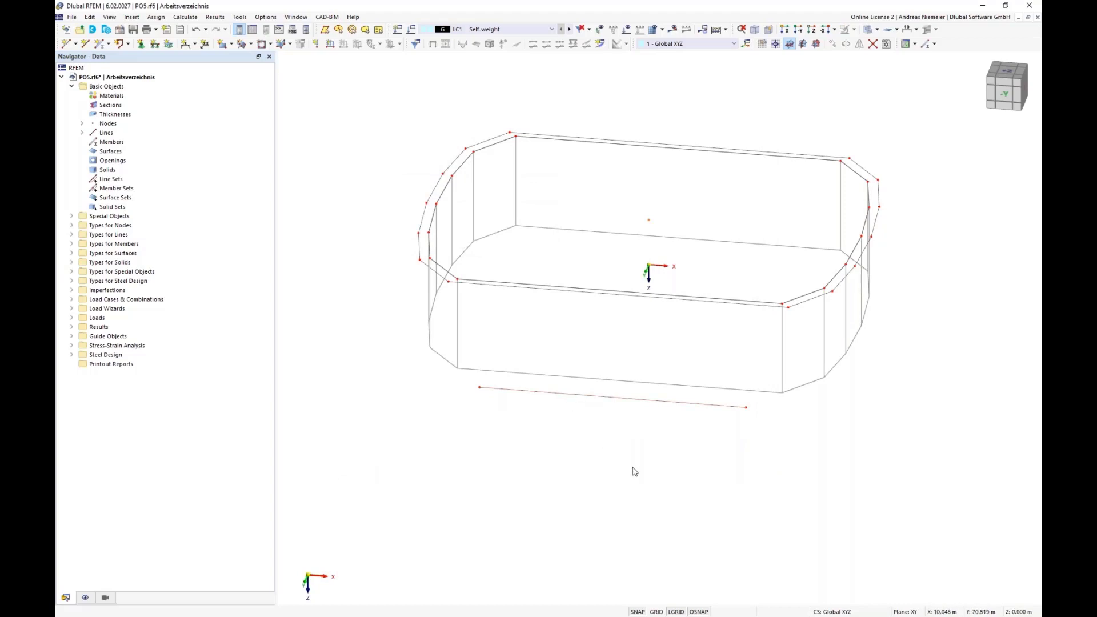
- Divide the offset base line at a distance of 15 m from its start
middle_drag(632, 470, 502, 336)
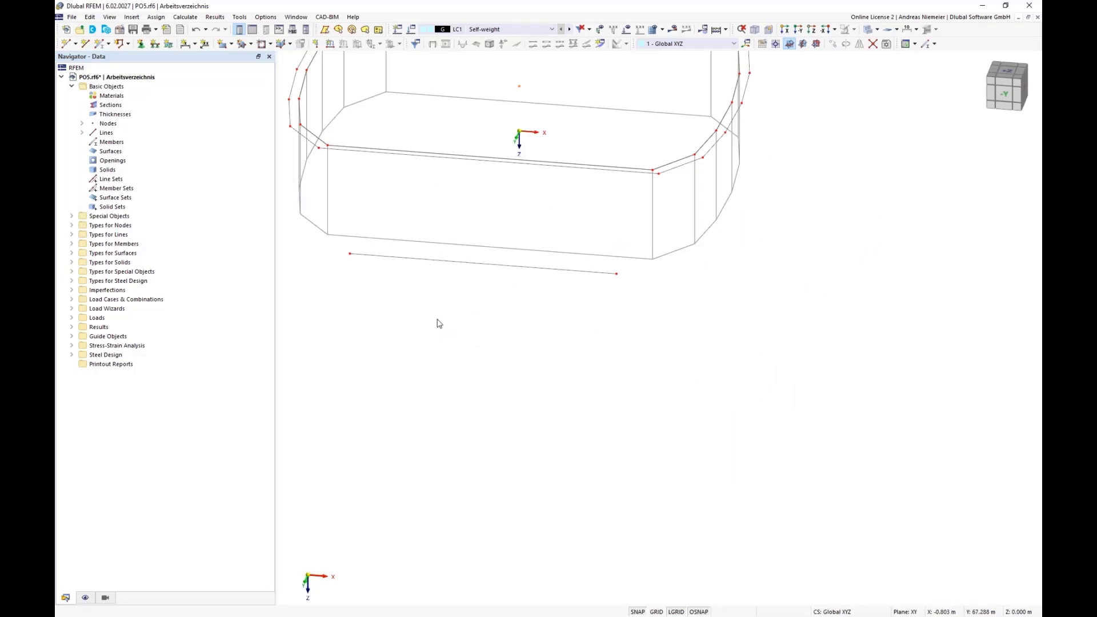
right_click(426, 258)
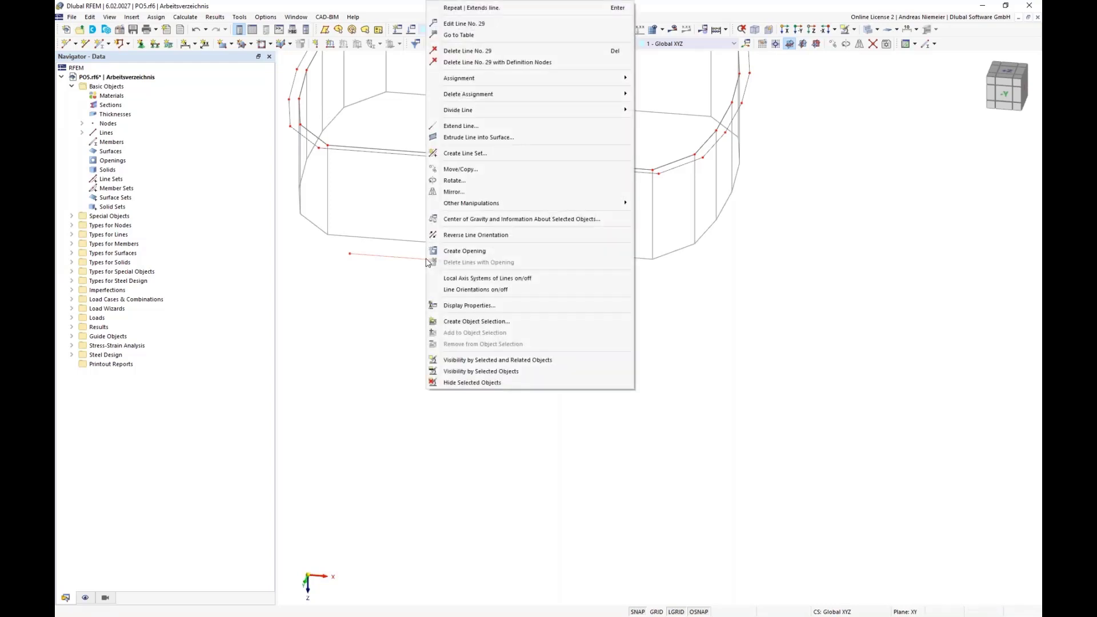
mouse_move(605, 110)
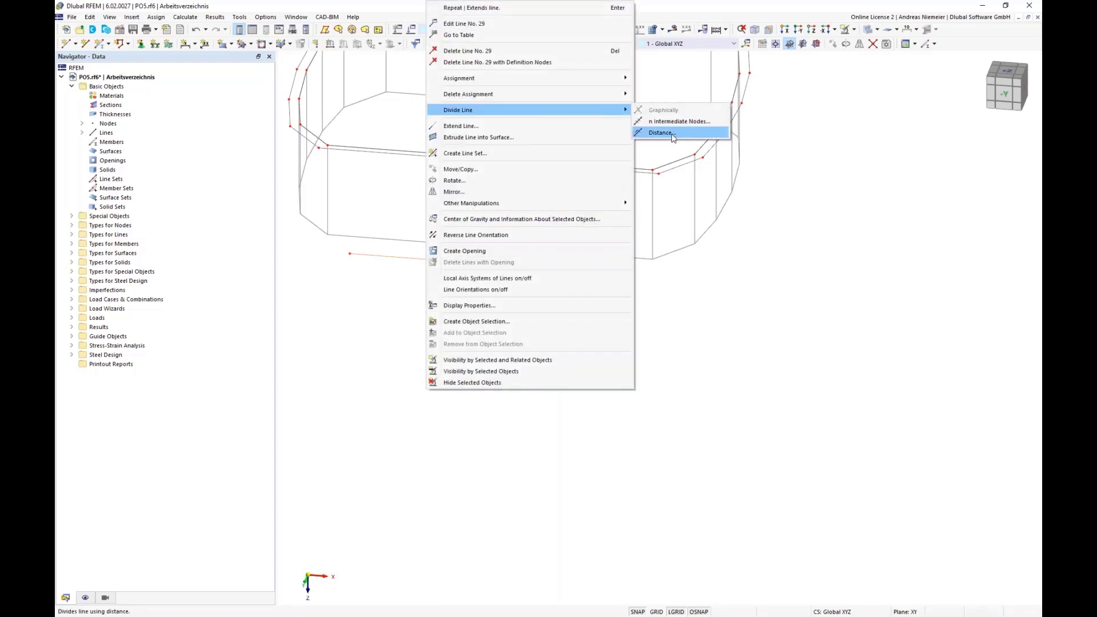
click(672, 135)
drag(553, 143, 795, 190)
click(650, 260)
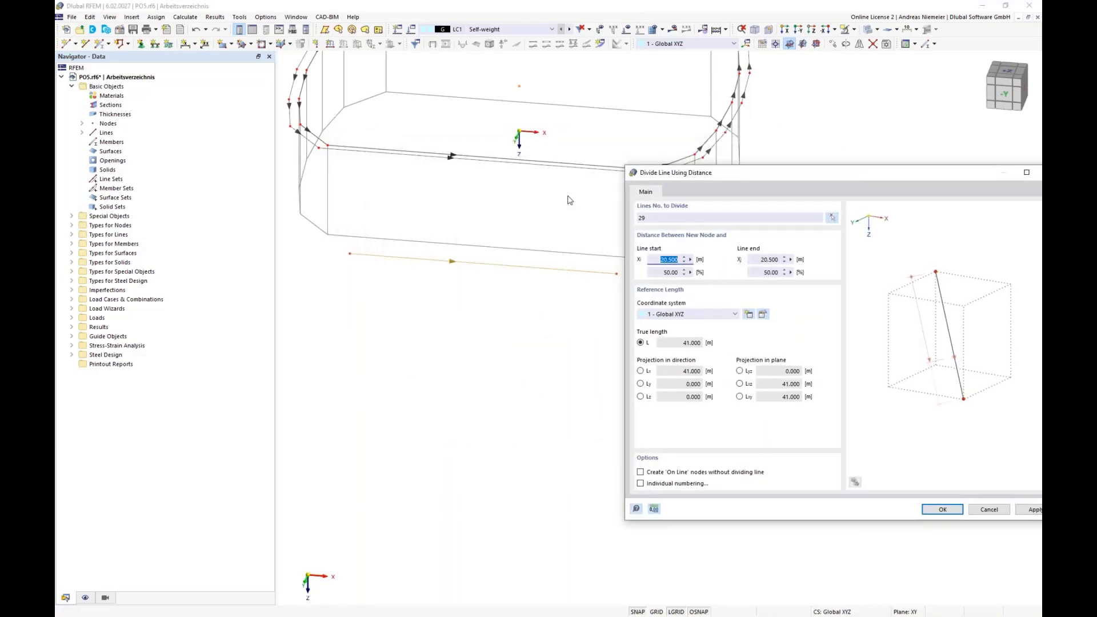
text(15)
click(1028, 509)
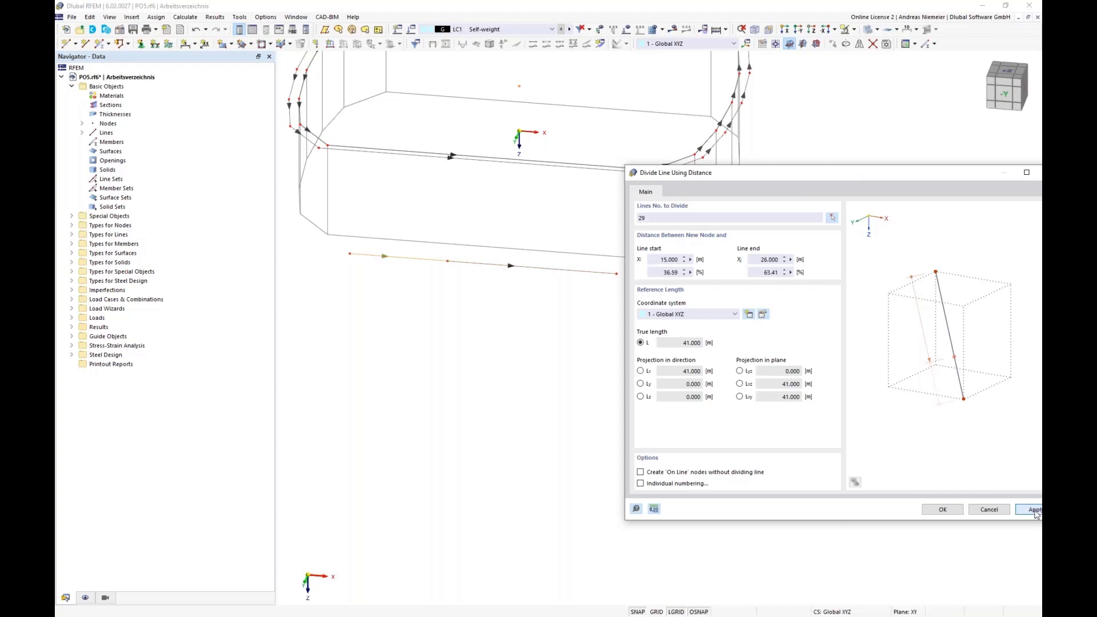
- Divide the remaining longer segment of the base line at a distance of 15 m from its end
click(832, 218)
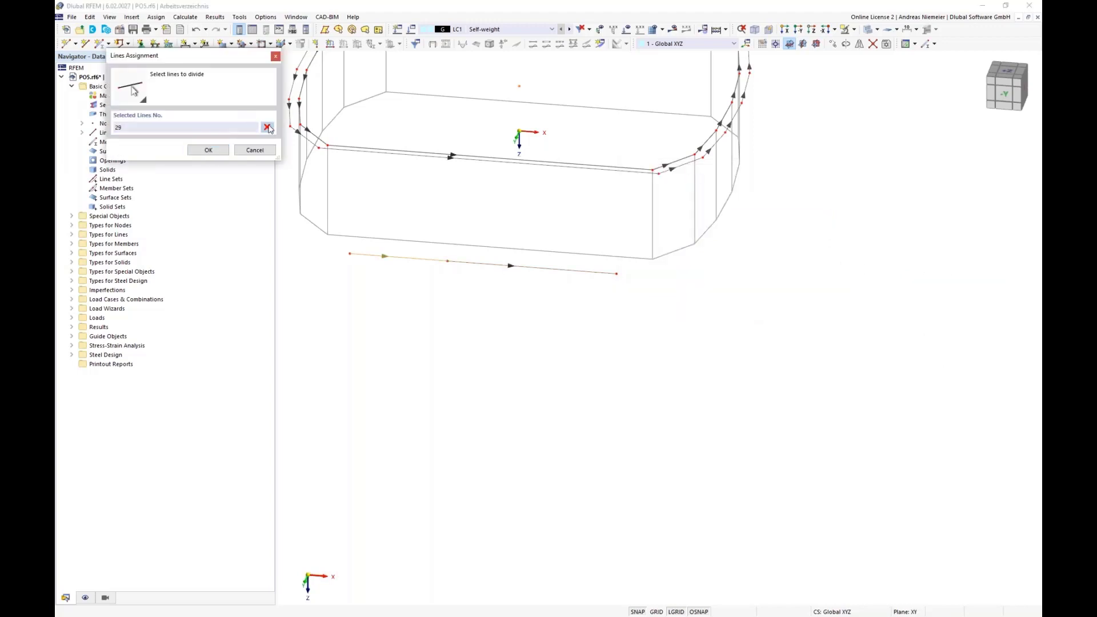
click(560, 270)
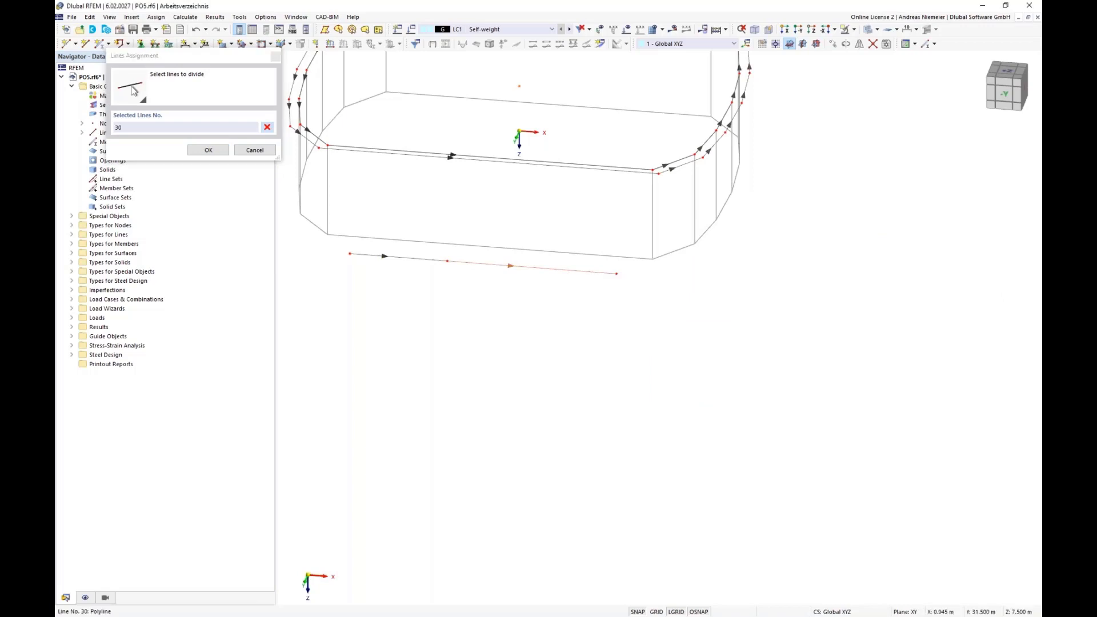
click(208, 151)
drag(463, 225, 517, 230)
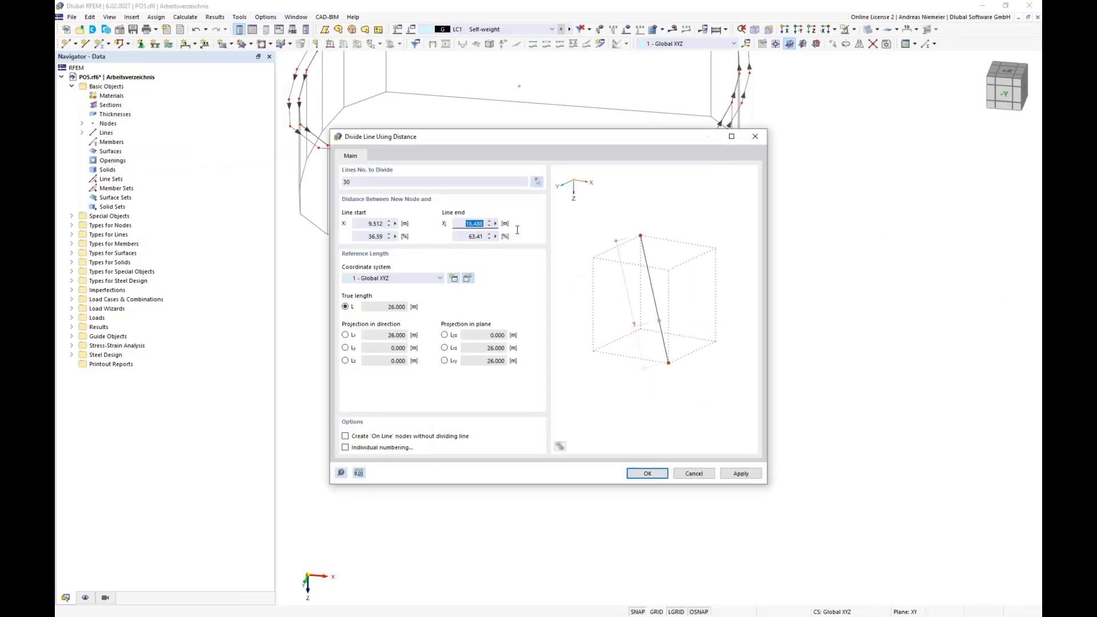
text(15)
click(647, 473)
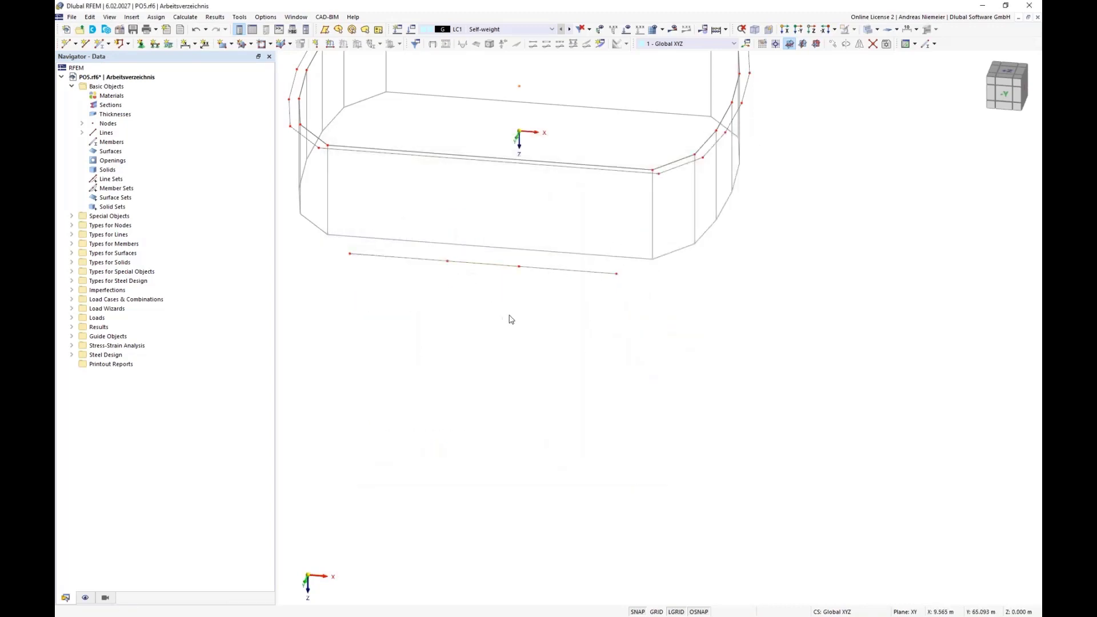
- Delete the three segments of the offset base line, keeping their four nodes
ctrl+middle_drag(431, 285, 421, 295)
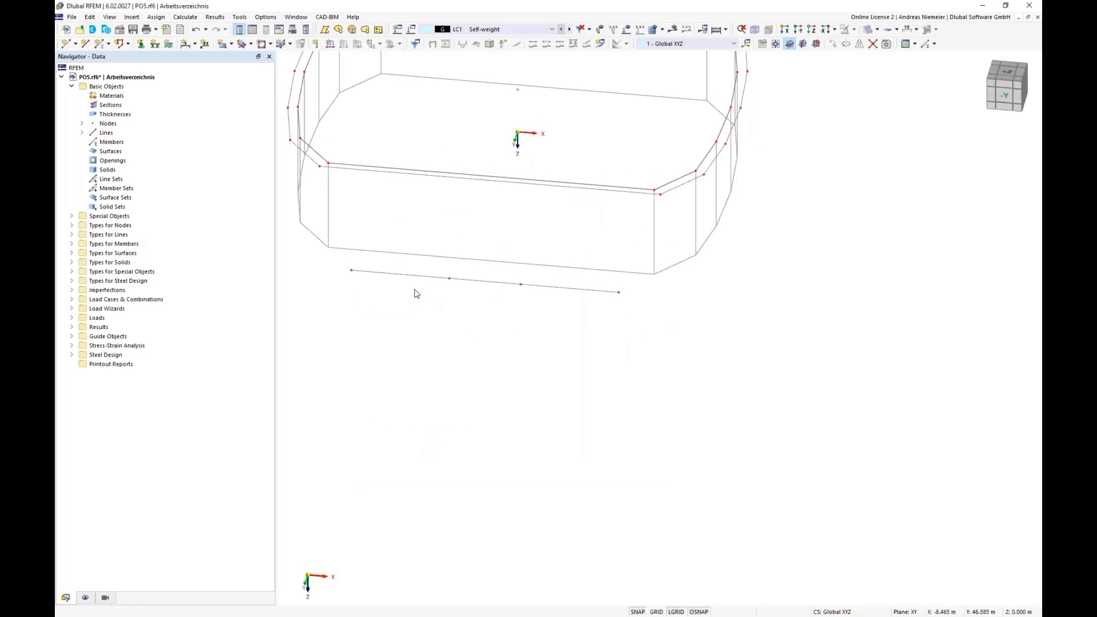
click(406, 274)
key(Delete)
click(484, 280)
key(Delete)
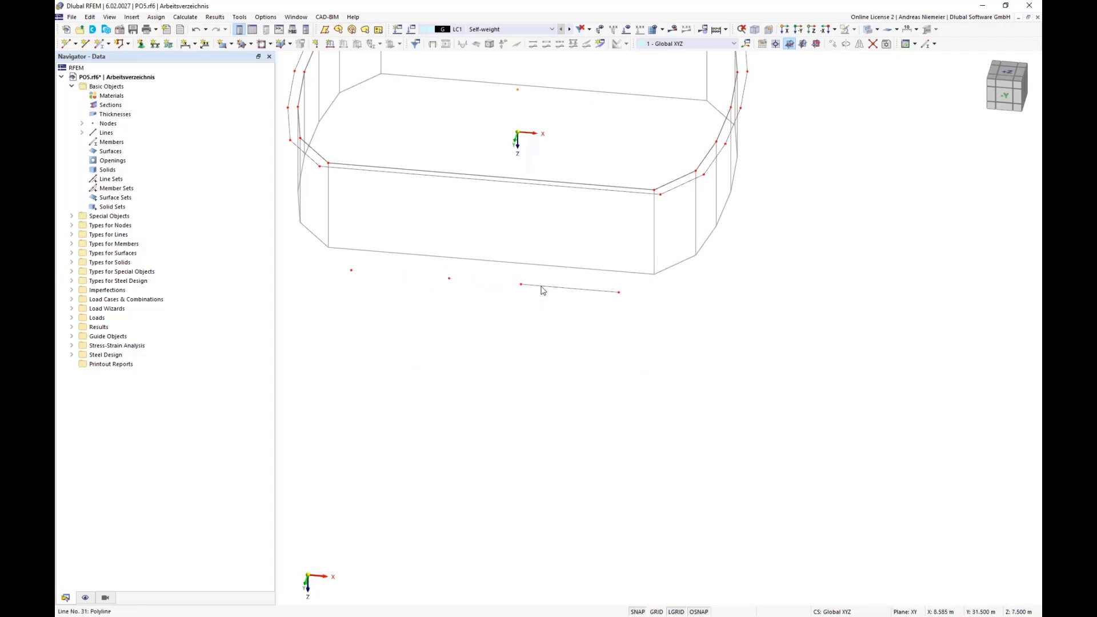
click(540, 287)
key(Delete)
middle_drag(552, 344, 519, 326)
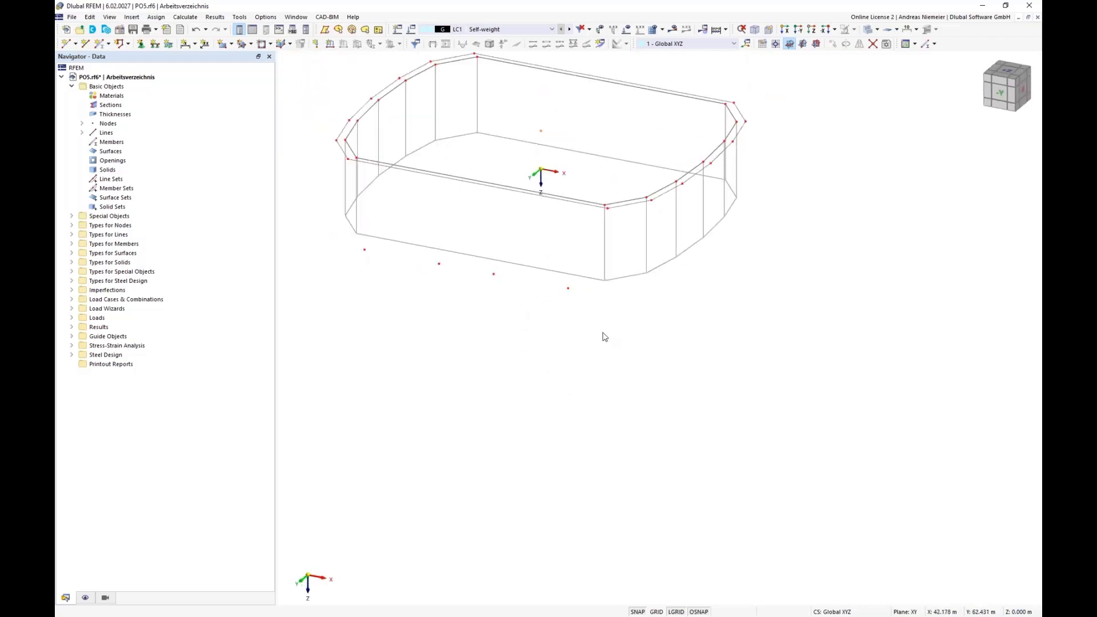
- Mirror a copy of the four base nodes about the XZ plane through the origin to the building's opposite side
middle_drag(616, 318, 487, 295)
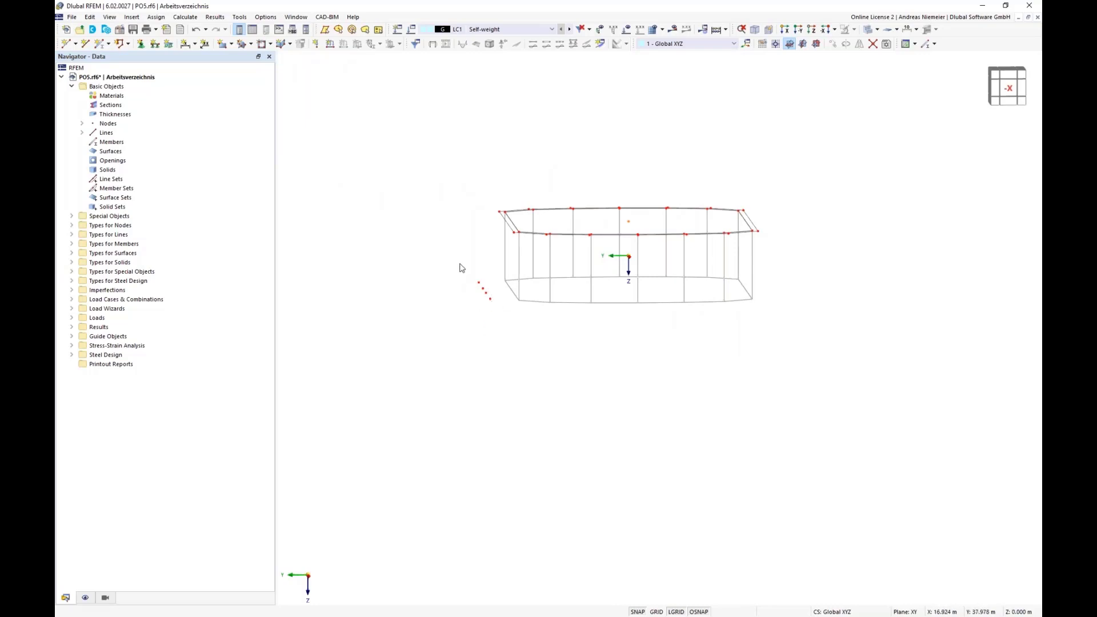
drag(462, 268, 500, 329)
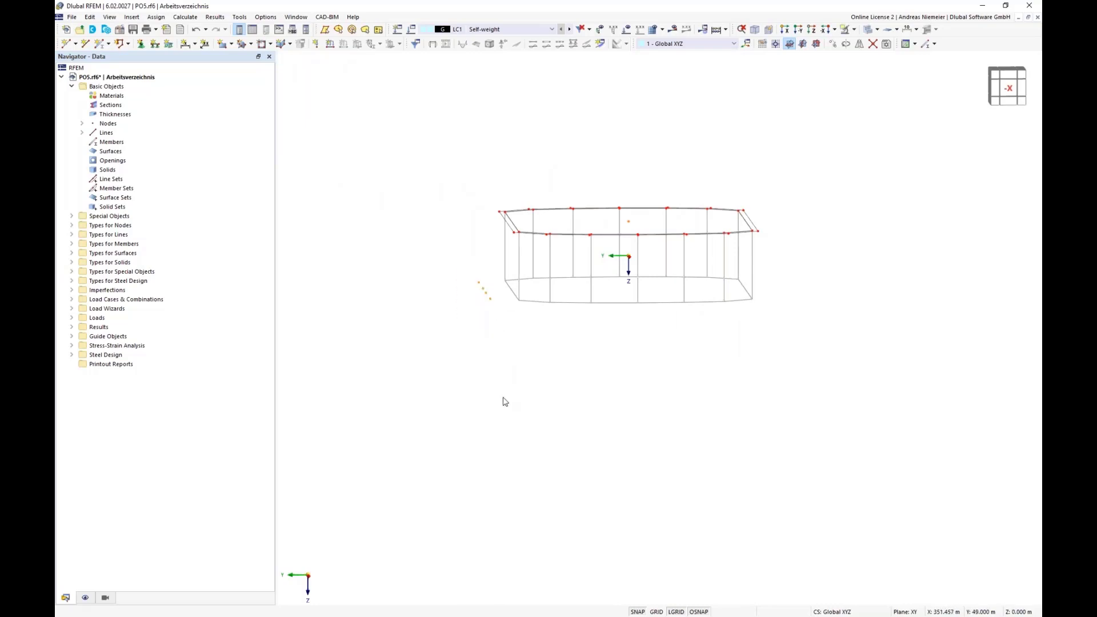
click(859, 44)
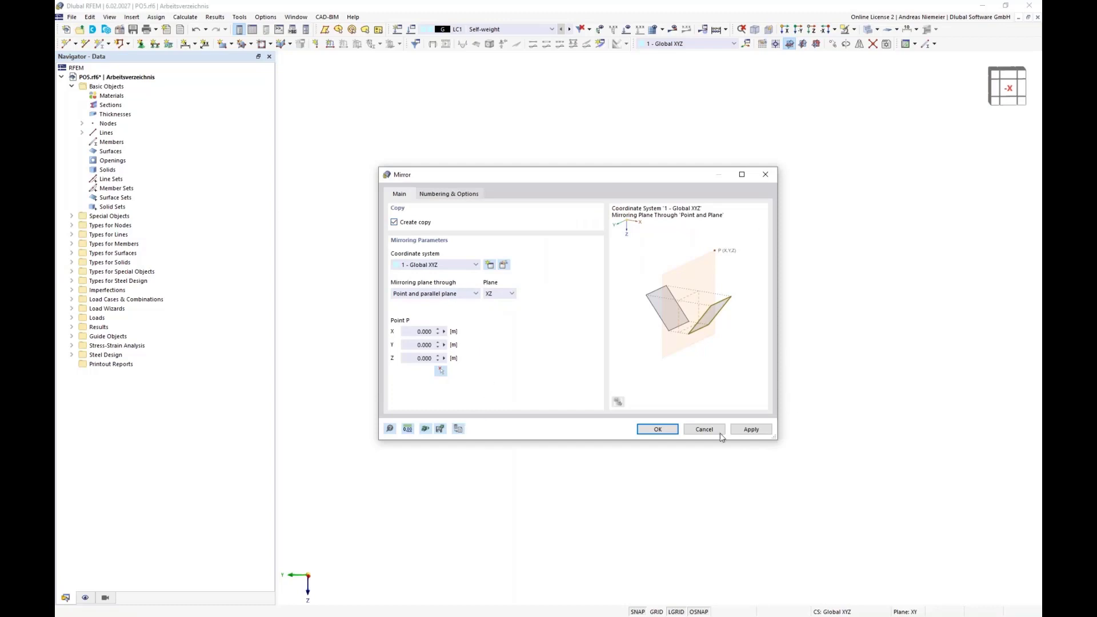
click(490, 295)
click(495, 312)
click(657, 430)
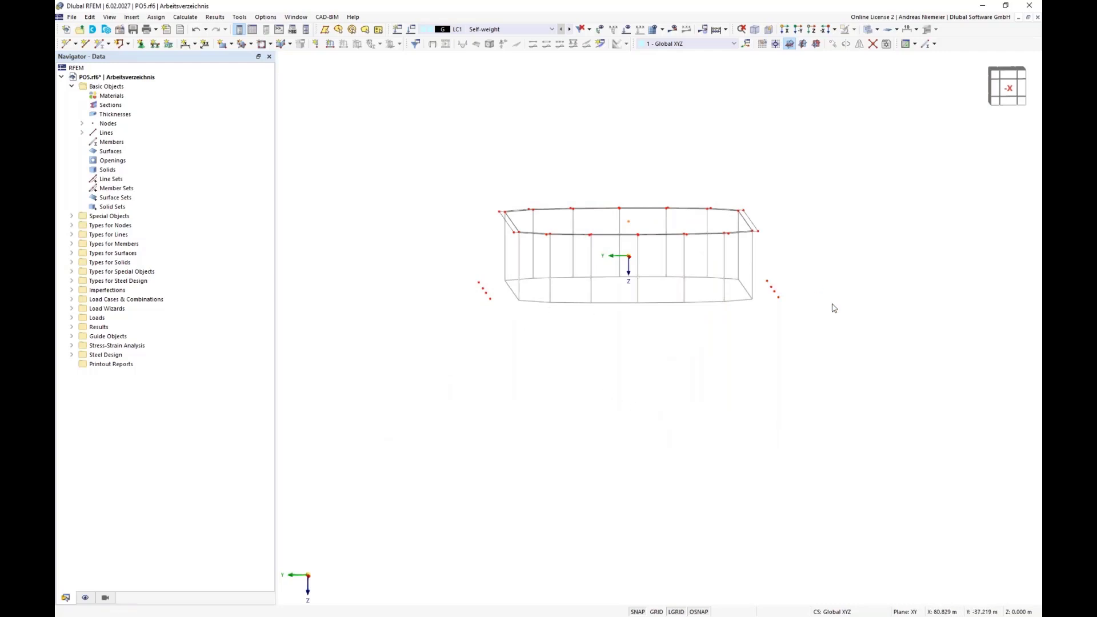
- View the model straight along the X axis to examine the outer upper outline's corner above the base nodes
ctrl+middle_drag(502, 372, 540, 377)
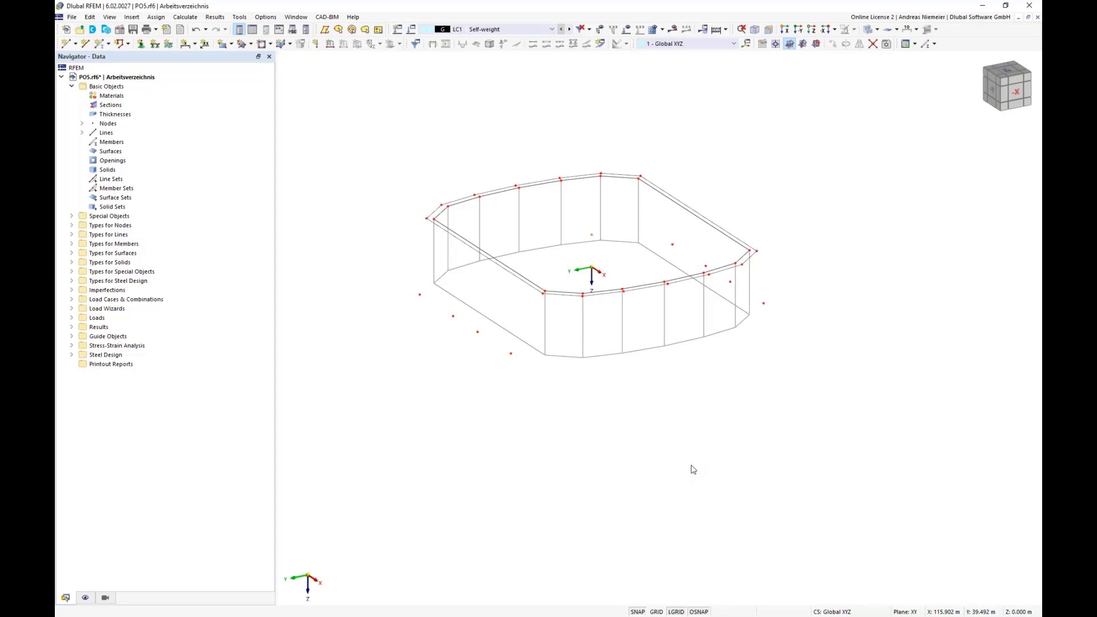
click(1019, 94)
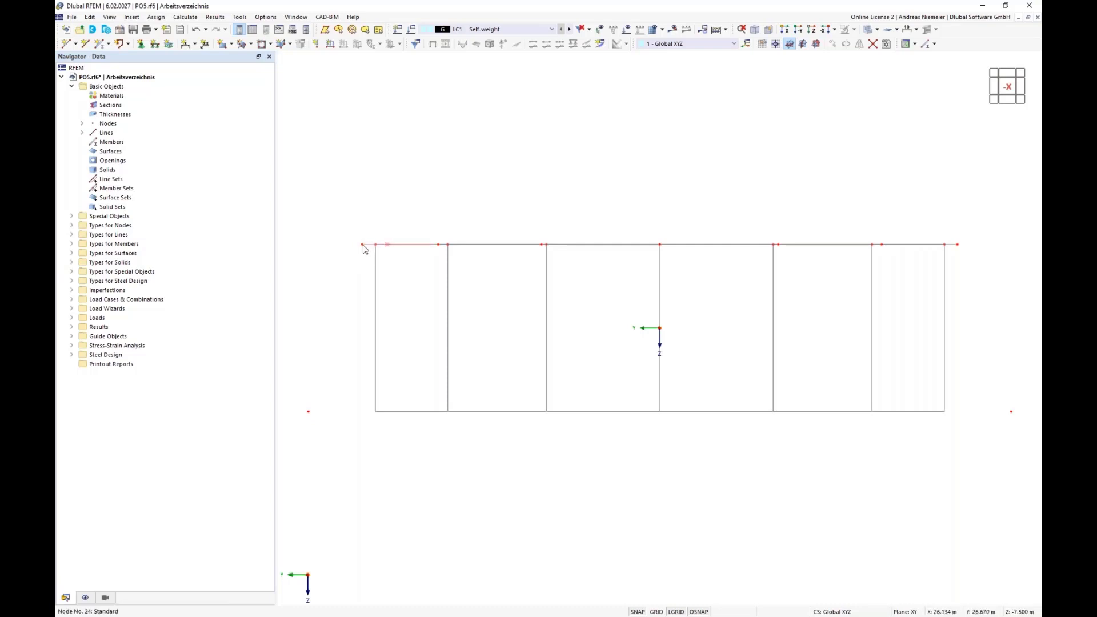
mouse_move(364, 247)
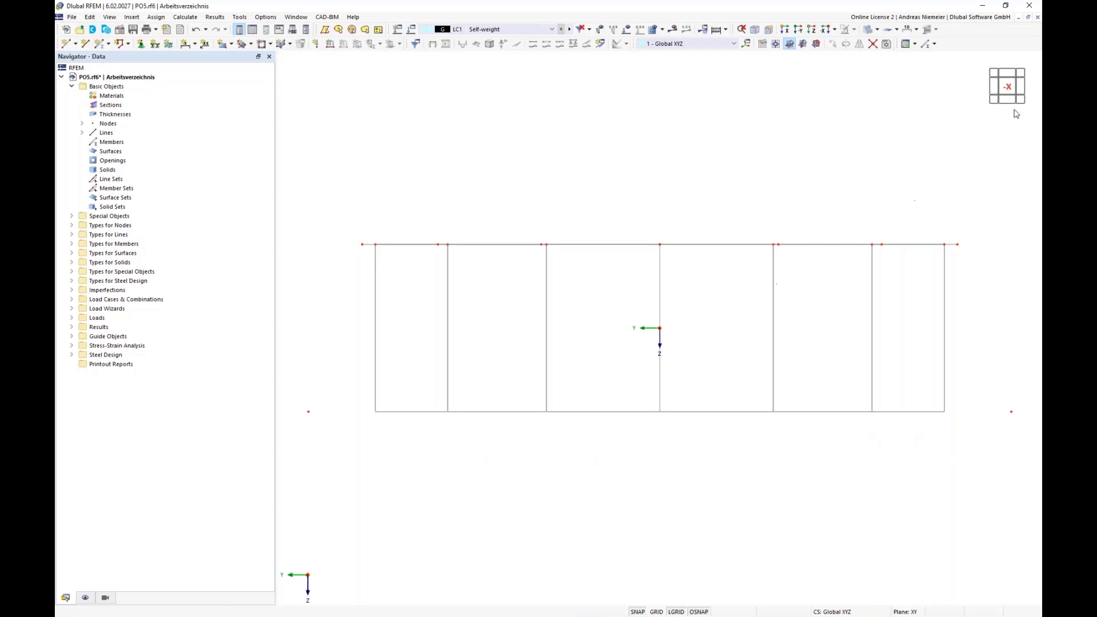
- Set the work plane to YZ with its origin at the base node X 5.5 m, Y 31.5 m, Z 7.5 m
click(991, 92)
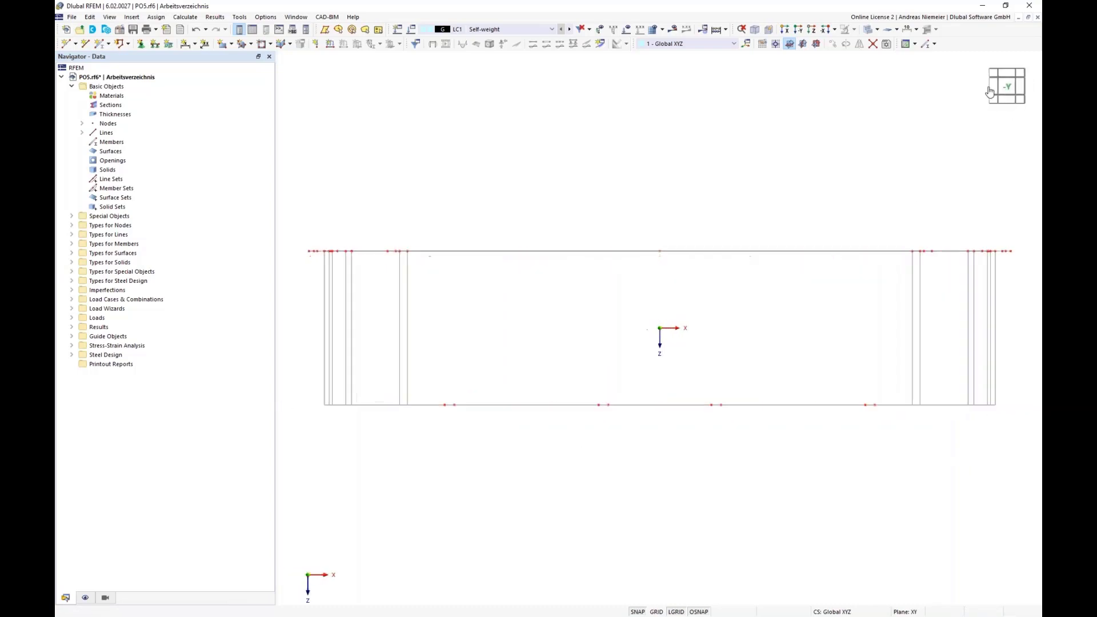
scroll(571, 228, down, 1)
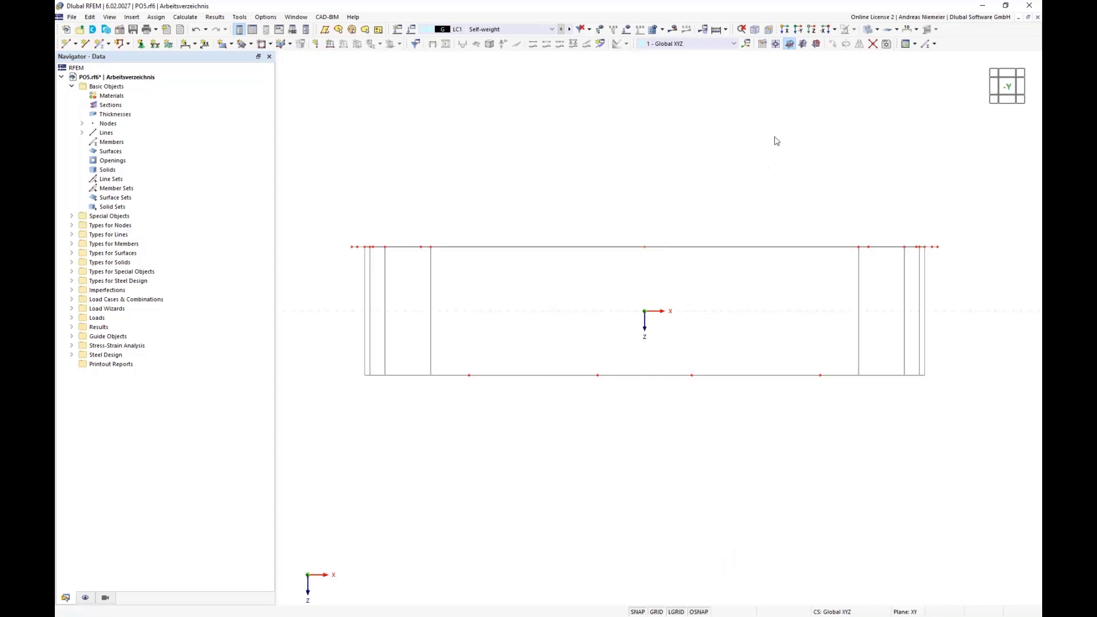
click(776, 44)
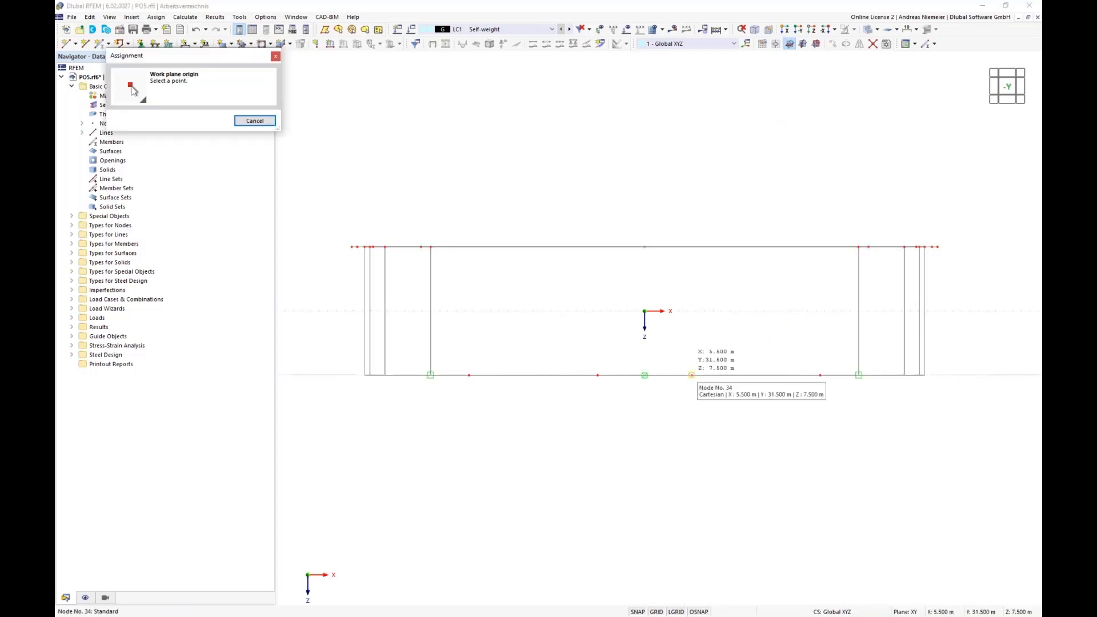
click(691, 375)
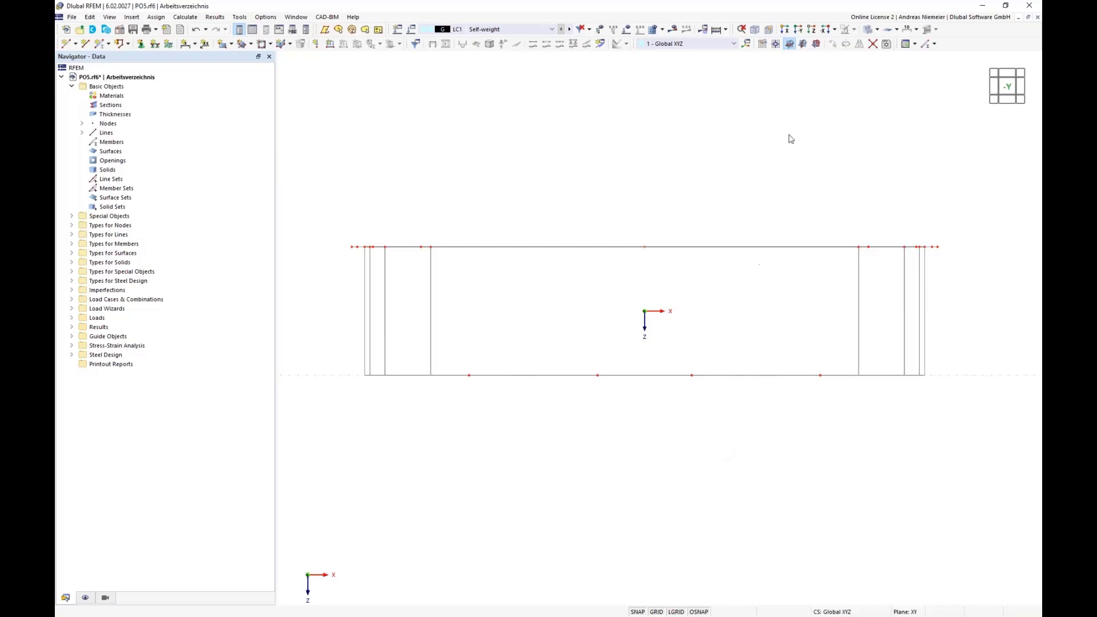
click(803, 45)
- Draw a rectangular surface with stiffness type Without Thickness on the YZ work plane, extending past the building and base nodes on all sides
ctrl+middle_drag(772, 299, 646, 300)
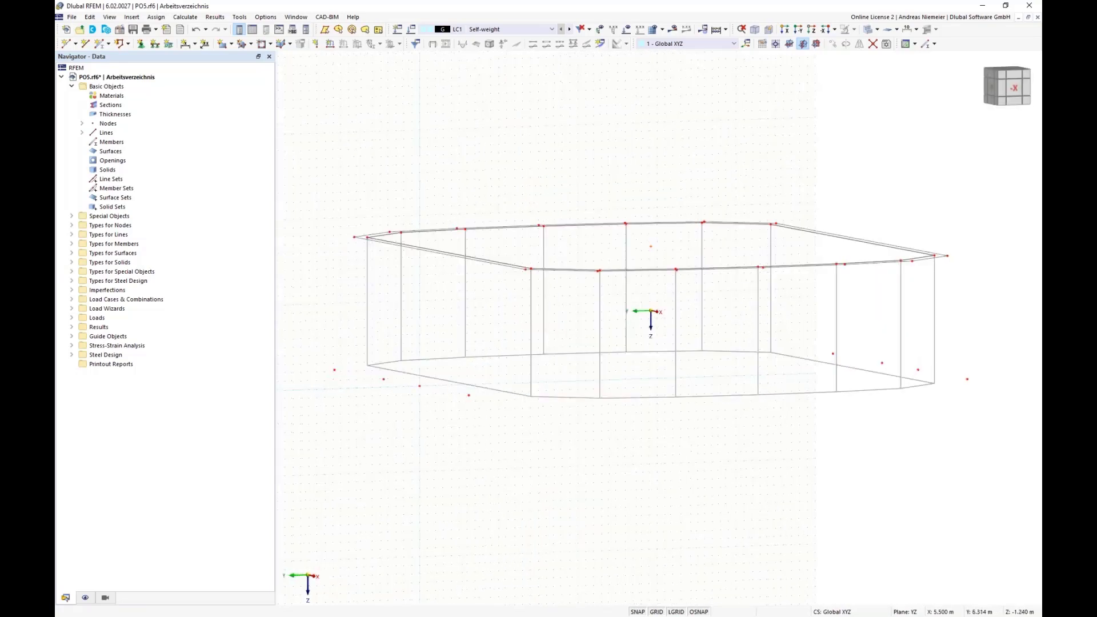
scroll(625, 298, down, 6)
ctrl+middle_drag(660, 341, 635, 333)
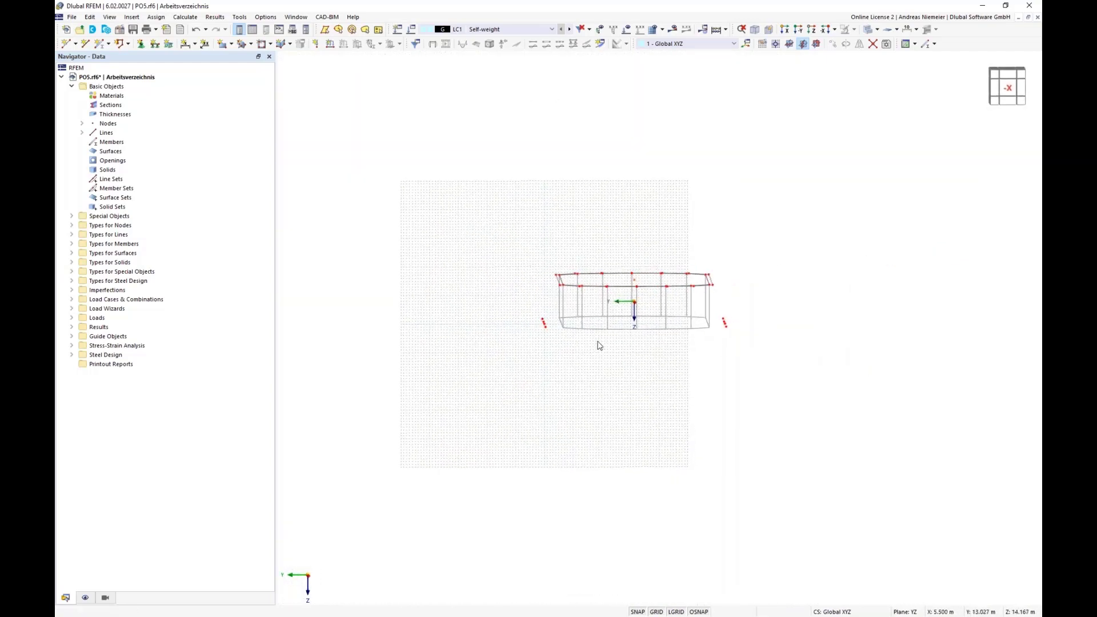
click(231, 45)
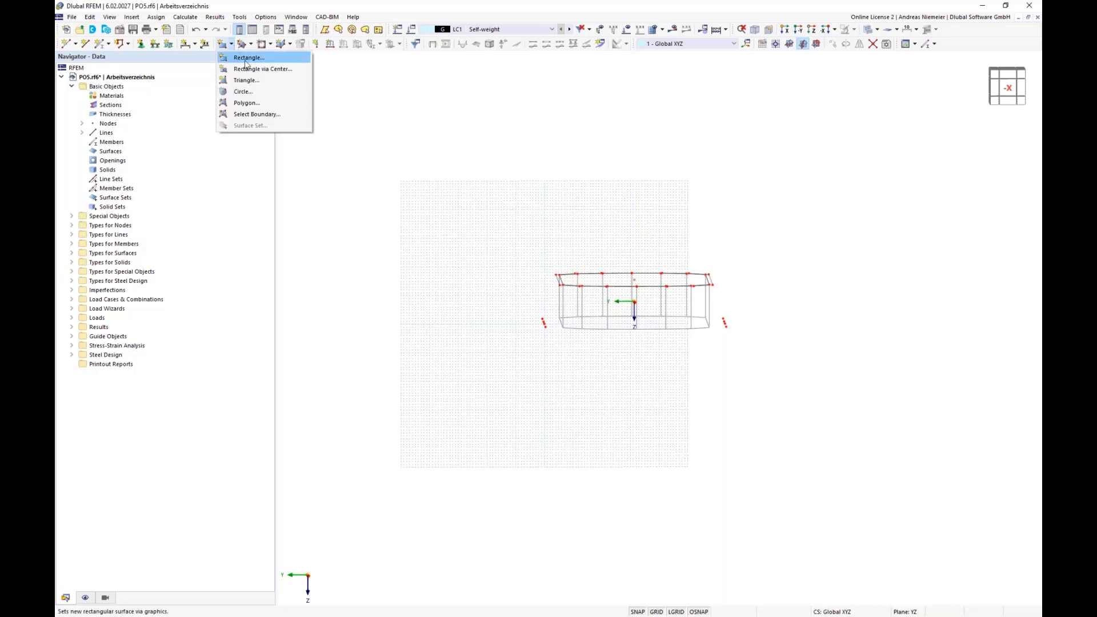
click(245, 59)
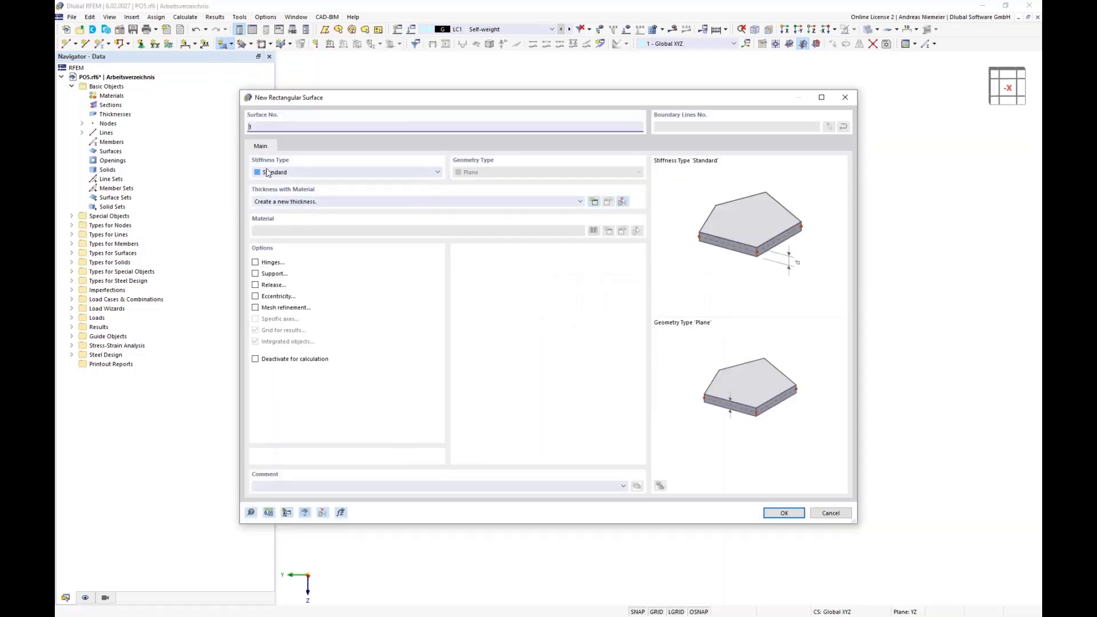
click(320, 174)
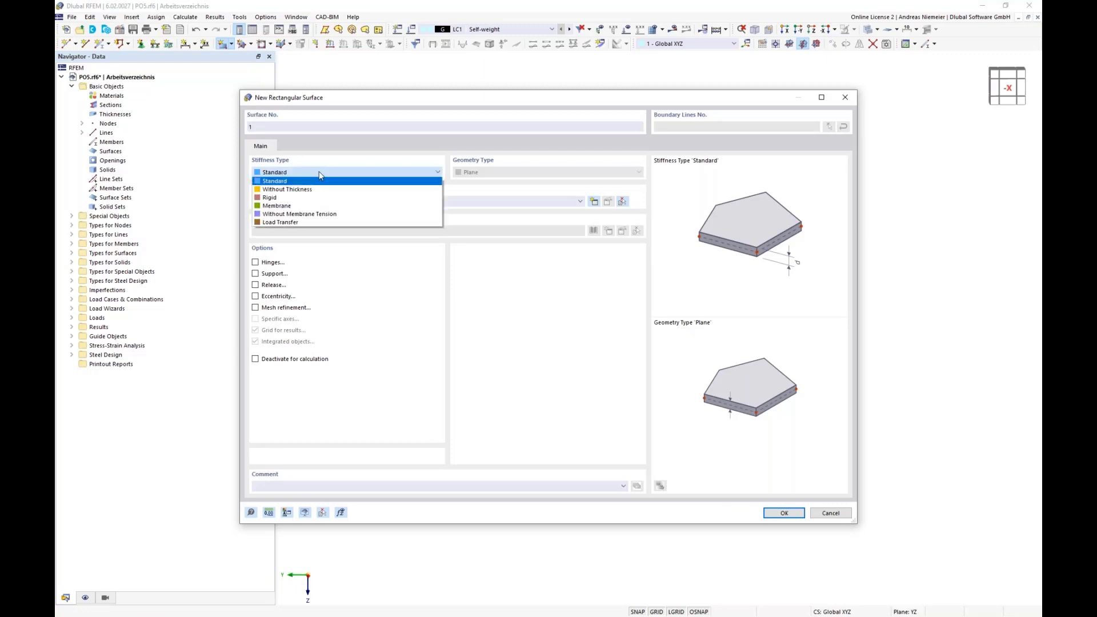
click(315, 189)
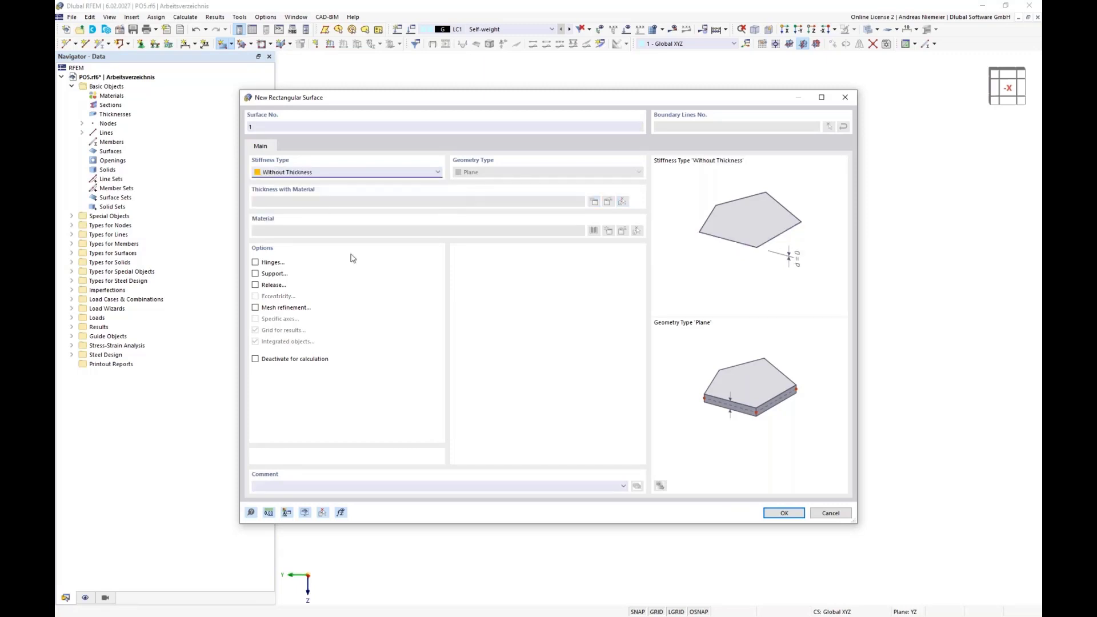
click(778, 513)
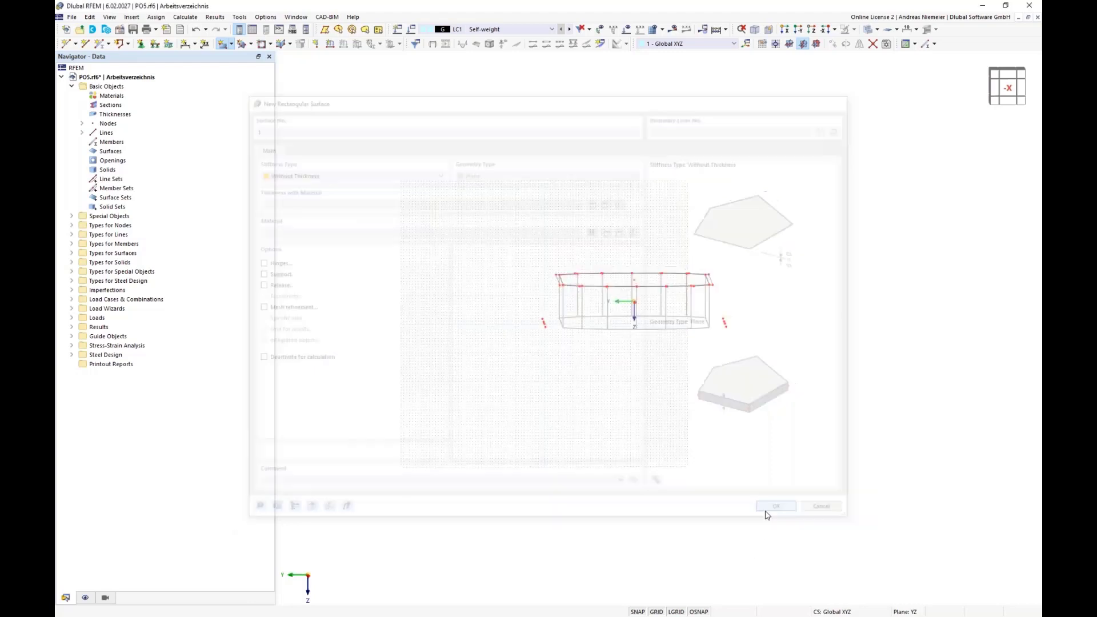
click(523, 264)
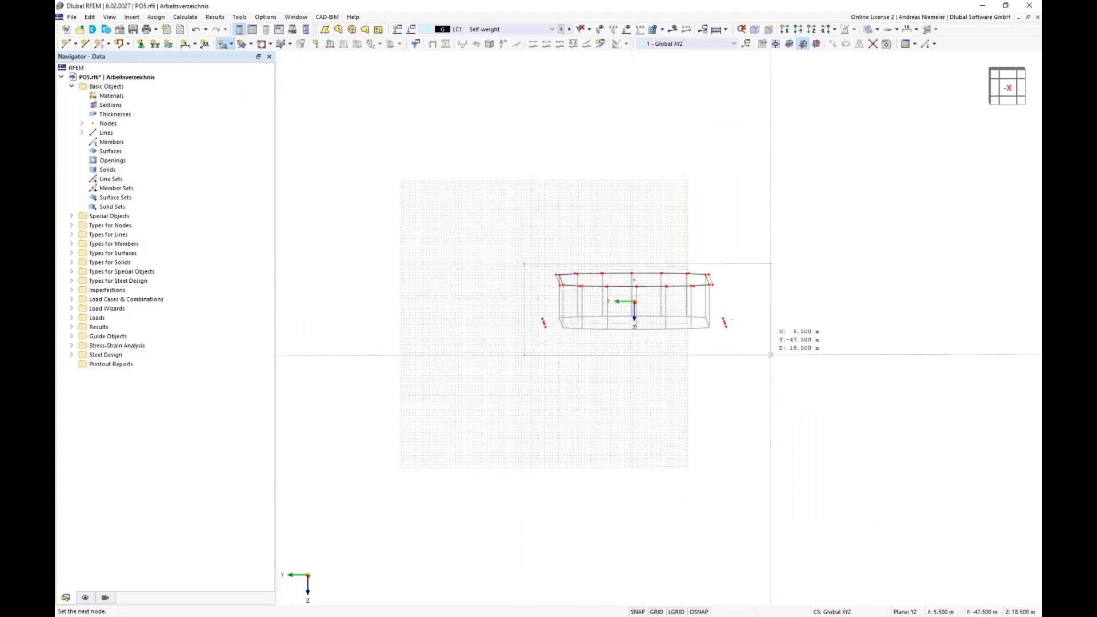
click(762, 344)
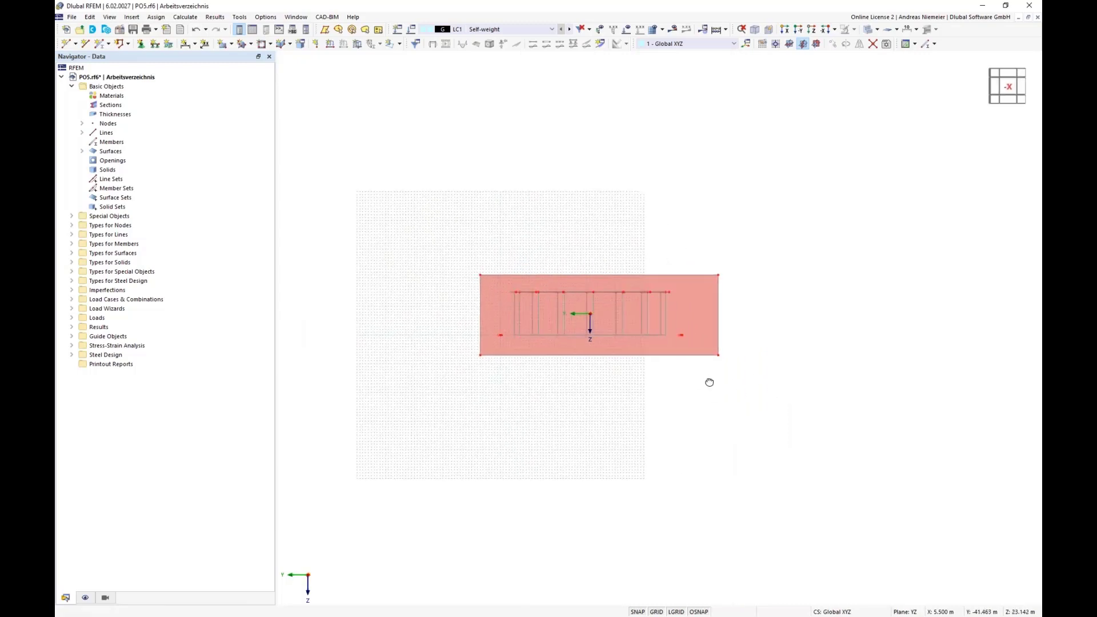
- Connect the auxiliary surface with the outer upper outline on both sides of the building to create intersection nodes
scroll(673, 289, up, 3)
scroll(663, 297, up, 3)
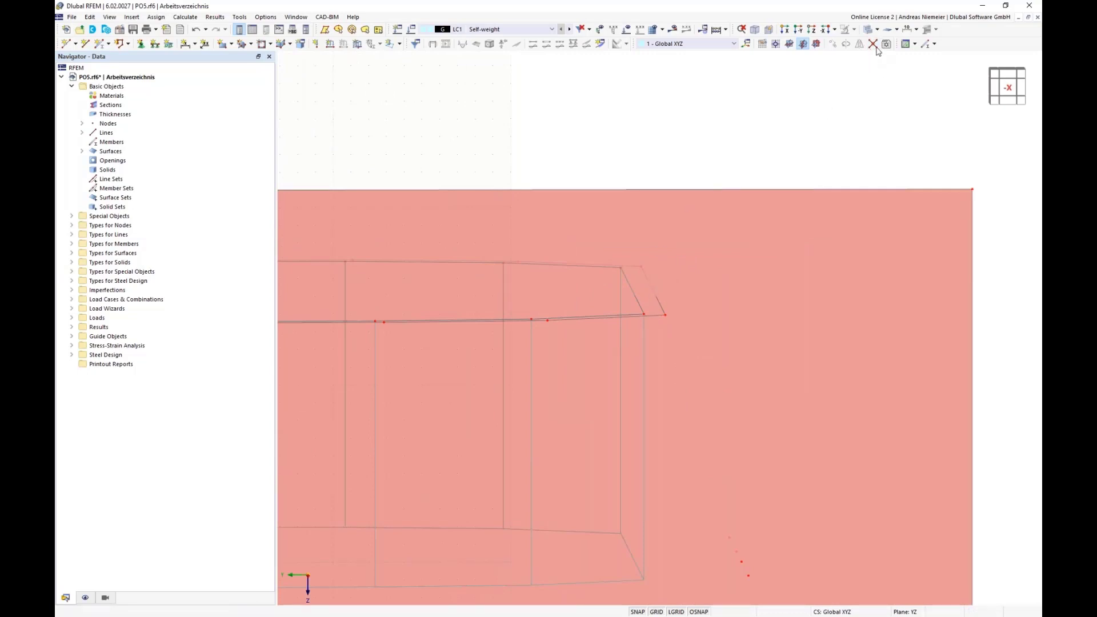
drag(724, 138, 648, 330)
scroll(822, 349, down, 5)
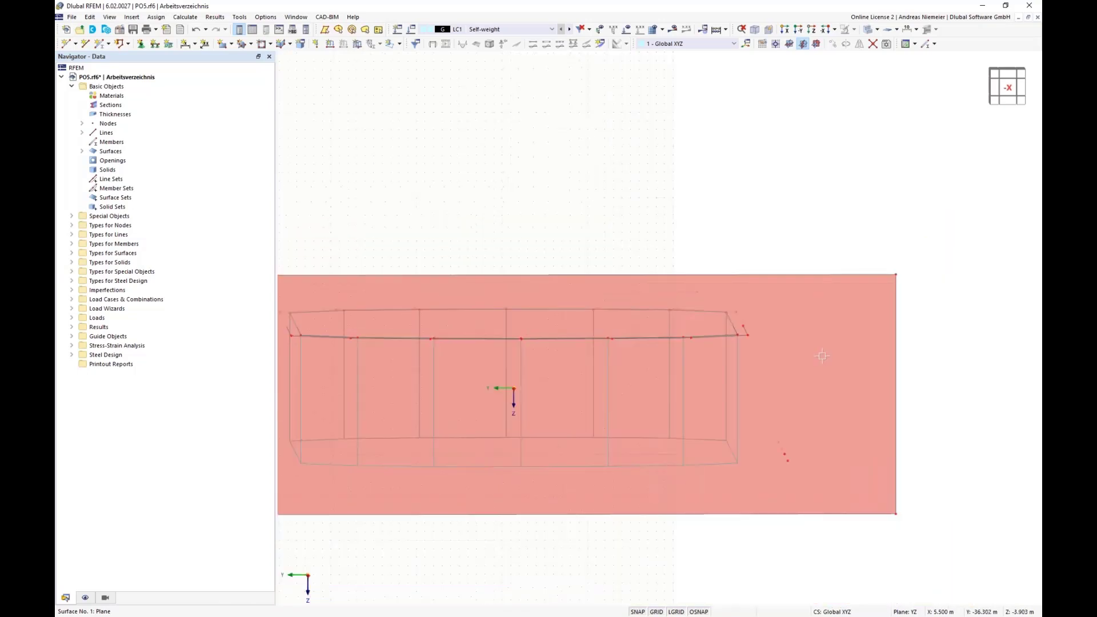
scroll(364, 328, up, 1)
scroll(363, 328, up, 2)
drag(397, 201, 377, 359)
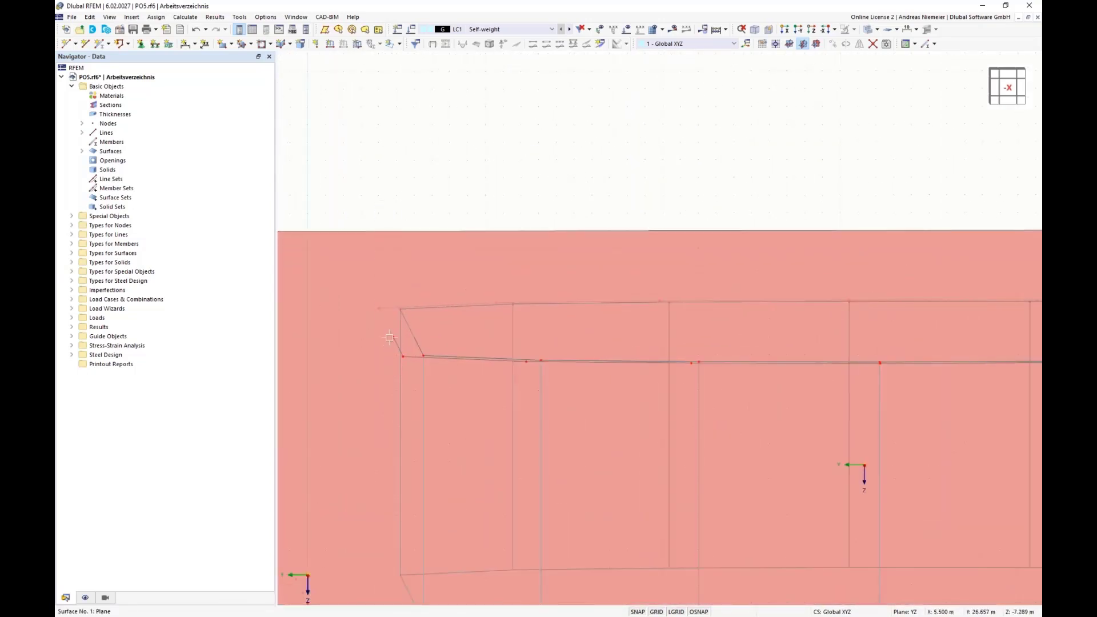
scroll(389, 337, down, 5)
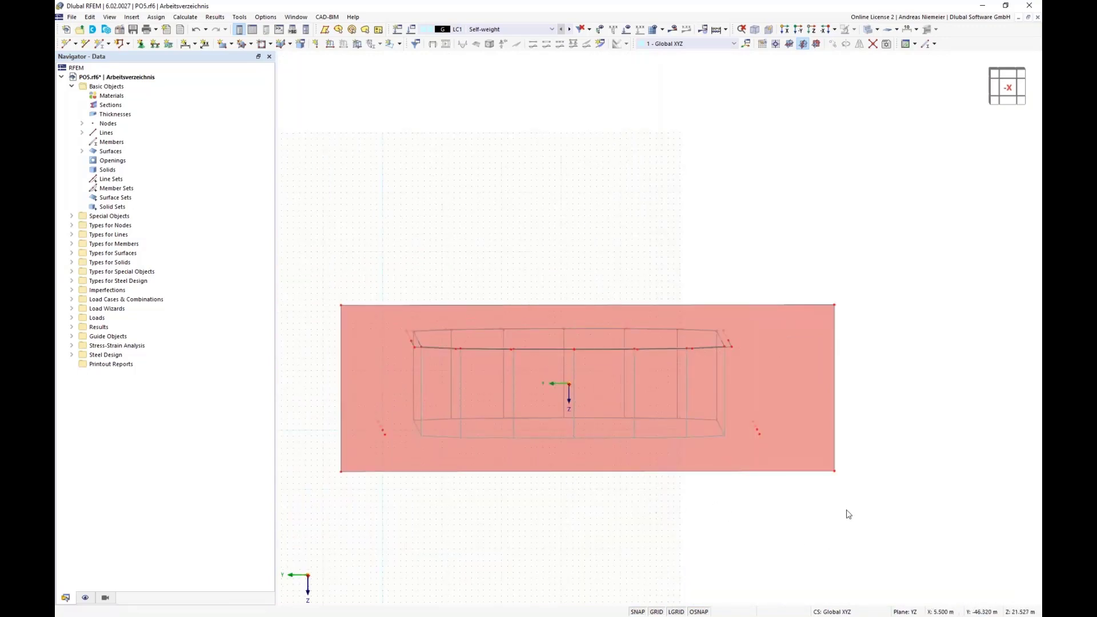
- Delete the auxiliary rectangular surface together with its boundary lines and corner nodes
drag(853, 502, 823, 296)
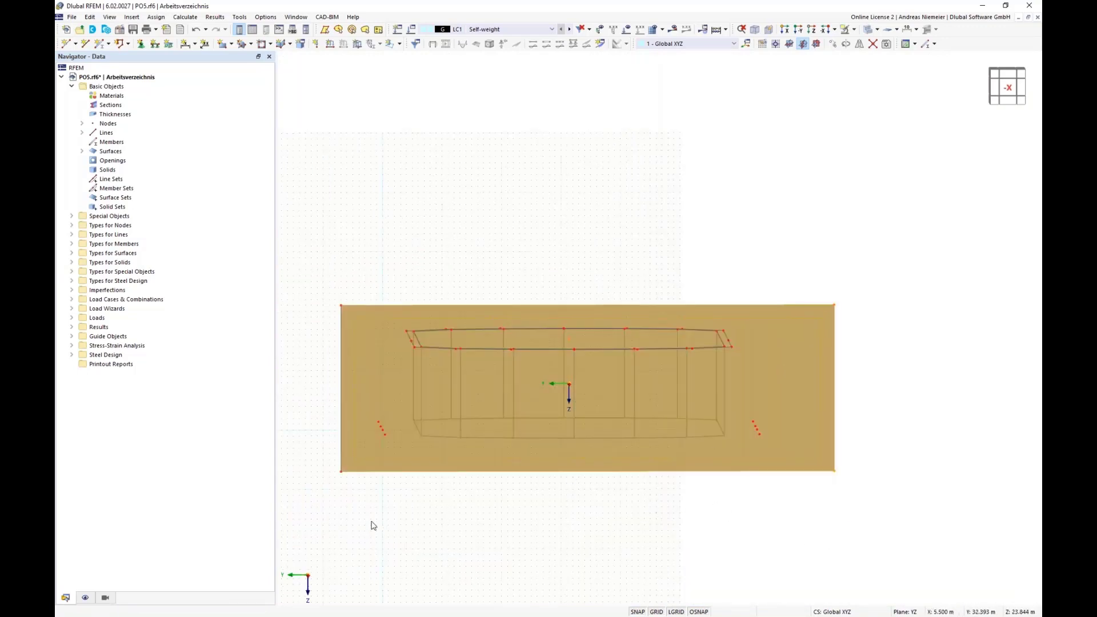
key(Delete)
drag(346, 491, 295, 292)
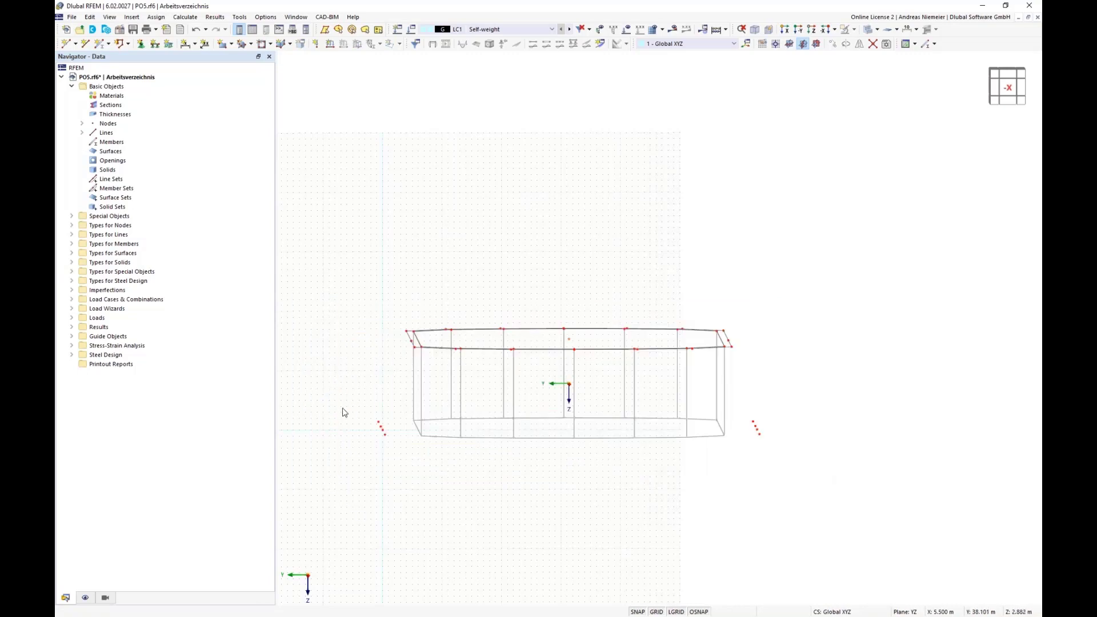
- Draw an arc from the base node at Y 31.5 m through the outer outline's intersection node to the opposite base node
ctrl+middle_drag(350, 440, 391, 393)
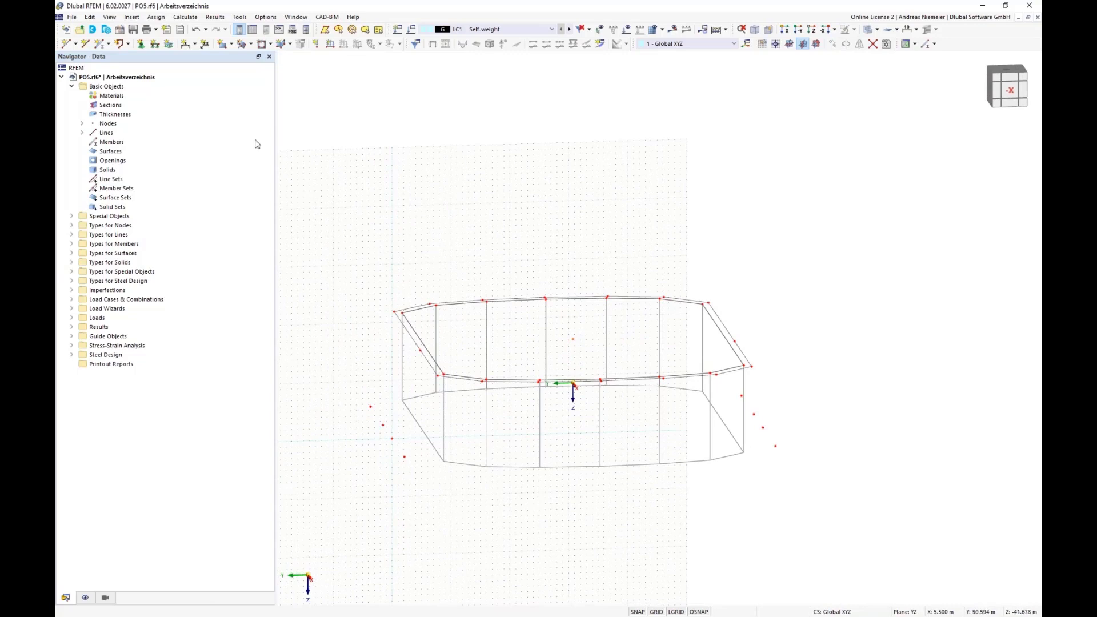
click(128, 45)
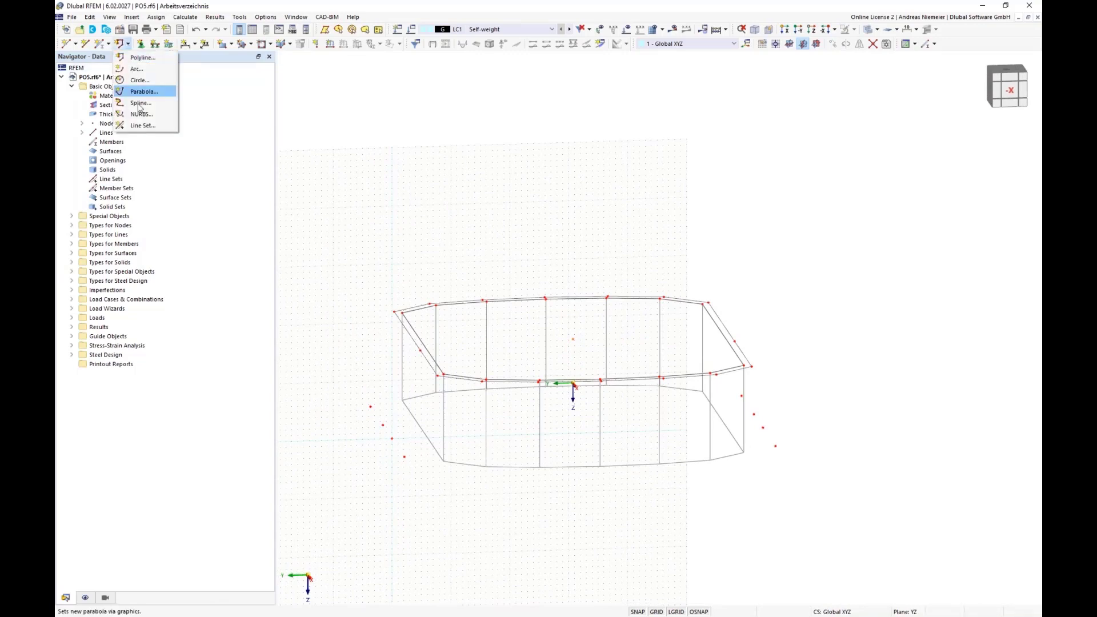
click(138, 70)
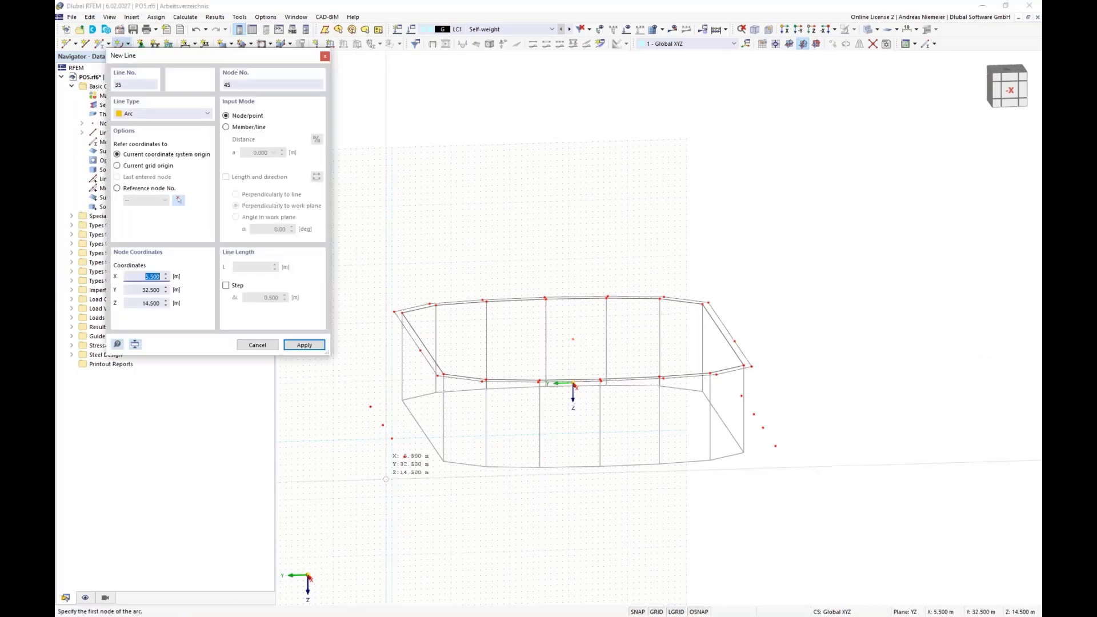
click(392, 438)
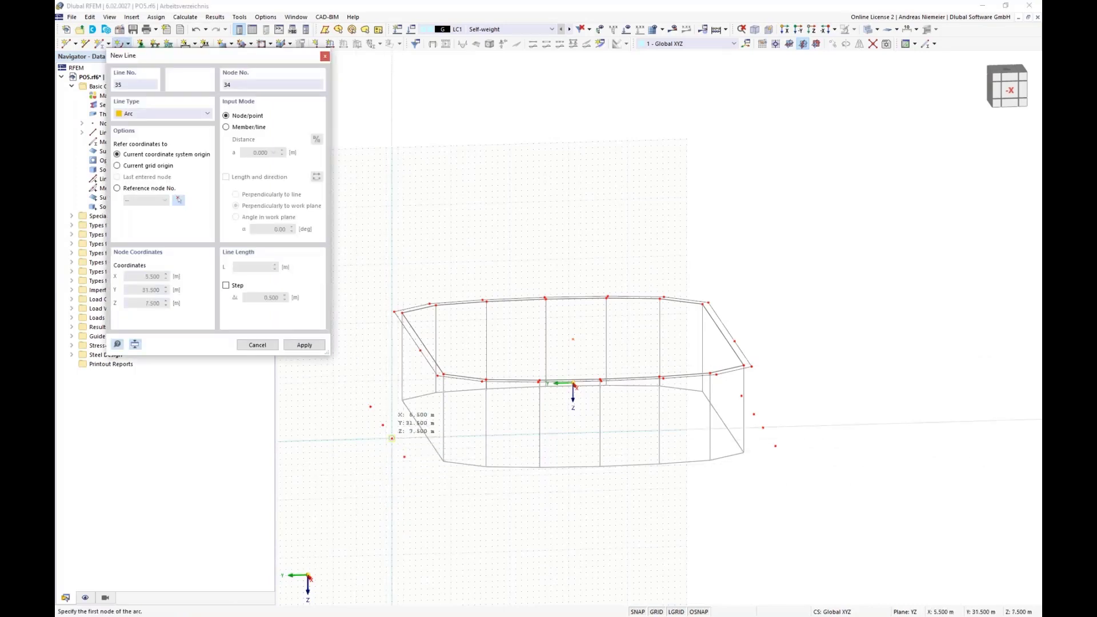
click(421, 350)
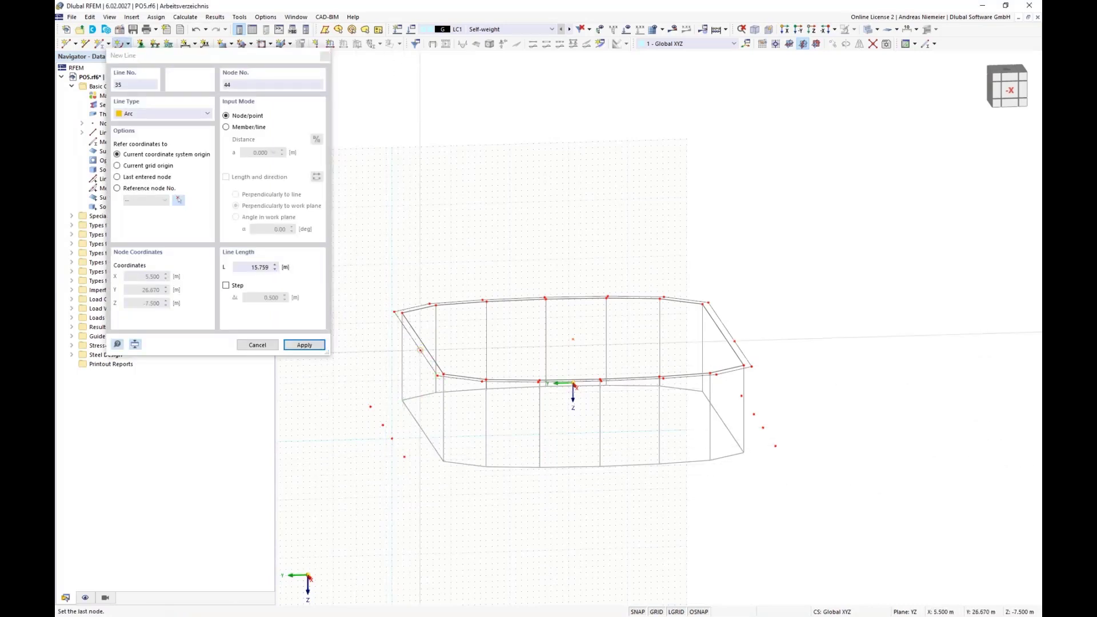
click(763, 427)
key(Escape)
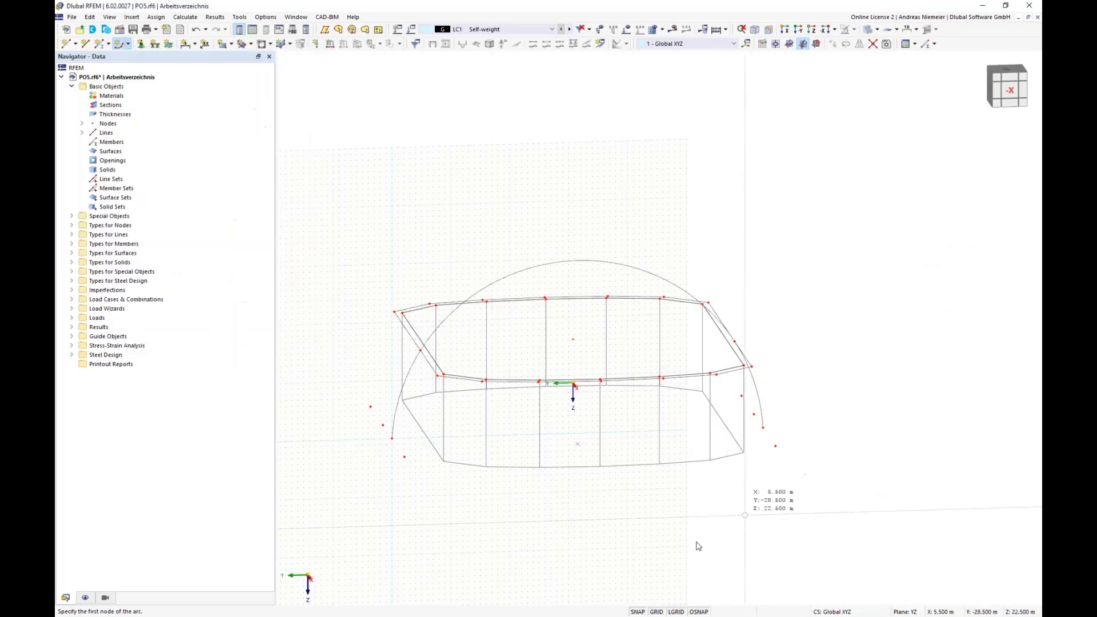
- Divide the upper arc segment above the outer outline using 5 intermediate nodes
click(1010, 91)
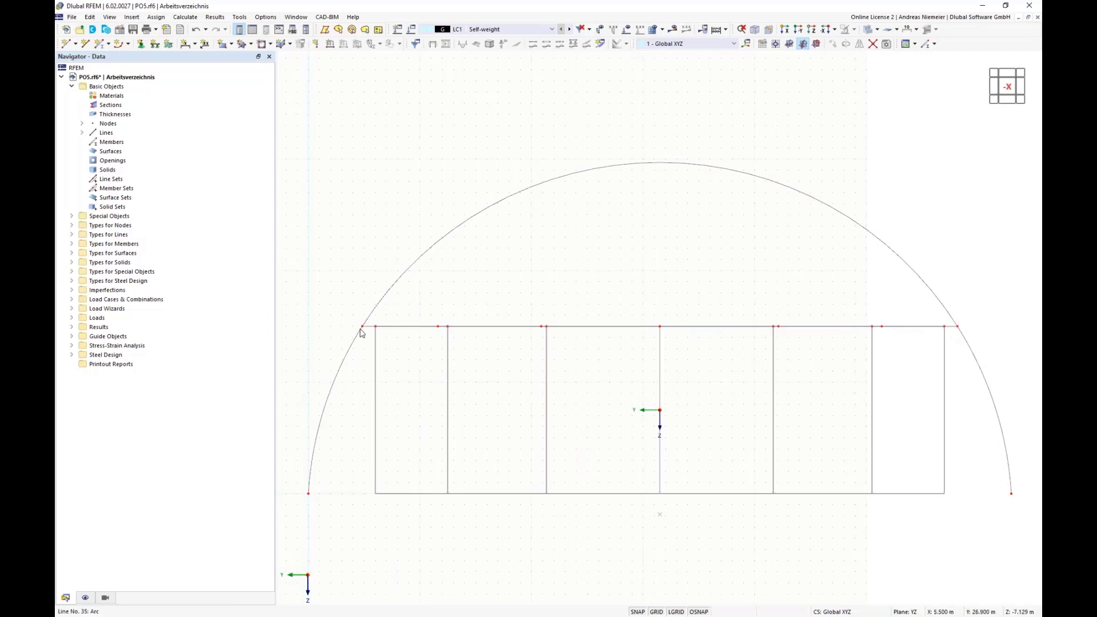
scroll(426, 521, down, 2)
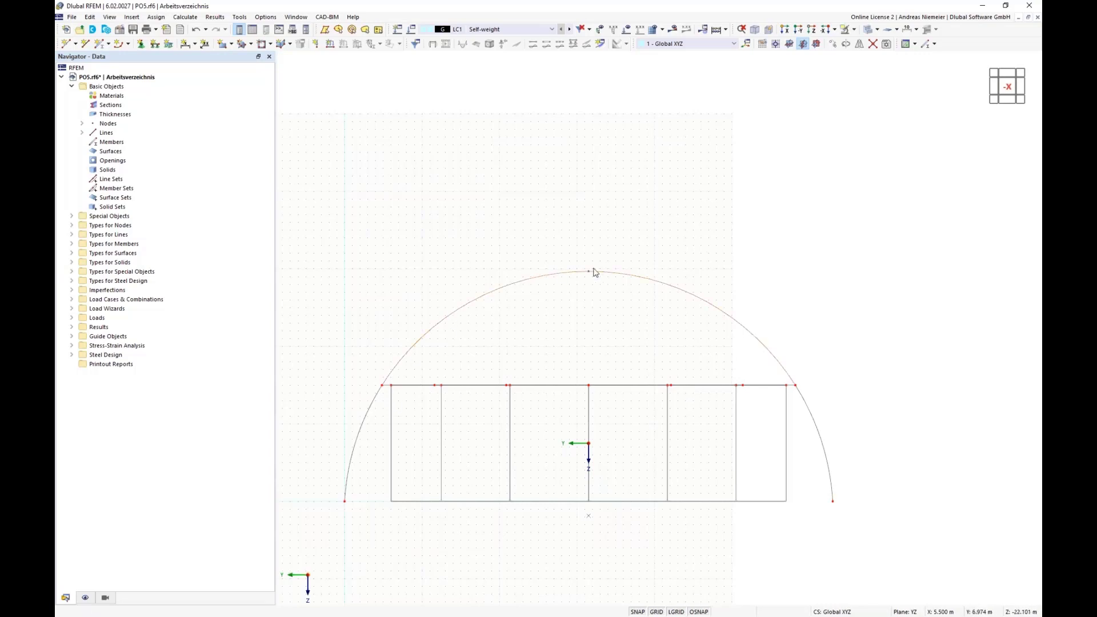
right_click(457, 312)
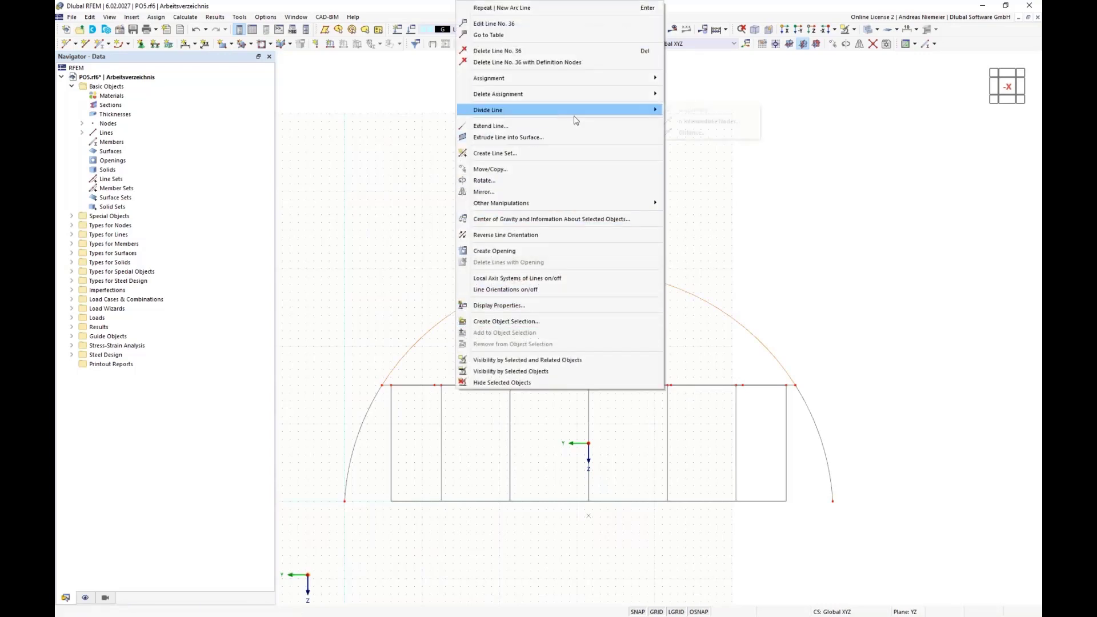
mouse_move(574, 110)
click(714, 121)
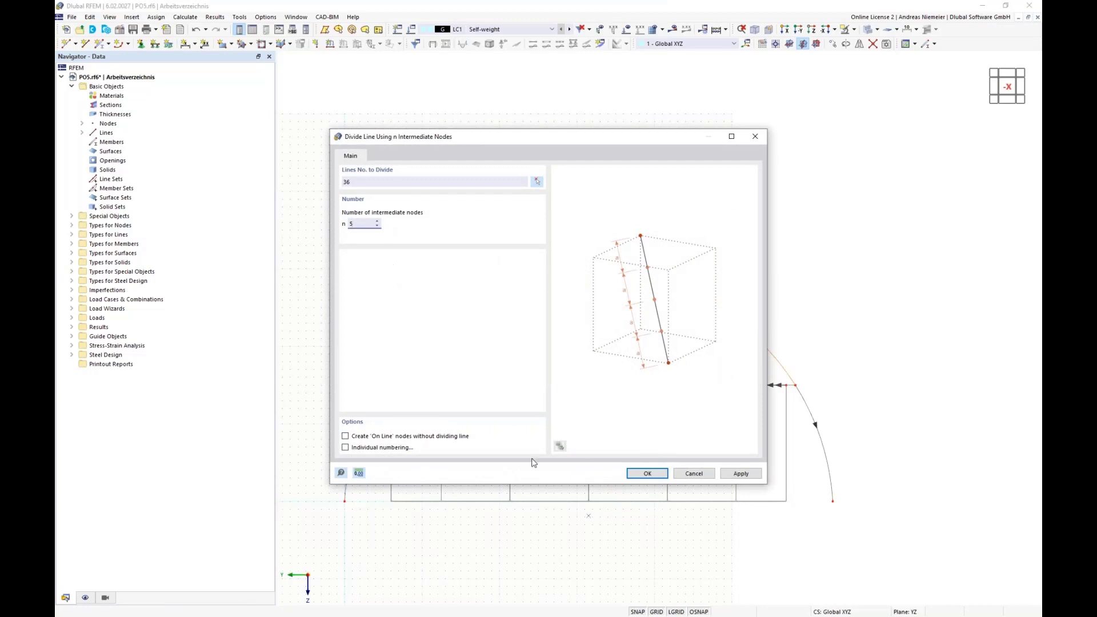
click(645, 473)
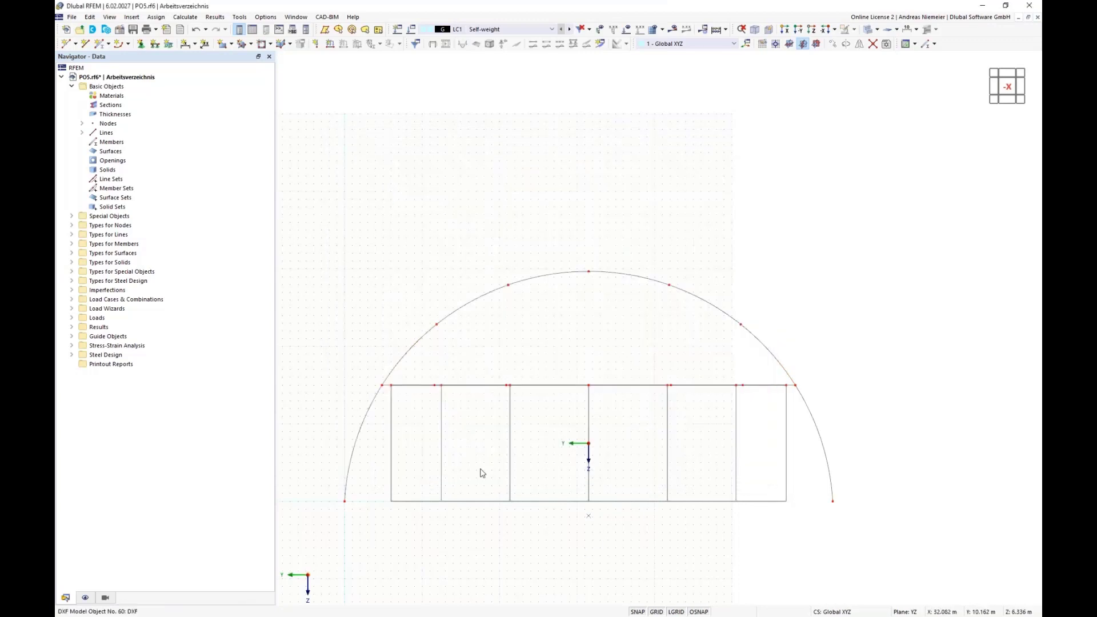
- Delete all eight line segments of the arc, keeping their nodes
ctrl+middle_drag(429, 501, 605, 499)
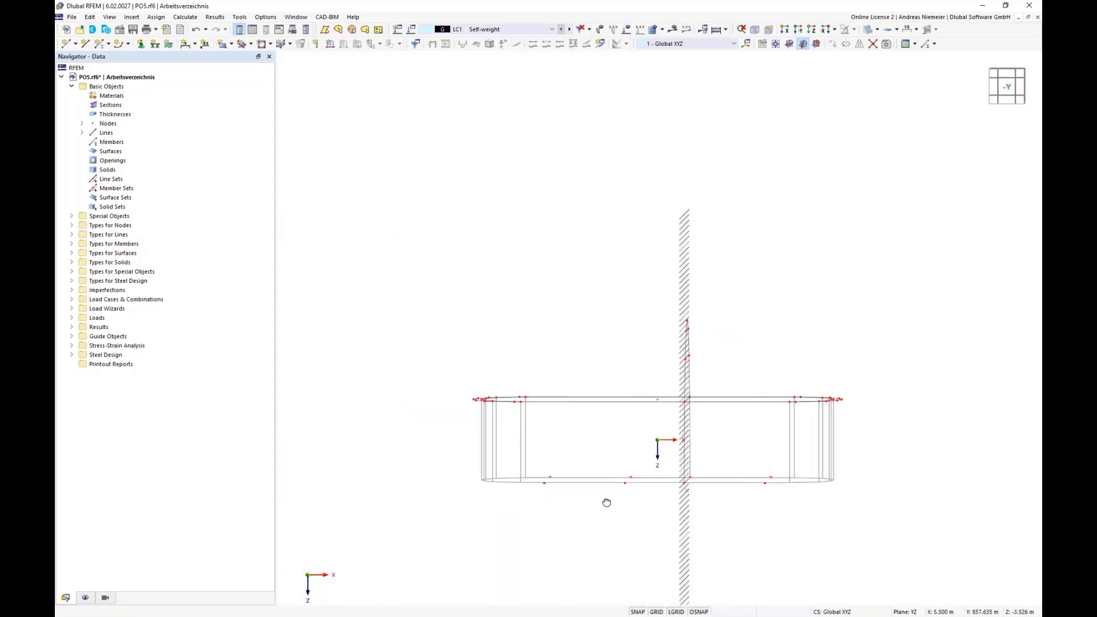
drag(676, 297, 712, 516)
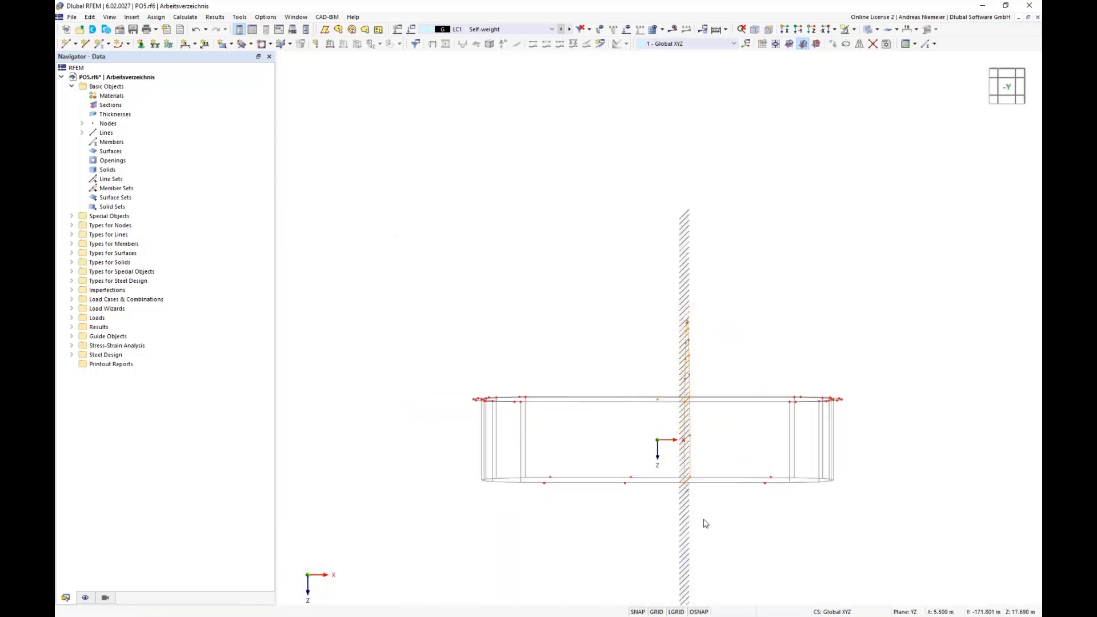
right_click(690, 458)
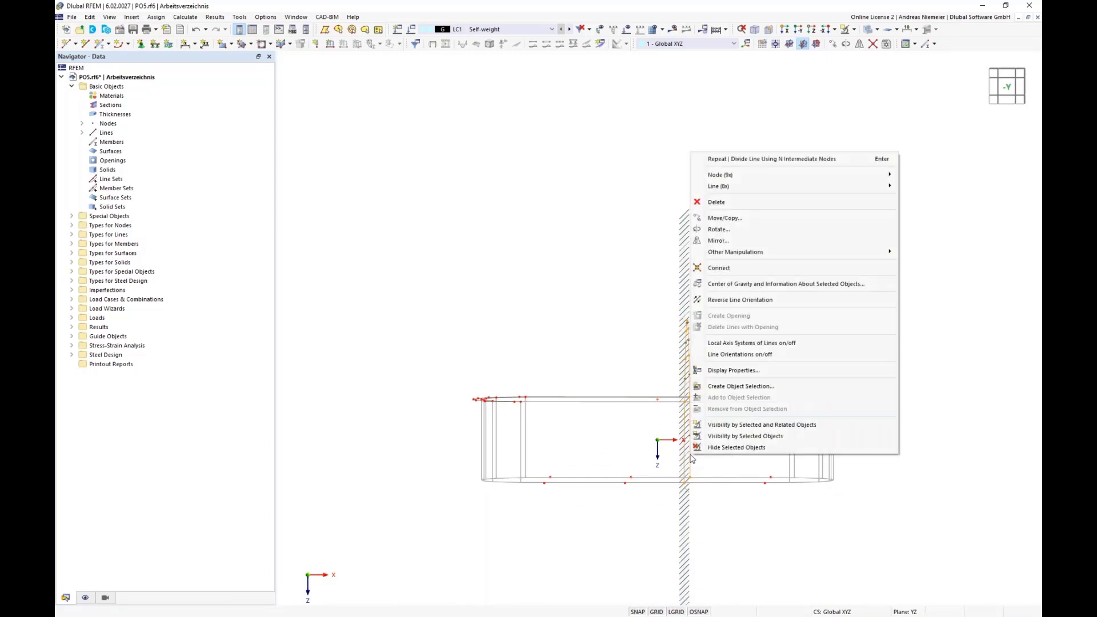
mouse_move(751, 189)
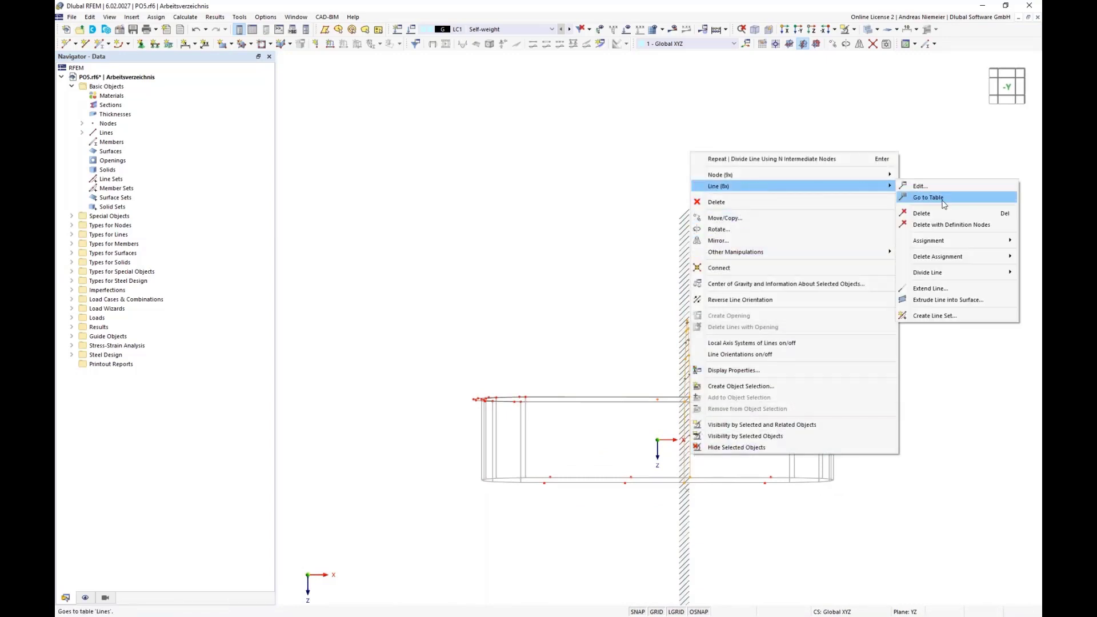
click(944, 219)
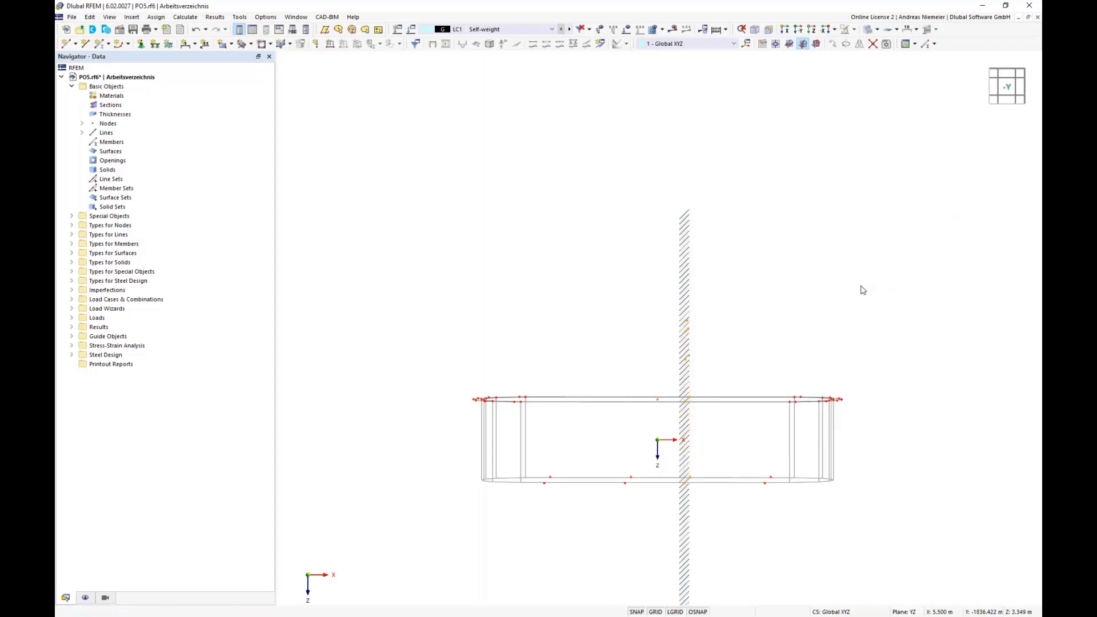
- Copy all the arch nodes from X 5.5 m along the X-axis onto the base node at X -5.5 m
click(658, 614)
ctrl+middle_drag(736, 560, 694, 584)
scroll(679, 552, down, 1)
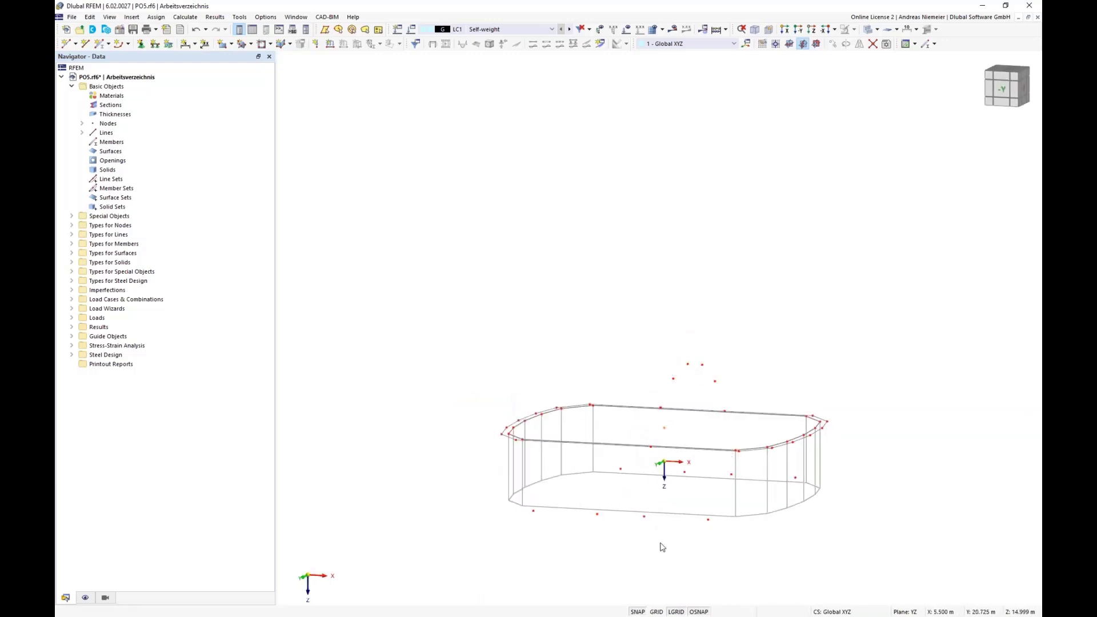
ctrl+middle_drag(661, 543, 698, 526)
drag(684, 336, 715, 532)
ctrl+middle_drag(717, 520, 693, 549)
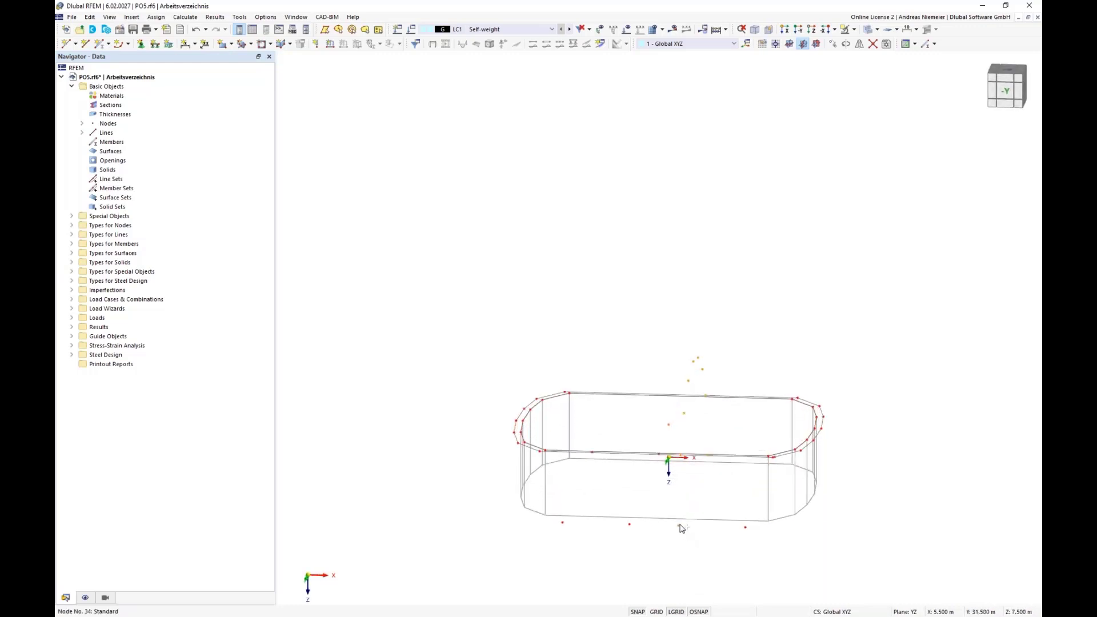
ctrl+drag(679, 525, 630, 532)
scroll(640, 443, down, 2)
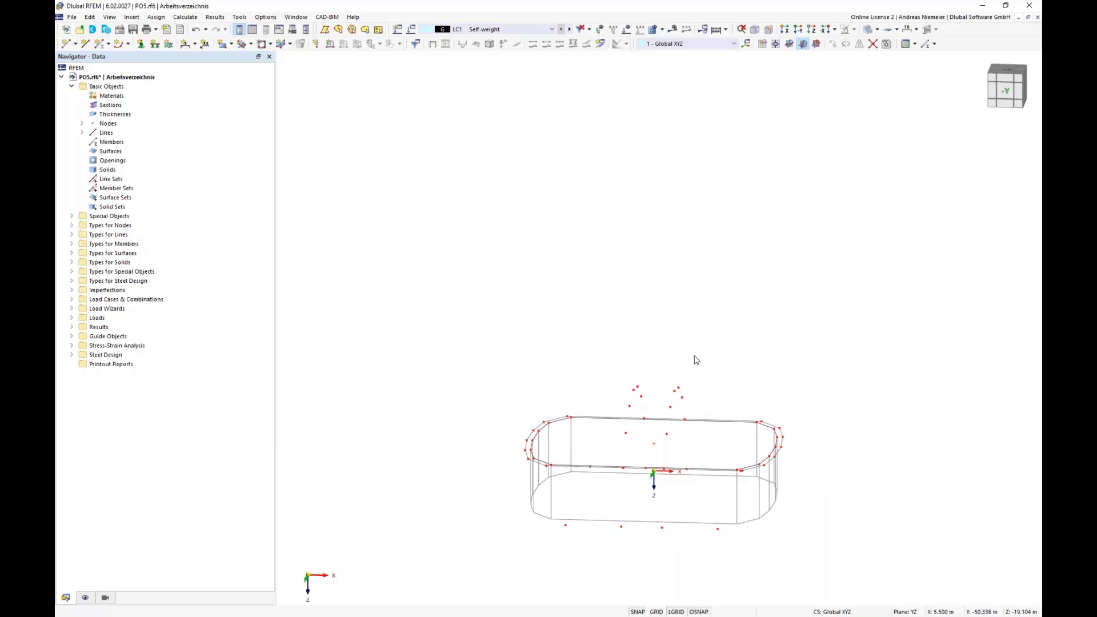
- Insert a node at 50% between the copied arch's two nodes on the upper outer outline
scroll(665, 491, up, 5)
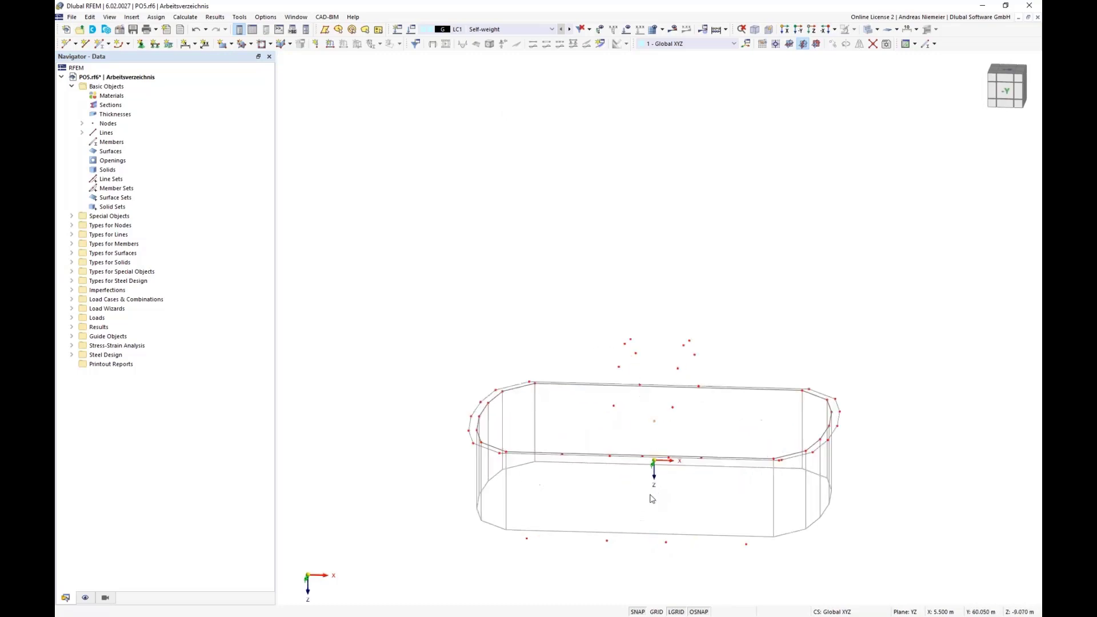
click(68, 43)
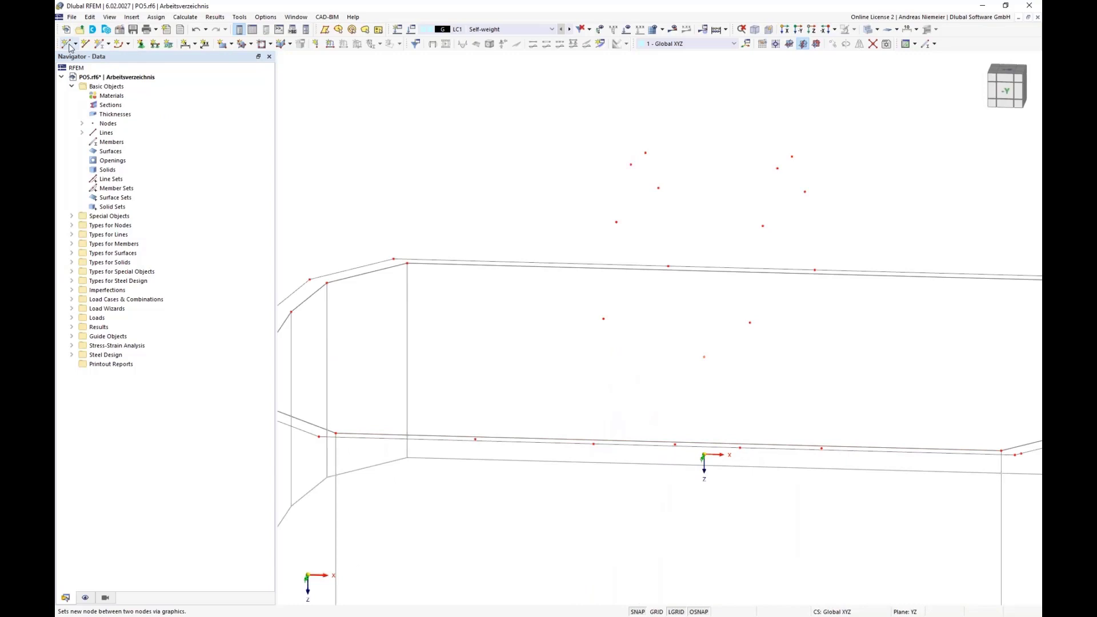
click(594, 444)
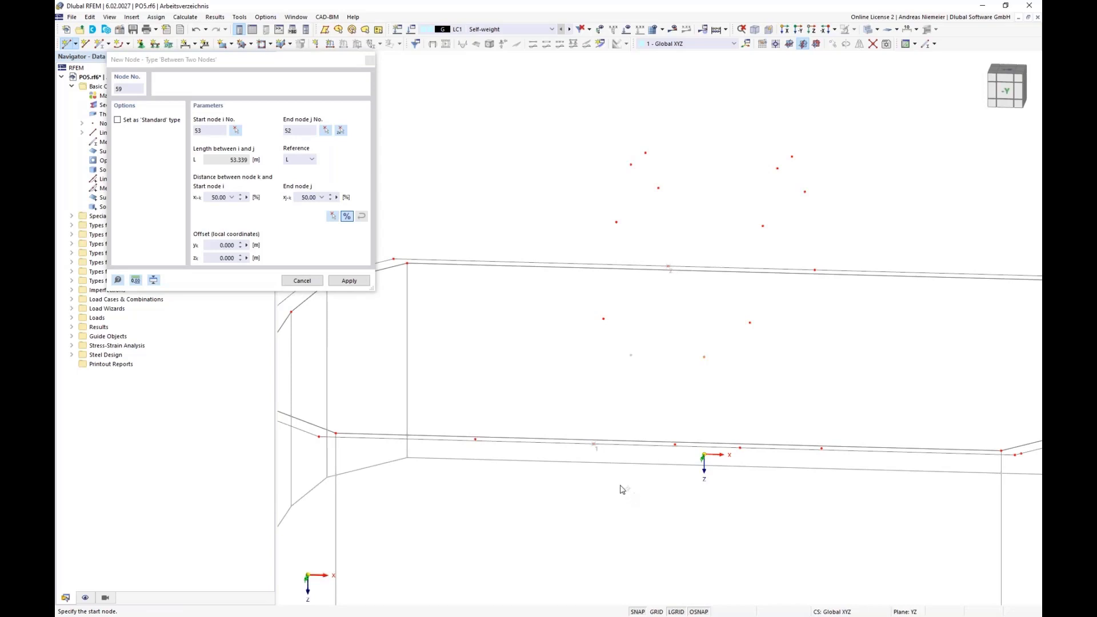
click(349, 281)
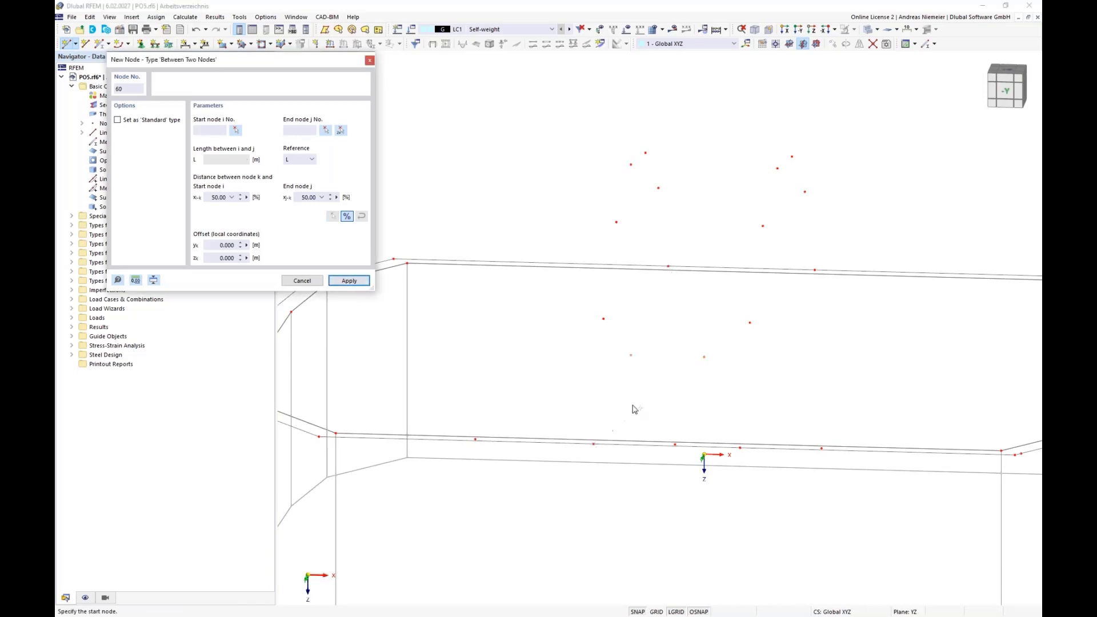
middle_drag(646, 421, 654, 398)
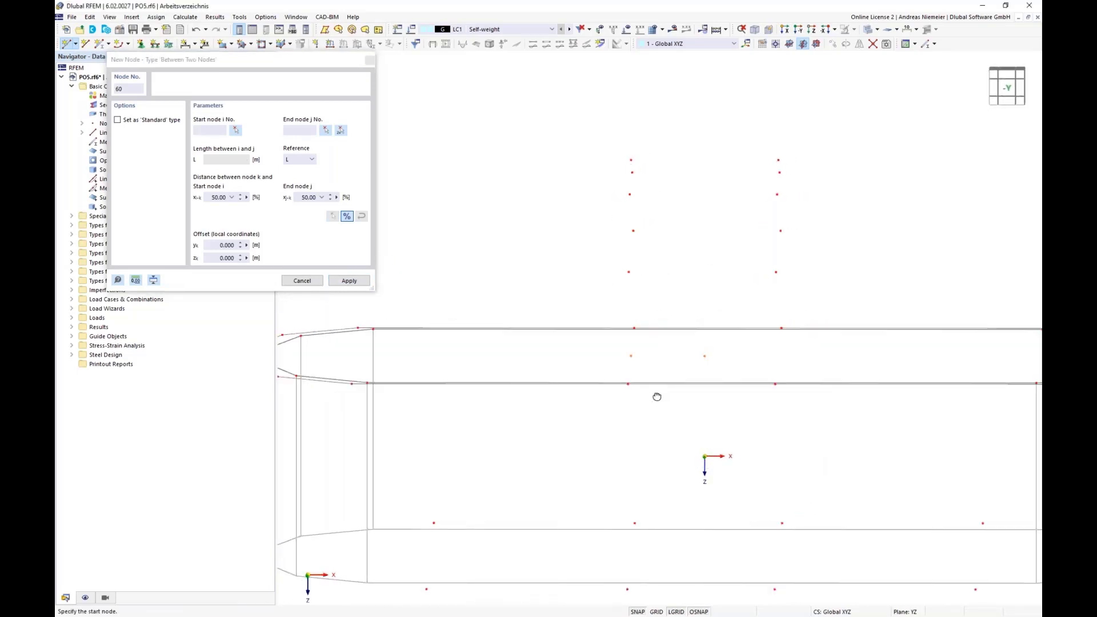
middle_drag(671, 181, 634, 174)
key(Escape)
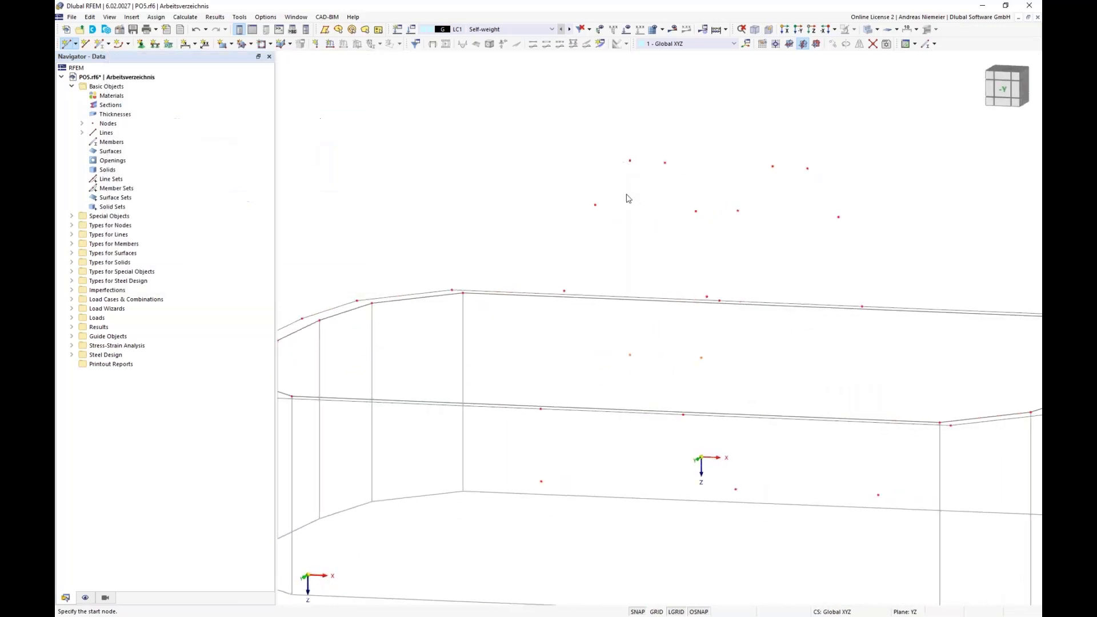
- Copy the apex node of the copied arch once with displacement X 0, Y 0 and Z -5 m
right_click(630, 162)
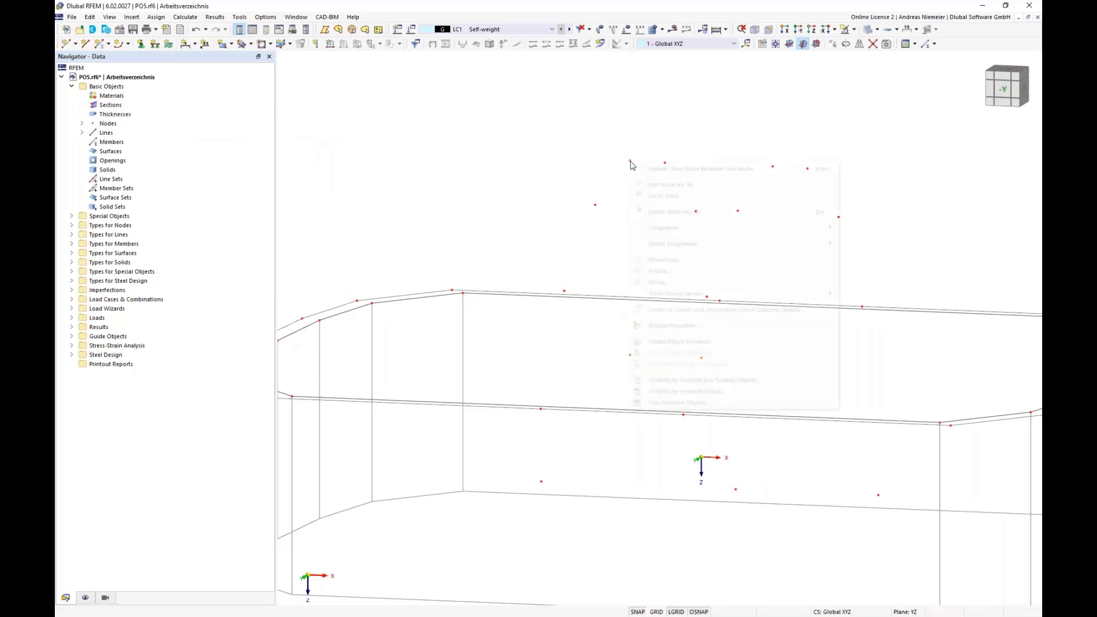
click(680, 260)
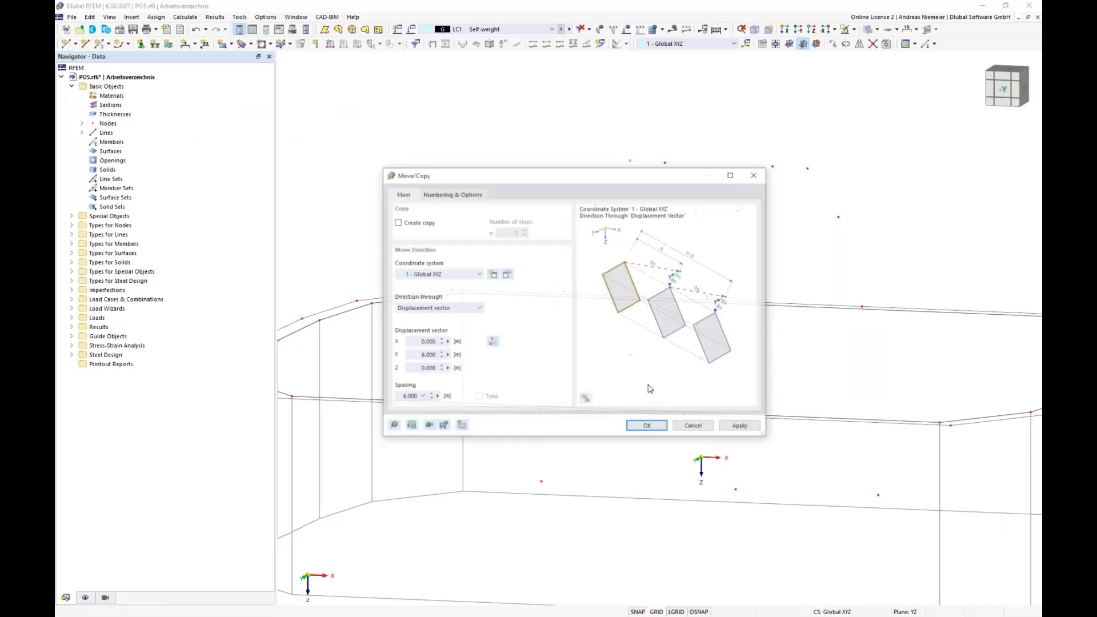
click(397, 223)
double_click(413, 355)
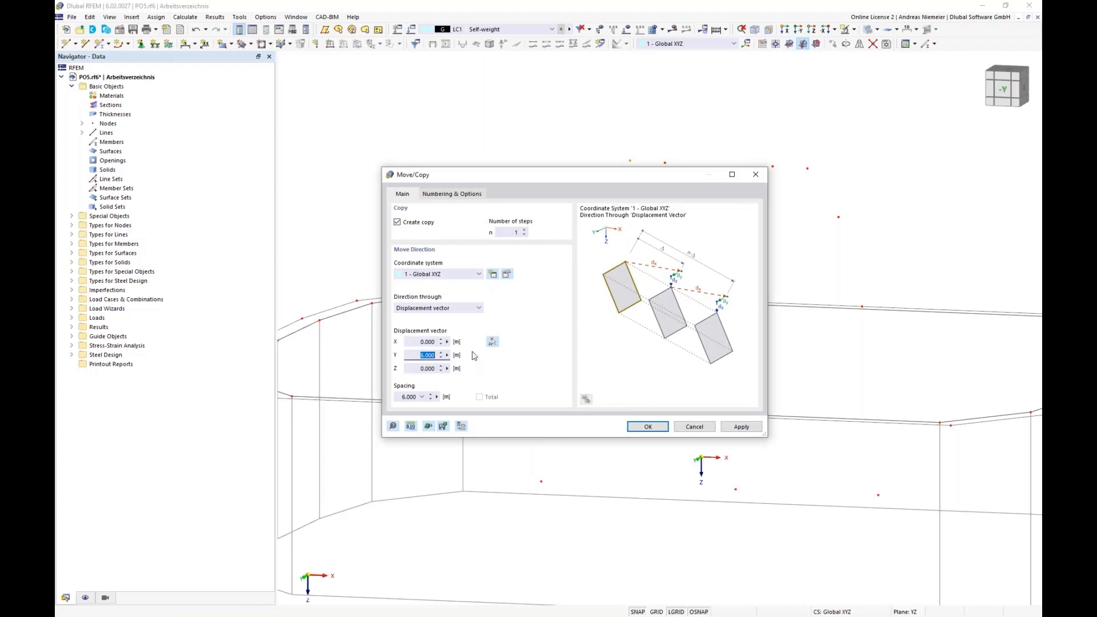
text(0)
key(Tab)
text(-5)
click(648, 427)
- Set up scaling without a copy for the five upper nodes at X -5.5 m, through 2 points from the midpoint node to the raised apex node
click(1026, 92)
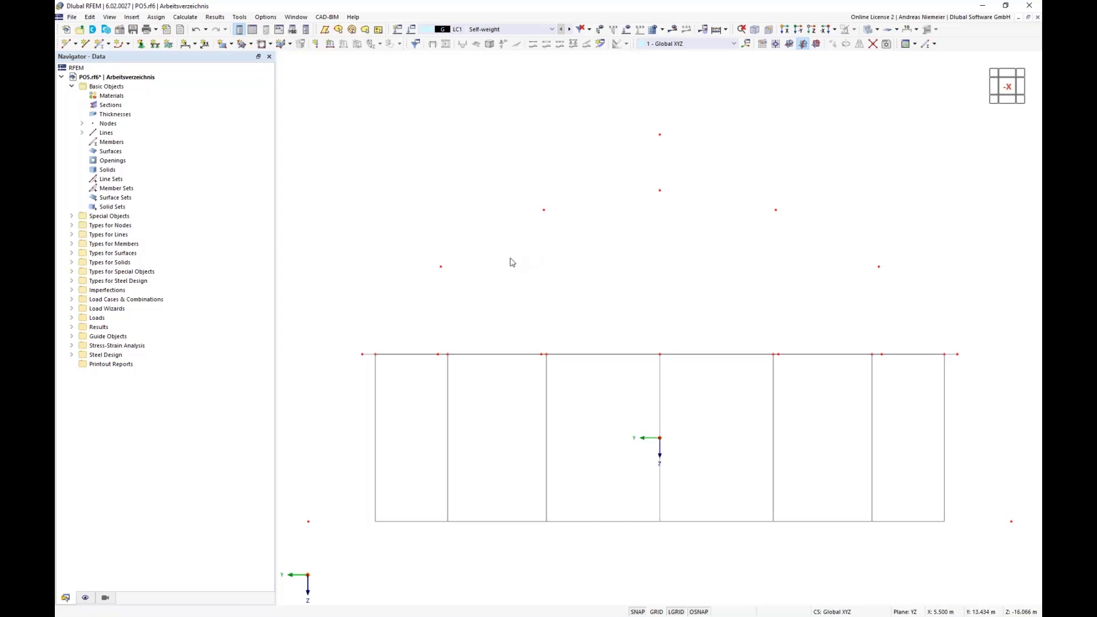
ctrl+middle_drag(507, 283, 688, 284)
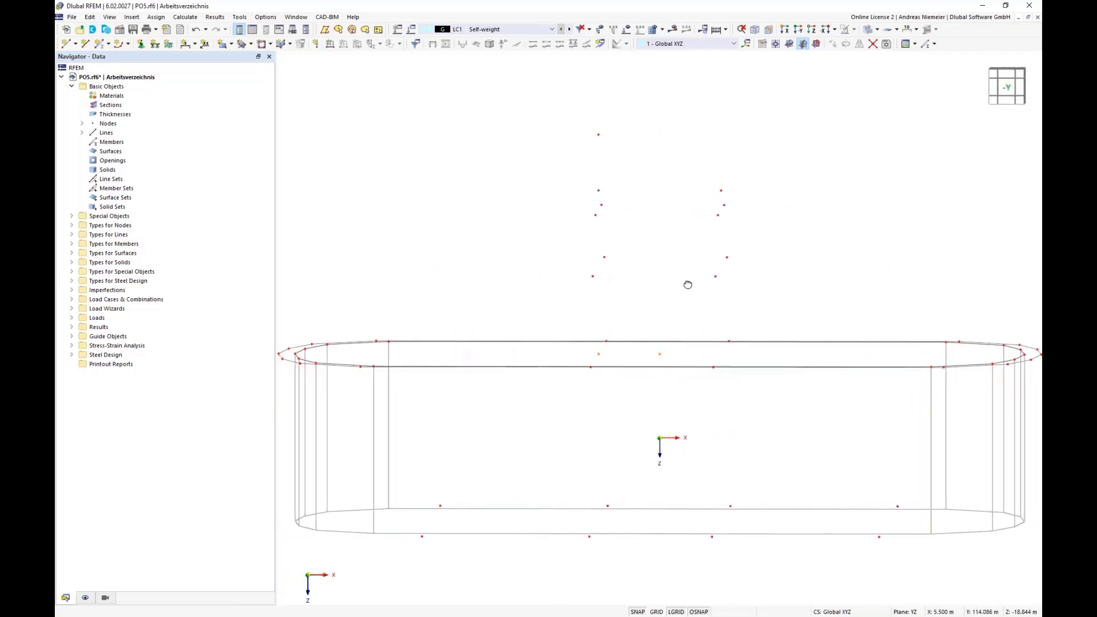
drag(544, 167, 644, 297)
click(91, 18)
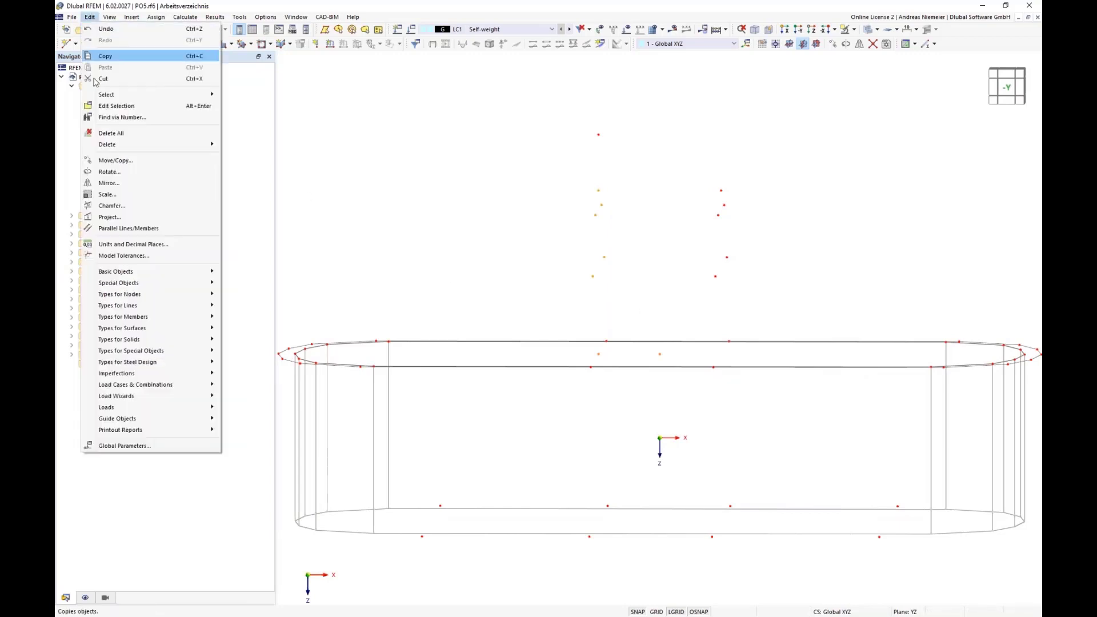
click(118, 200)
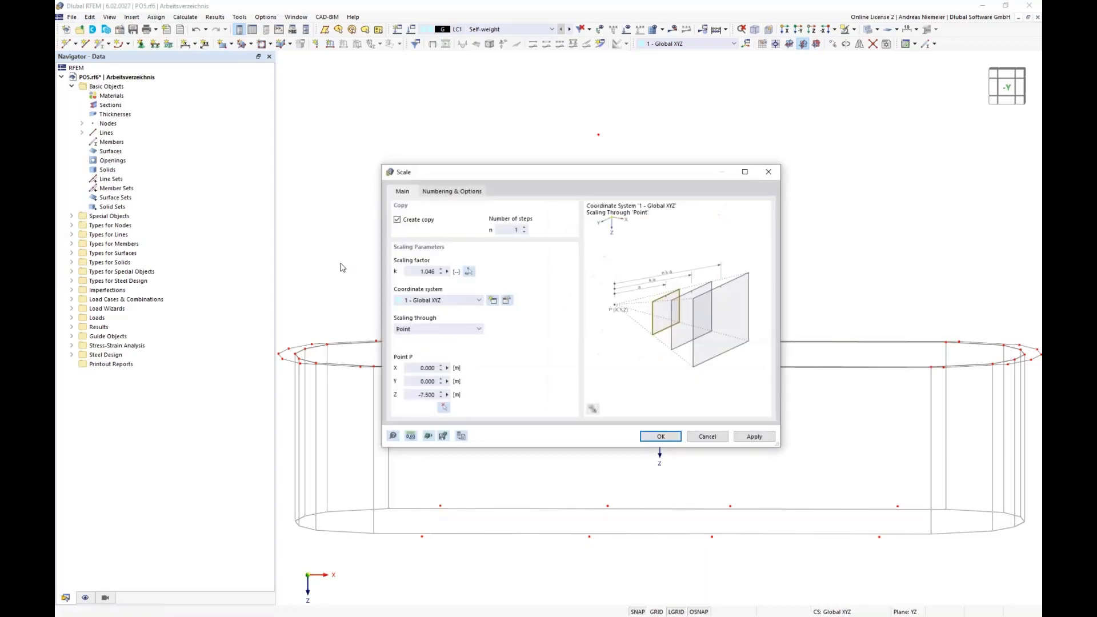
click(416, 222)
click(440, 330)
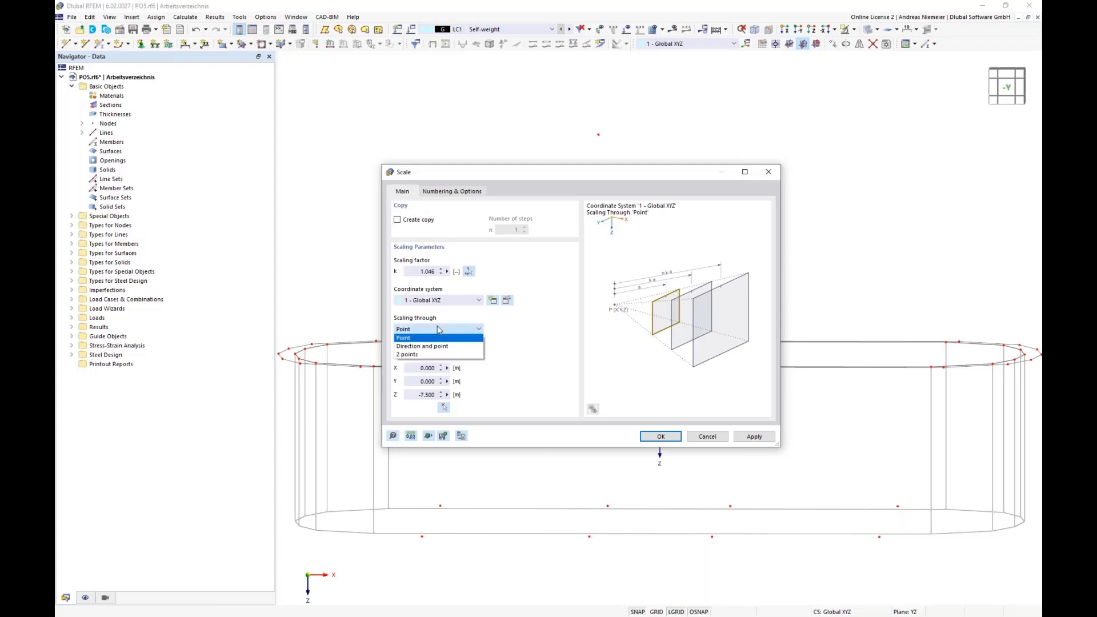
click(409, 355)
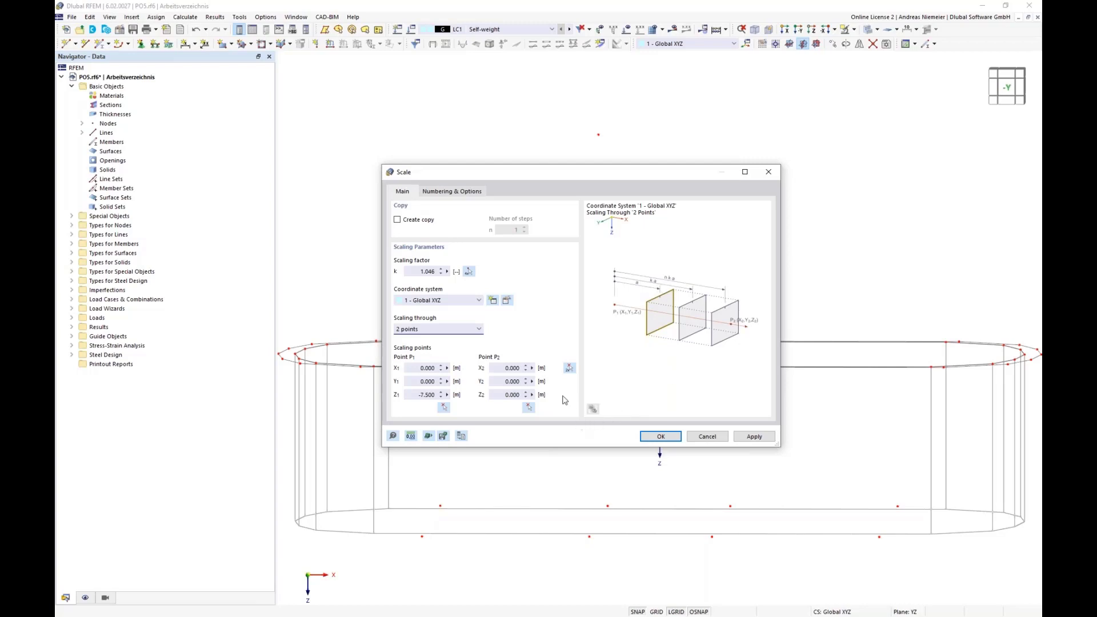
click(569, 367)
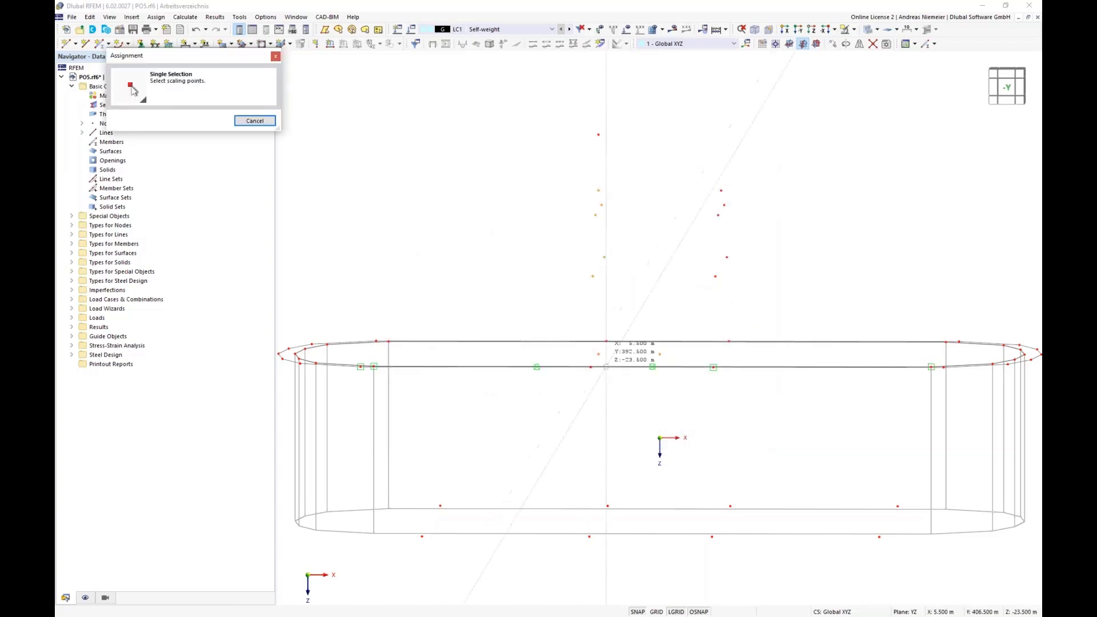
click(598, 354)
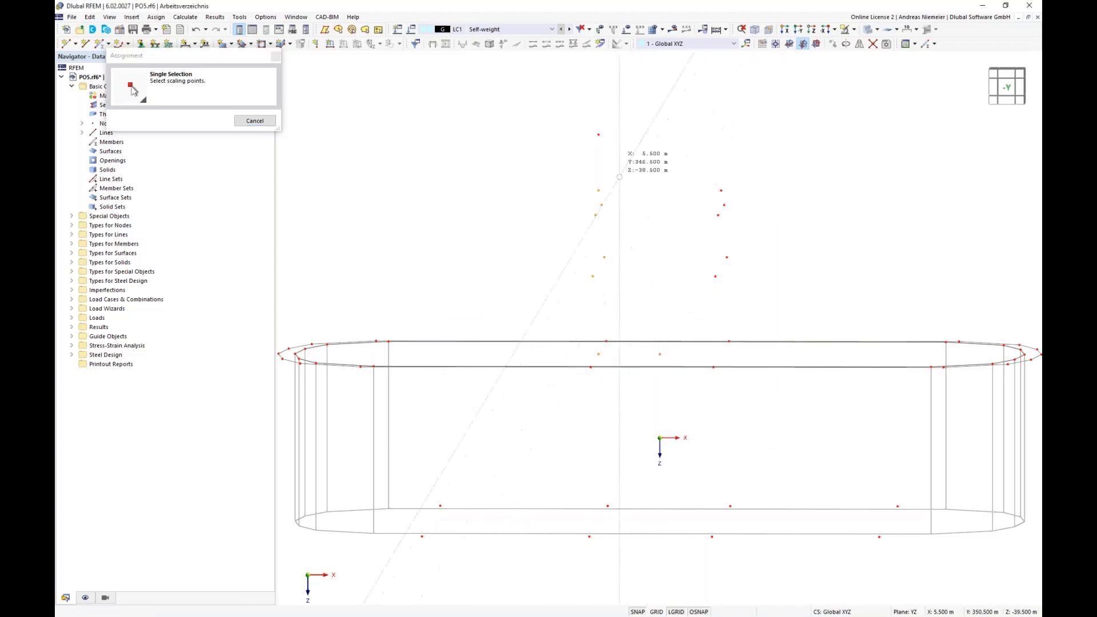
click(598, 134)
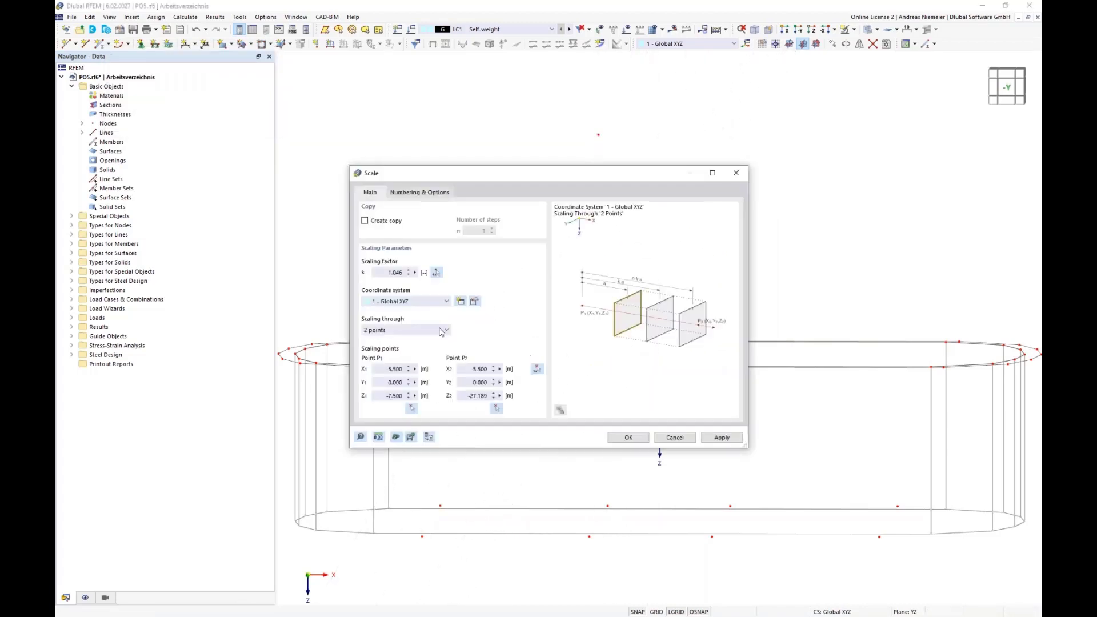
- Derive the scaling factor from the midpoint-to-old-apex and midpoint-to-raised-apex lengths, and apply the scaling
click(436, 272)
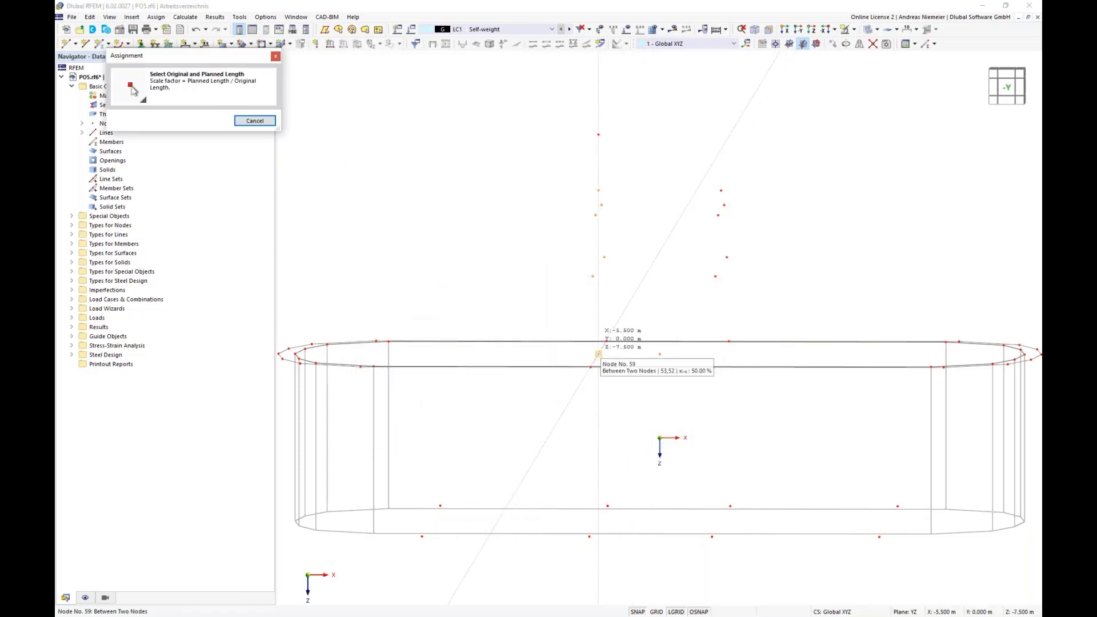
click(598, 354)
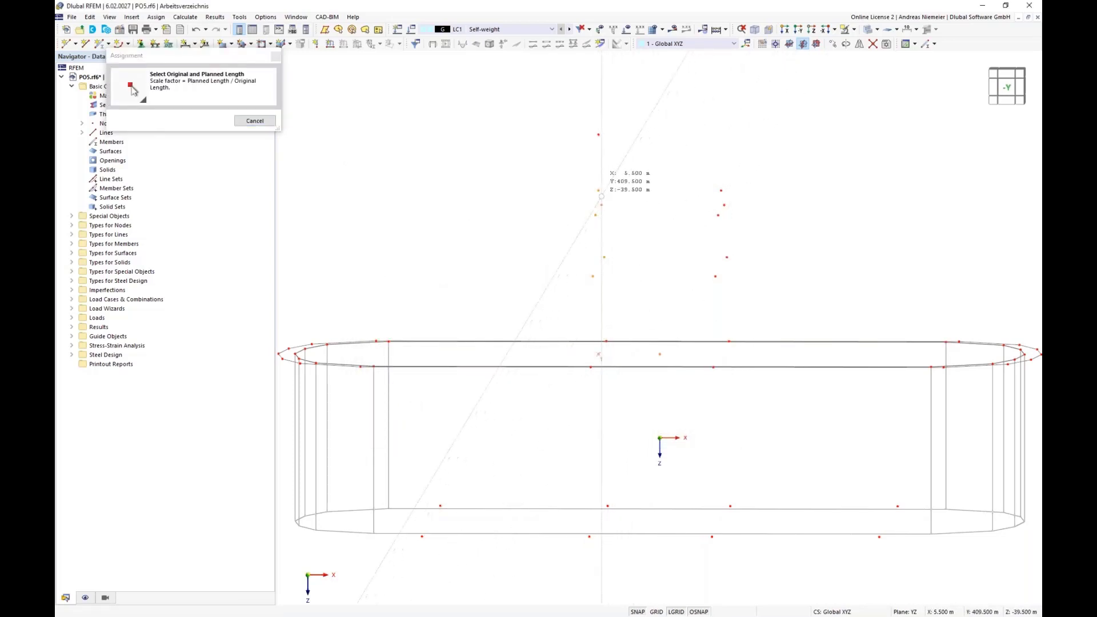
click(598, 190)
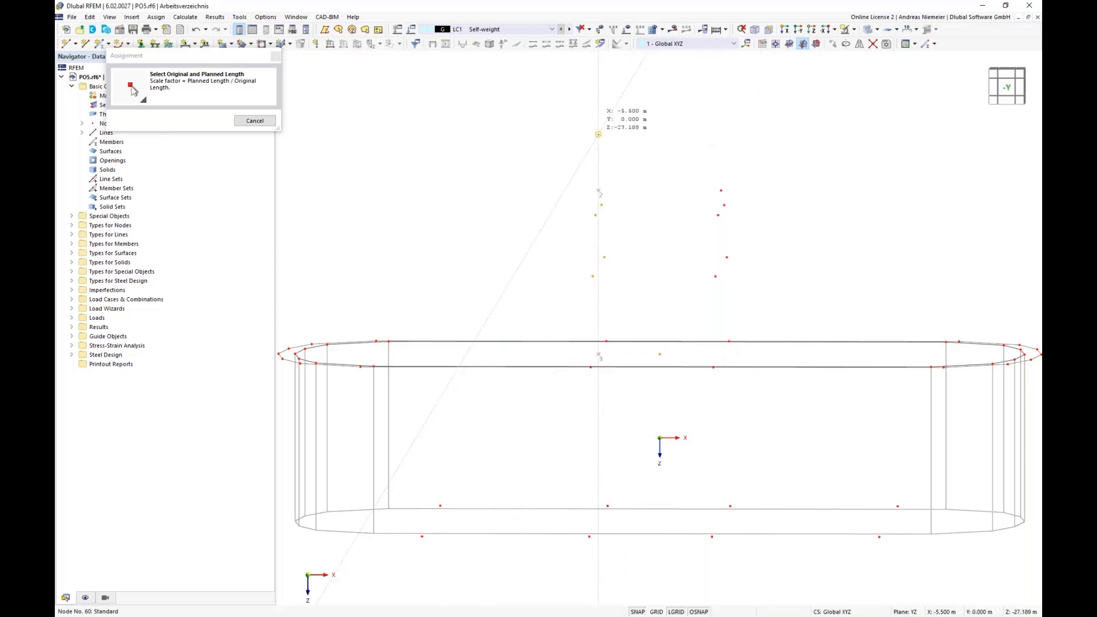
click(598, 134)
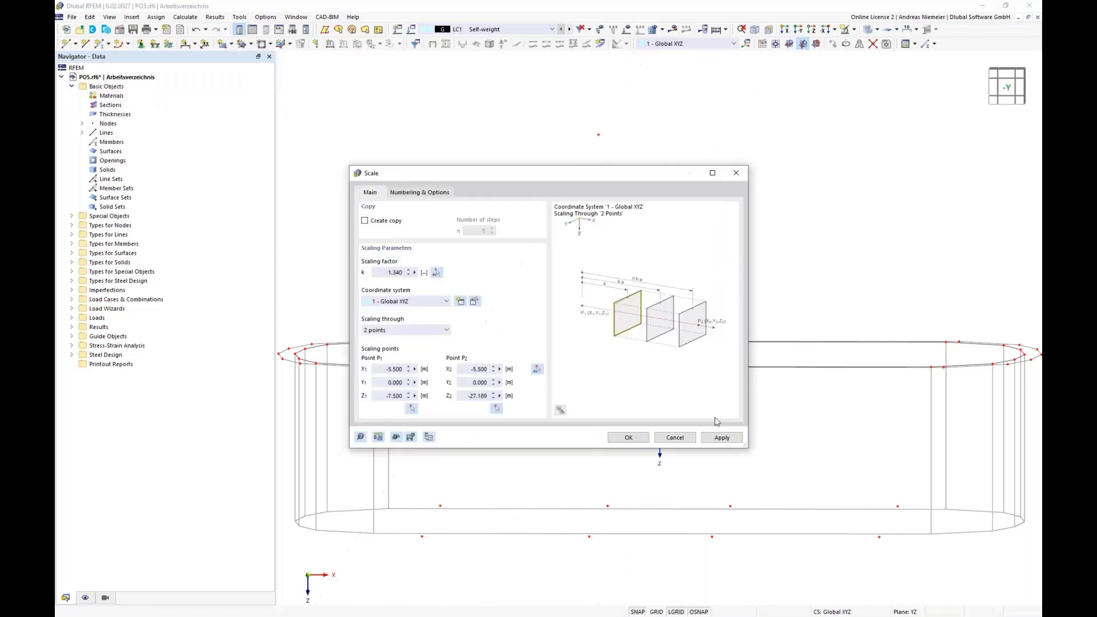
click(630, 438)
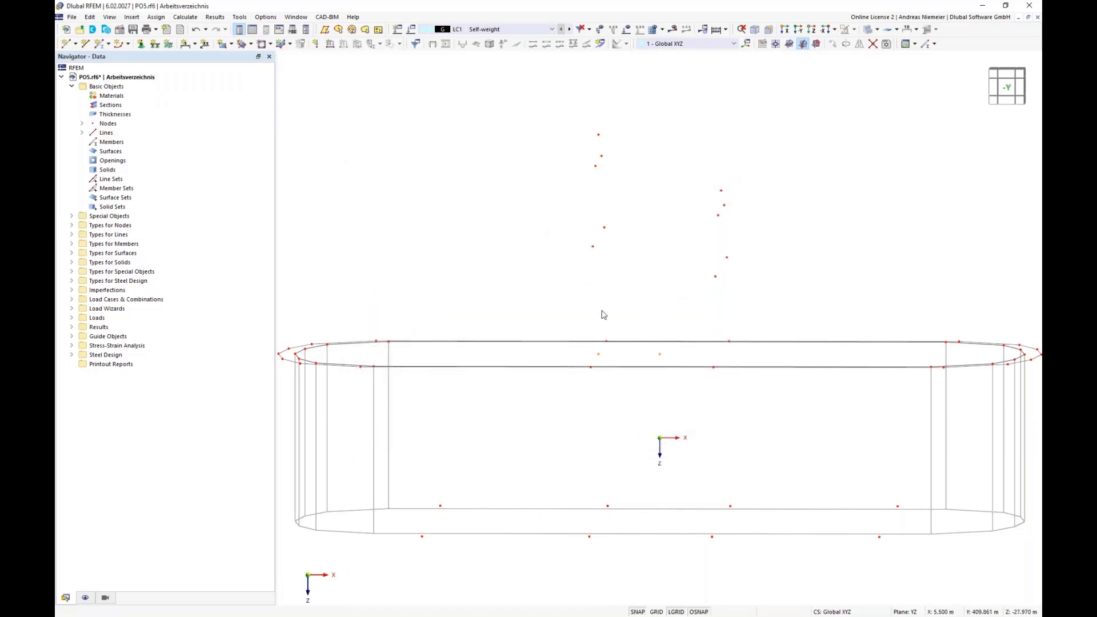
- Draw a spline arch at X 5.5 m from the ground node at Y 31.5 m through its arch nodes to Y -31.5 m
click(1008, 90)
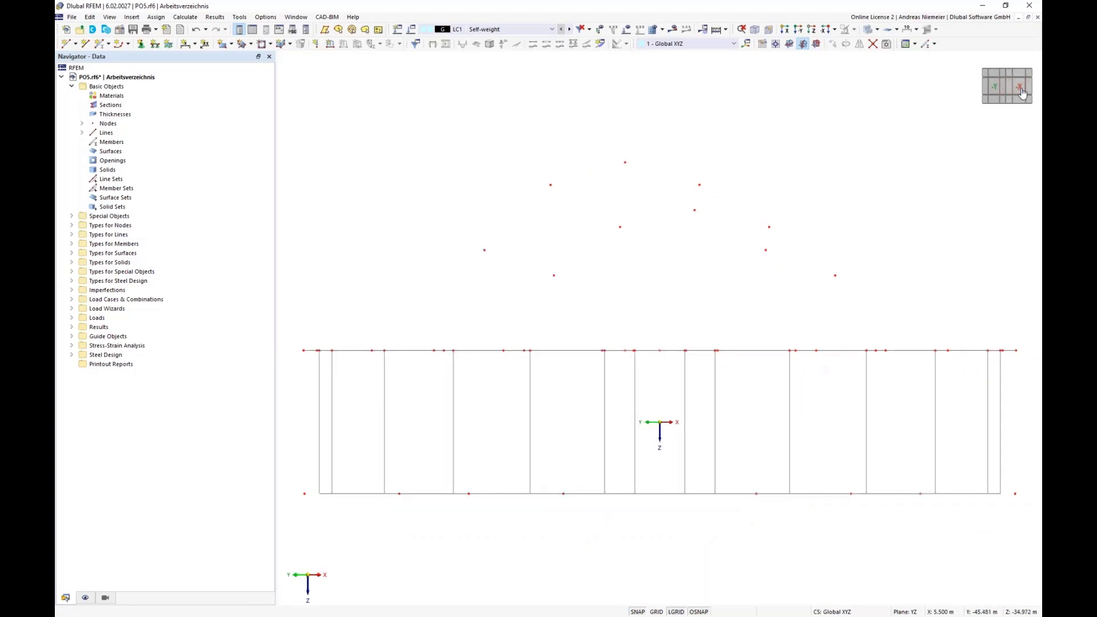
scroll(646, 320, down, 1)
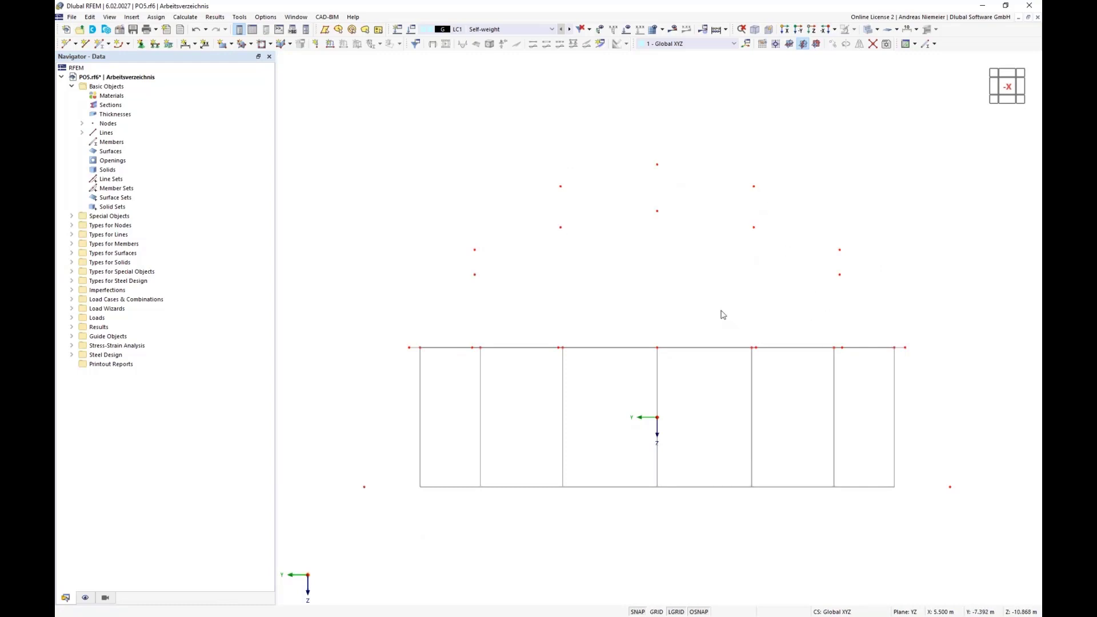
ctrl+middle_drag(499, 323, 669, 336)
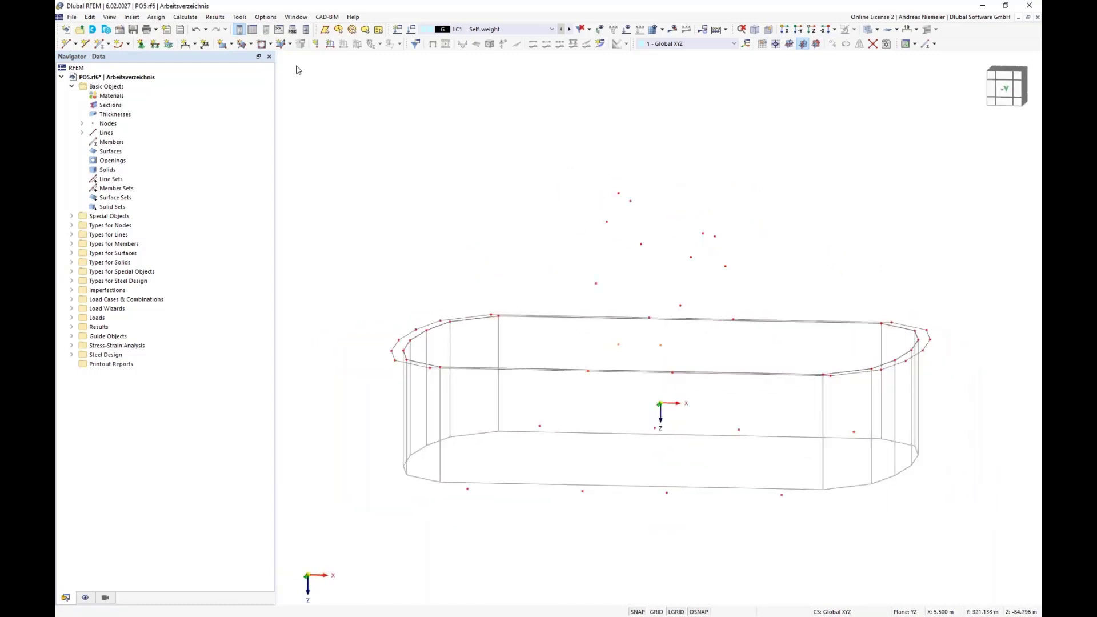
click(128, 44)
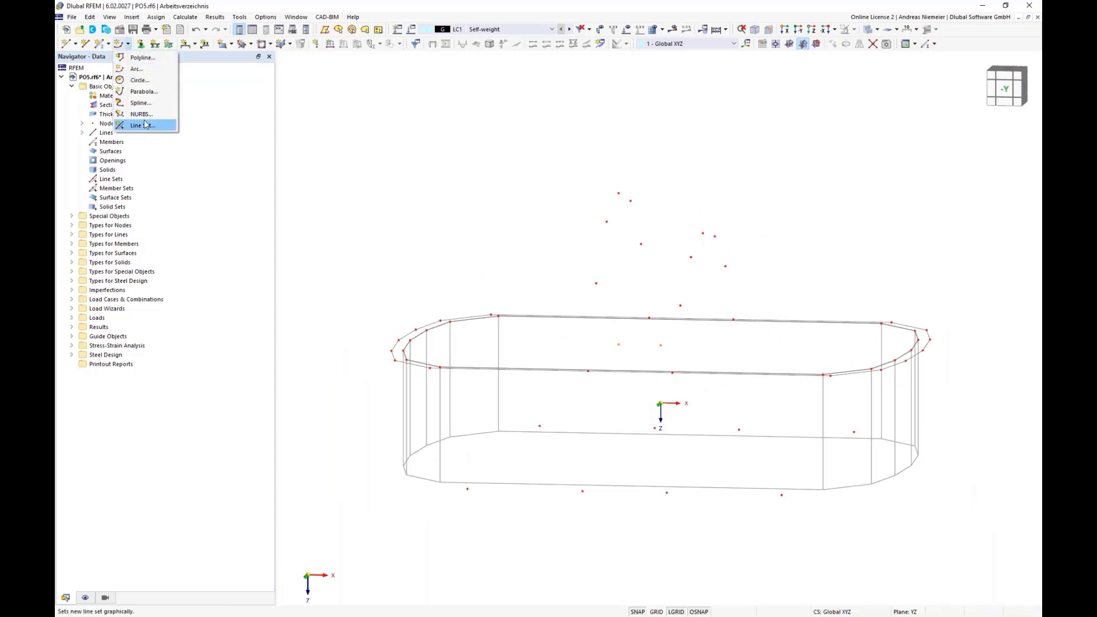
click(140, 103)
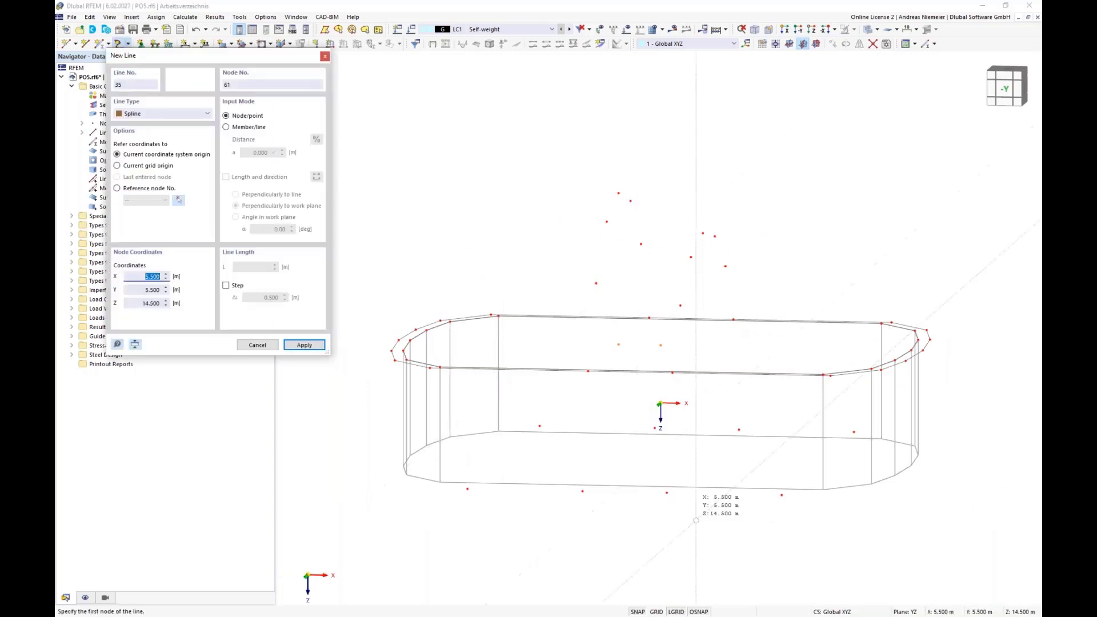
scroll(751, 551, down, 1)
scroll(725, 543, up, 1)
click(673, 495)
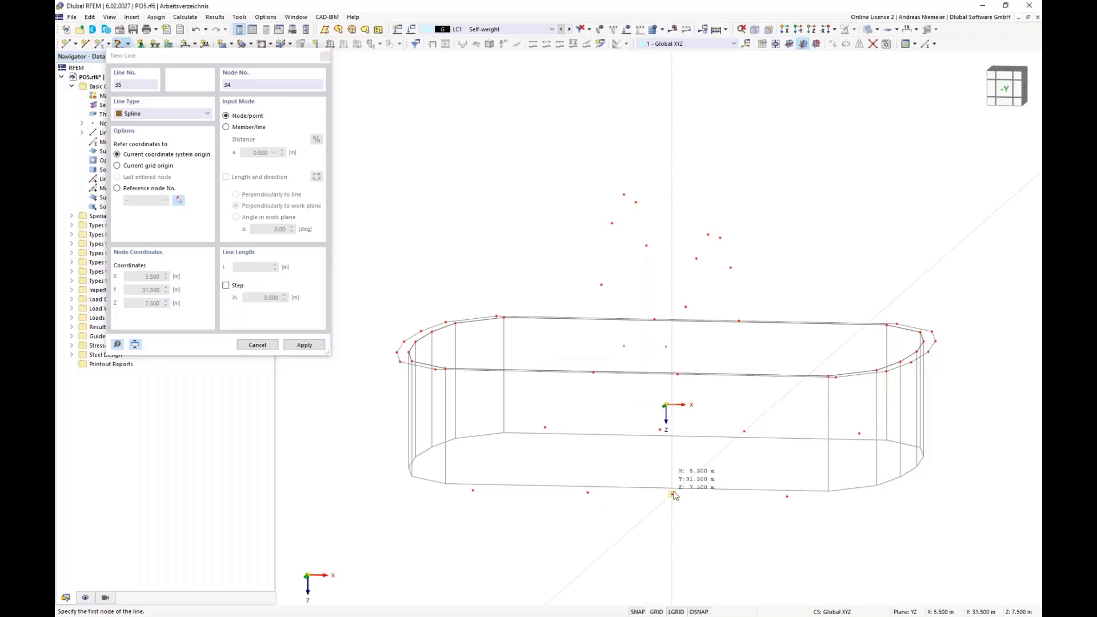
click(677, 374)
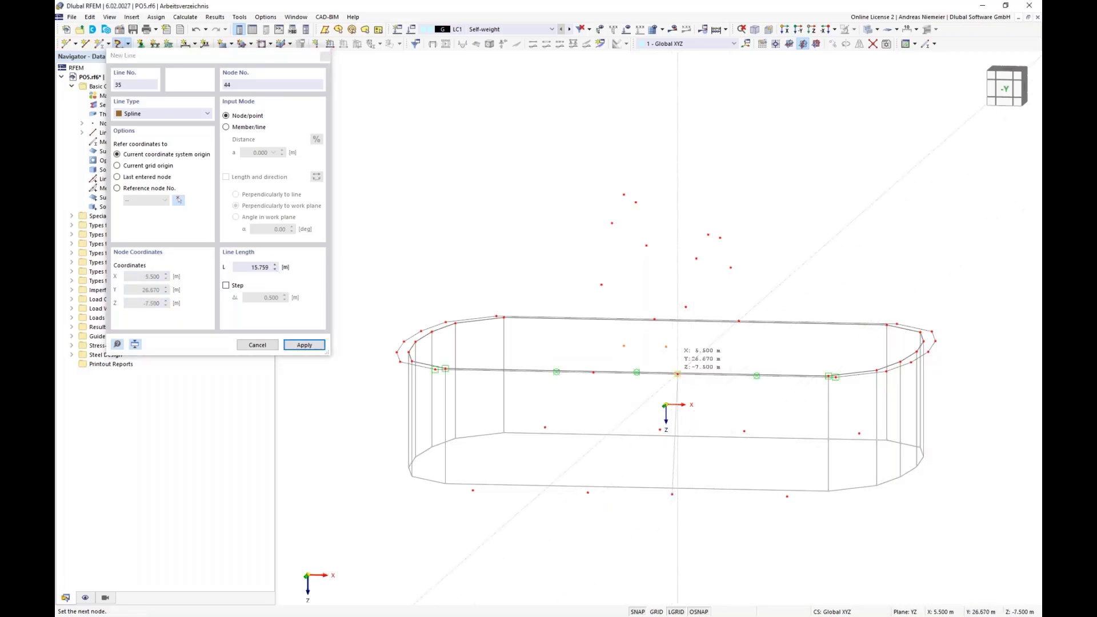
click(686, 306)
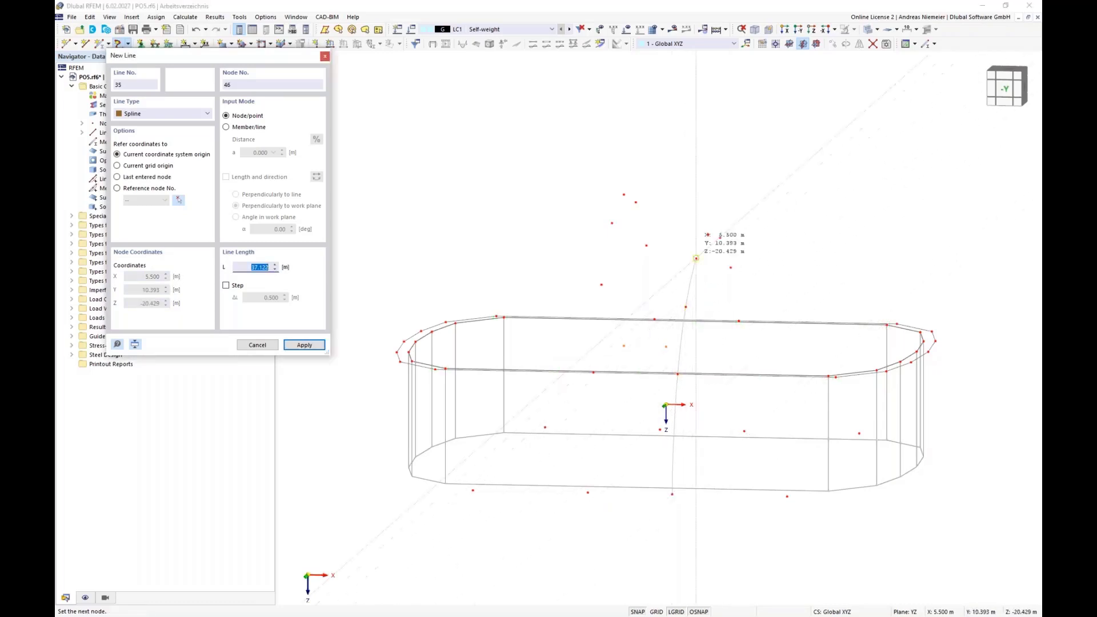
click(695, 259)
click(708, 234)
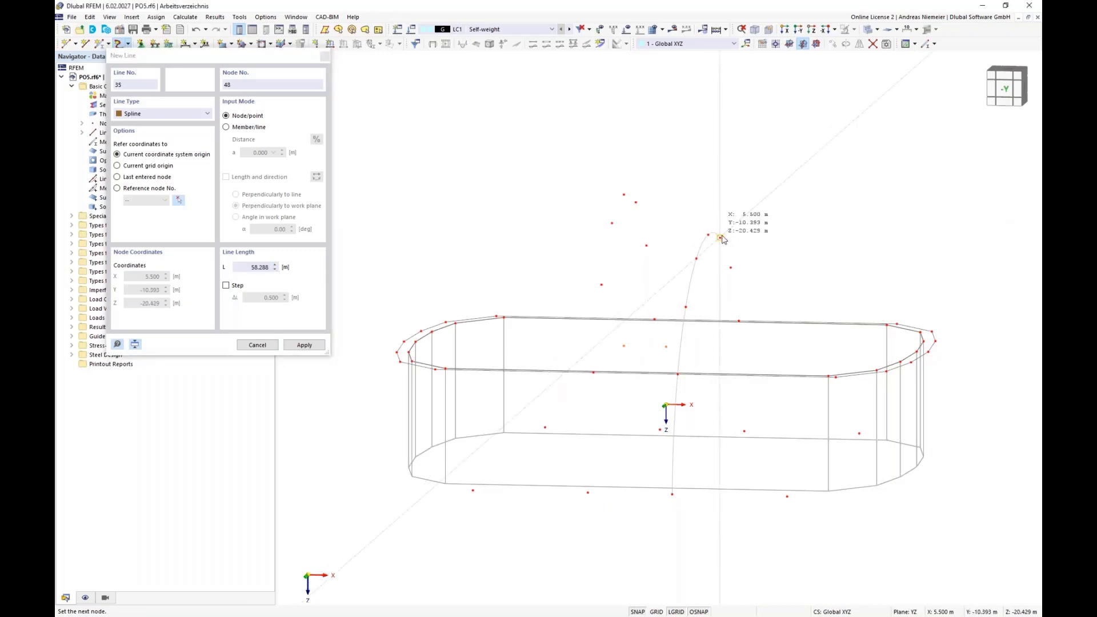
click(720, 237)
click(730, 267)
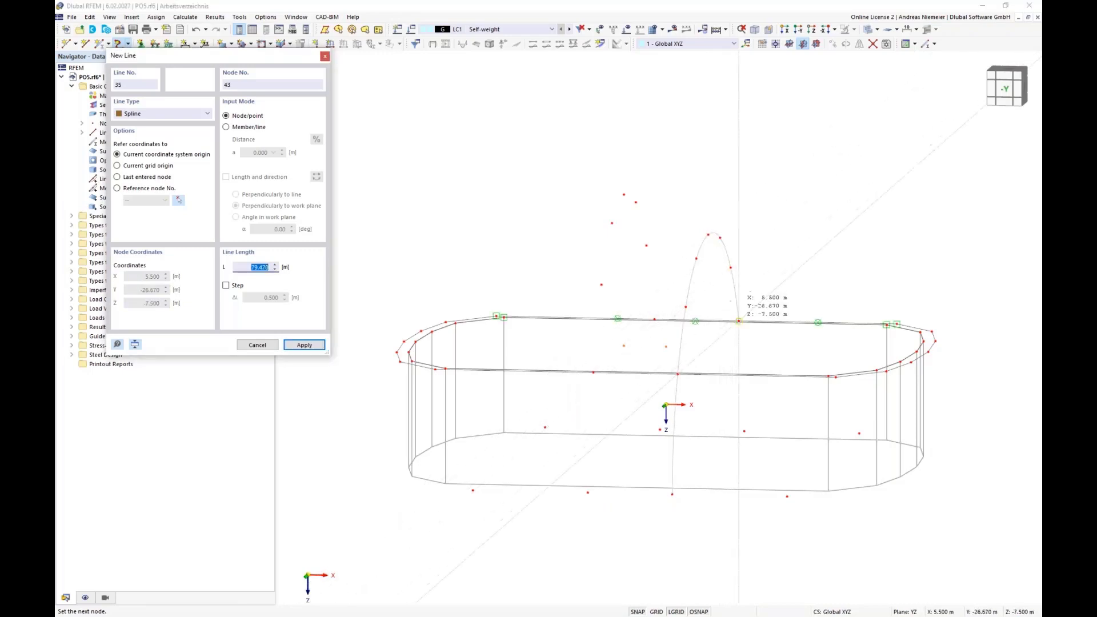
click(739, 321)
click(743, 432)
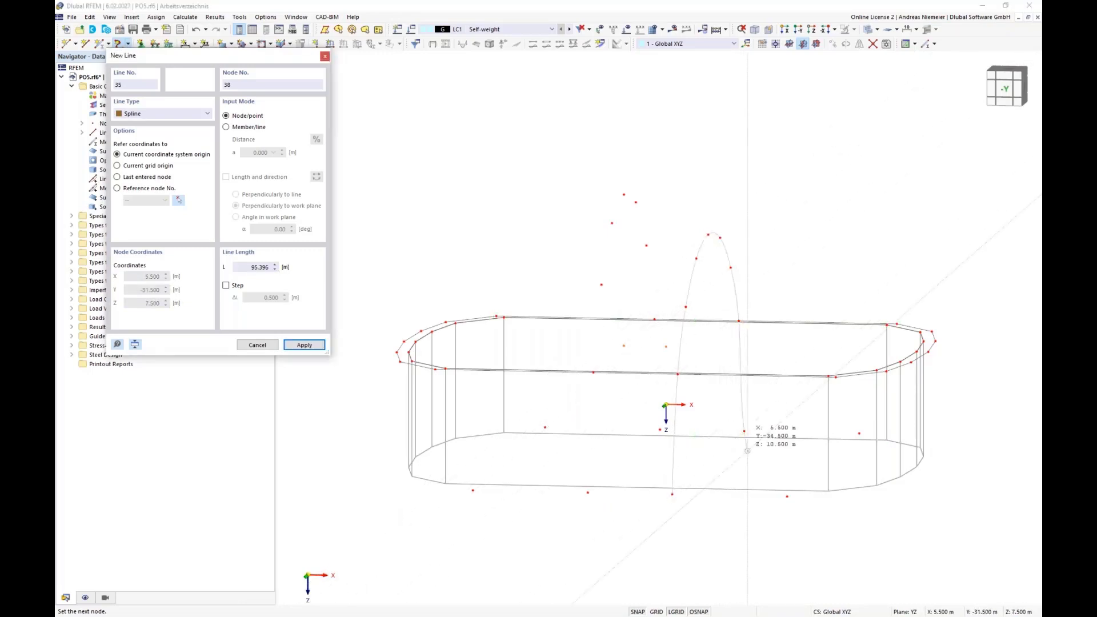
right_click(758, 477)
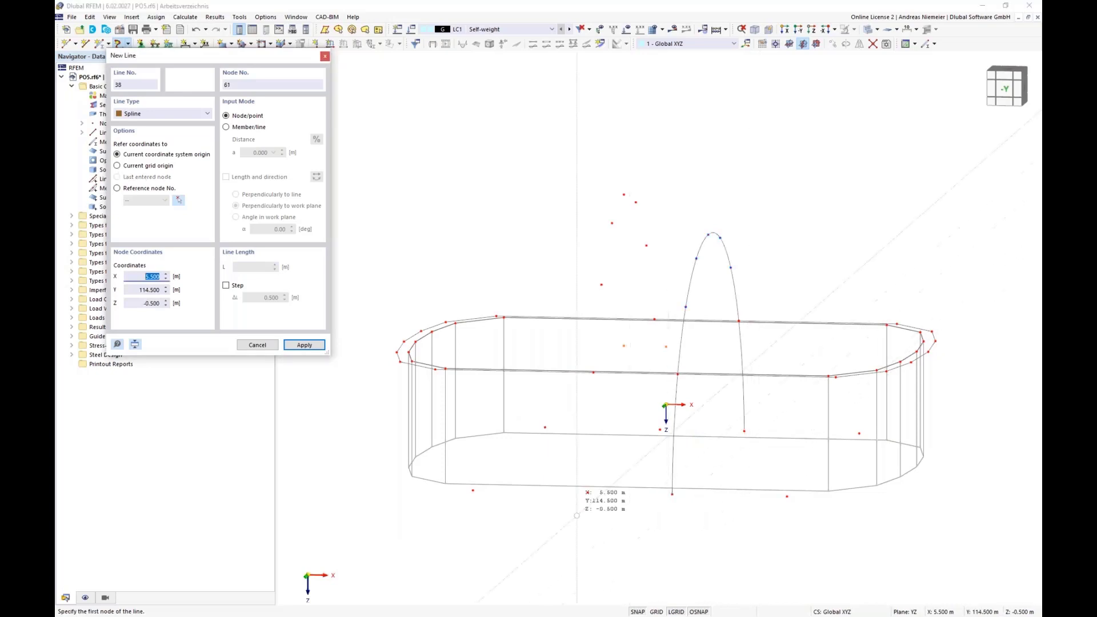
- Draw a second spline through the taller arch nodes at X -5.5 m, from ground node to opposite ground node, and end line input
click(588, 492)
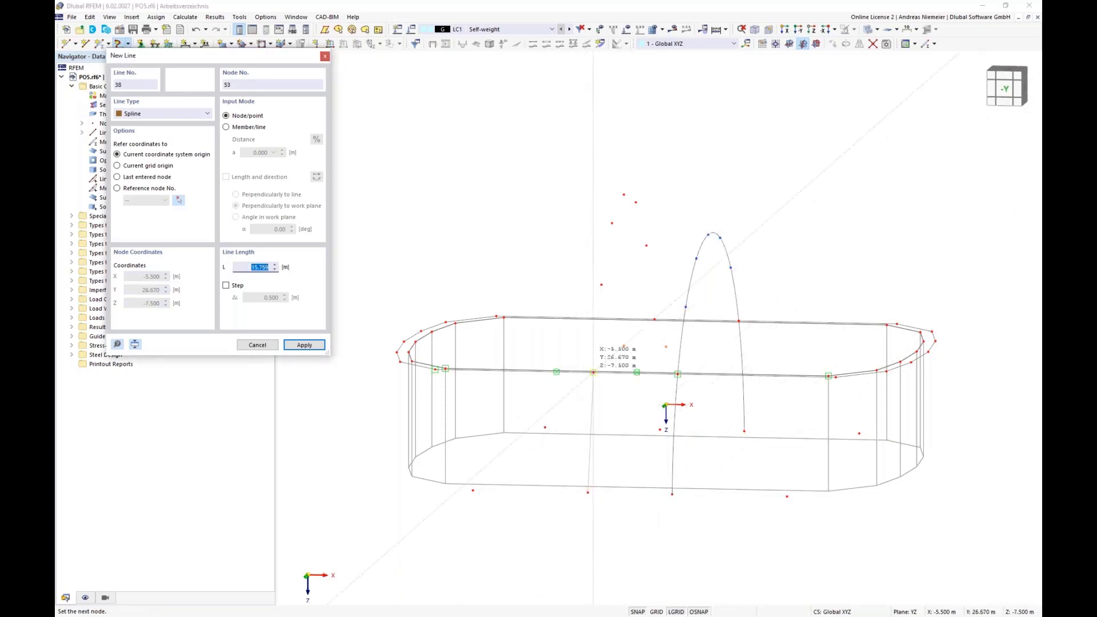
click(601, 284)
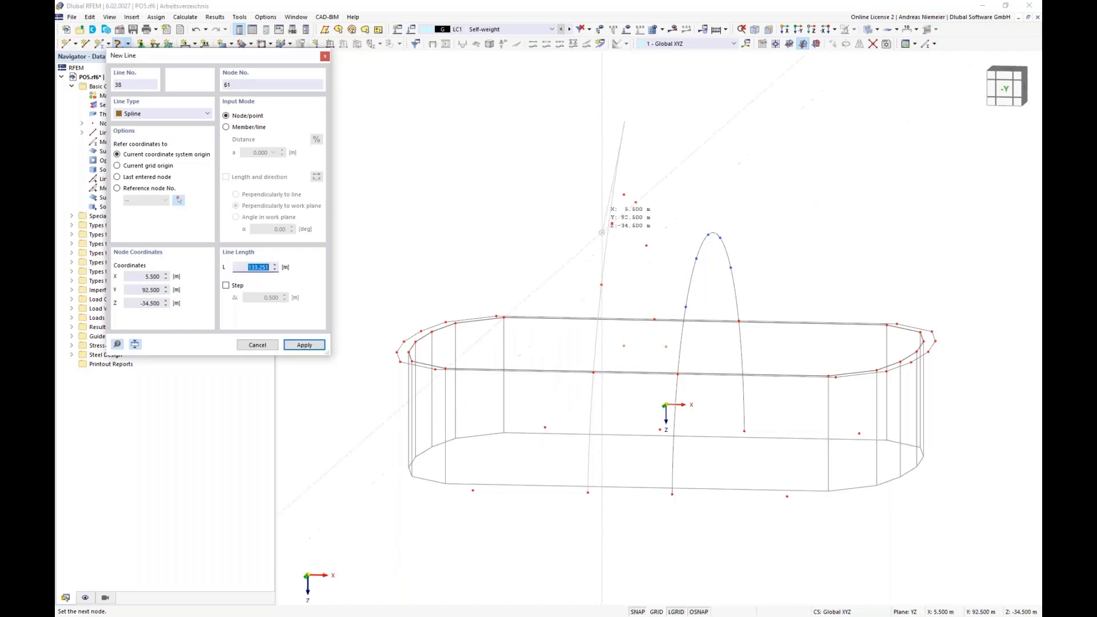
click(612, 222)
click(624, 194)
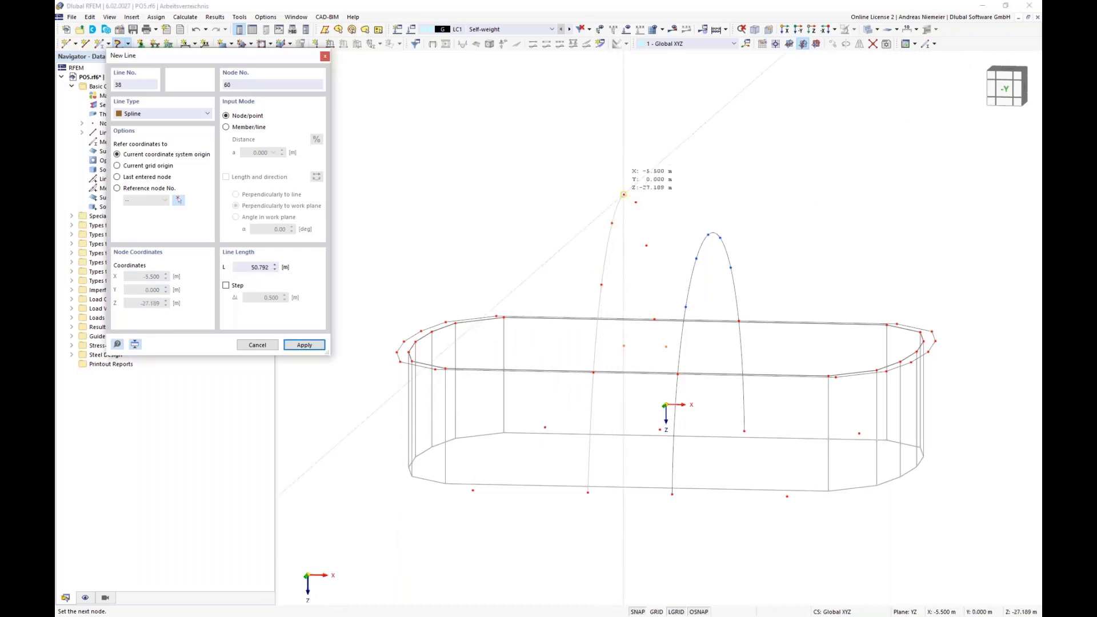
click(636, 202)
click(646, 245)
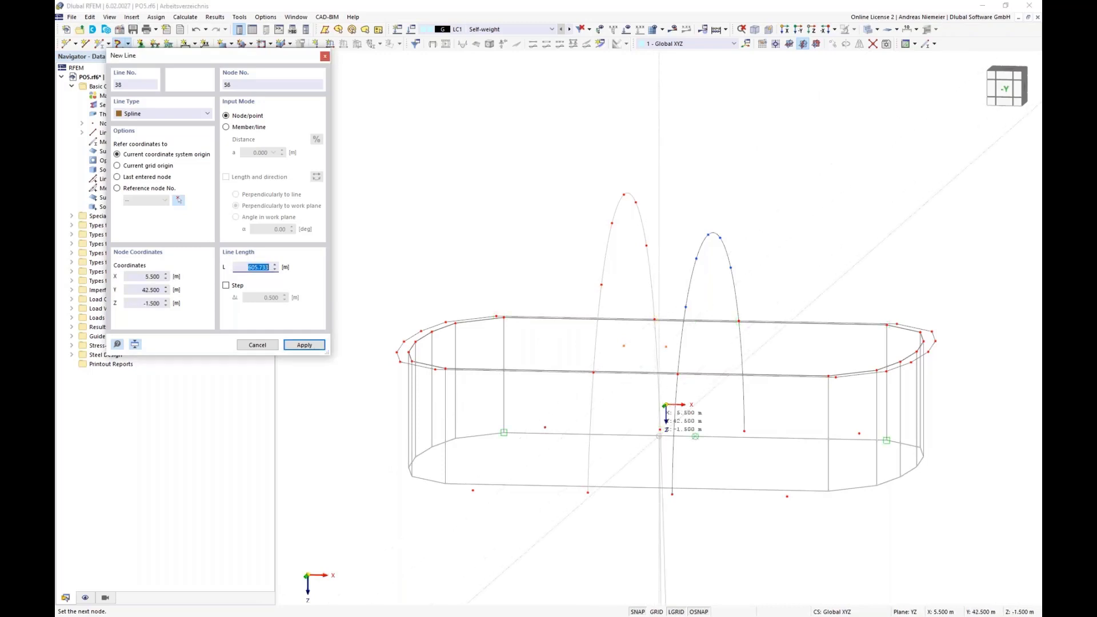
click(660, 430)
right_click(671, 503)
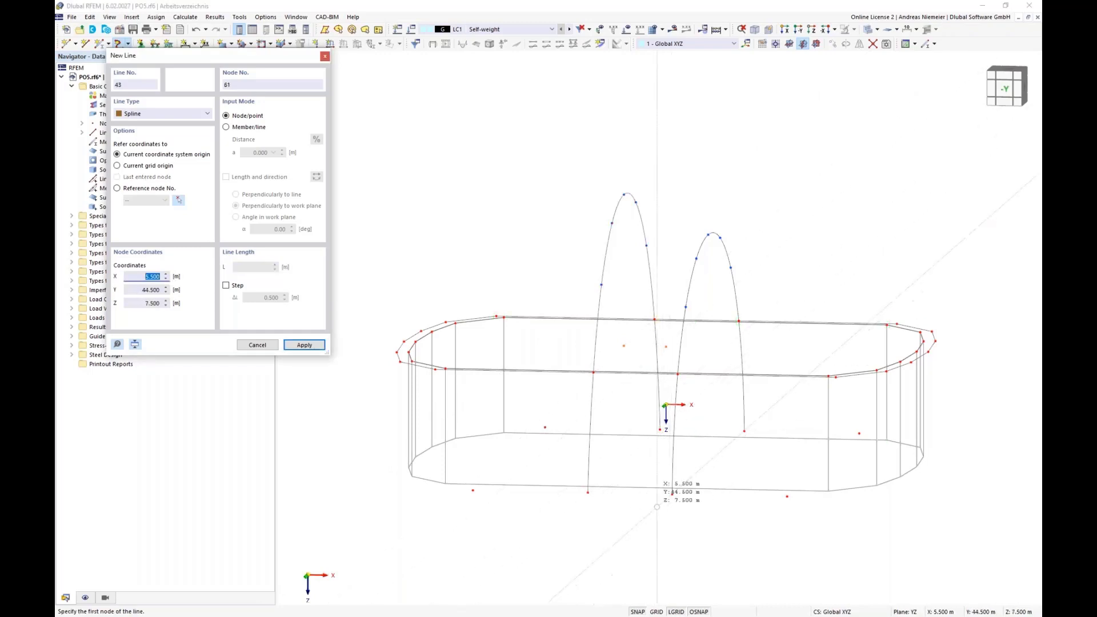
right_click(646, 508)
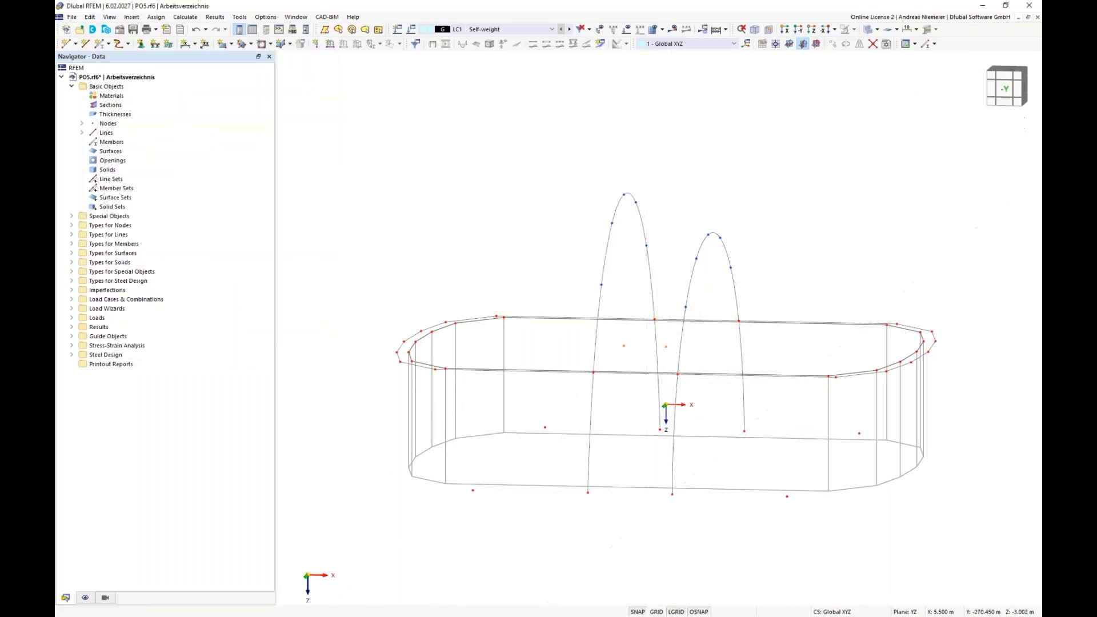
- Chamfer the arch at X 5.5 m without a copy by -20° about Y in direction X, with its ground node as point P
click(1027, 93)
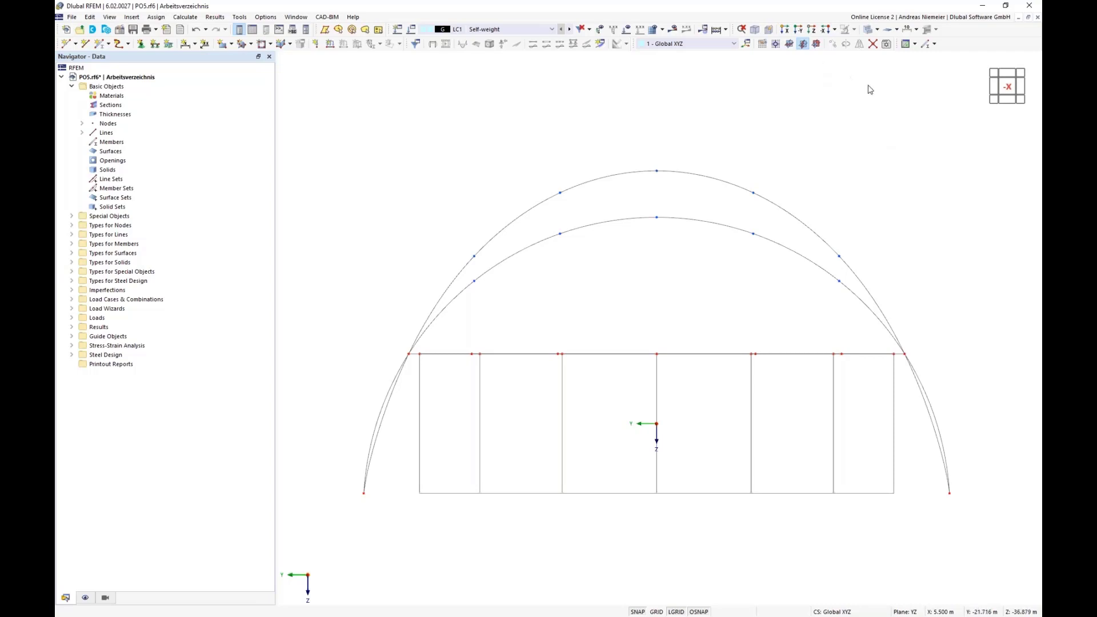
ctrl+middle_drag(690, 123, 756, 122)
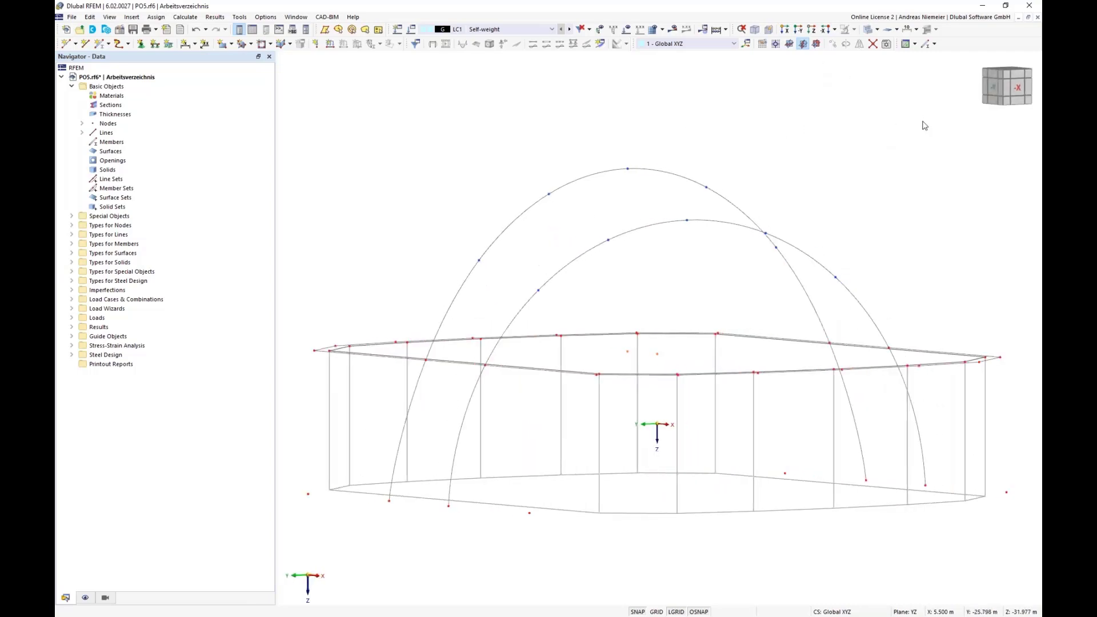
click(992, 89)
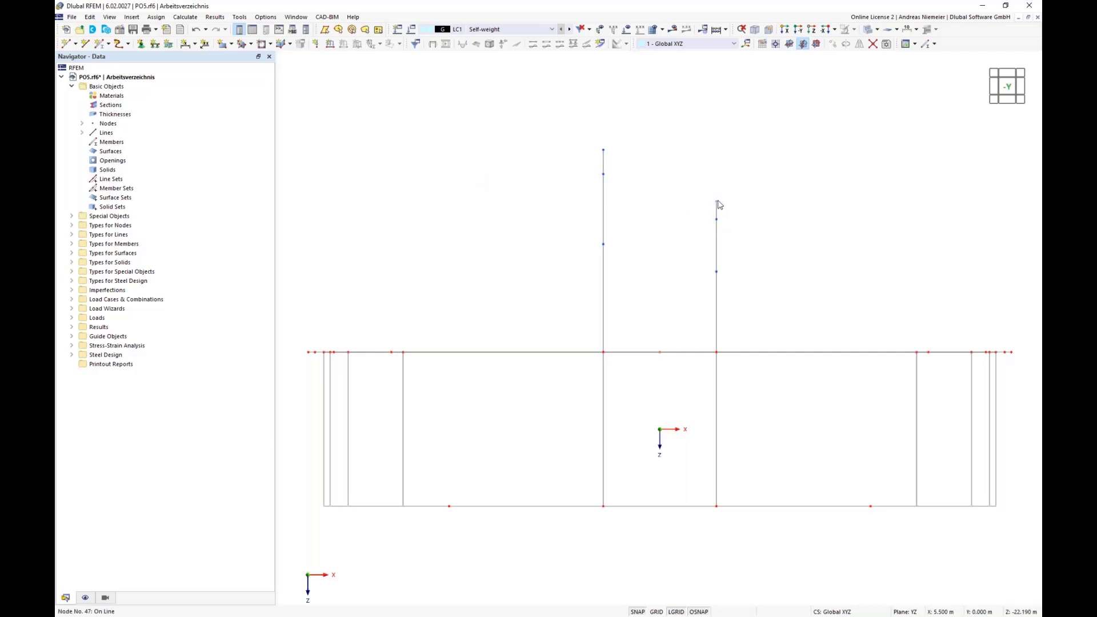
drag(715, 202, 707, 201)
scroll(432, 266, down, 1)
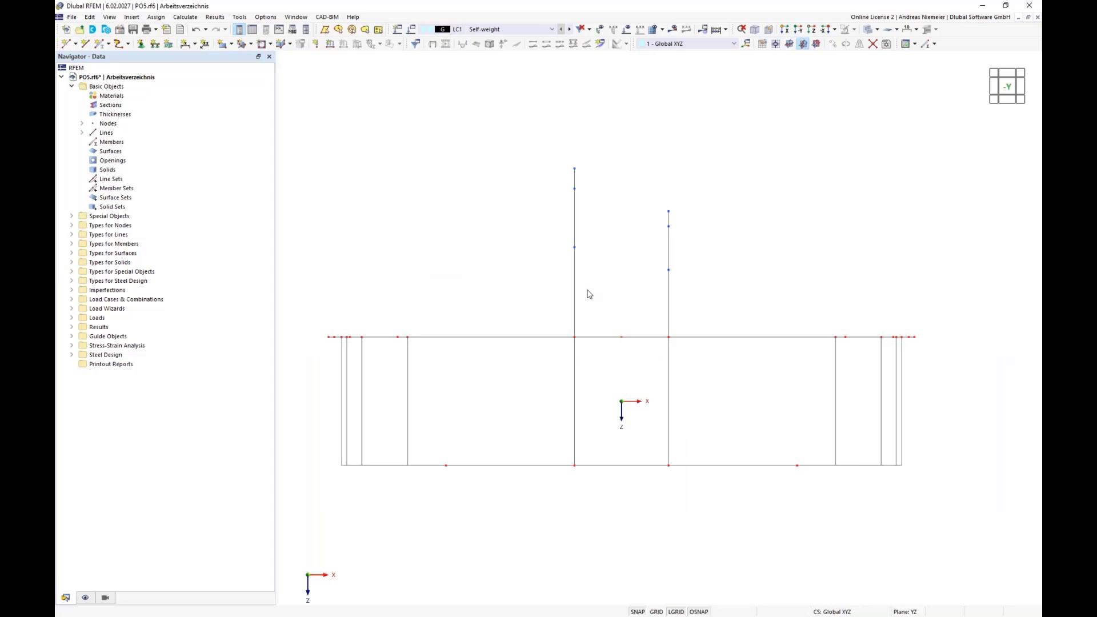
drag(660, 180, 680, 489)
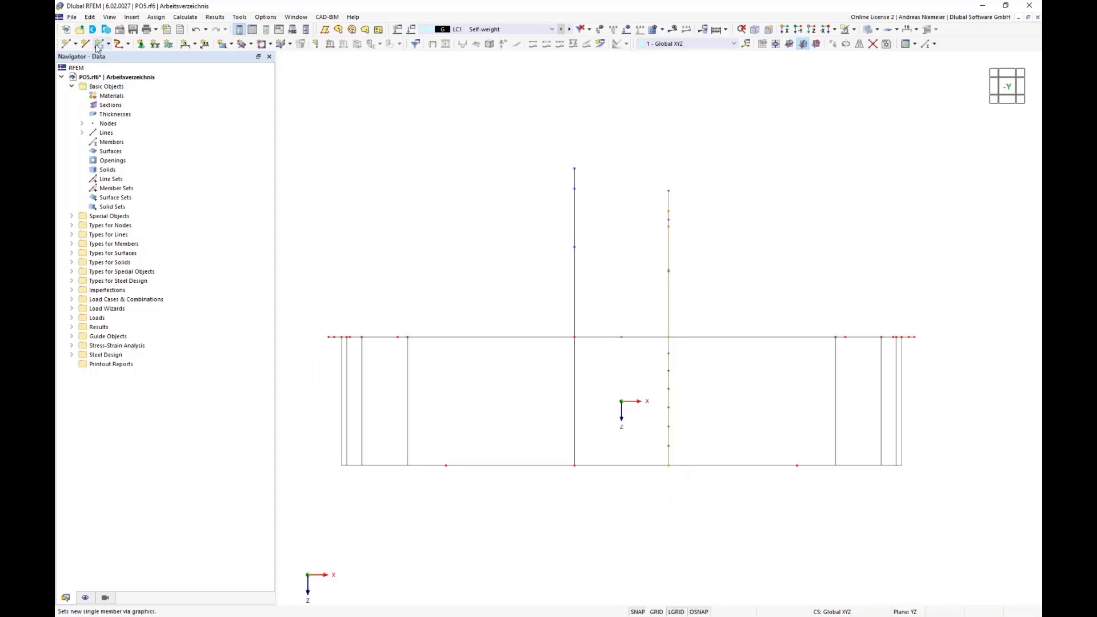
click(90, 17)
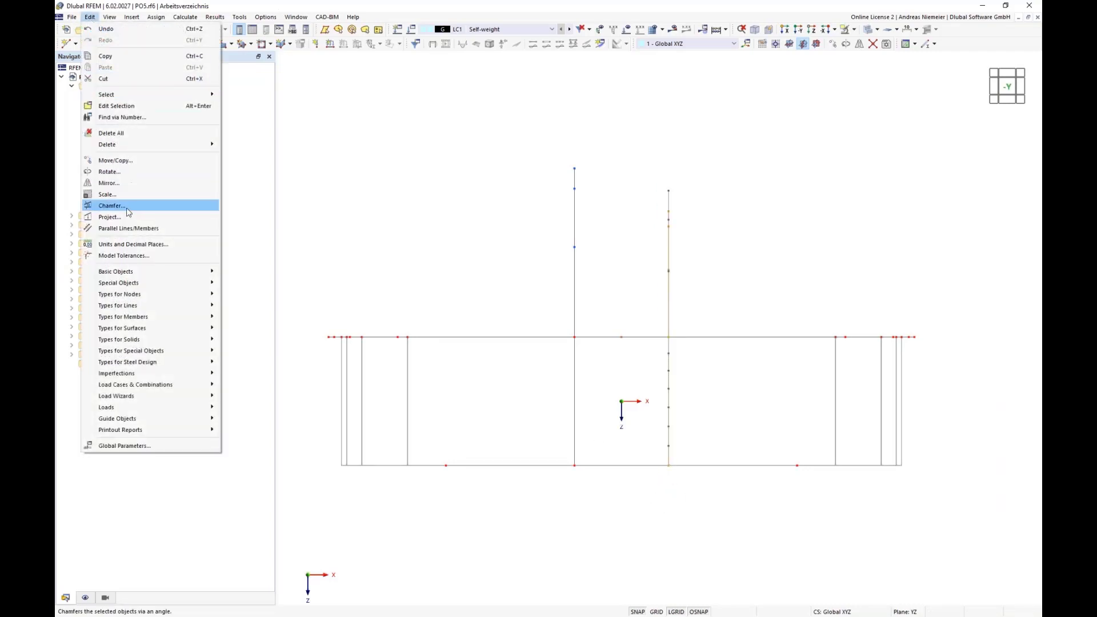
click(112, 206)
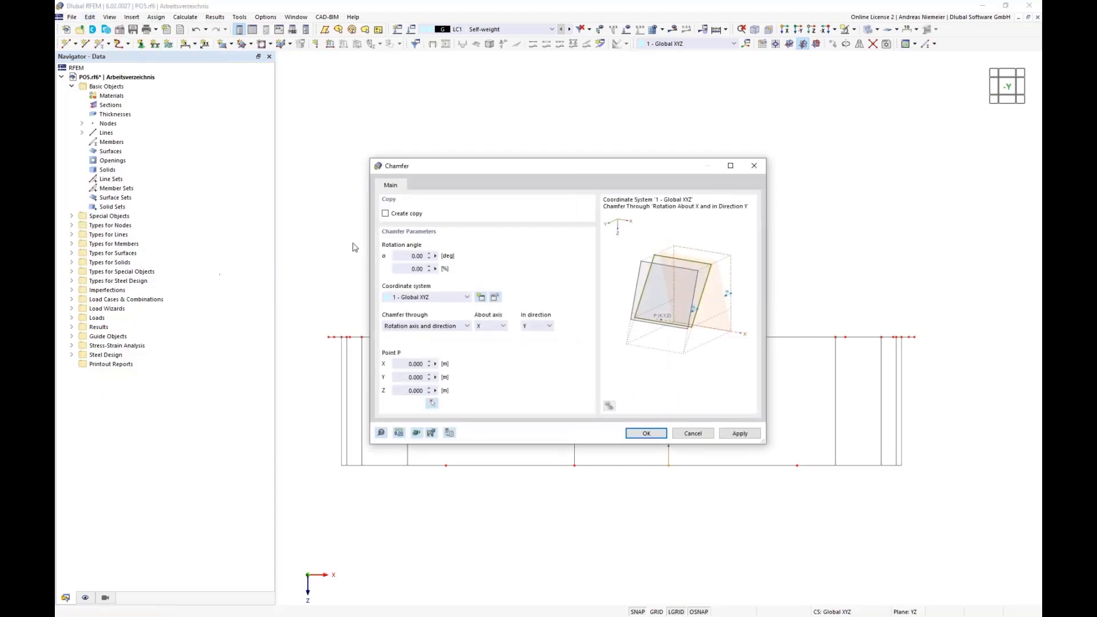
click(410, 257)
click(488, 325)
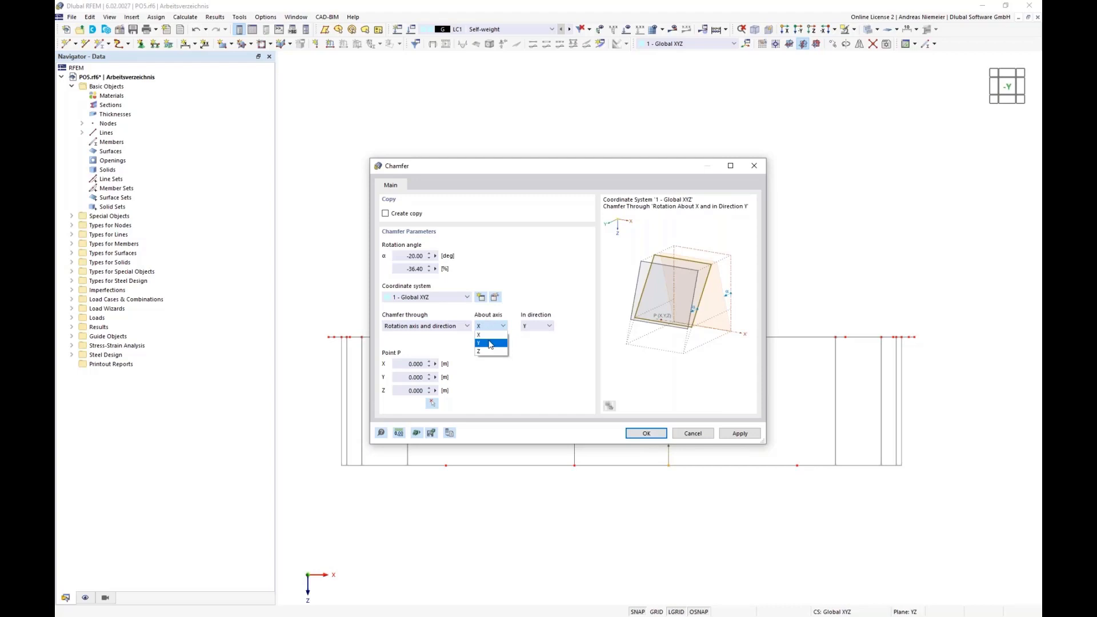
click(489, 344)
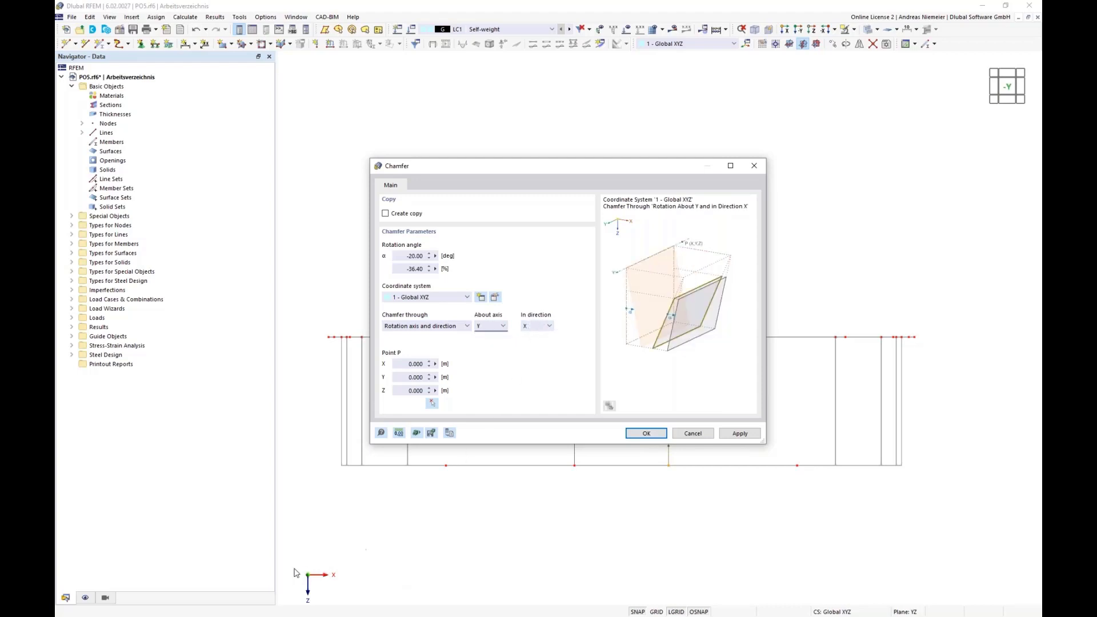
click(433, 403)
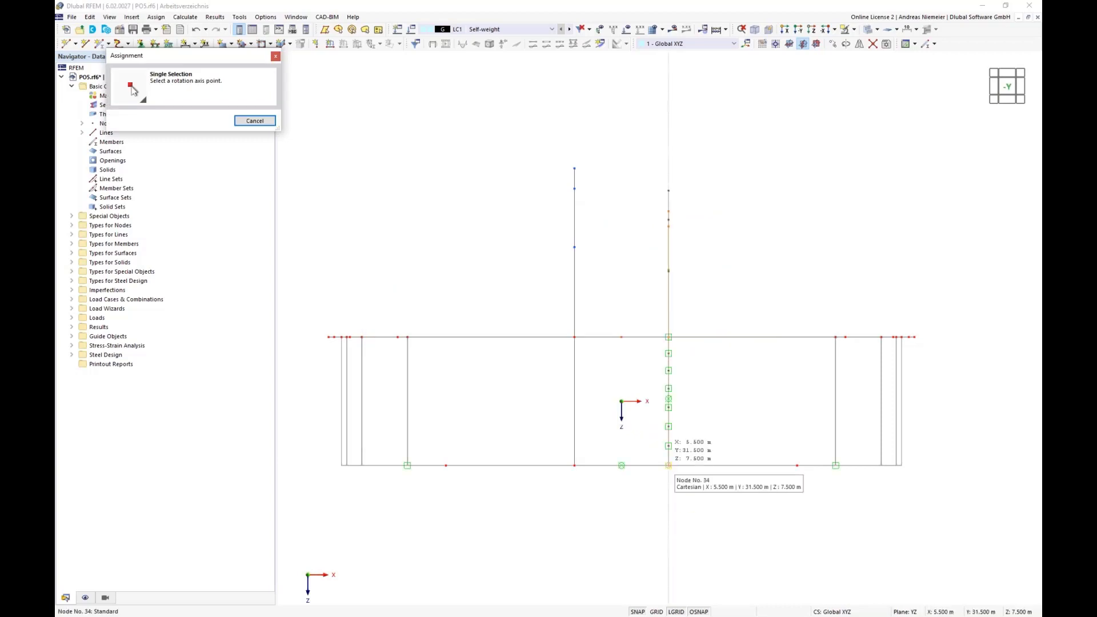
click(668, 465)
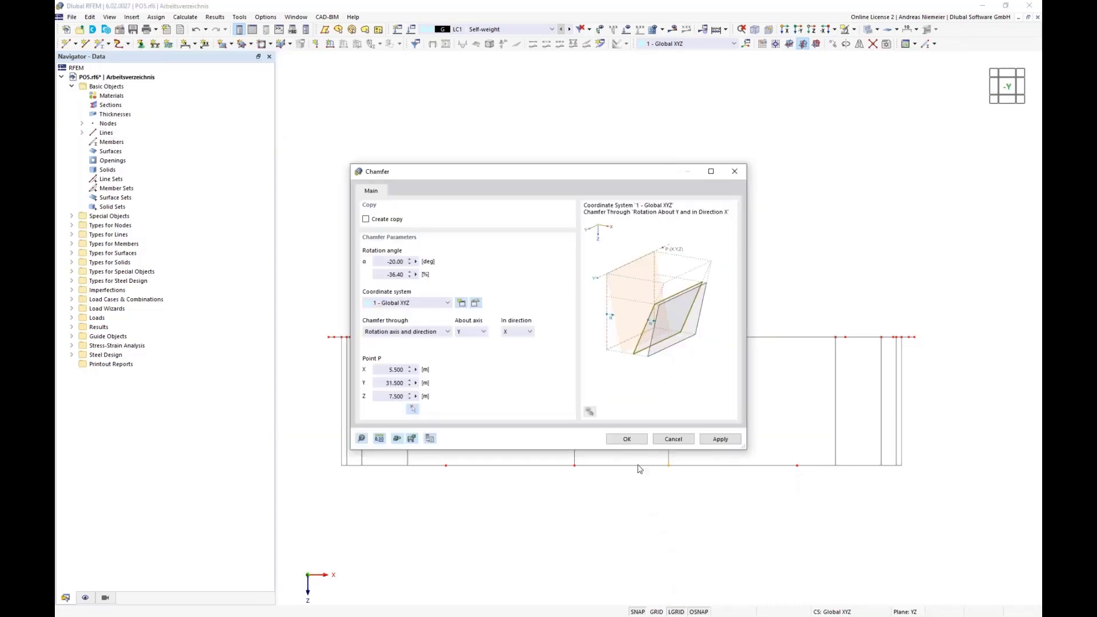
click(627, 439)
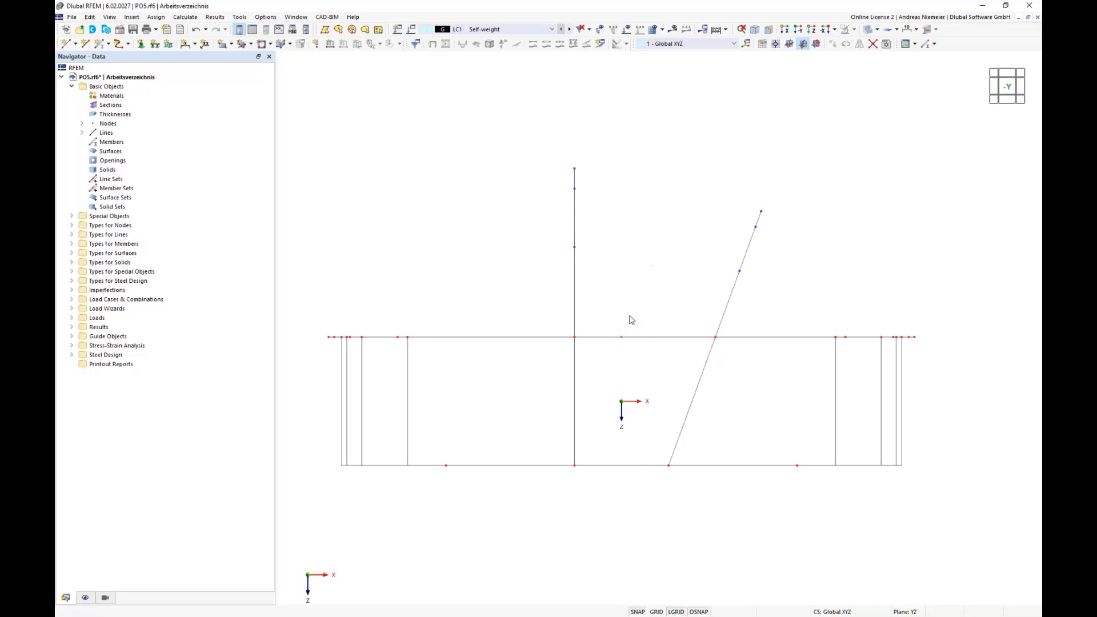
- Chamfer the taller arch at X -5.5 m without a copy by 20° about Y in direction X, with its ground node as point P
drag(535, 132, 588, 508)
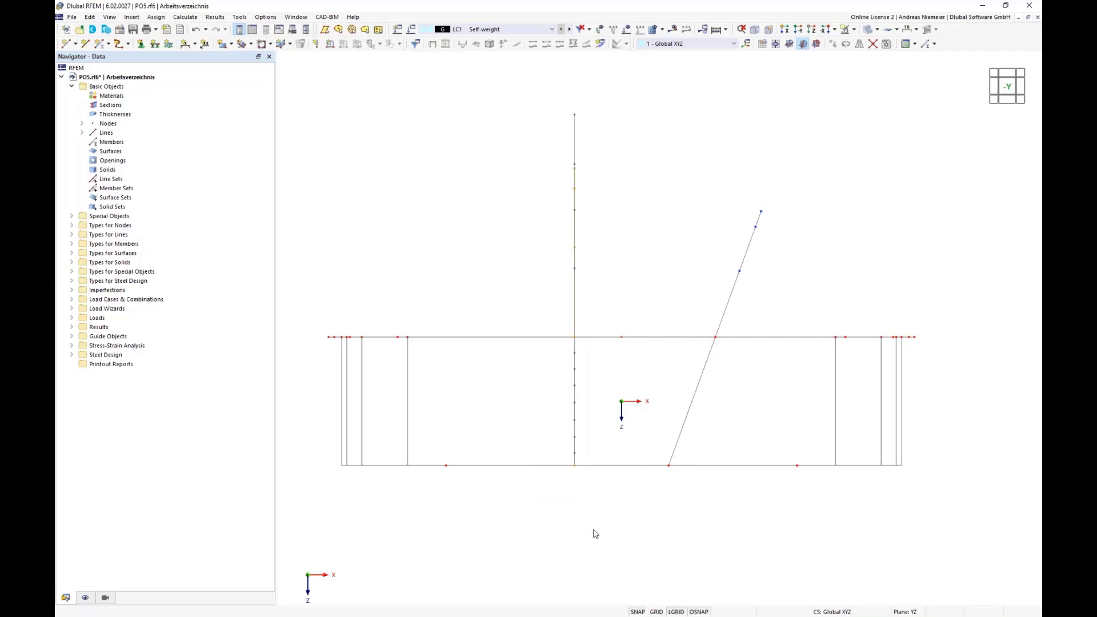
click(90, 17)
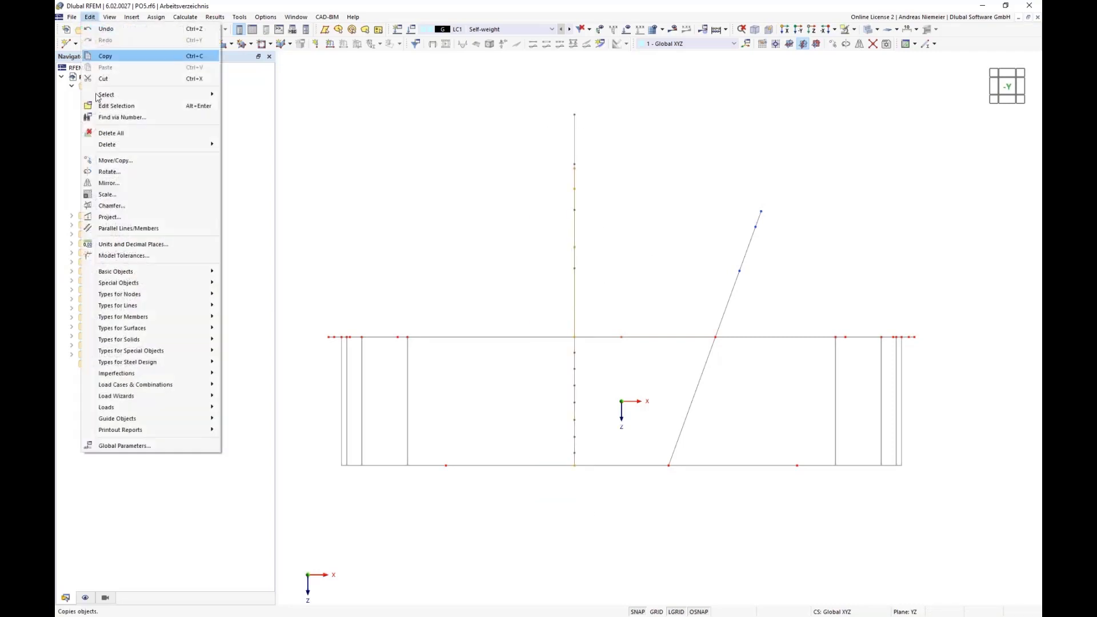
click(121, 204)
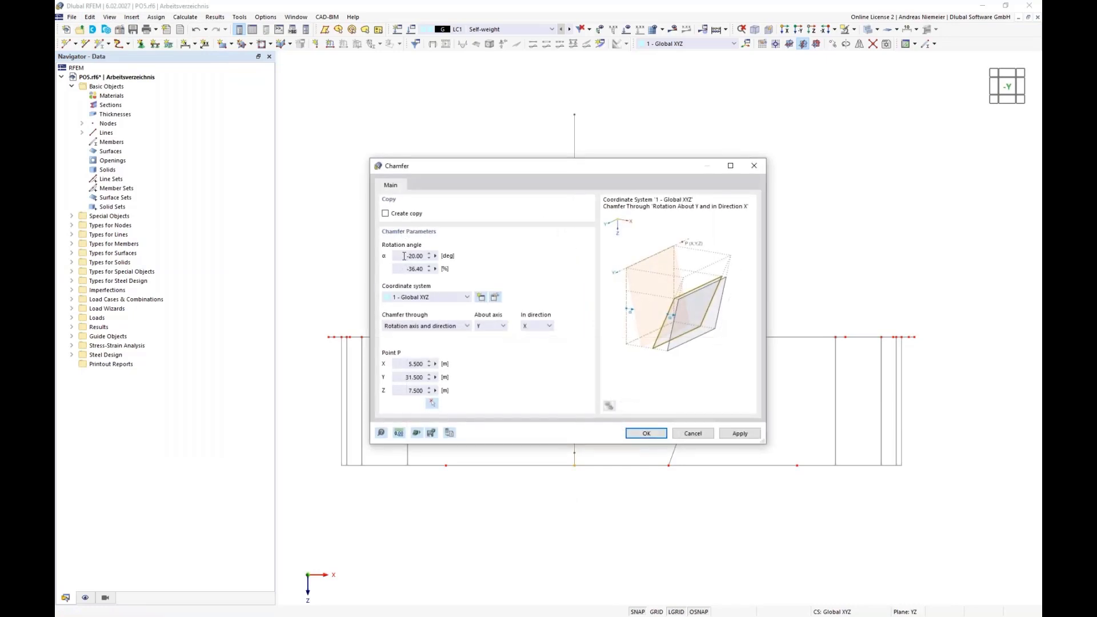
click(404, 256)
key(Delete)
click(432, 403)
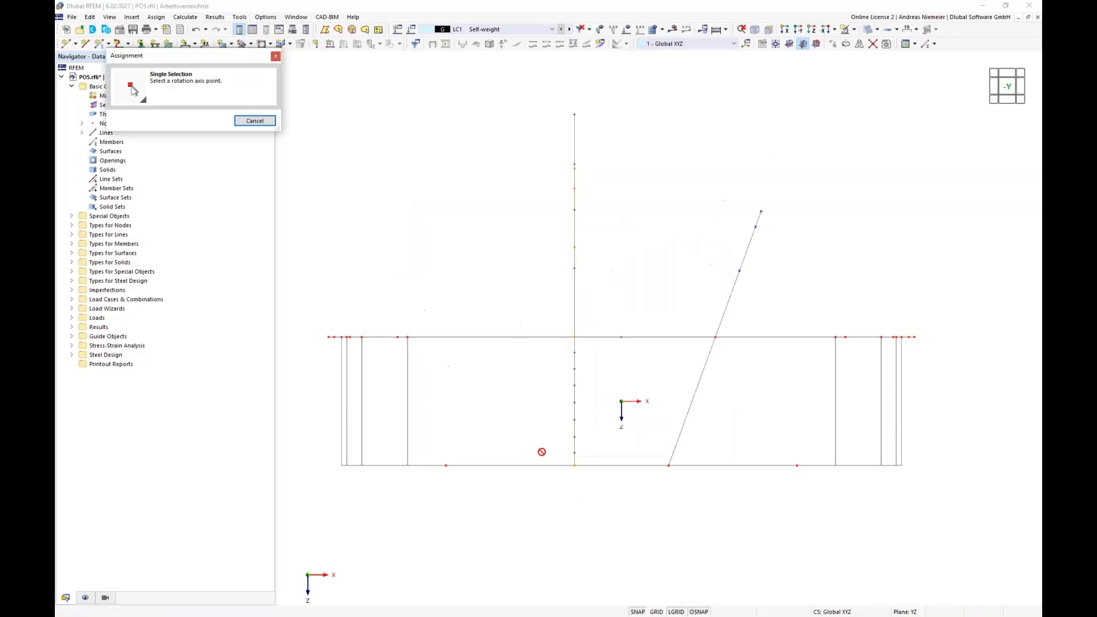
click(574, 465)
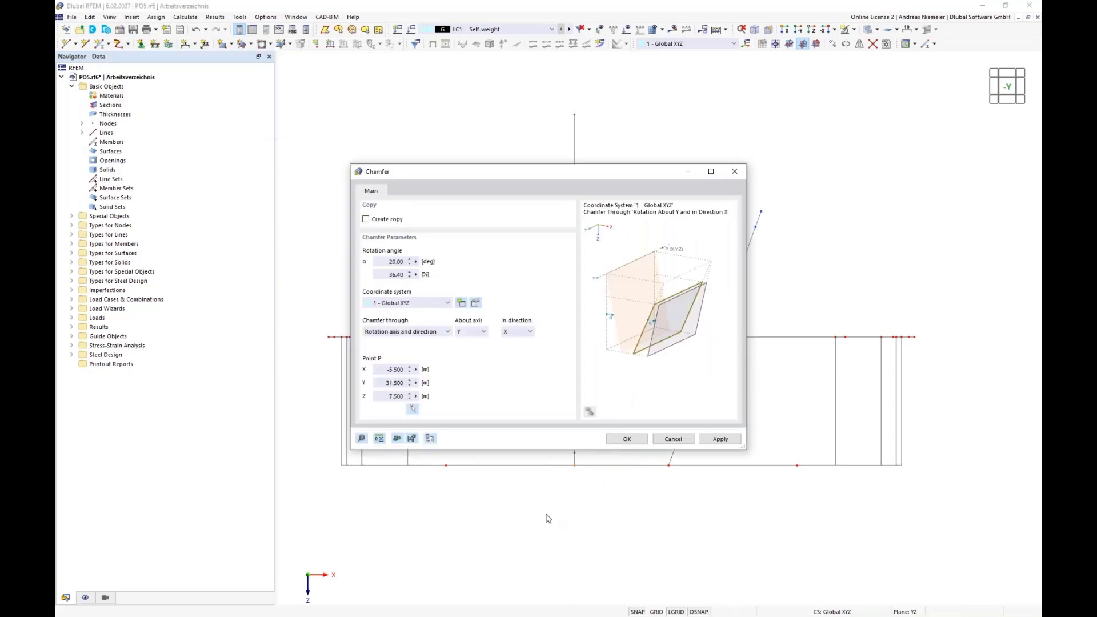
click(627, 440)
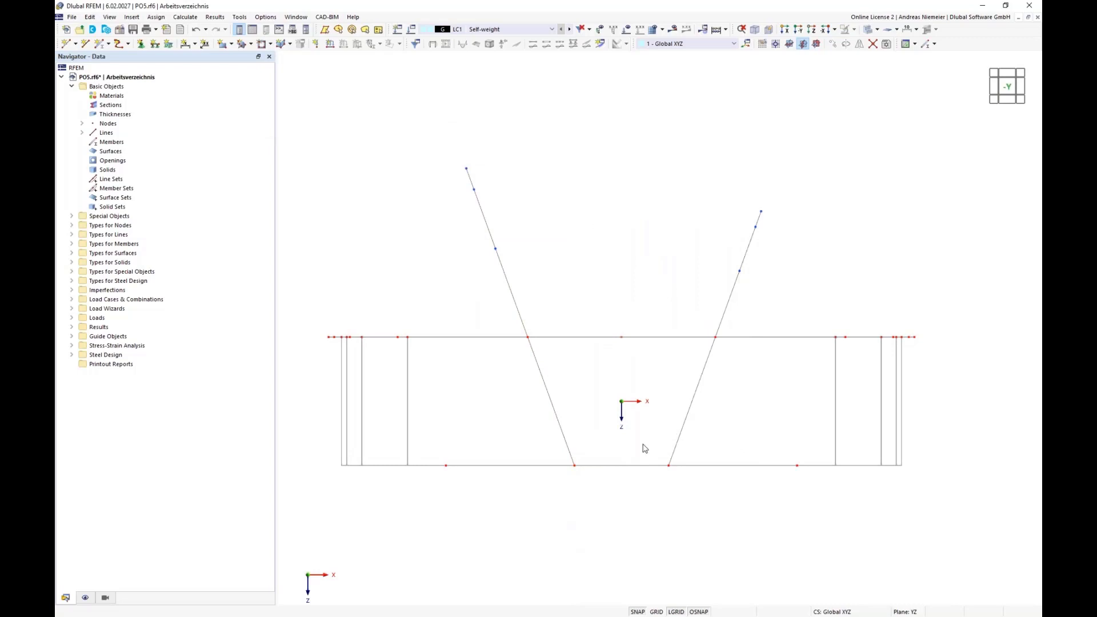
- Copy the inclined lower arch from its ground node at X 5.5 m to the outer ground node on the positive X side
ctrl+middle_drag(840, 268, 809, 290)
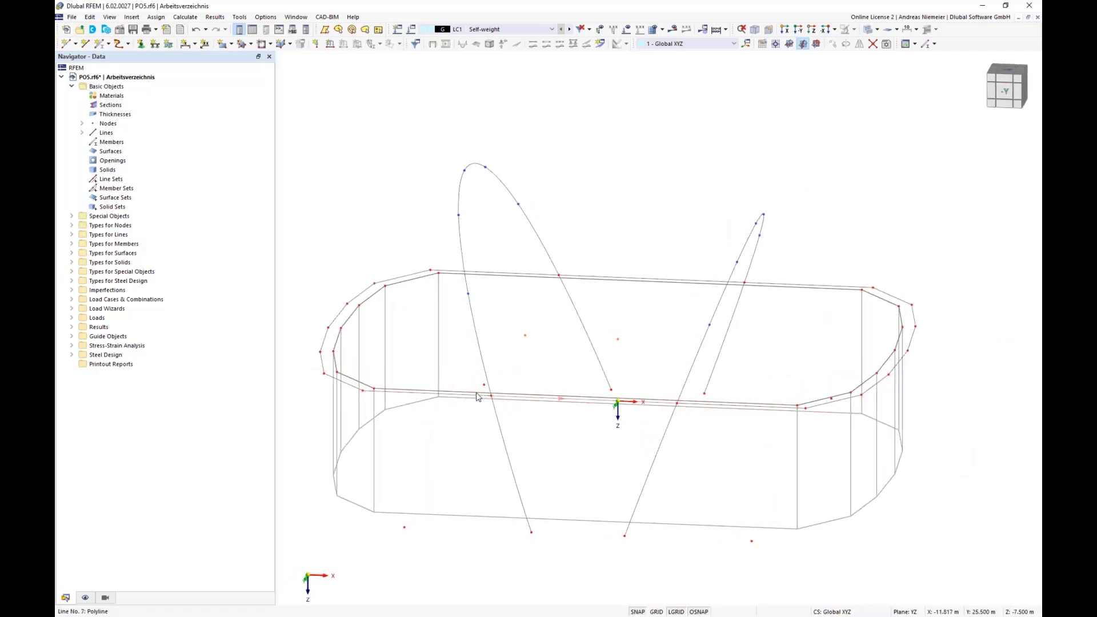
scroll(600, 276, down, 1)
ctrl+middle_drag(679, 512, 695, 477)
drag(645, 192, 742, 483)
ctrl+middle_drag(770, 492, 594, 481)
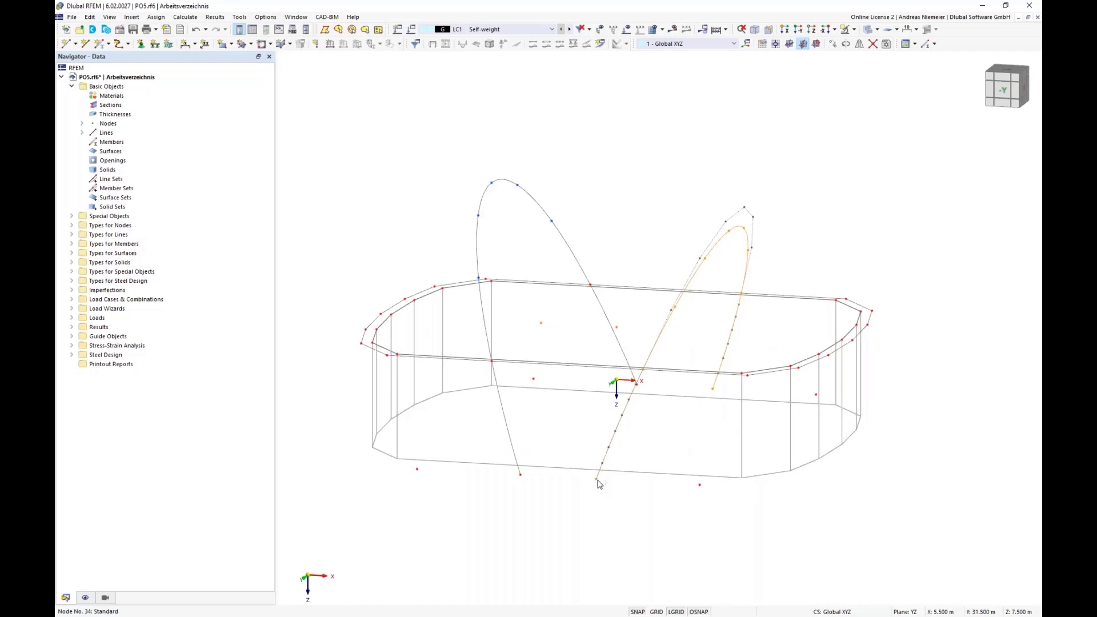
ctrl+drag(598, 481, 702, 497)
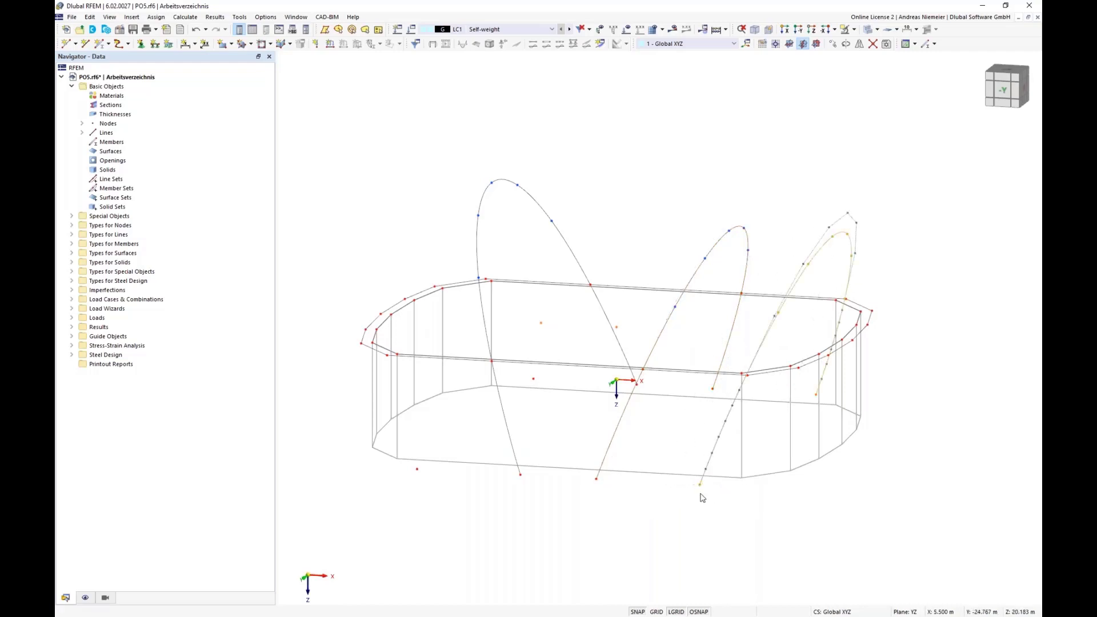
click(663, 532)
- Copy the inclined taller arch from its ground node at X -5.5 m to the outer ground node on the negative X side
ctrl+middle_drag(572, 510, 605, 502)
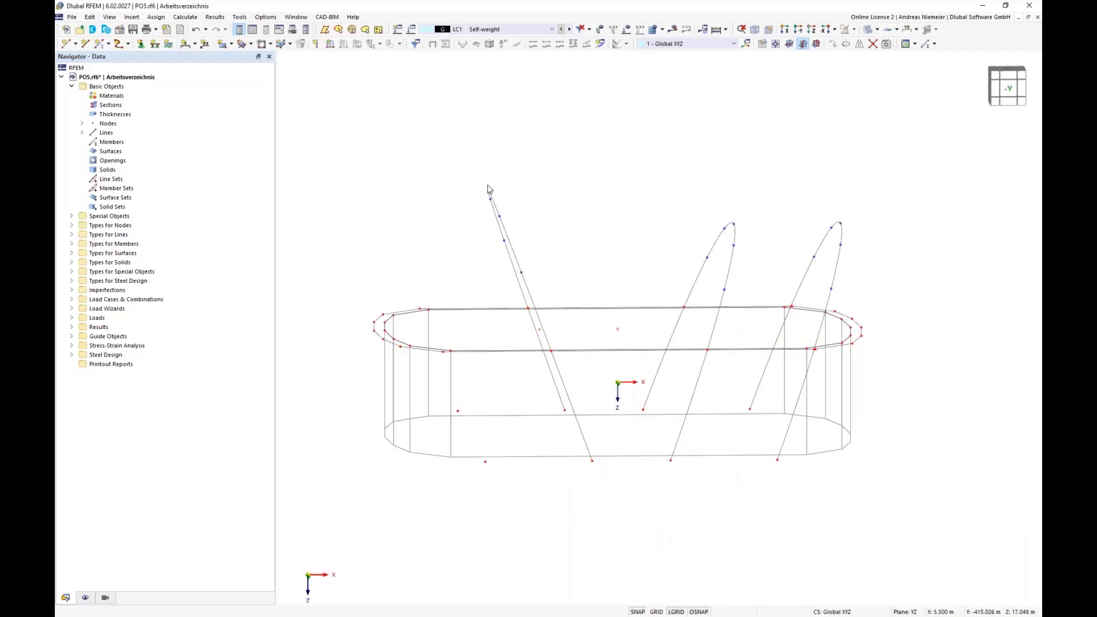
mouse_move(473, 169)
mouse_down()
mouse_move(548, 368)
mouse_move(551, 433)
mouse_move(460, 183)
mouse_up()
ctrl+middle_drag(566, 212, 558, 201)
drag(486, 172, 605, 495)
ctrl+middle_drag(605, 495, 541, 482)
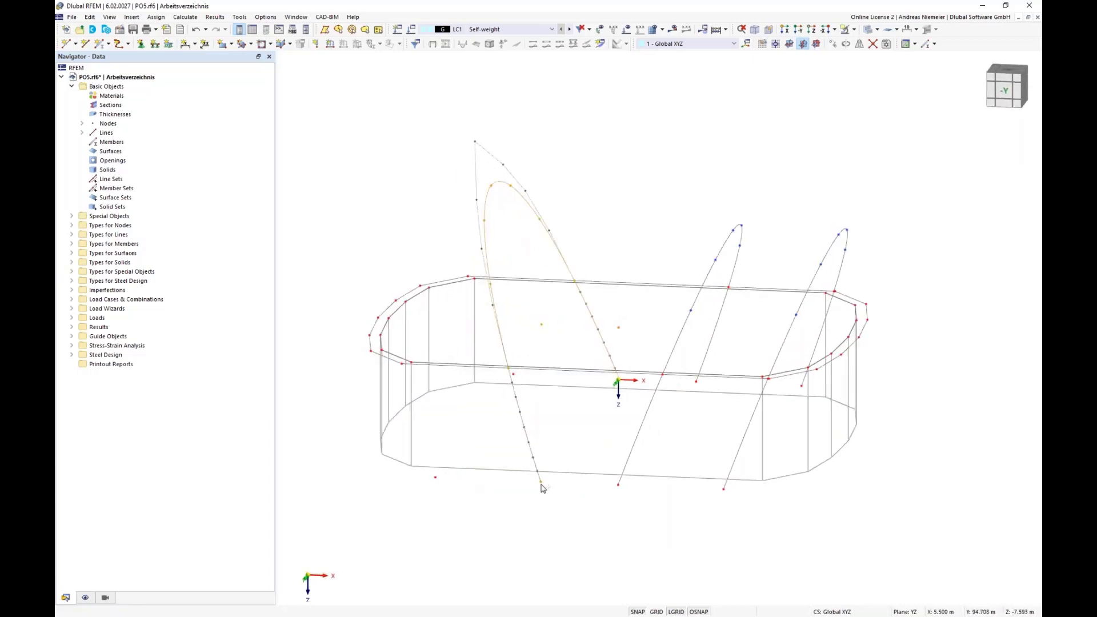
ctrl+drag(541, 481, 437, 481)
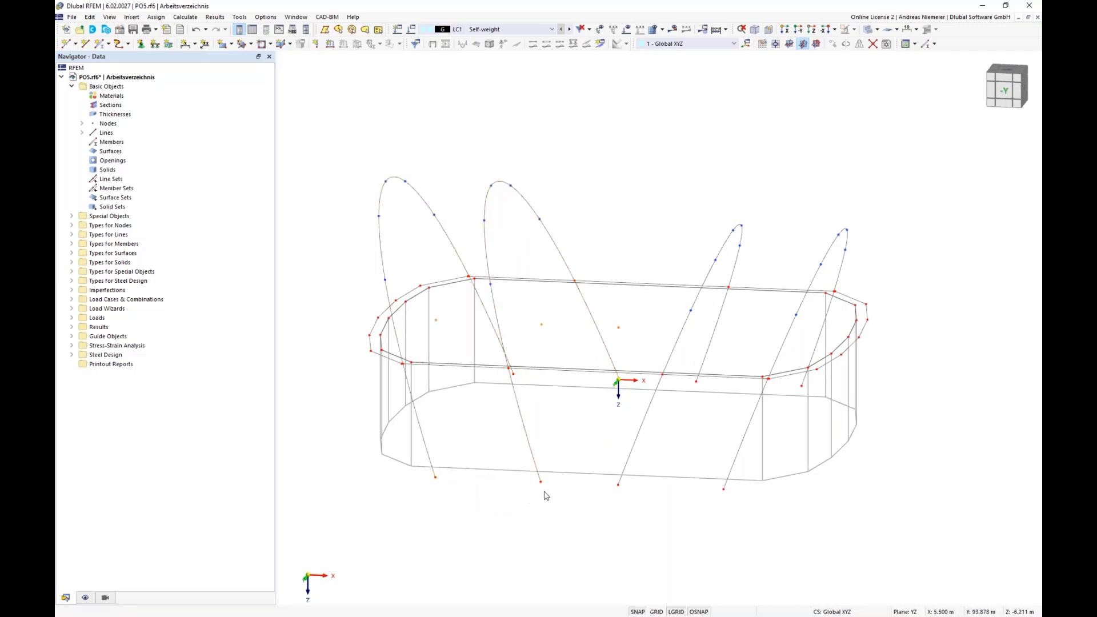
ctrl+middle_drag(546, 494, 545, 466)
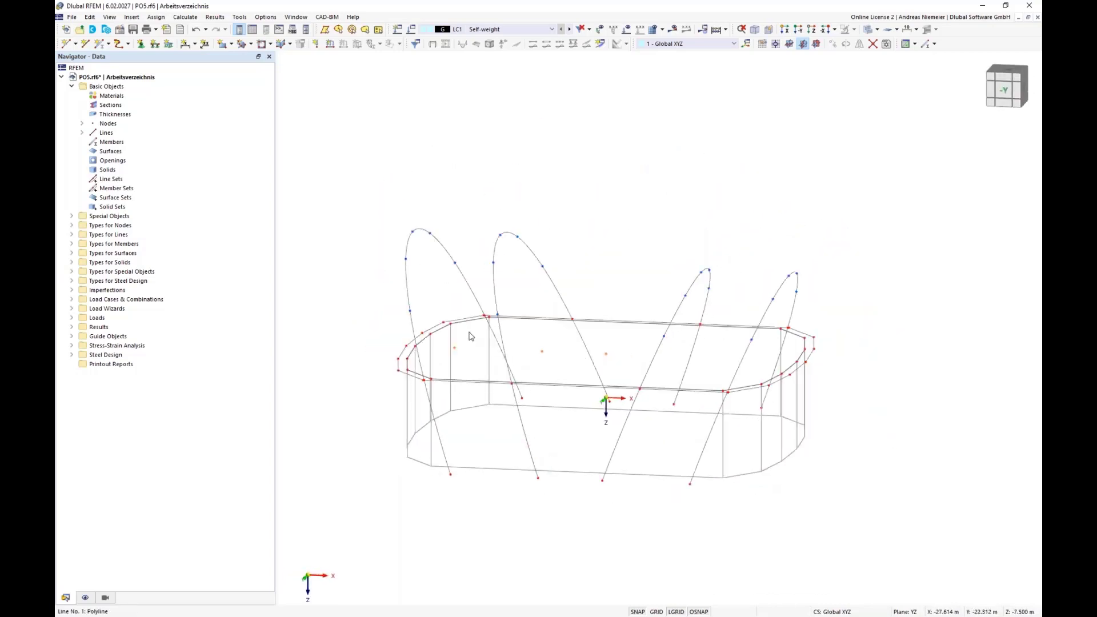
- Move the two roof outline corner nodes at the negative X end onto the adjacent intersection nodes of the taller outer arch
scroll(485, 330, up, 4)
scroll(486, 327, up, 4)
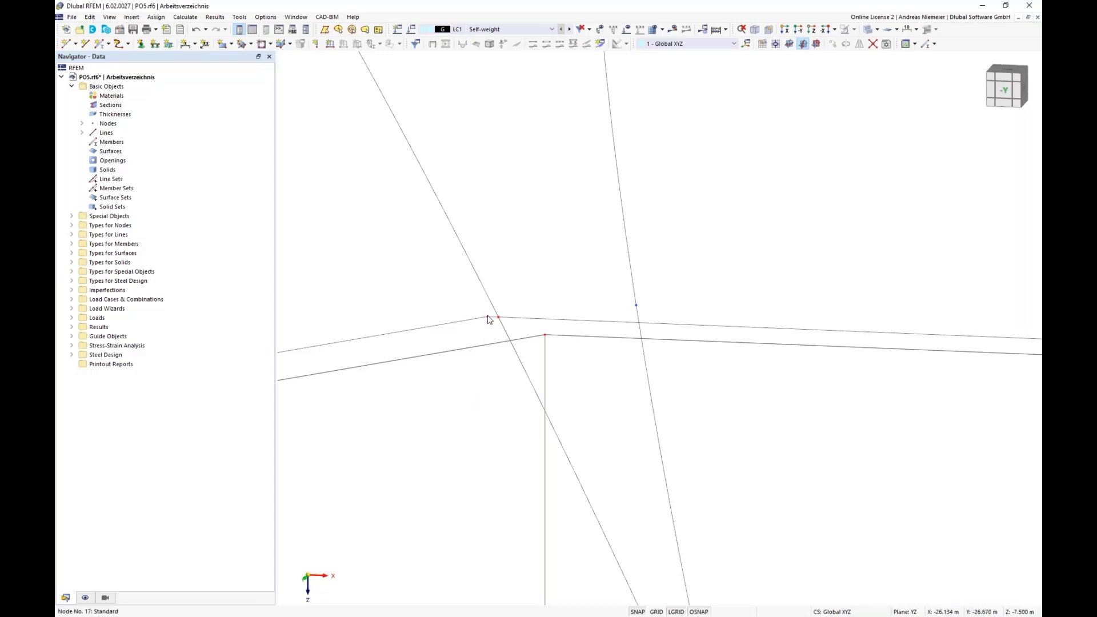
drag(490, 317, 499, 318)
scroll(528, 252, down, 5)
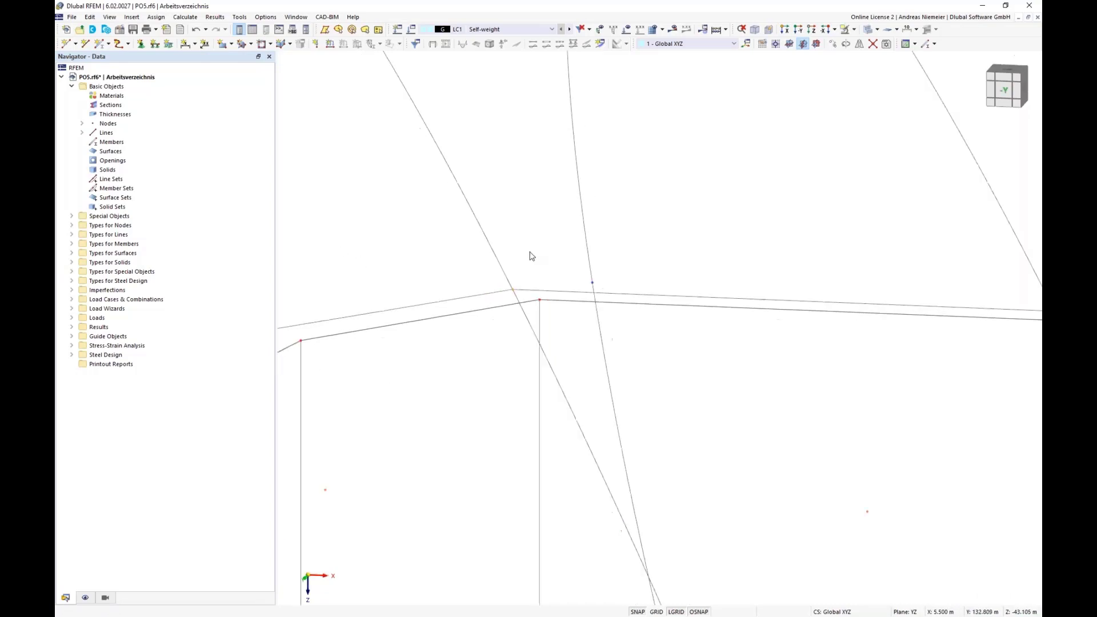
scroll(441, 354, up, 6)
scroll(409, 350, up, 1)
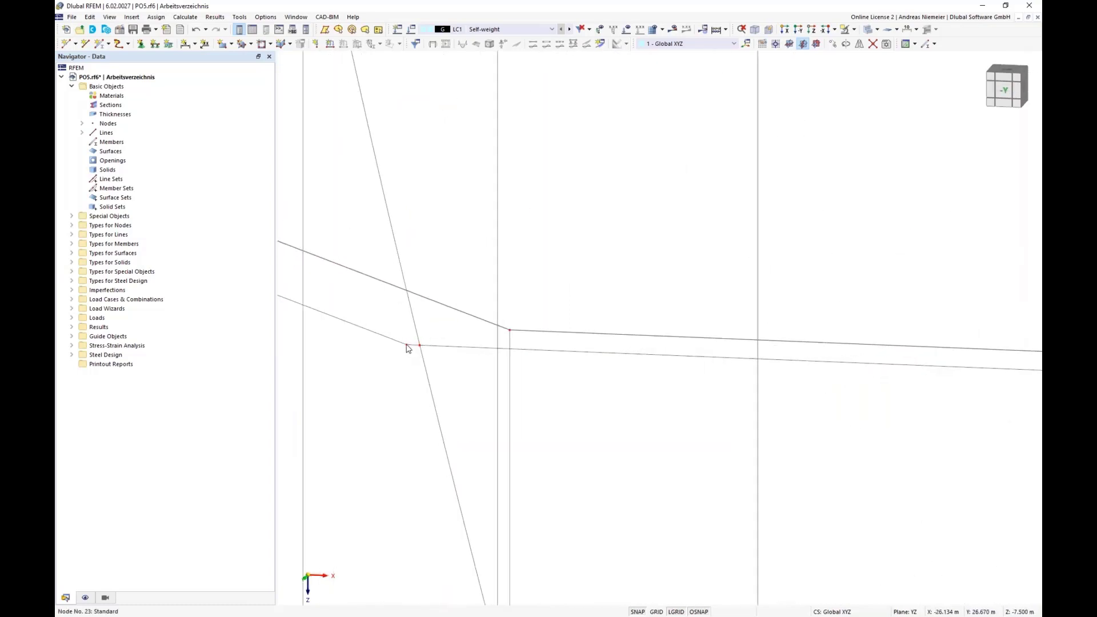
scroll(421, 359, down, 5)
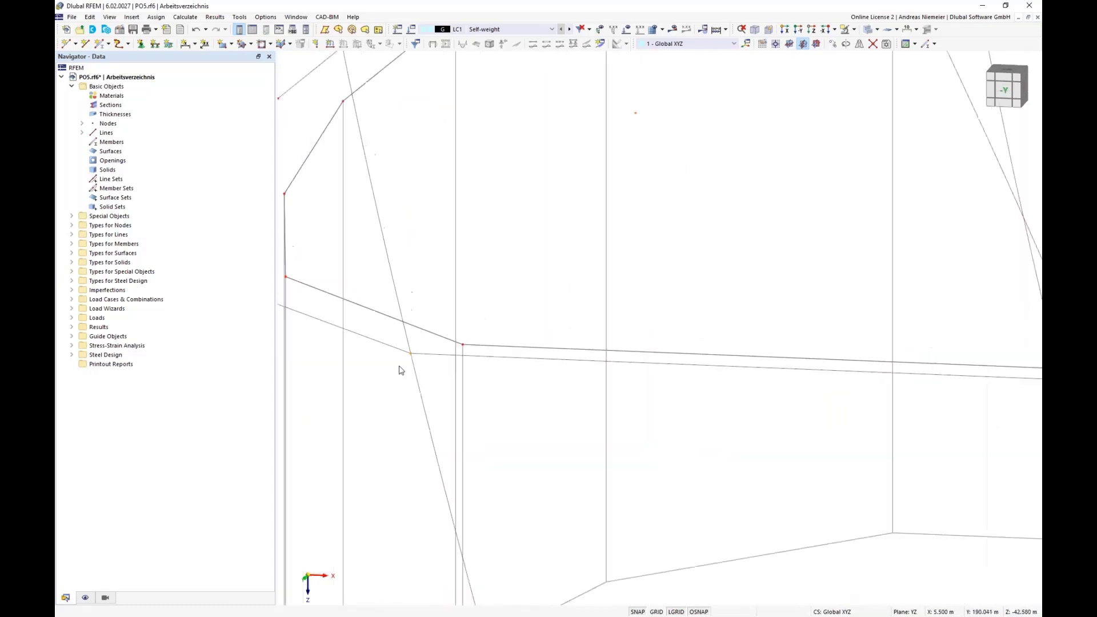
- Move the two roof outline corner nodes at the positive X end onto the adjacent intersection nodes of the lower outer arch
scroll(733, 398, up, 1)
scroll(733, 399, up, 4)
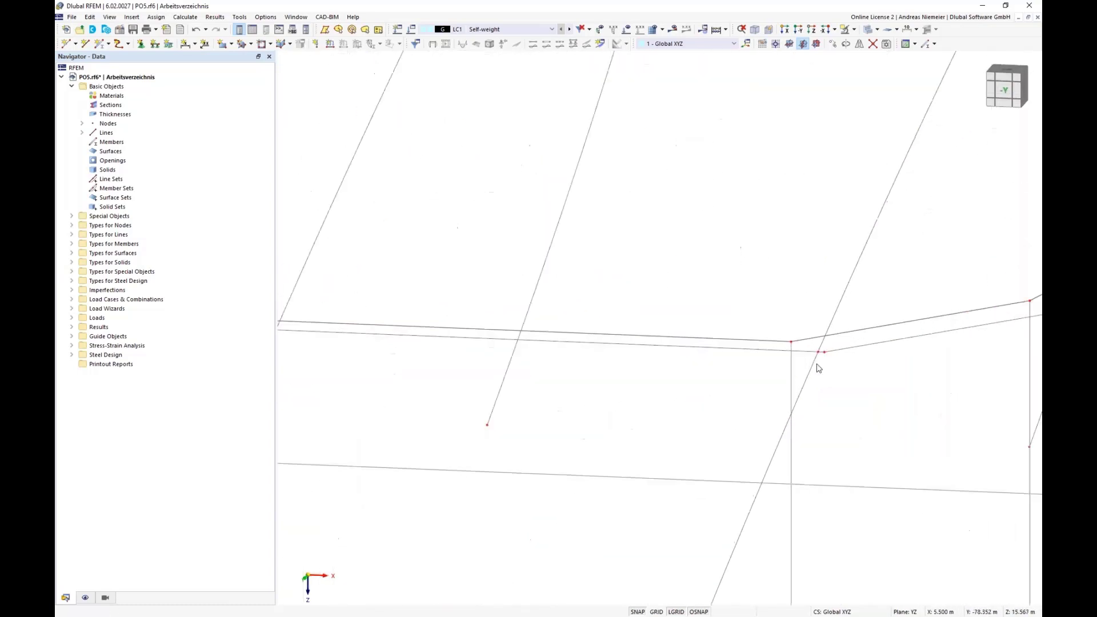
drag(826, 351, 821, 355)
scroll(766, 309, down, 5)
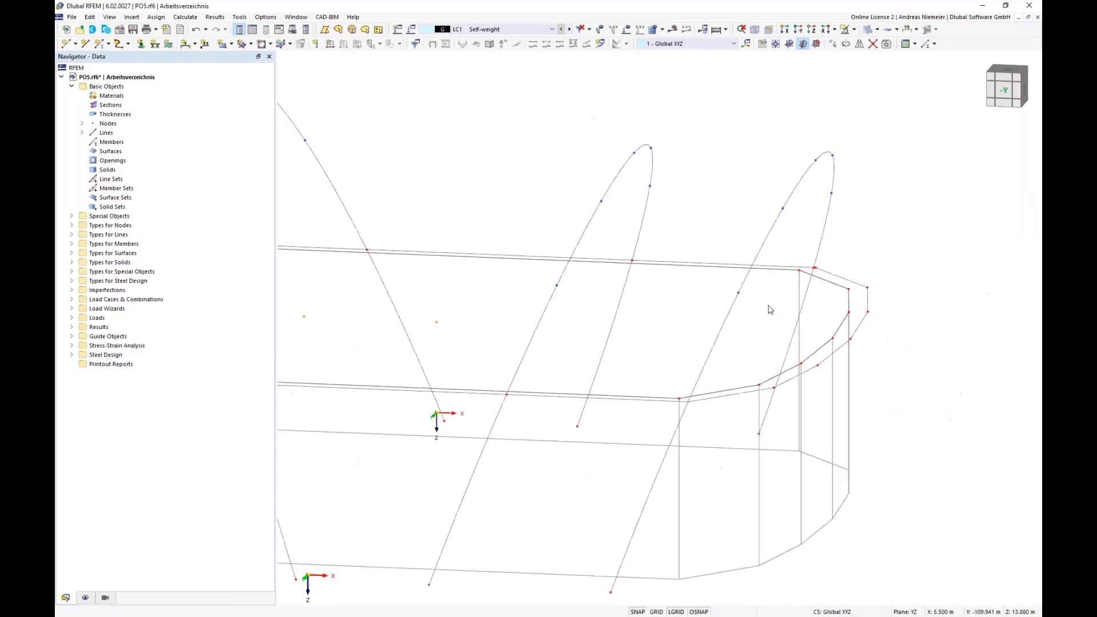
scroll(817, 275, up, 4)
scroll(828, 257, up, 1)
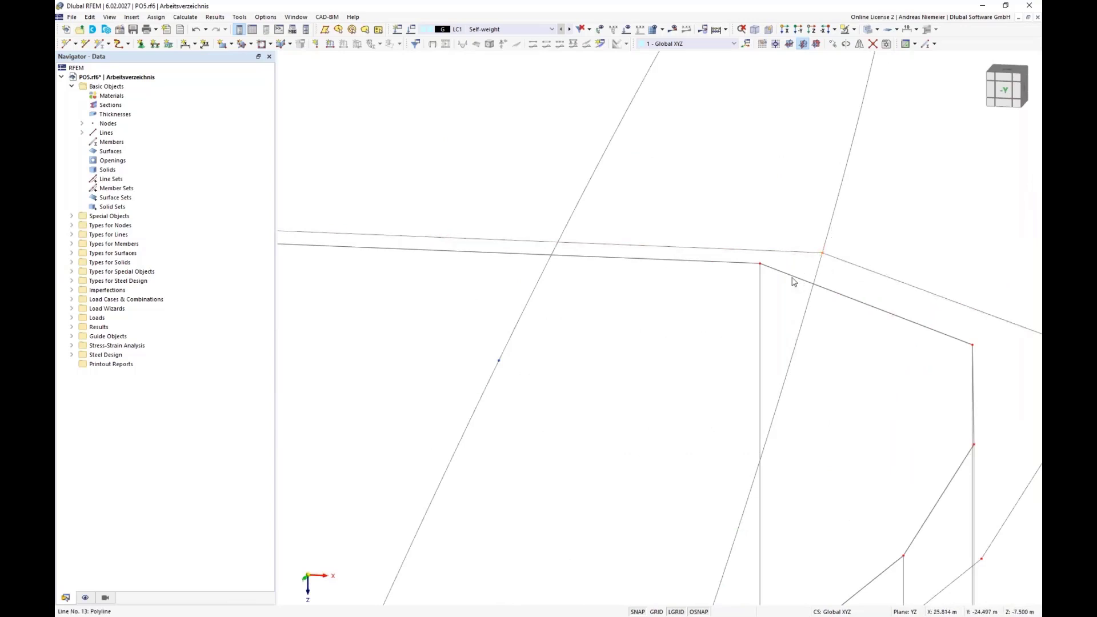
scroll(791, 278, down, 2)
scroll(743, 280, down, 3)
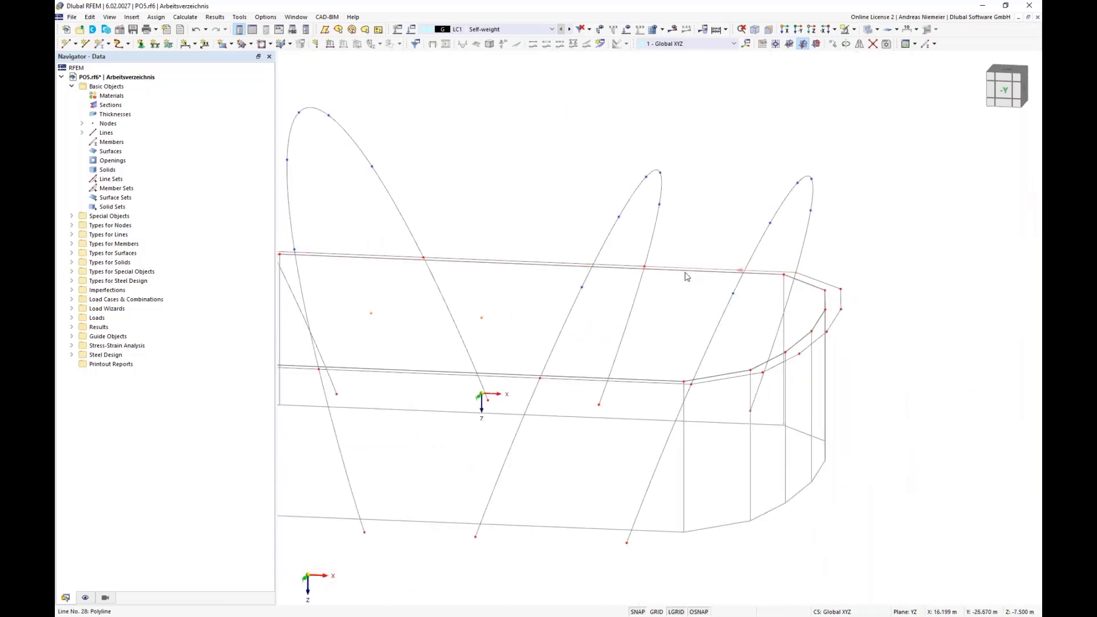
- Save the model with all four inclined arches in place
scroll(585, 332, down, 4)
ctrl+middle_drag(439, 403, 467, 406)
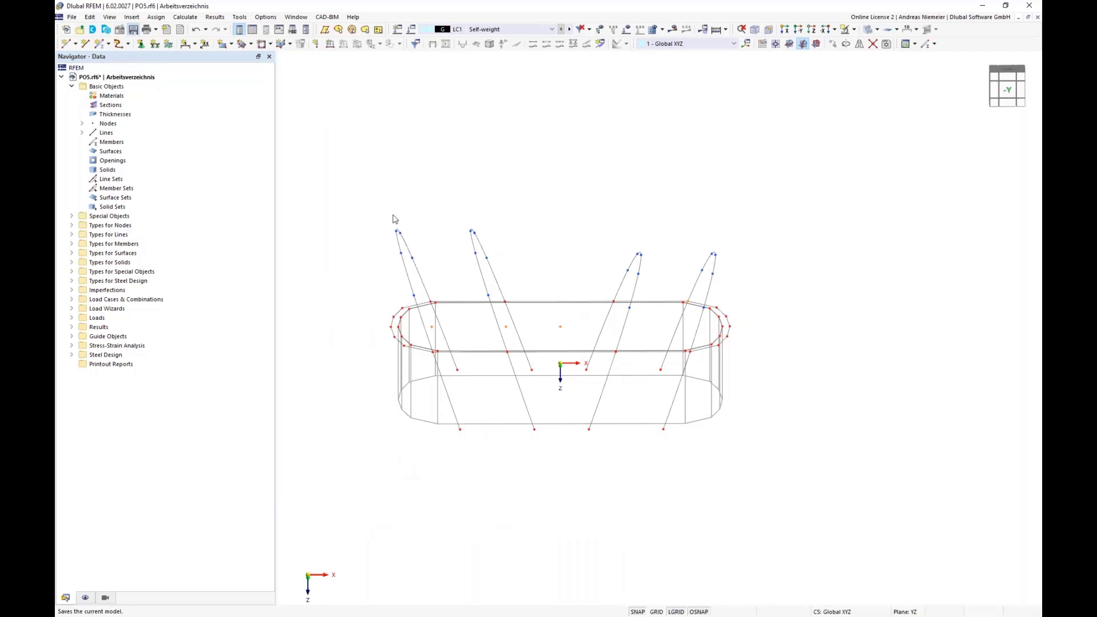
key(ctrl+s)
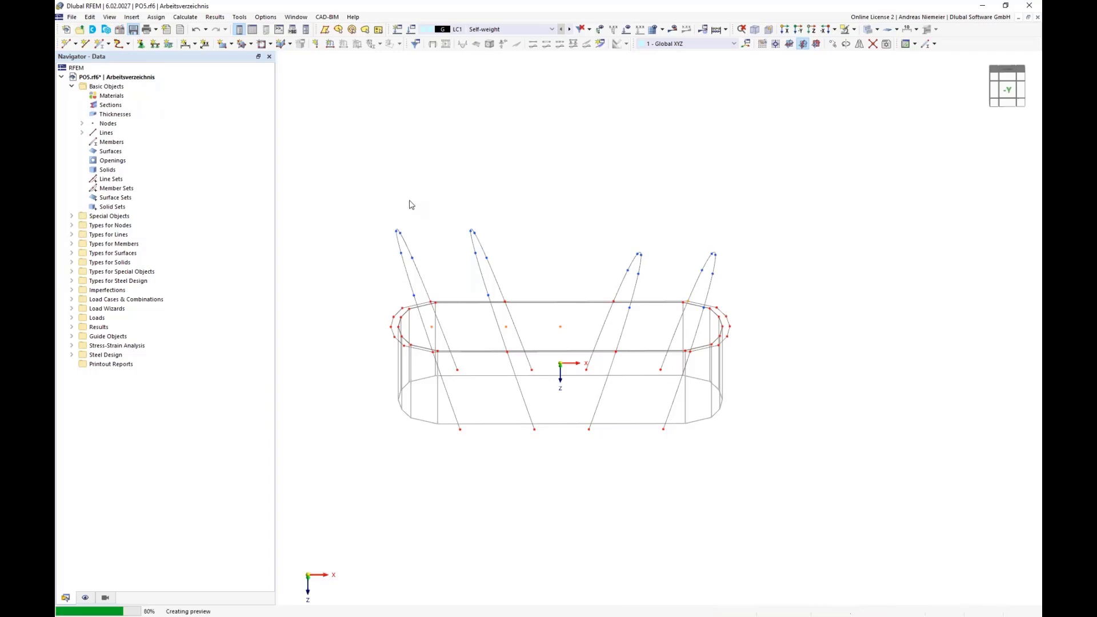
- Start a new quadrangle surface with Membrane stiffness and create a new thickness for it
click(250, 44)
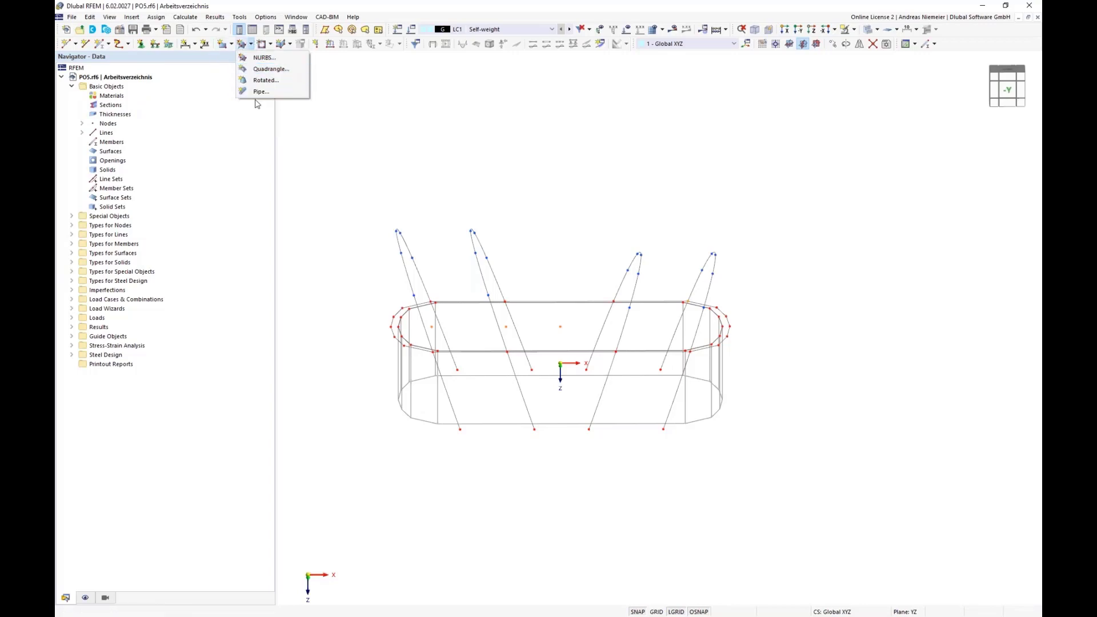
click(264, 71)
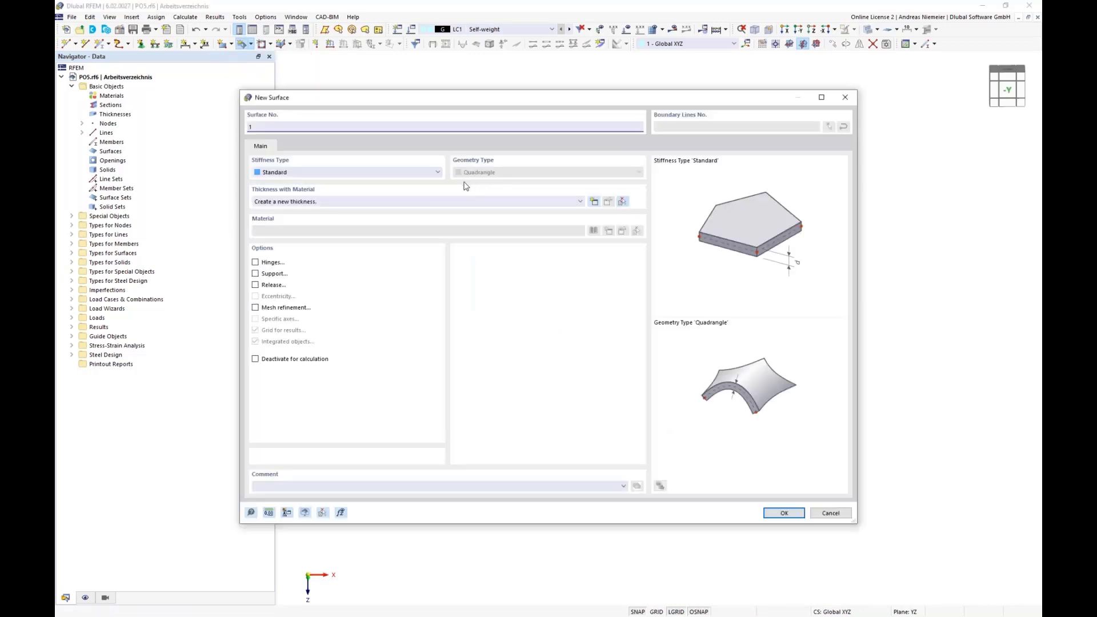
click(324, 173)
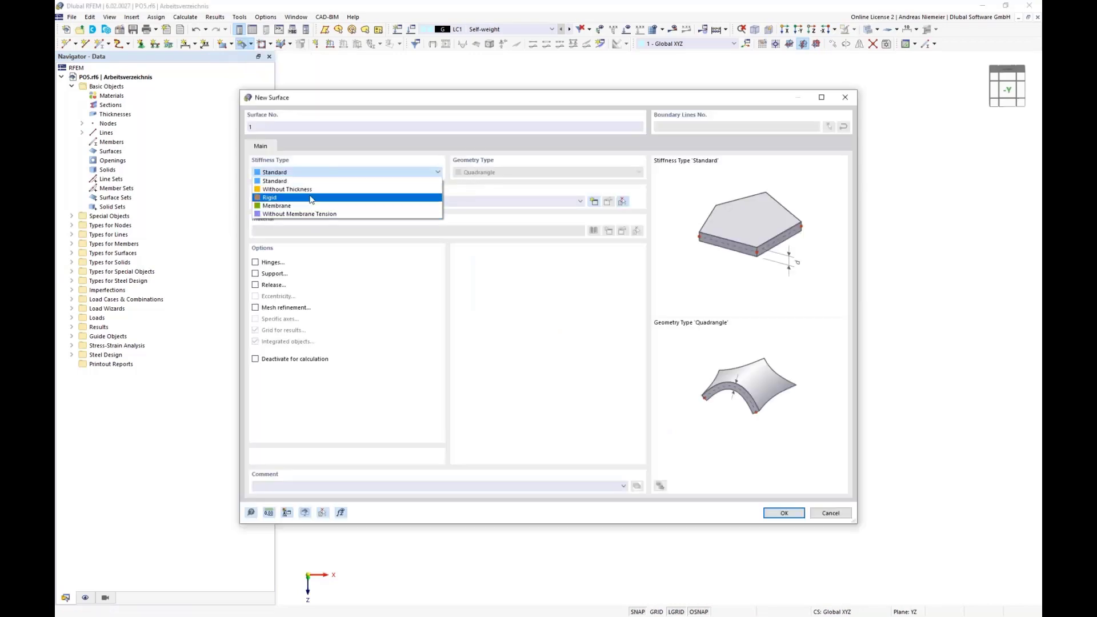
click(280, 206)
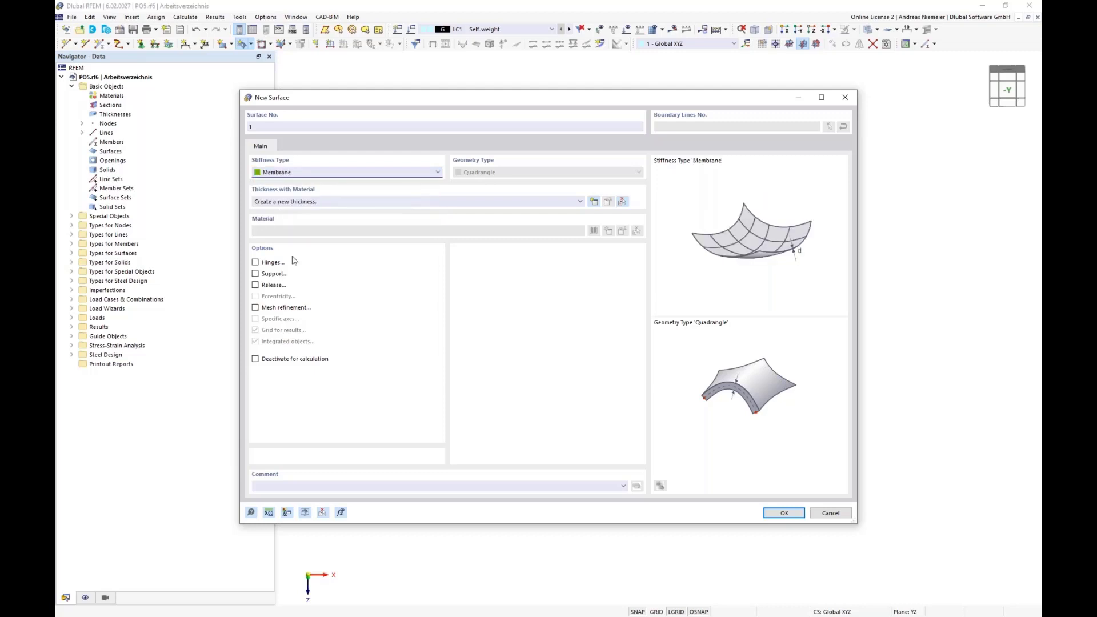
click(593, 205)
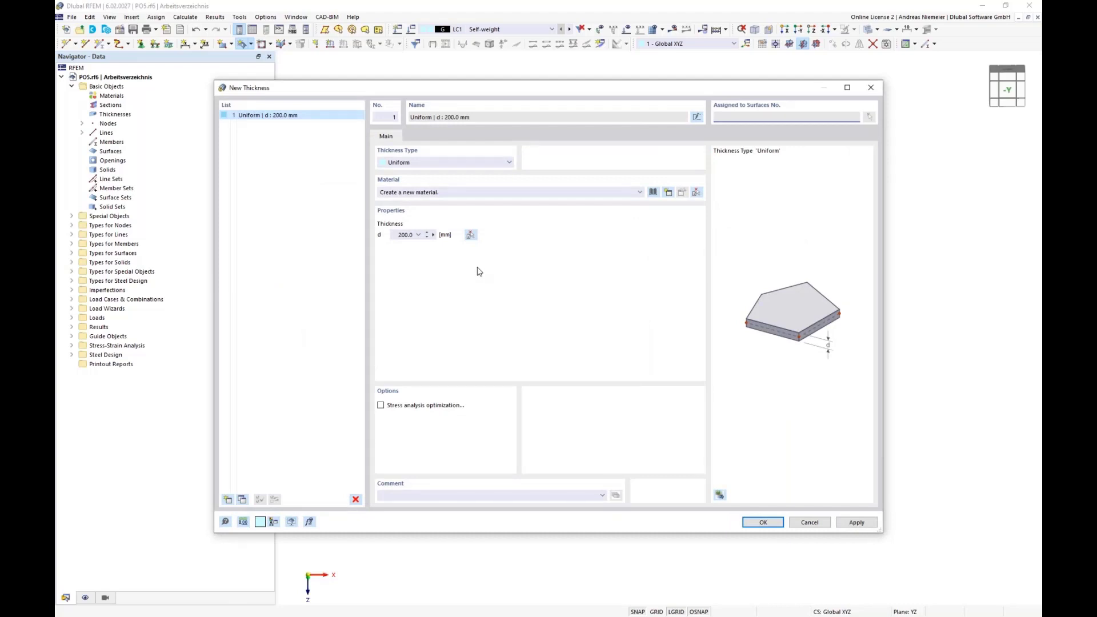
- Assign the fabric PES-PVC Typ IV from the material library to the uniform thickness and accept it for the surface
click(653, 192)
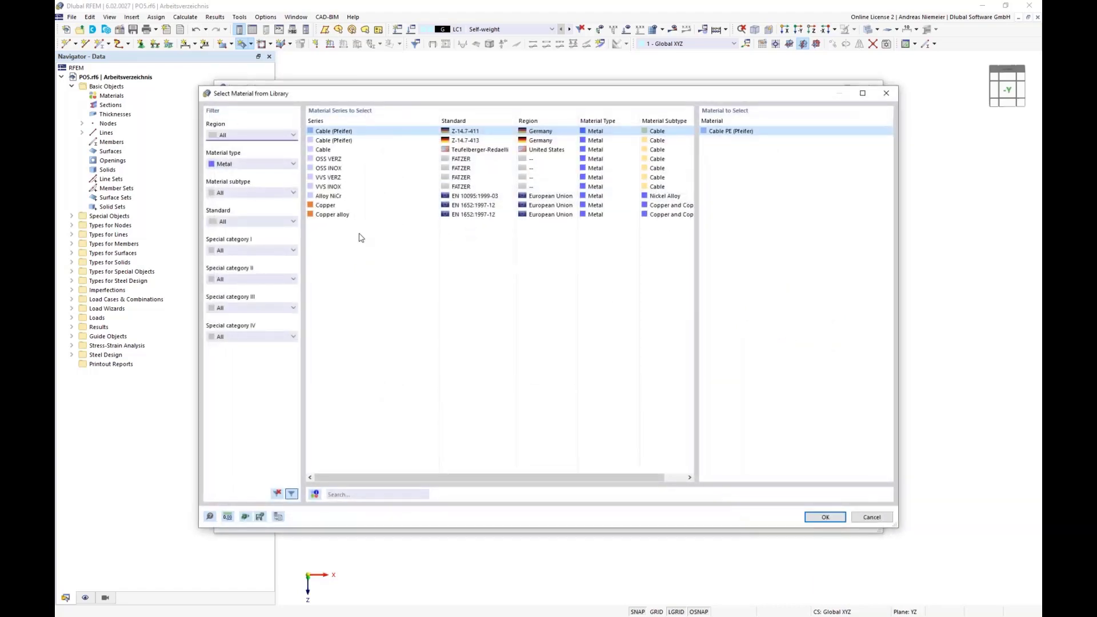
click(231, 166)
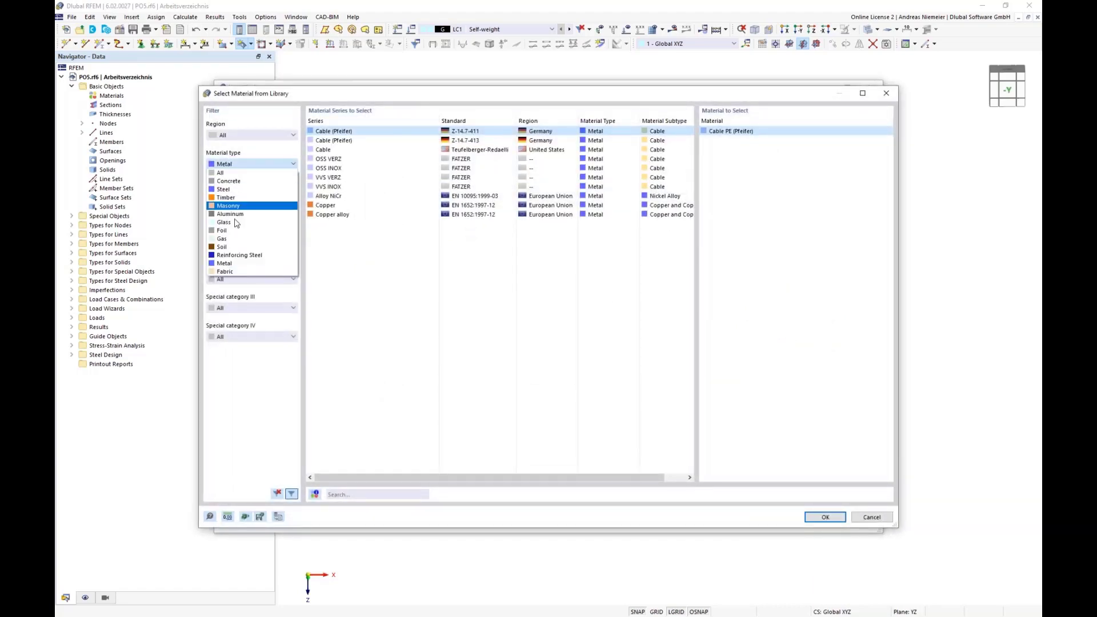
click(223, 272)
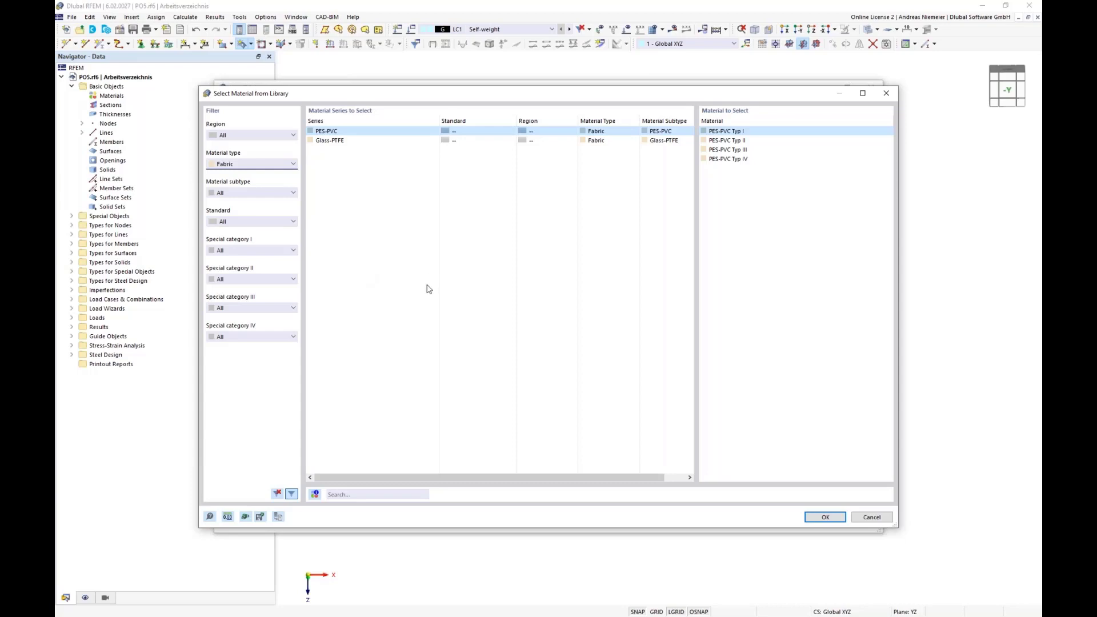
click(738, 158)
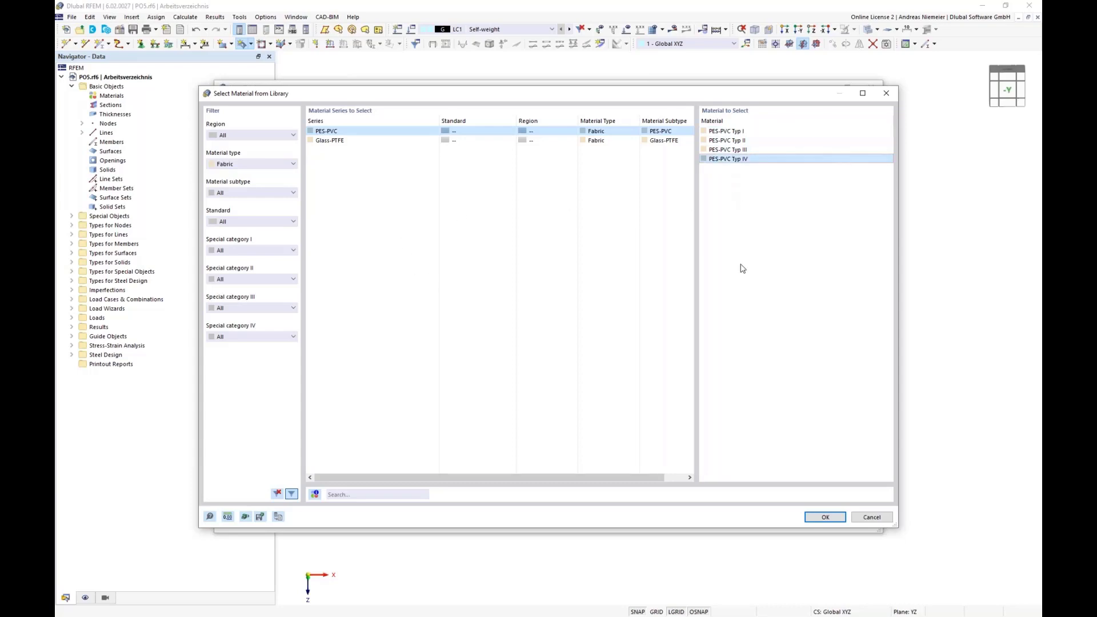
click(814, 517)
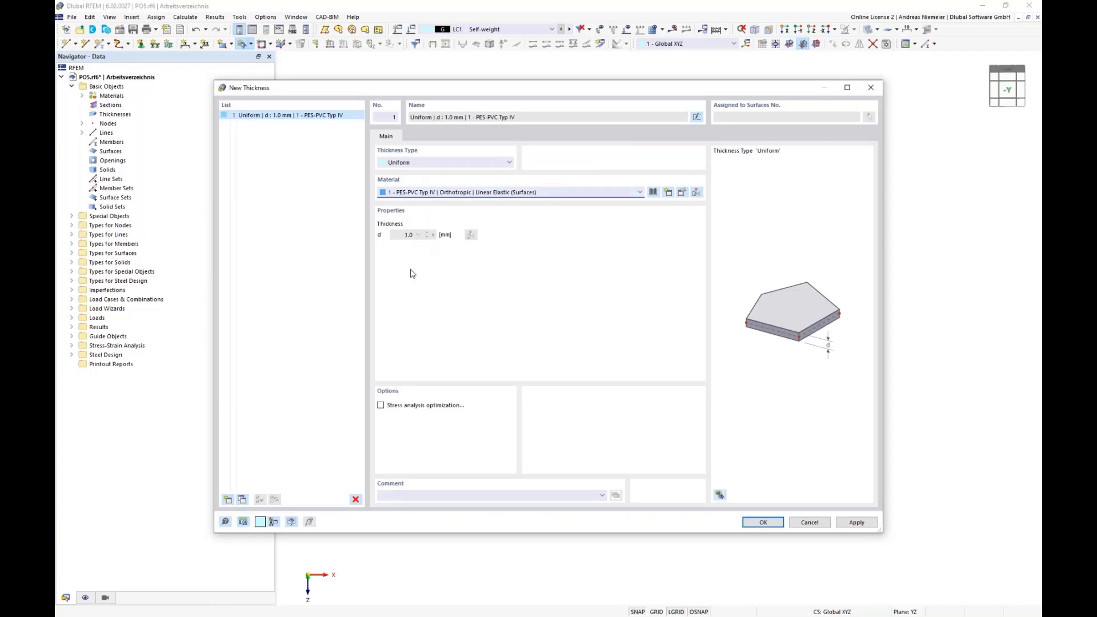
click(763, 523)
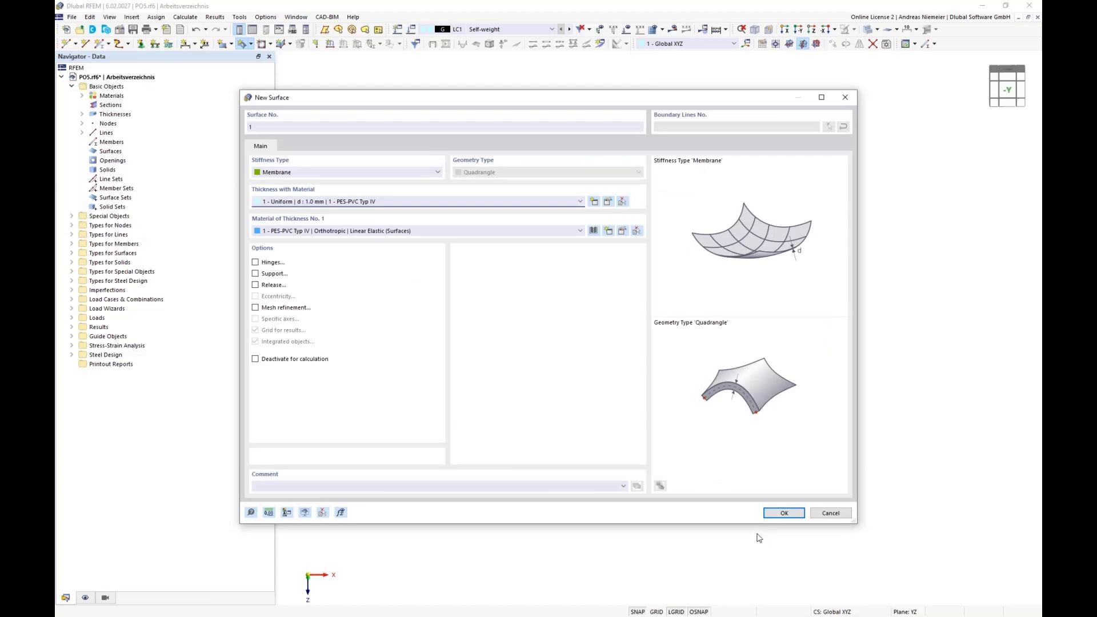
- Create the quadrangle membrane surface between the taller outer arch and the rounded roof edge at the negative X end
click(780, 512)
scroll(366, 343, up, 3)
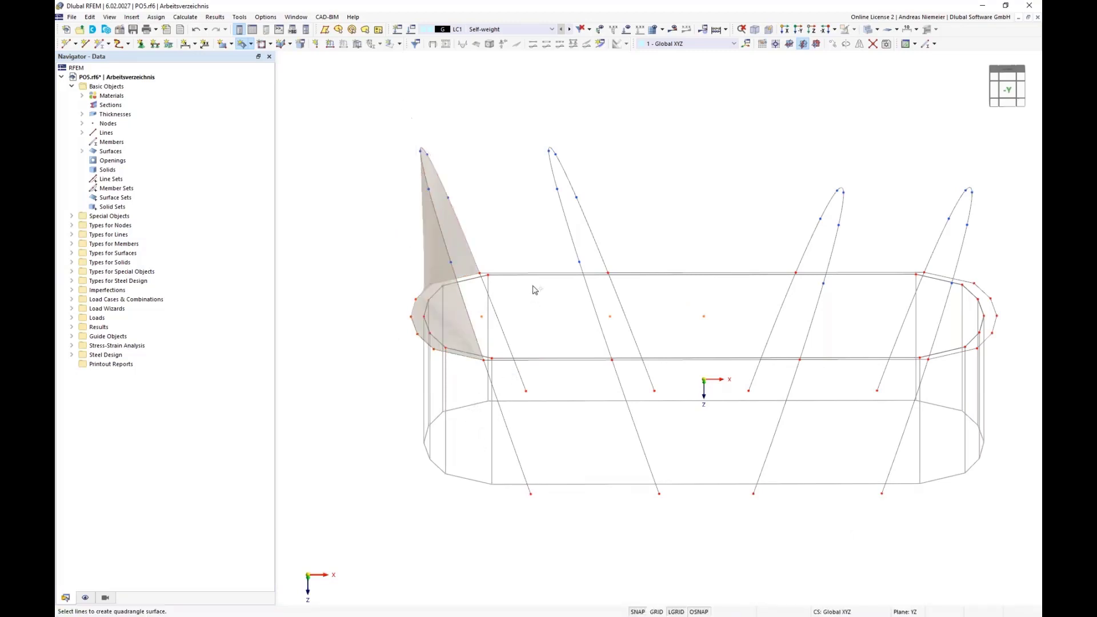
- Create quadrangle membranes between the two taller arches and between the two inner arches, bounded by the straight roof edges
click(503, 361)
click(469, 317)
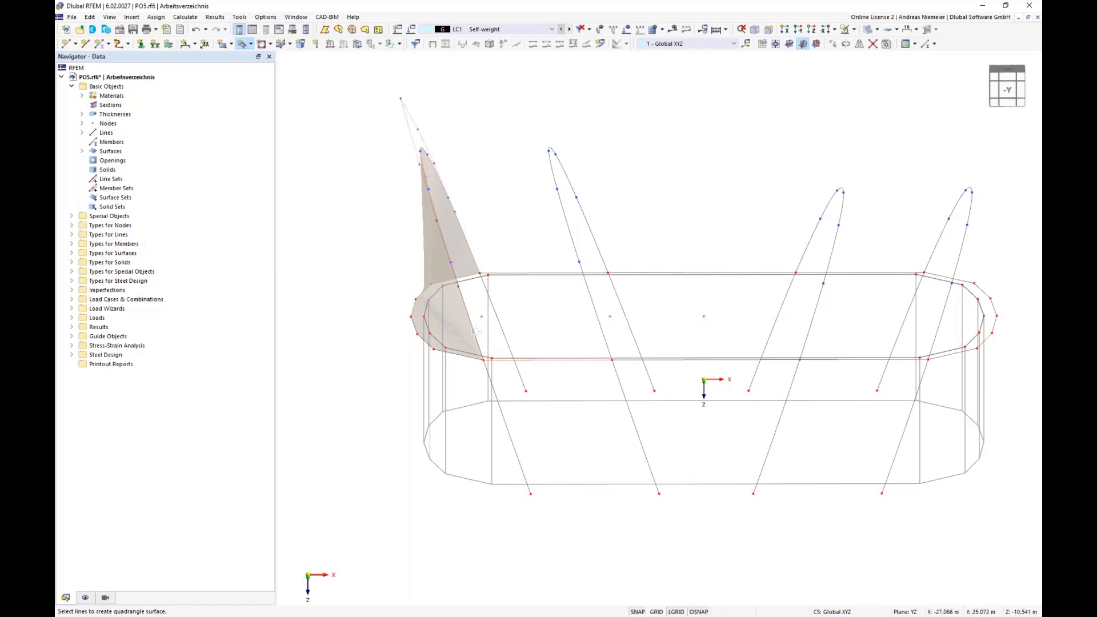
click(574, 271)
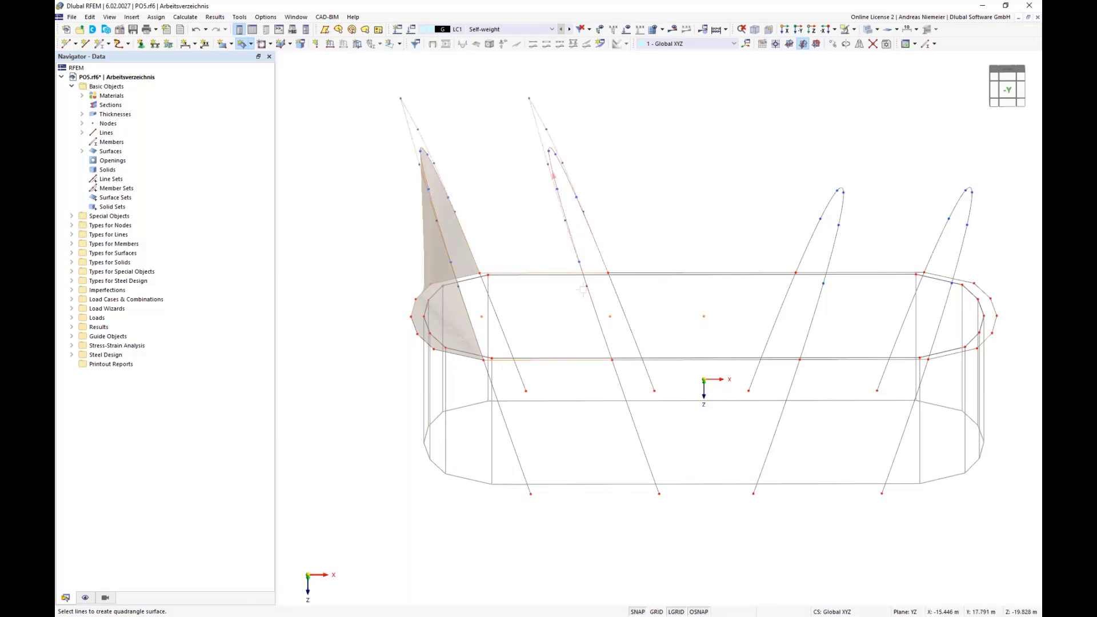
click(621, 360)
click(602, 332)
click(640, 273)
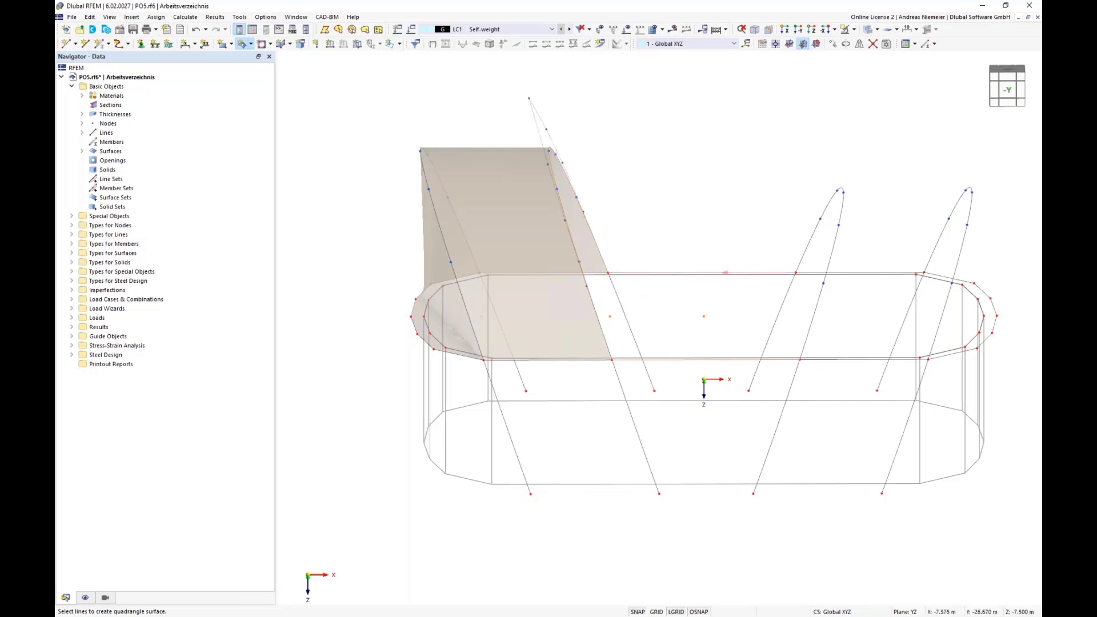
click(812, 245)
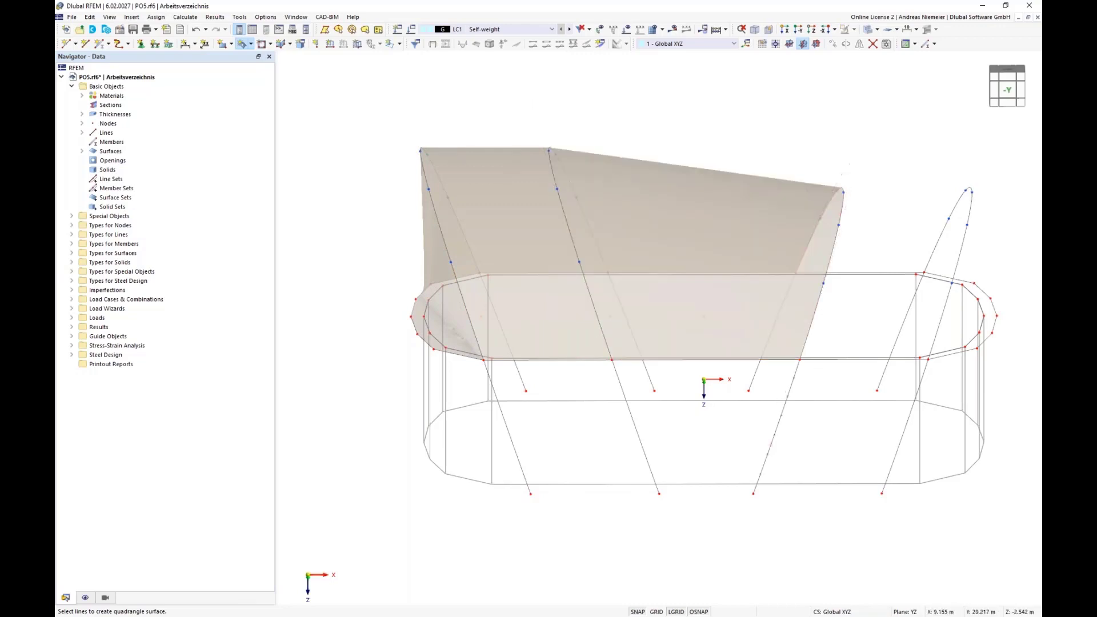
- Create quadrangle membranes between the two shorter arches and from the shorter outer arch to the rounded roof edge at the positive X end
click(831, 360)
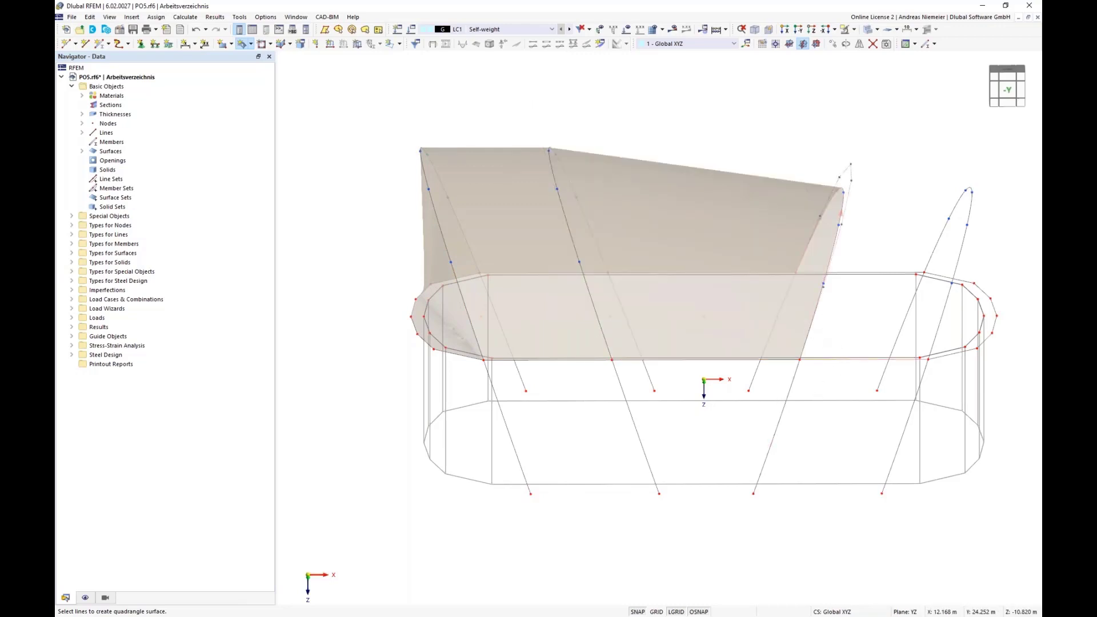
click(820, 295)
click(938, 242)
middle_drag(881, 409, 717, 408)
scroll(794, 342, up, 2)
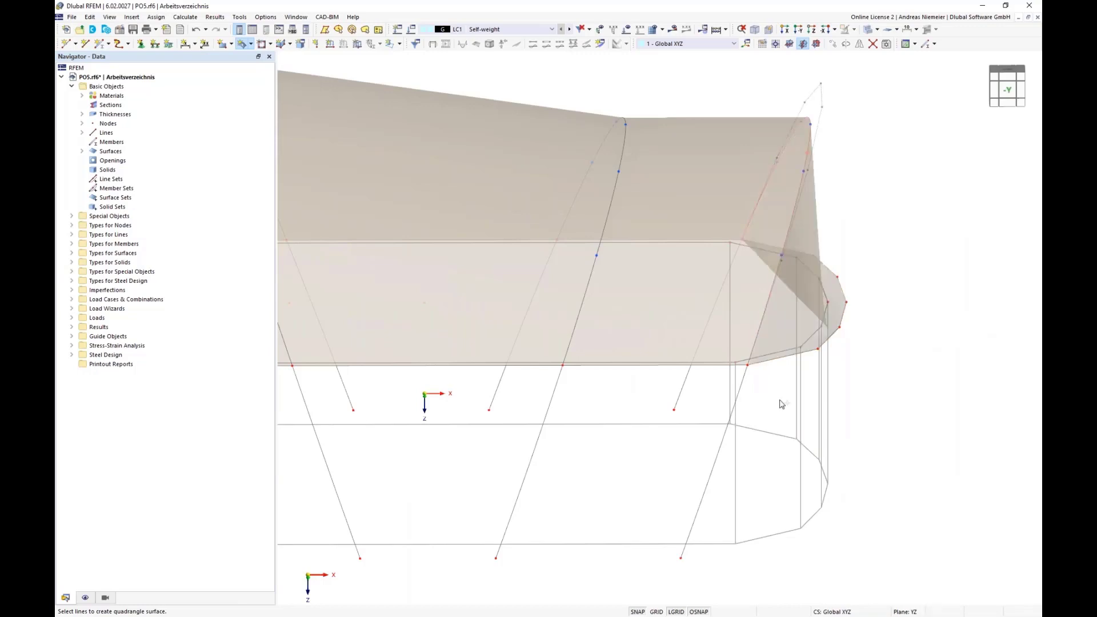
click(770, 318)
scroll(784, 354, down, 3)
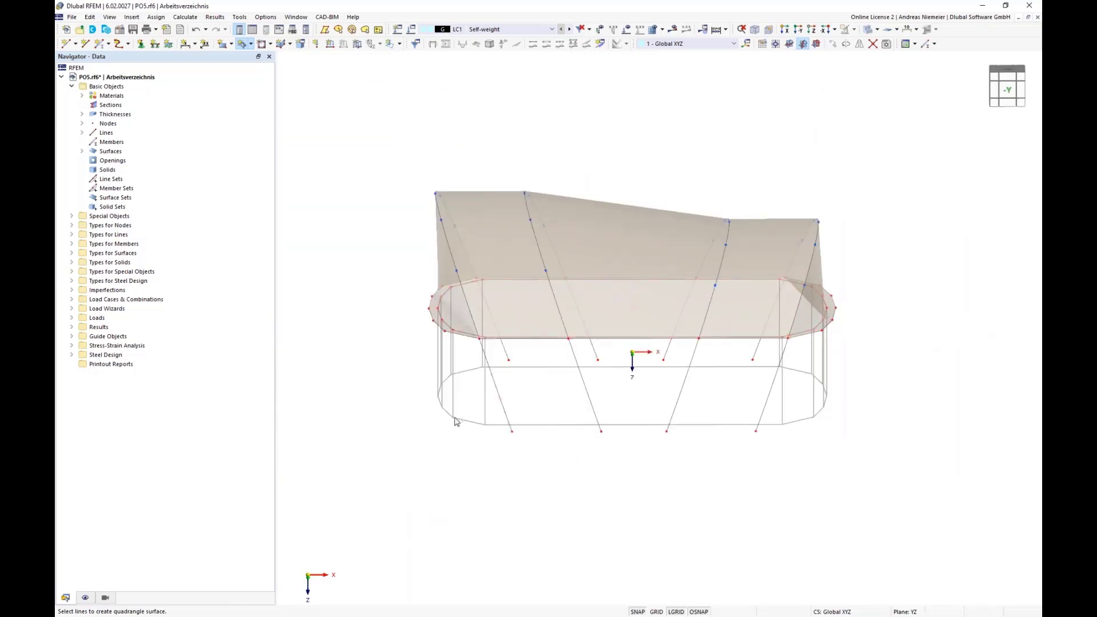
ctrl+middle_drag(502, 470, 458, 439)
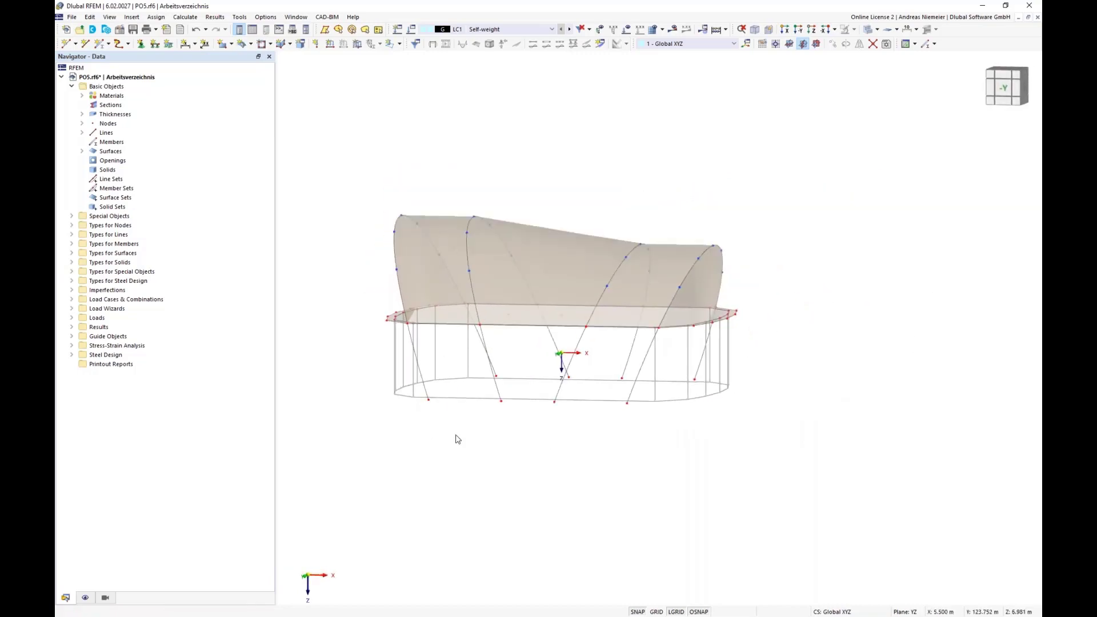
right_click(573, 435)
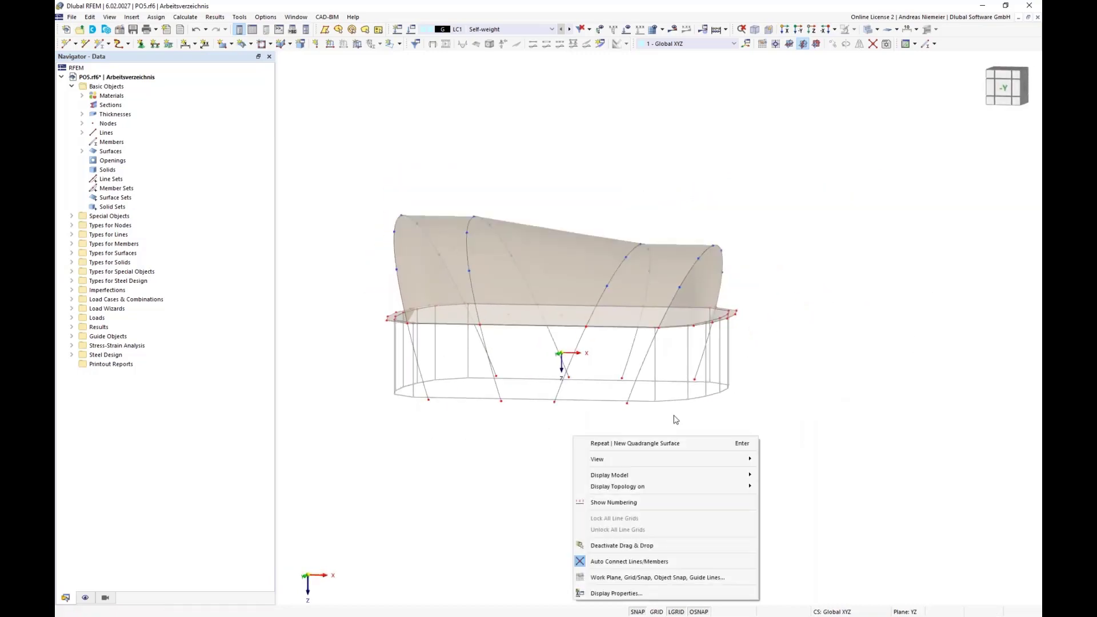
click(734, 244)
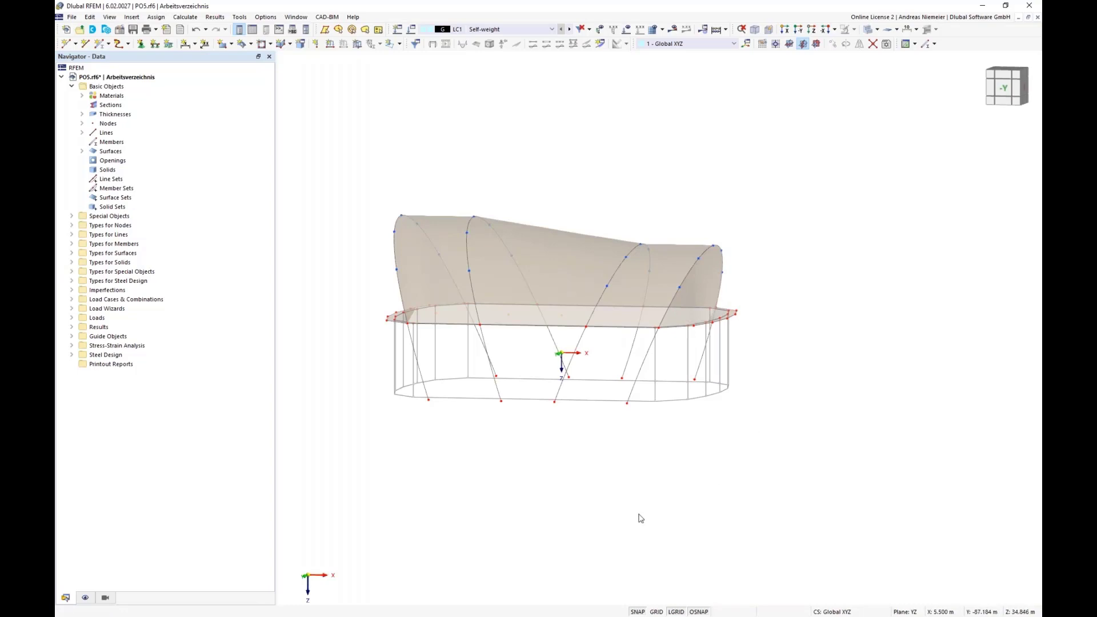
- Set the mesh target length of finite elements to 2 m and generate the mesh
ctrl+middle_drag(572, 495, 593, 494)
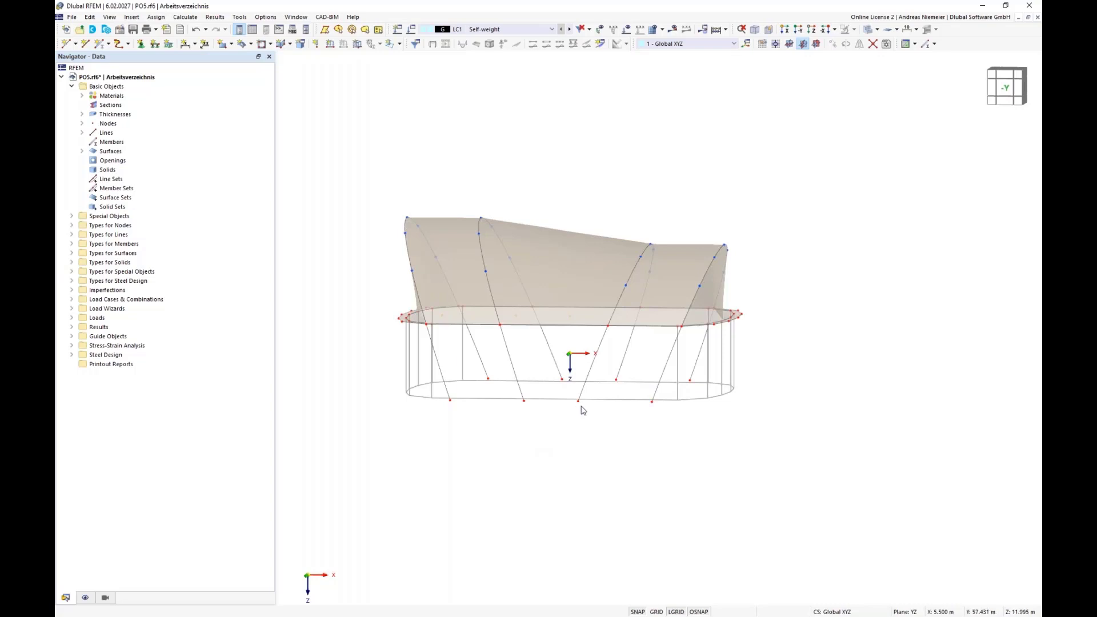
scroll(514, 280, up, 3)
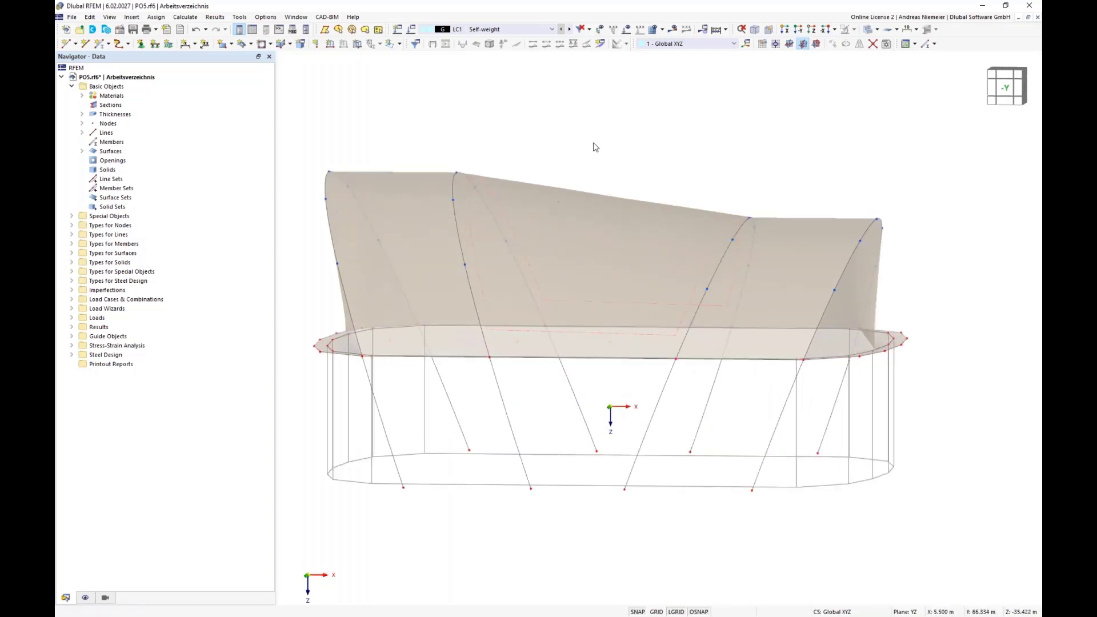
click(662, 30)
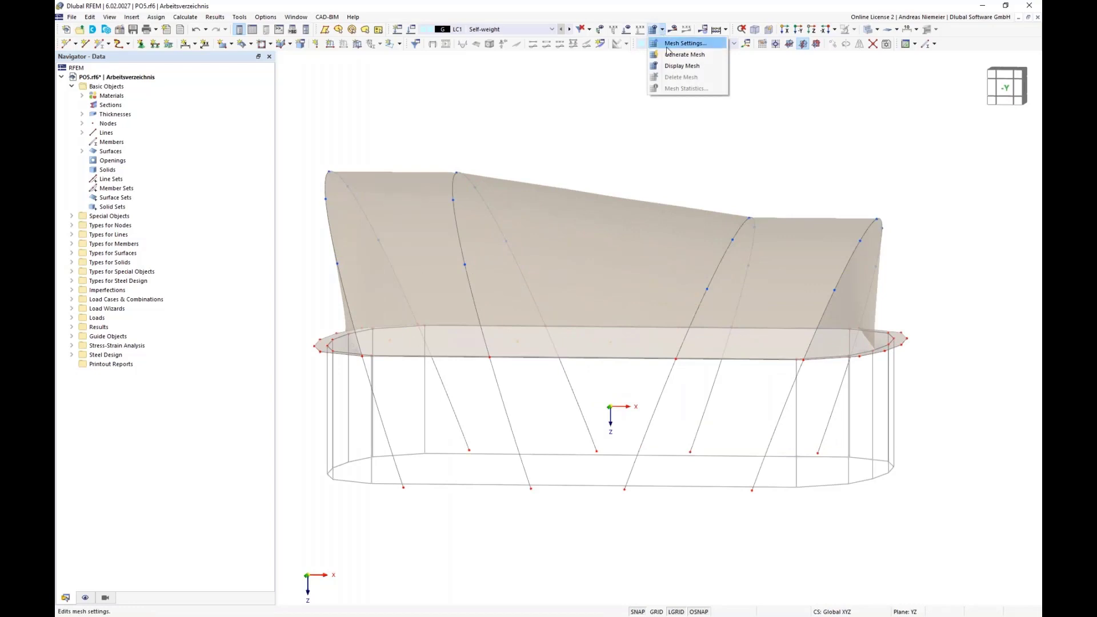
click(683, 44)
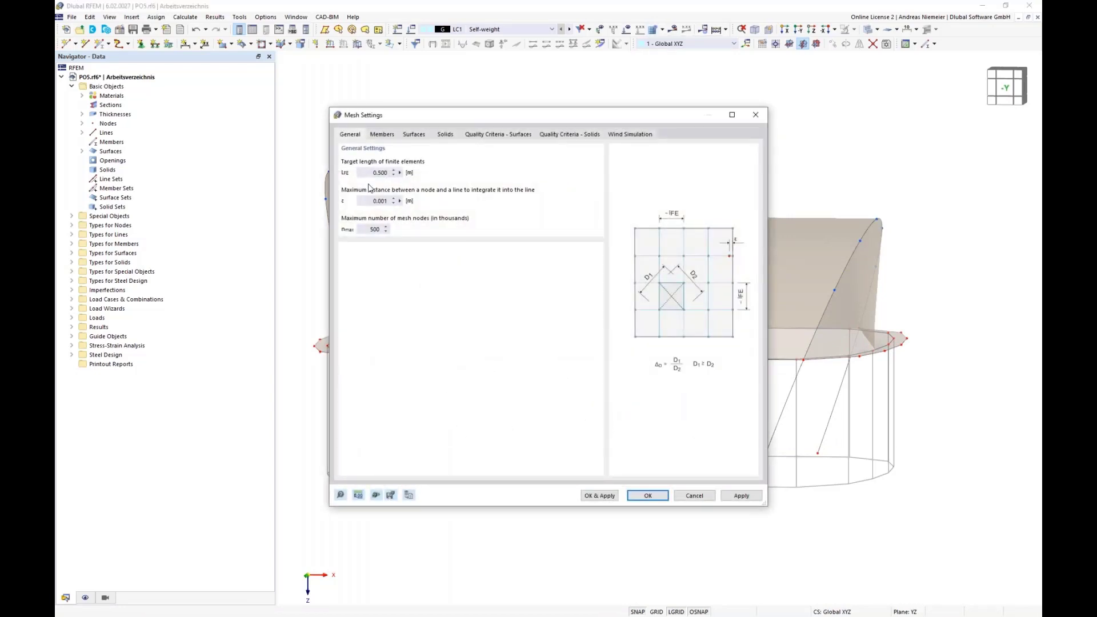
click(370, 172)
text(2)
click(604, 497)
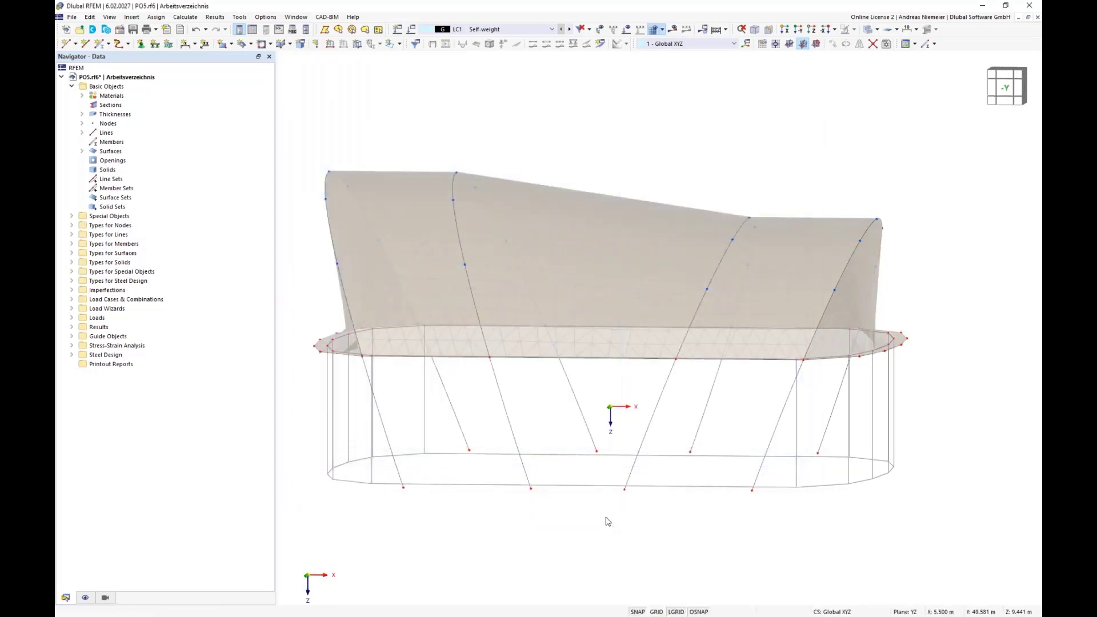
- Display the model as wireframe and examine the mesh of the end membrane at the positive X end
click(877, 29)
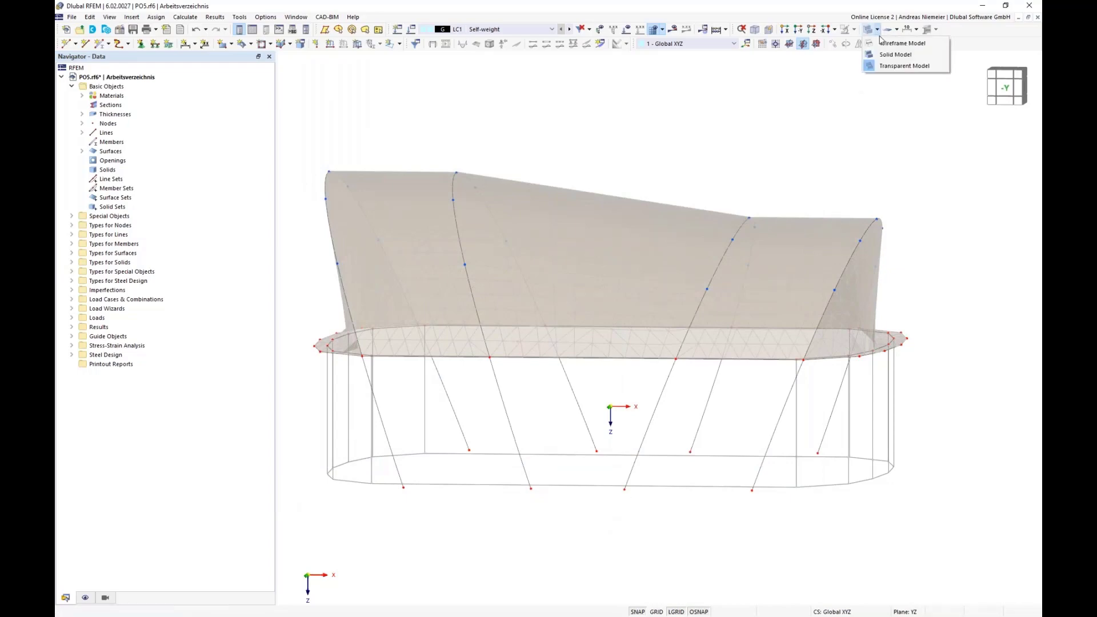
click(897, 42)
middle_drag(833, 136, 517, 431)
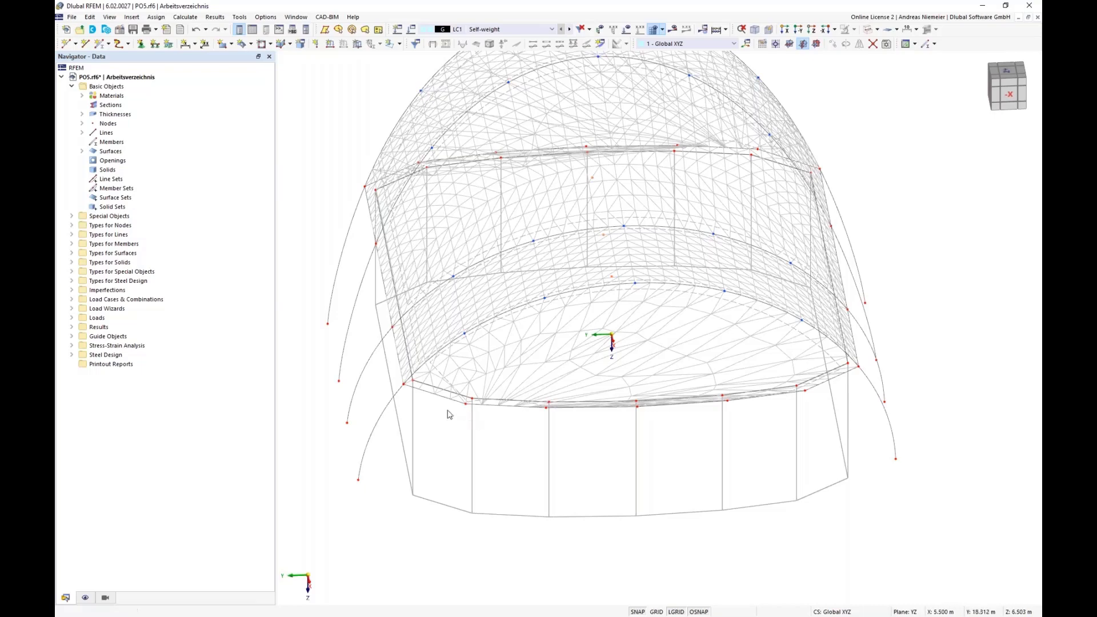
scroll(563, 499, up, 4)
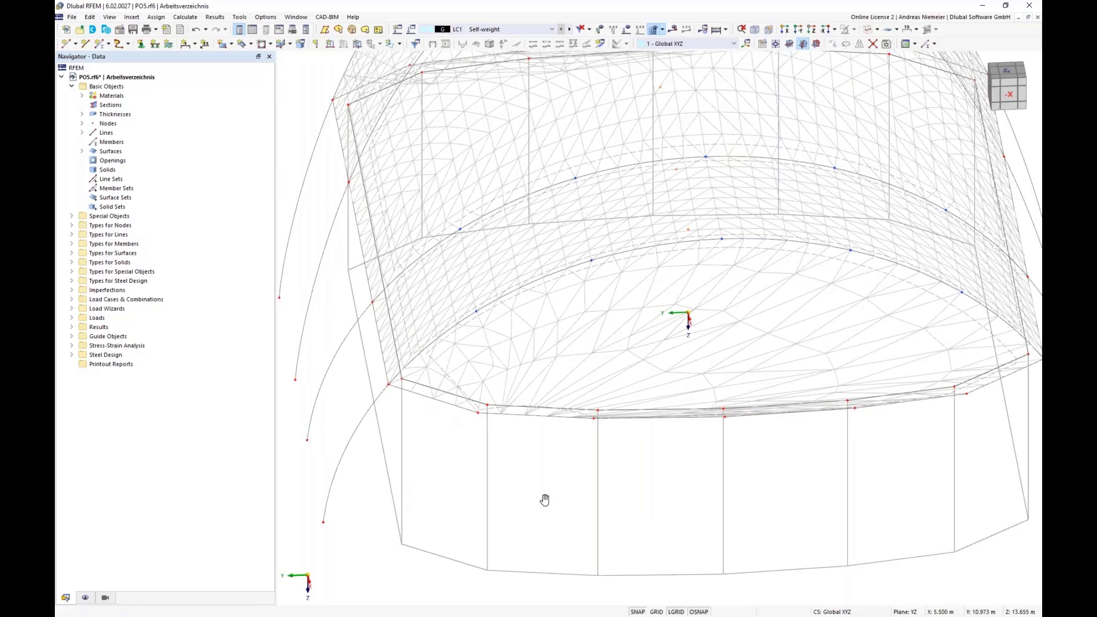
scroll(503, 502, down, 1)
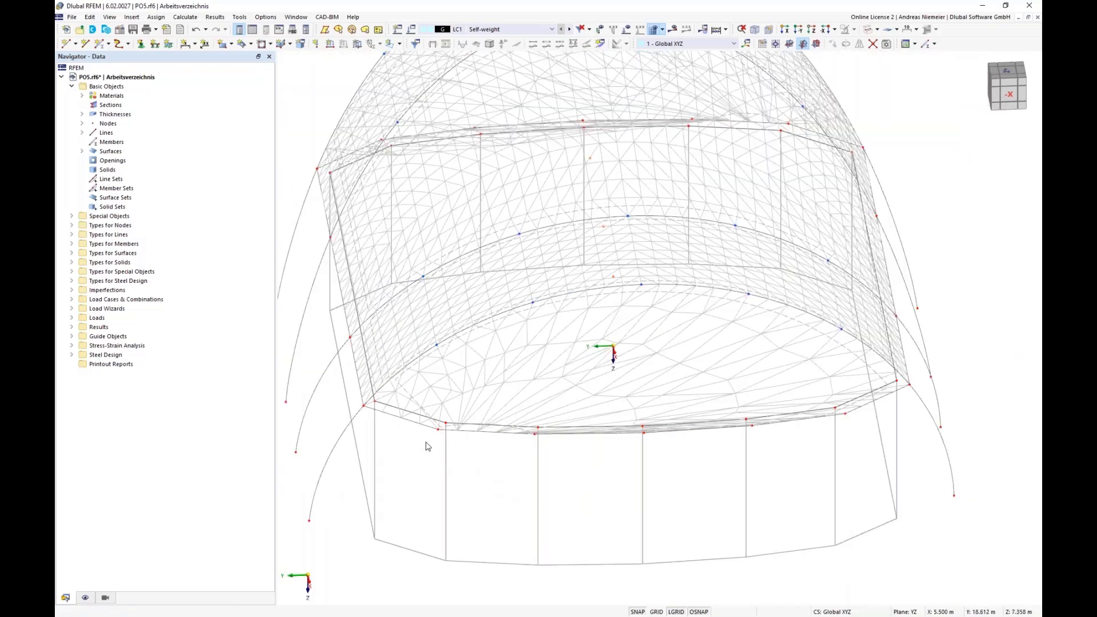
- Reassign the corner nodes of the positive X end membrane to 64, 26, 28 and 63, accepting deletion of the mesh
double_click(405, 403)
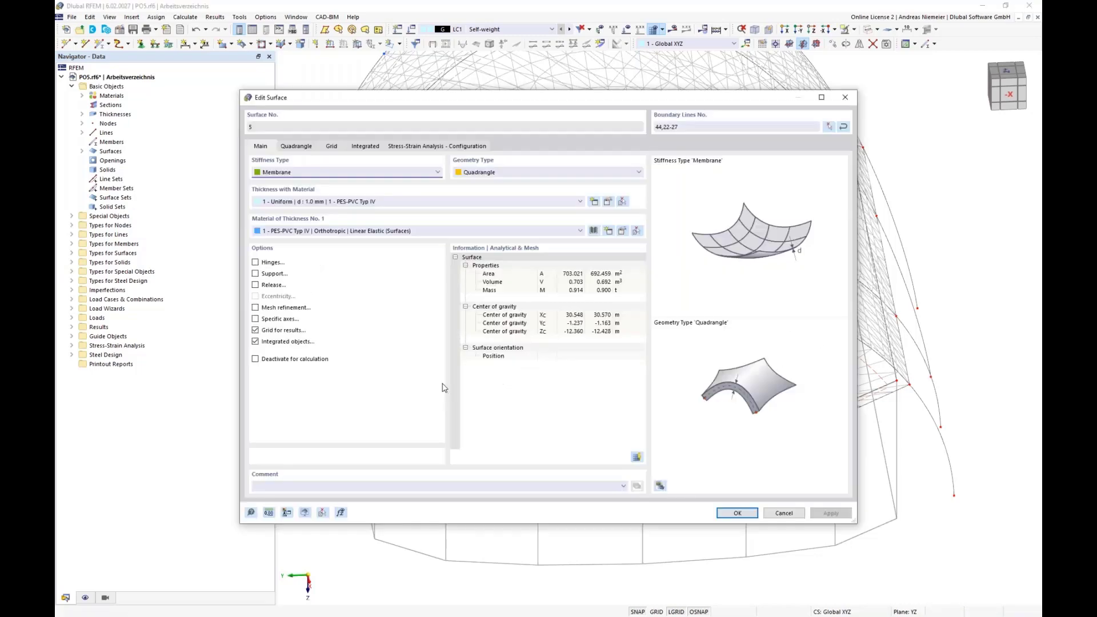
click(296, 148)
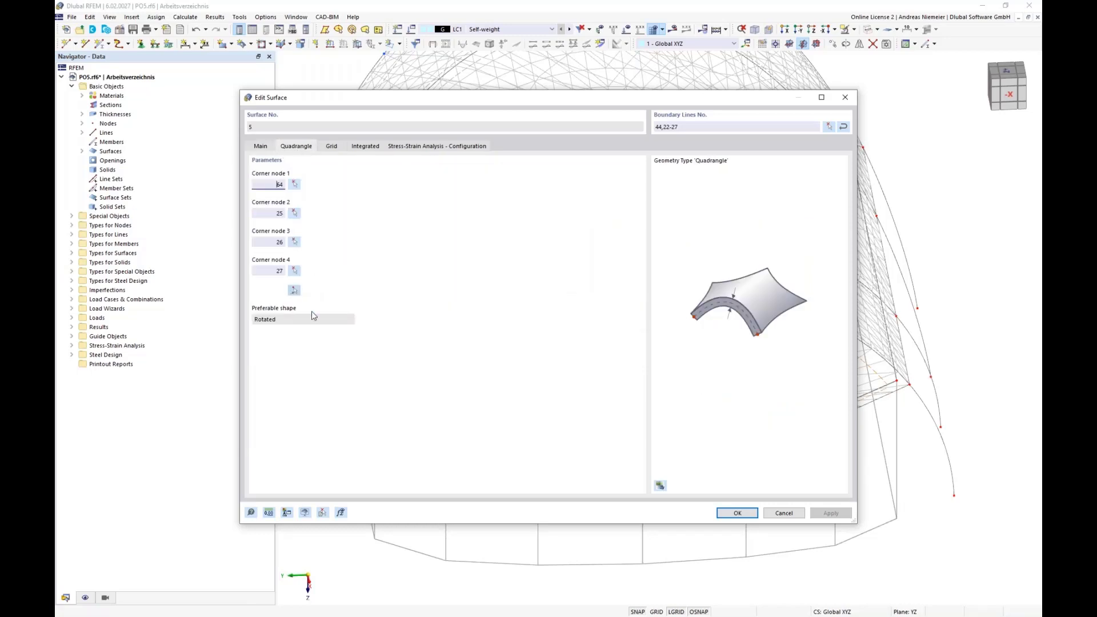
click(294, 290)
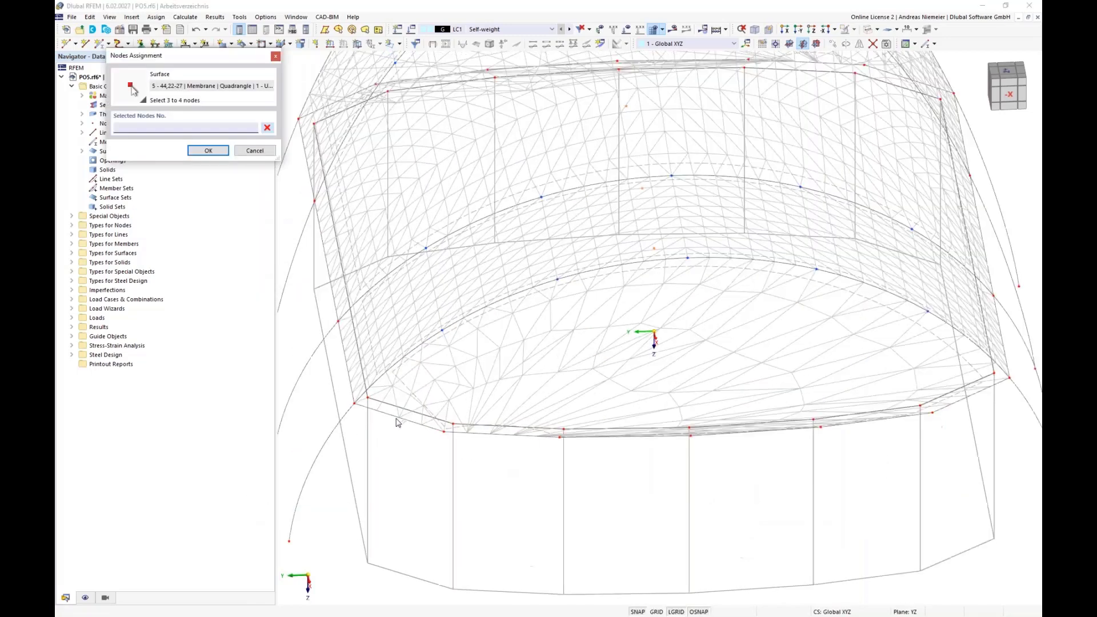
scroll(398, 423, up, 2)
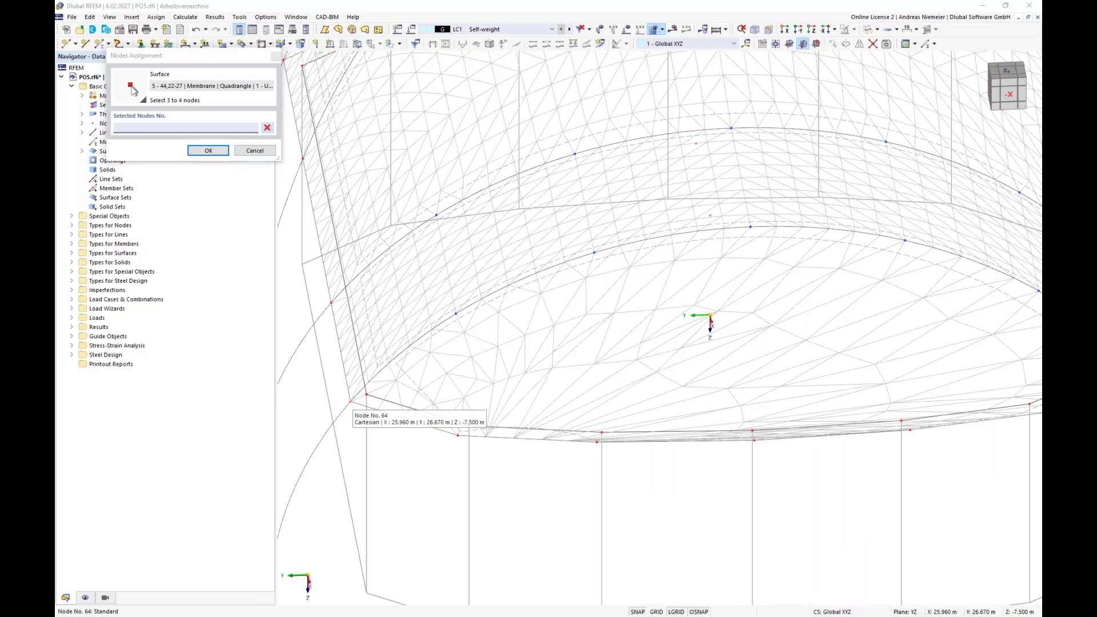
click(350, 401)
click(597, 442)
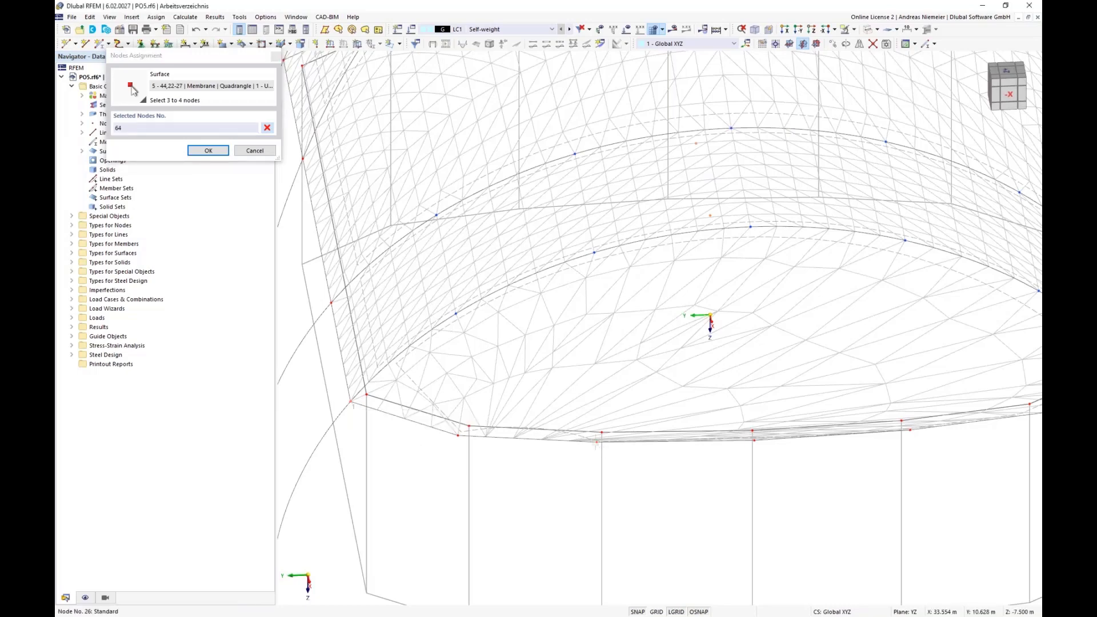
scroll(484, 453, down, 3)
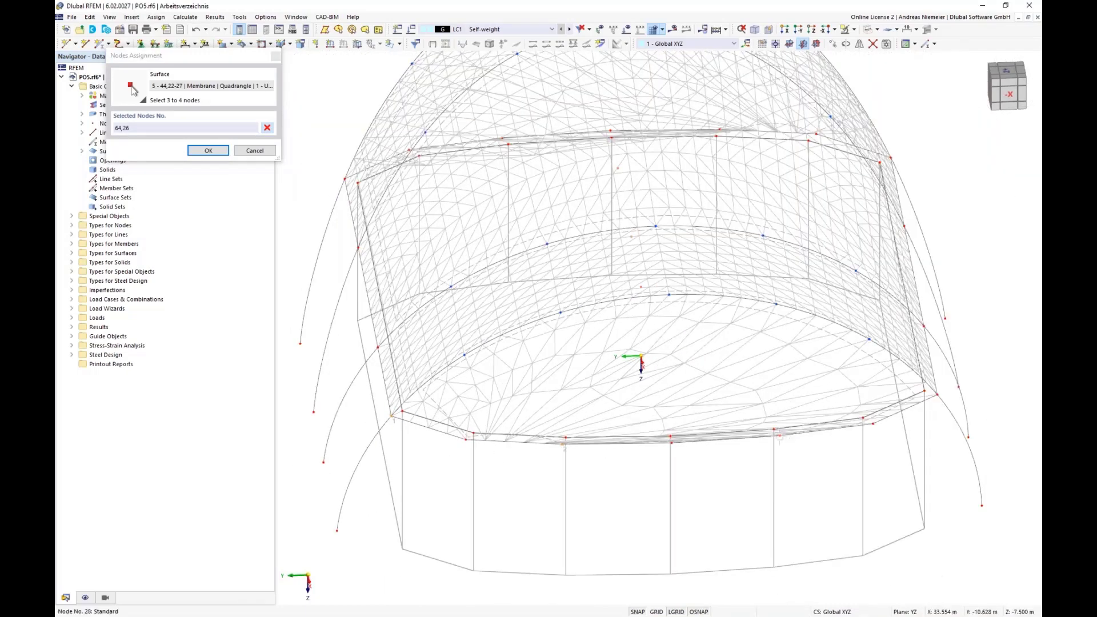
click(779, 435)
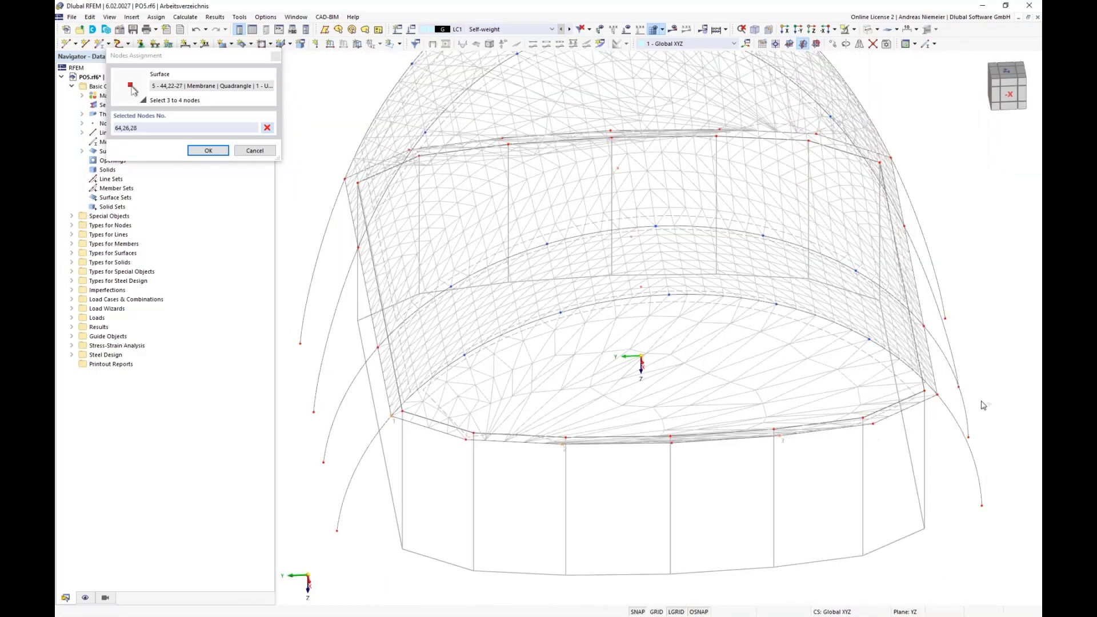
click(896, 471)
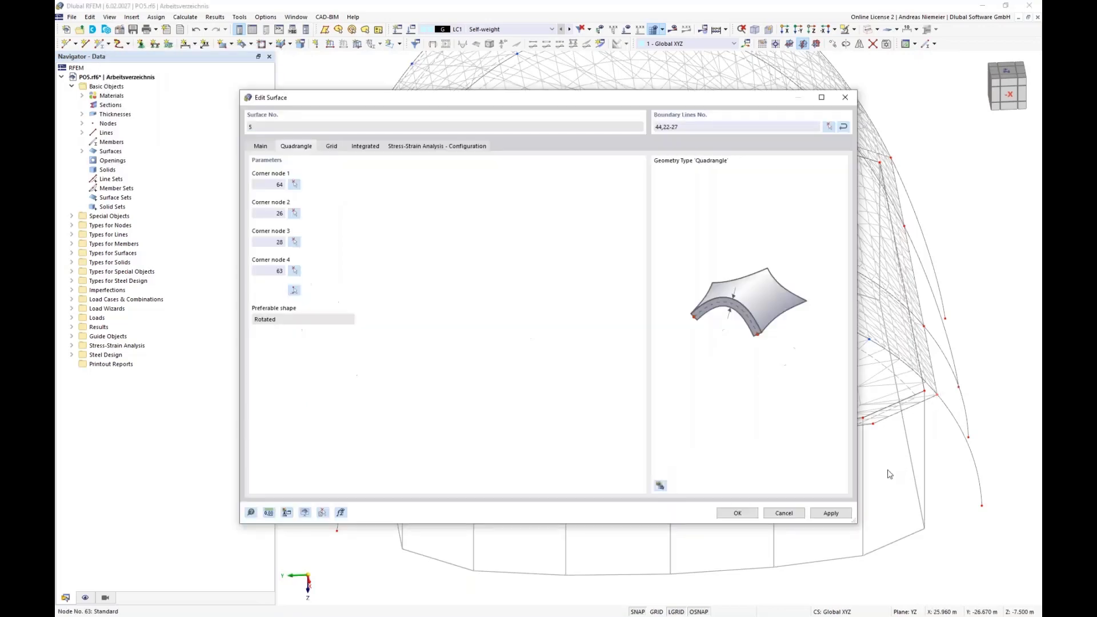
click(737, 514)
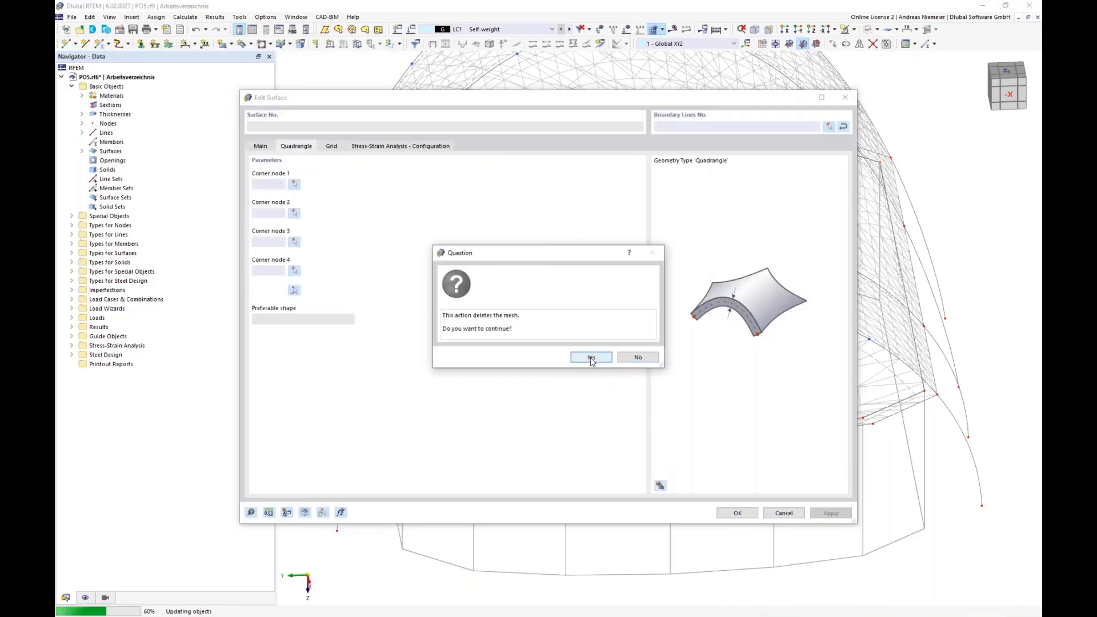
click(591, 357)
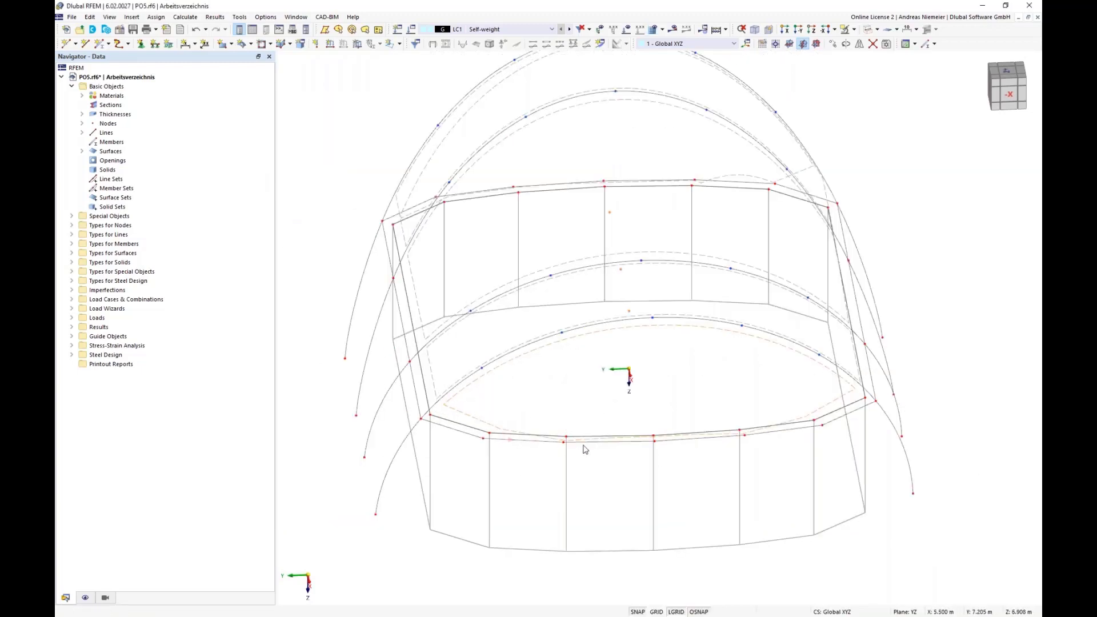
- Reassign the corner nodes of the quadrangle membrane at the negative X end to 72, 19, 21 and 73
scroll(565, 400, down, 3)
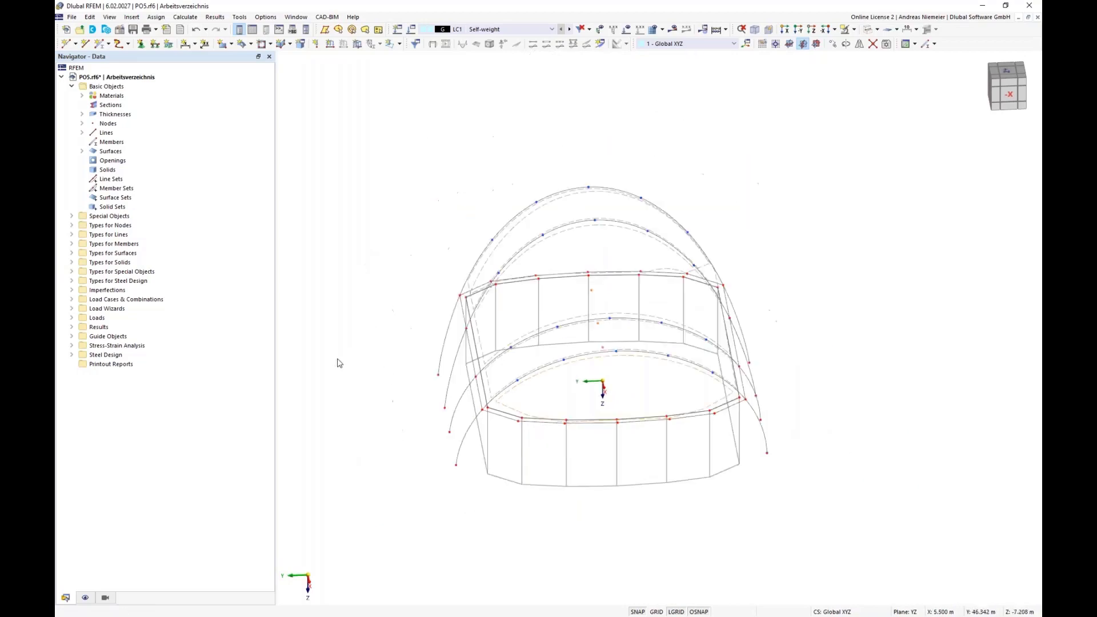
ctrl+middle_drag(339, 364, 678, 370)
scroll(650, 411, up, 3)
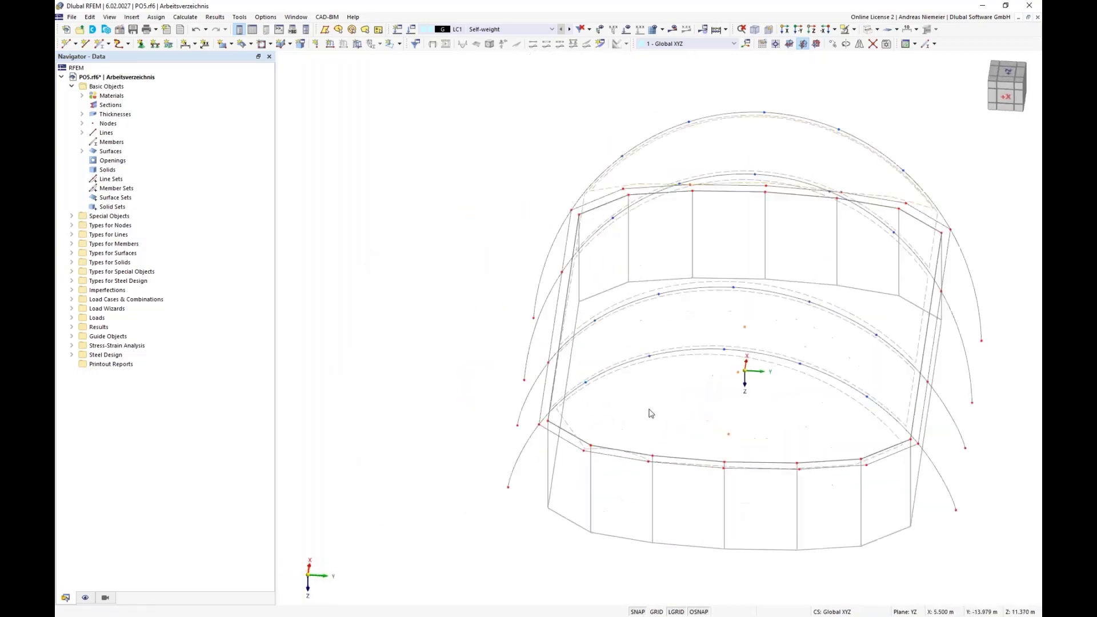
middle_drag(628, 404, 538, 402)
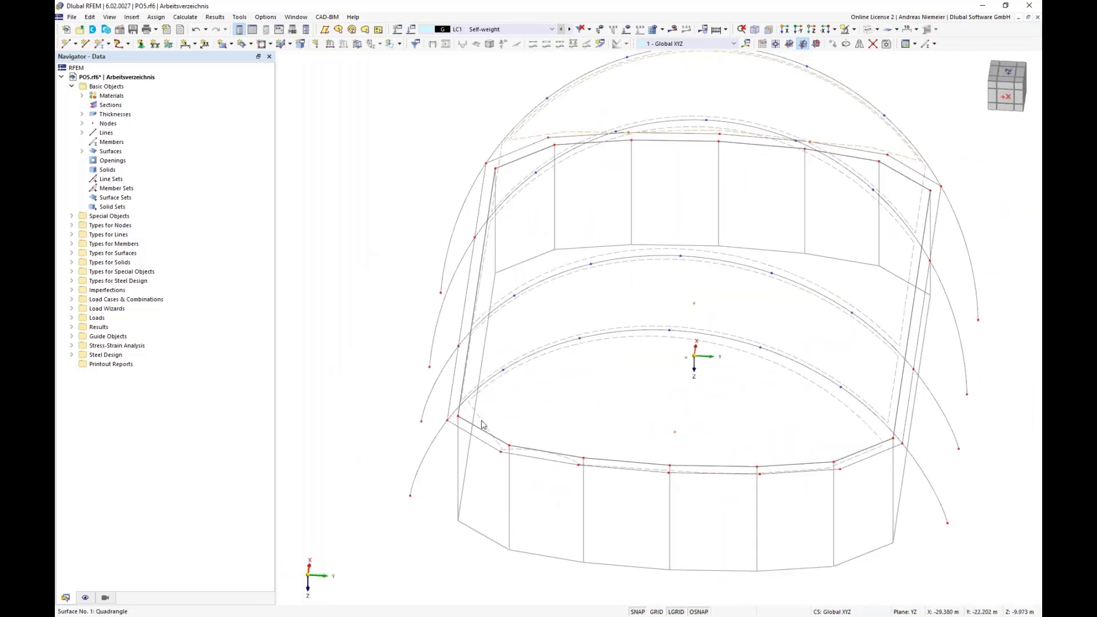
double_click(447, 374)
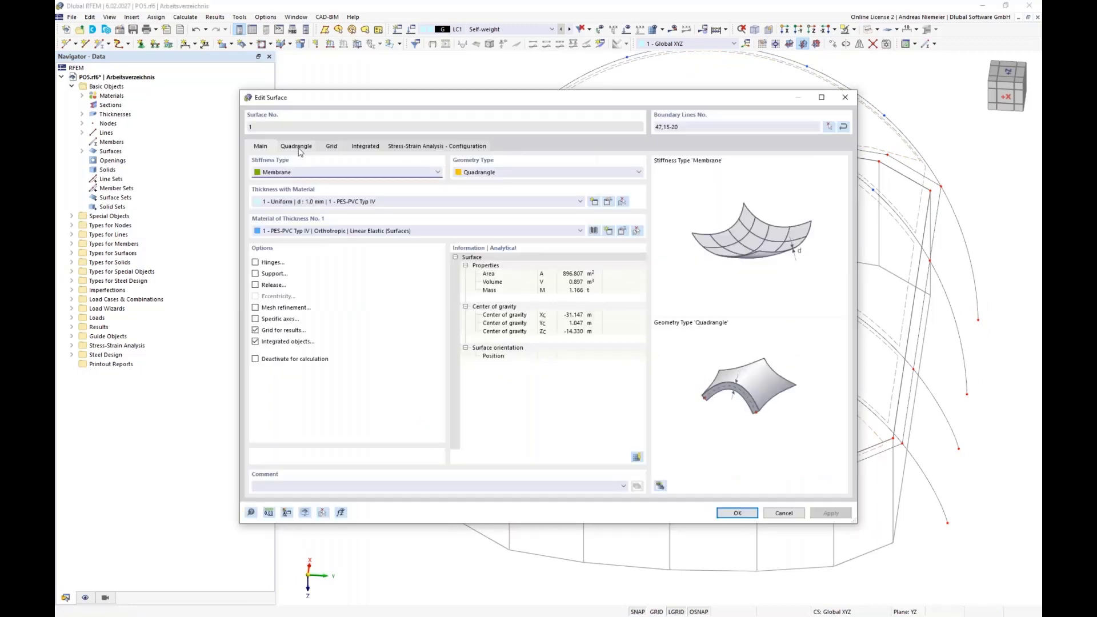
click(296, 145)
click(293, 290)
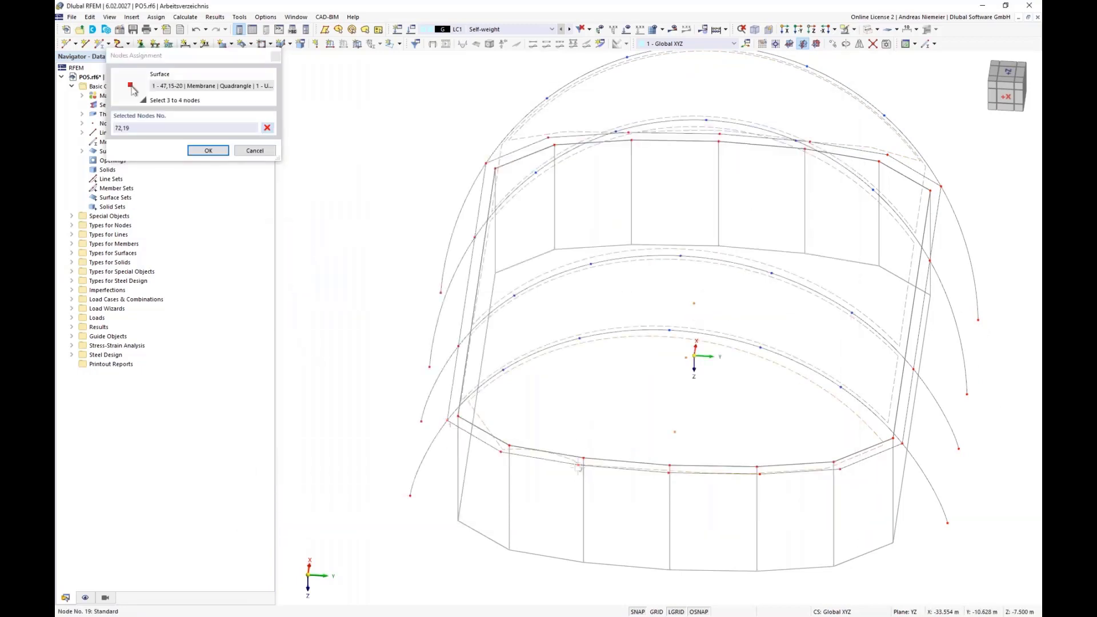
click(760, 475)
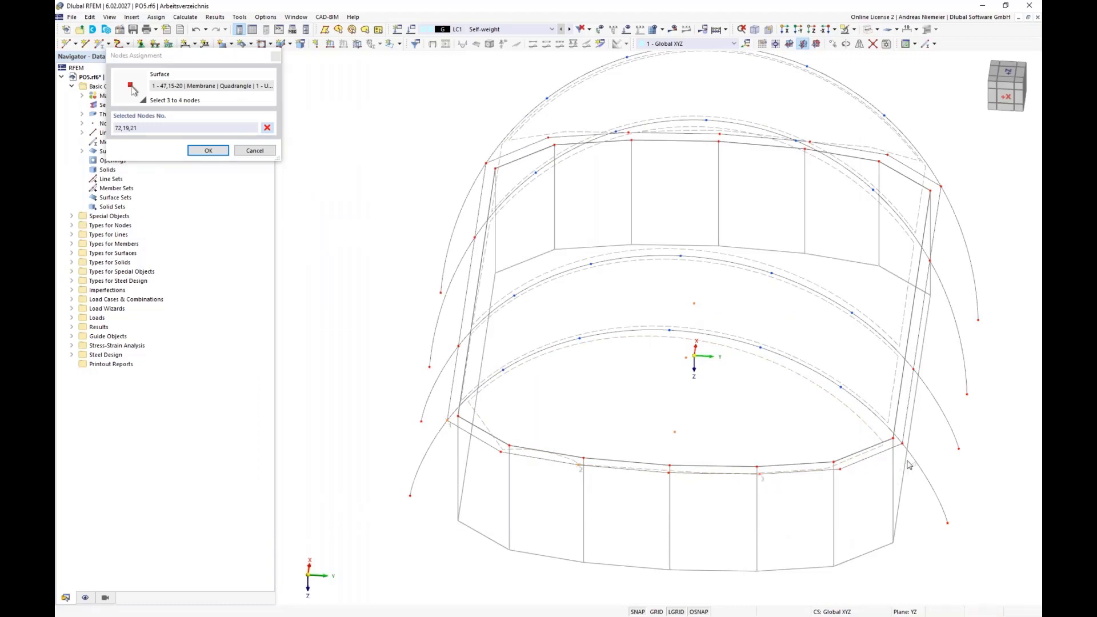
click(746, 553)
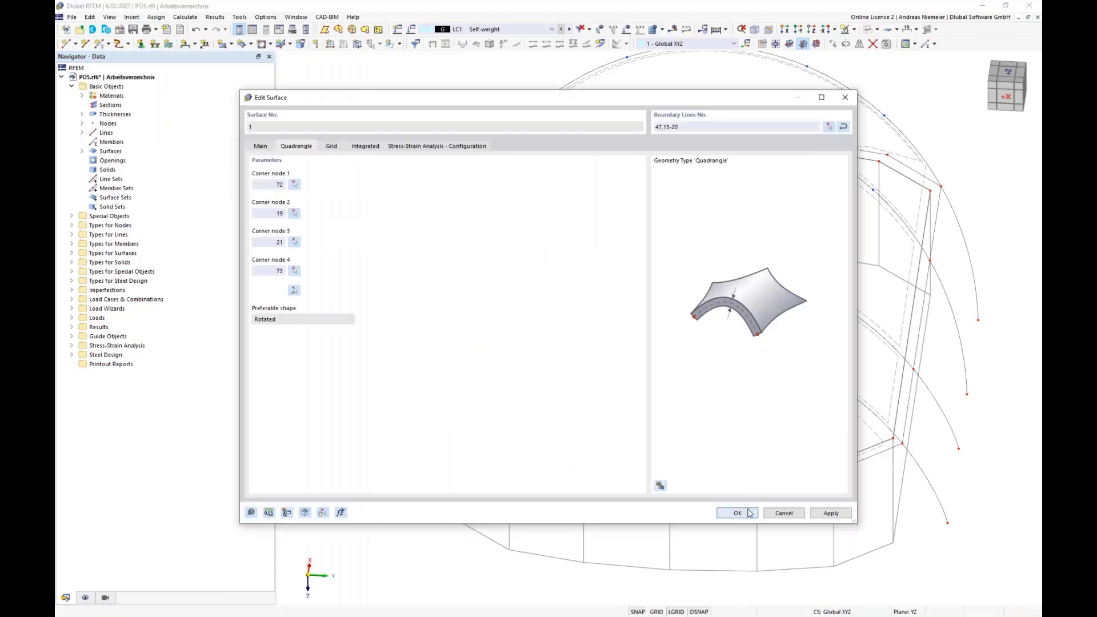
click(738, 513)
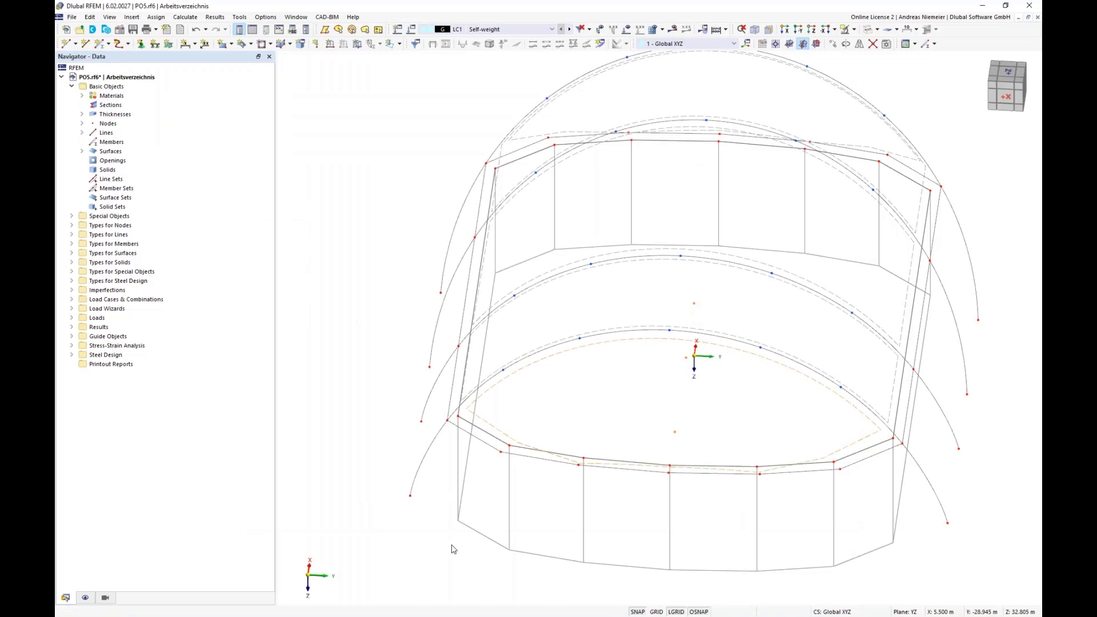
- Generate the mesh again and examine it on the membranes from the side
right_click(375, 410)
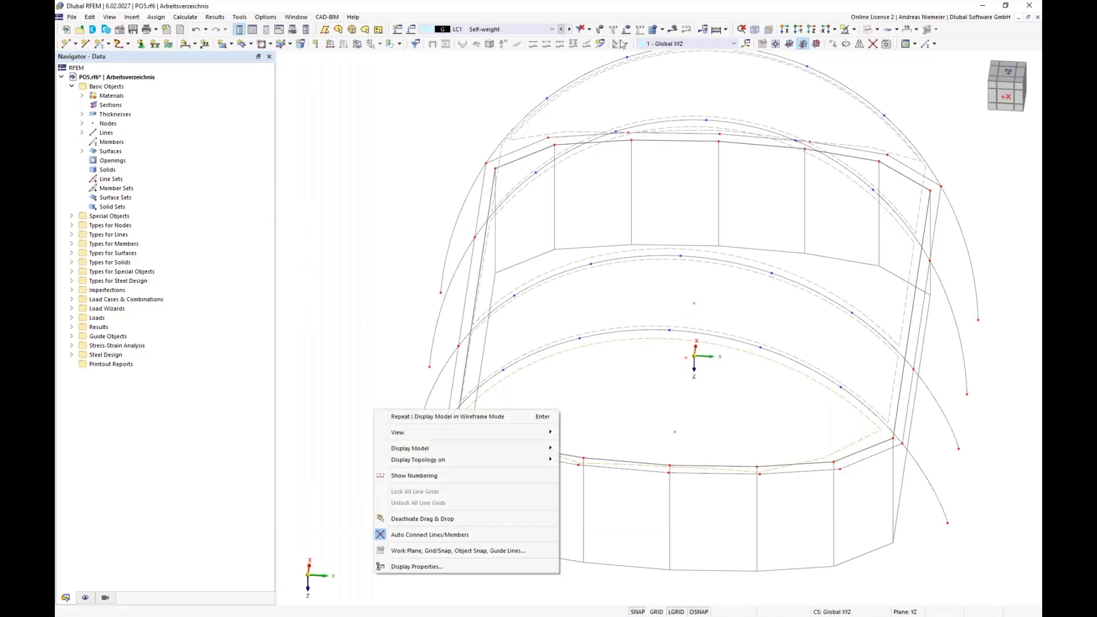
click(653, 29)
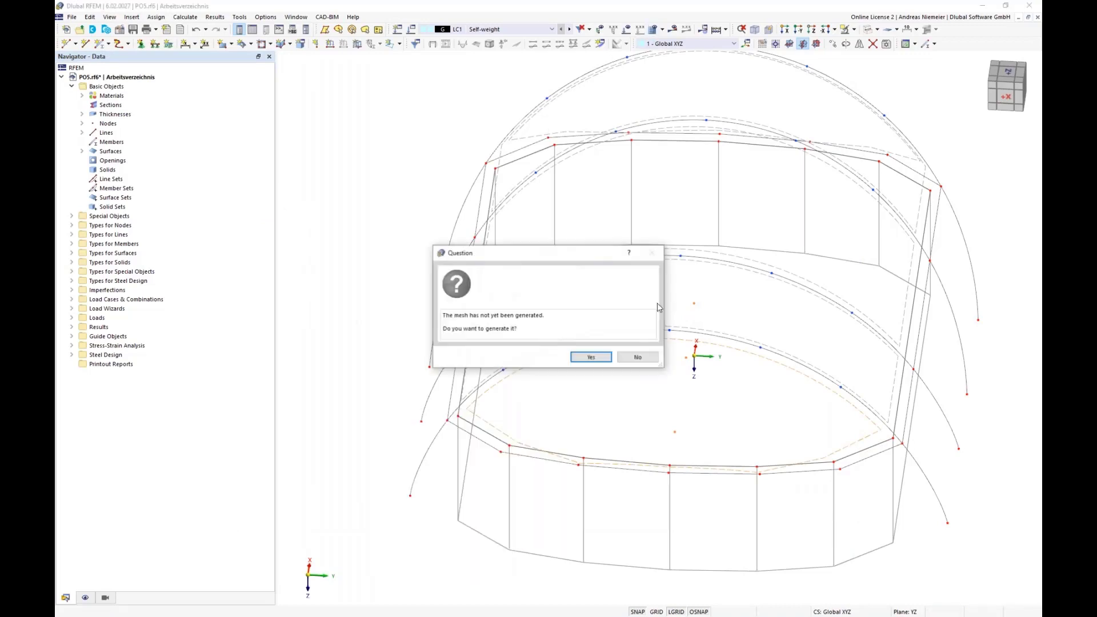
click(587, 358)
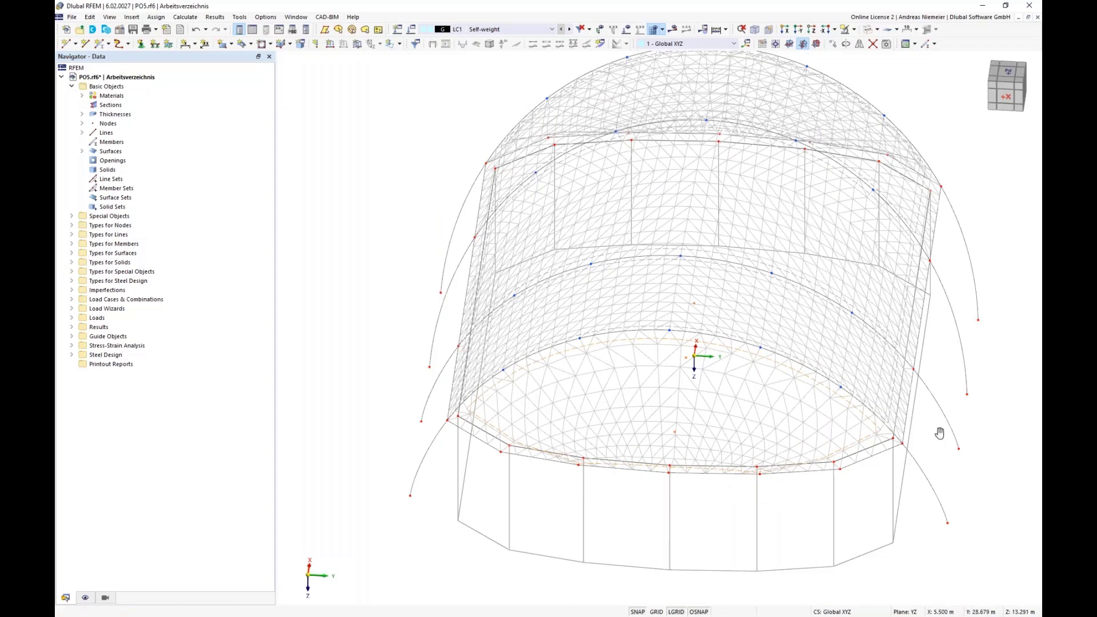
middle_drag(936, 433, 638, 389)
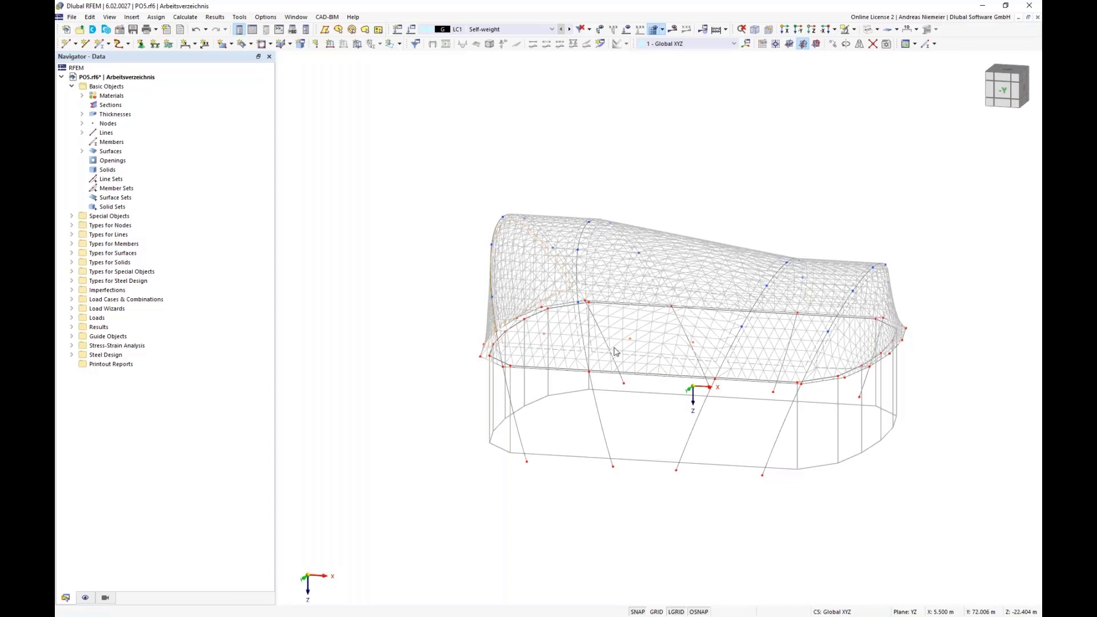
- Restrict the visible objects to surfaces of material PES-PVC Typ IV together with their boundary lines and nodes
click(108, 600)
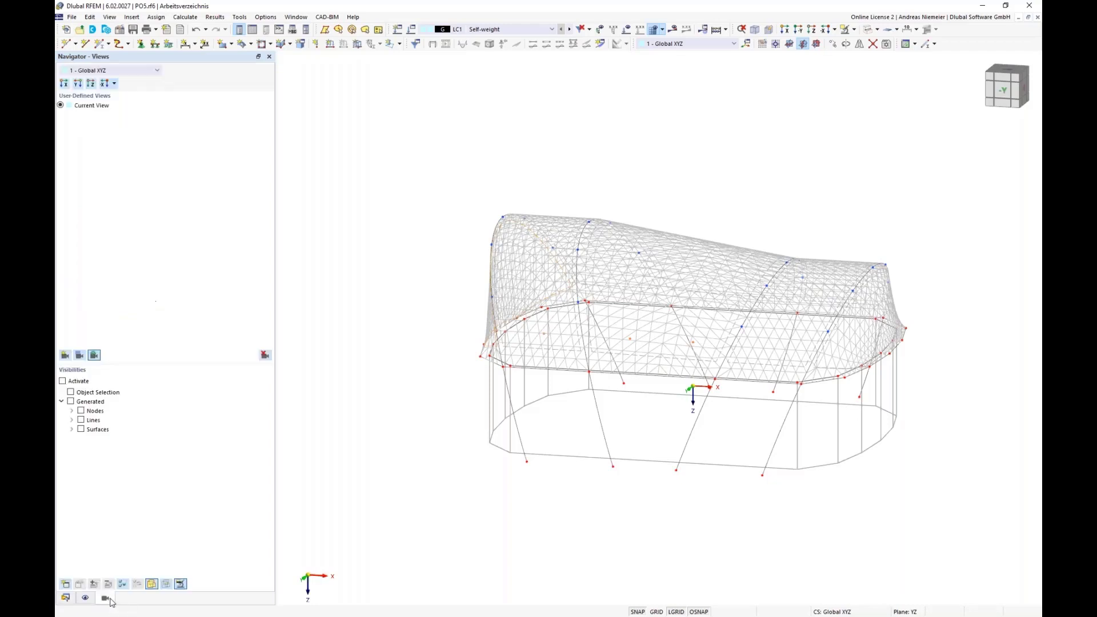
click(71, 429)
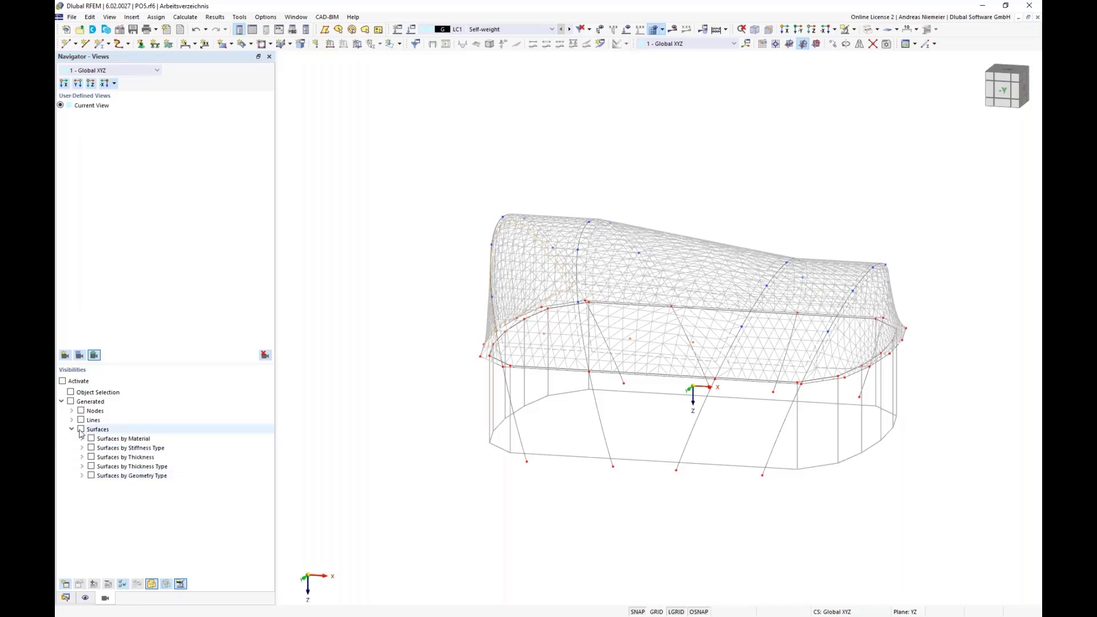
click(80, 430)
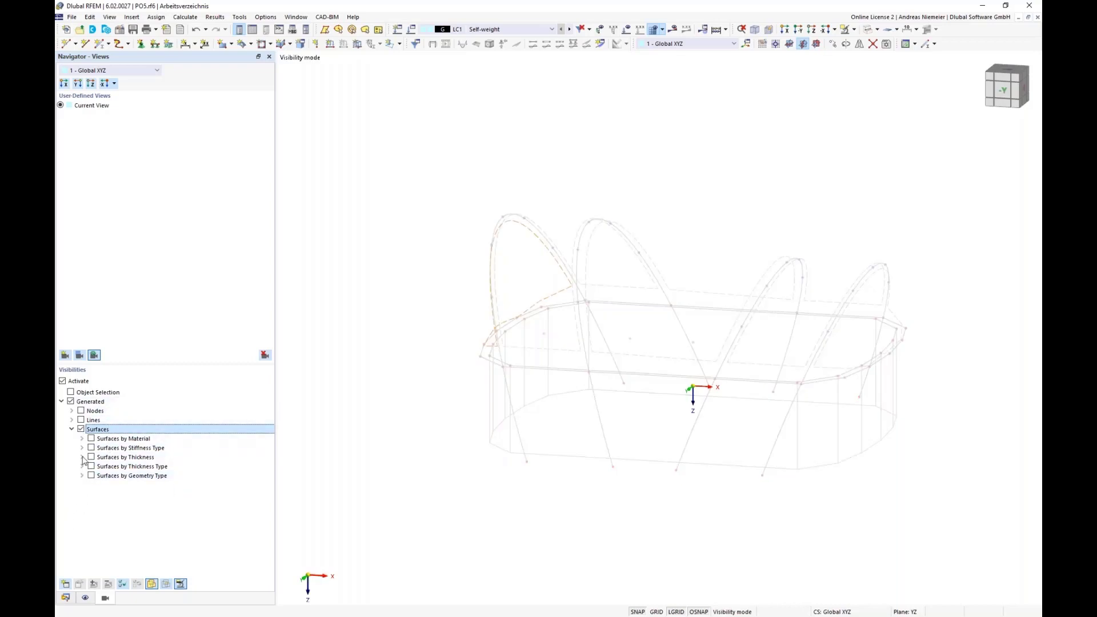
click(82, 439)
click(102, 448)
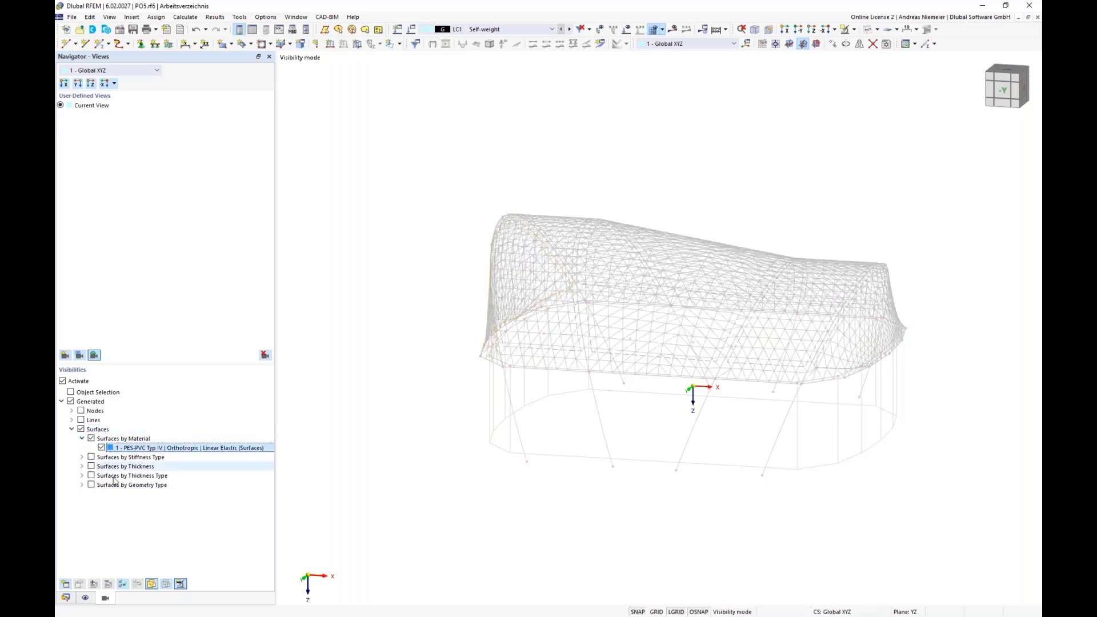
click(180, 583)
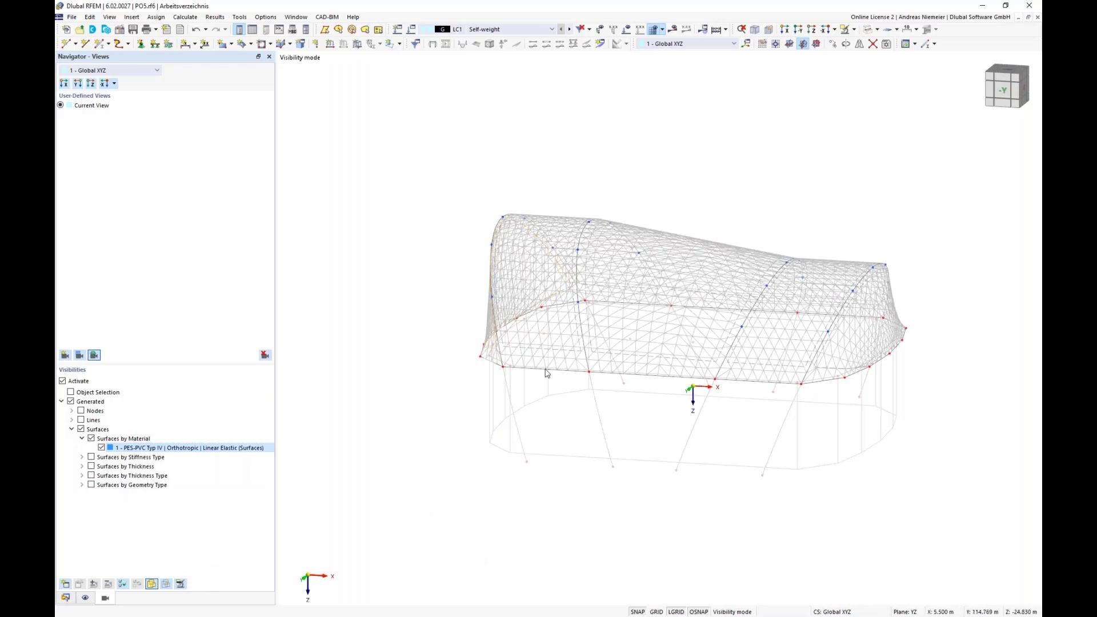
middle_drag(651, 499, 558, 499)
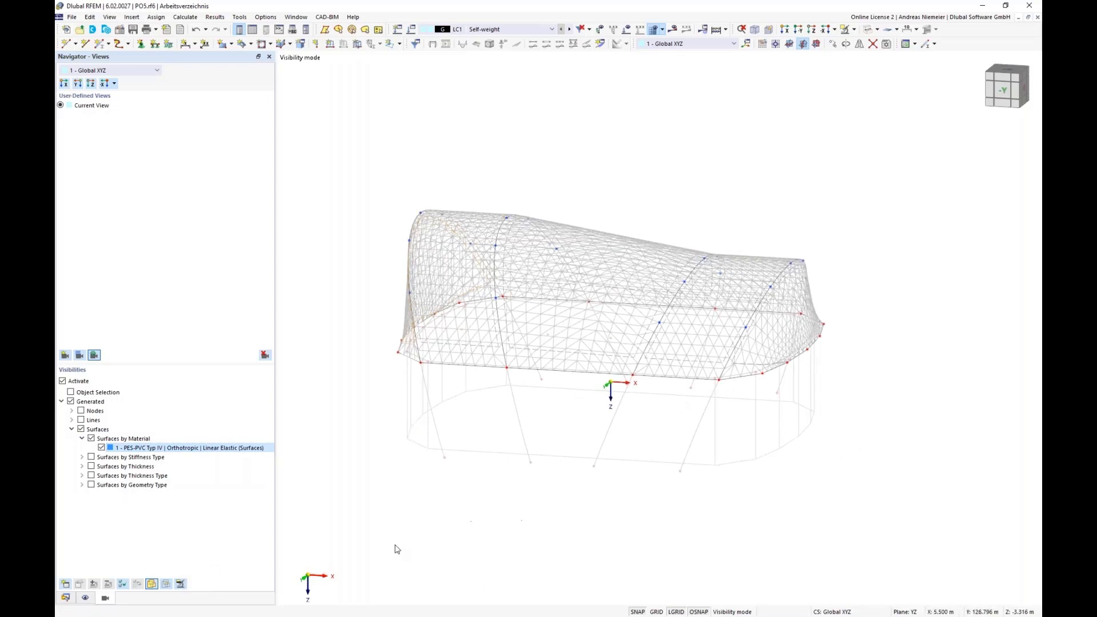
- Assign hinged line supports to all visible membrane boundary lines and arches, accepting deletion of the mesh
click(67, 597)
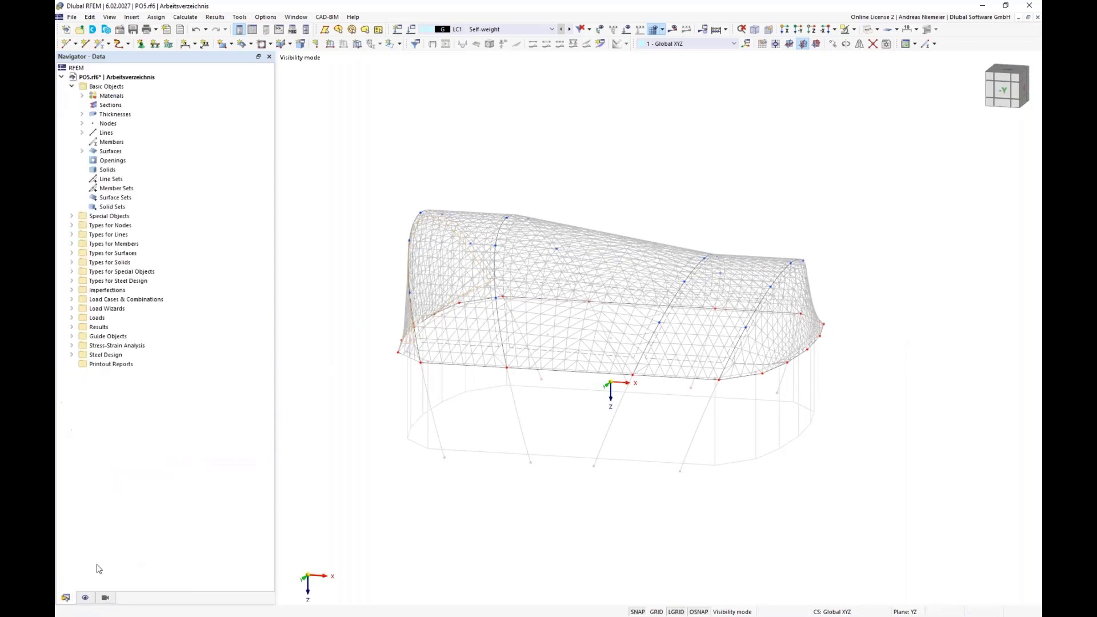
click(155, 43)
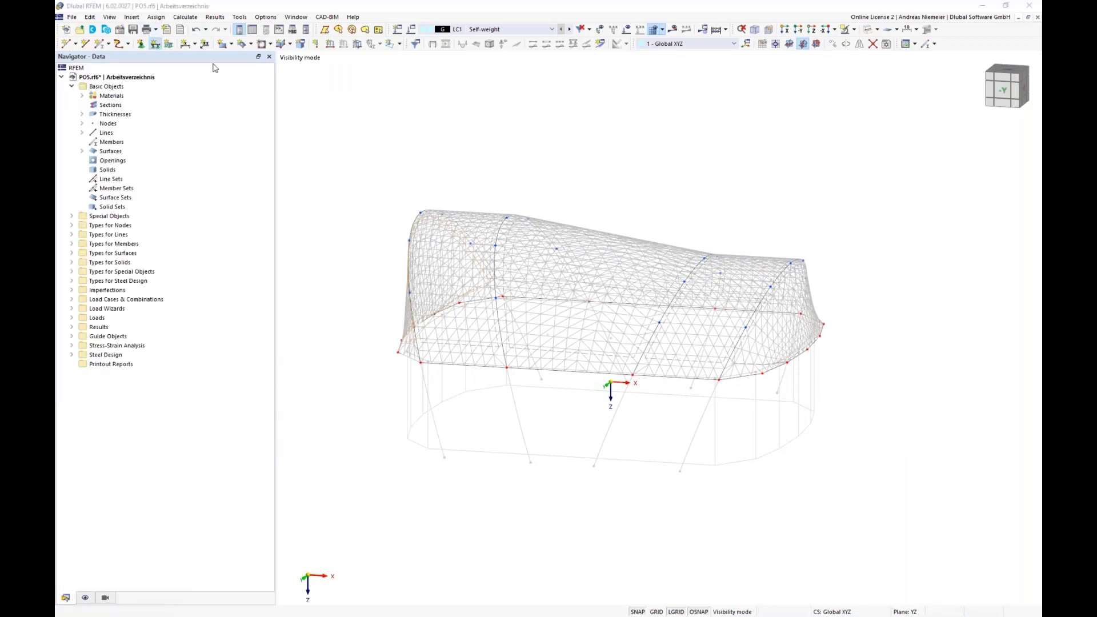
click(591, 404)
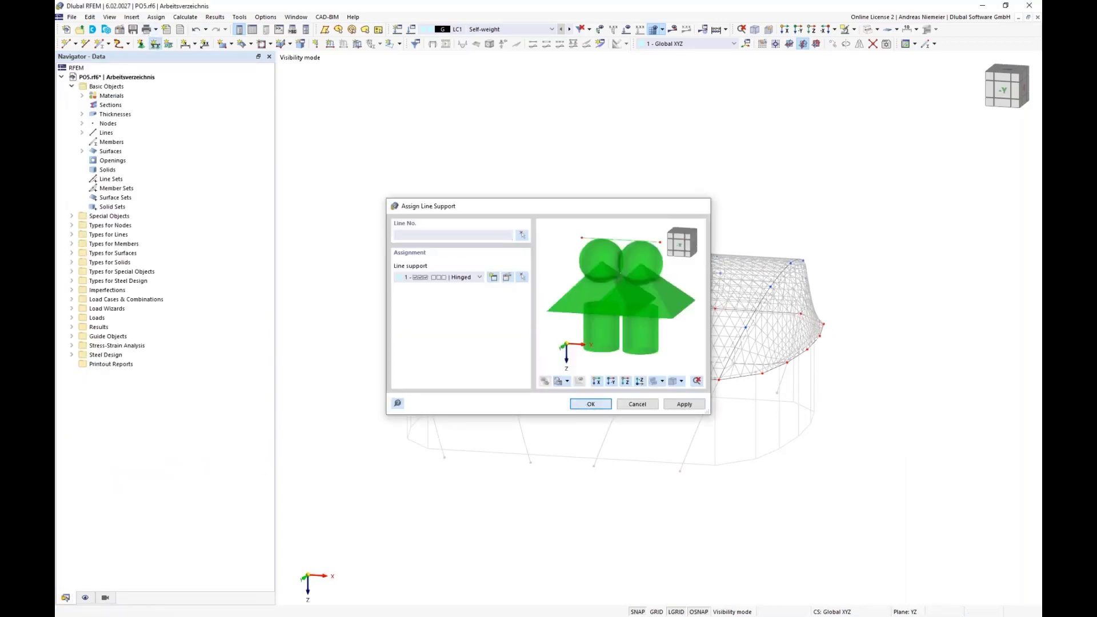
drag(421, 221, 871, 422)
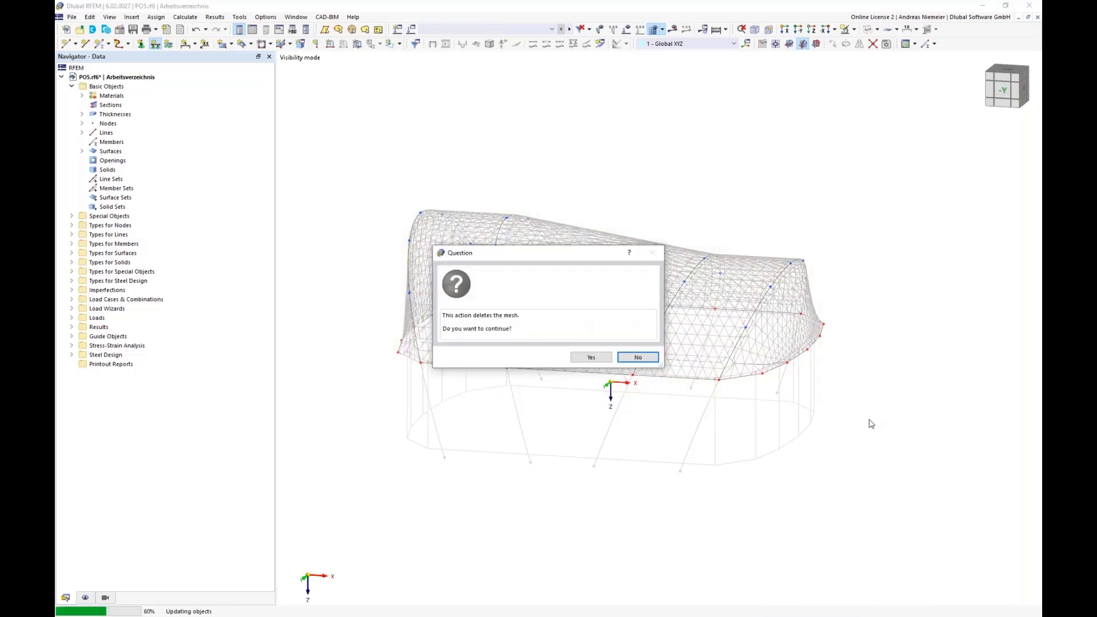
click(596, 358)
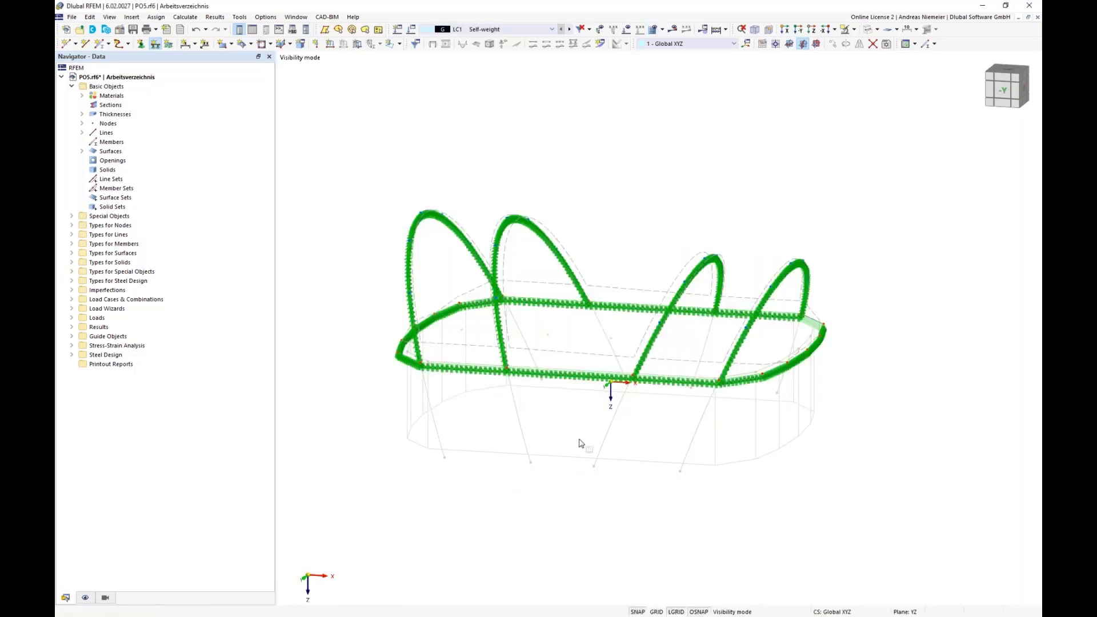
key(Escape)
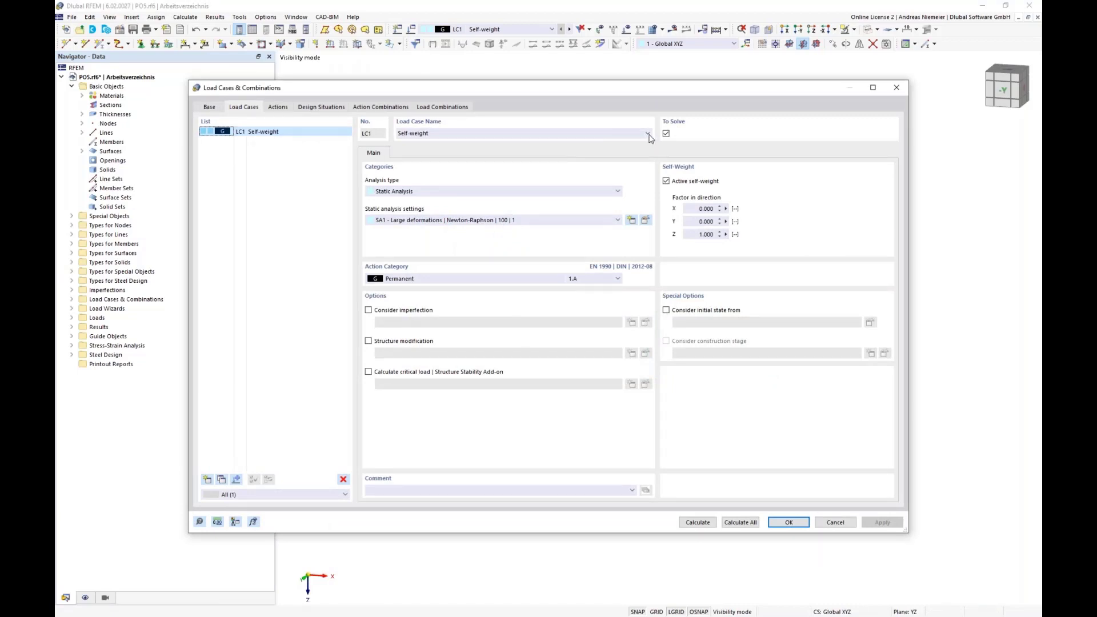
- Rename load case LC1 as Prestress, set its action category to Prestress and deactivate its self-weight
click(606, 131)
double_click(393, 130)
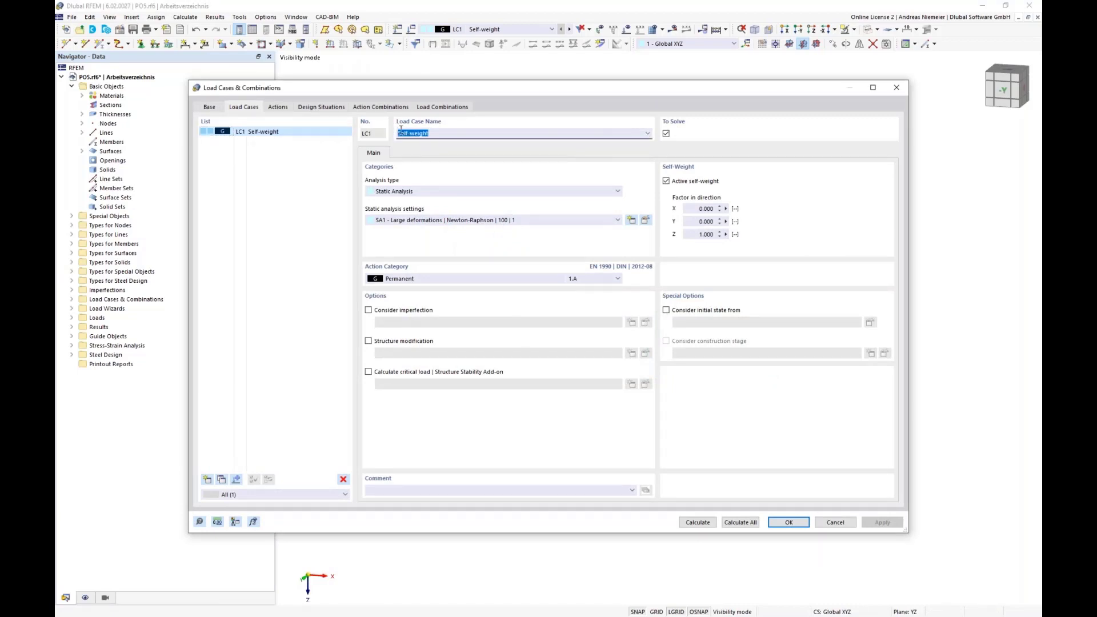
text(Prestress)
click(401, 278)
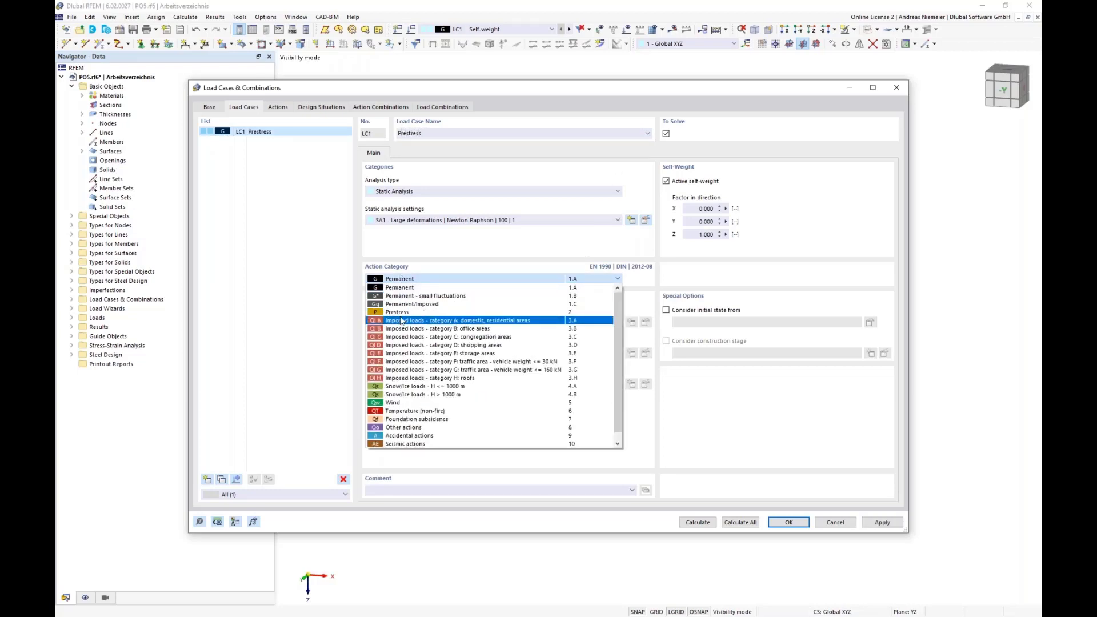
click(405, 312)
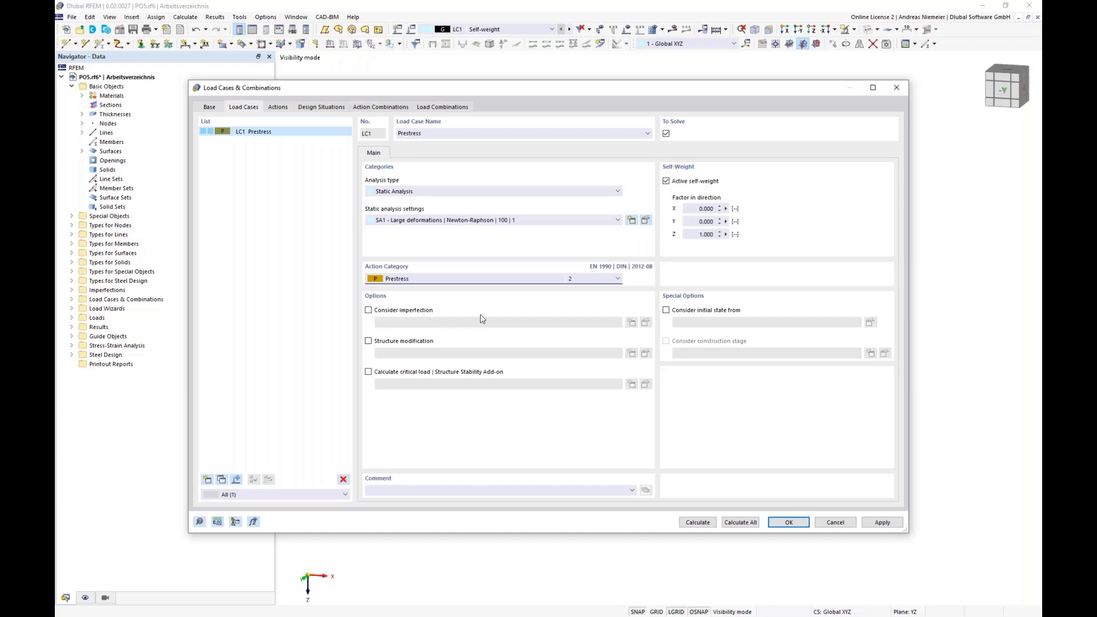
click(666, 181)
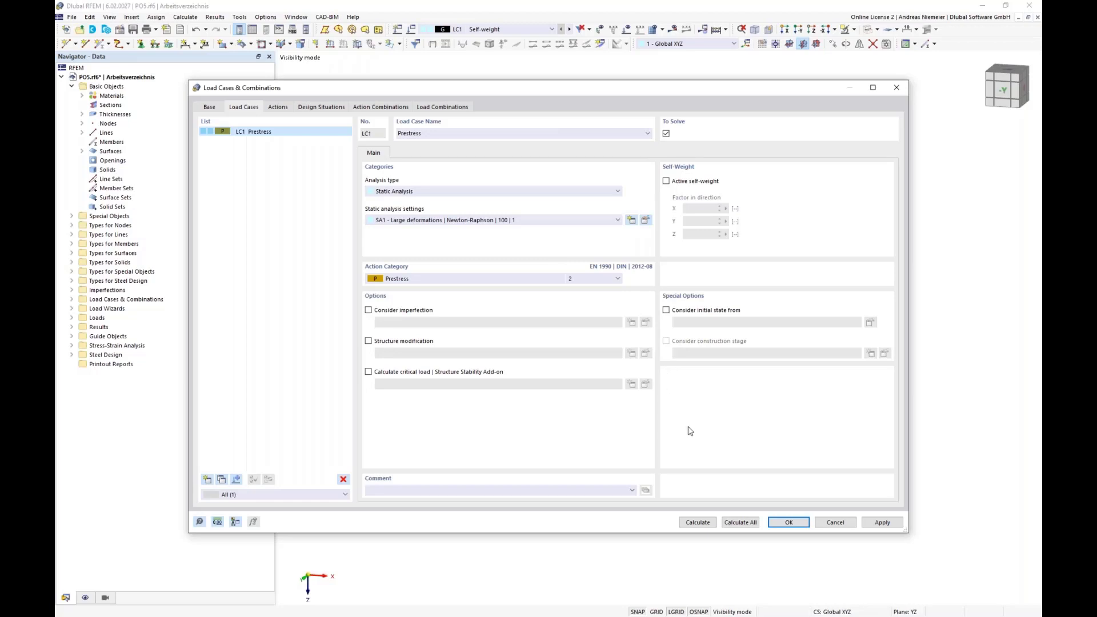
click(788, 522)
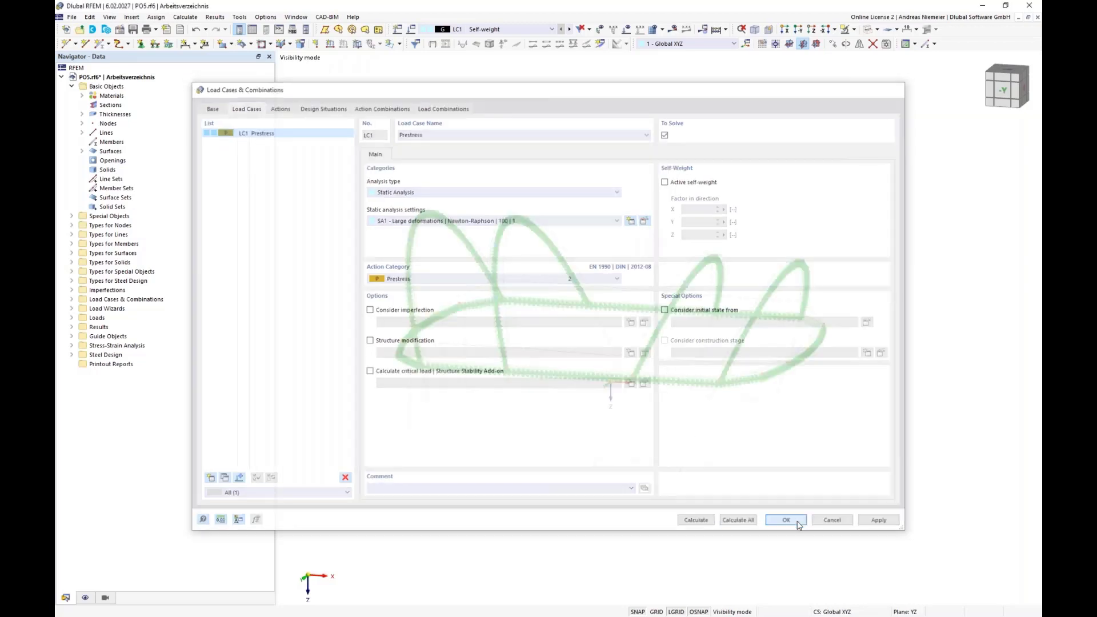
- Start a new surface load in LC1 Prestress with load type Form-Finding, the Standard calculation method and a Force definition
click(357, 43)
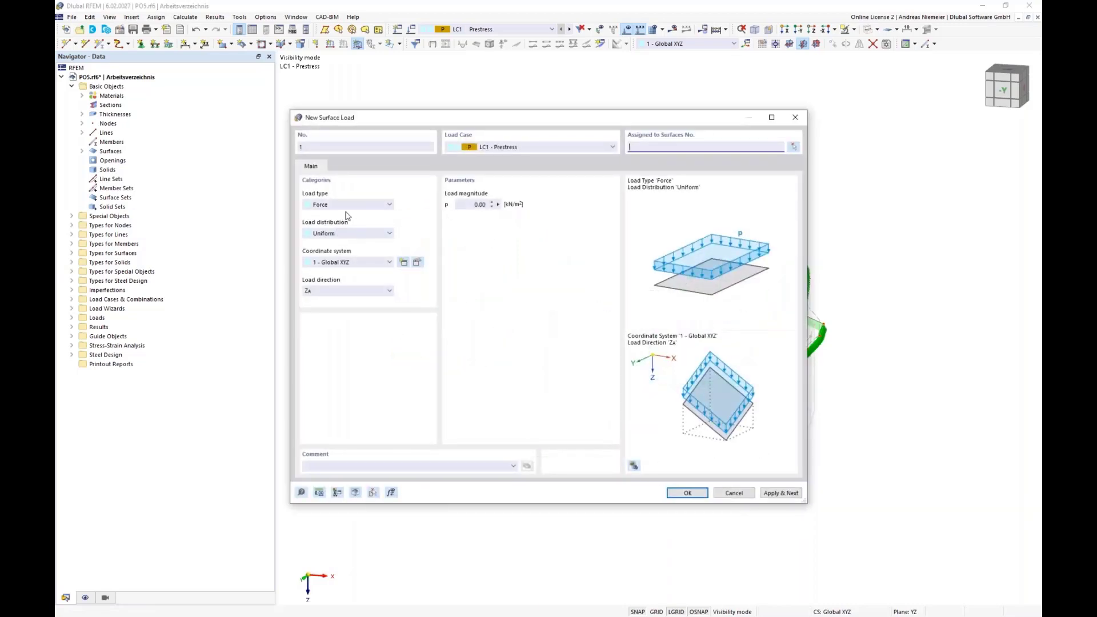
click(347, 204)
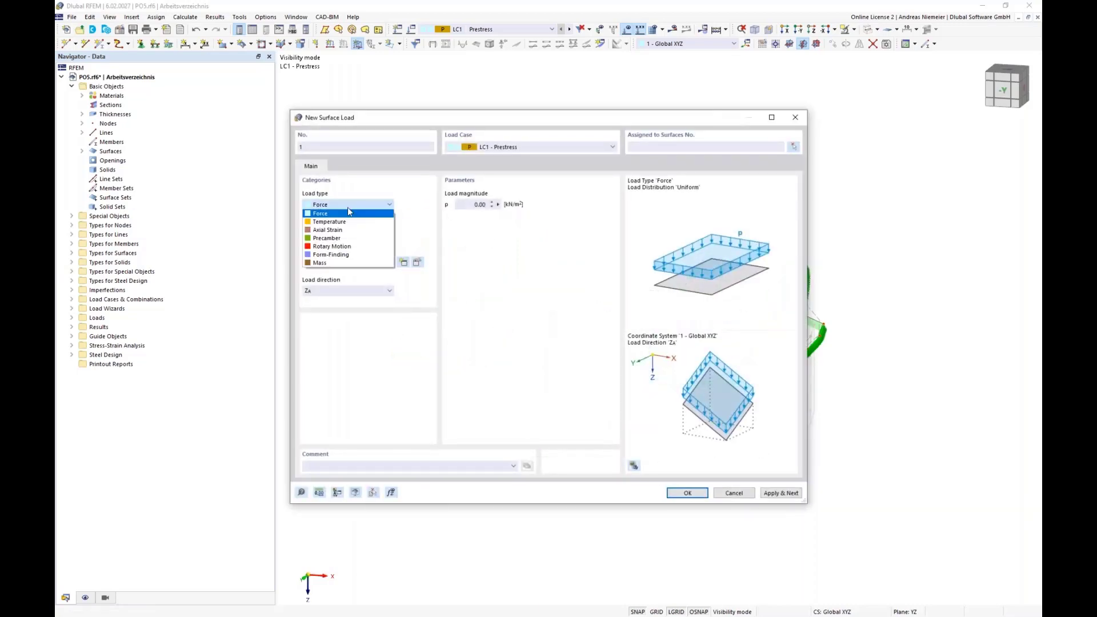
click(329, 254)
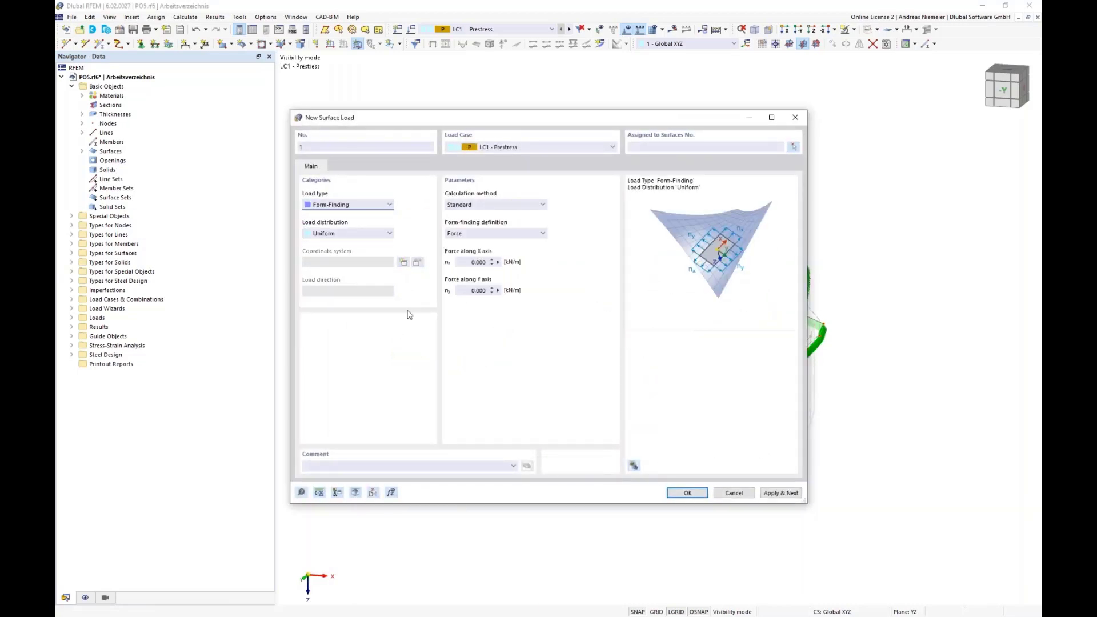
click(495, 205)
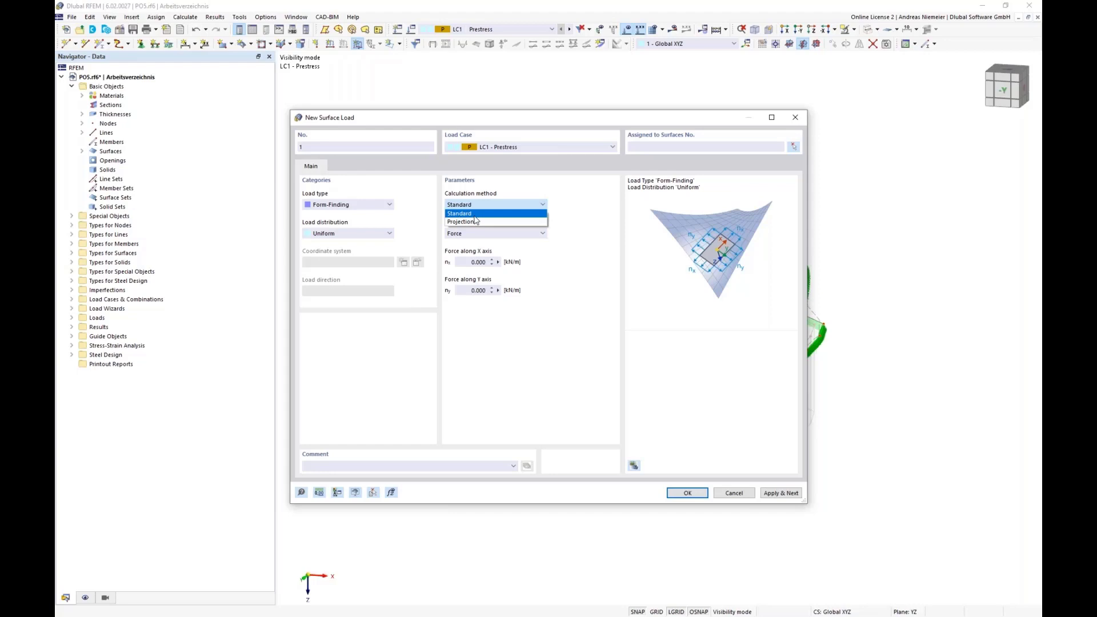
click(474, 216)
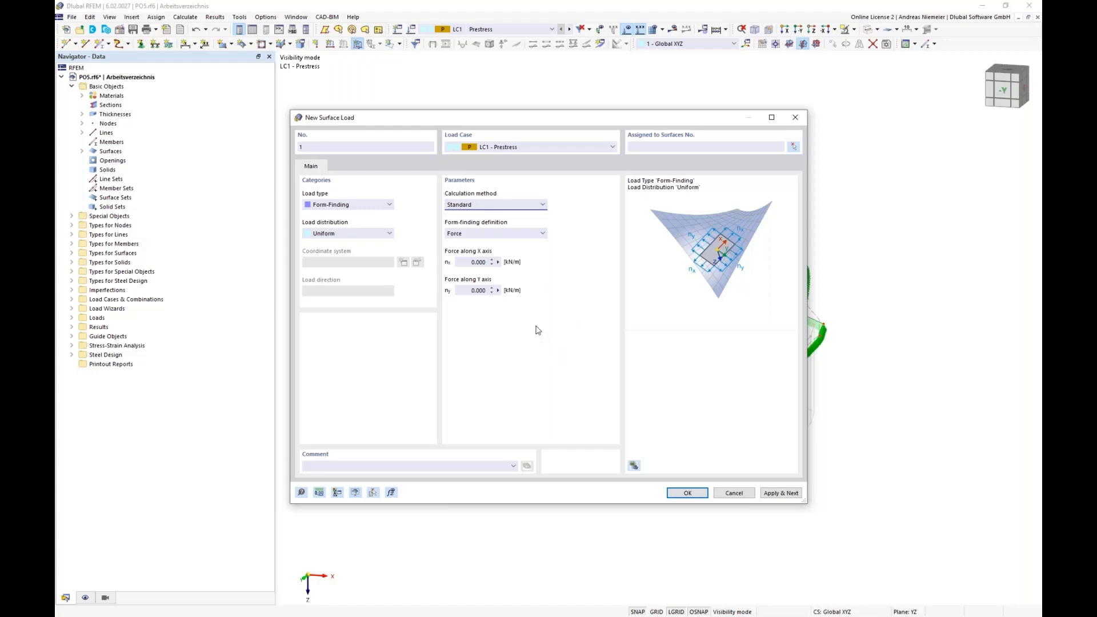
click(466, 235)
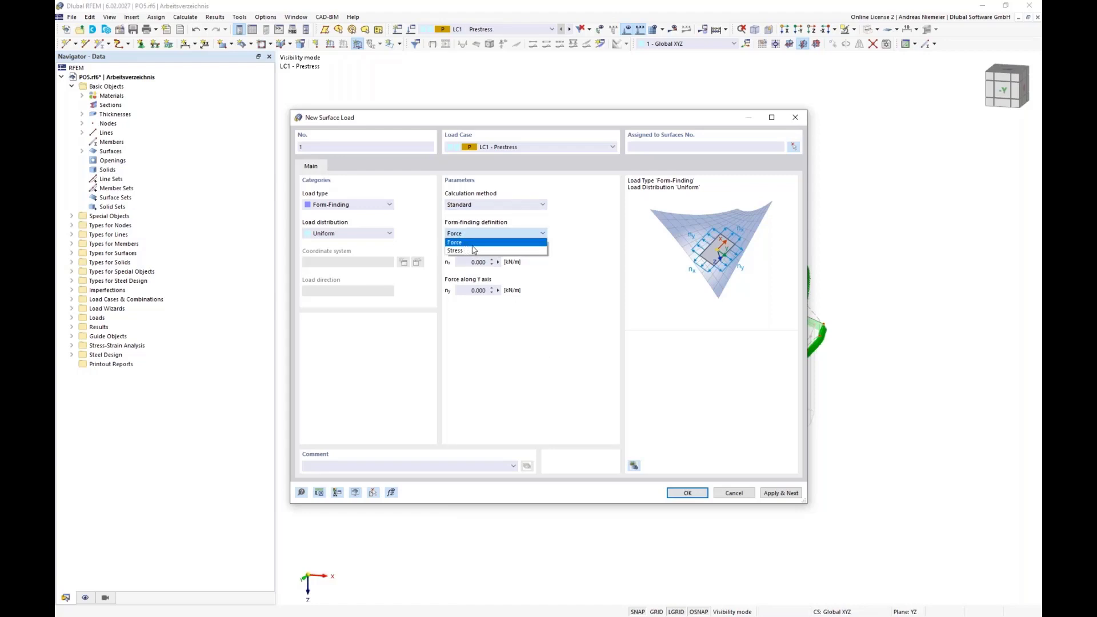
click(472, 243)
- Set the form-finding forces along the X and Y axes to 1.000 kN/m each and assign the load to surfaces 1-5
click(468, 262)
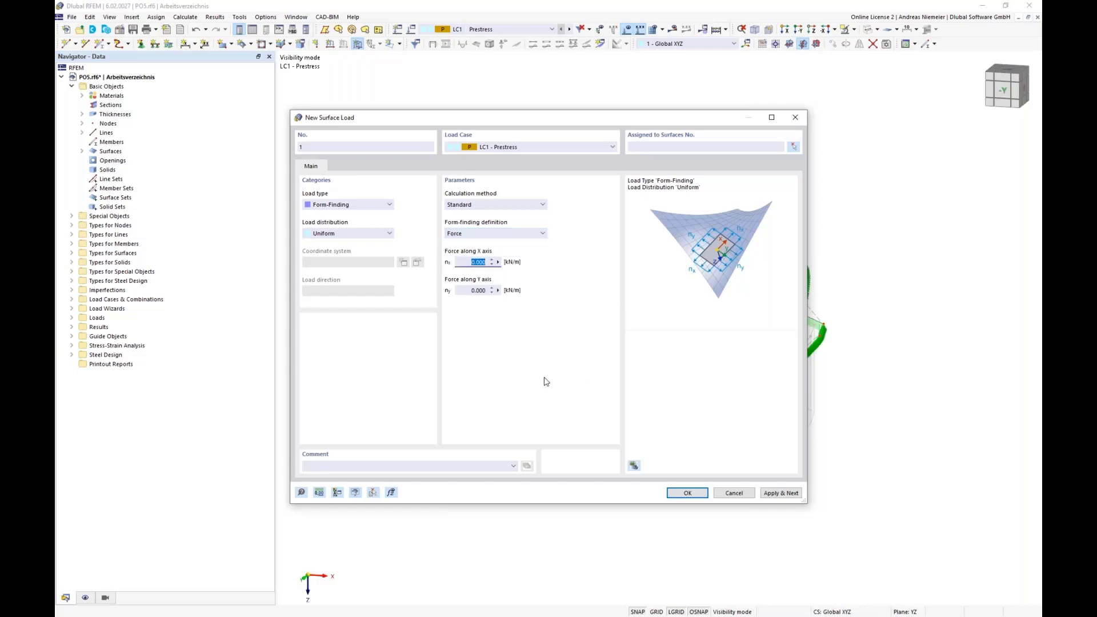
text(1)
key(Tab)
text(1)
click(688, 493)
drag(826, 359, 392, 144)
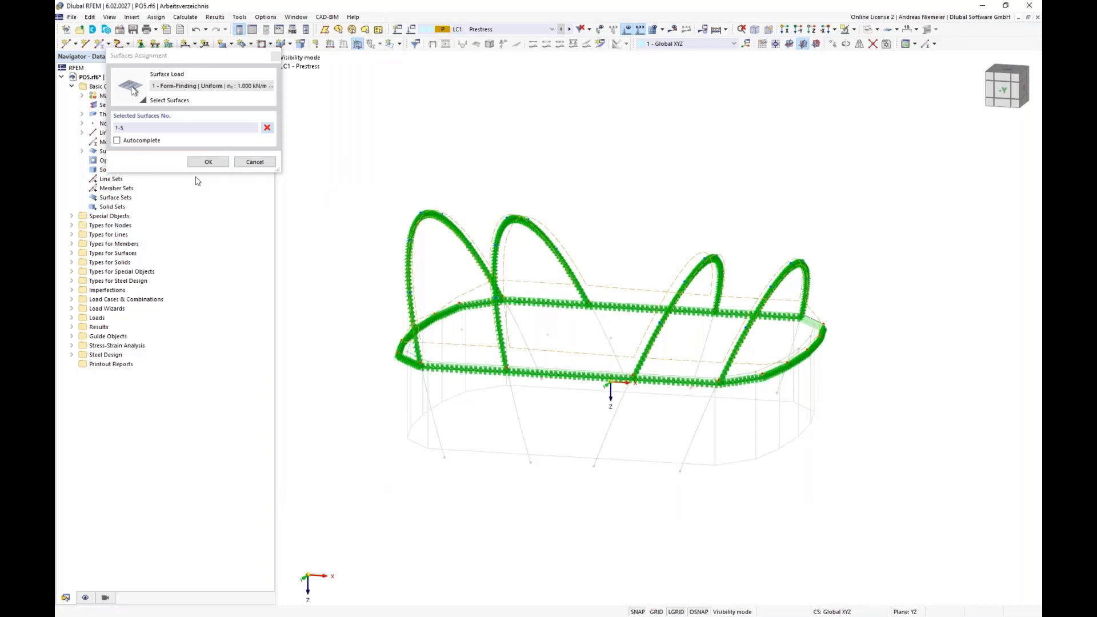
click(209, 163)
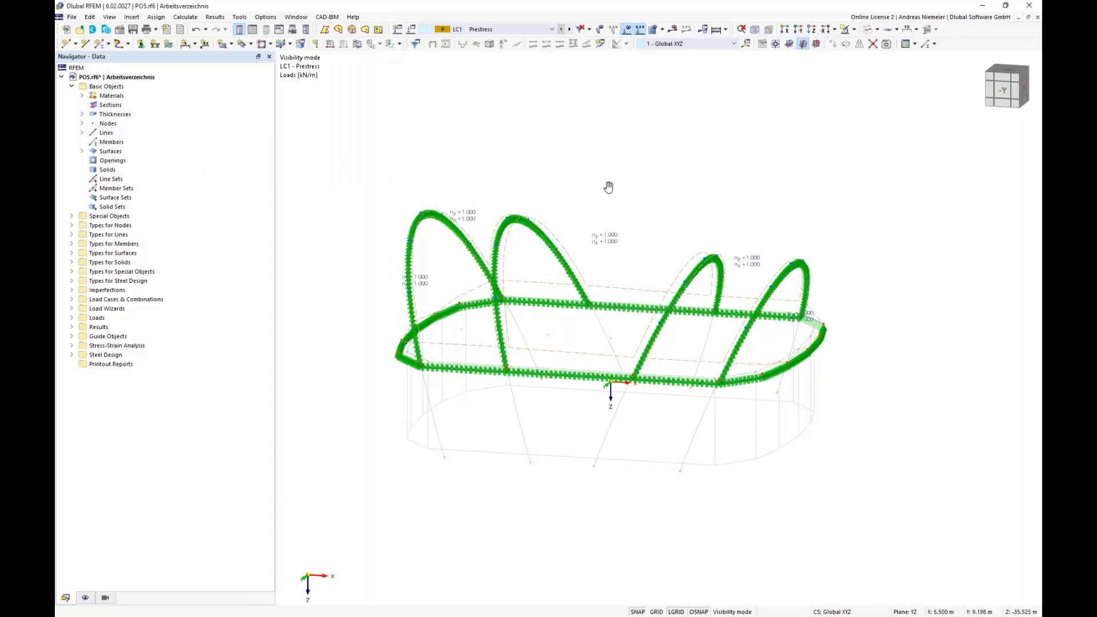
- Calculate load case LC1 Prestress to show its results and ignore all assertion failures
mouse_move(609, 187)
middle_down()
mouse_move(580, 181)
mouse_move(589, 182)
middle_up()
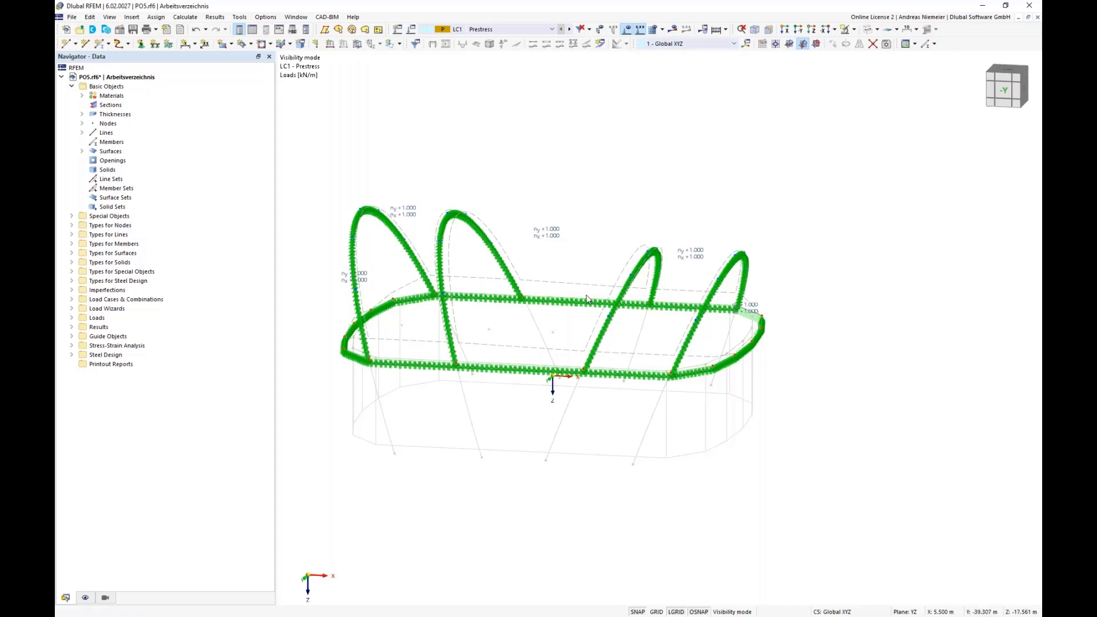
click(674, 31)
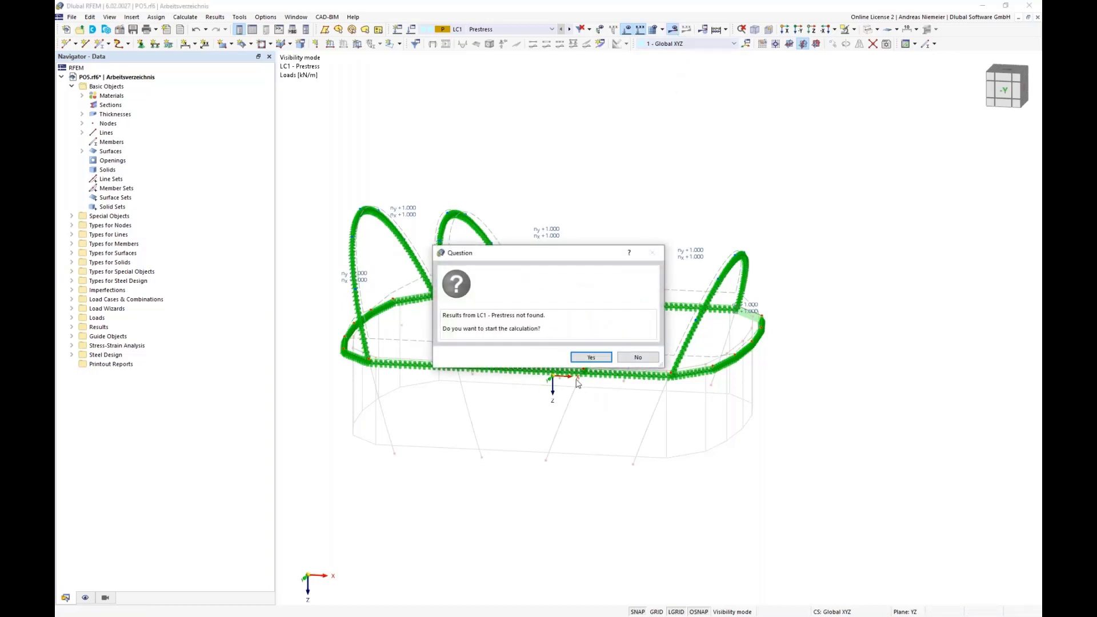
click(587, 360)
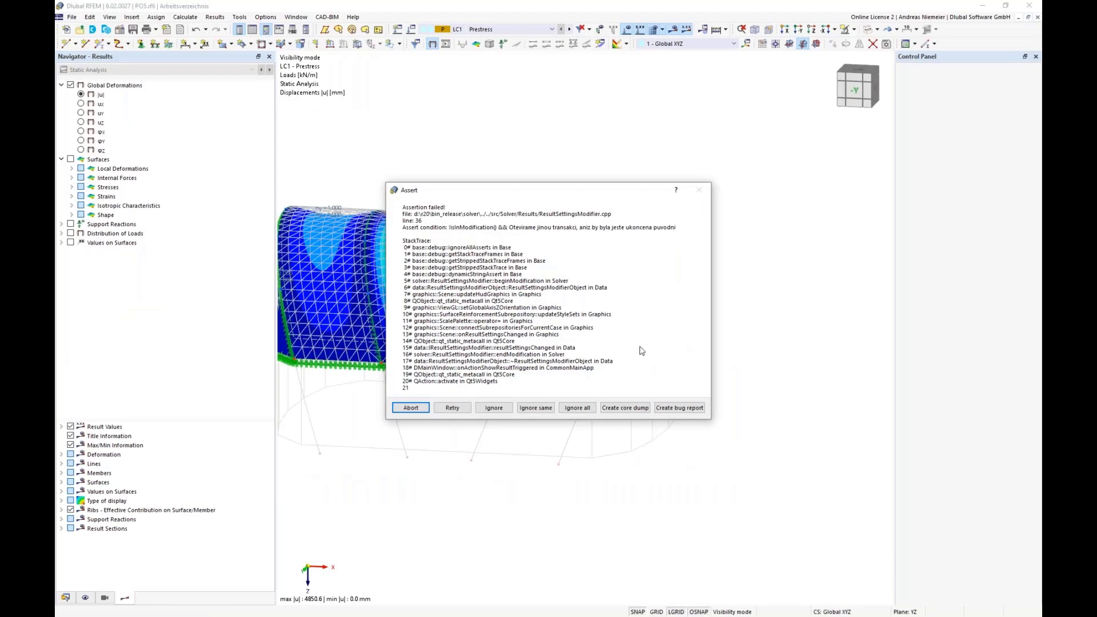
click(587, 407)
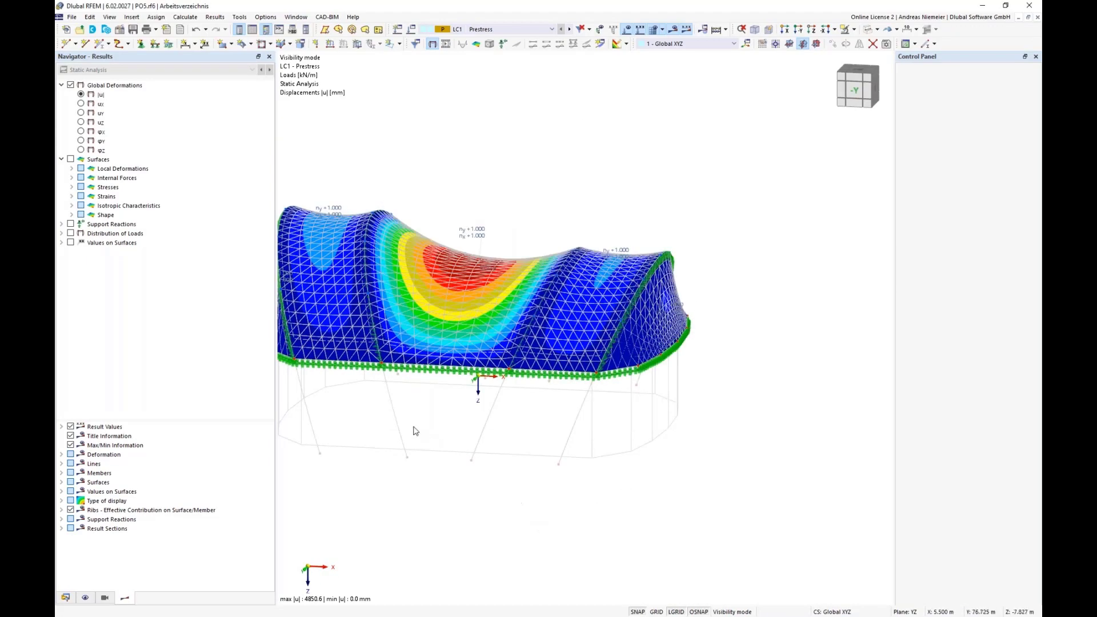
- Examine the form-found membrane shape and its displacement distribution from the front and at an angle
middle_drag(417, 425, 510, 401)
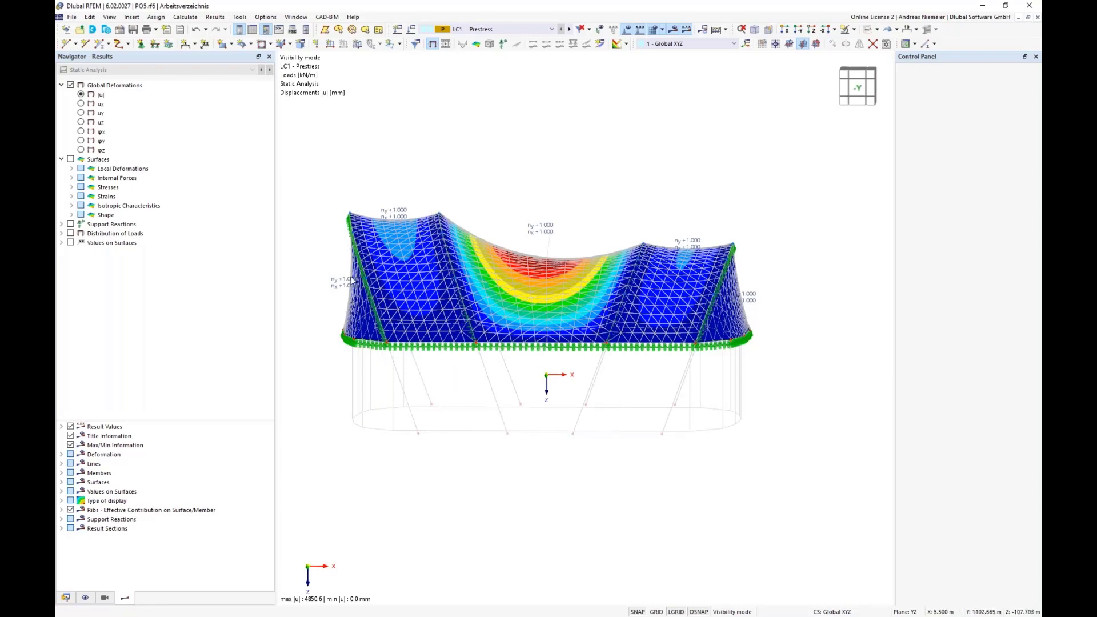
ctrl+middle_drag(756, 382, 720, 393)
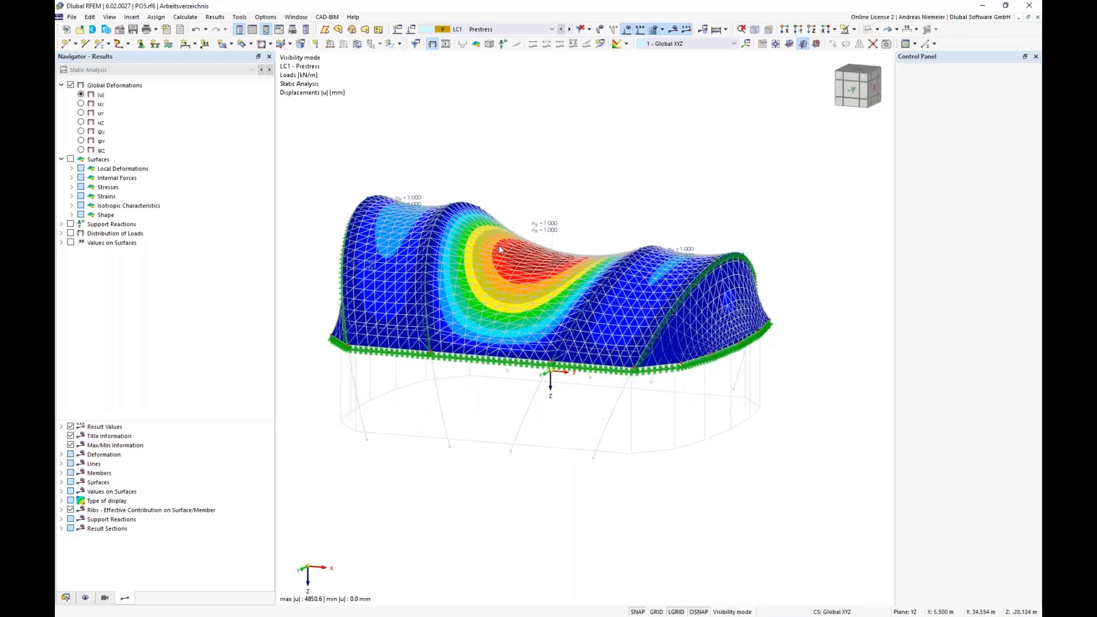
scroll(499, 250, up, 3)
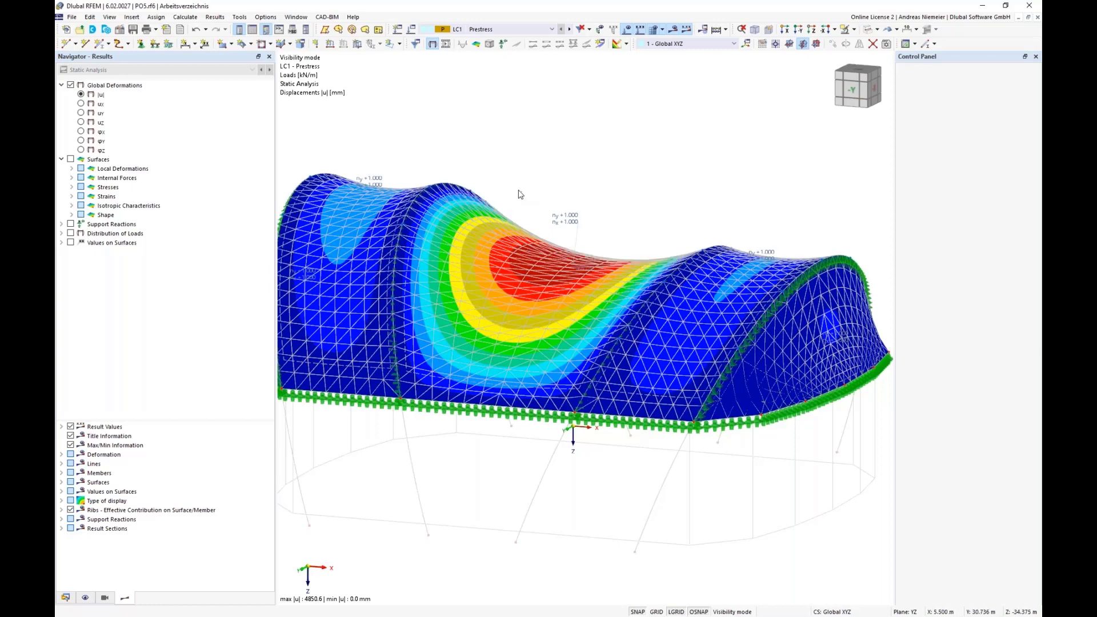
scroll(519, 262, down, 1)
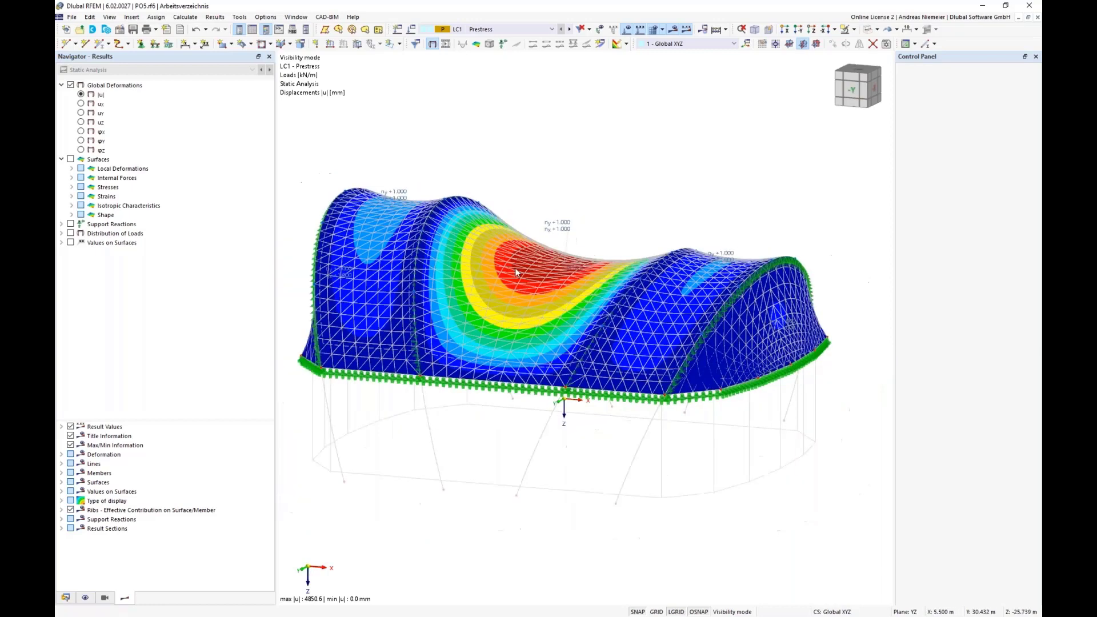
middle_drag(427, 436, 461, 420)
scroll(479, 408, down, 2)
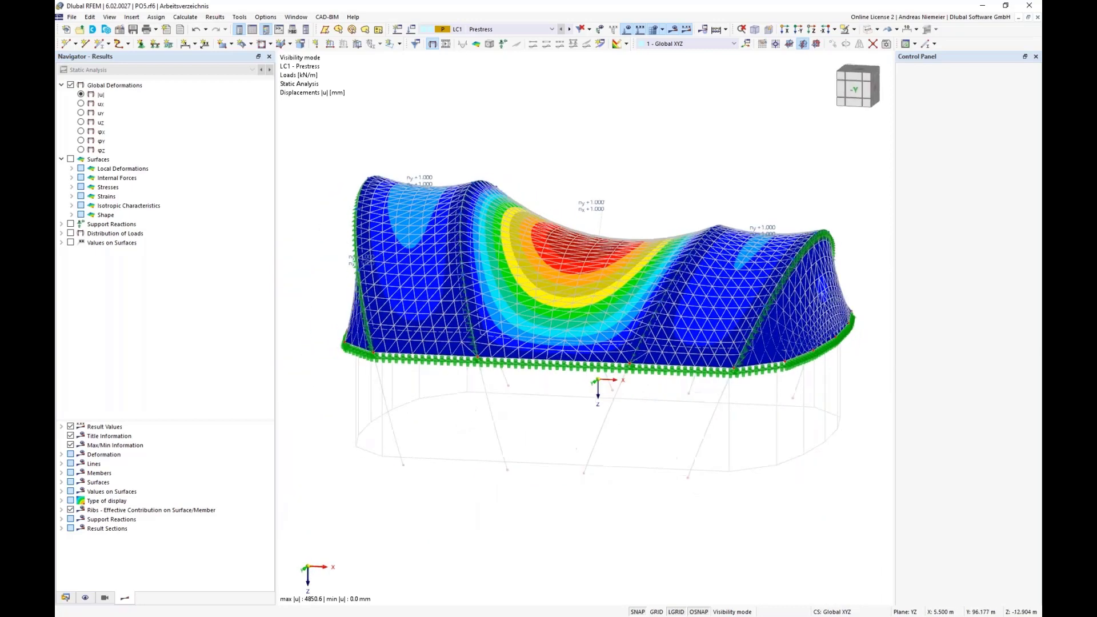
- Display the surfaces' basic internal forces nx and ny one after the other to check the membrane prestress
click(72, 178)
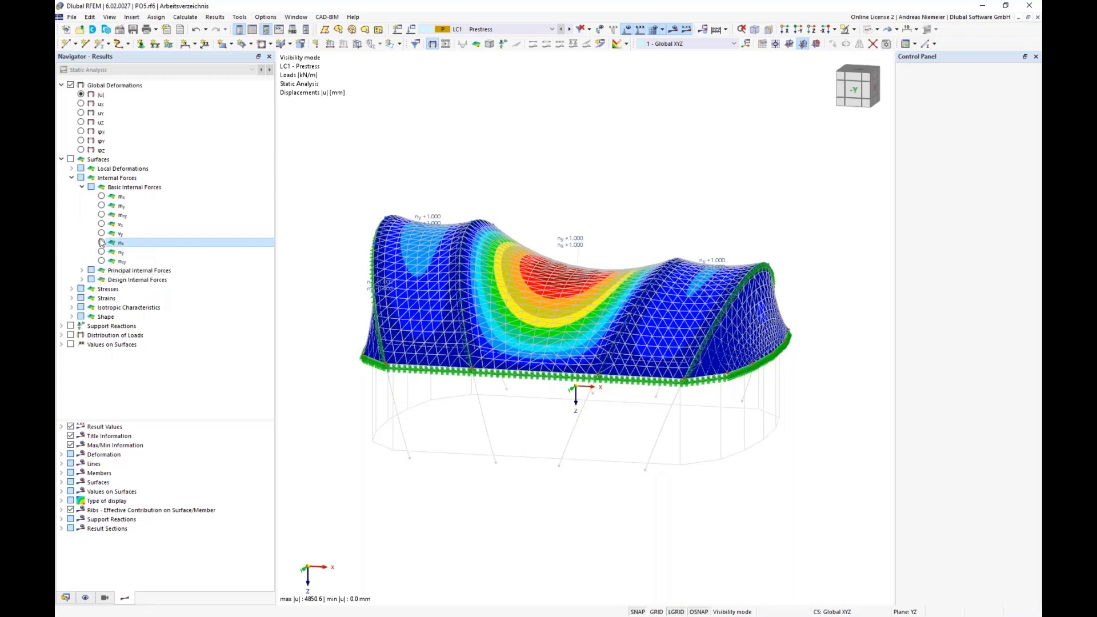
click(101, 243)
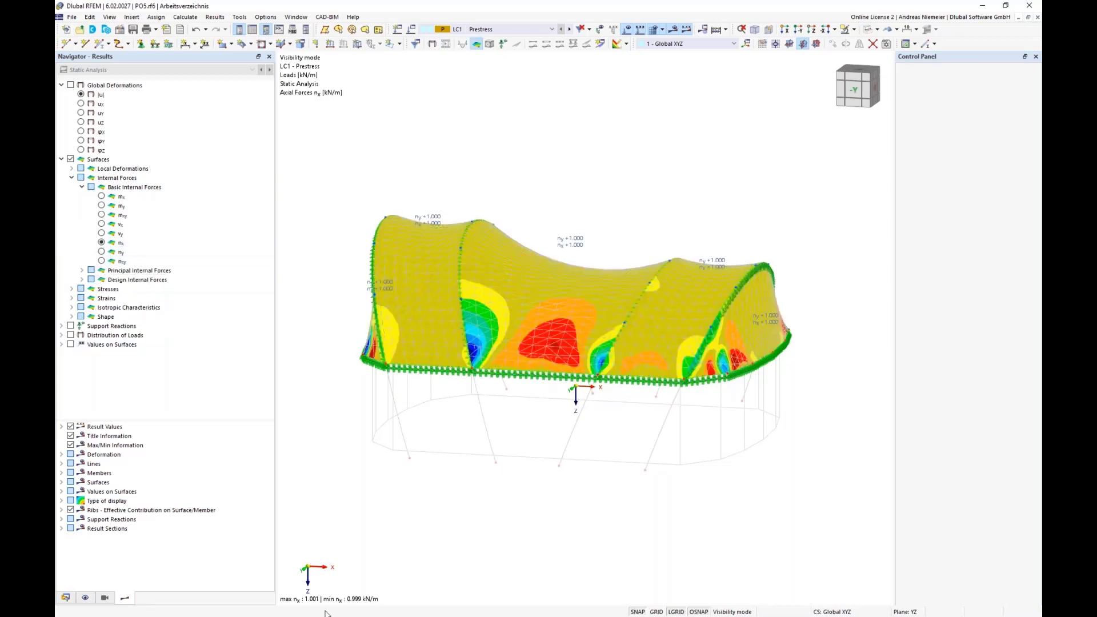
click(101, 251)
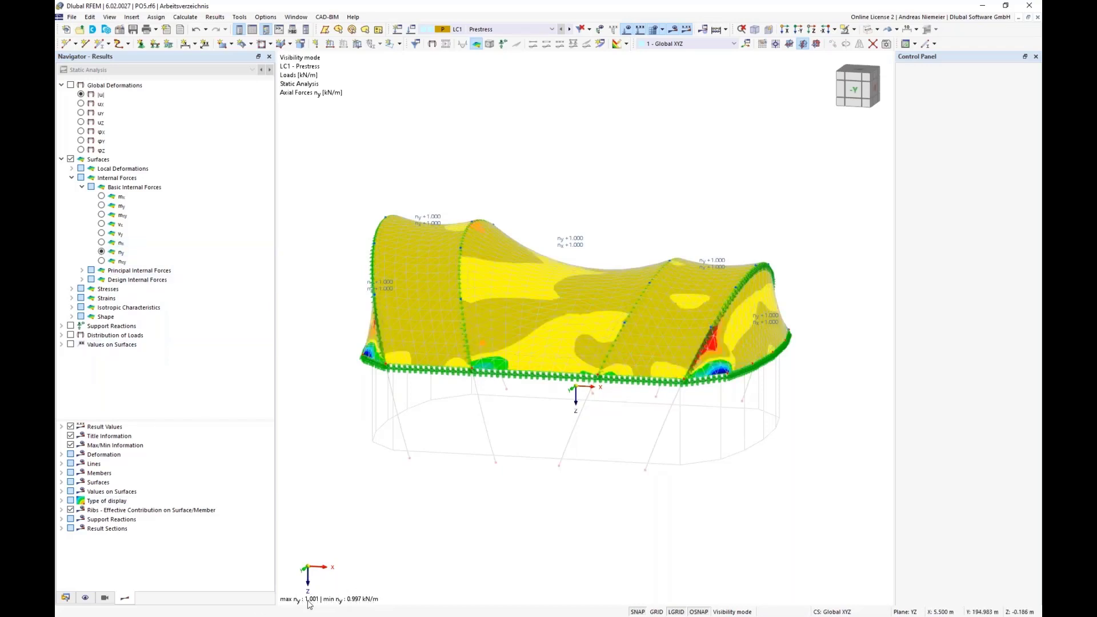
- Show the global deformations |u| again and examine the middle membrane field up close from the front
click(70, 84)
middle_drag(398, 454, 413, 448)
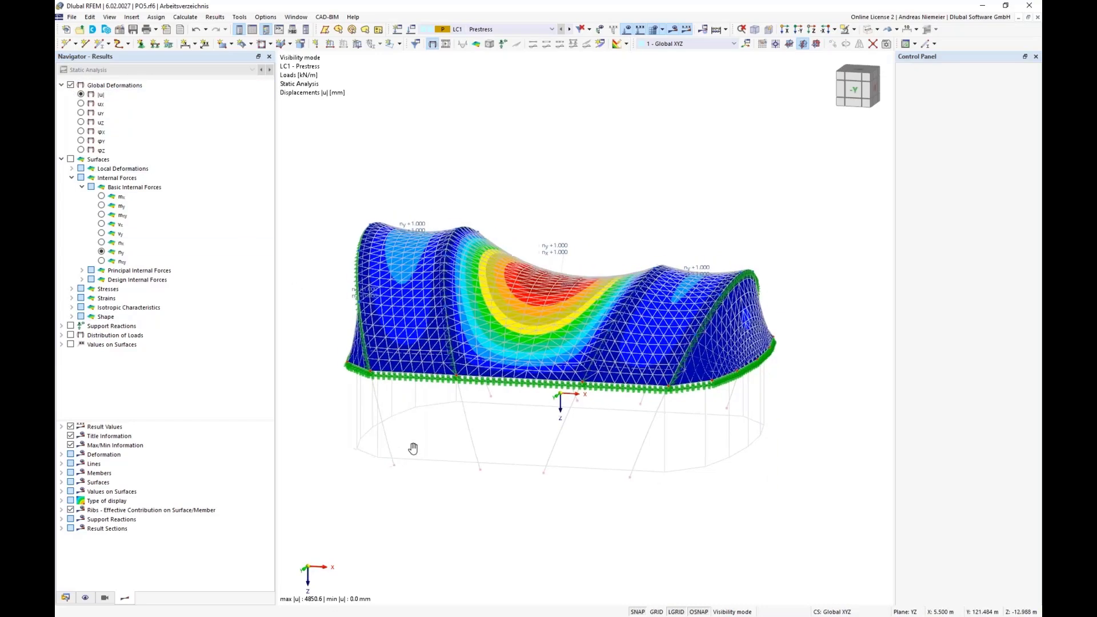
scroll(580, 270, up, 2)
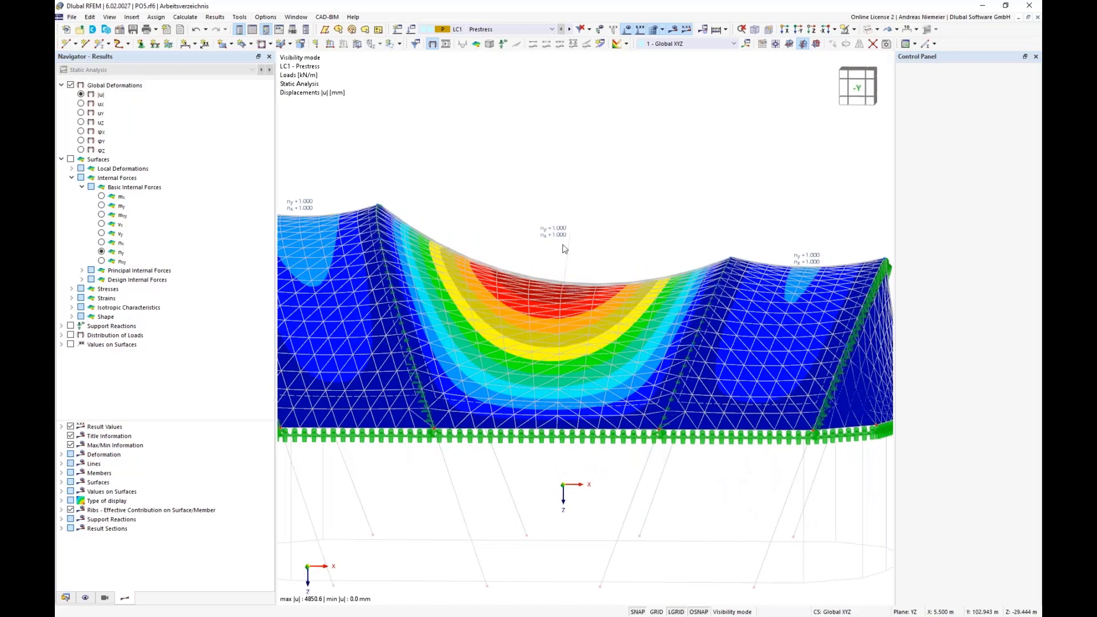
- Examine the membrane's displacement results from the side and from the end, including the sagging middle bay
scroll(558, 277, down, 1)
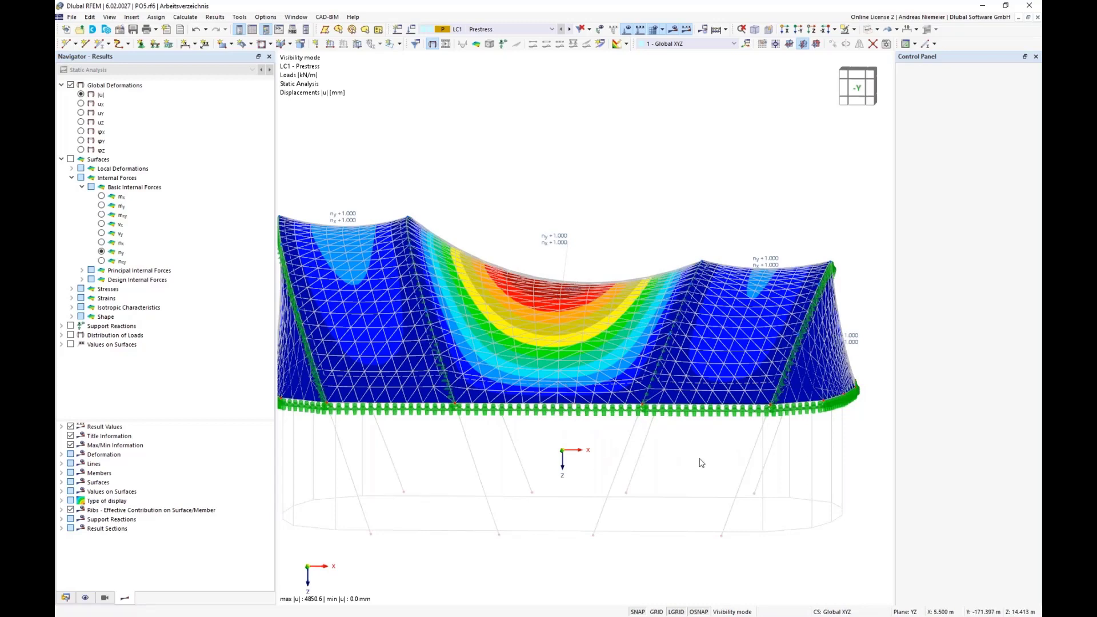
ctrl+middle_drag(699, 458, 512, 437)
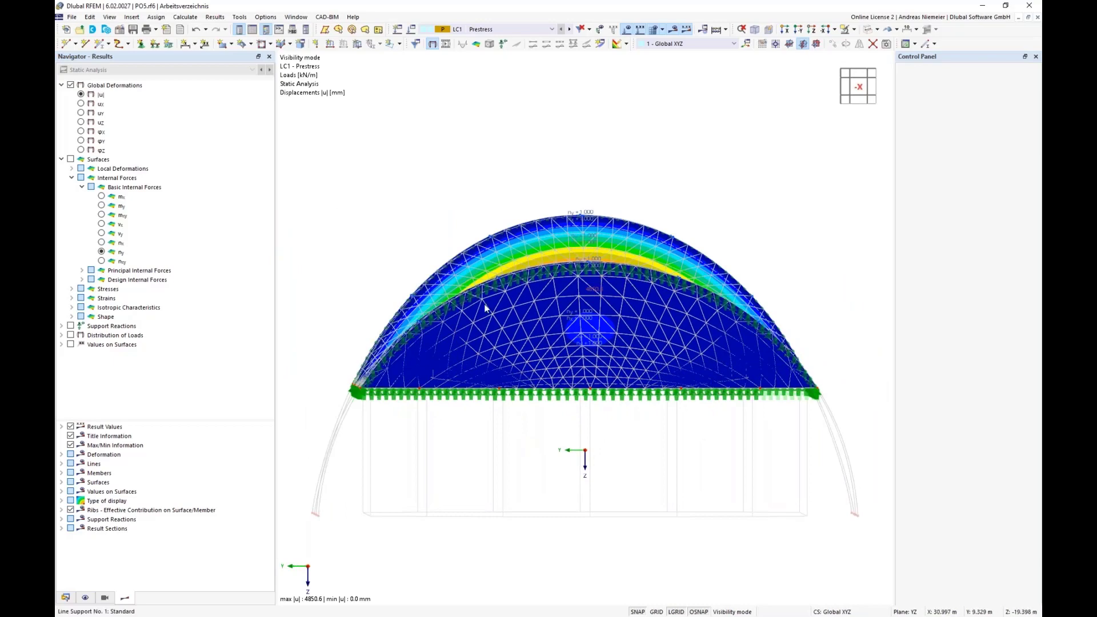
scroll(417, 479, down, 2)
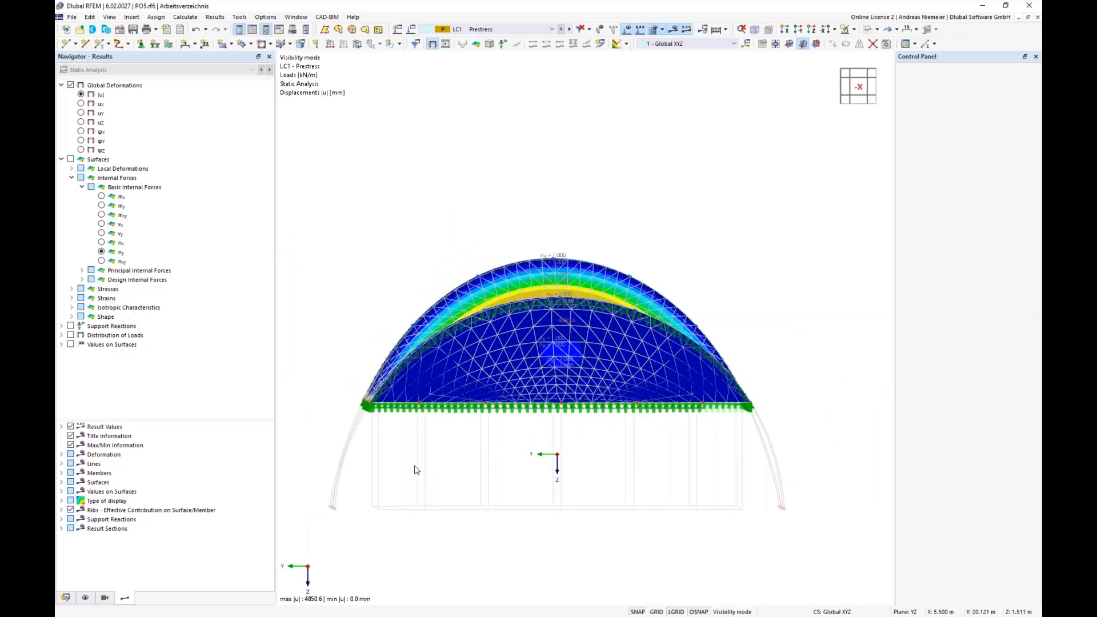
ctrl+middle_drag(415, 470, 567, 330)
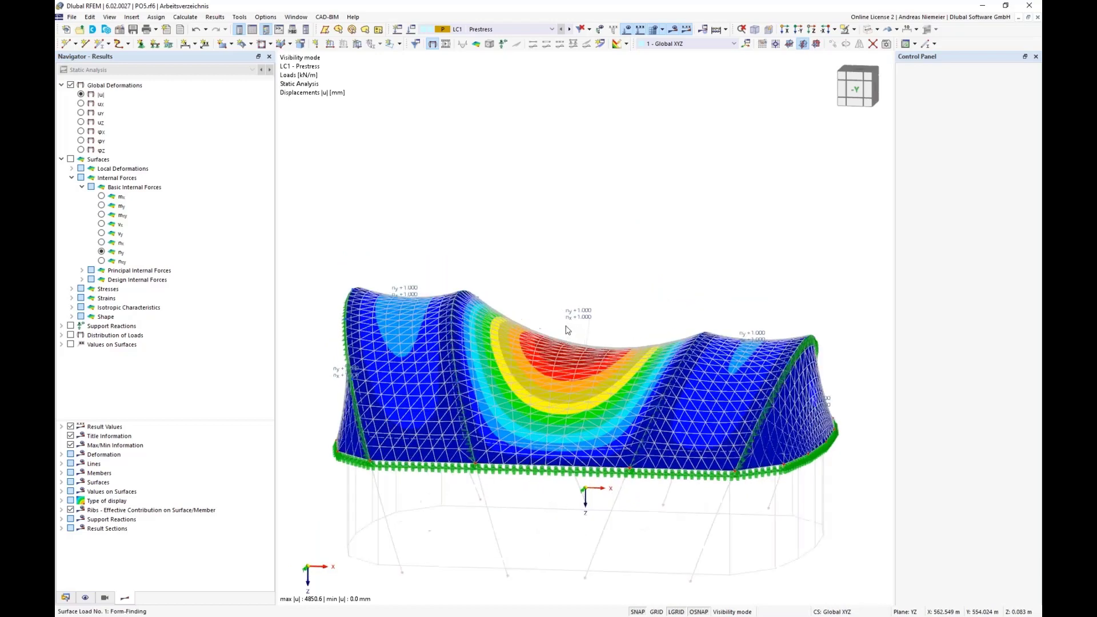
scroll(579, 316, up, 3)
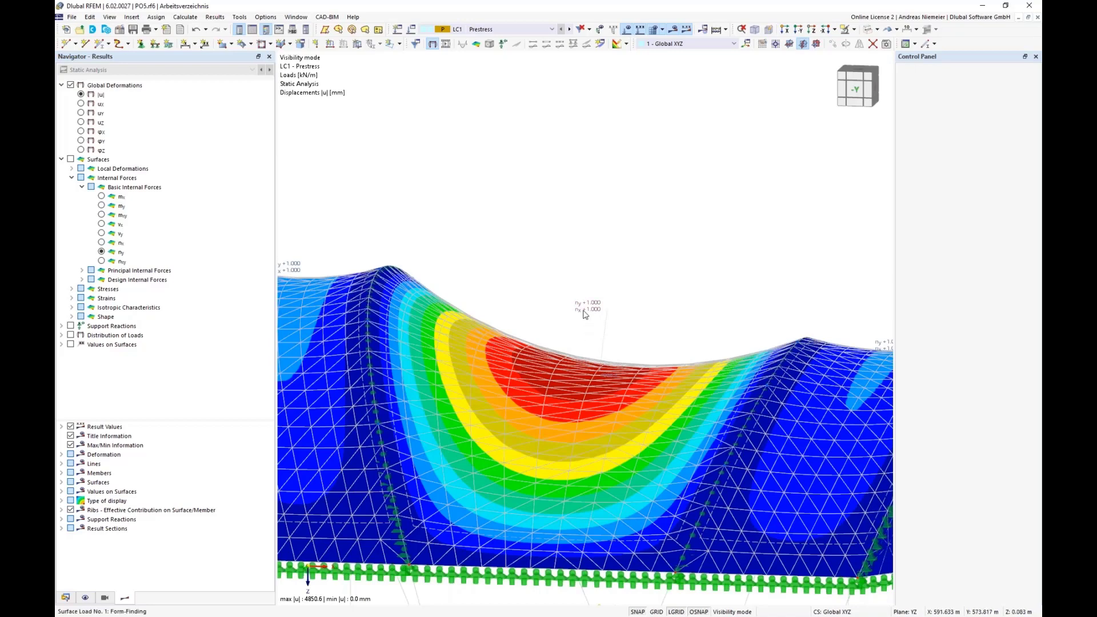
scroll(588, 330, down, 3)
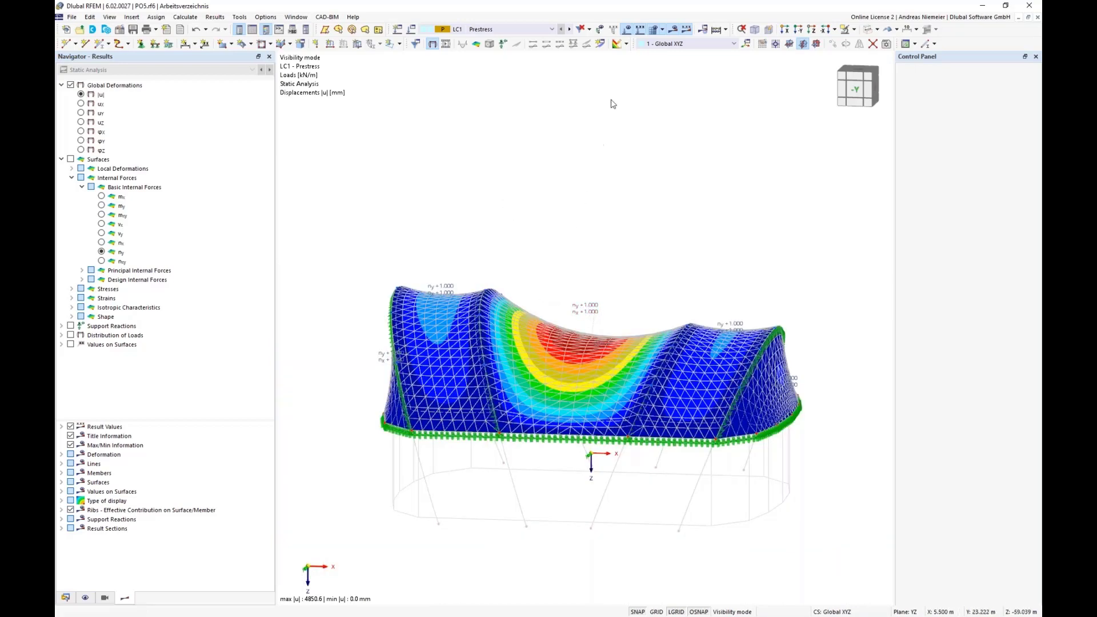
- Delete the finite element mesh together with the existing results
click(662, 29)
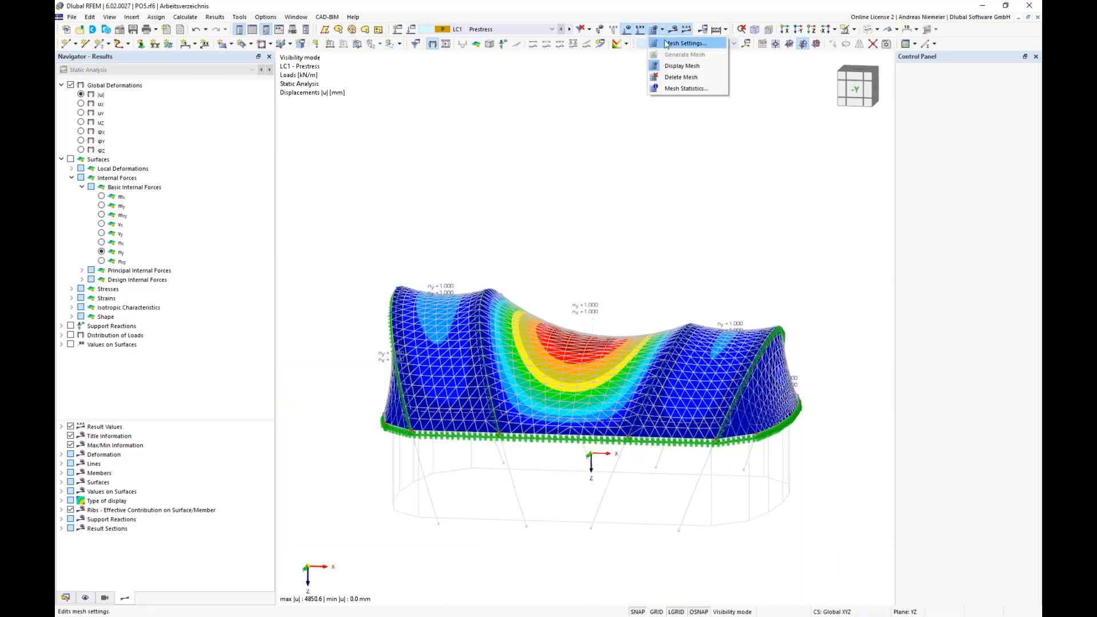
click(677, 78)
click(590, 355)
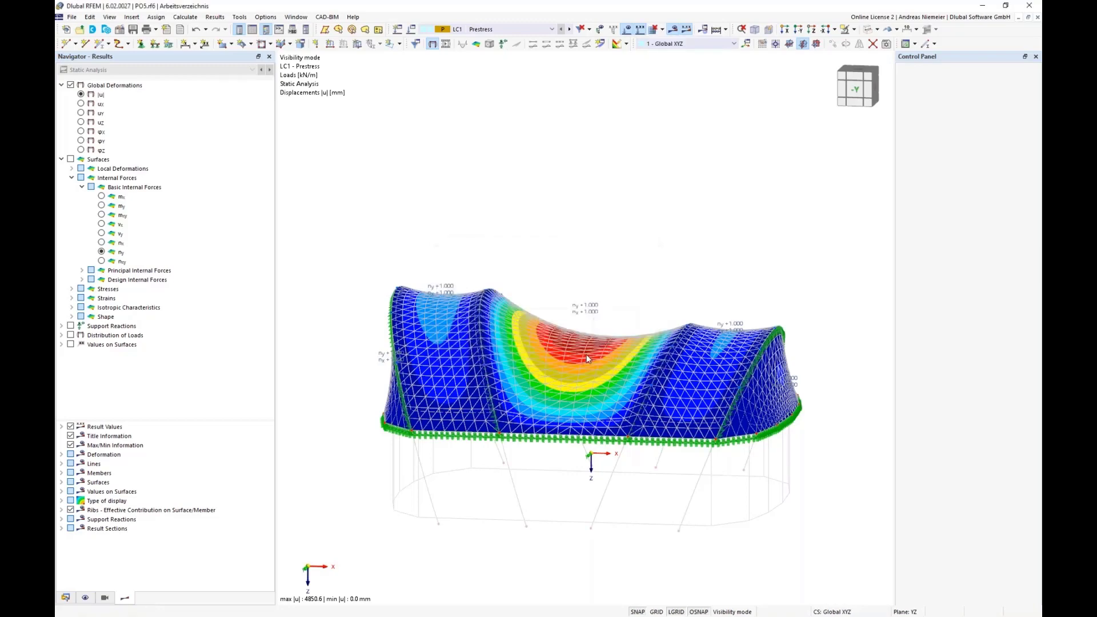
scroll(619, 244, down, 1)
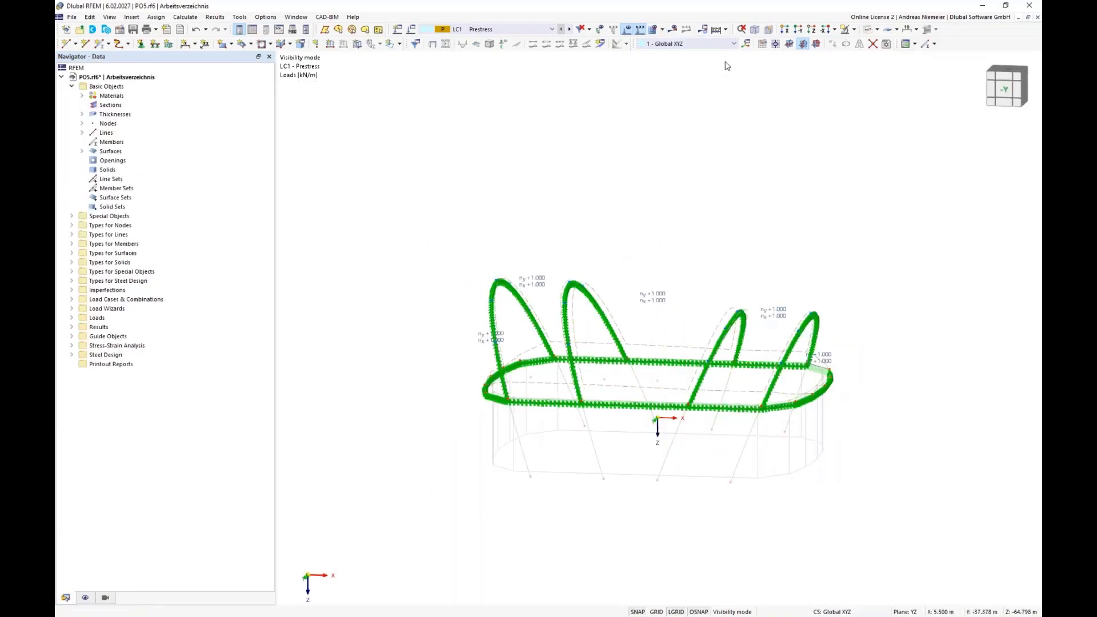
- Cancel visibility mode and set an XY work plane with its origin at the central node (0, 0, -7.5 m)
click(775, 43)
scroll(668, 434, up, 1)
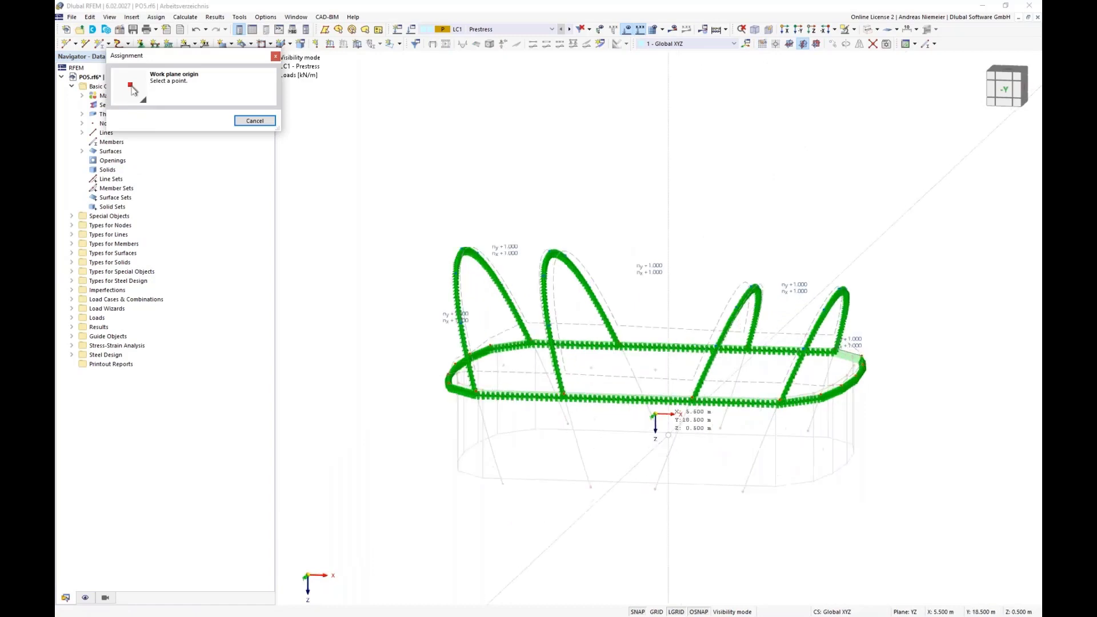
click(853, 29)
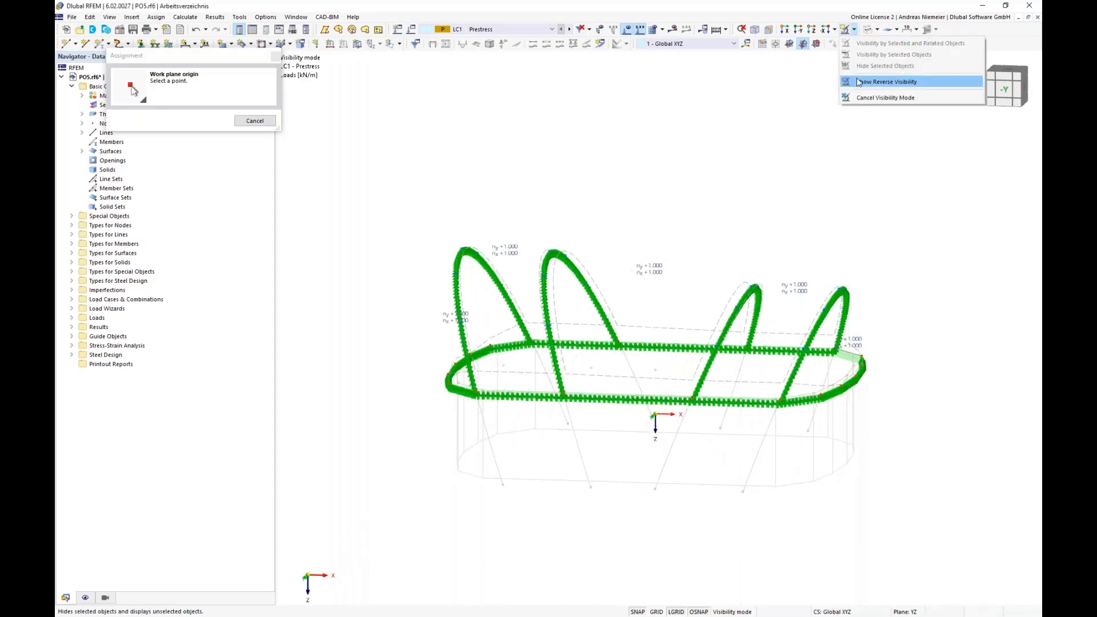
click(860, 98)
scroll(651, 411, up, 1)
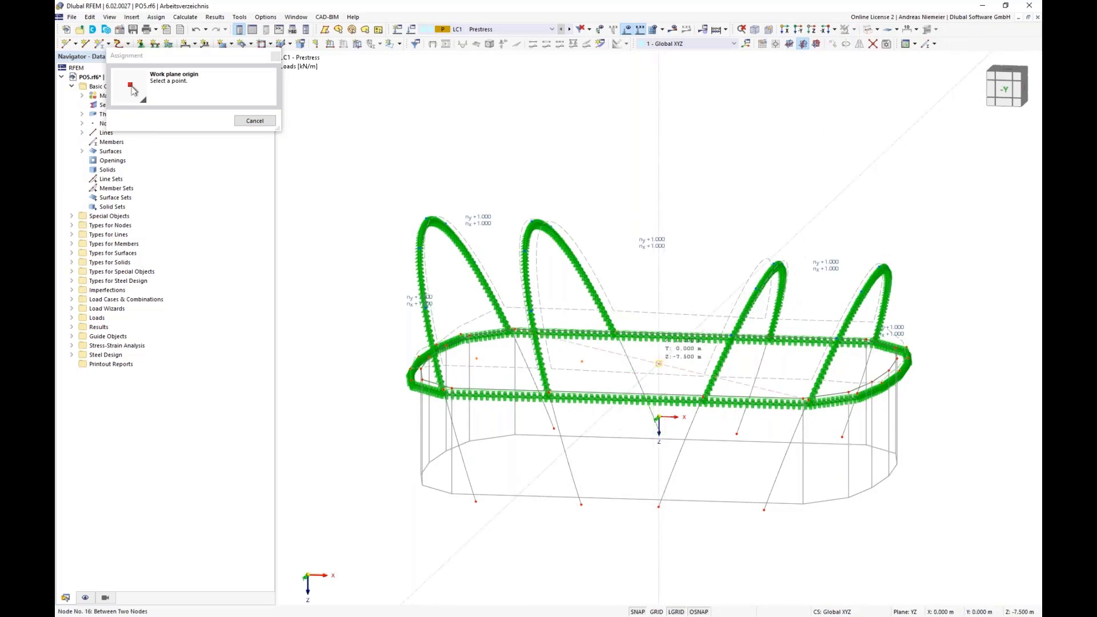
click(658, 363)
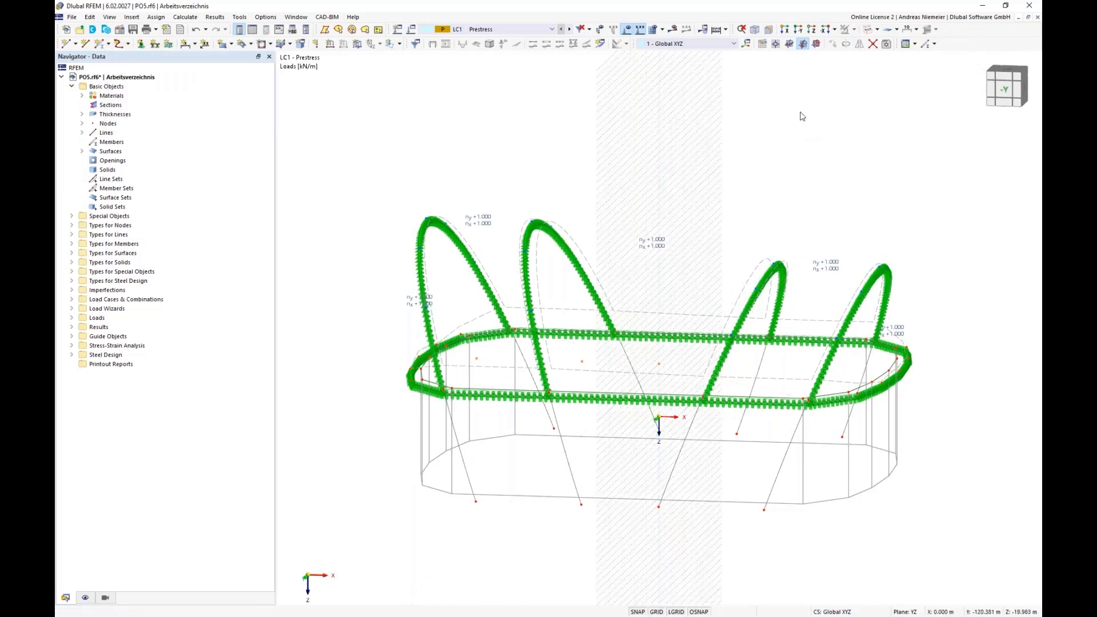
click(789, 43)
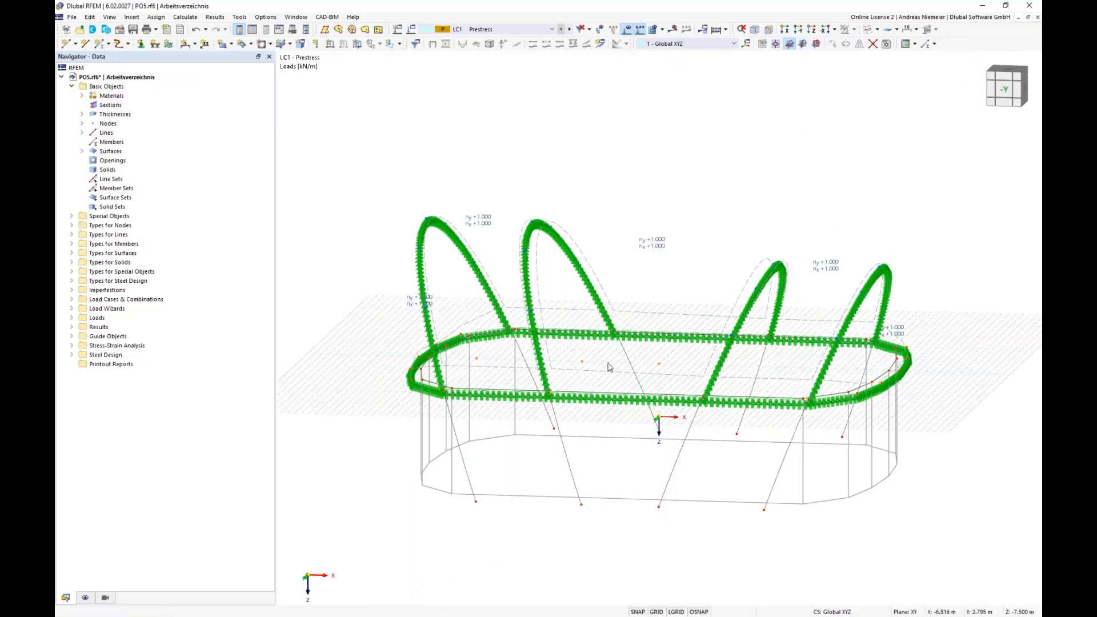
- Draw a single 2 m line along X from (-1, 0, -7.5) to (1, 0, -7.5) through the central node
ctrl+middle_drag(642, 364, 630, 397)
scroll(656, 365, up, 4)
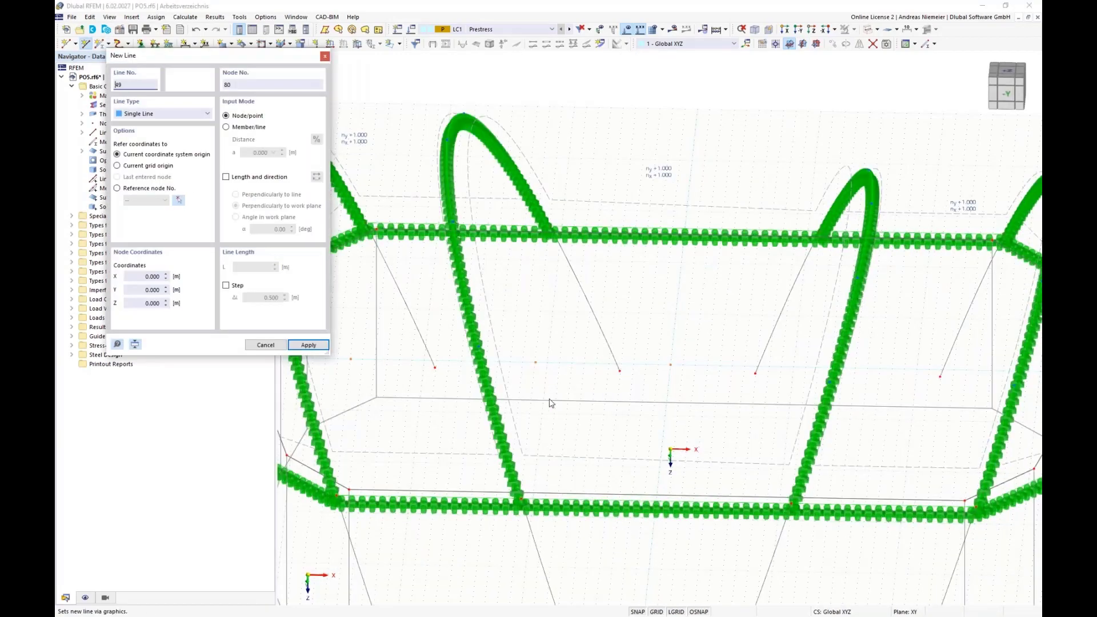
scroll(657, 366, up, 3)
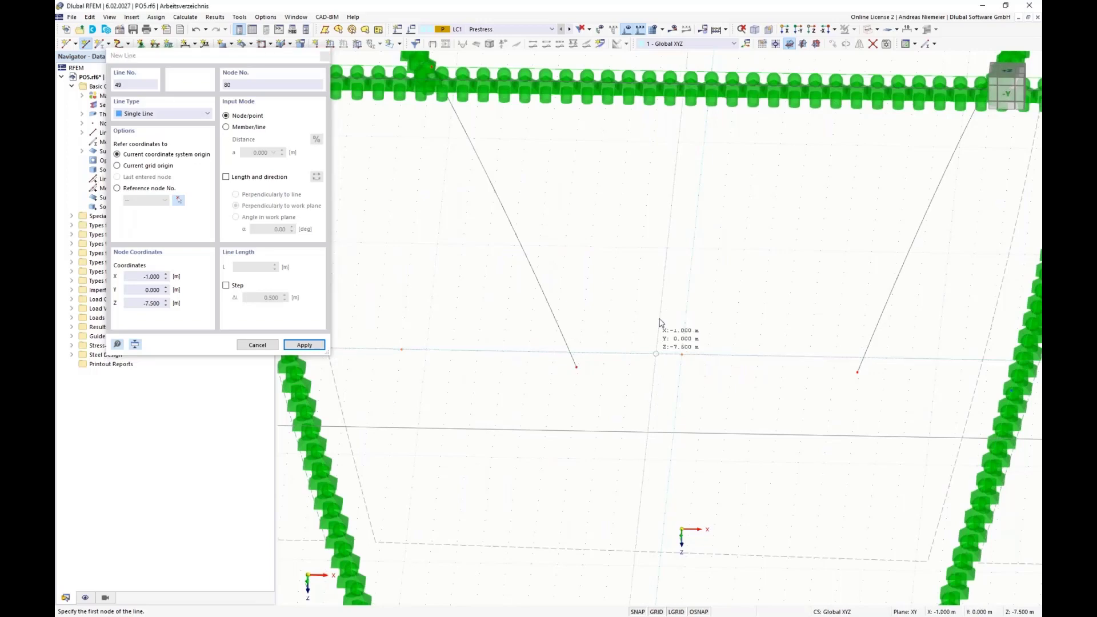
click(656, 354)
click(707, 355)
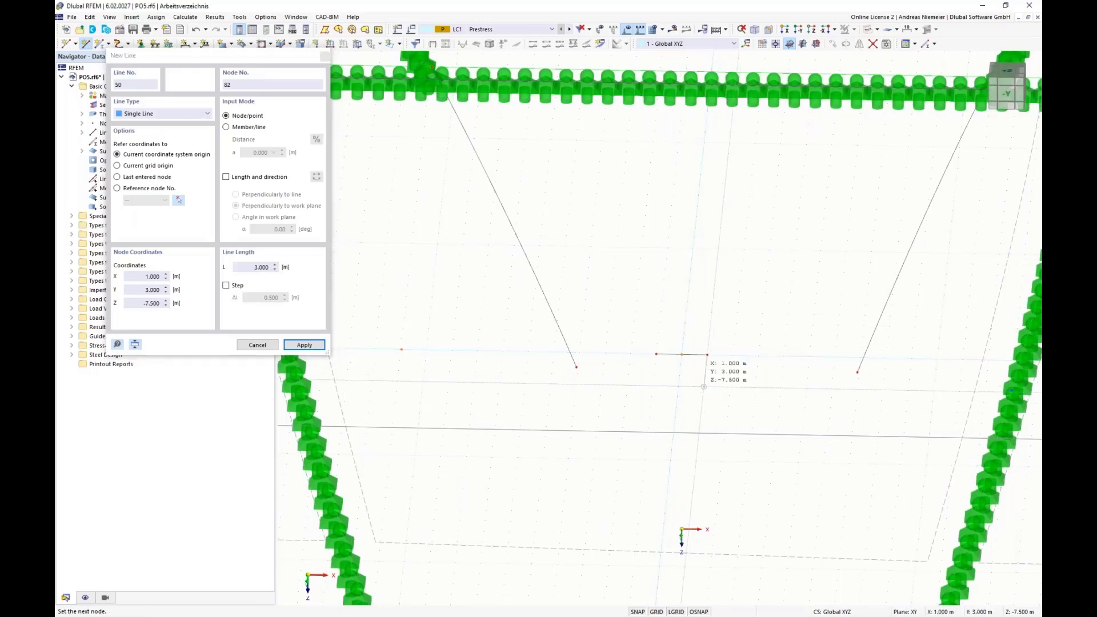
key(Escape)
key(Escape)
scroll(684, 371, down, 2)
scroll(686, 375, down, 4)
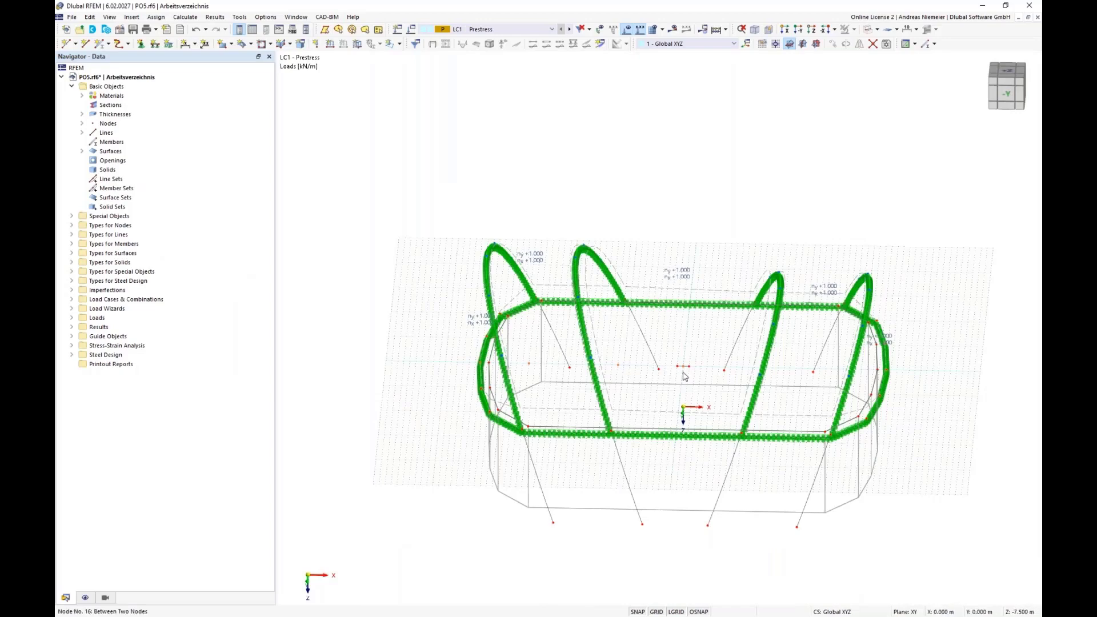
- Select the five membrane surfaces and enable specific axes for all of them
scroll(682, 380, up, 1)
middle_drag(707, 392, 686, 353)
drag(954, 299, 398, 120)
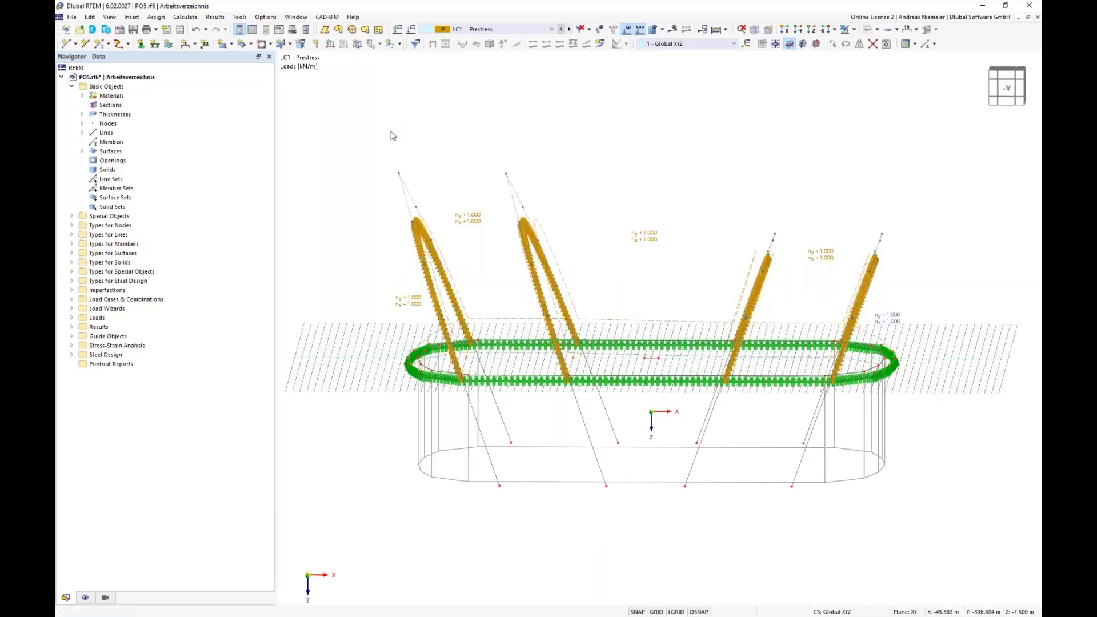
right_click(427, 231)
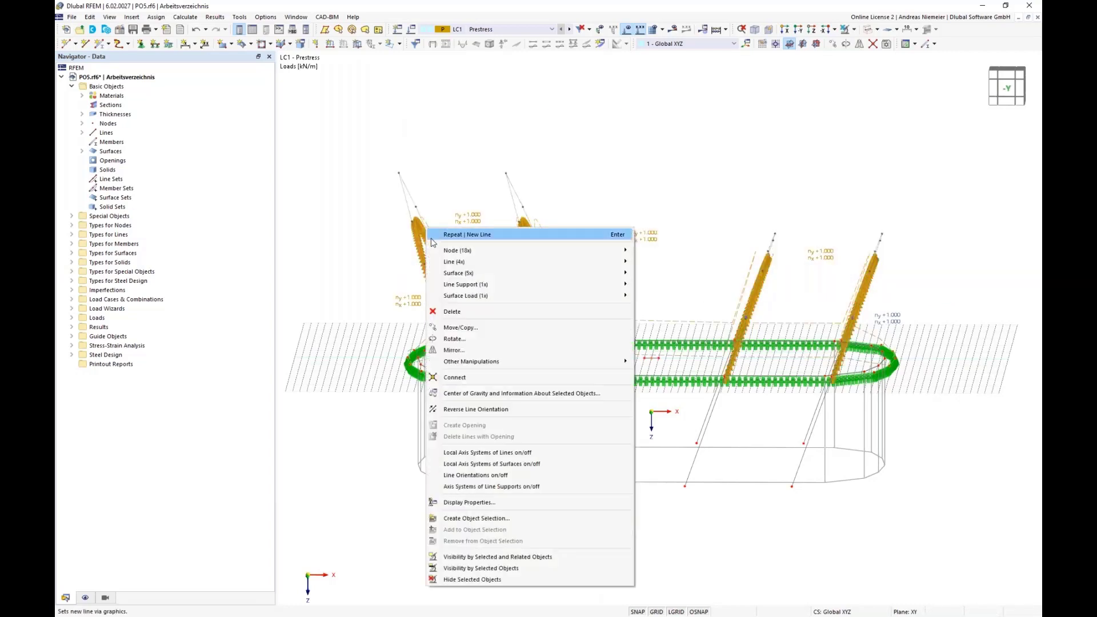
mouse_move(452, 278)
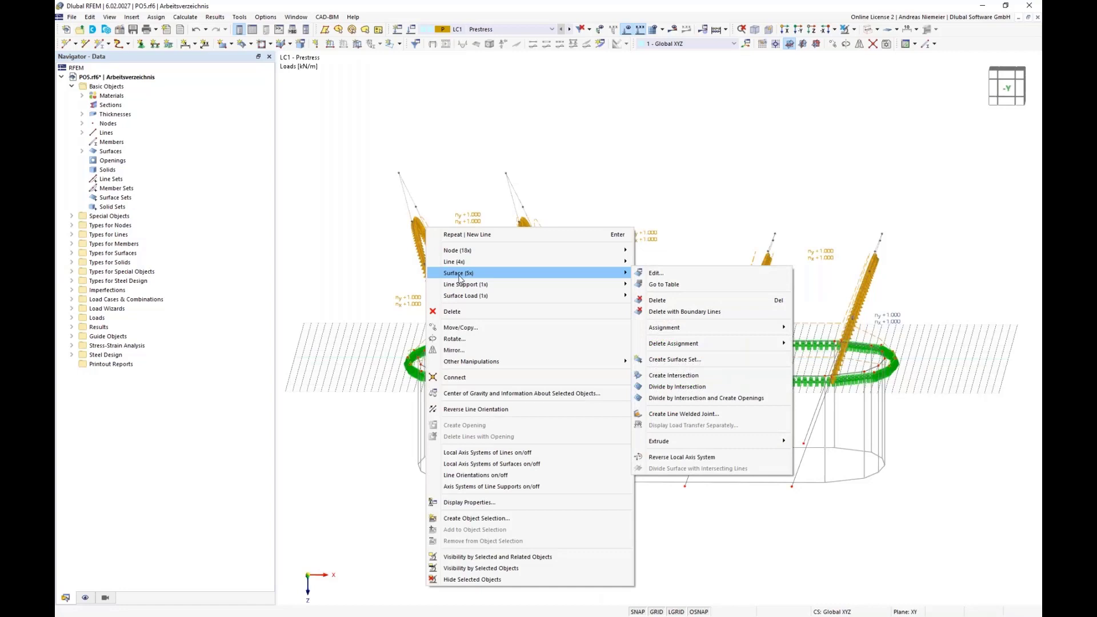
click(682, 275)
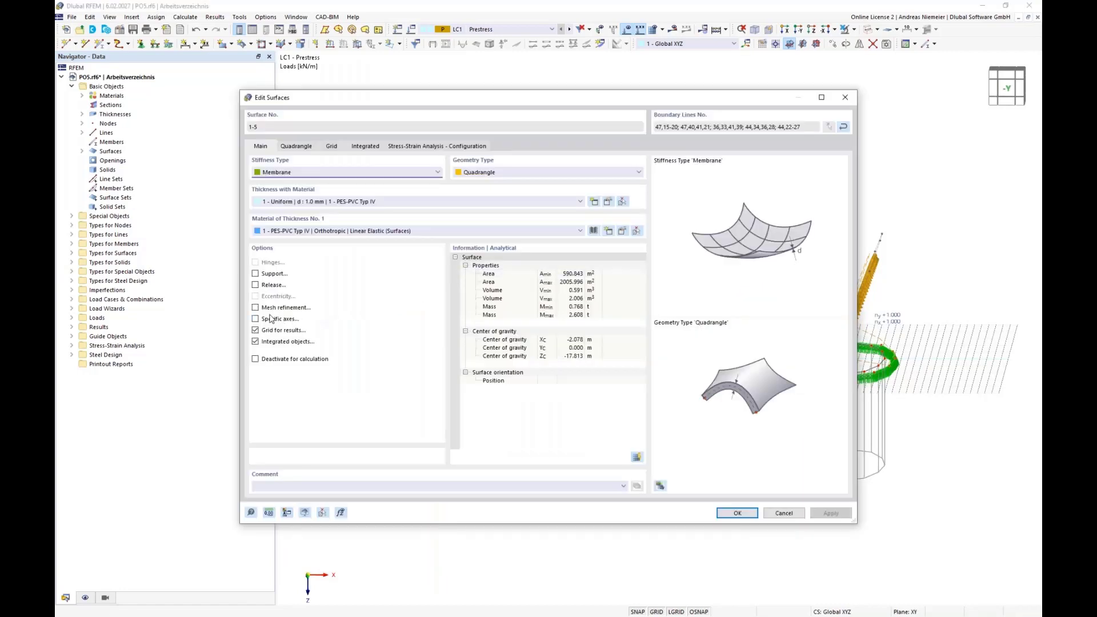
click(256, 319)
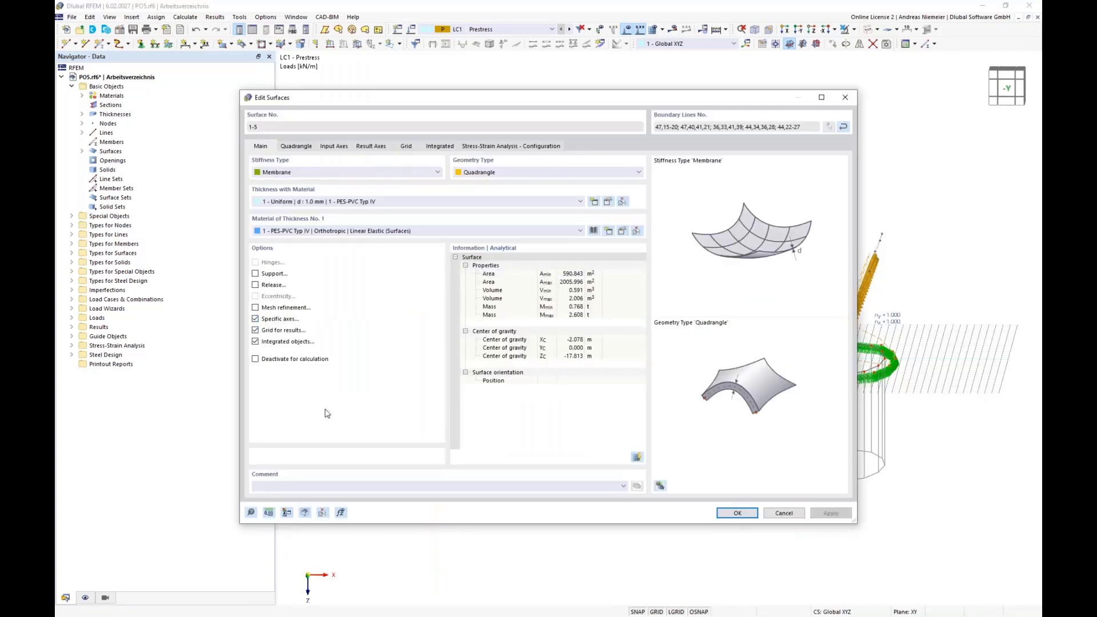
- Align the input x-axis of the five surfaces parallel to line 49, the short line at the model's centre
click(334, 147)
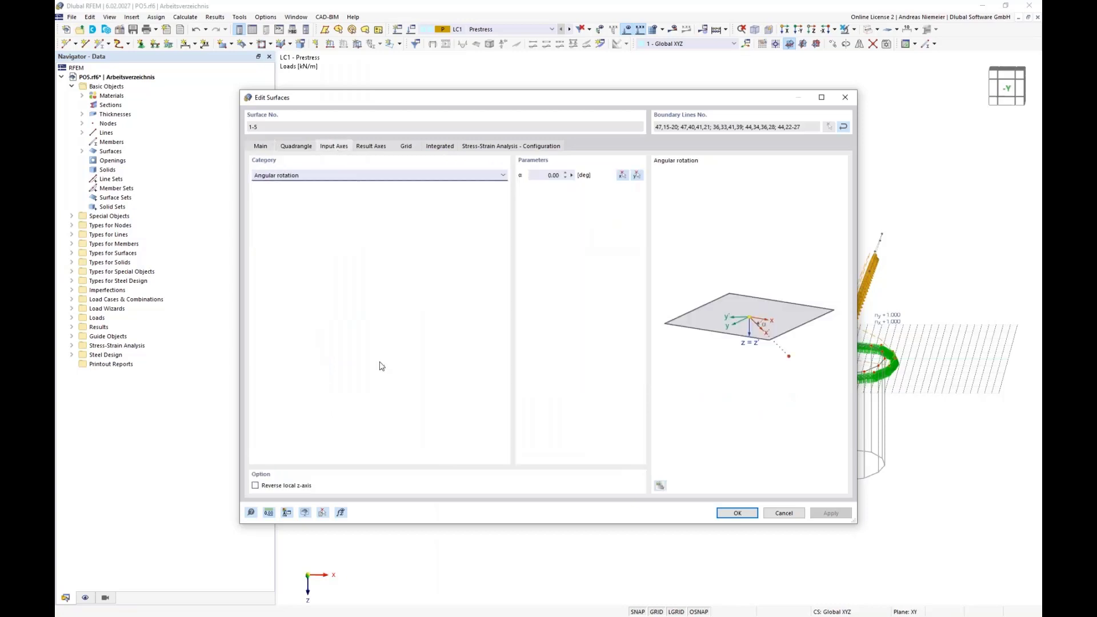
click(370, 177)
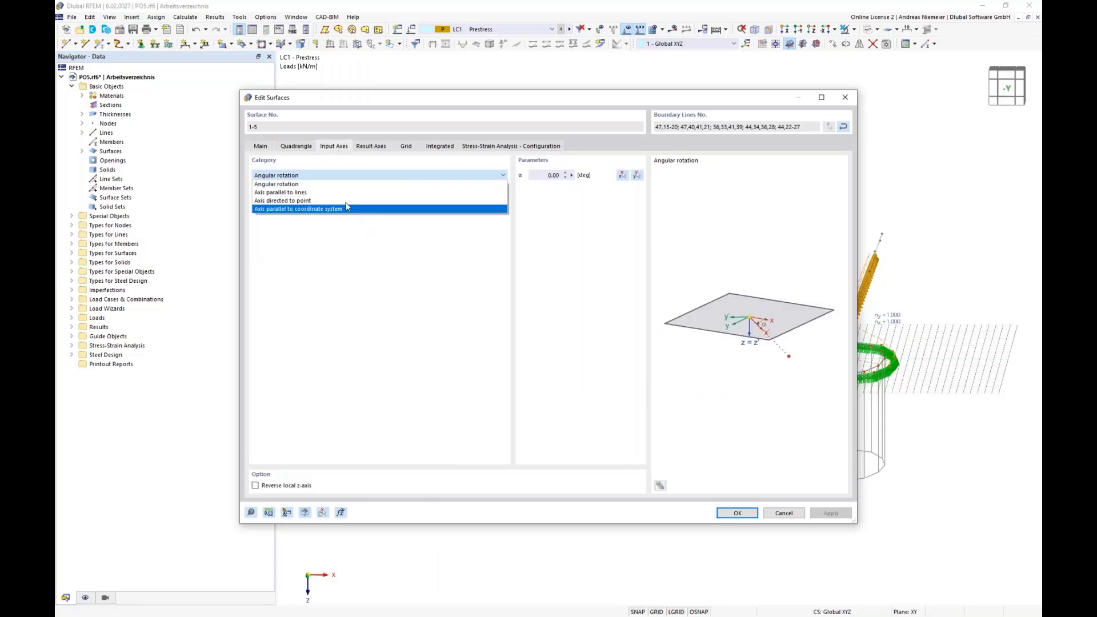
click(306, 266)
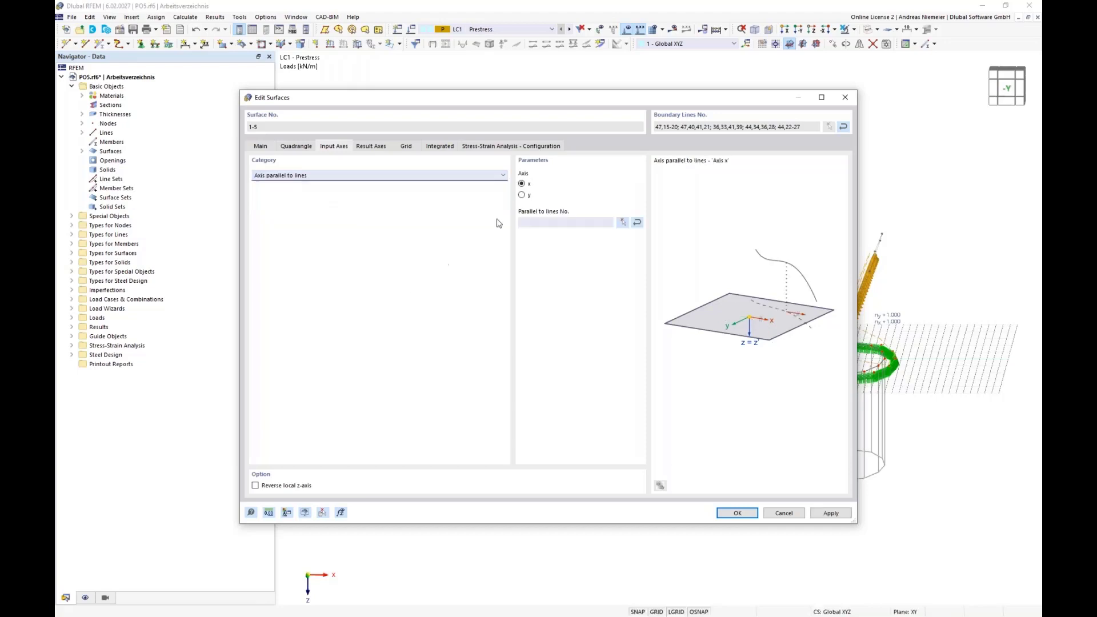
click(622, 224)
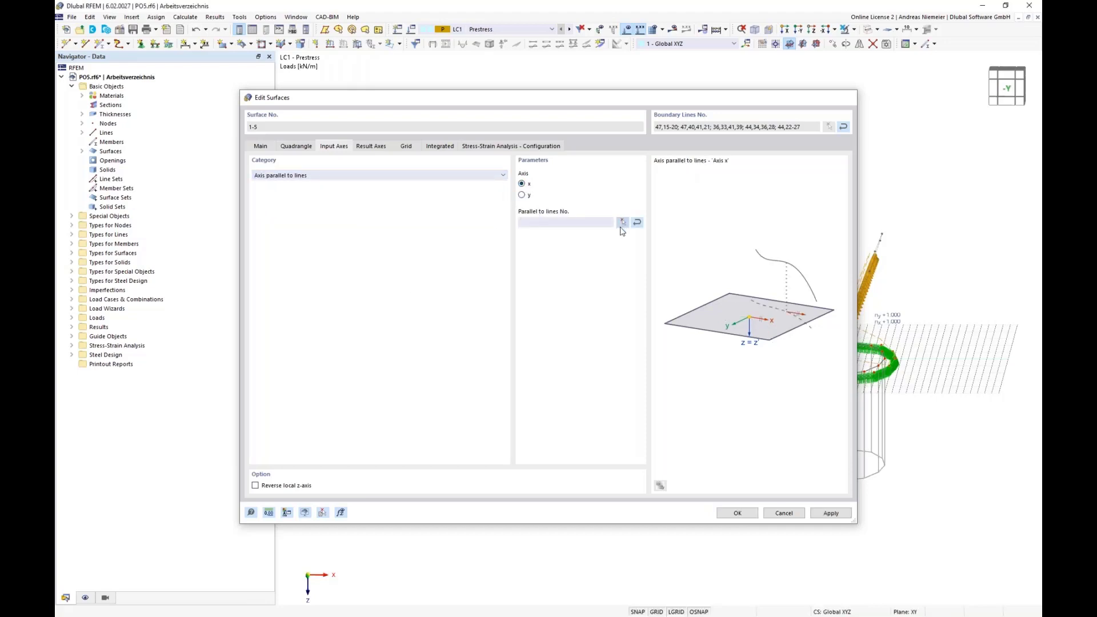
scroll(657, 349, up, 5)
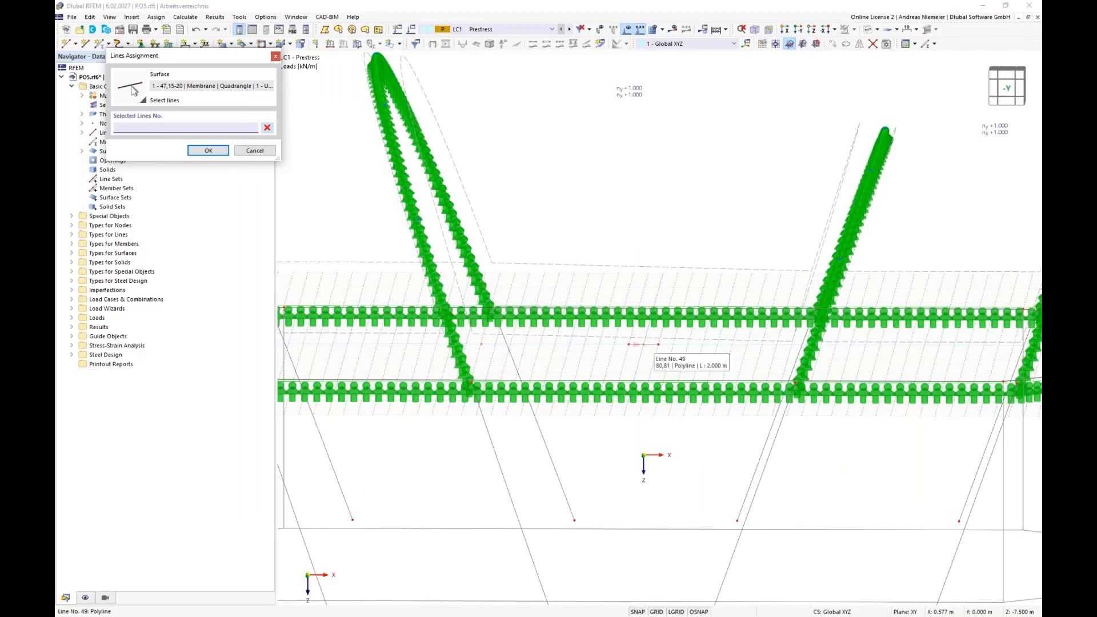
click(655, 347)
click(208, 150)
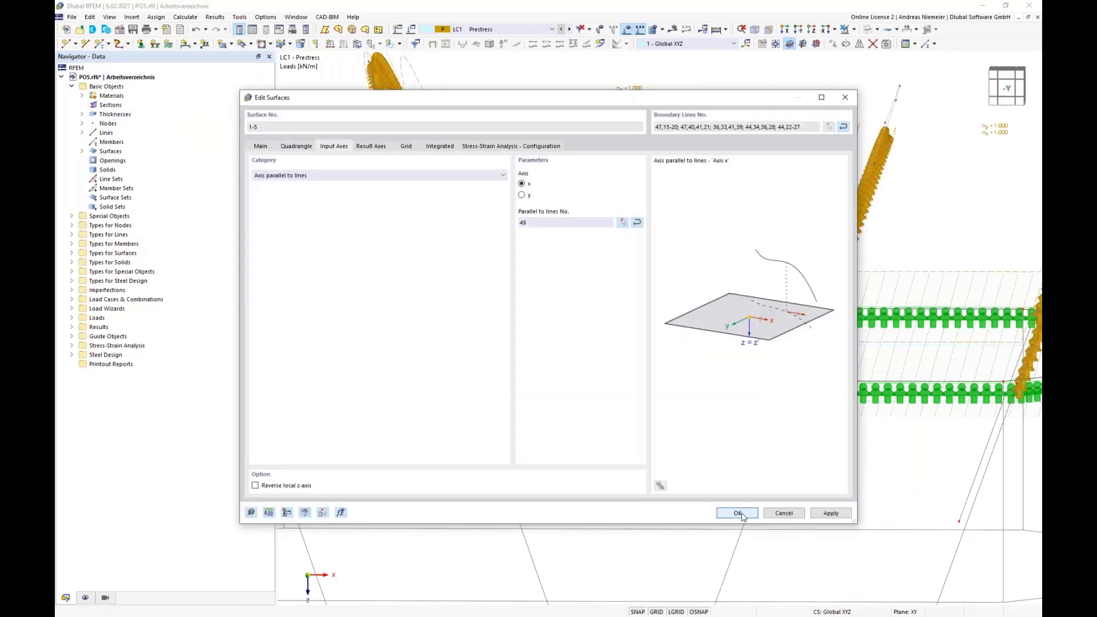
click(737, 513)
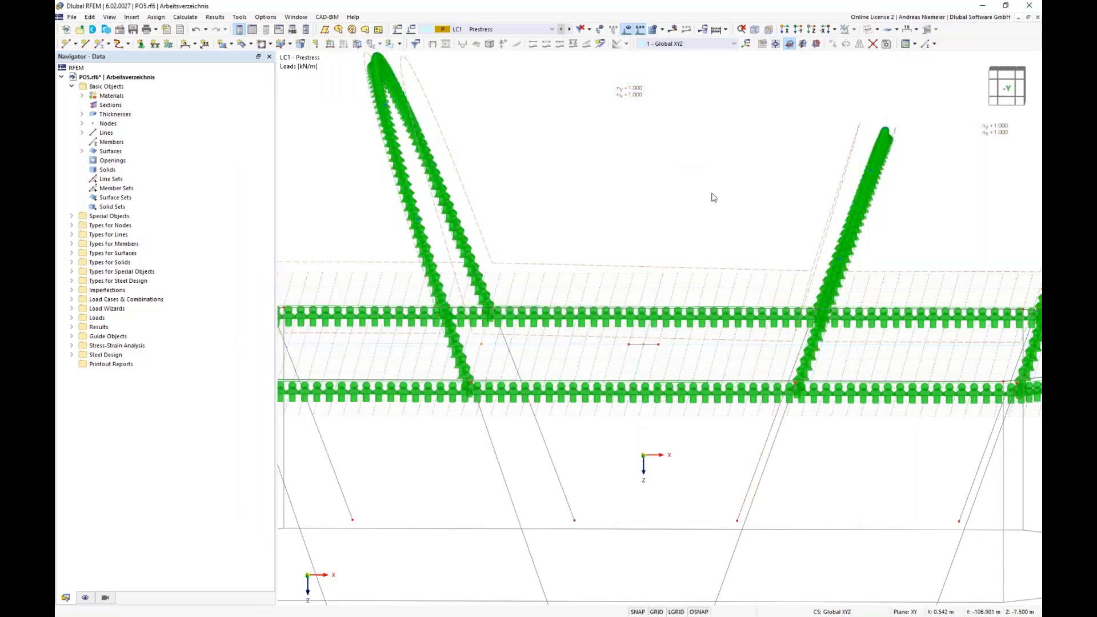
- Set the form-finding force along the Y axis to 0.500 kN/m for the middle membrane surface
double_click(631, 92)
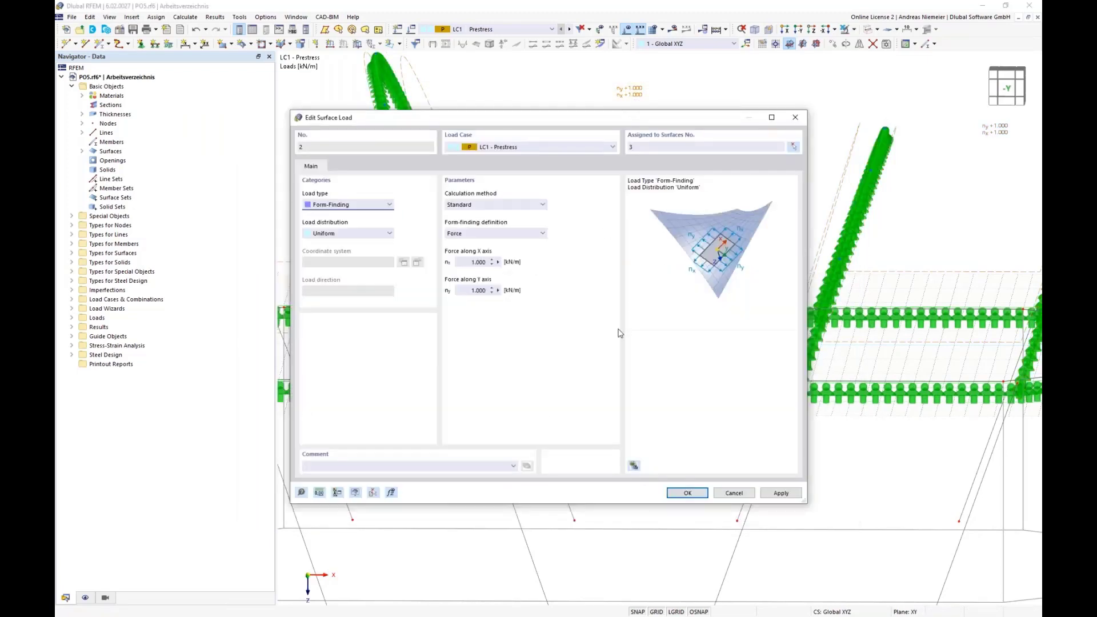
click(460, 290)
click(686, 492)
- Calculate load case LC1 - Prestress and display the form-found membrane's displacements
scroll(633, 204, down, 5)
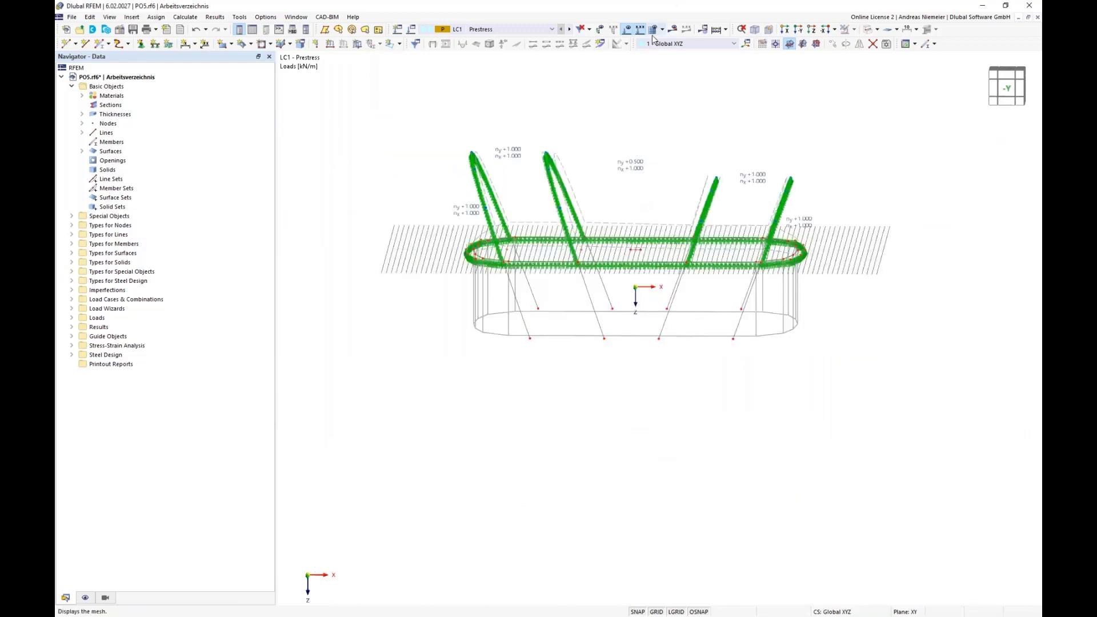
click(673, 30)
click(590, 357)
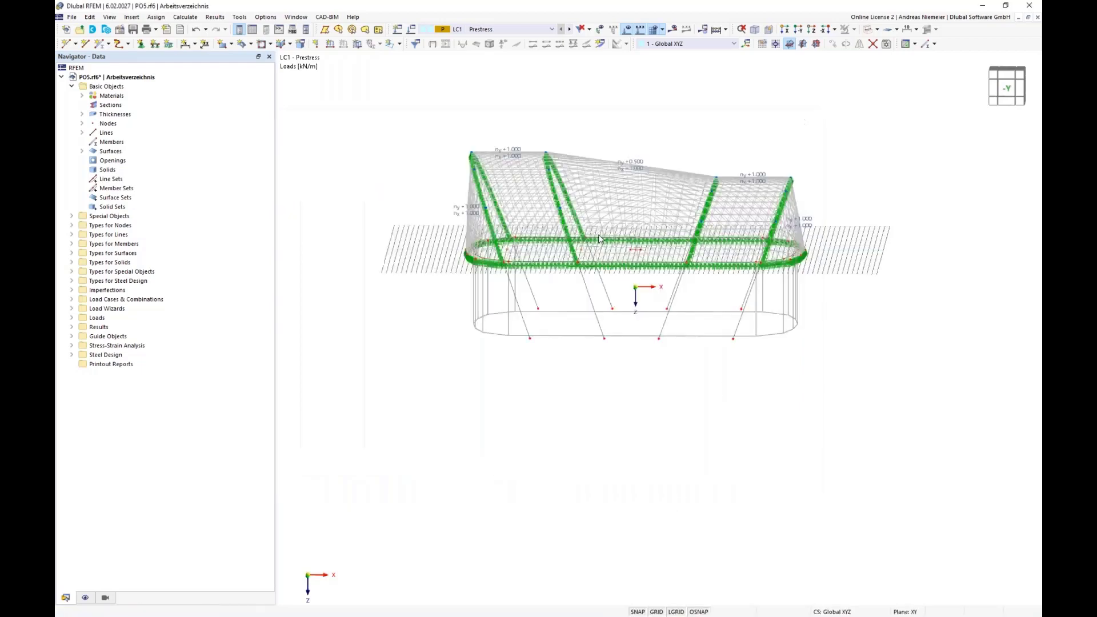
scroll(535, 166, up, 3)
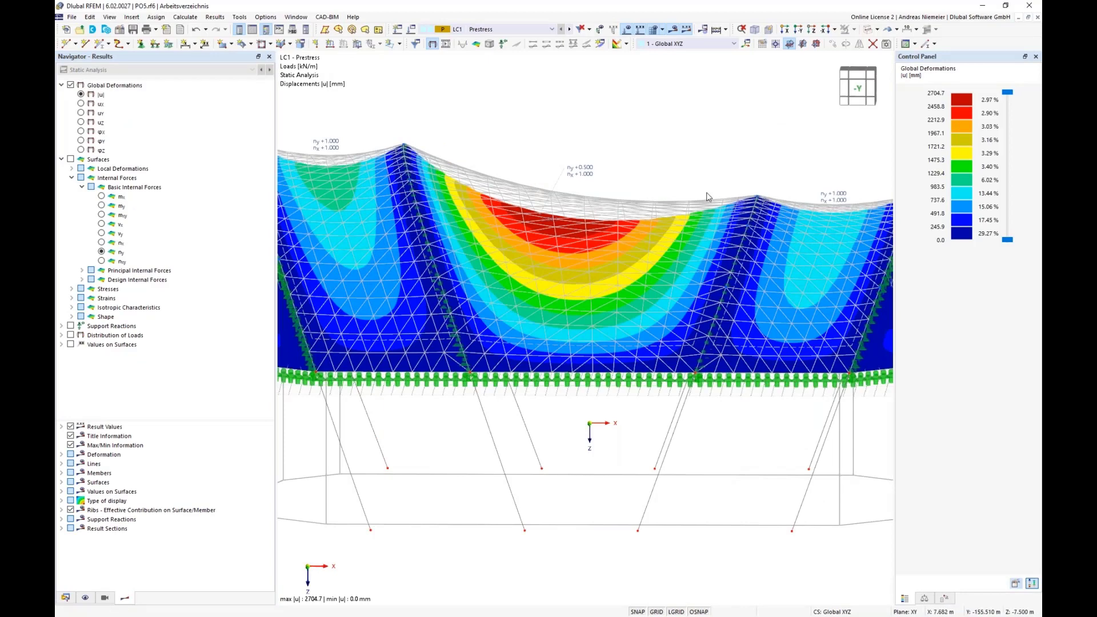
scroll(696, 204, down, 2)
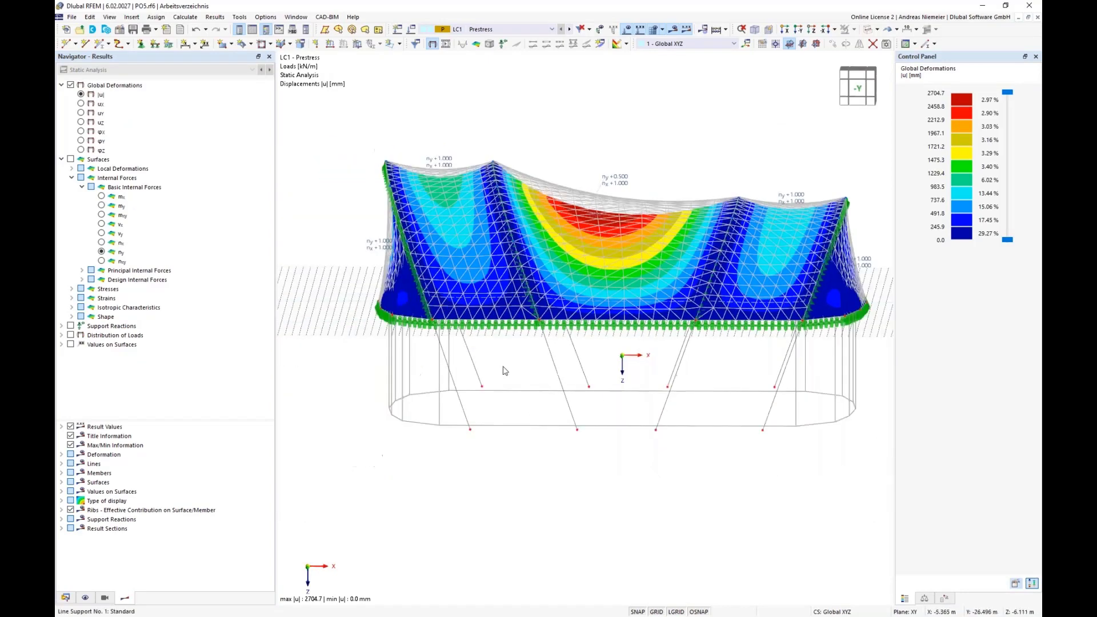
- Examine the membrane surfaces' basic internal forces, first the axial force nx and then ny
click(103, 243)
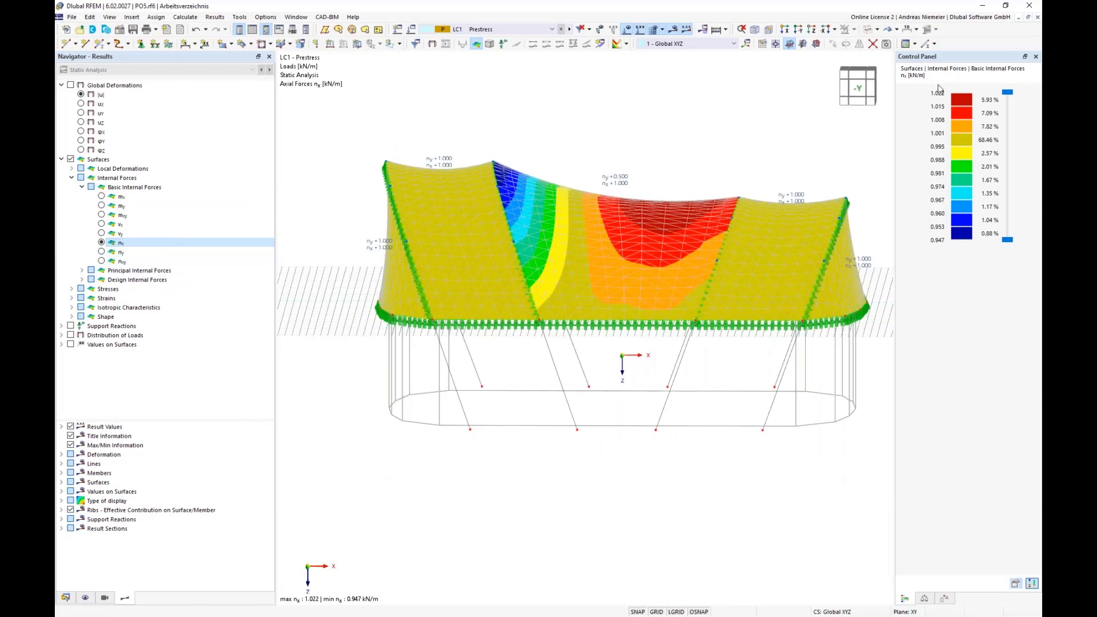
click(102, 252)
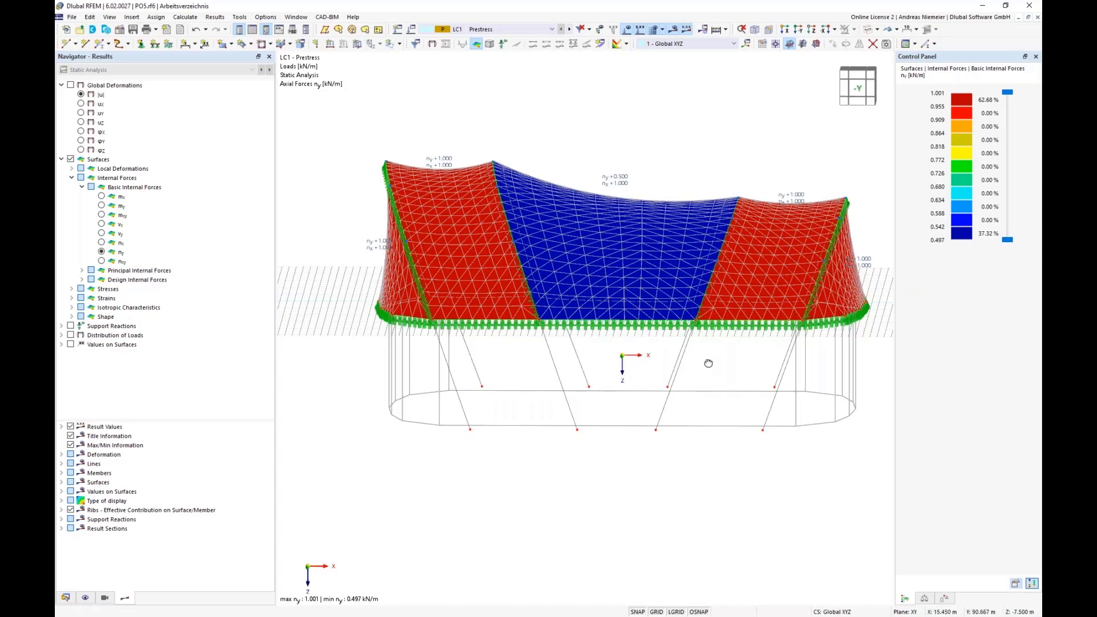
mouse_move(708, 363)
ctrl+middle_down()
mouse_move(543, 362)
mouse_move(708, 361)
ctrl+middle_up()
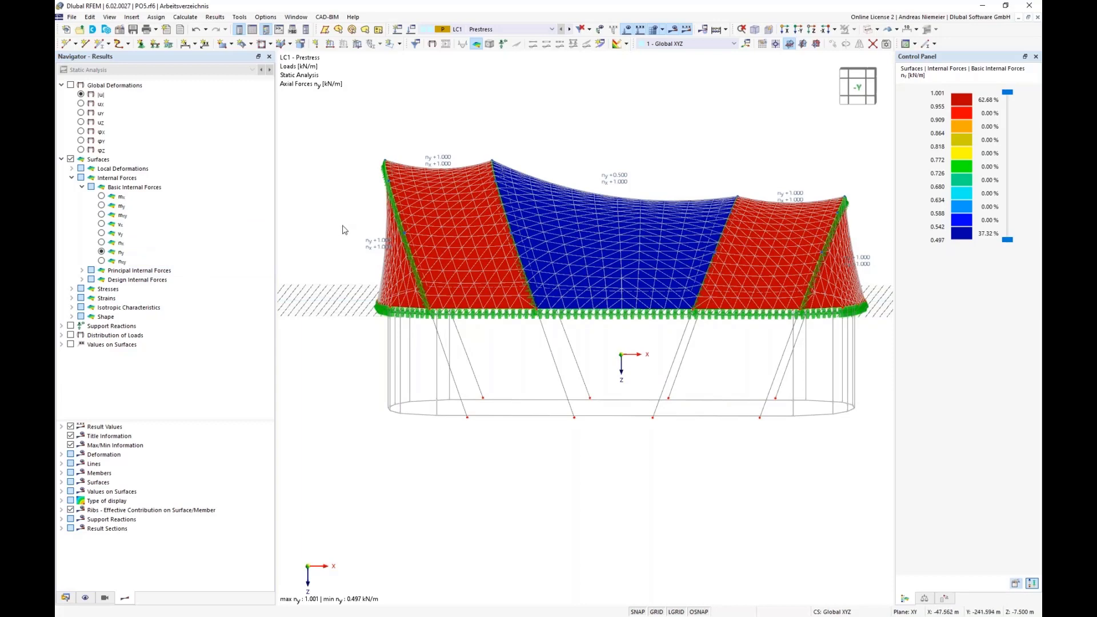
ctrl+middle_drag(344, 229, 341, 221)
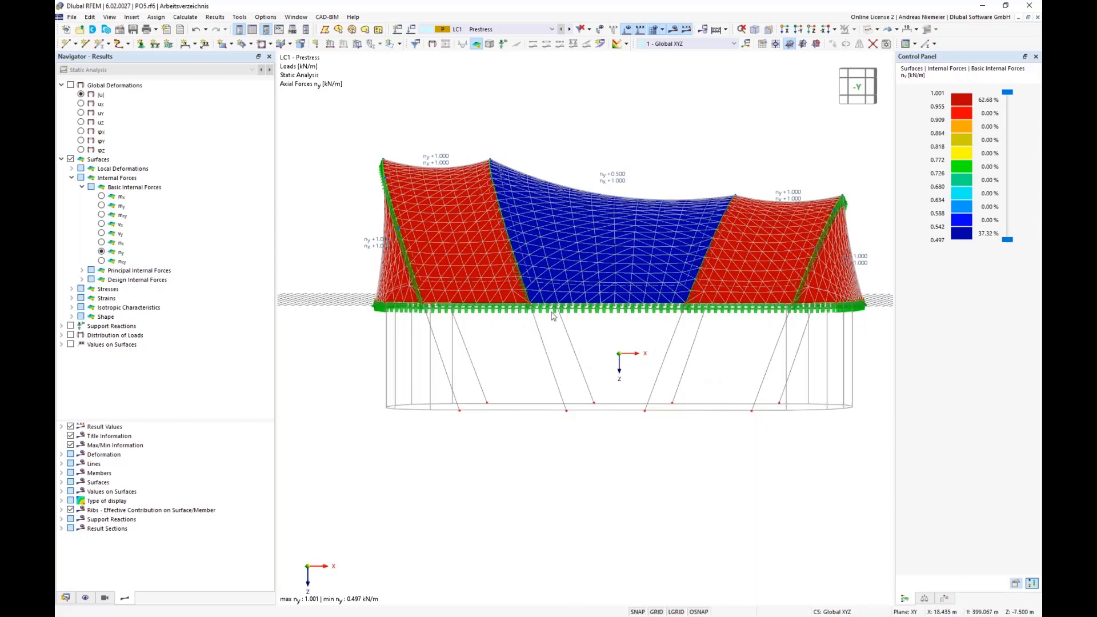
scroll(571, 460, down, 2)
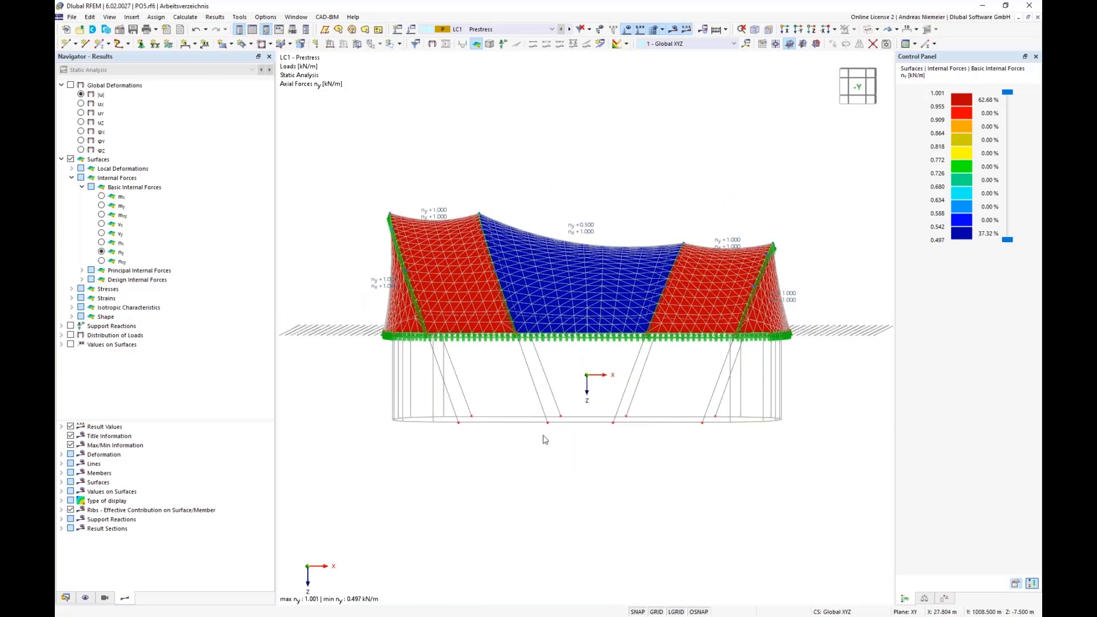
scroll(544, 439, up, 1)
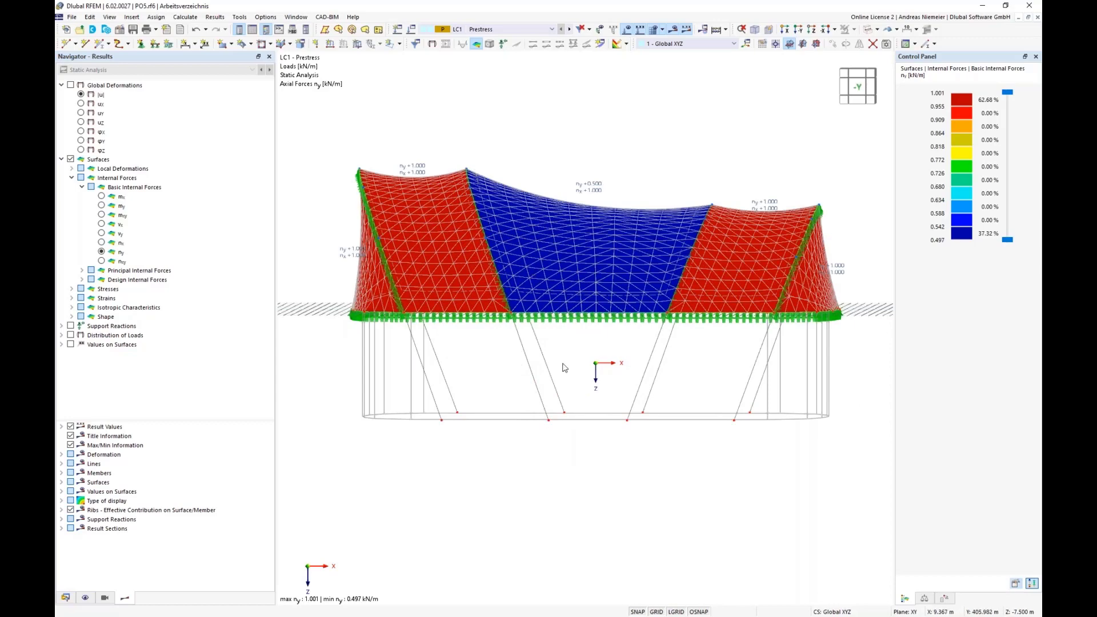
scroll(501, 293, up, 1)
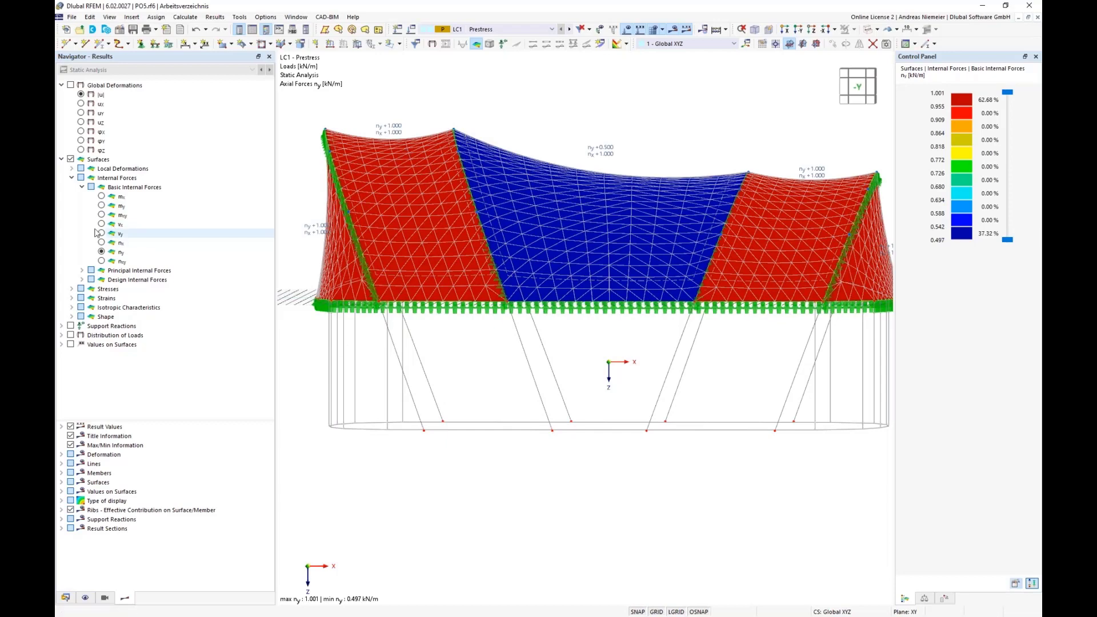
- Replace the surface internal forces display with the support reactions and view the arches at an angle
click(71, 159)
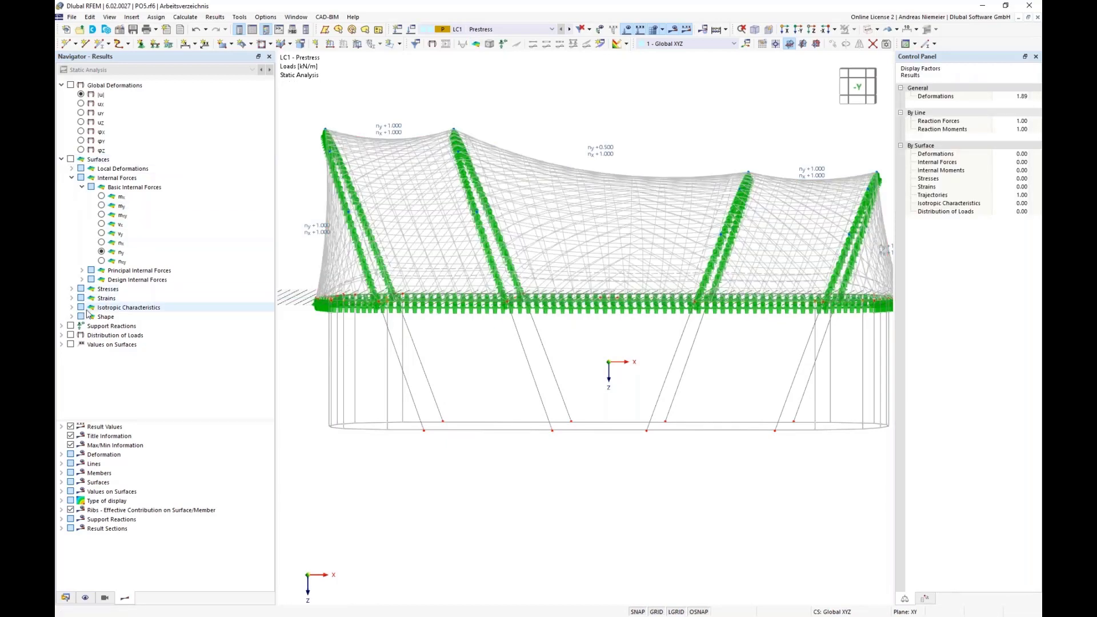
click(70, 326)
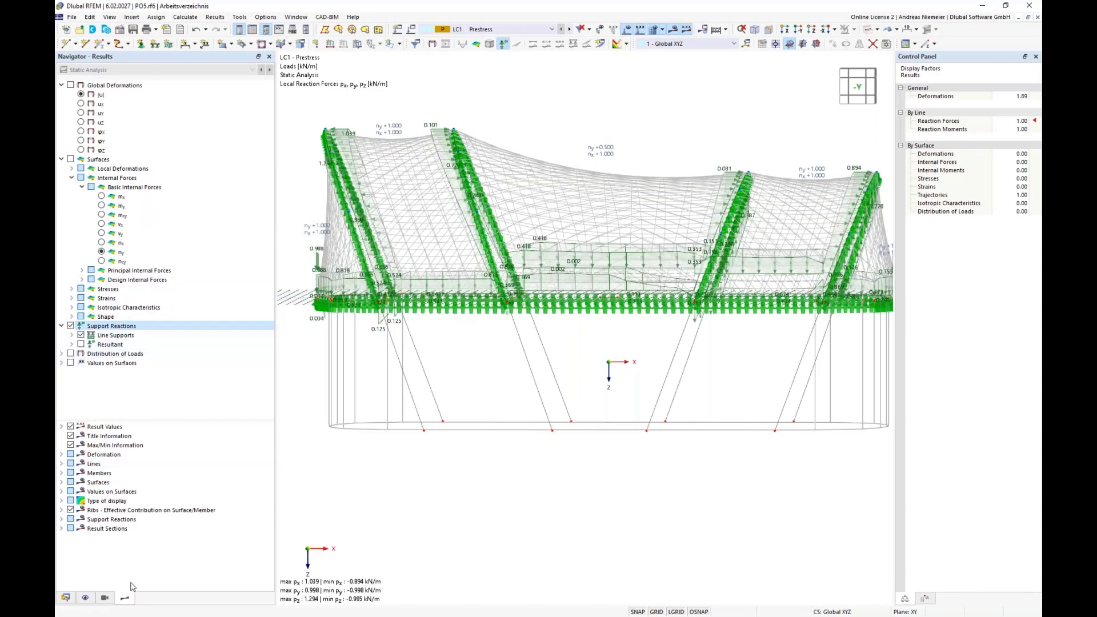
middle_drag(518, 382, 452, 439)
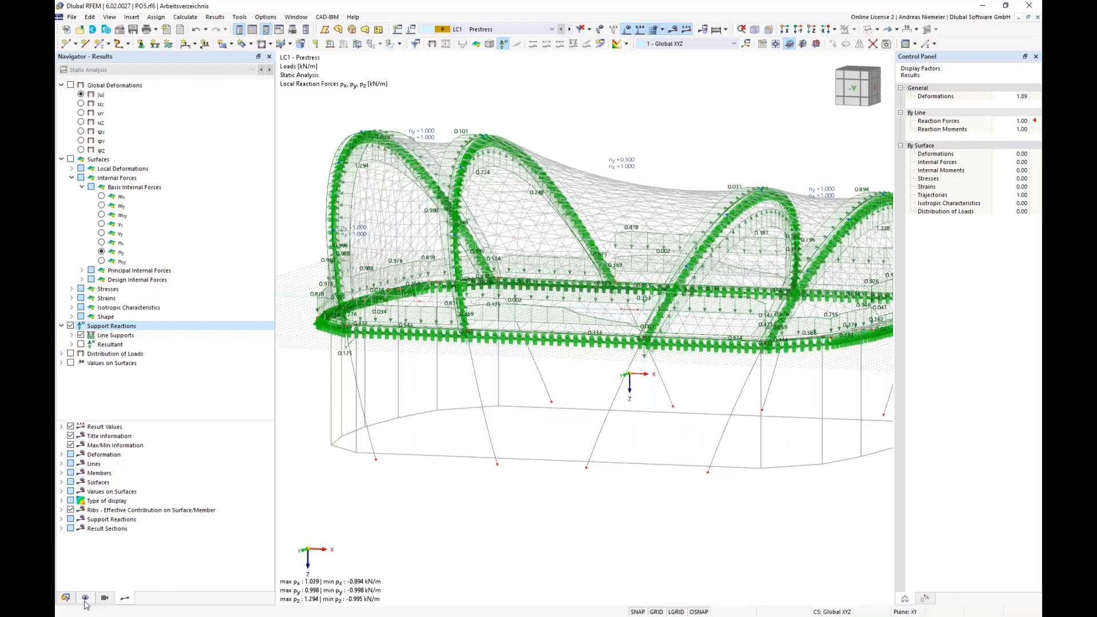
- Hide the mesh and the symbols of the types for lines so that the reaction diagrams are readable
click(652, 30)
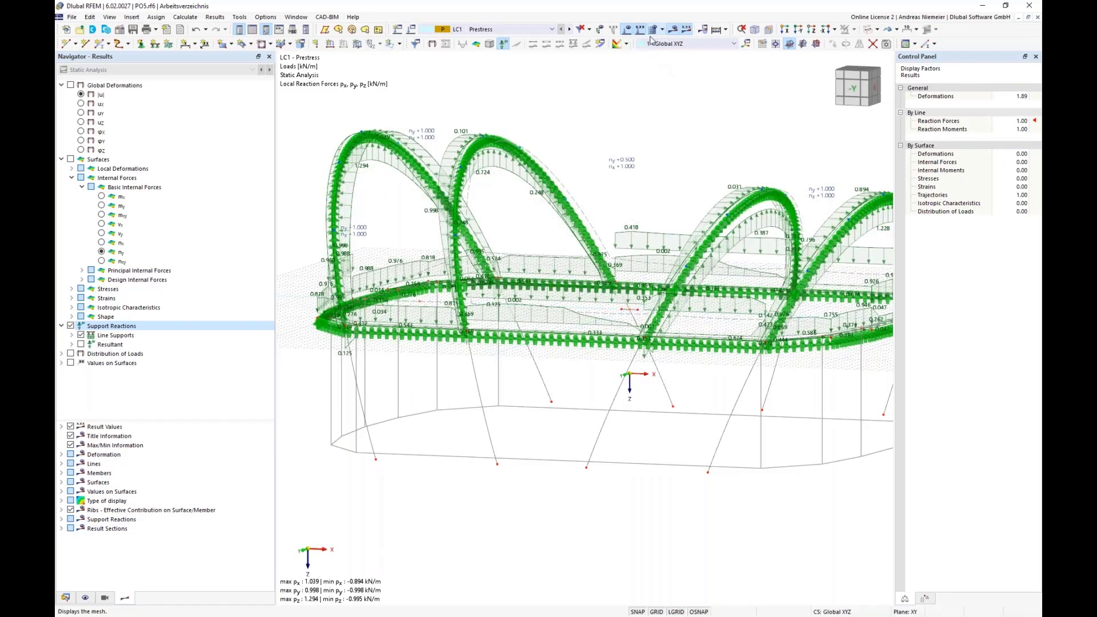
click(104, 598)
click(85, 598)
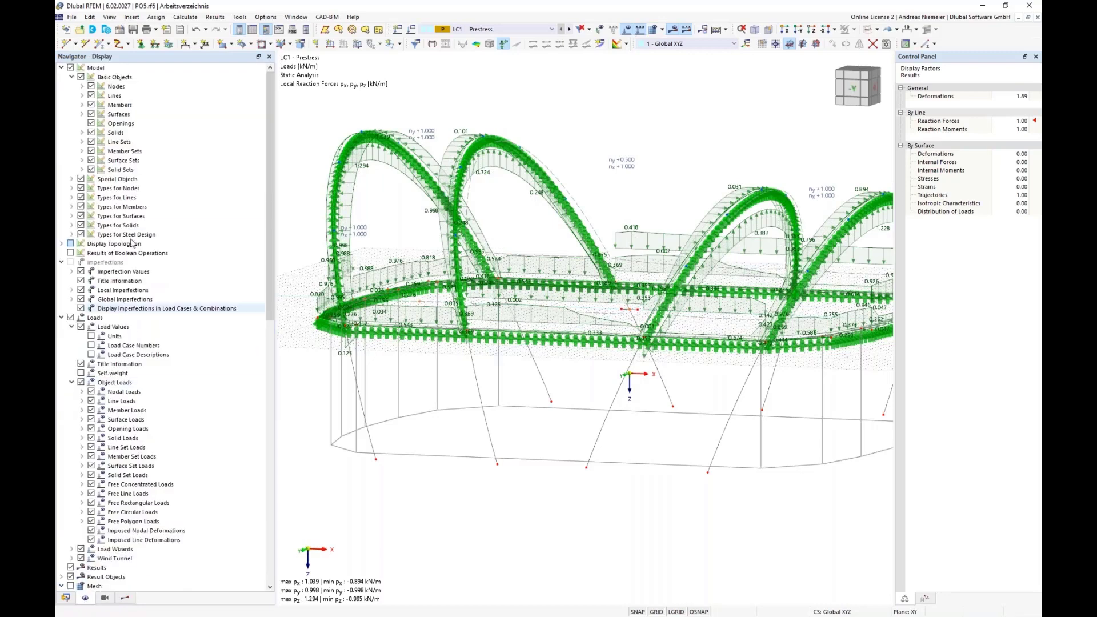
click(81, 198)
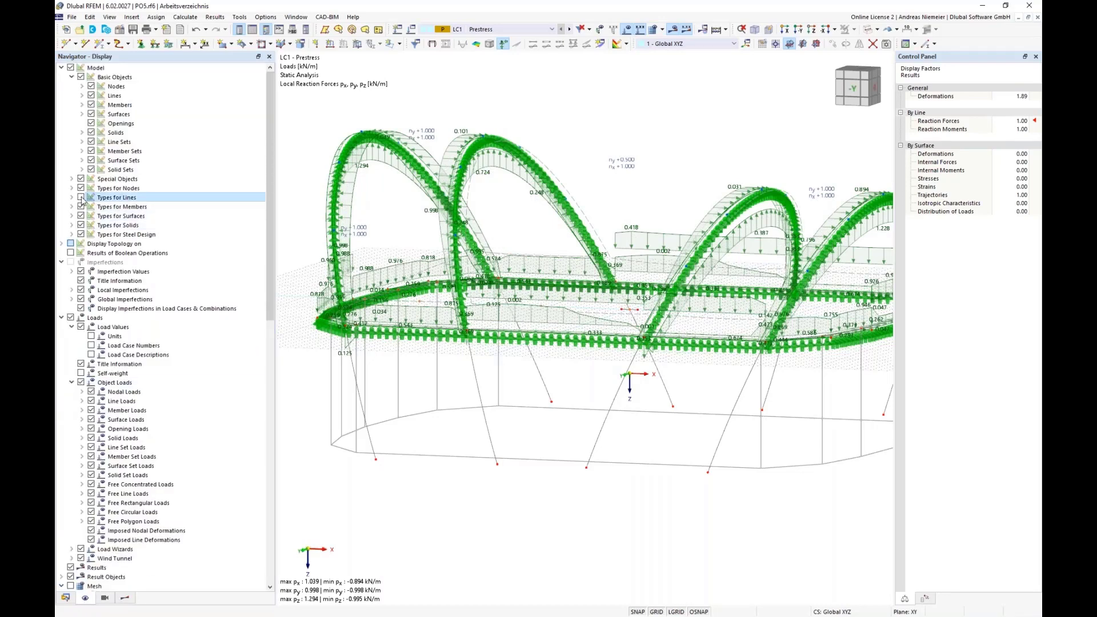
- Limit the line support reactions to the local force pz and inspect it along the arches
click(129, 601)
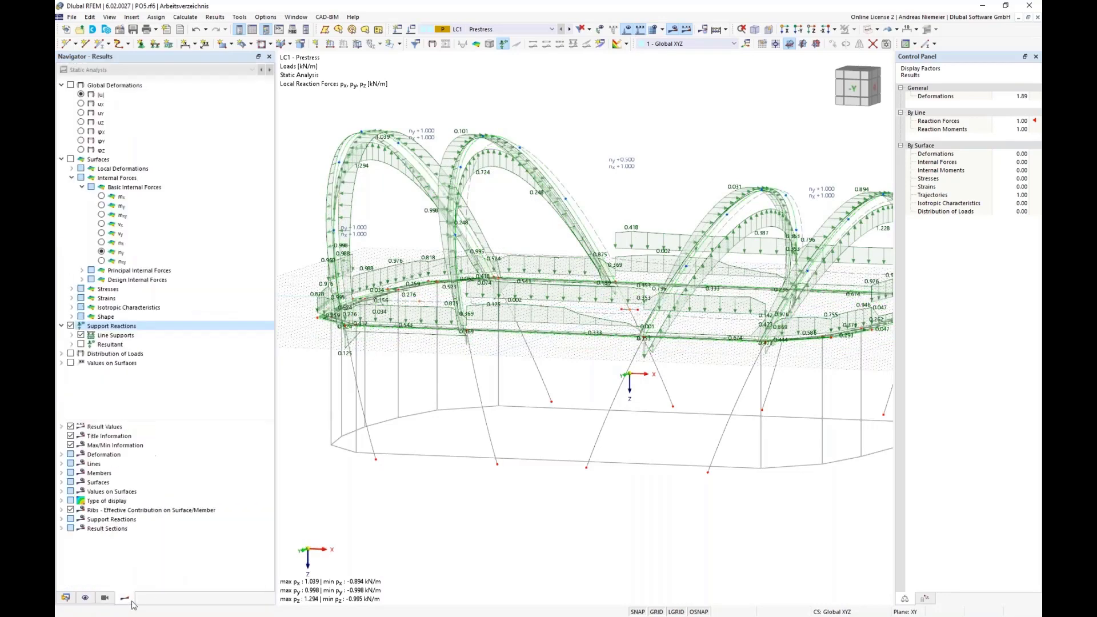
click(72, 335)
click(91, 372)
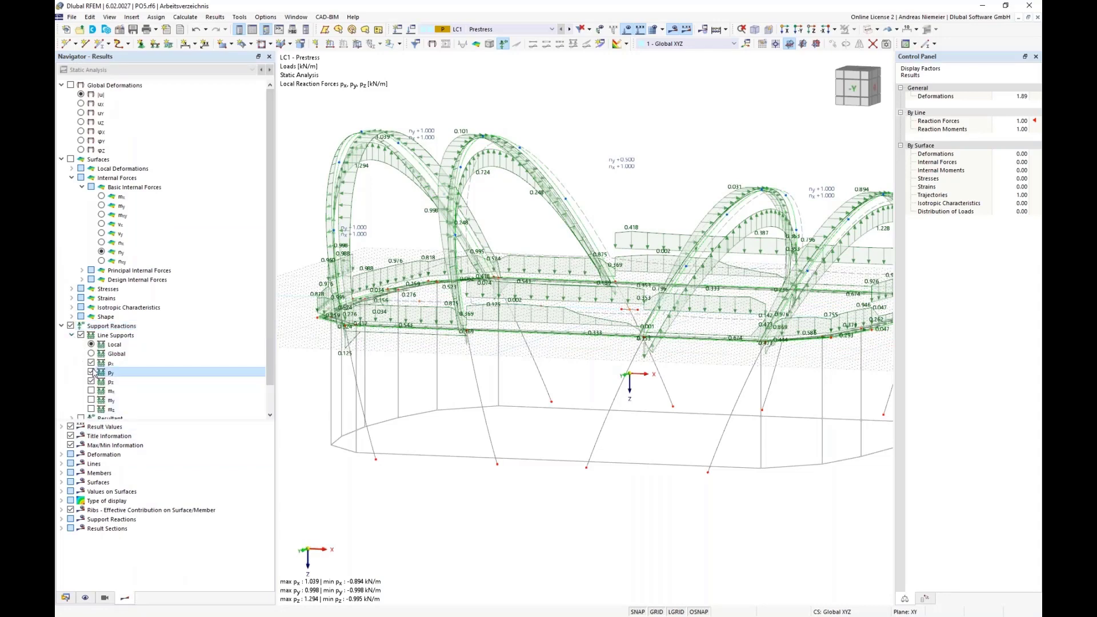
click(91, 363)
ctrl+middle_drag(434, 371, 464, 393)
scroll(488, 166, up, 2)
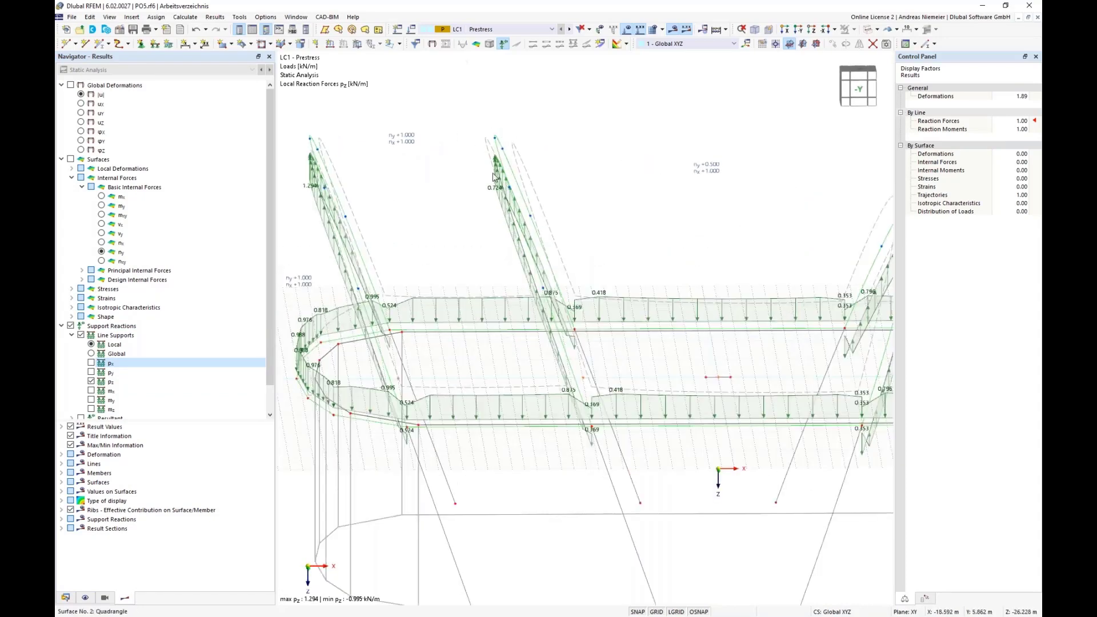
scroll(489, 244, down, 3)
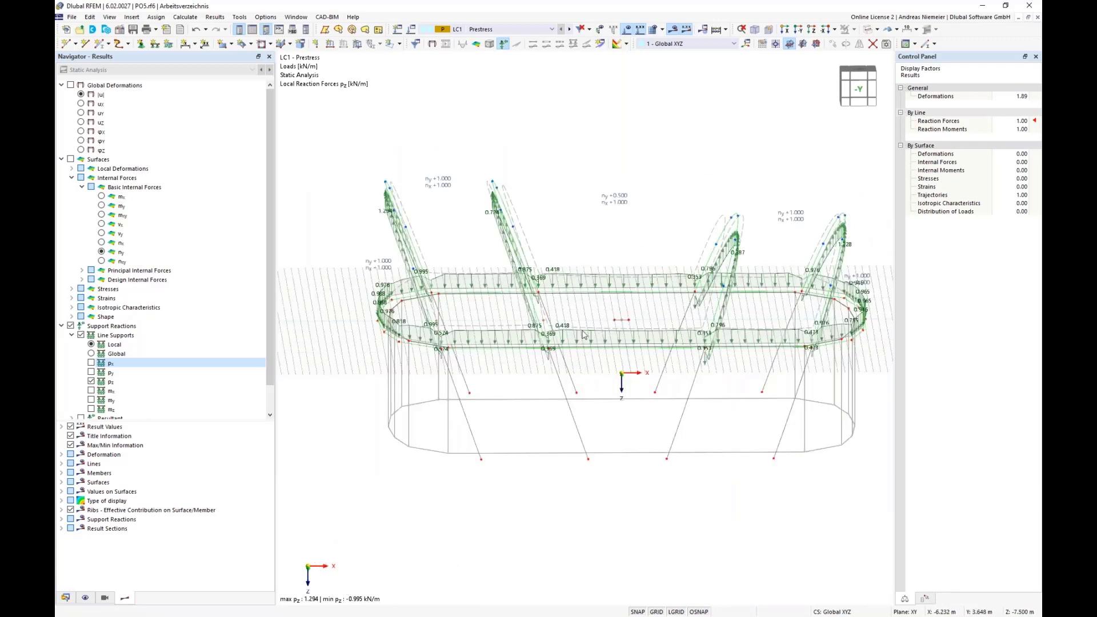
- Display only the local reaction force px of the line supports and examine it on the arches
click(91, 362)
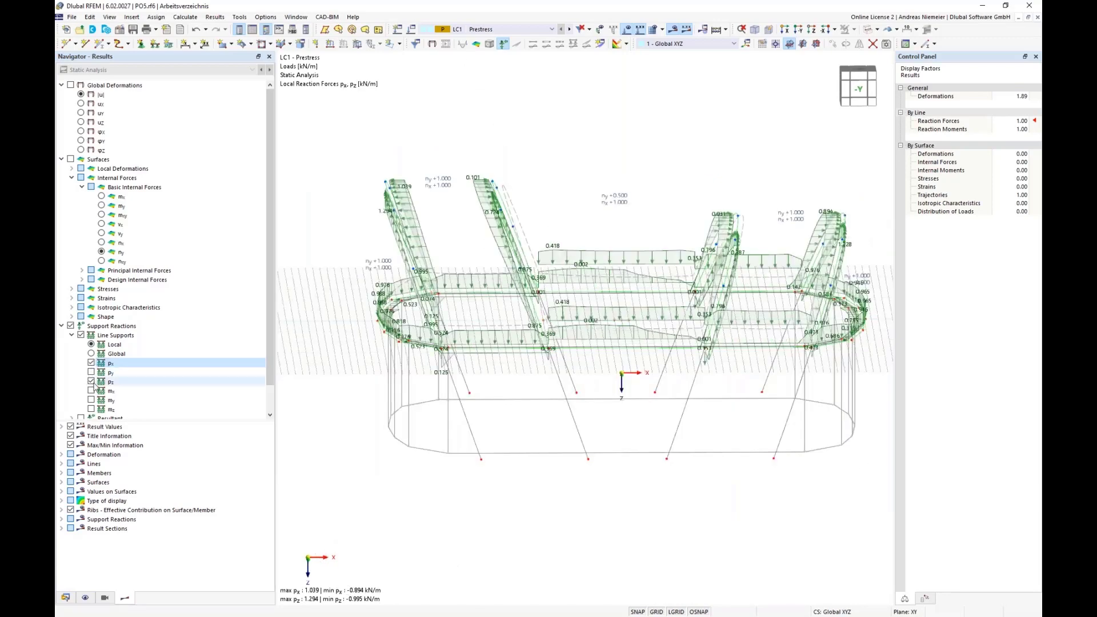
click(91, 381)
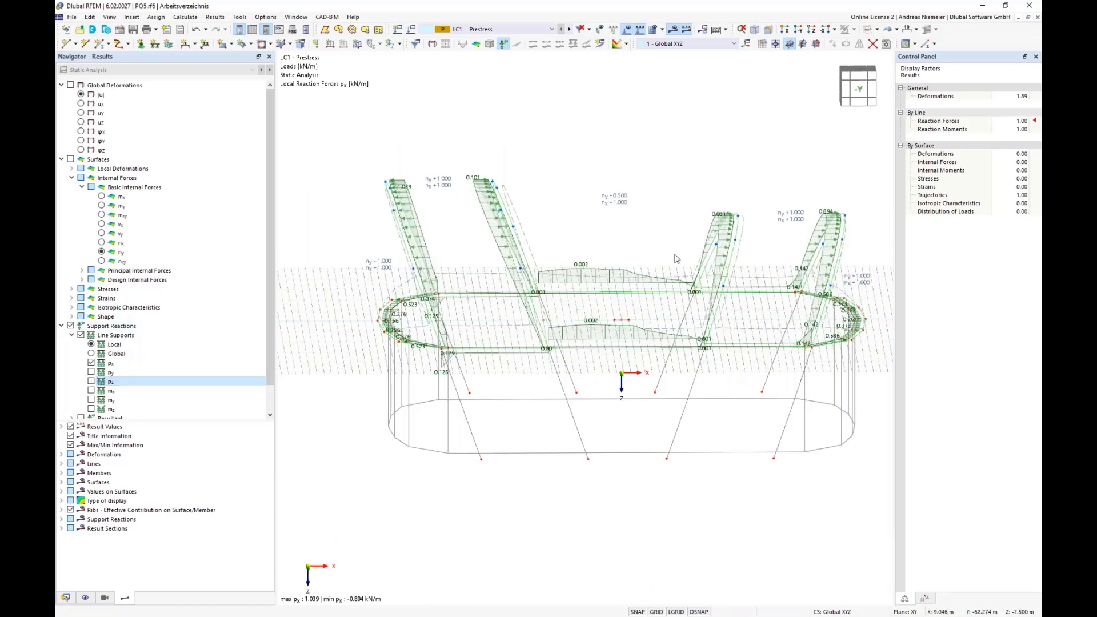
ctrl+middle_drag(676, 259, 620, 258)
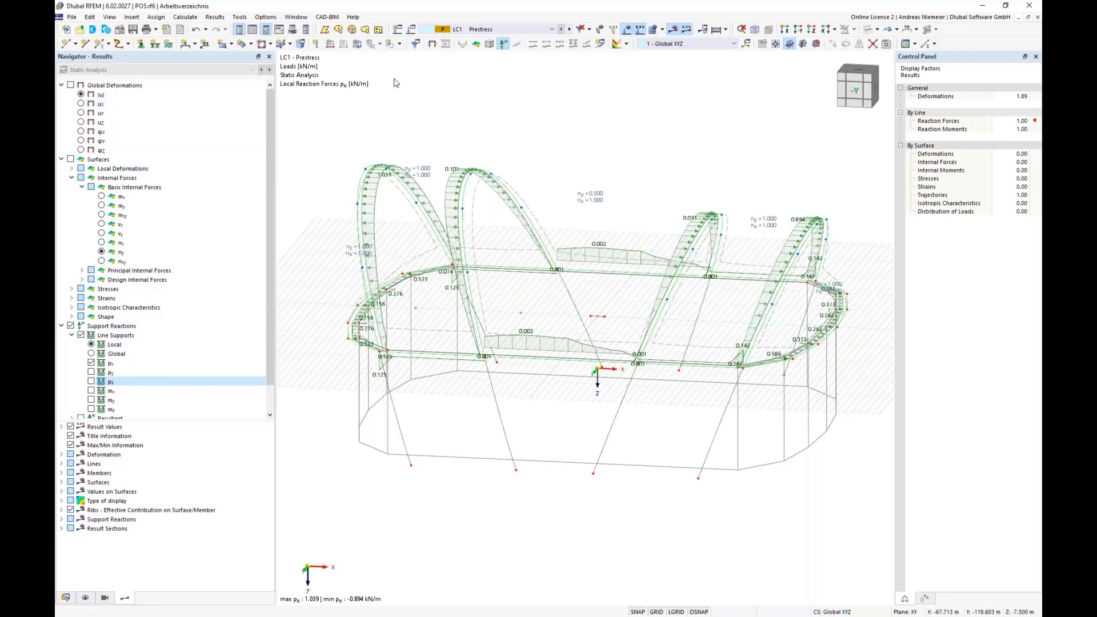
ctrl+middle_drag(637, 146, 651, 172)
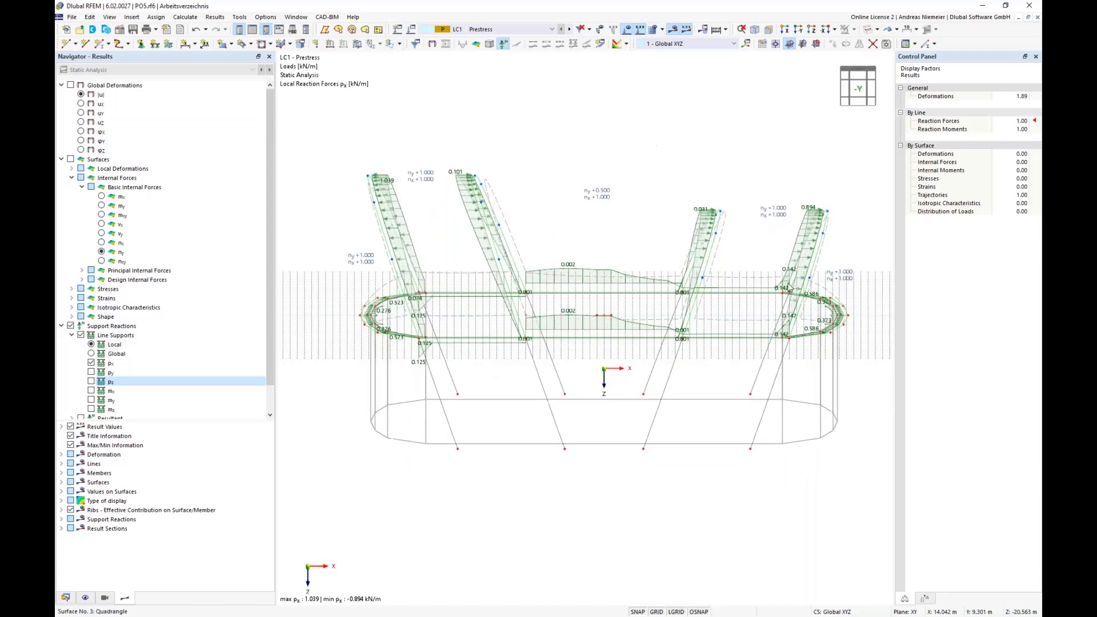
- Remove the line support from the four NURBS arch lines 36, 41, 44 and 47, accepting the deletion of the results
drag(862, 247, 352, 136)
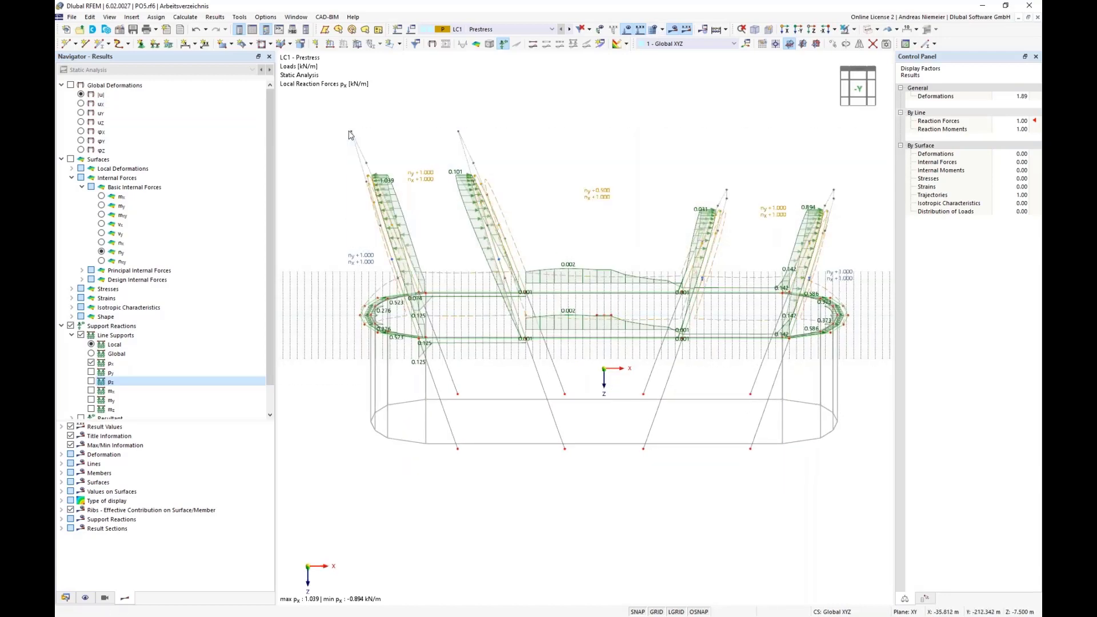
right_click(380, 190)
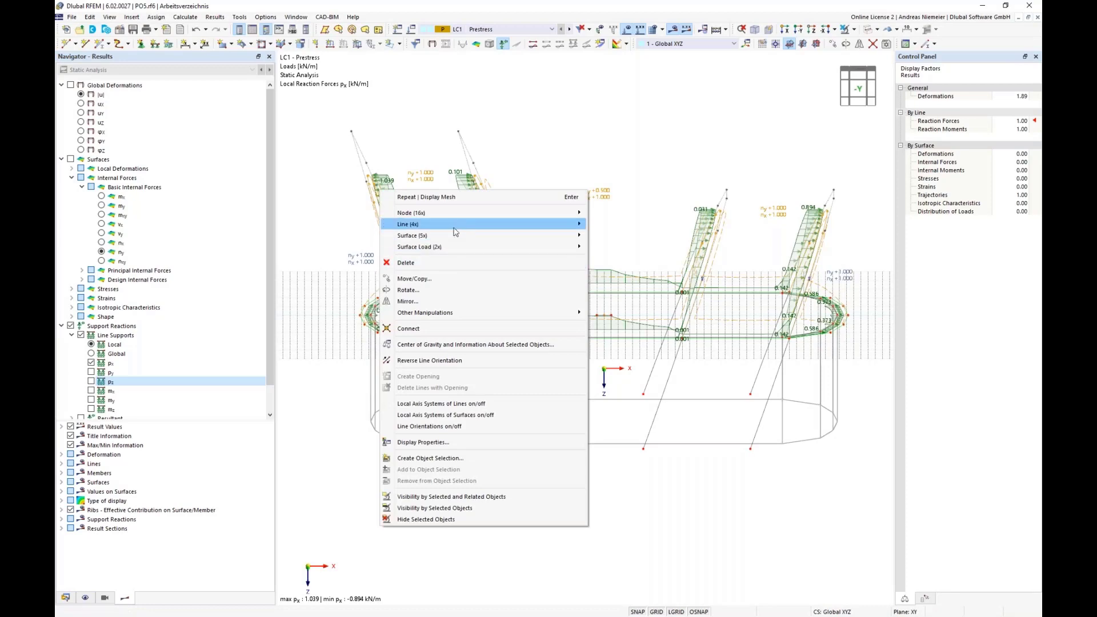
mouse_move(457, 226)
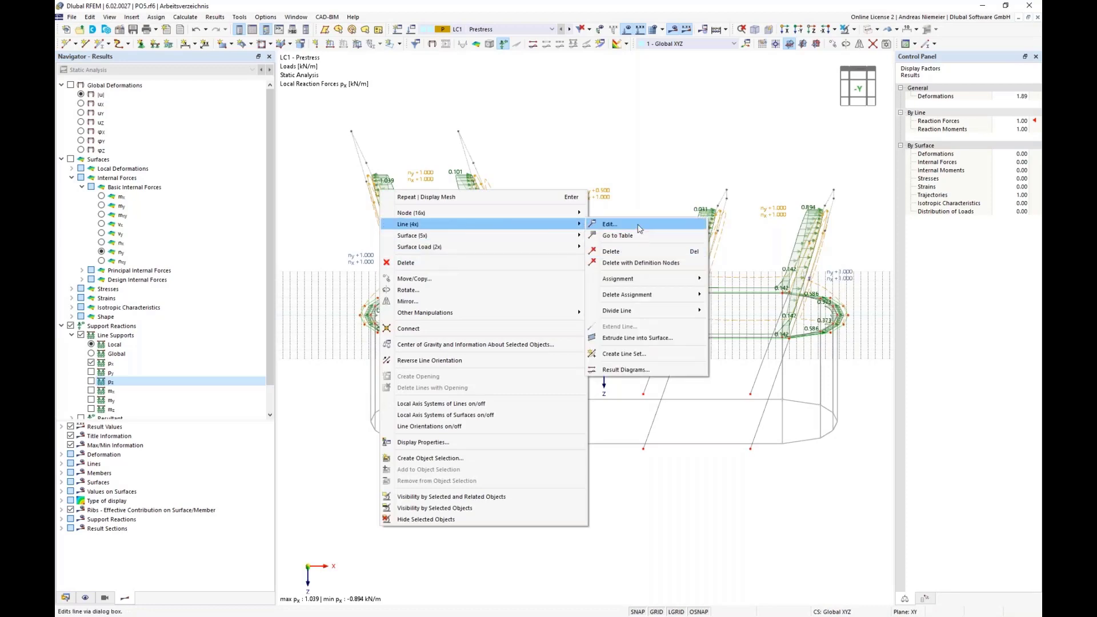
click(610, 224)
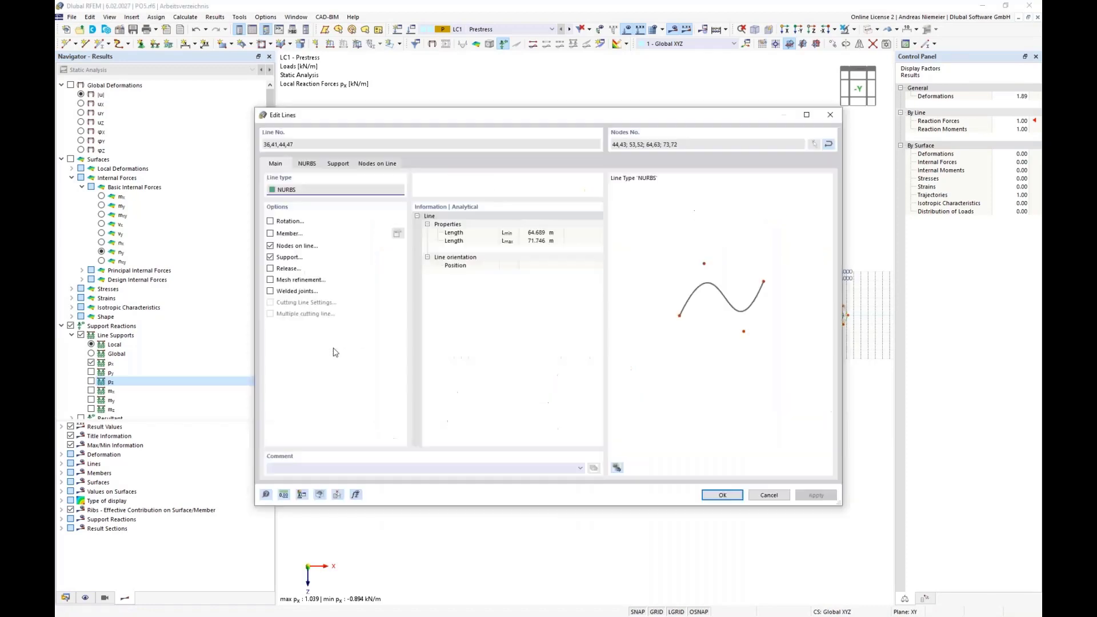
click(271, 257)
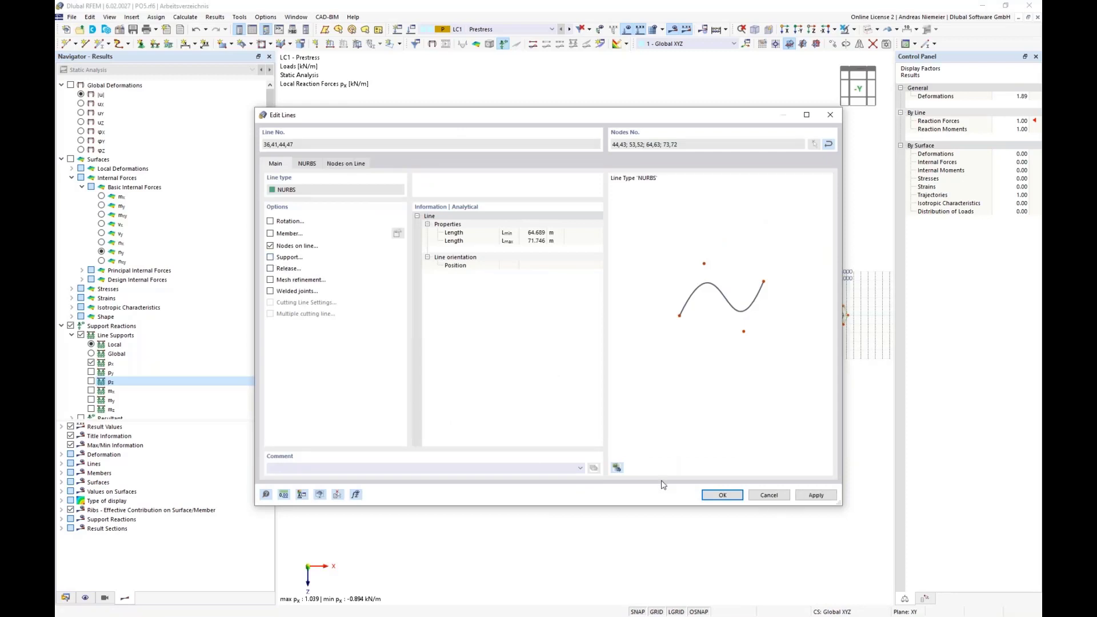
click(714, 494)
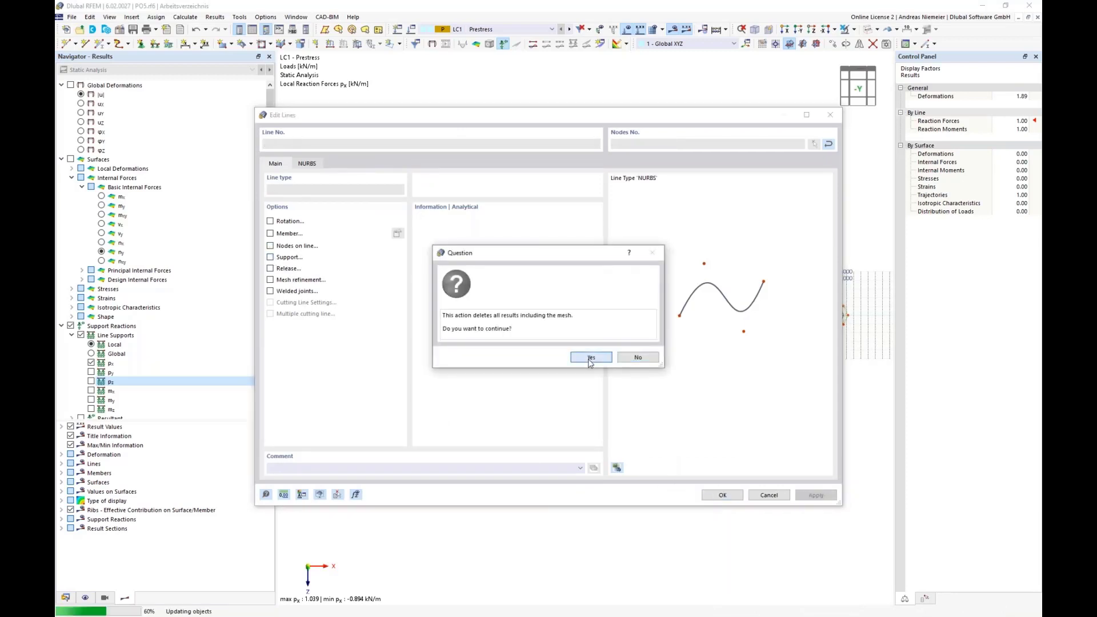
click(591, 357)
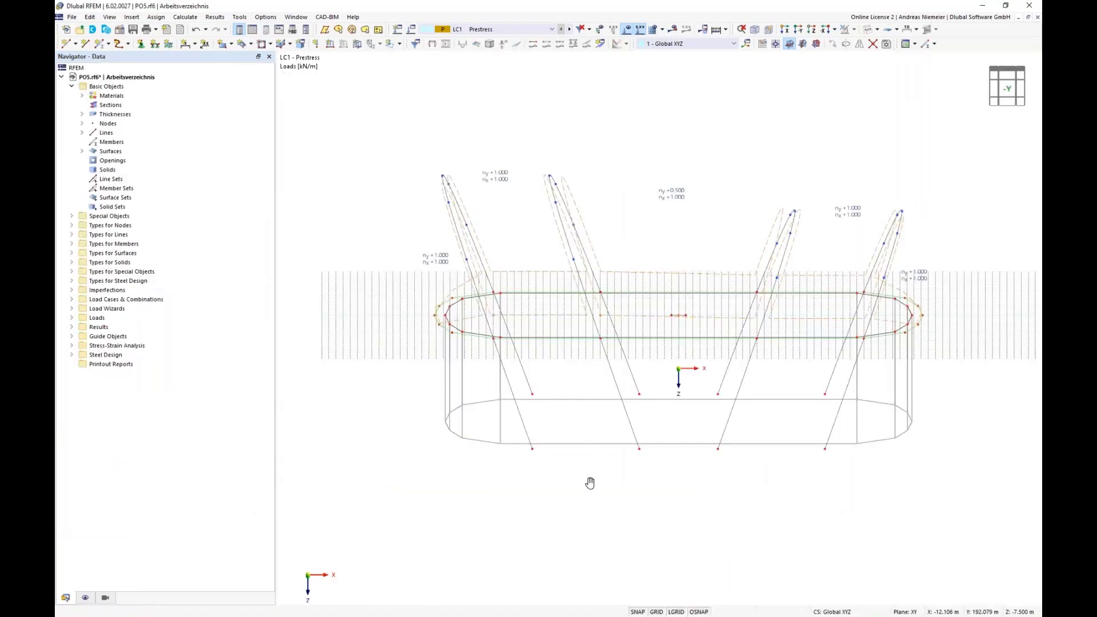
- Restrict the visibility to the NURBS line type and select all four arch lines
ctrl+middle_drag(569, 477, 487, 507)
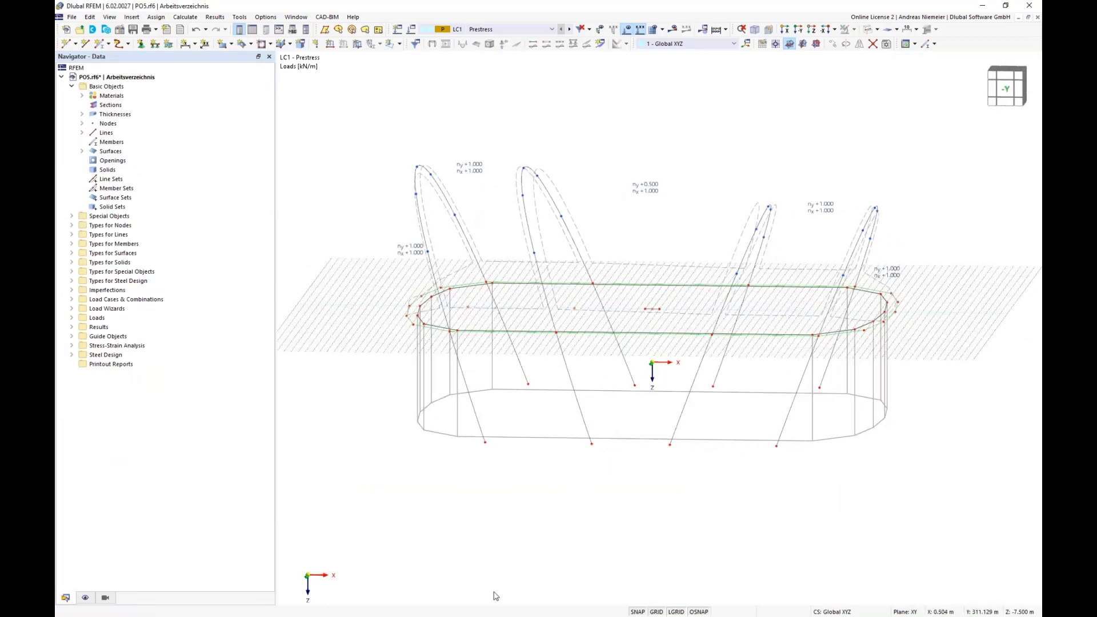
click(670, 613)
click(105, 598)
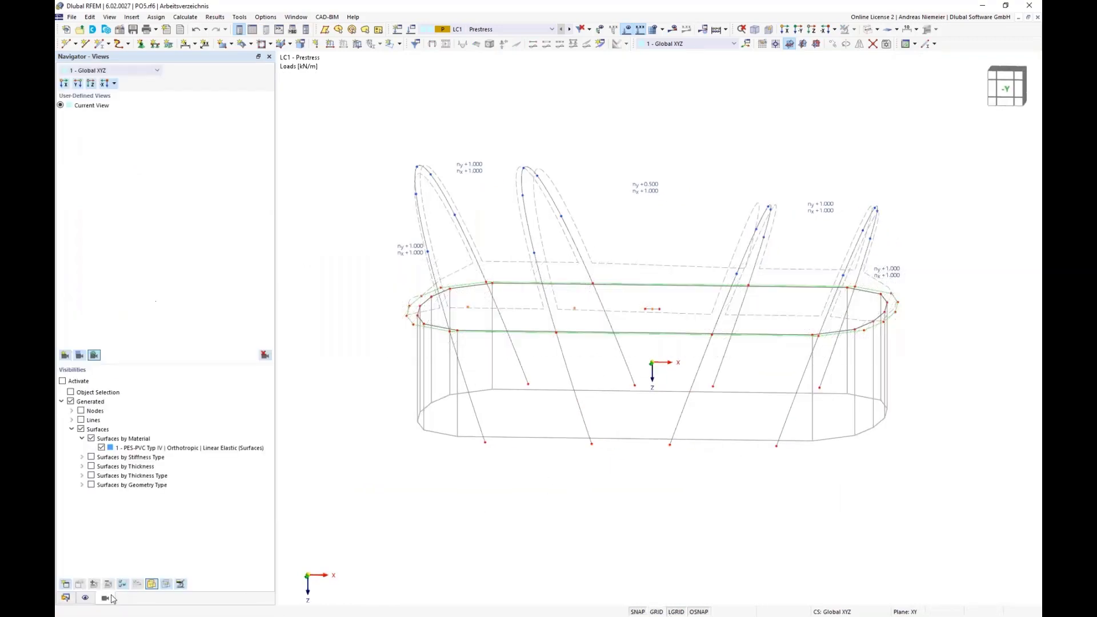
click(82, 430)
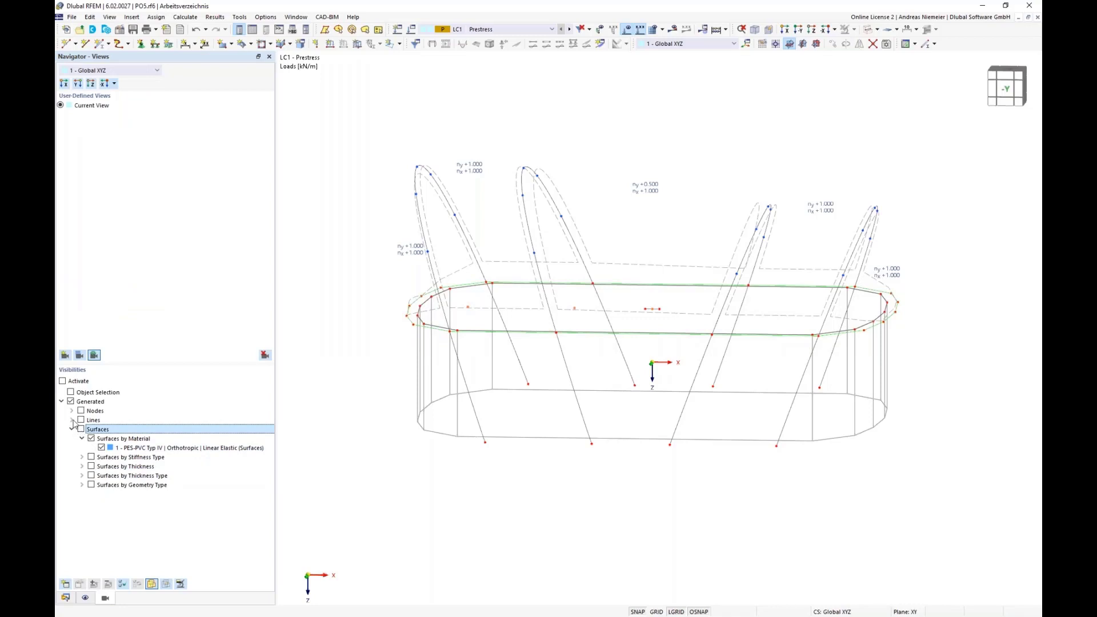
click(72, 421)
click(82, 429)
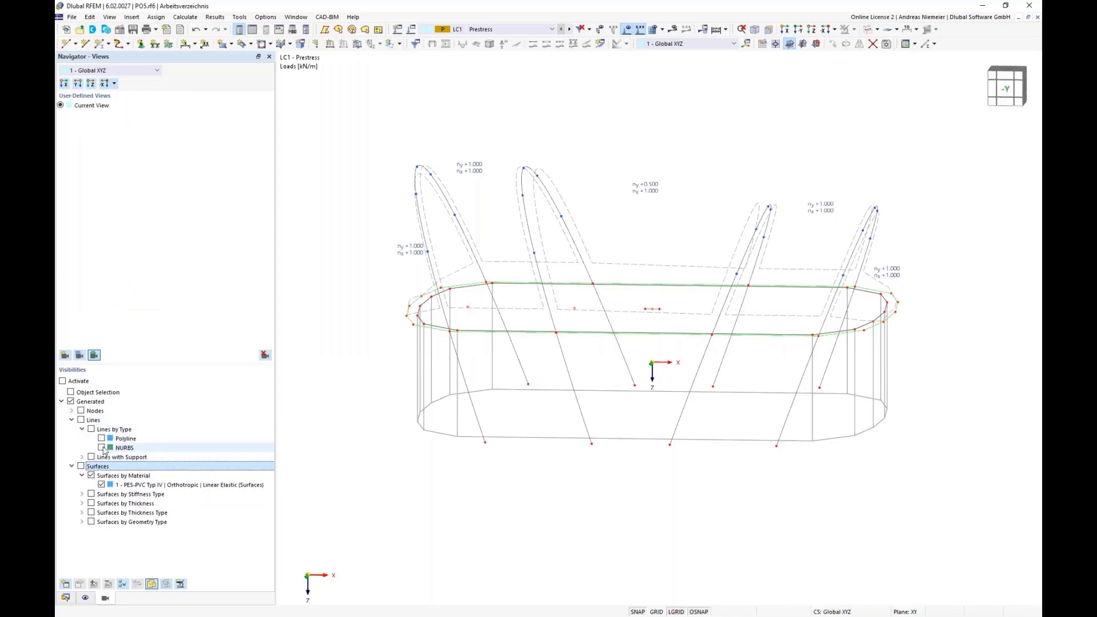
click(101, 447)
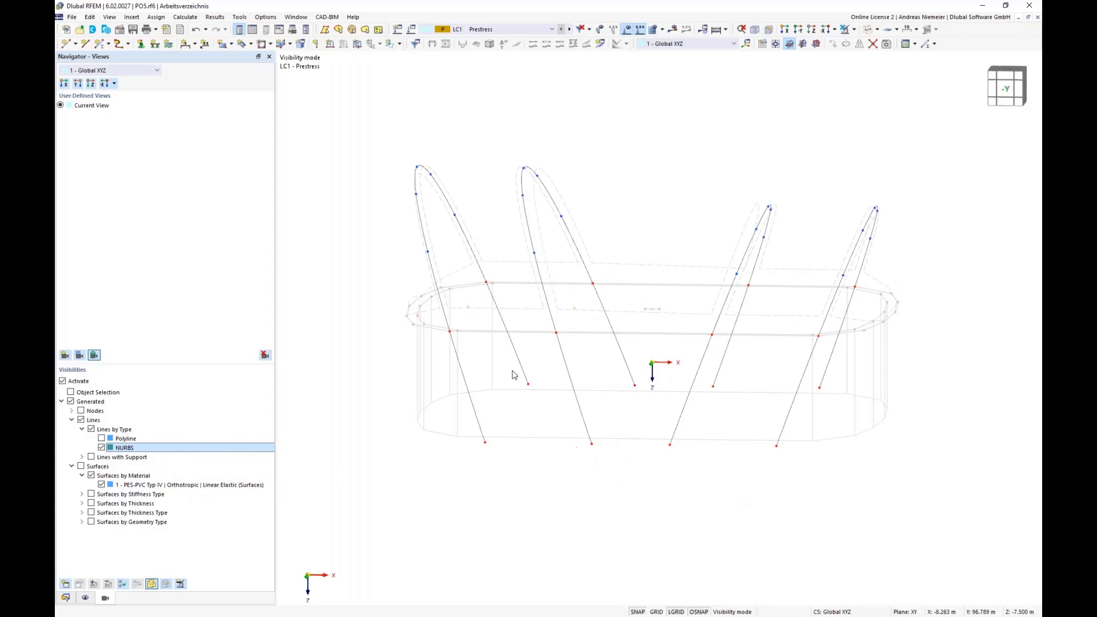
scroll(680, 502, down, 1)
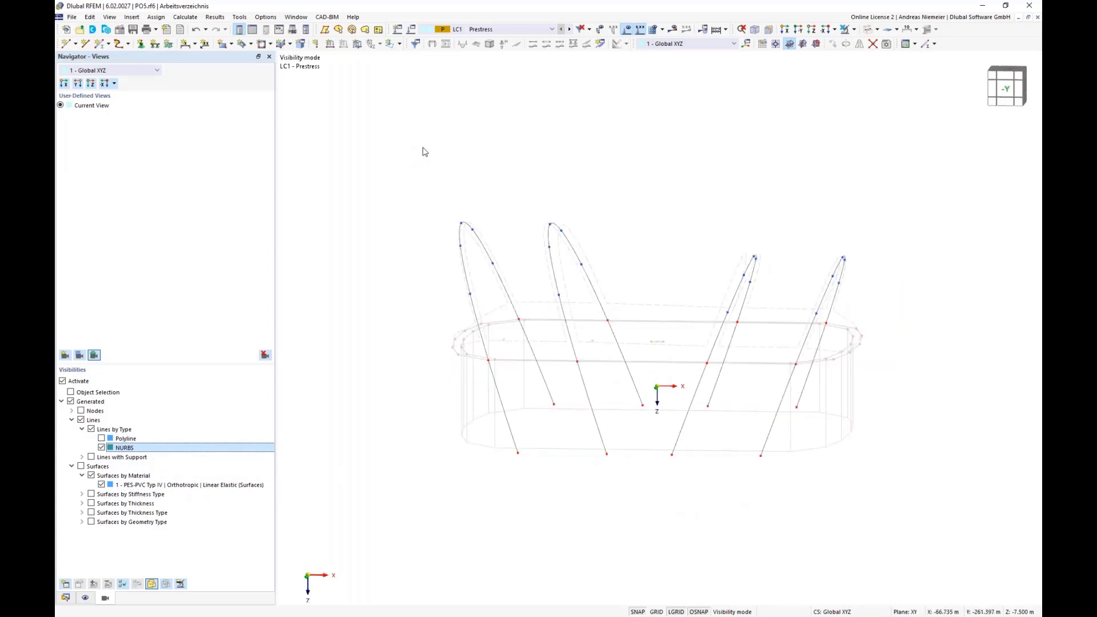
drag(424, 152, 919, 506)
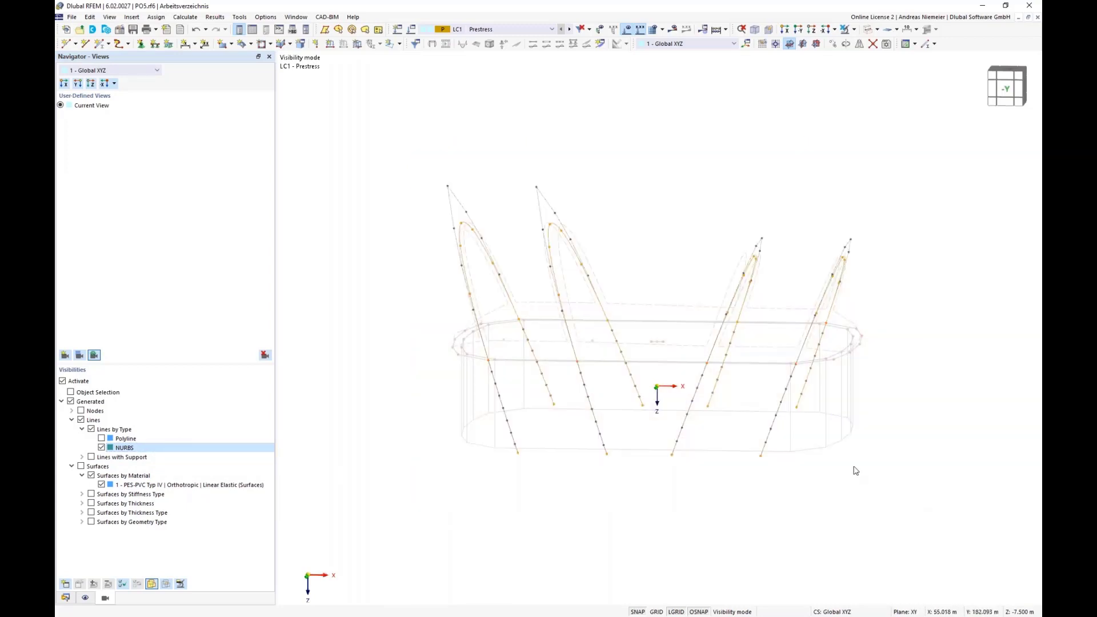
- Start a new beam member on the selected NURBS arch lines and choose a thin-walled circular hollow section for it
right_click(738, 298)
mouse_move(762, 329)
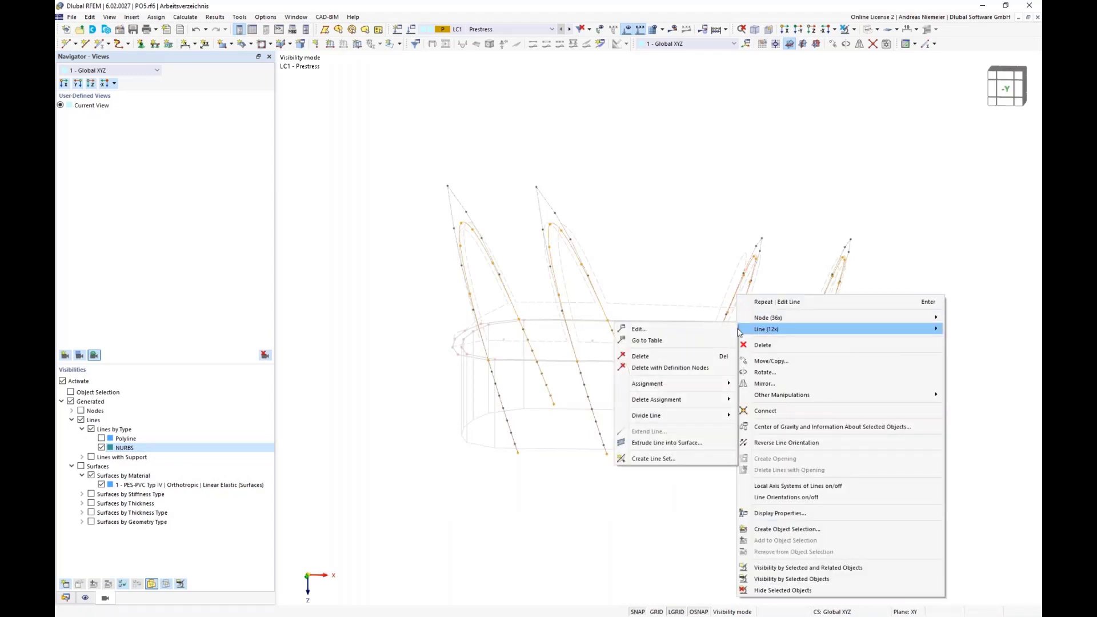
click(707, 331)
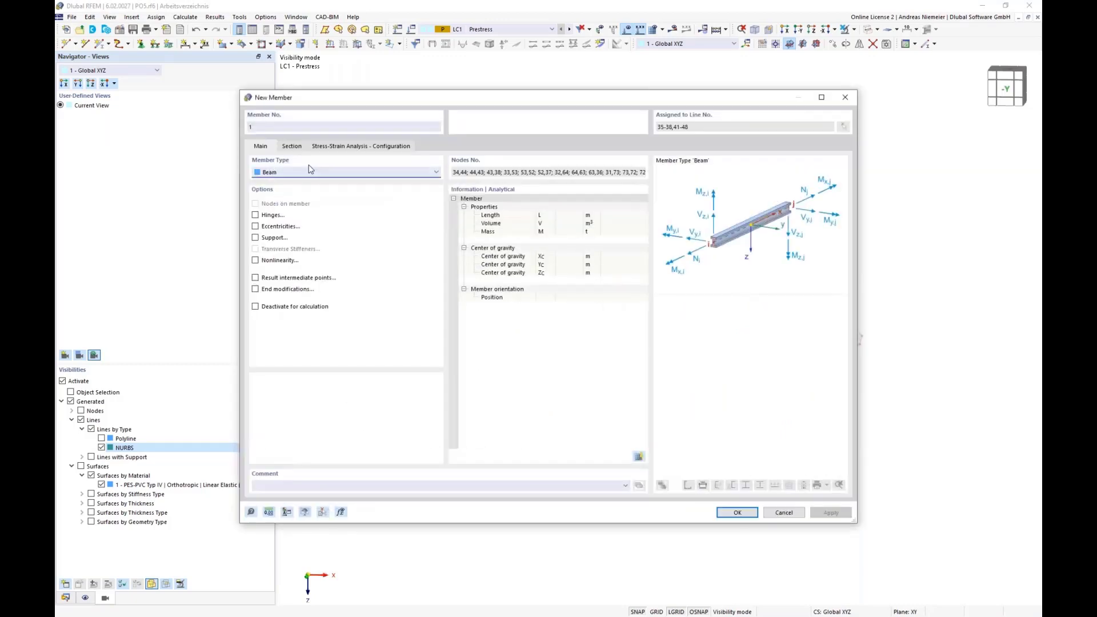
click(292, 146)
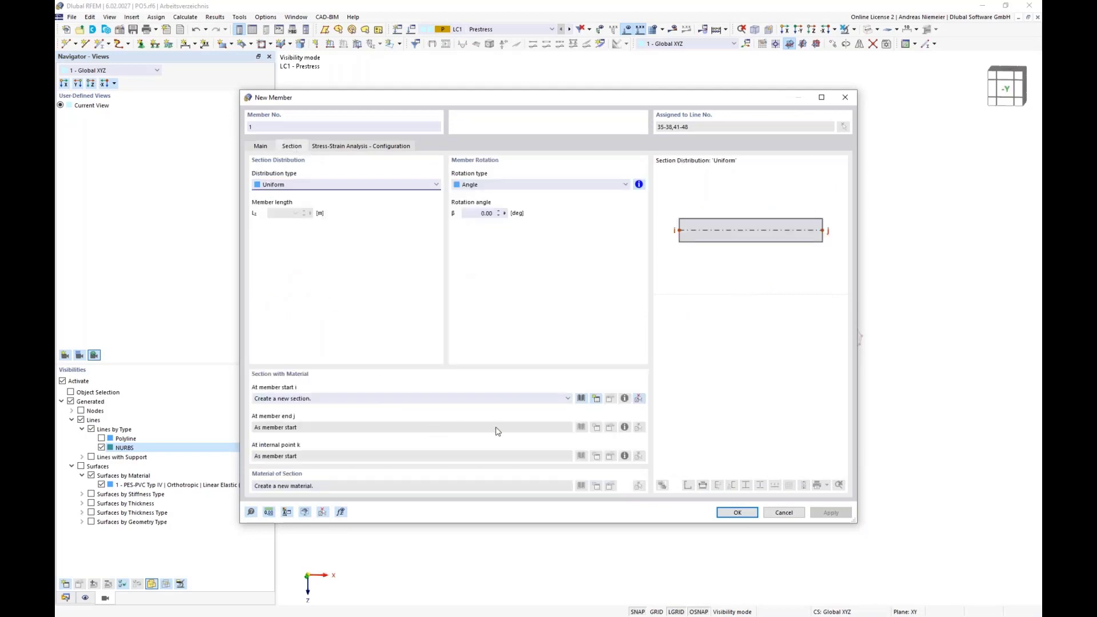
click(581, 398)
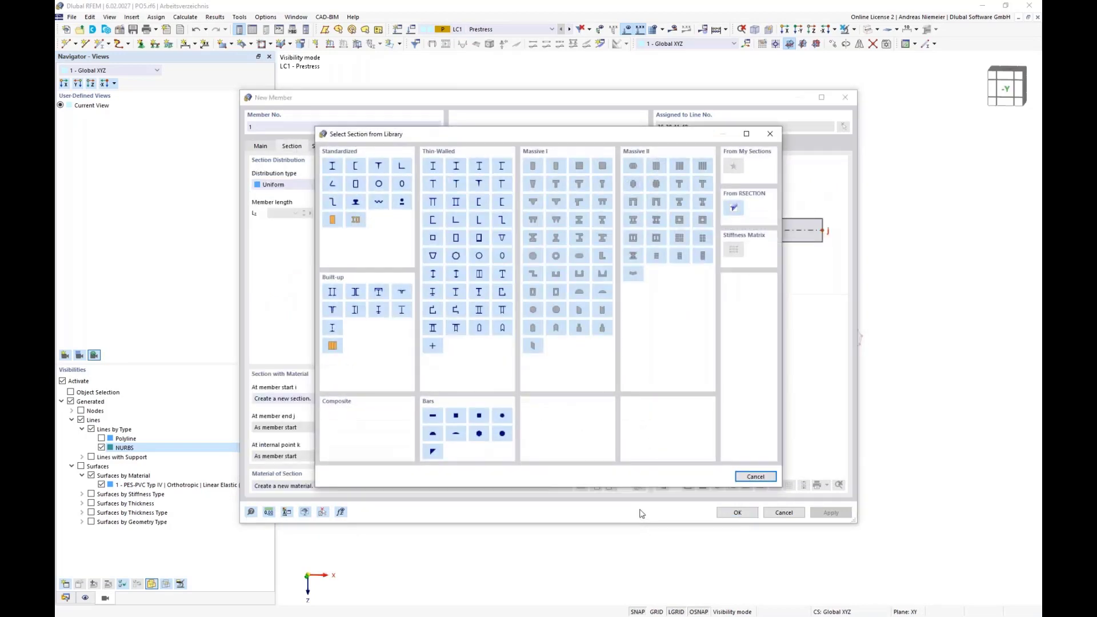
click(480, 257)
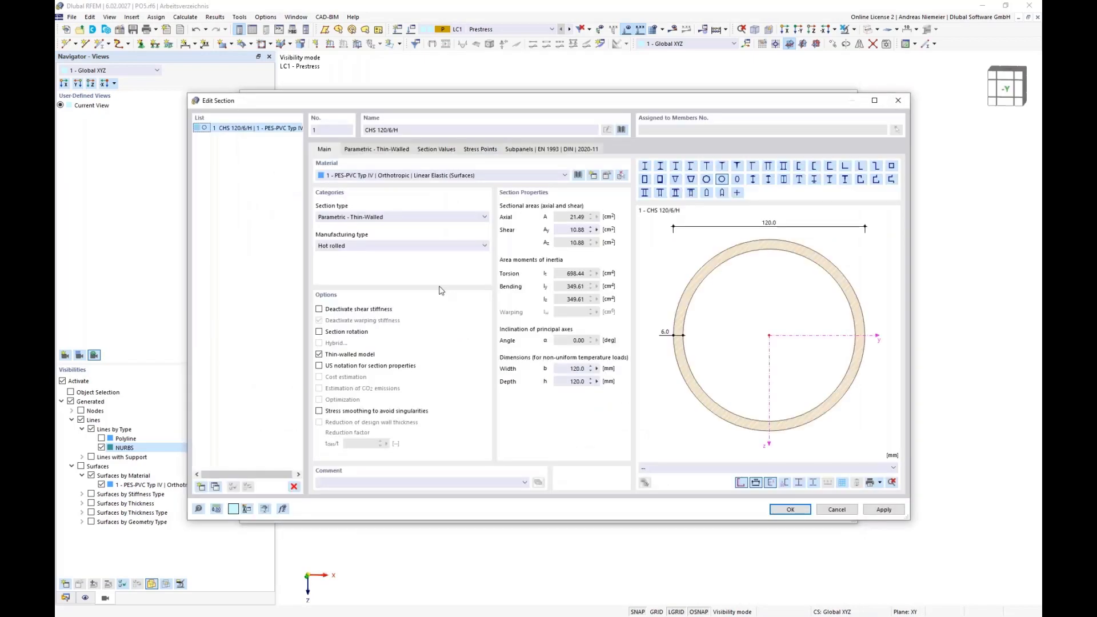
- Assign steel S355 from the EN 1993-1-1:2005-05 series to the circular hollow section
click(579, 176)
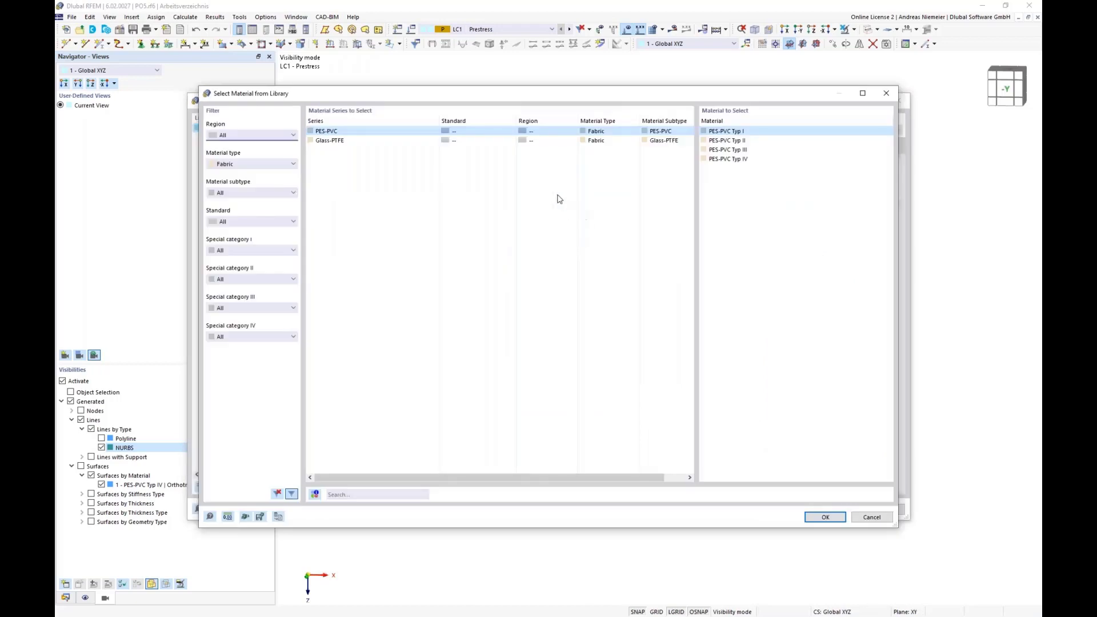
click(234, 164)
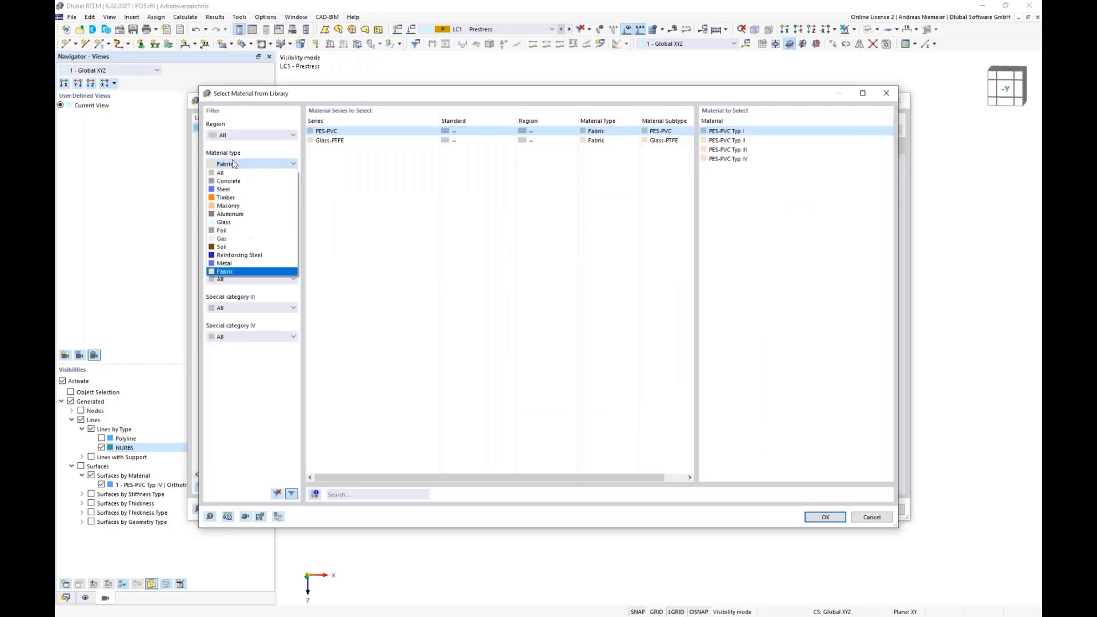
click(223, 189)
click(352, 493)
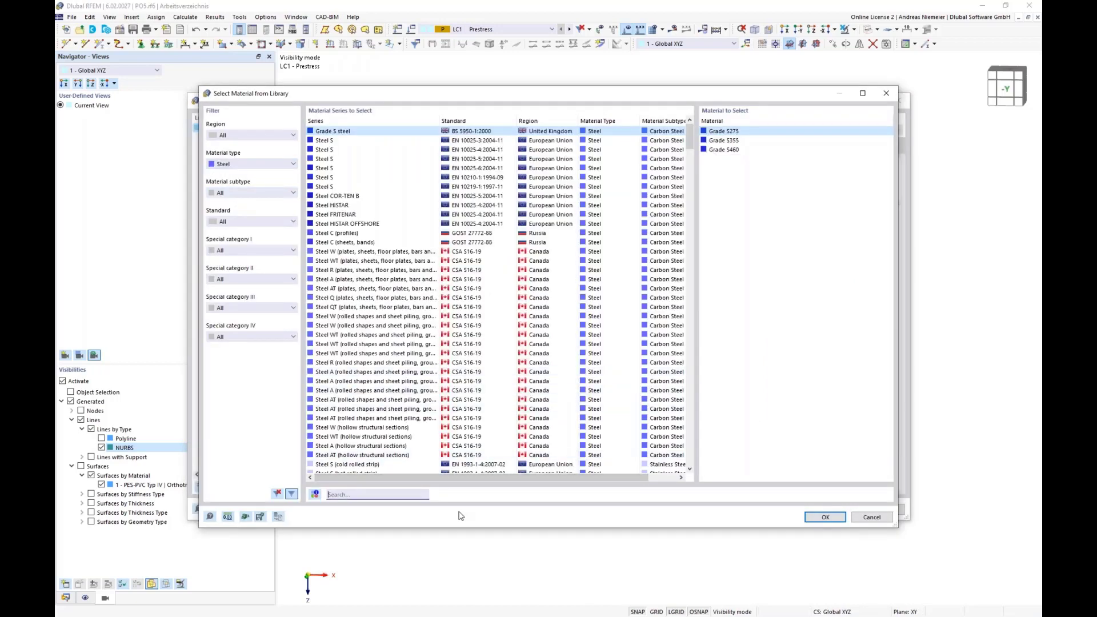
text(s355)
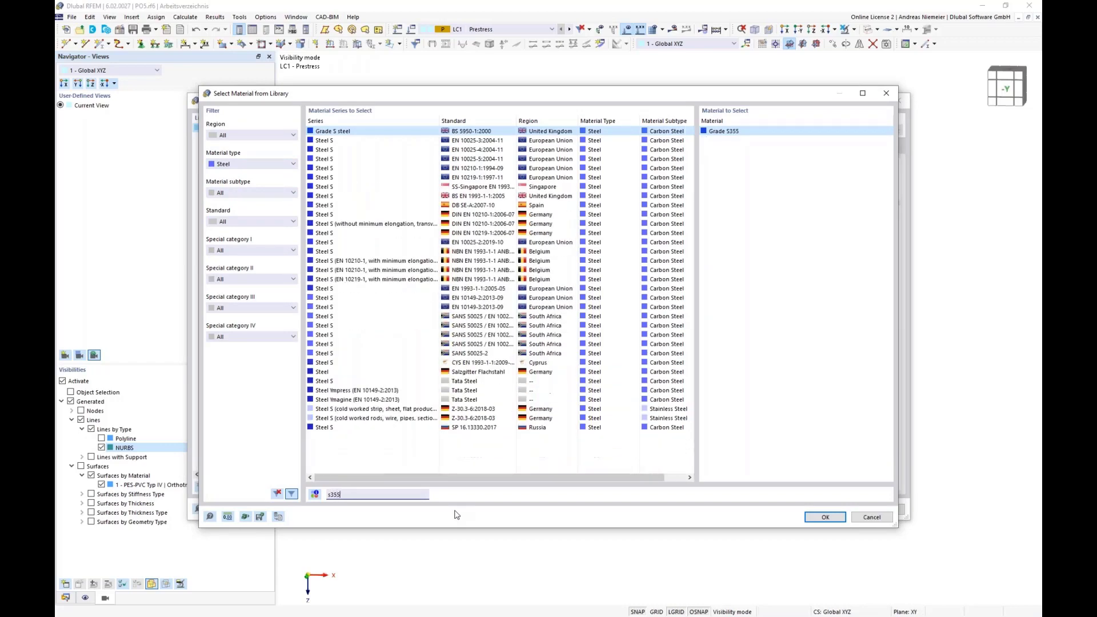
click(468, 289)
click(825, 517)
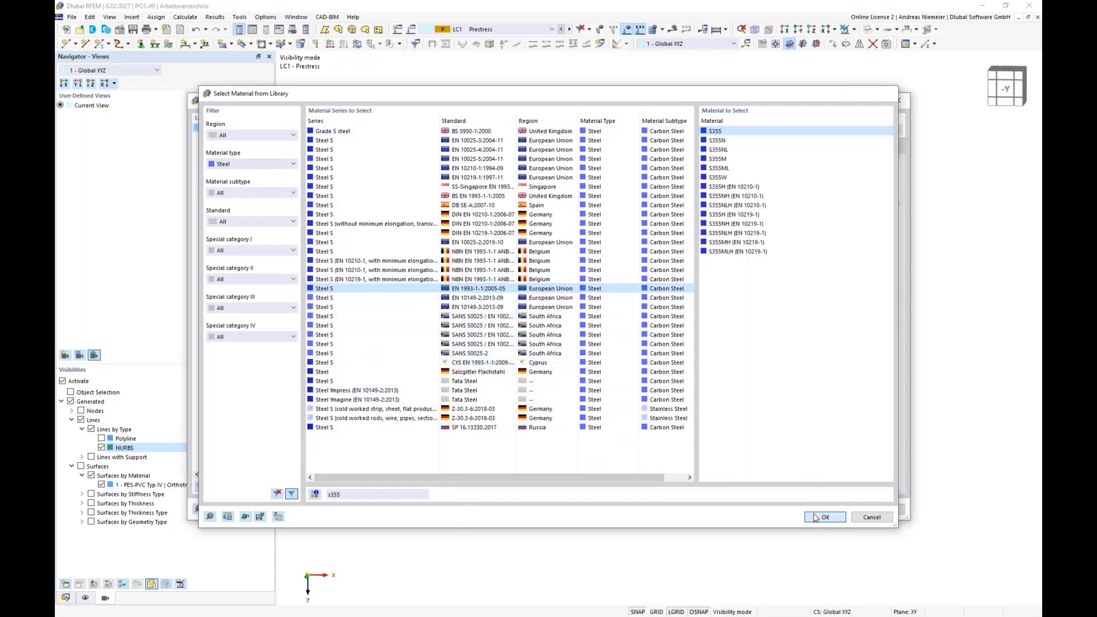
- Set the hollow section's diameter to 1000 mm and wall thickness to 25 mm, and create the beam members on the arch lines
click(392, 149)
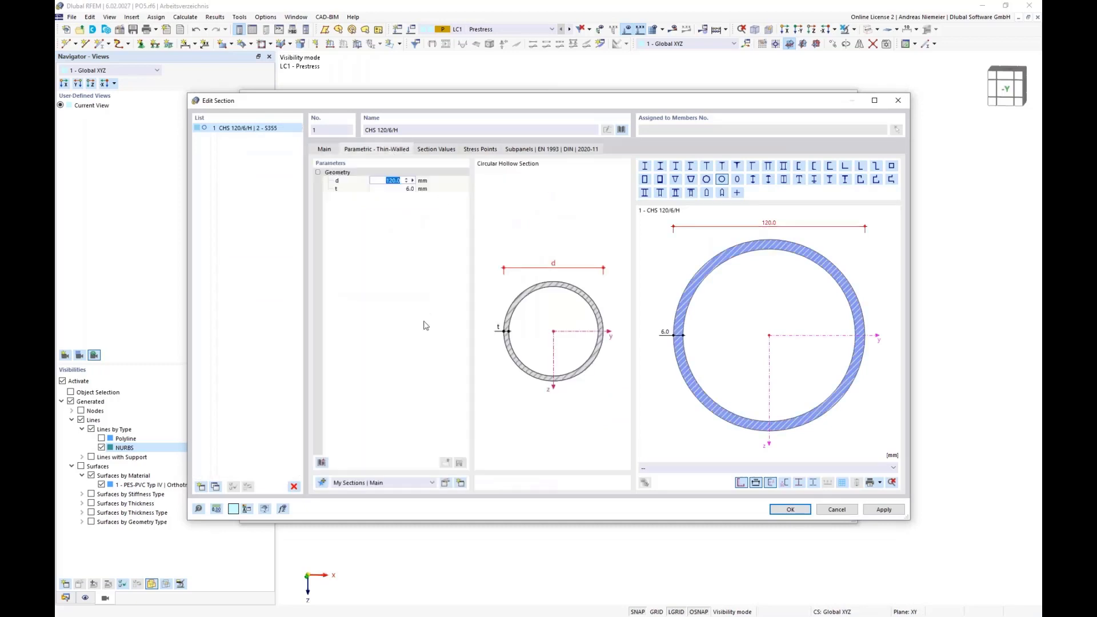
text(1000)
key(Tab)
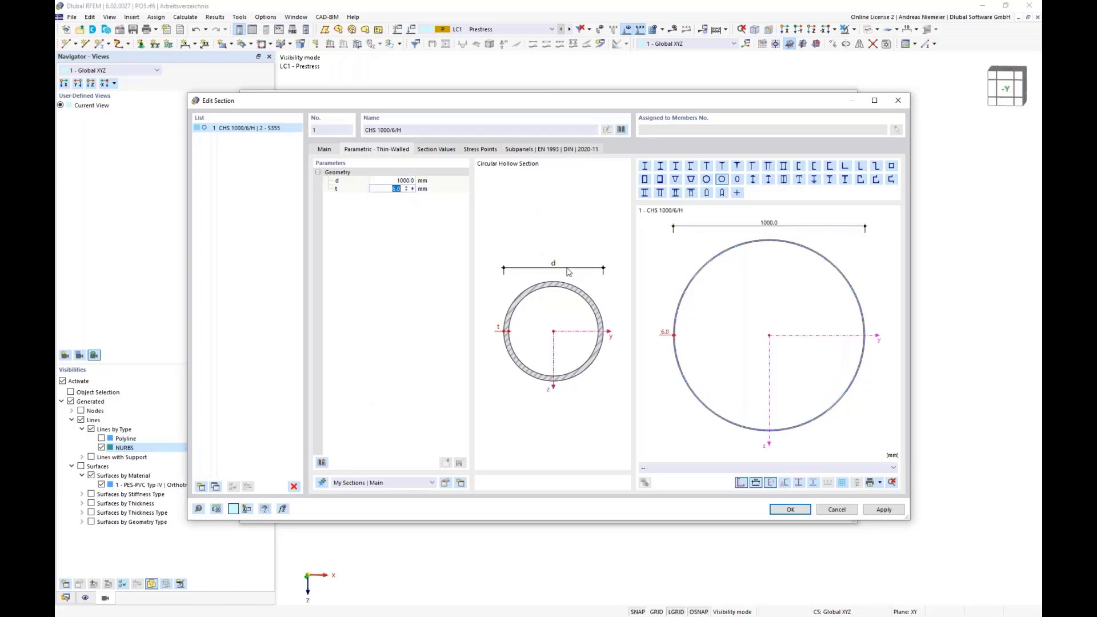
key(Tab)
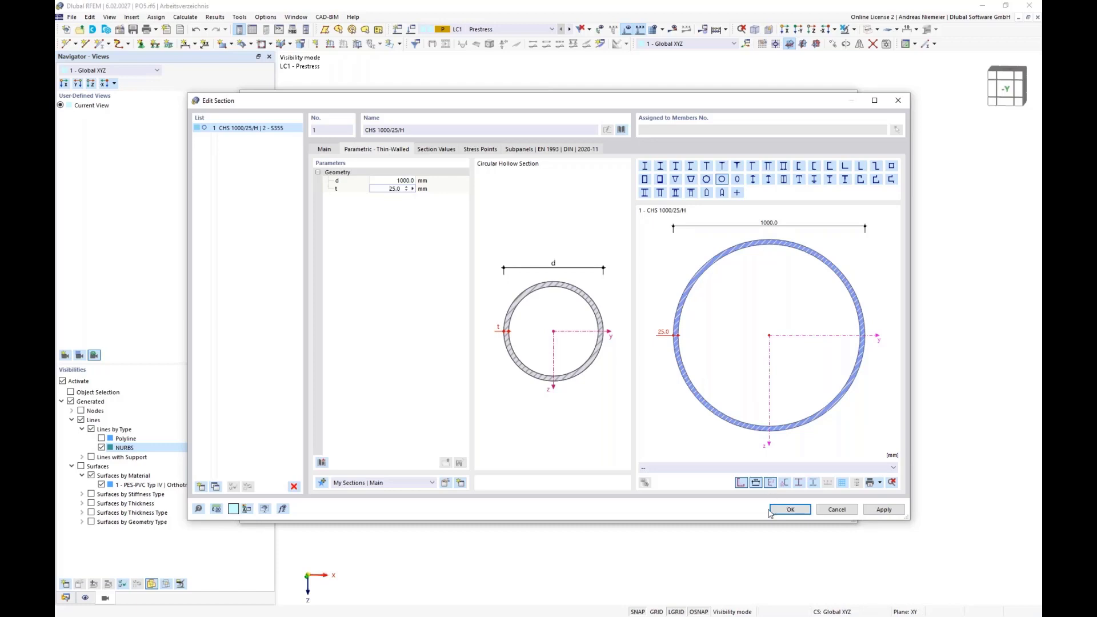
click(790, 510)
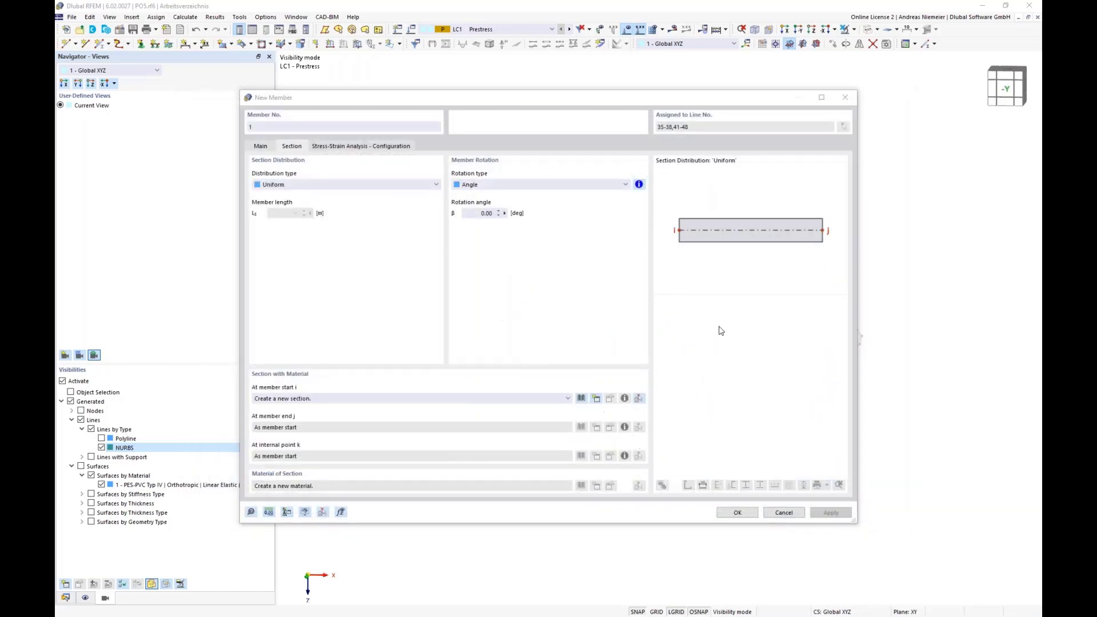
click(736, 512)
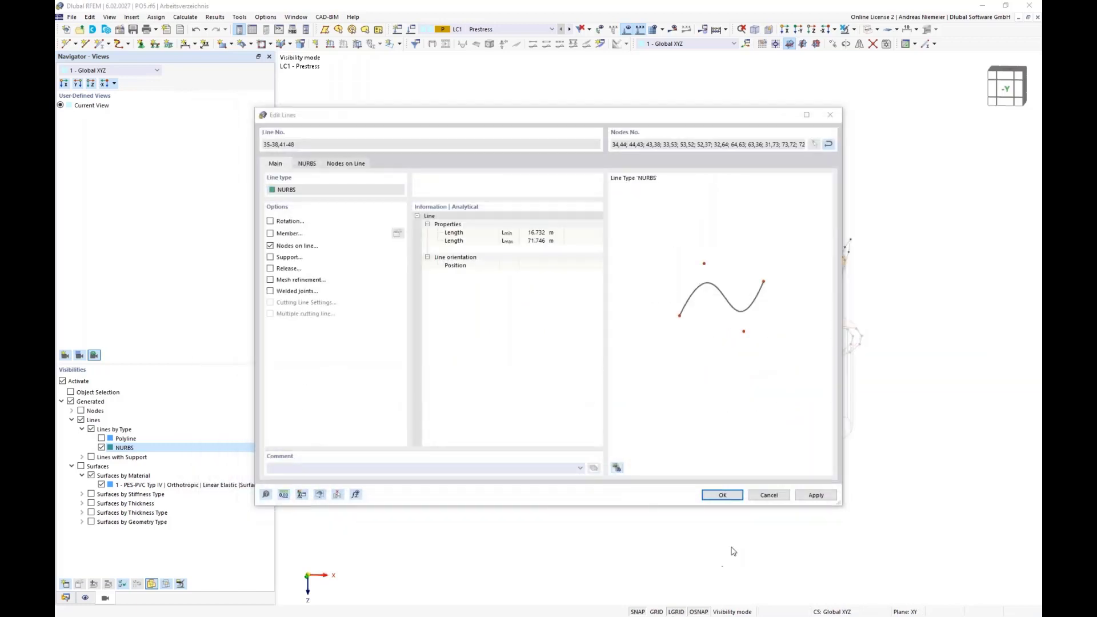
click(725, 496)
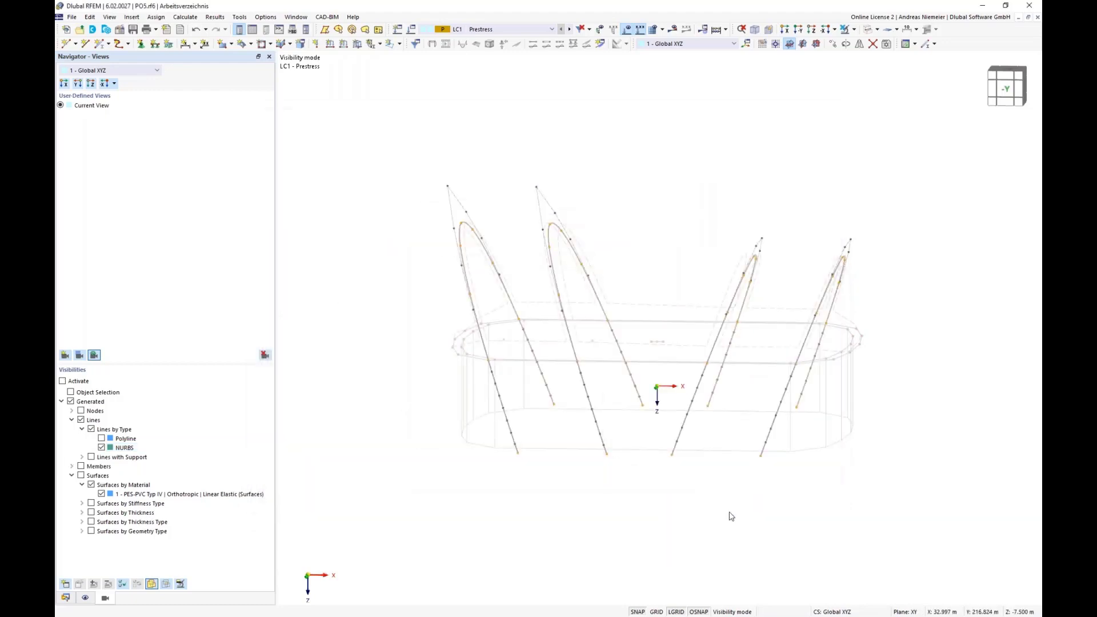
- Display the model as a solid rendering and examine the tubular arches from an angle and from the side
click(869, 29)
ctrl+middle_drag(747, 184, 692, 207)
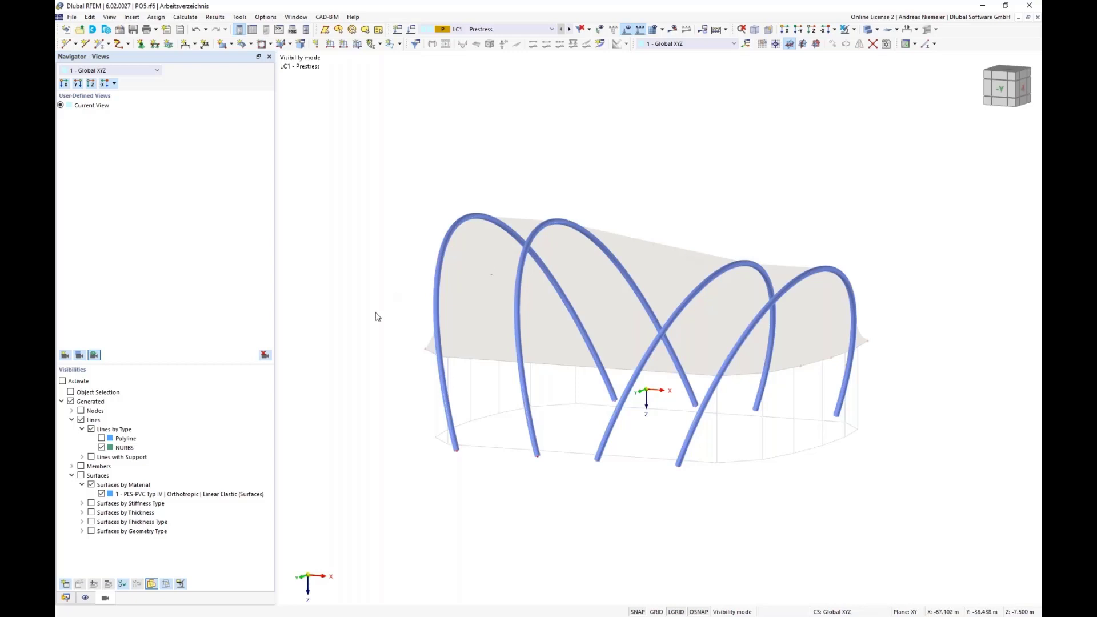
ctrl+middle_drag(409, 468, 460, 453)
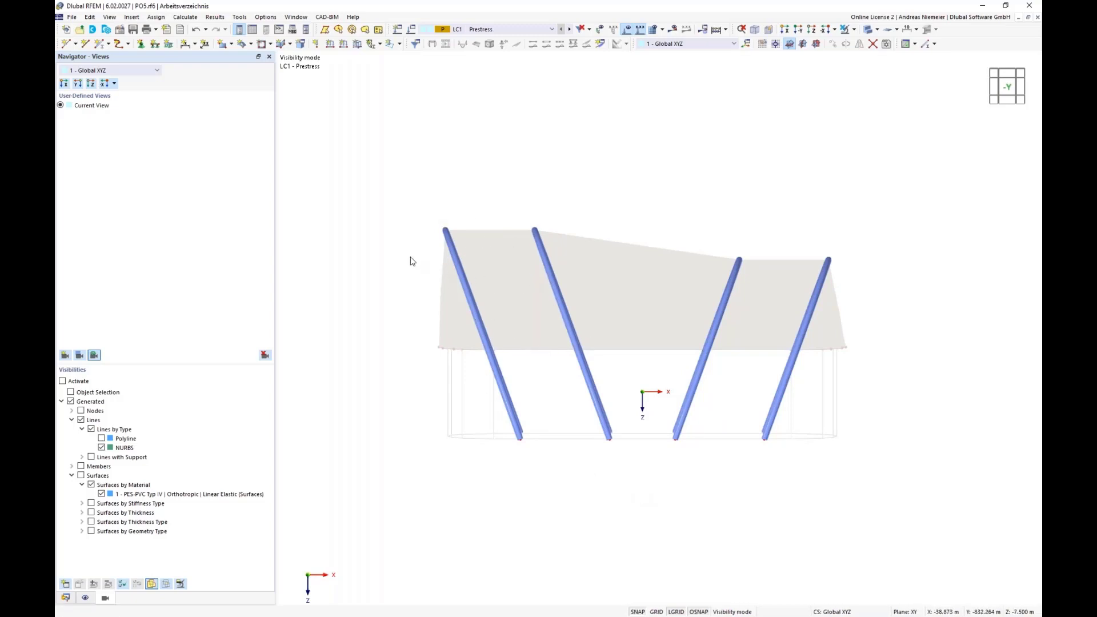
- Show the full model without the load display and examine the membrane's straight edges in the Z-direction view
click(845, 30)
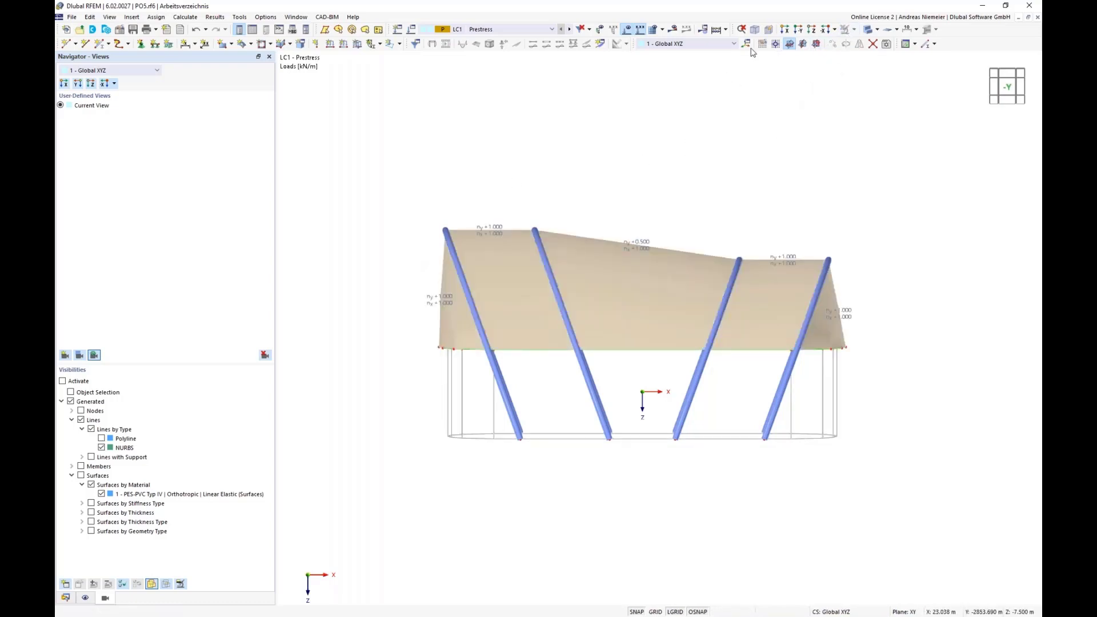
click(626, 29)
click(811, 29)
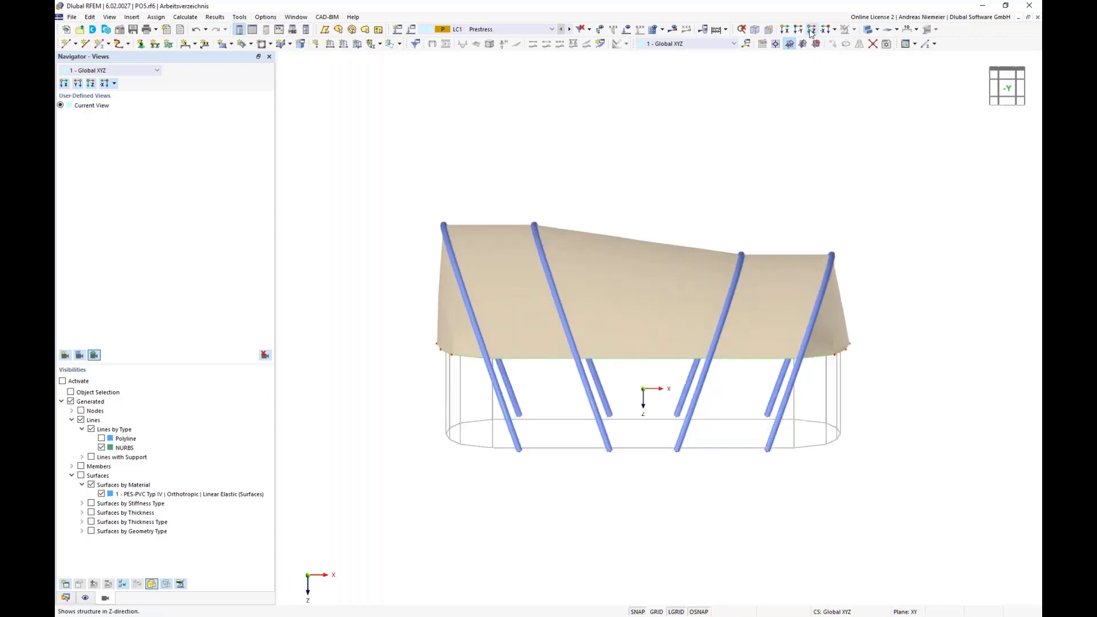
scroll(451, 114, up, 5)
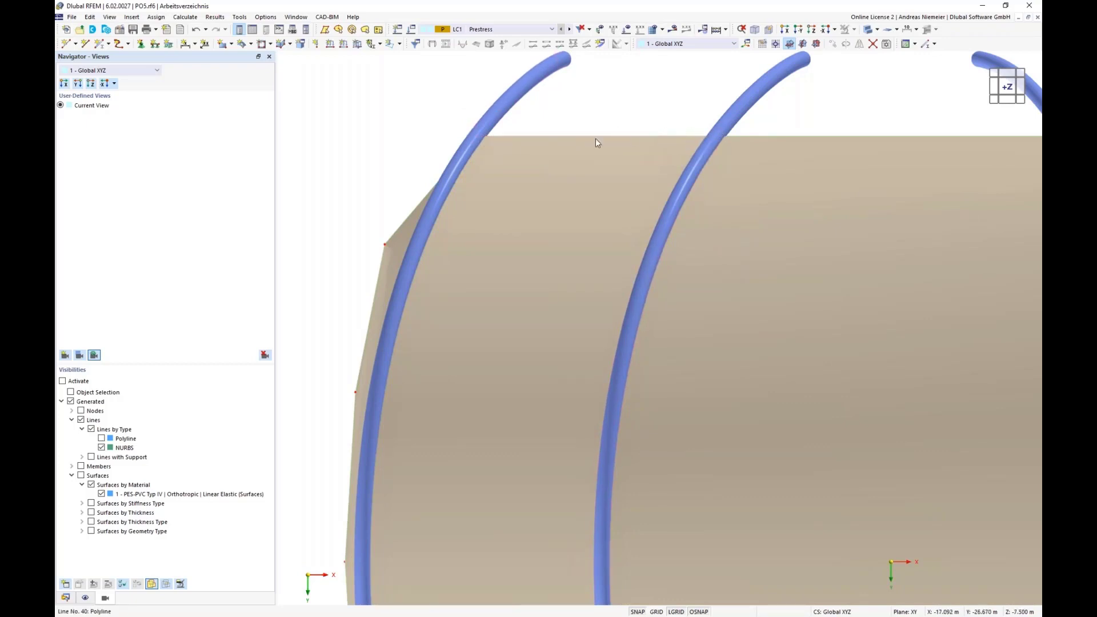
scroll(526, 143, down, 4)
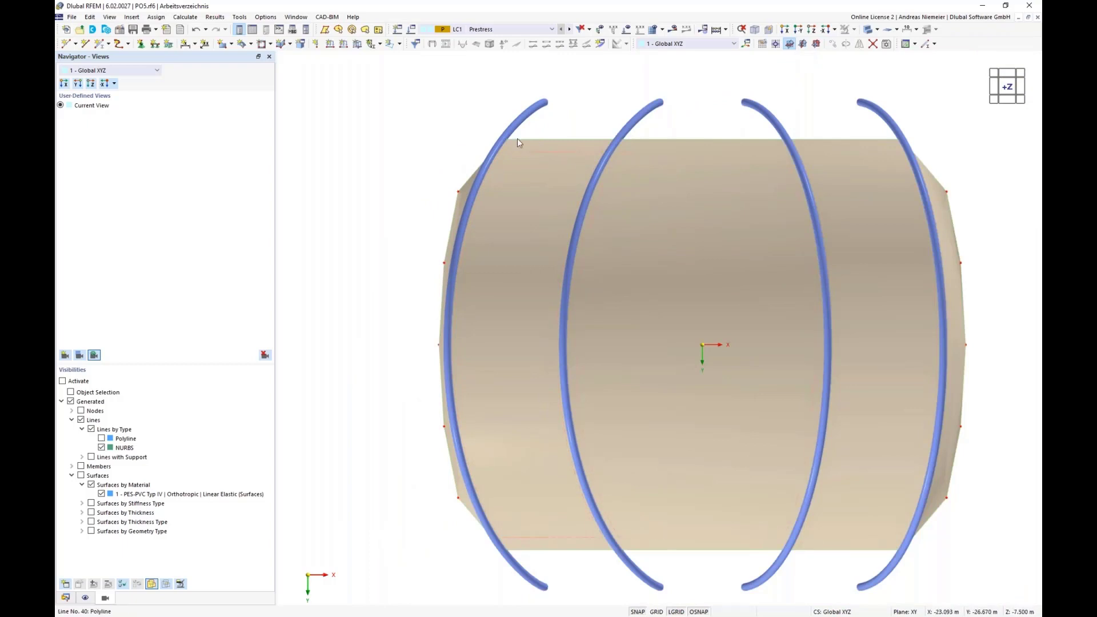
- Change membrane edge line 21 to an arc, picking its control point at X -18.460 m and shifting it inward in Y
mouse_move(587, 202)
double_click(561, 552)
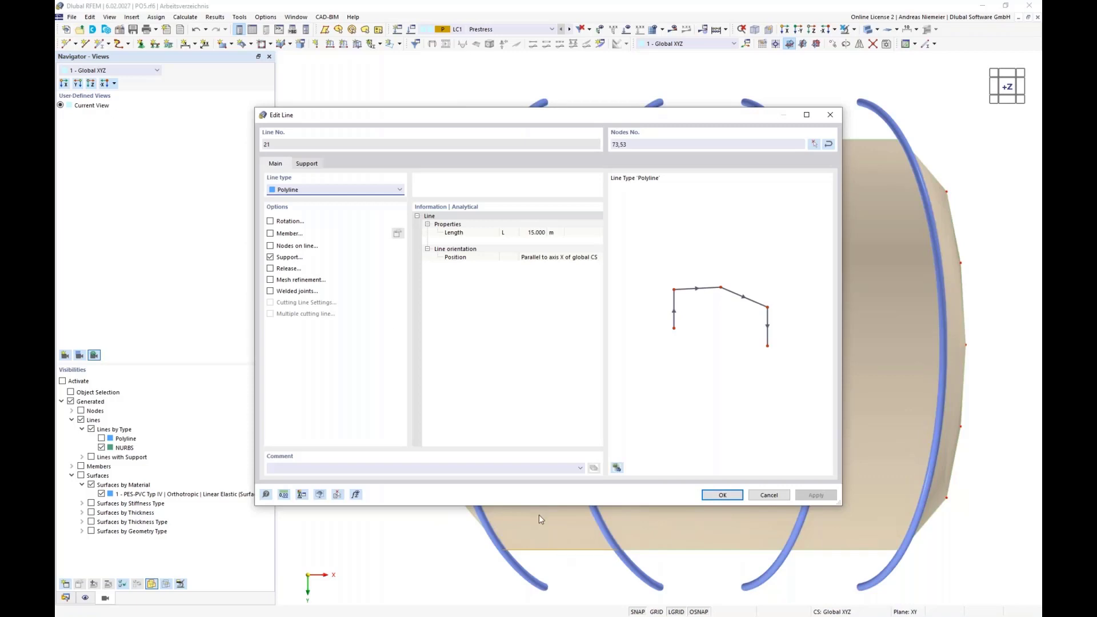
click(332, 193)
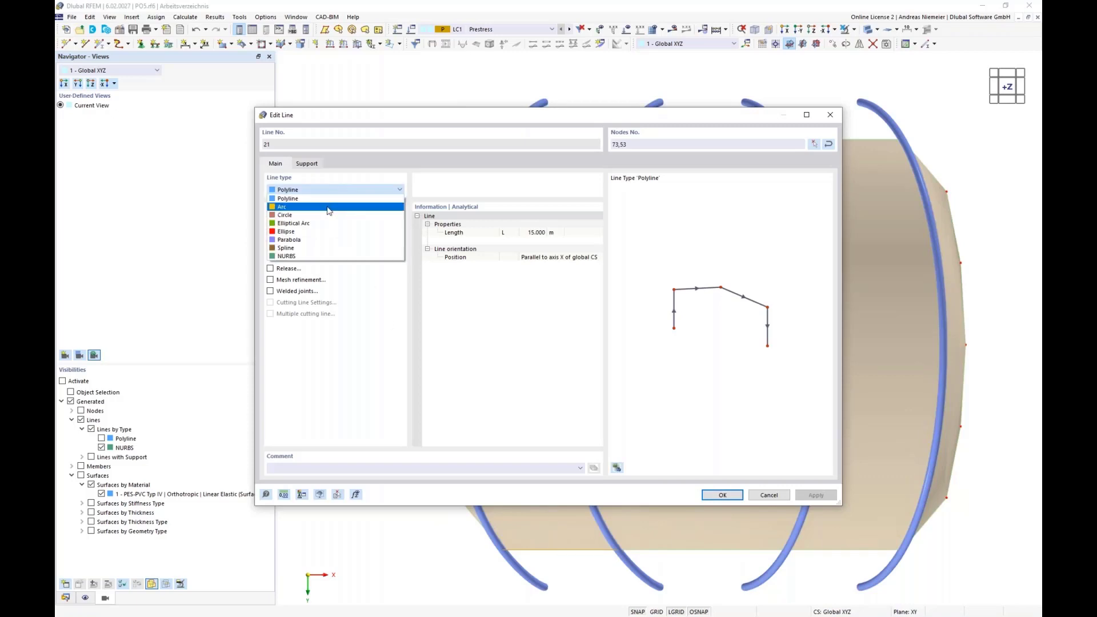
click(327, 207)
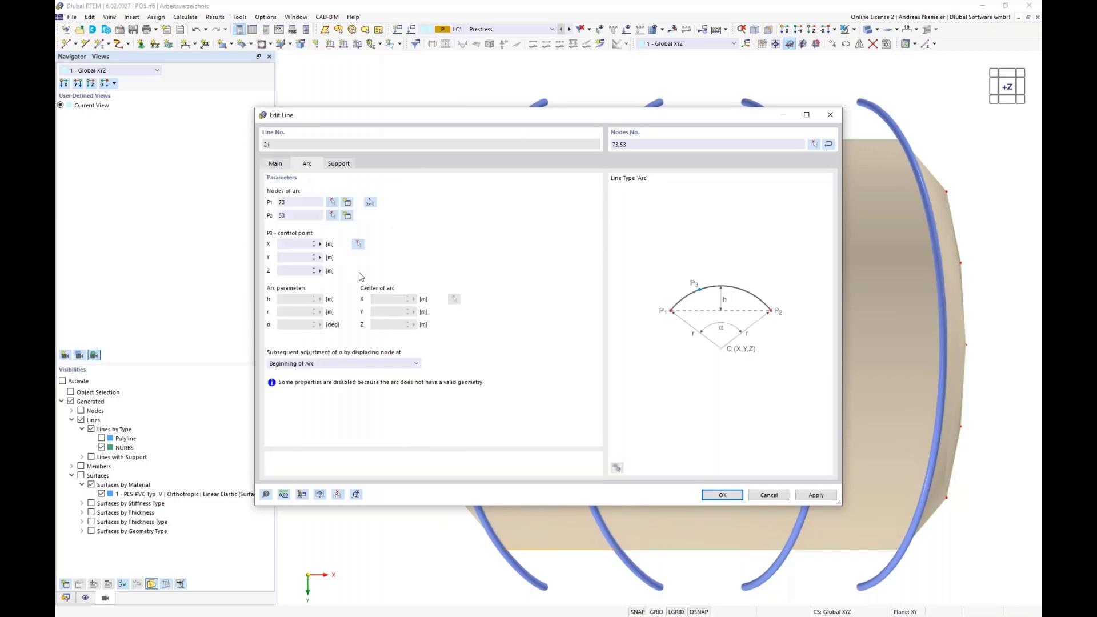
click(358, 244)
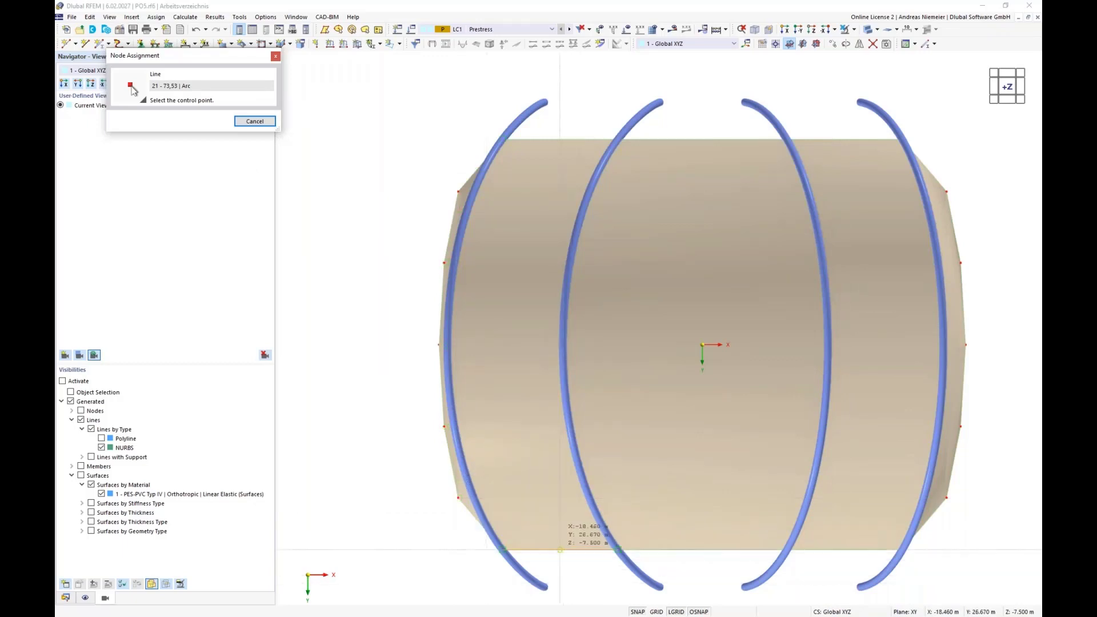
click(560, 550)
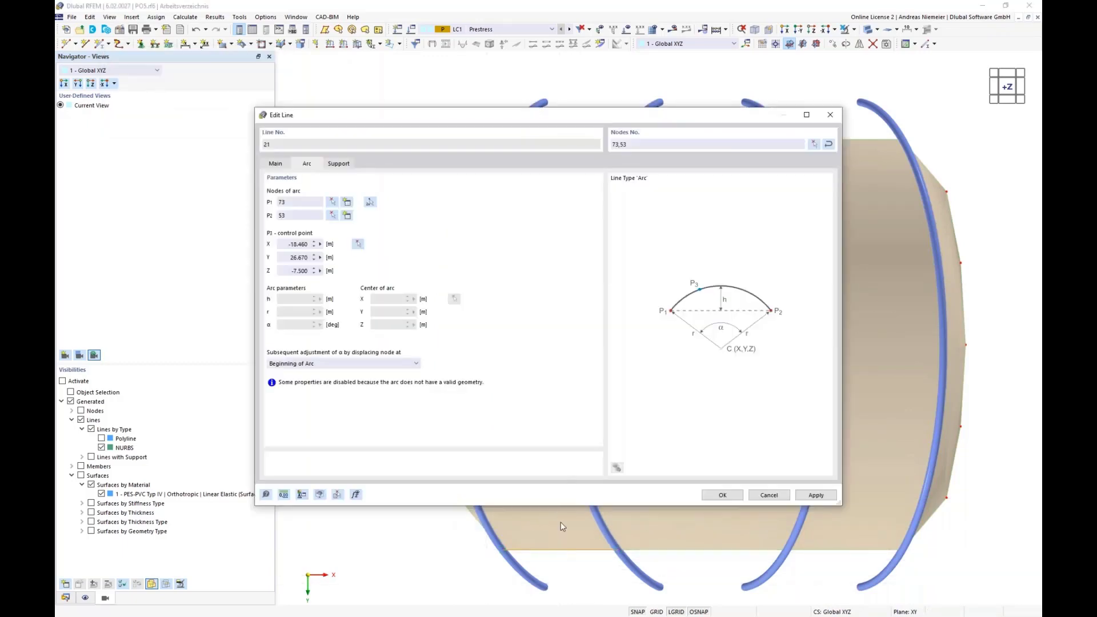
click(292, 256)
click(721, 495)
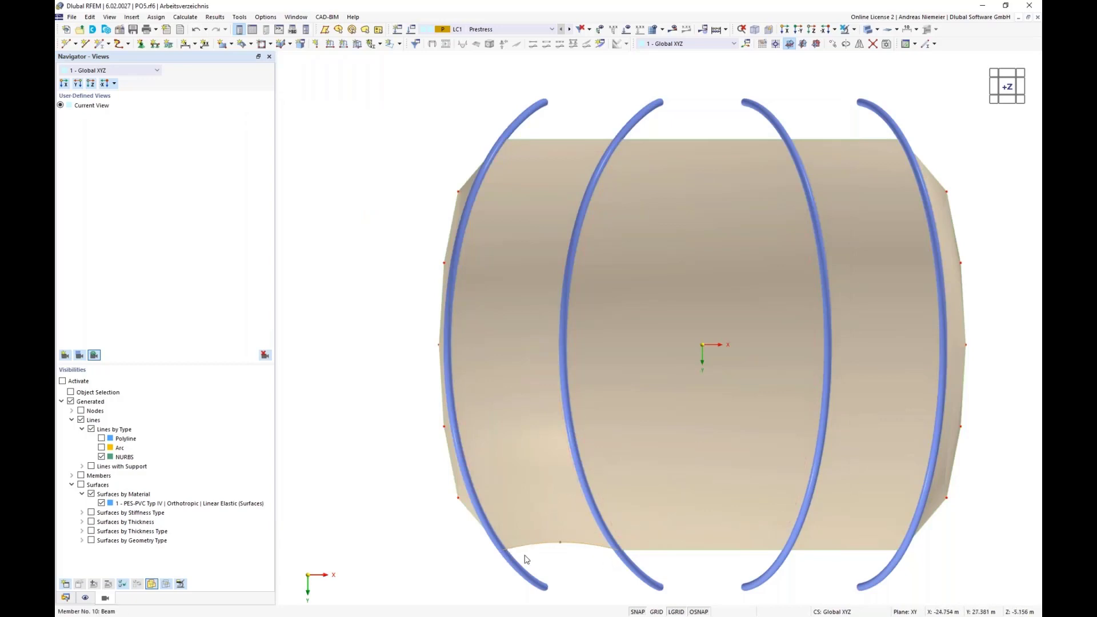
- Change membrane edge line 34 to an arc, picking its control point at X 18.460 m and shifting it inward in Y
double_click(830, 552)
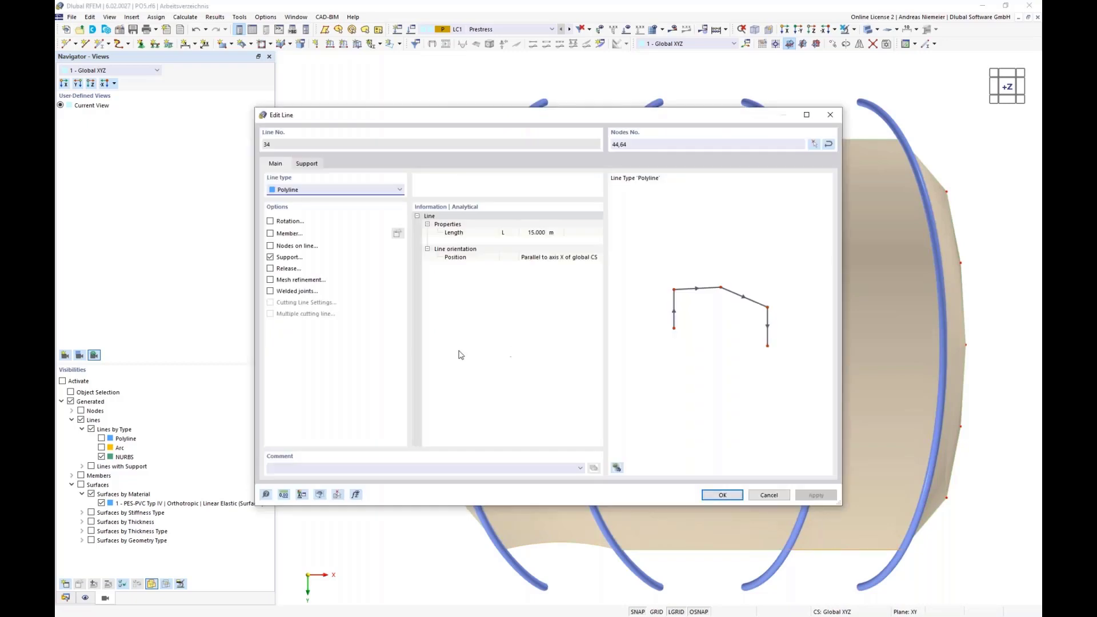
click(323, 190)
click(316, 217)
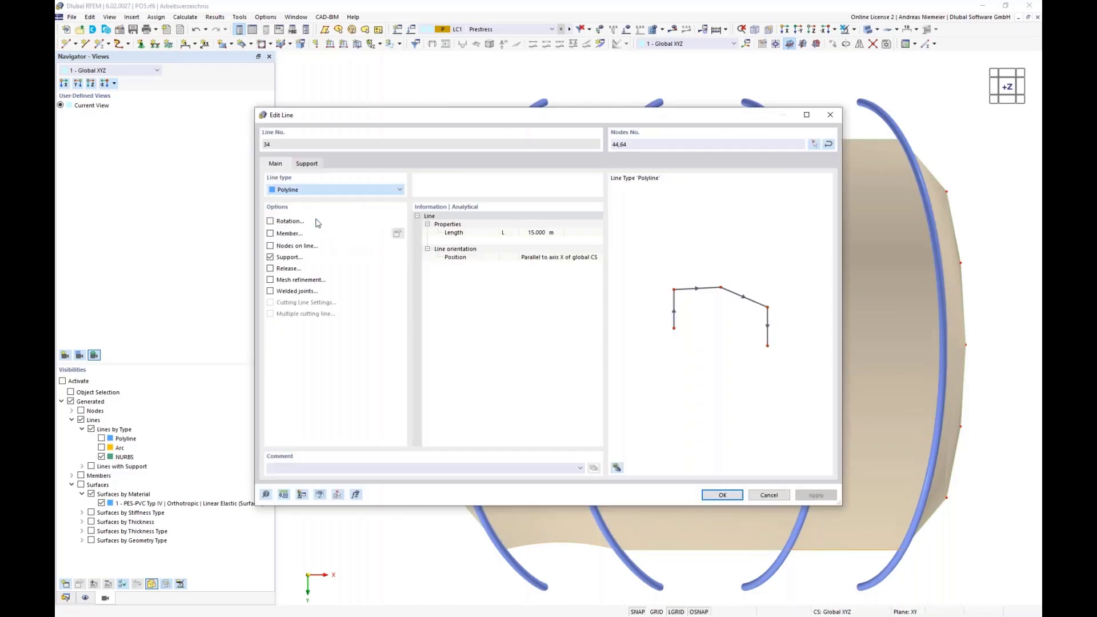
click(357, 244)
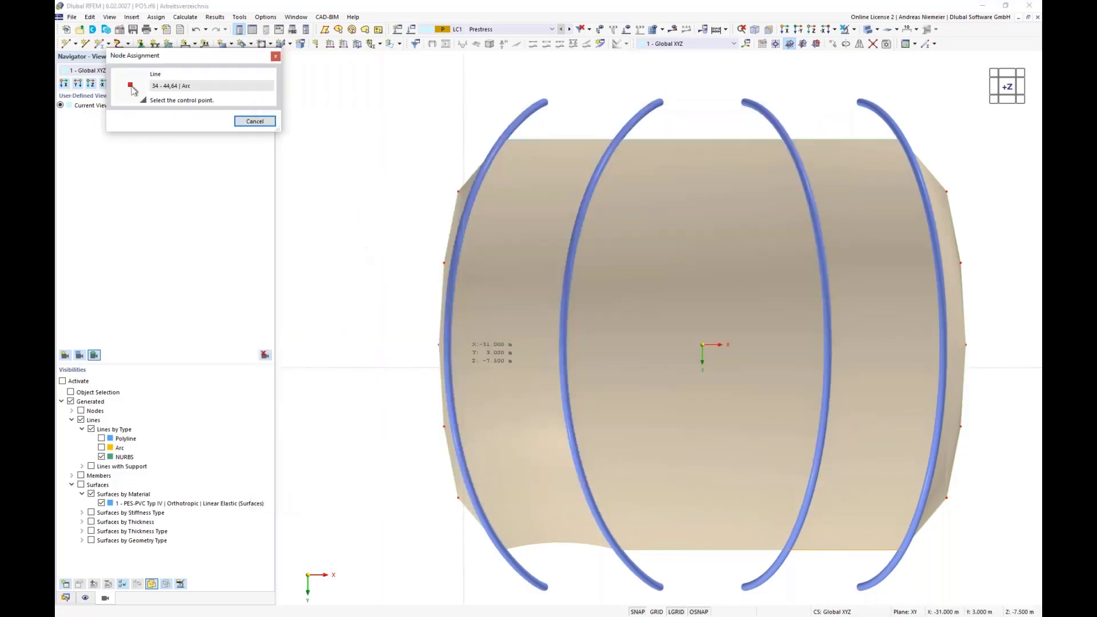
click(845, 550)
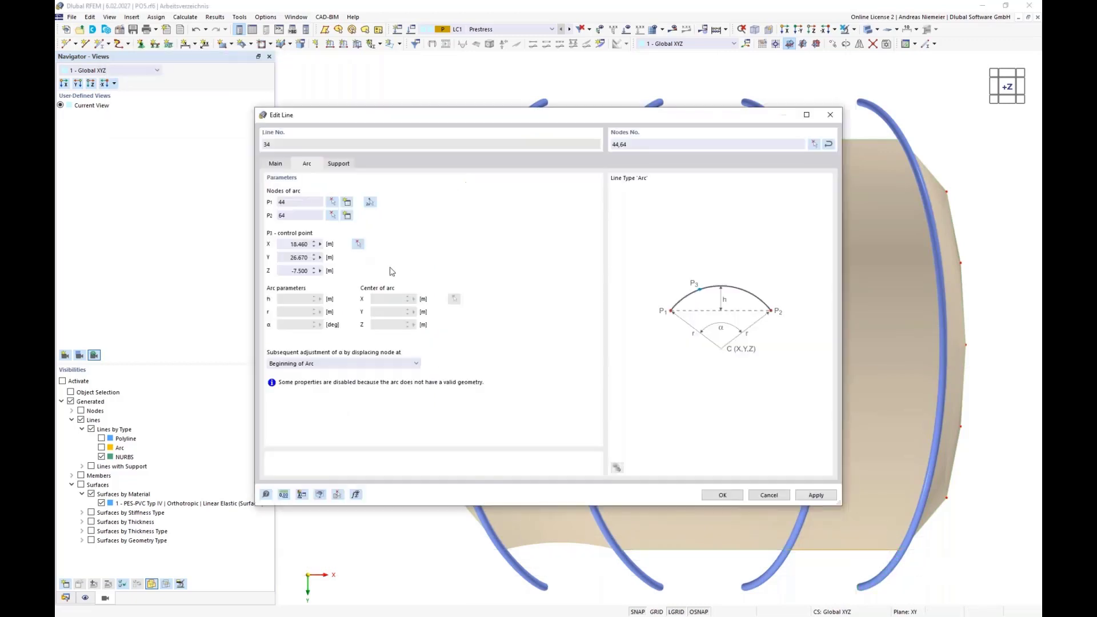
click(299, 257)
click(722, 495)
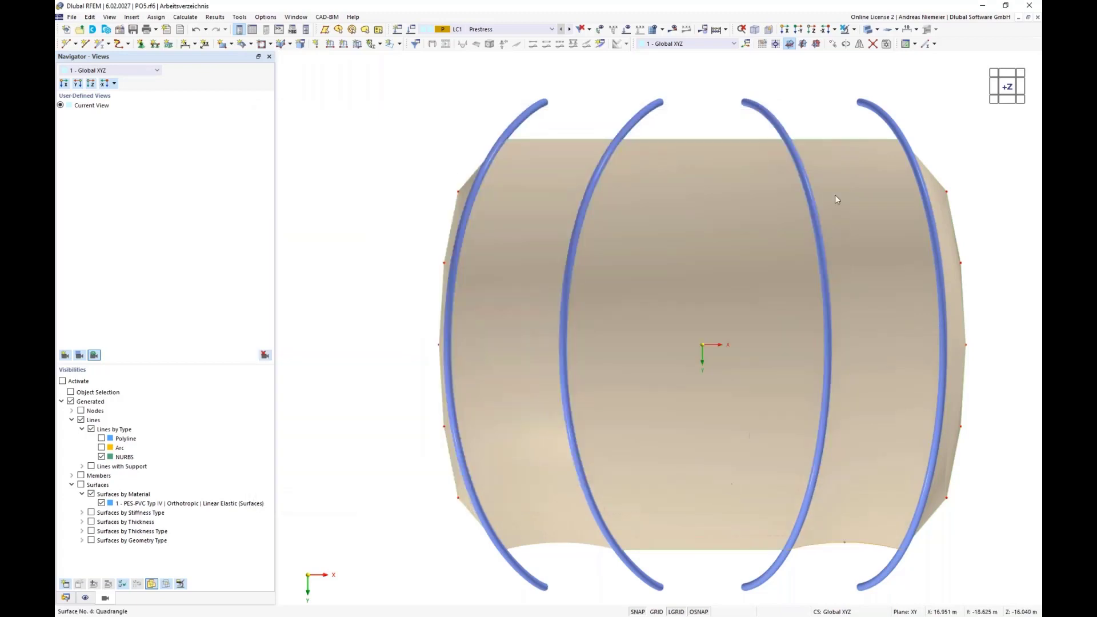
- Change membrane edge line 28 to an arc with its control point at X 18.460, Y -25.670, Z -7.500 m
double_click(831, 139)
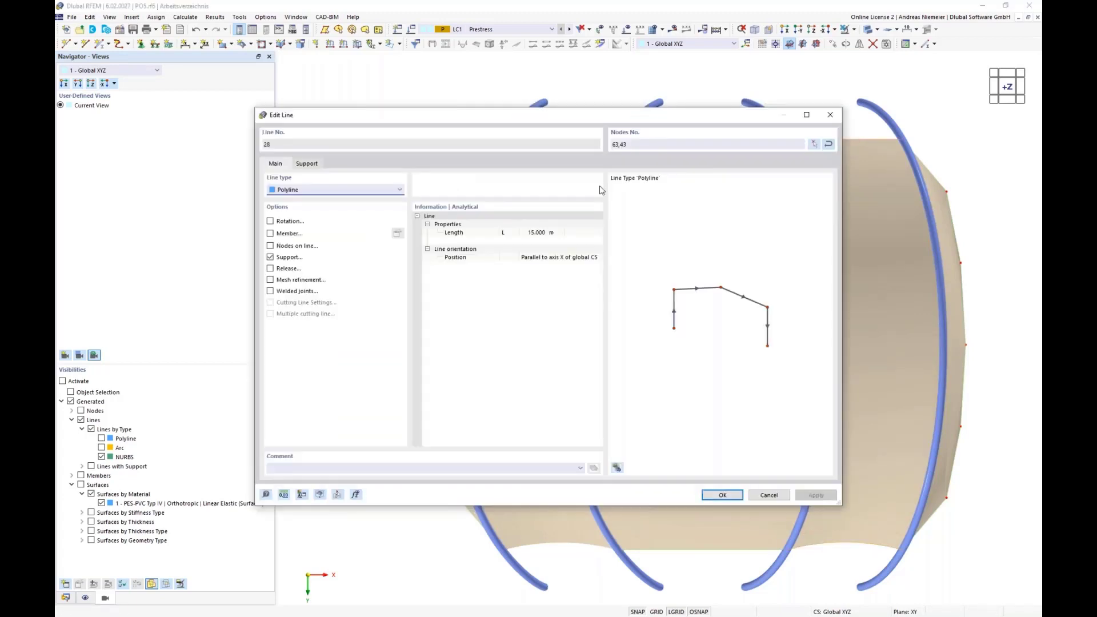
click(301, 191)
click(297, 210)
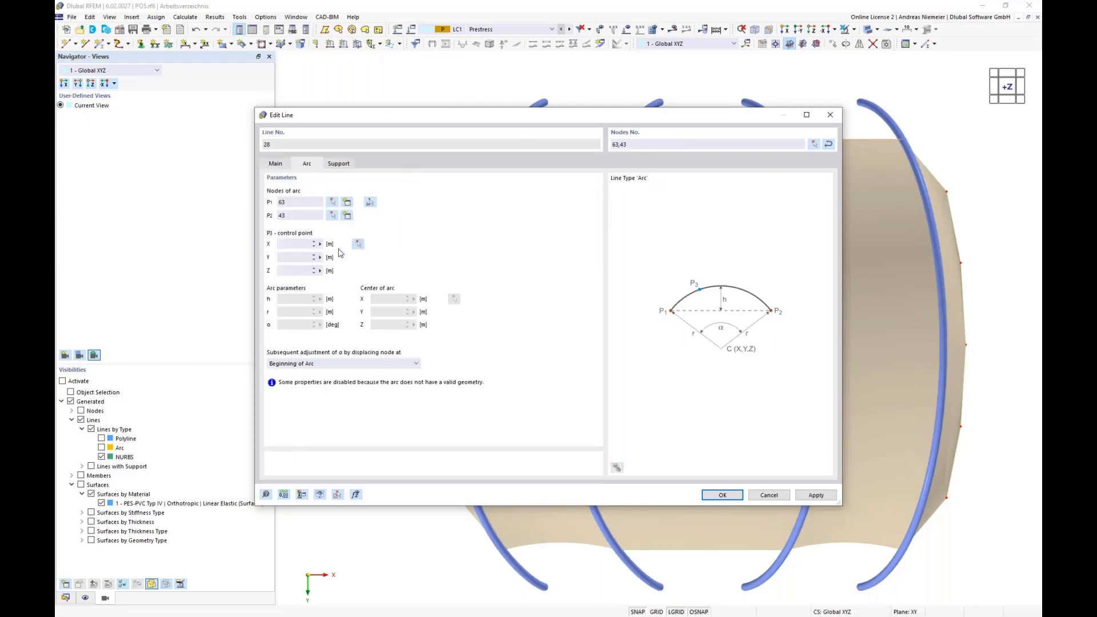
click(358, 244)
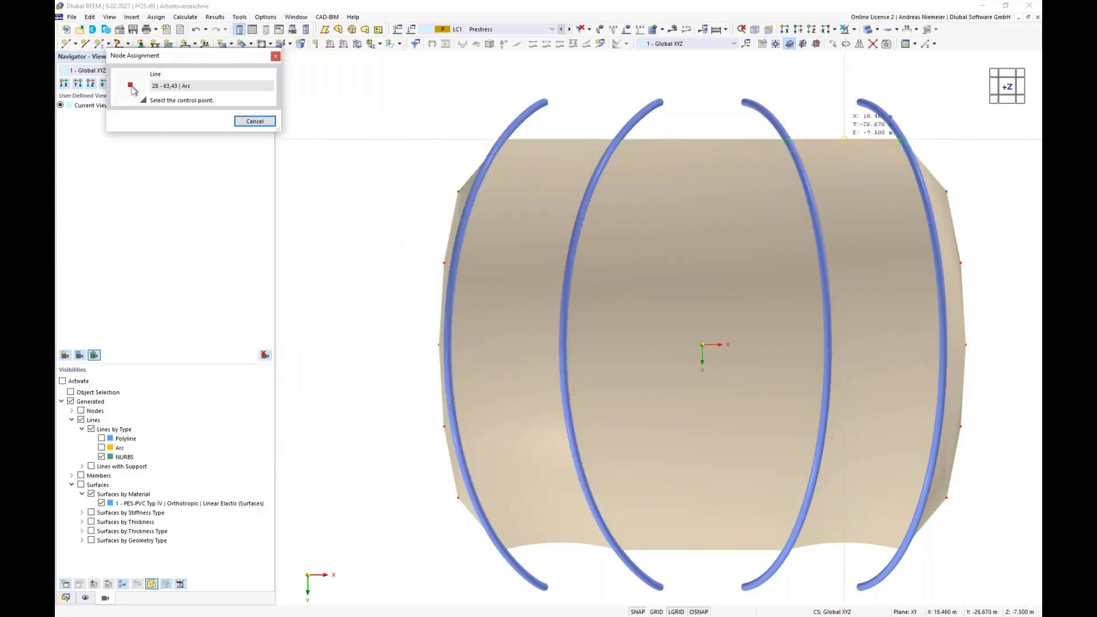
click(845, 139)
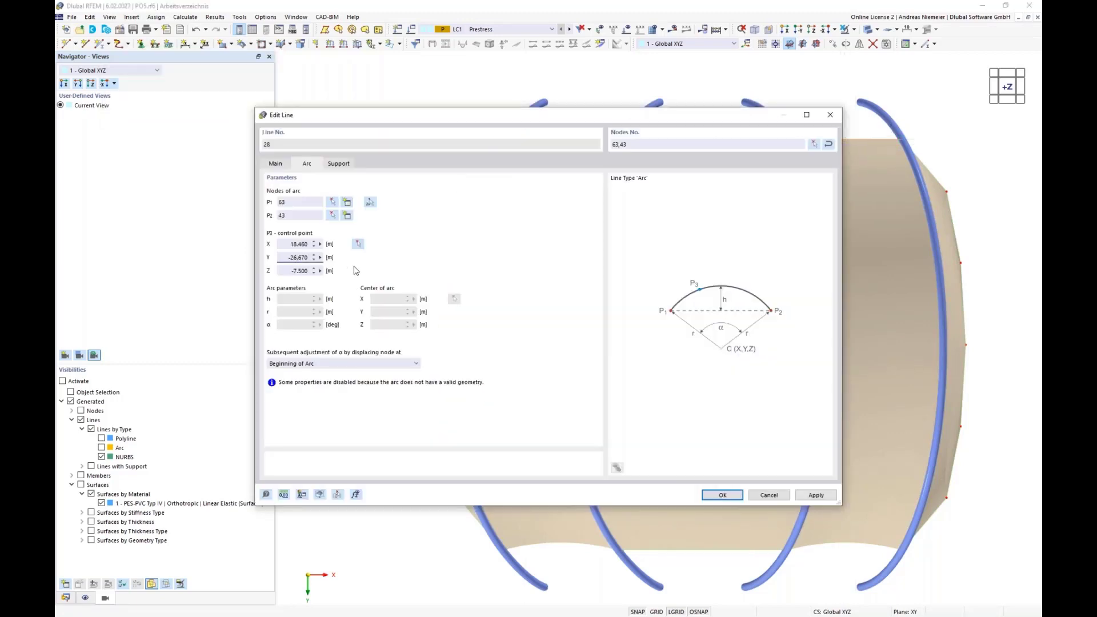
click(722, 495)
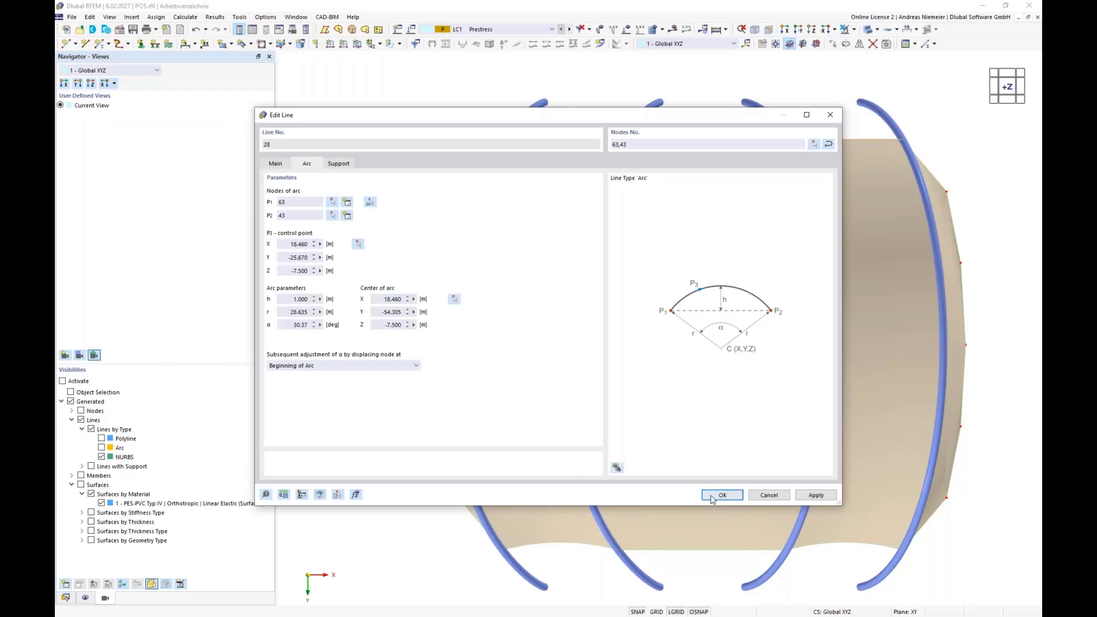
- Change membrane edge line 40 to an arc, picking its control point at X -18.460 m and shifting it inward in Y
double_click(576, 139)
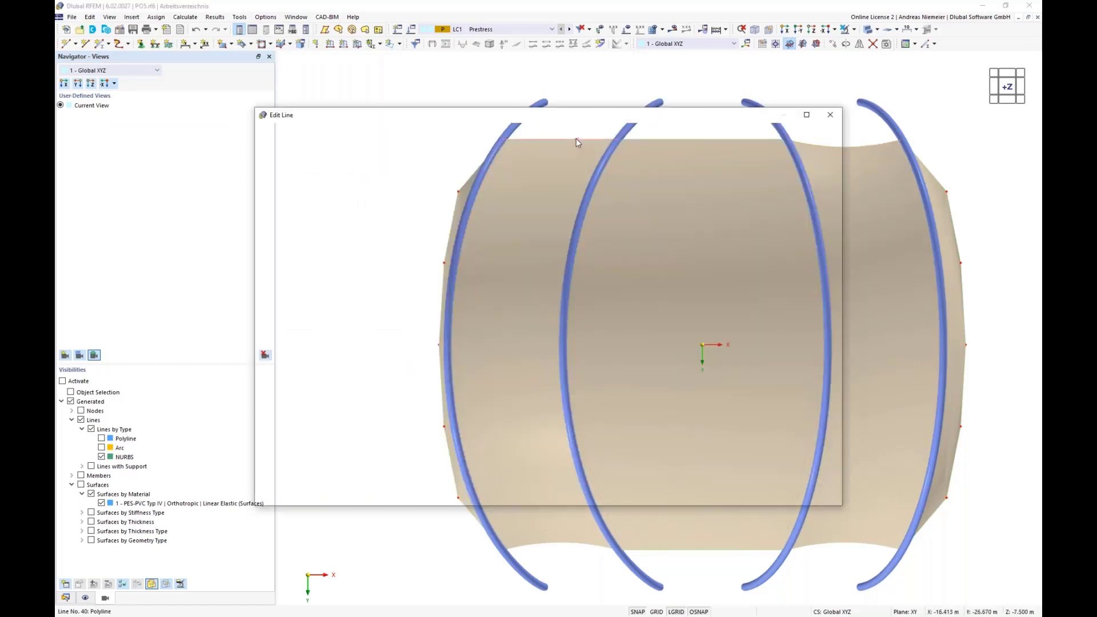
click(325, 190)
click(322, 207)
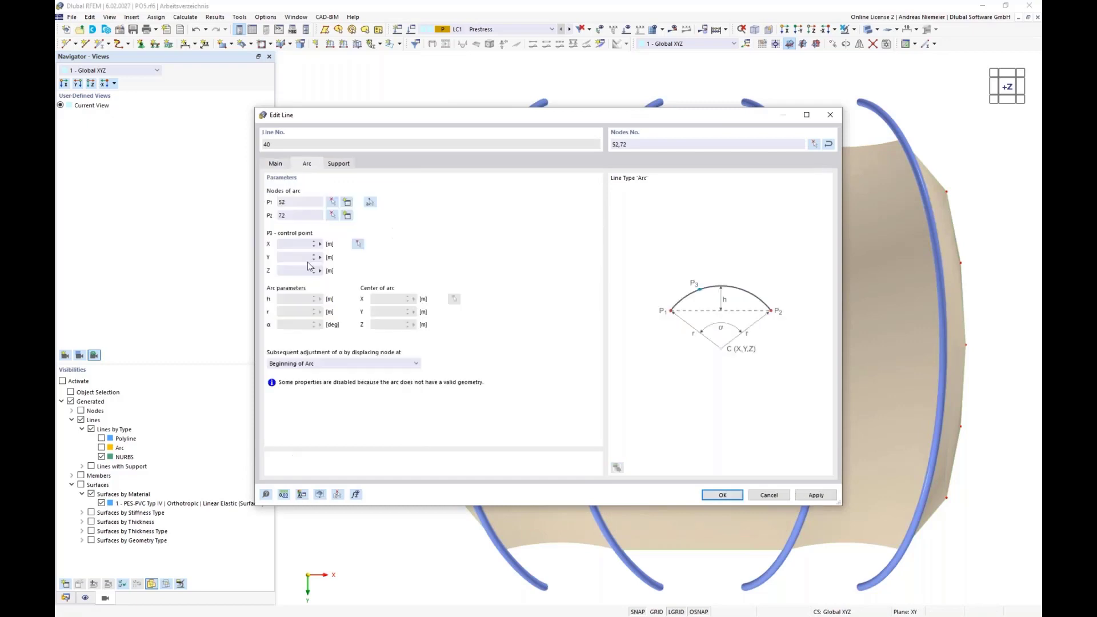
click(358, 244)
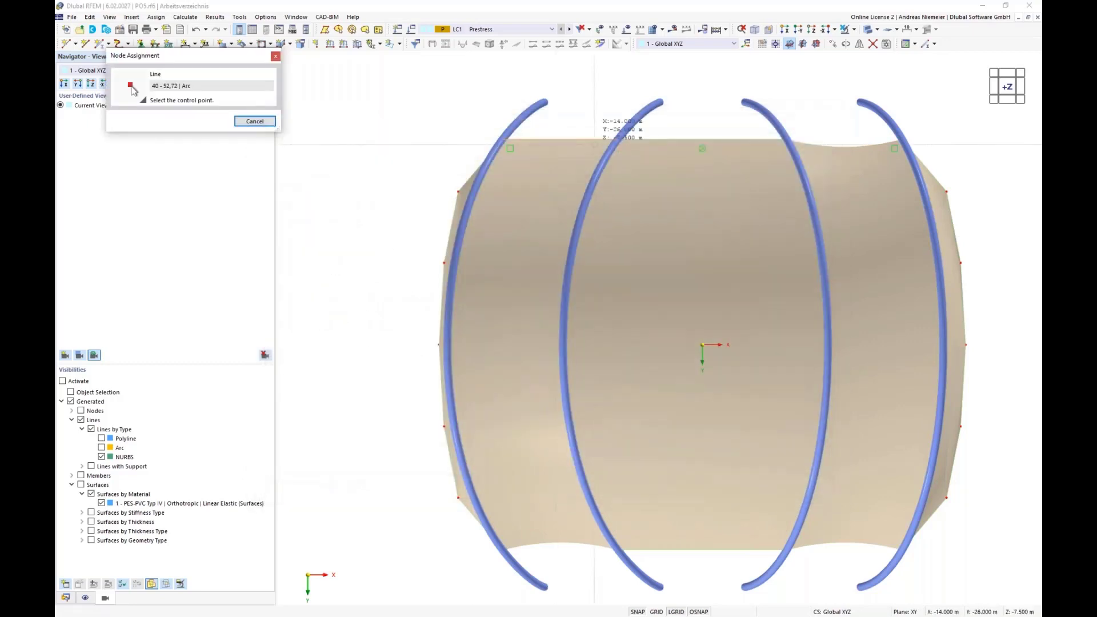
click(560, 138)
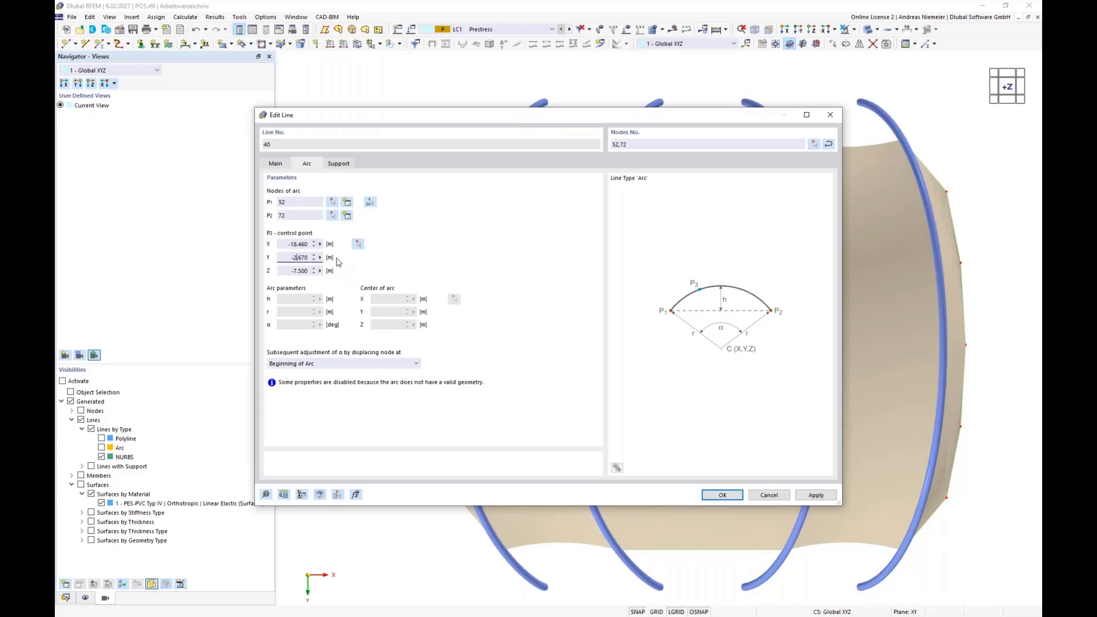
click(714, 497)
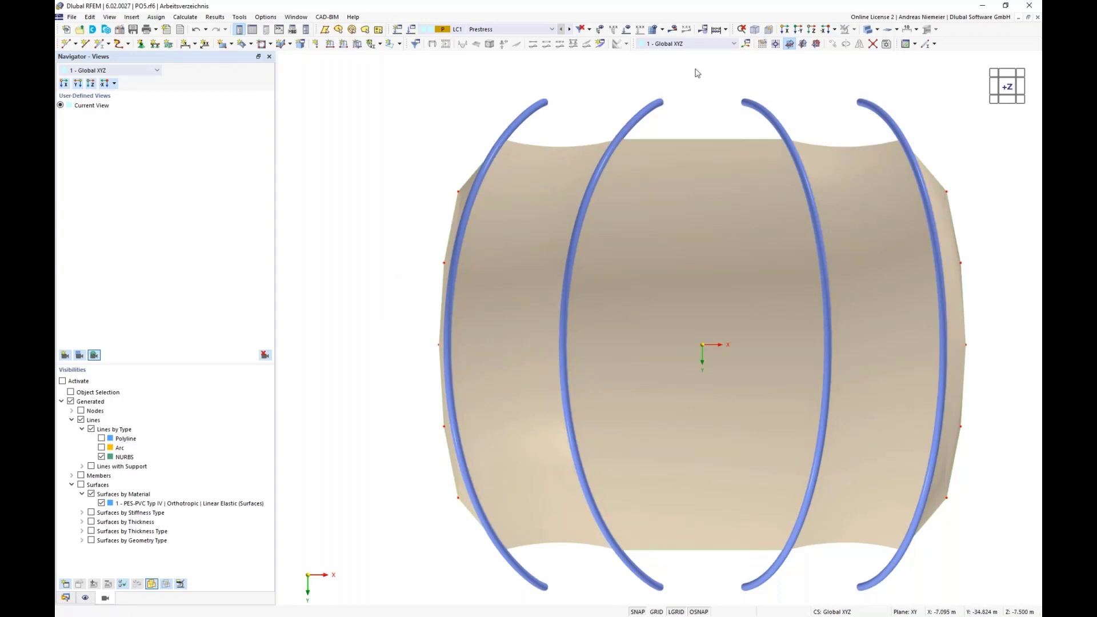
- Display the model as a wireframe and start a new single member of type Truss
click(876, 29)
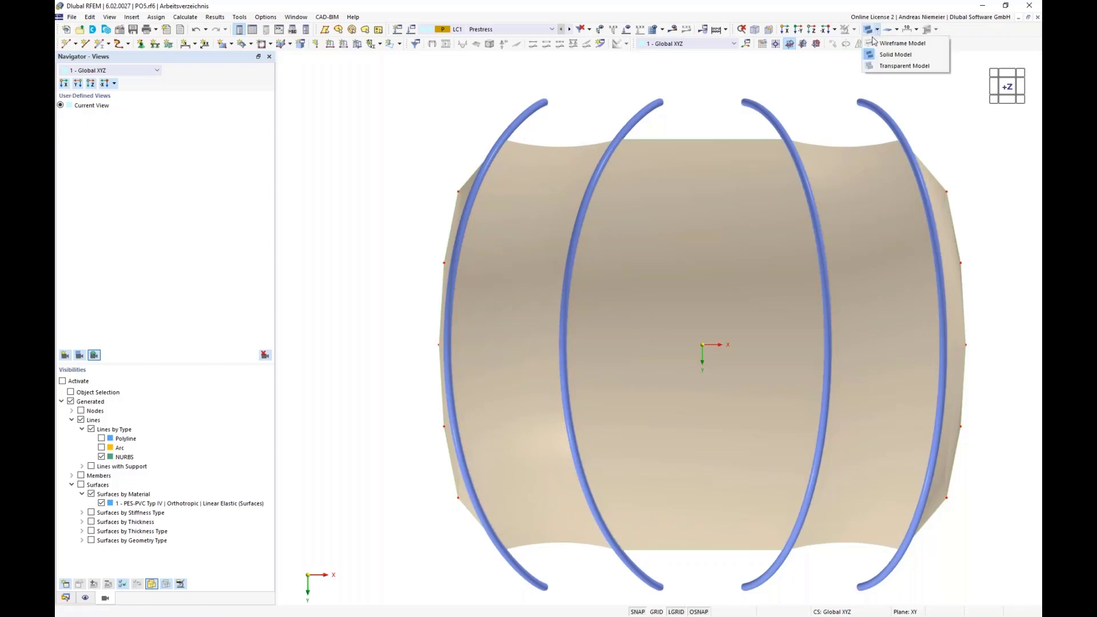
click(866, 51)
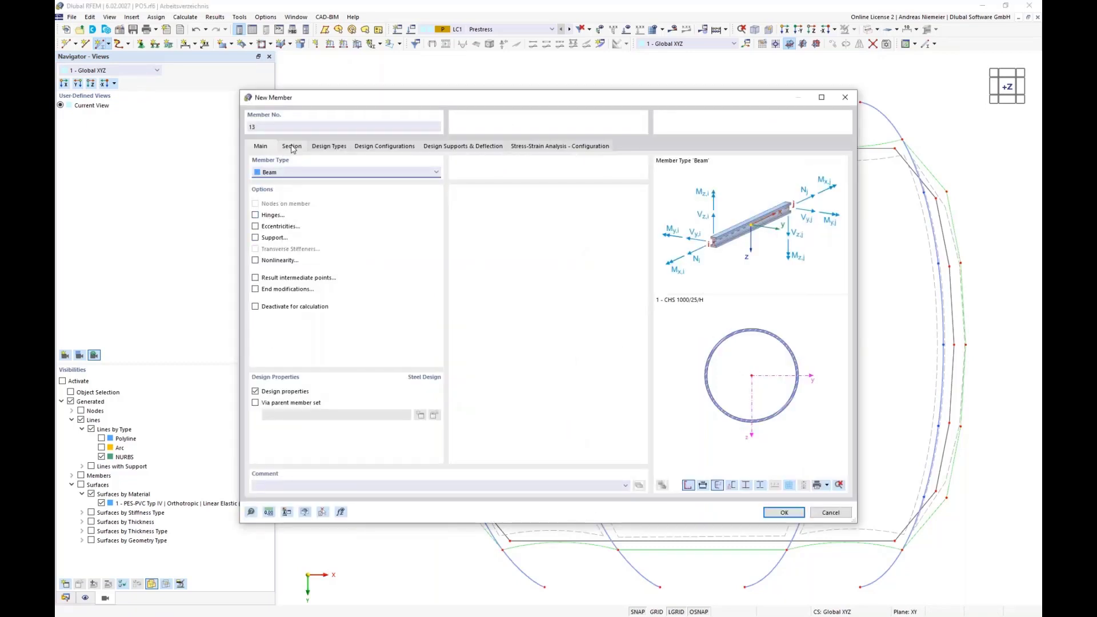
click(284, 173)
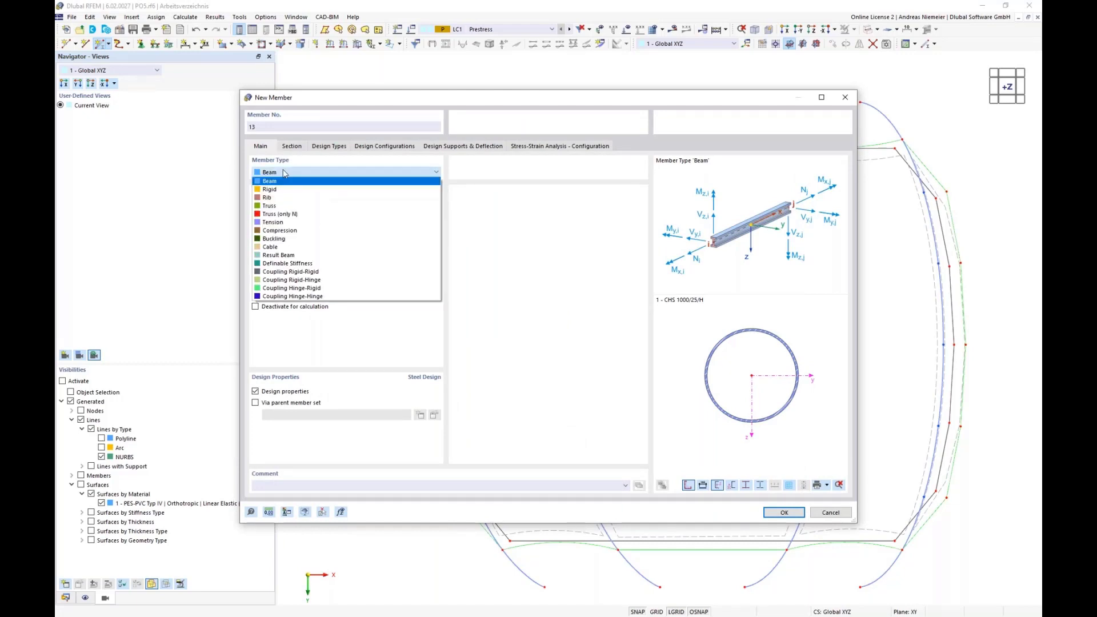
click(277, 207)
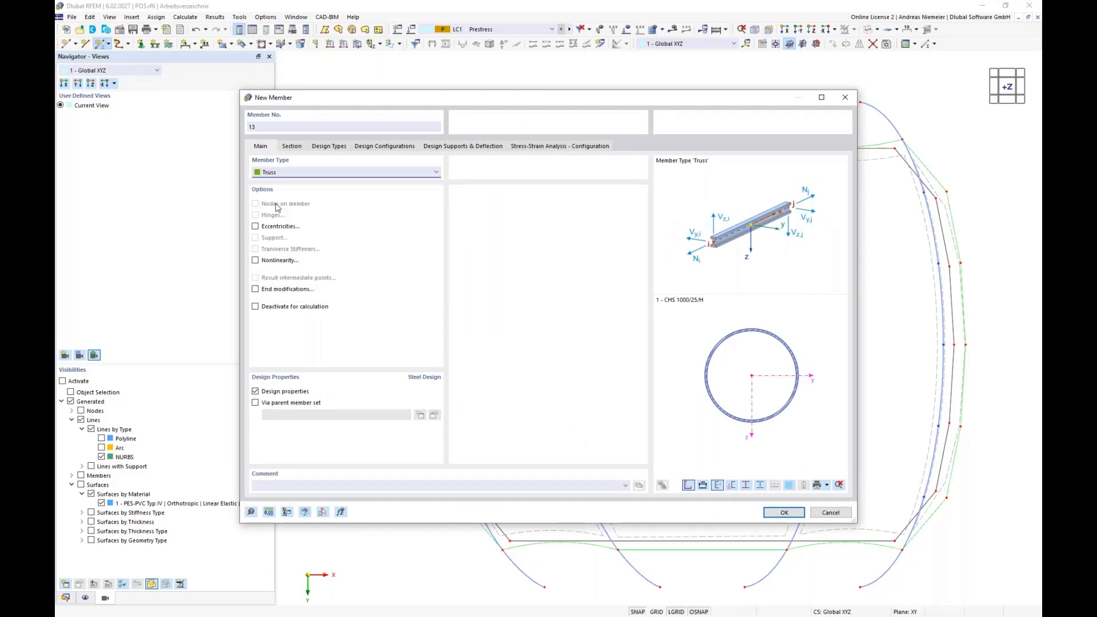
- Create a circular hollow section in S355 with 250 mm diameter and 8 mm wall thickness for the new truss member
click(292, 147)
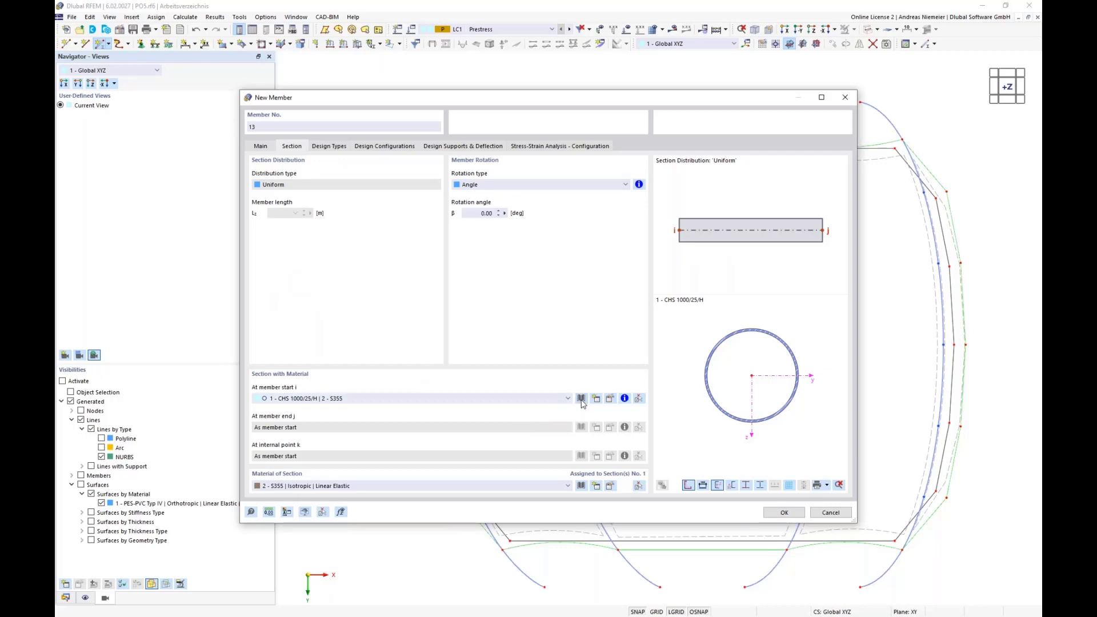
click(479, 256)
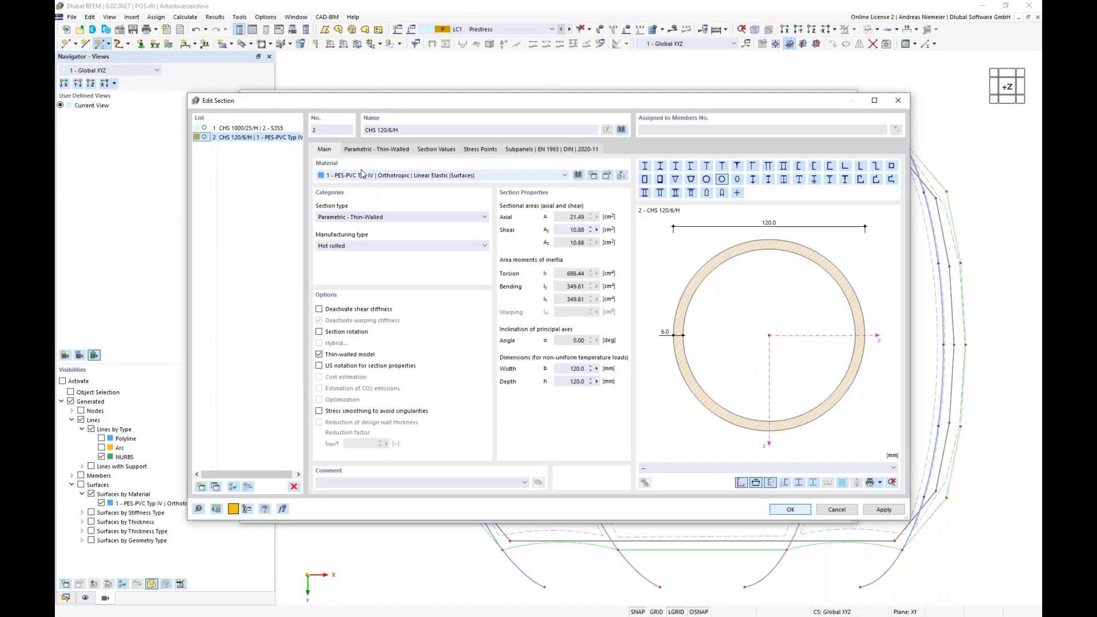
click(354, 175)
click(352, 195)
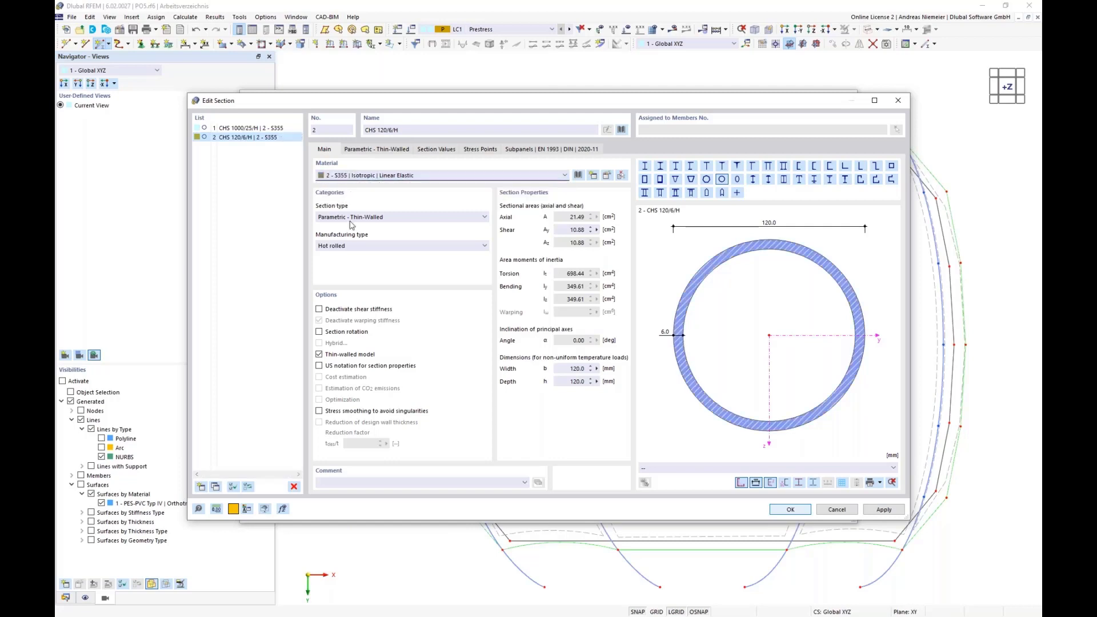
click(370, 151)
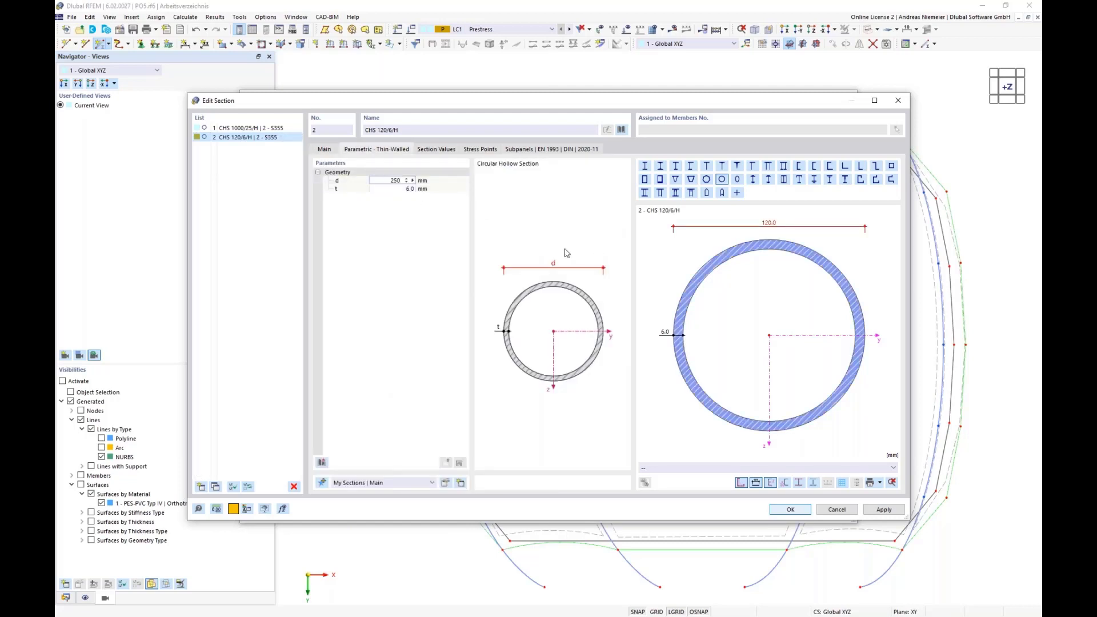
key(Tab)
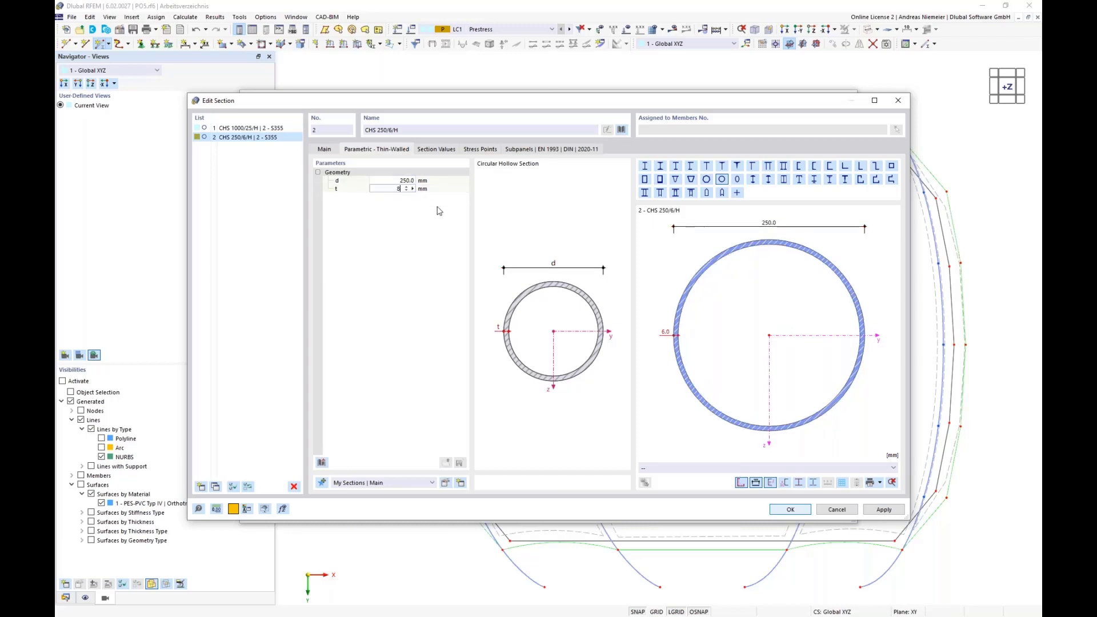
text(8)
key(Tab)
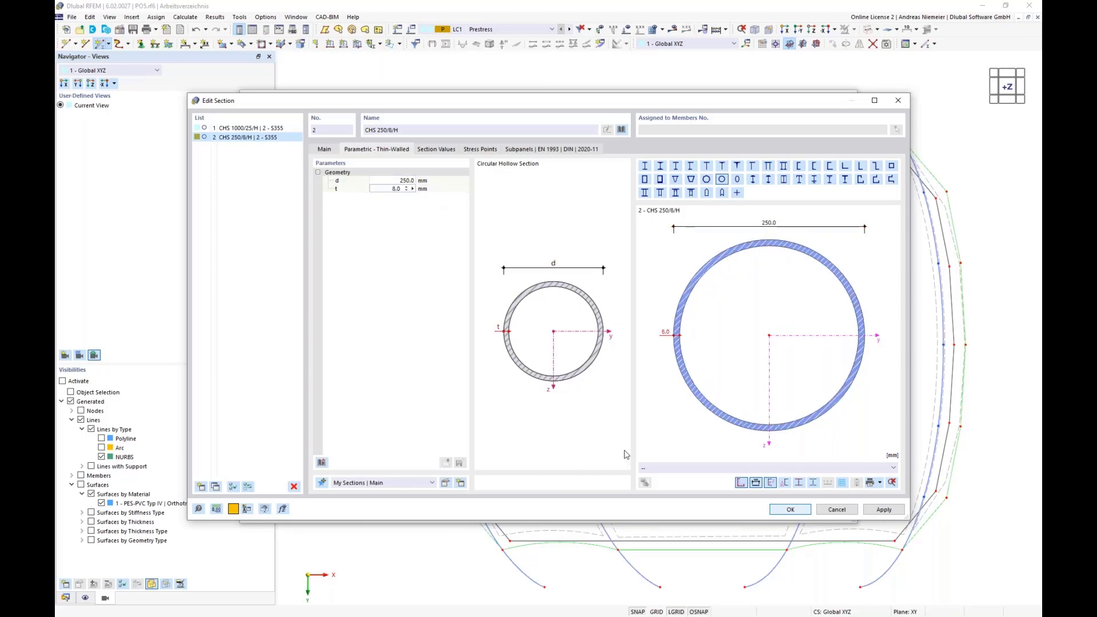
click(794, 516)
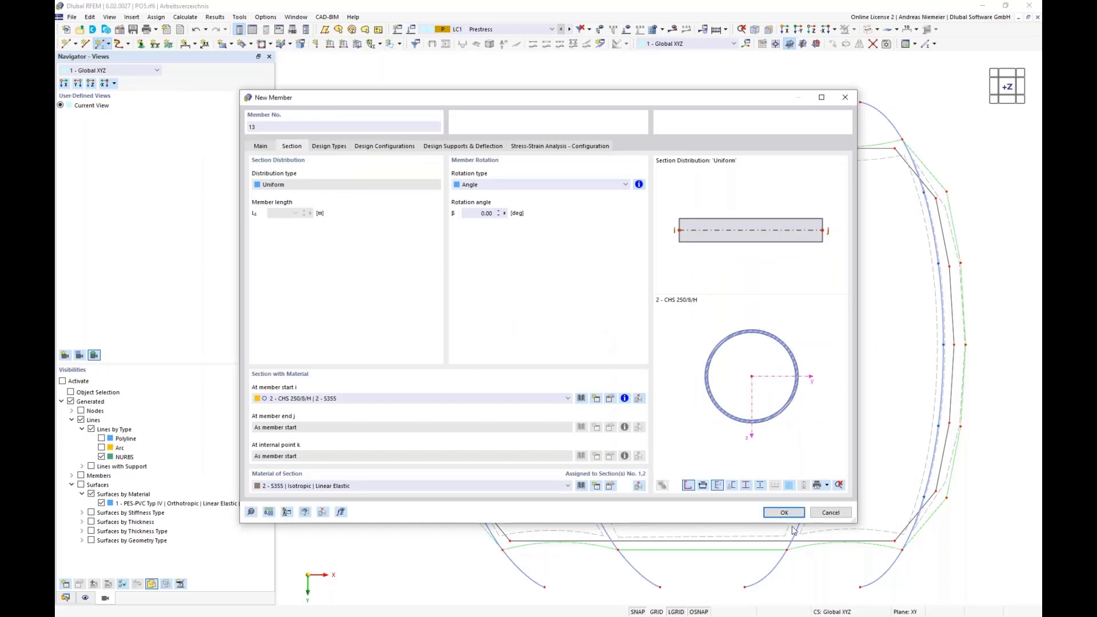
click(786, 512)
- Draw four parallel truss members between the two negative-X arches, from the negative-Y membrane edge up to the crown
scroll(518, 103, up, 3)
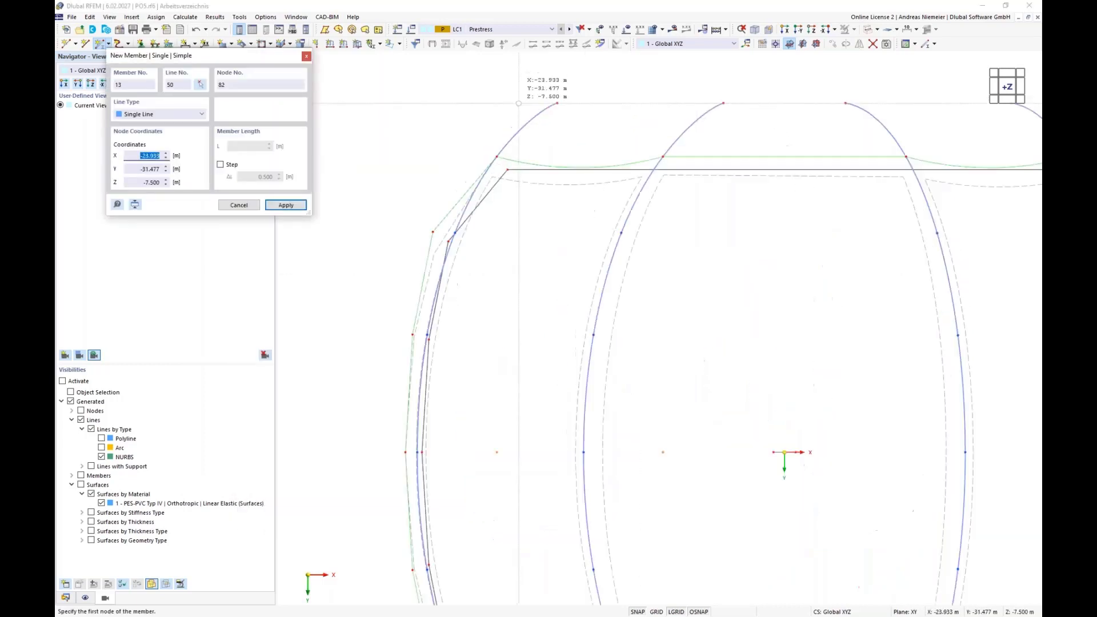
scroll(519, 104, up, 1)
click(492, 166)
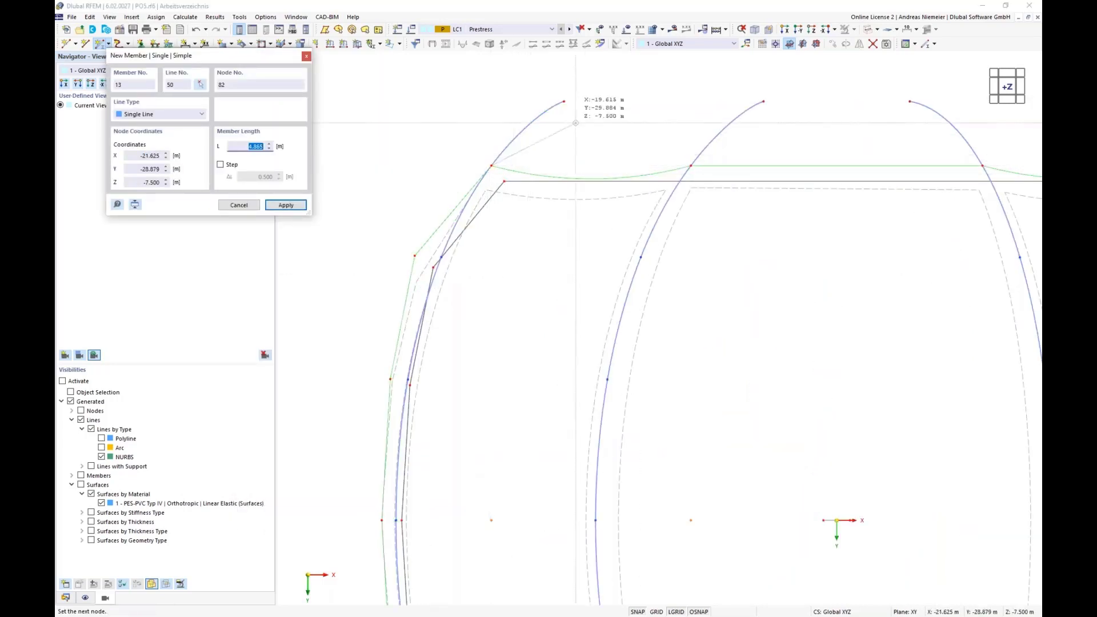
click(690, 165)
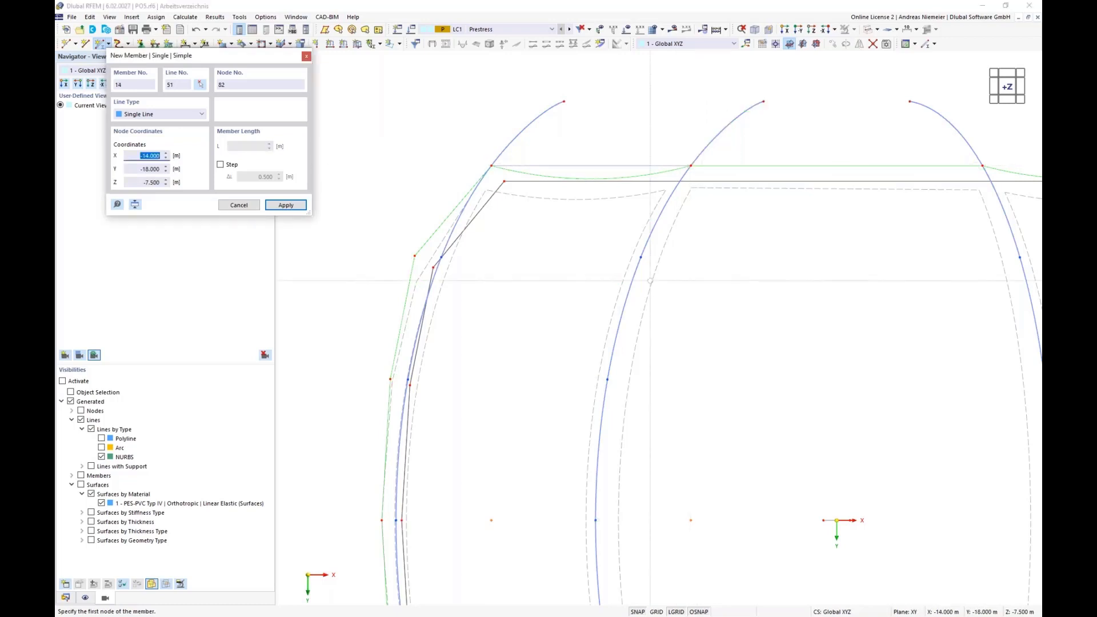
click(441, 256)
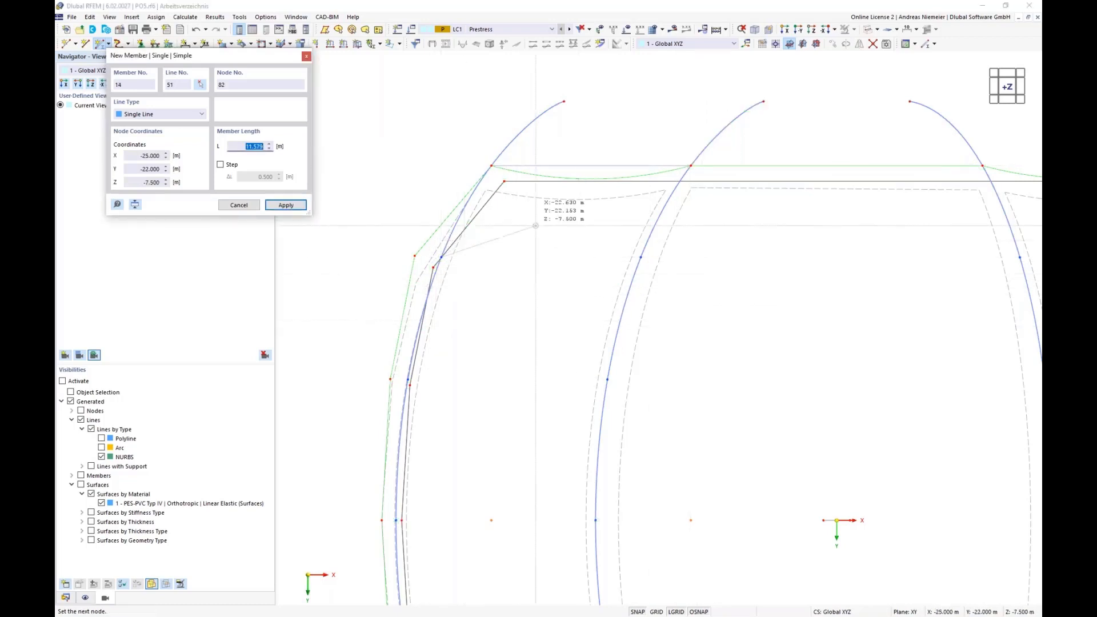
click(640, 257)
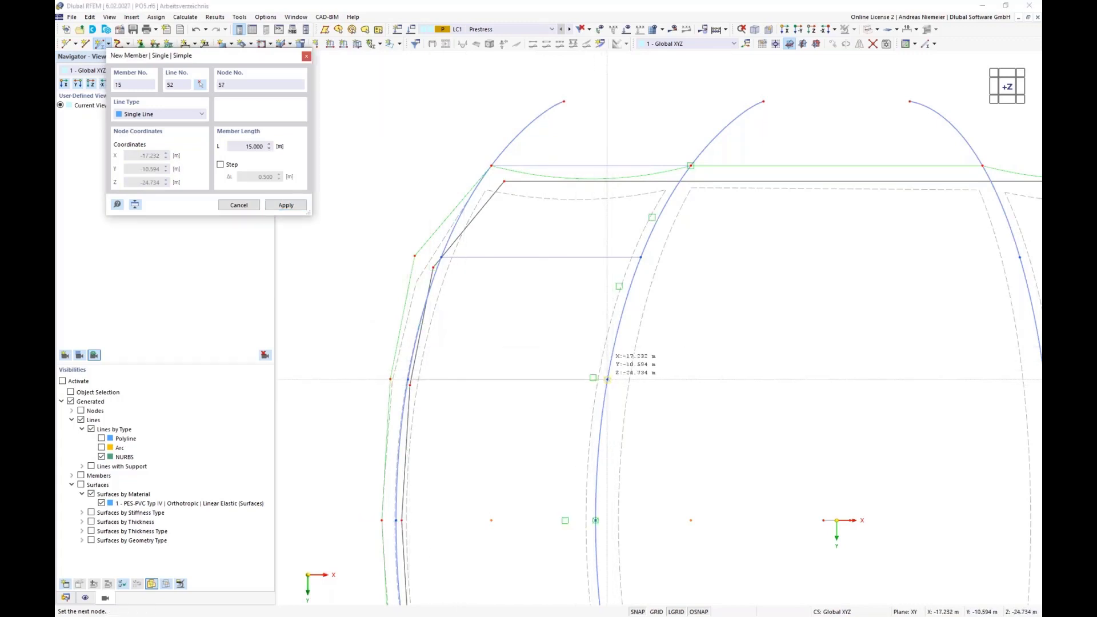
click(607, 379)
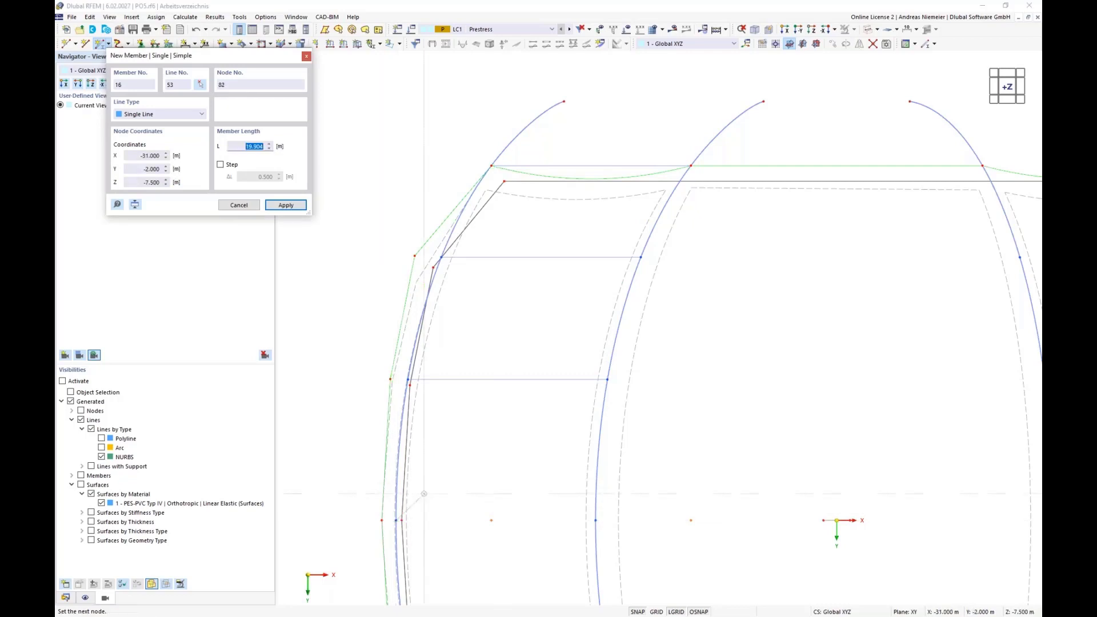
click(595, 520)
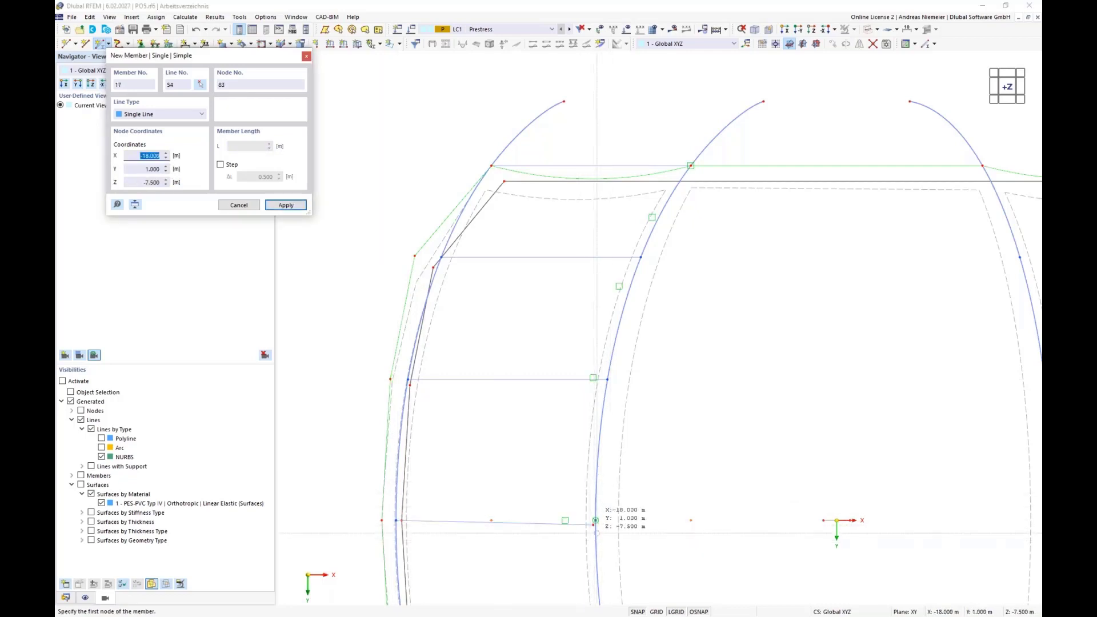
- Add a truss member between the same two arches at the first pair of nodes past the crown on the positive-Y side
scroll(597, 514, up, 3)
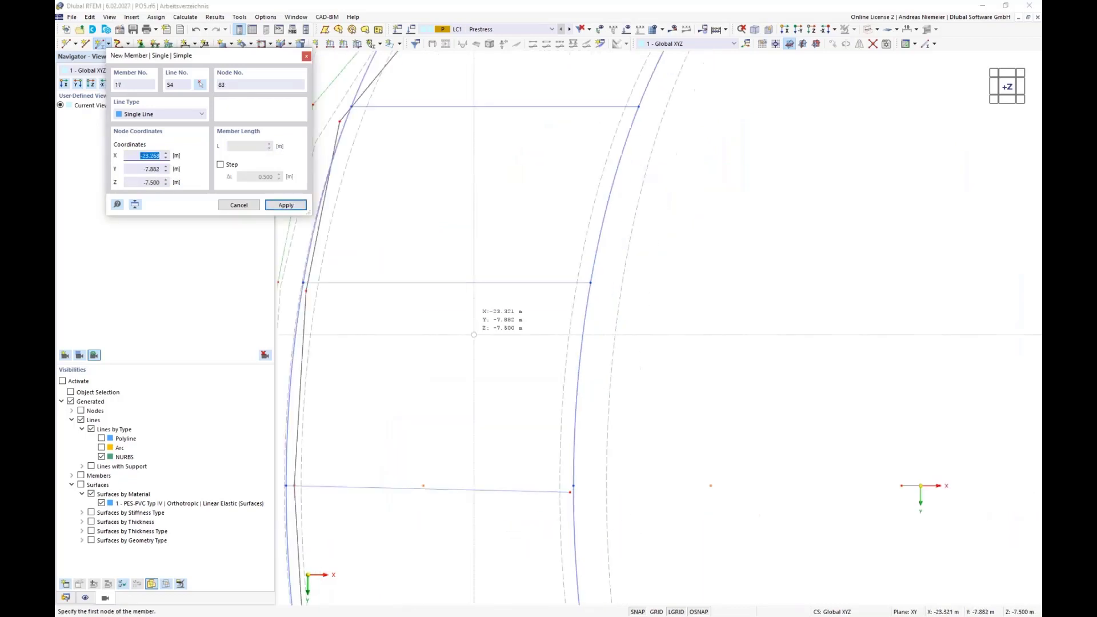
scroll(473, 334, down, 5)
scroll(420, 477, up, 5)
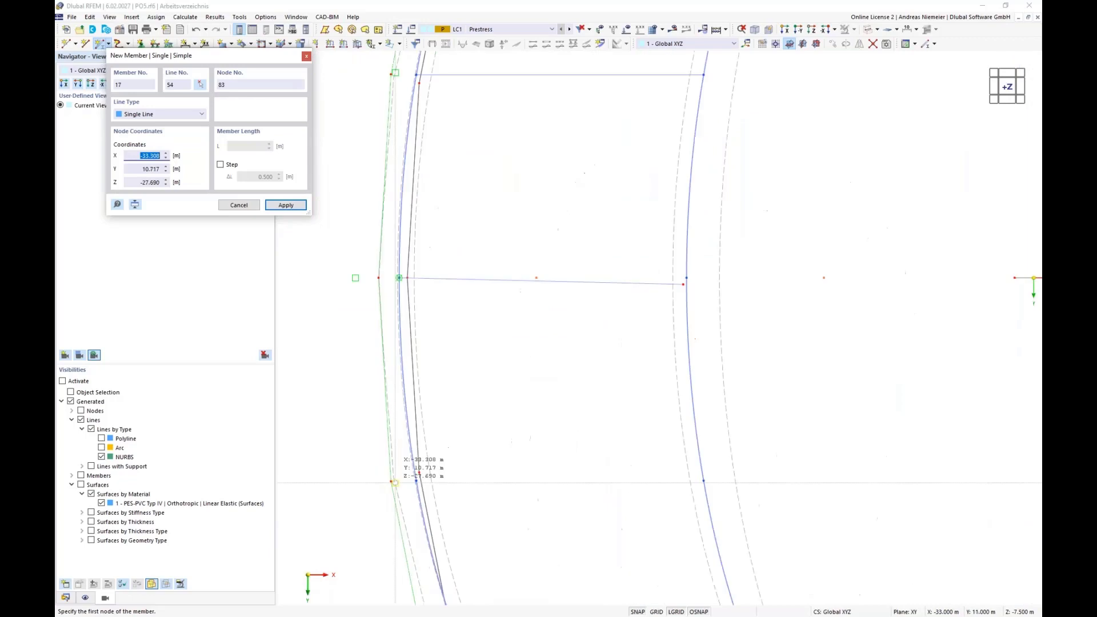
click(433, 485)
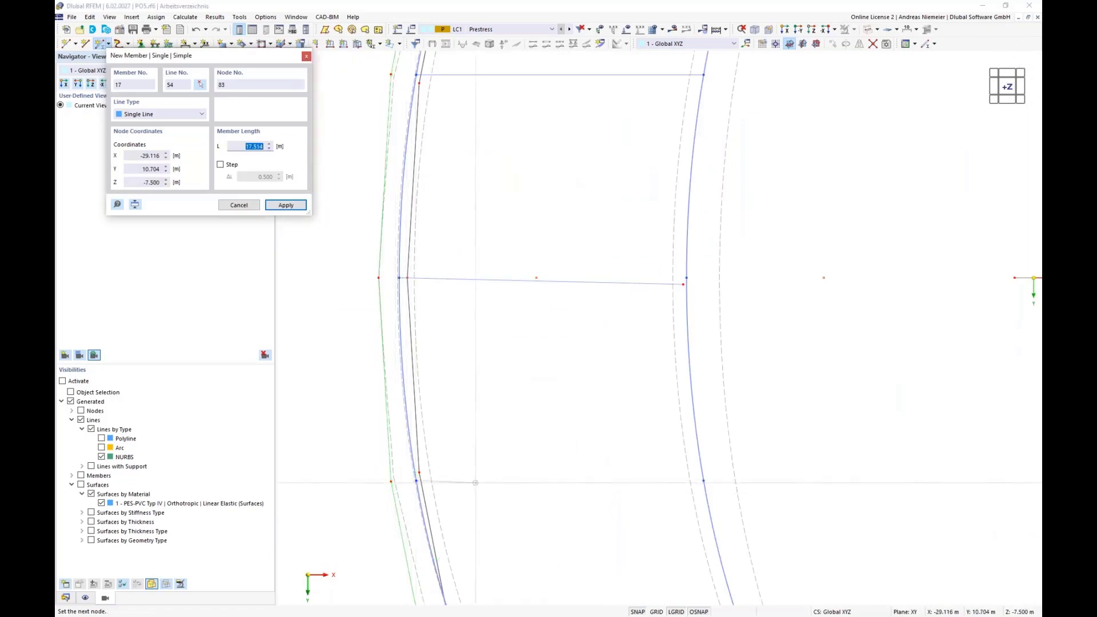
click(703, 480)
- Connect the same two arches with two more truss members, at Y 19.789 m and at the membrane edge at Y 26.670 m
scroll(581, 384, down, 3)
scroll(544, 441, up, 3)
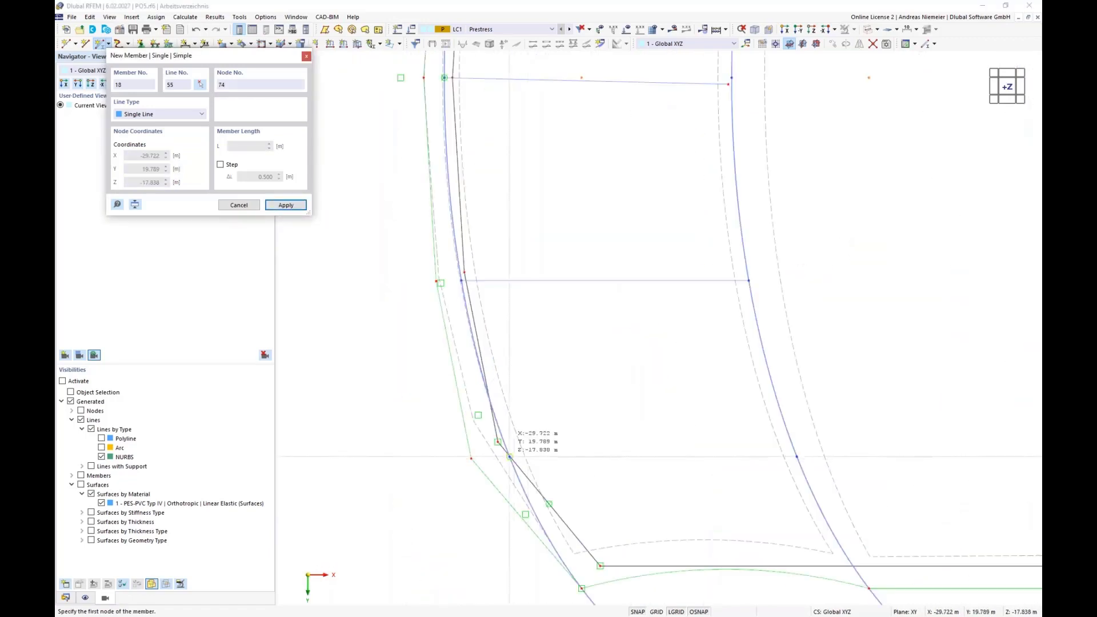
click(509, 457)
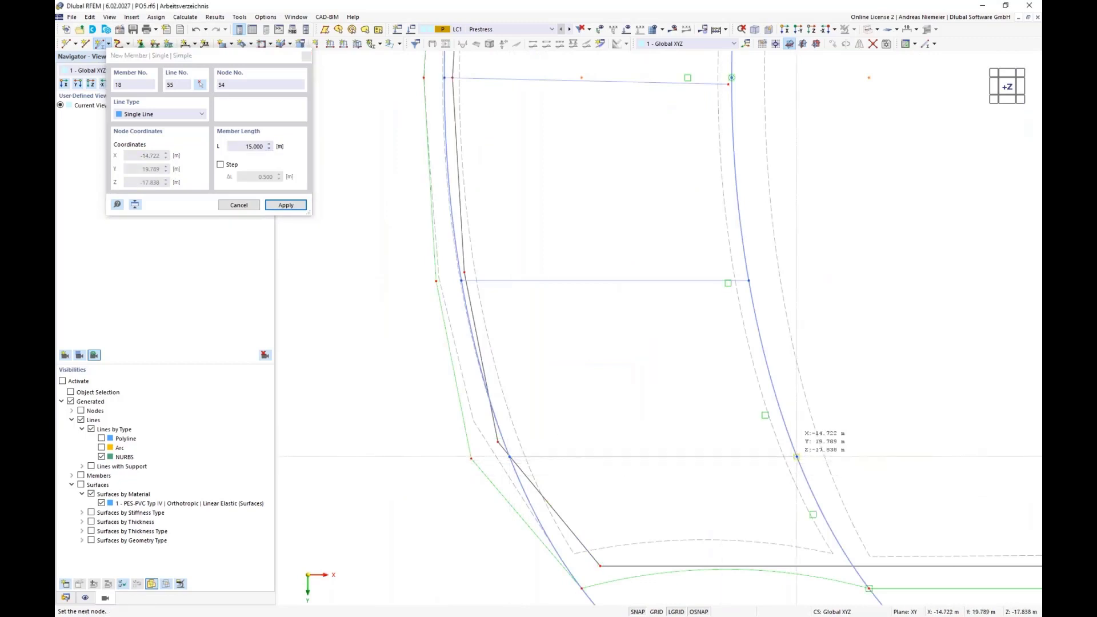
click(796, 456)
scroll(562, 282, down, 3)
scroll(574, 454, up, 3)
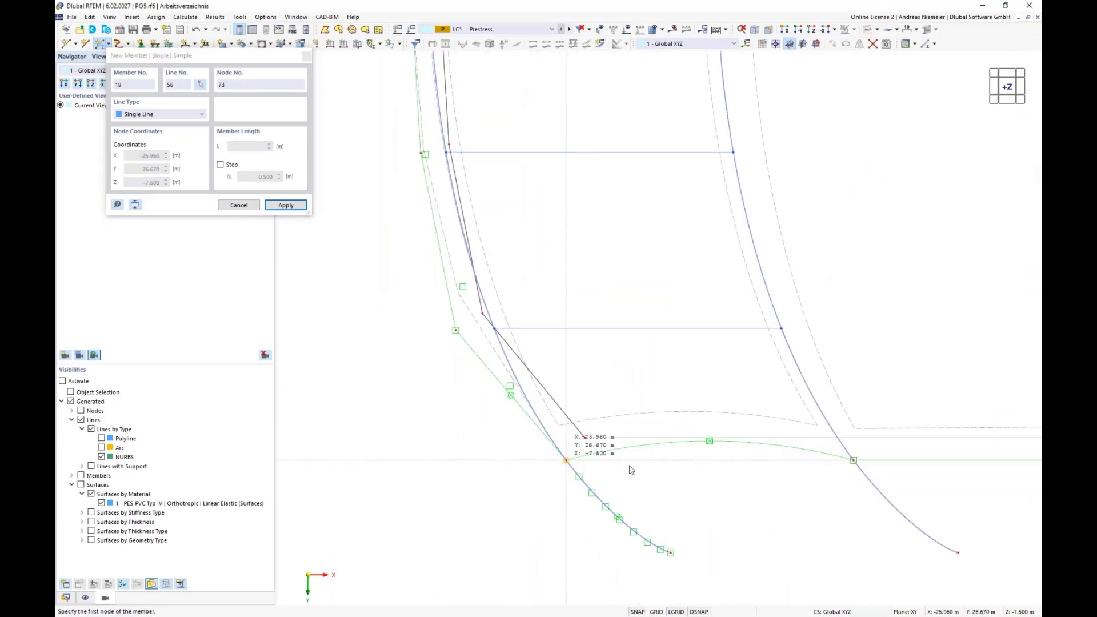
click(566, 460)
click(853, 461)
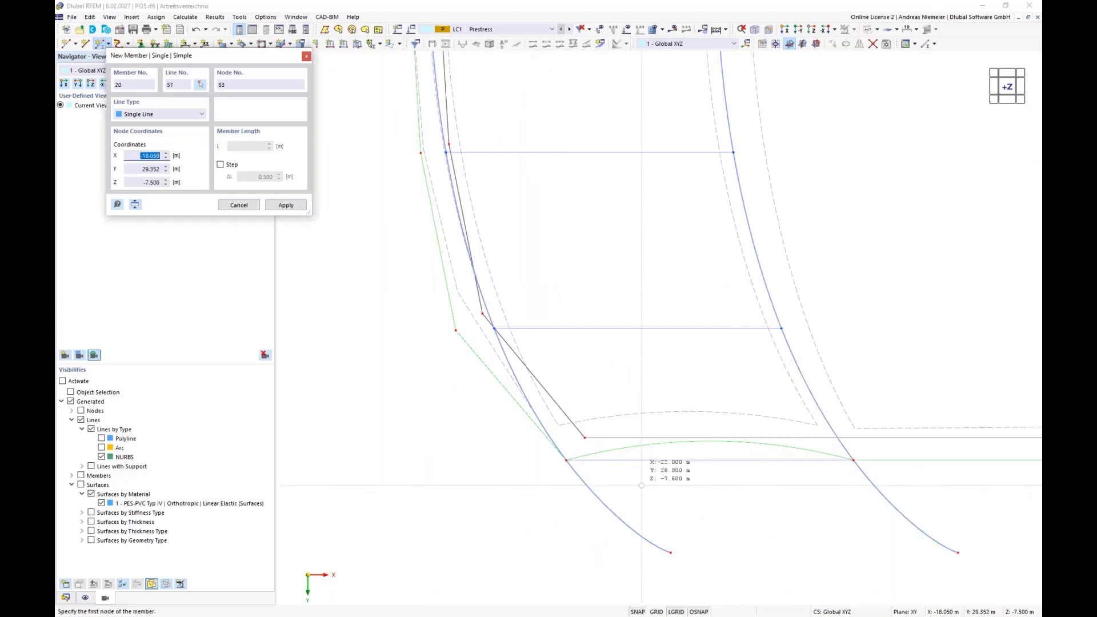
- Connect the two positive-X arches with truss members at the positive-Y membrane edge and the next two node pairs towards the crown
scroll(577, 457, down, 3)
scroll(914, 461, up, 3)
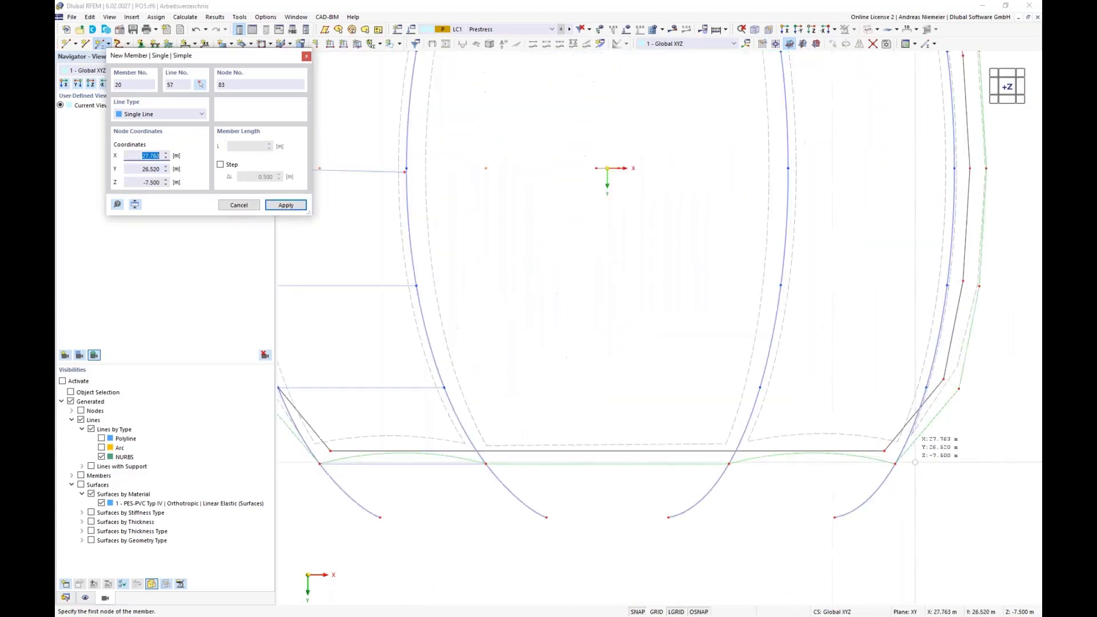
scroll(915, 462, up, 1)
click(901, 469)
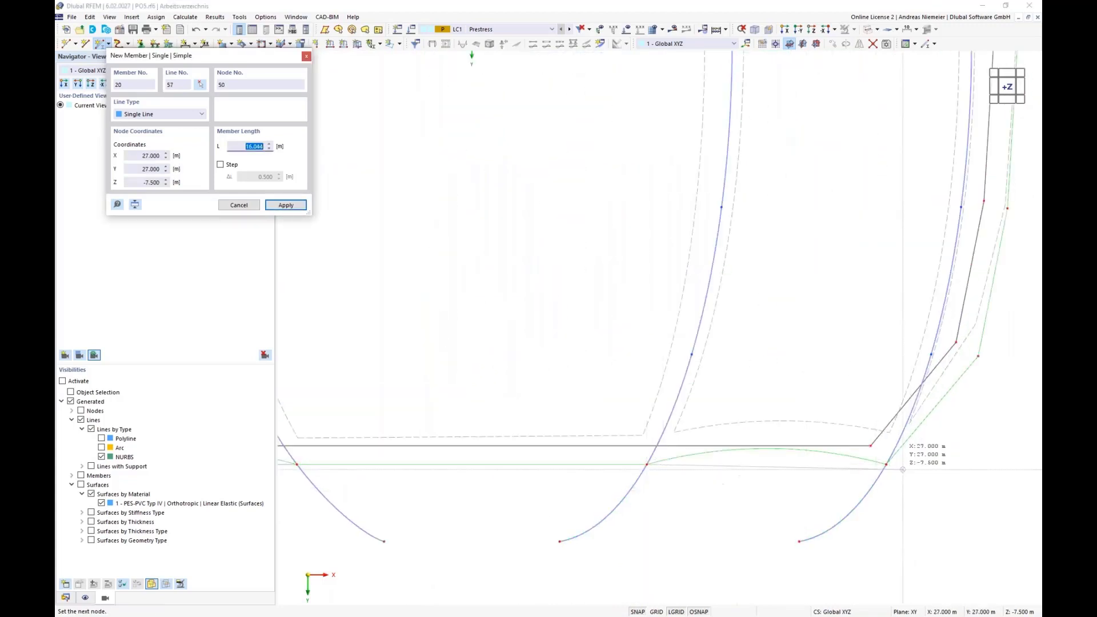
click(902, 469)
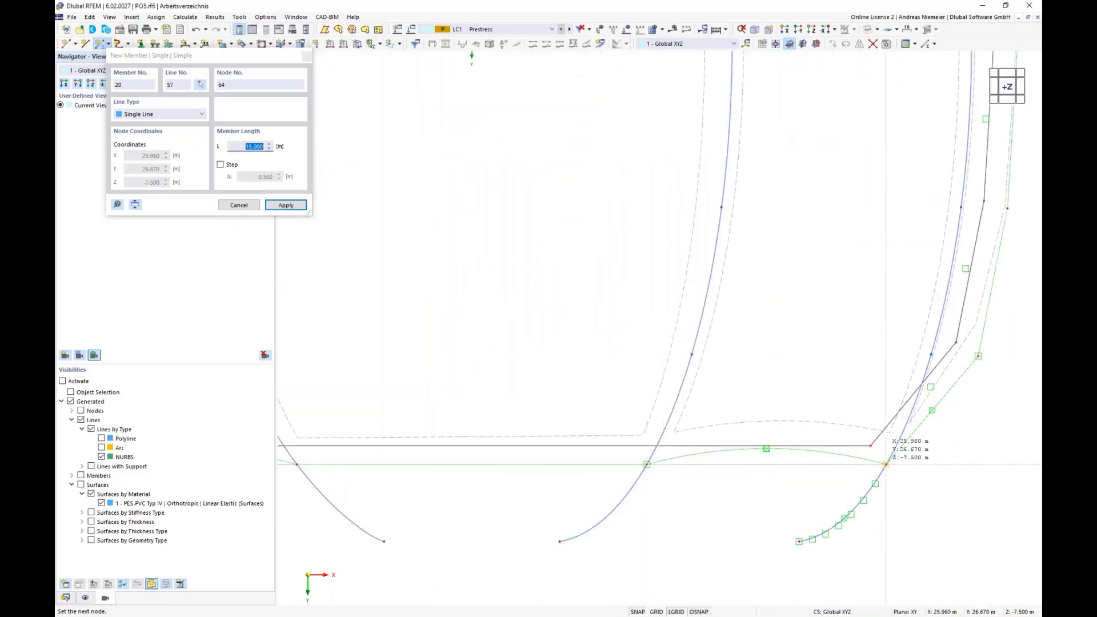
click(679, 358)
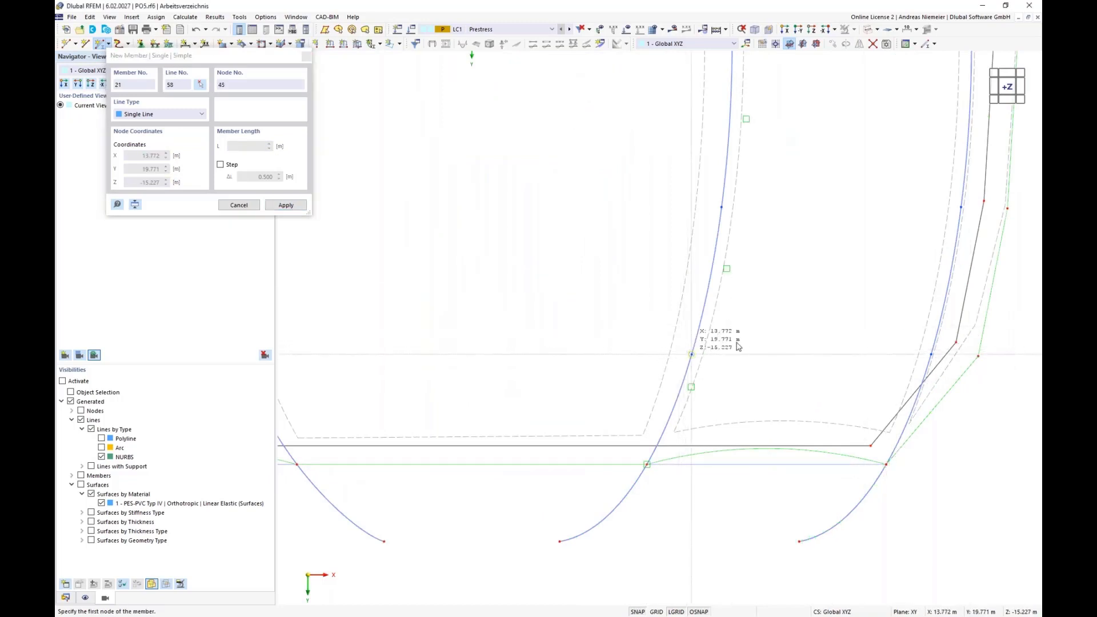
click(932, 354)
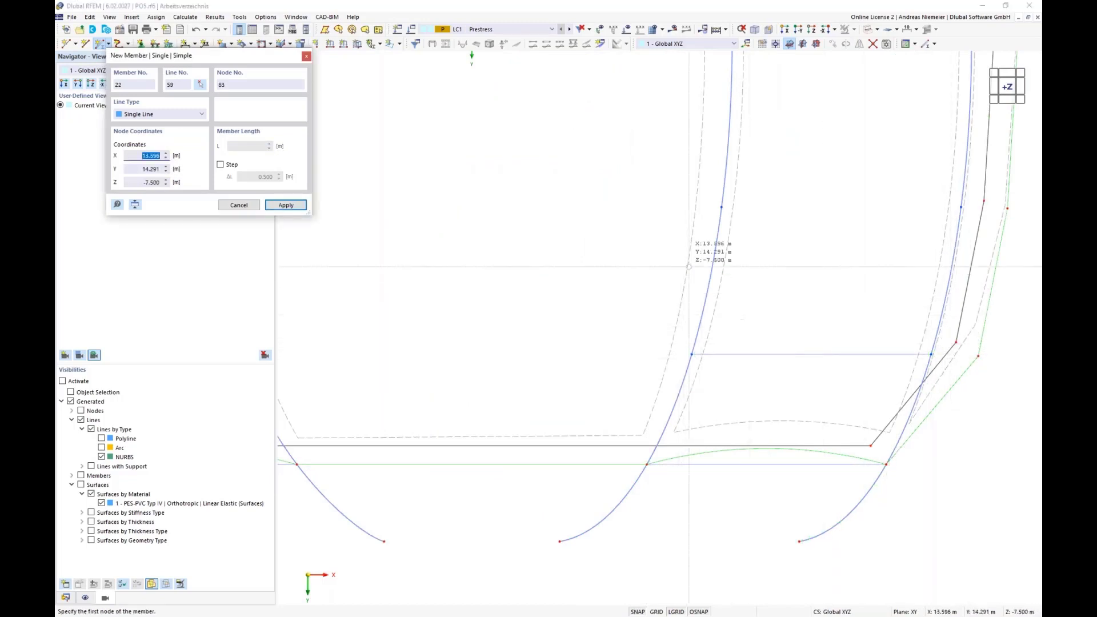
click(722, 207)
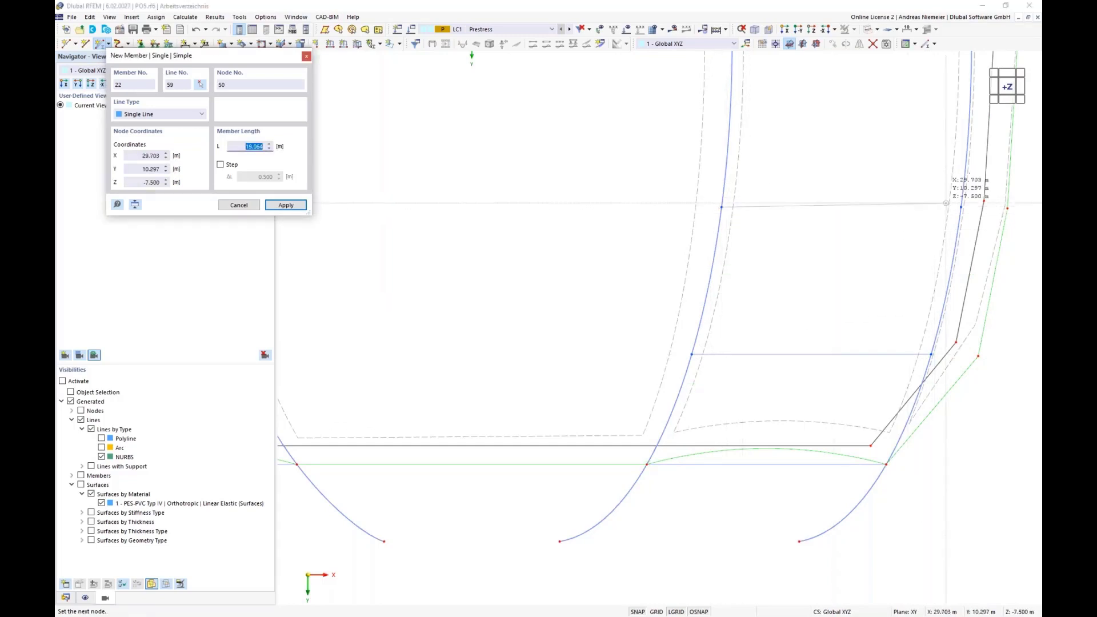
click(961, 207)
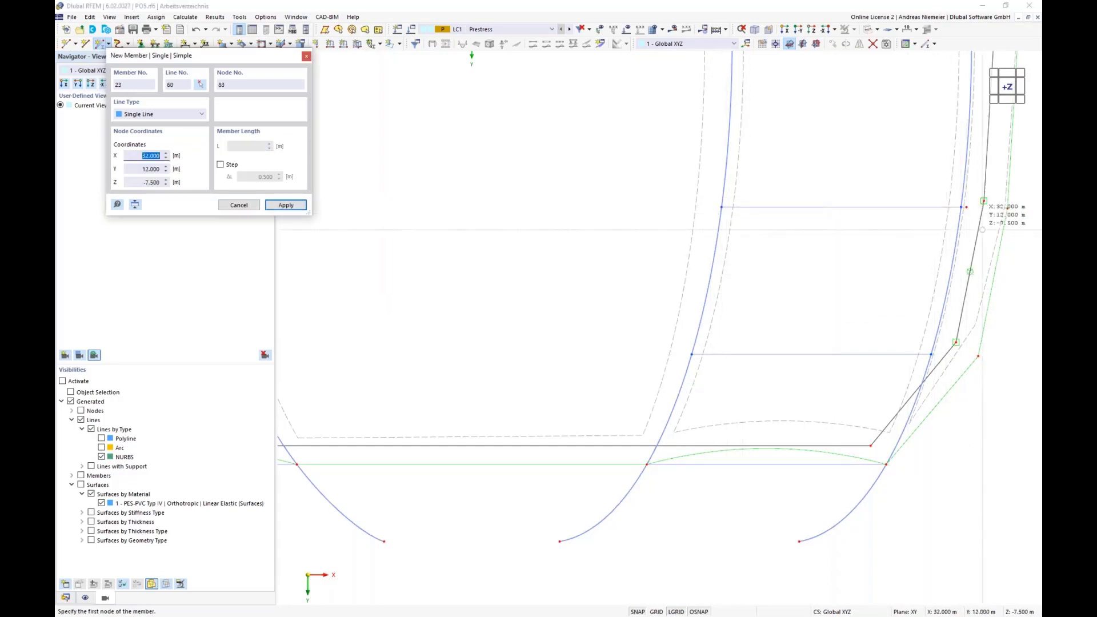
- Add truss members between the same two arches at the crown, Y 0.000 m, and at the first node pair past it on the negative-Y side
scroll(980, 240, up, 3)
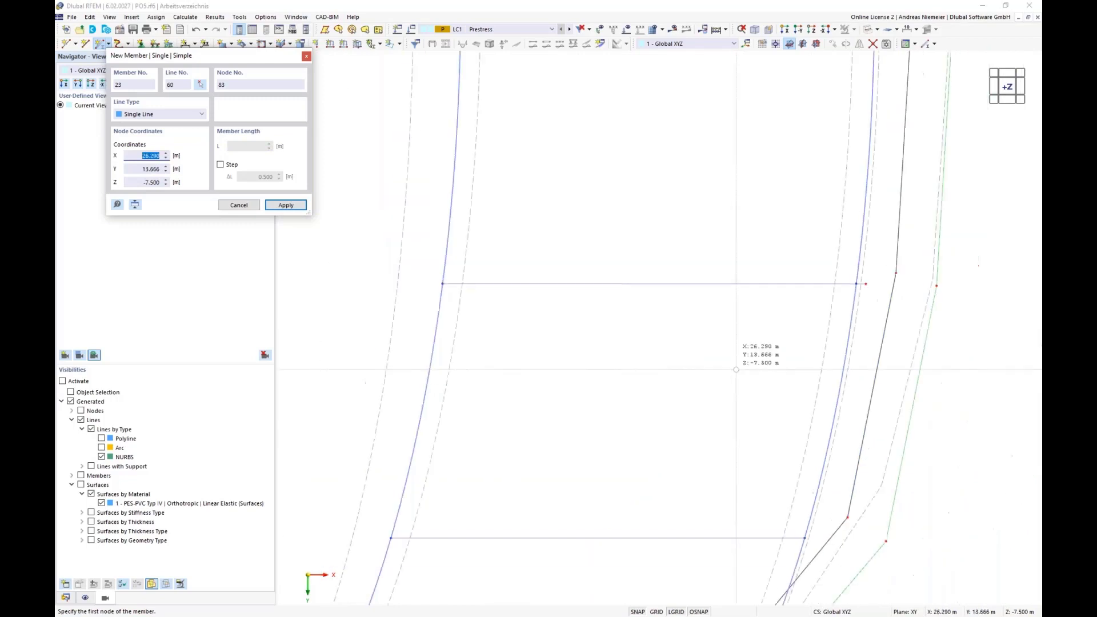
scroll(736, 369, down, 3)
click(580, 143)
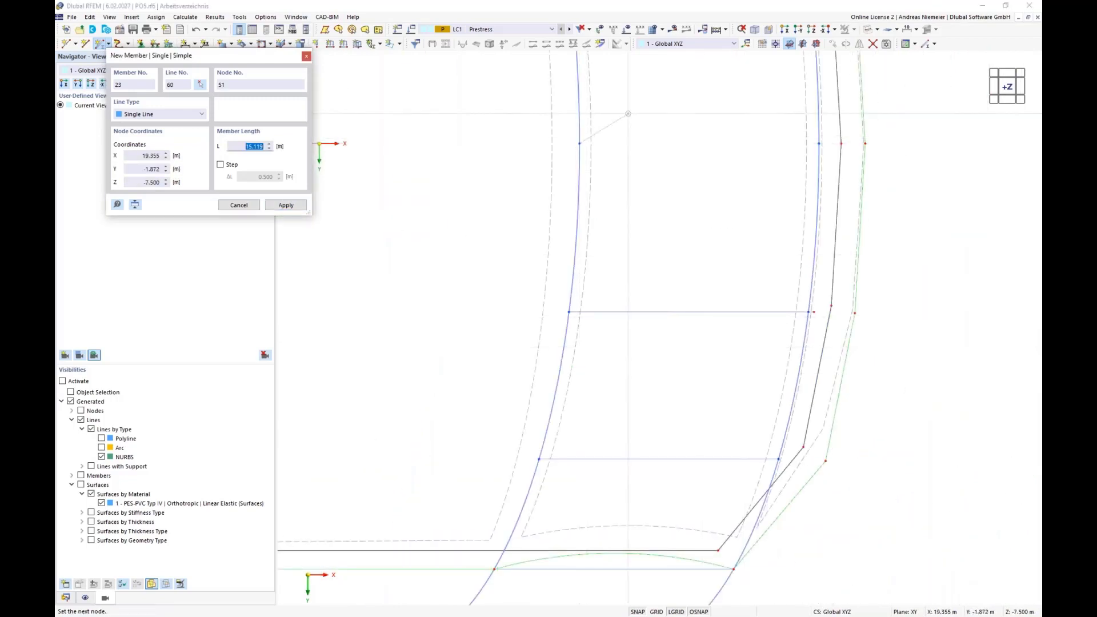
scroll(814, 146, up, 3)
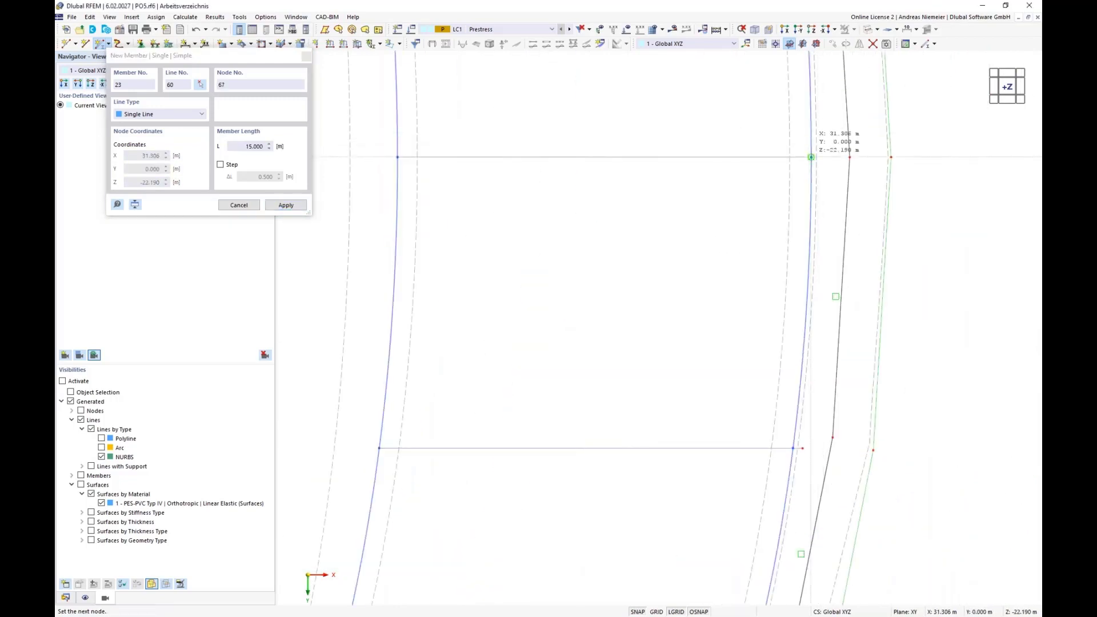
click(810, 156)
scroll(629, 320, down, 3)
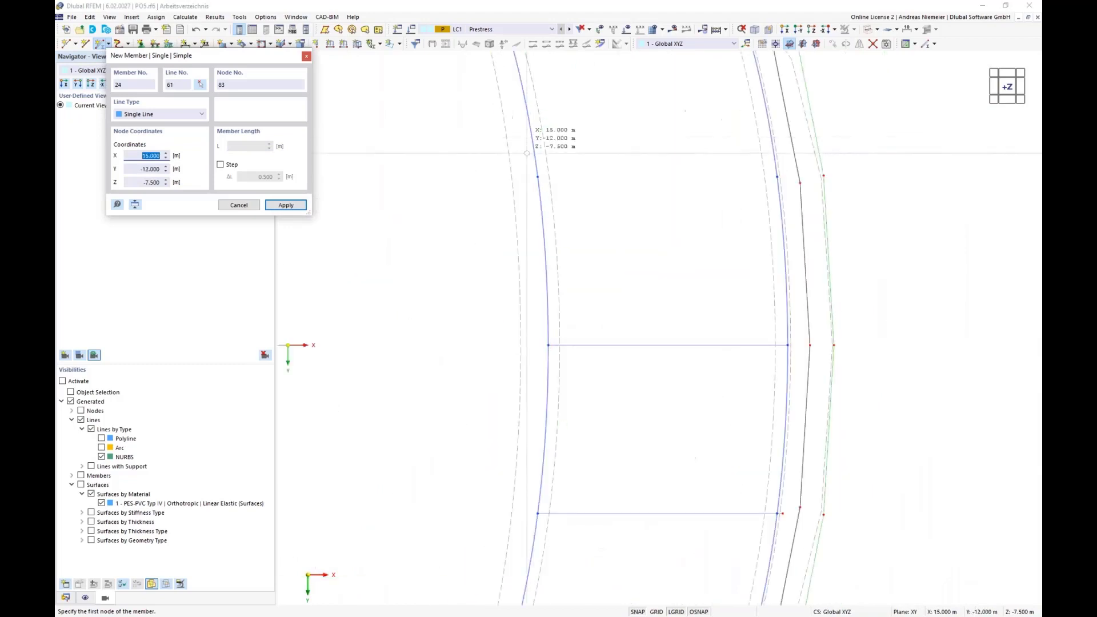
click(536, 176)
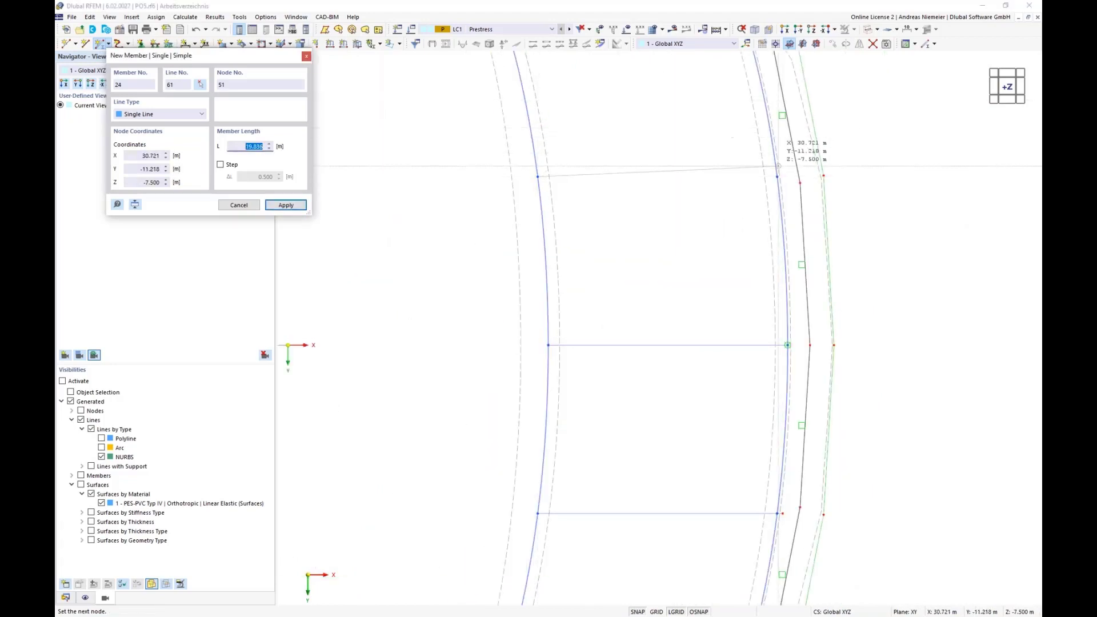
click(777, 177)
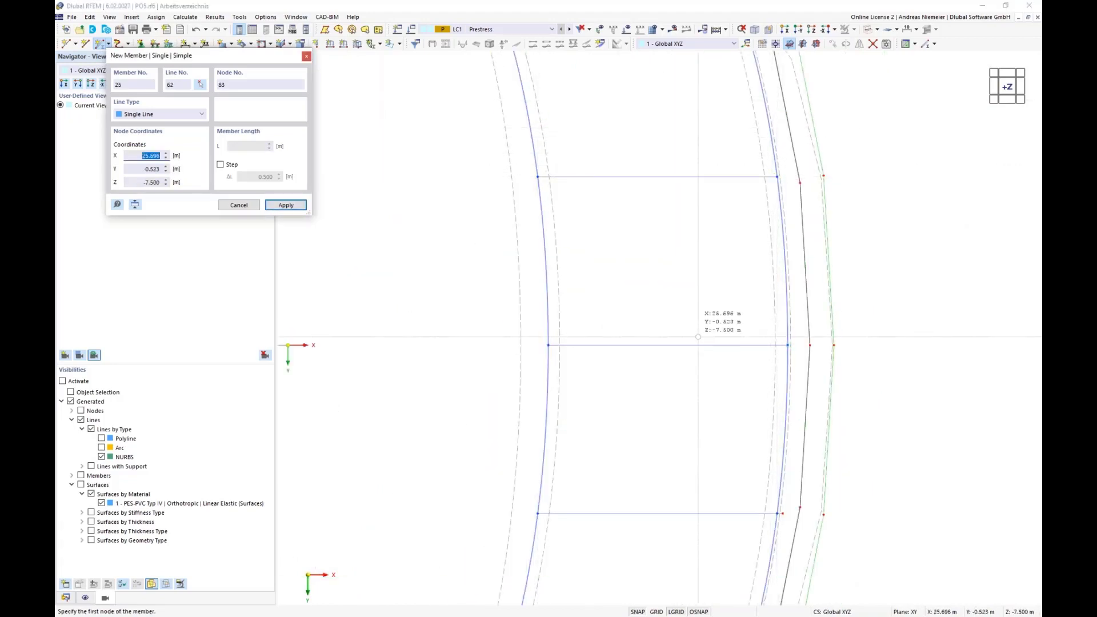
- Brace the same arches with two more truss members, at the last node pair before the negative-Y membrane edge and at the edge itself
scroll(694, 326, down, 3)
scroll(649, 177, up, 4)
click(564, 202)
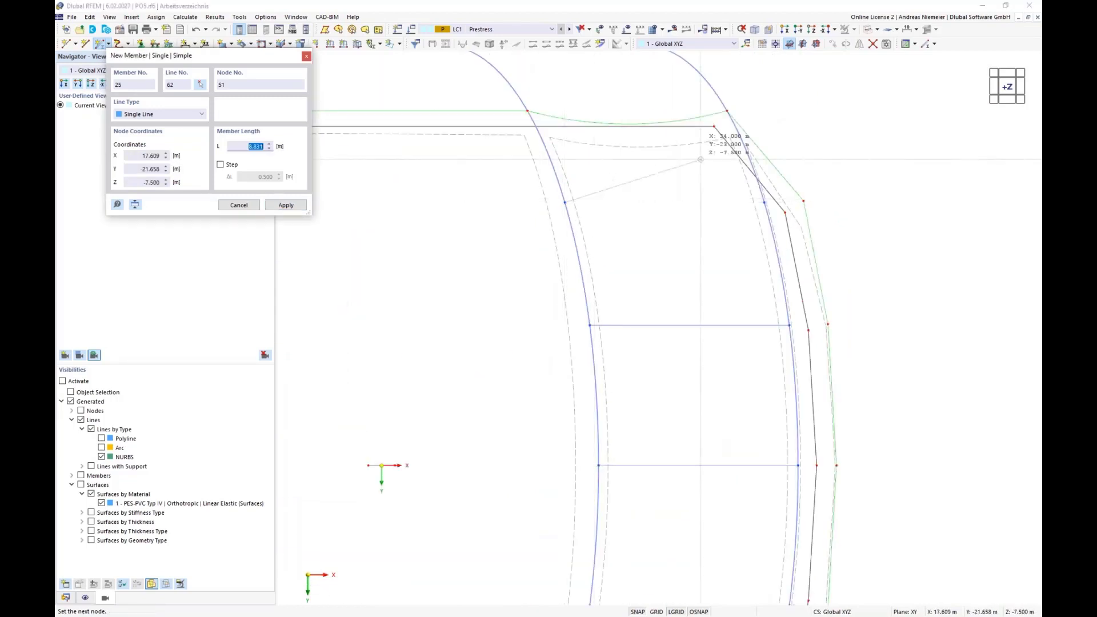
click(764, 202)
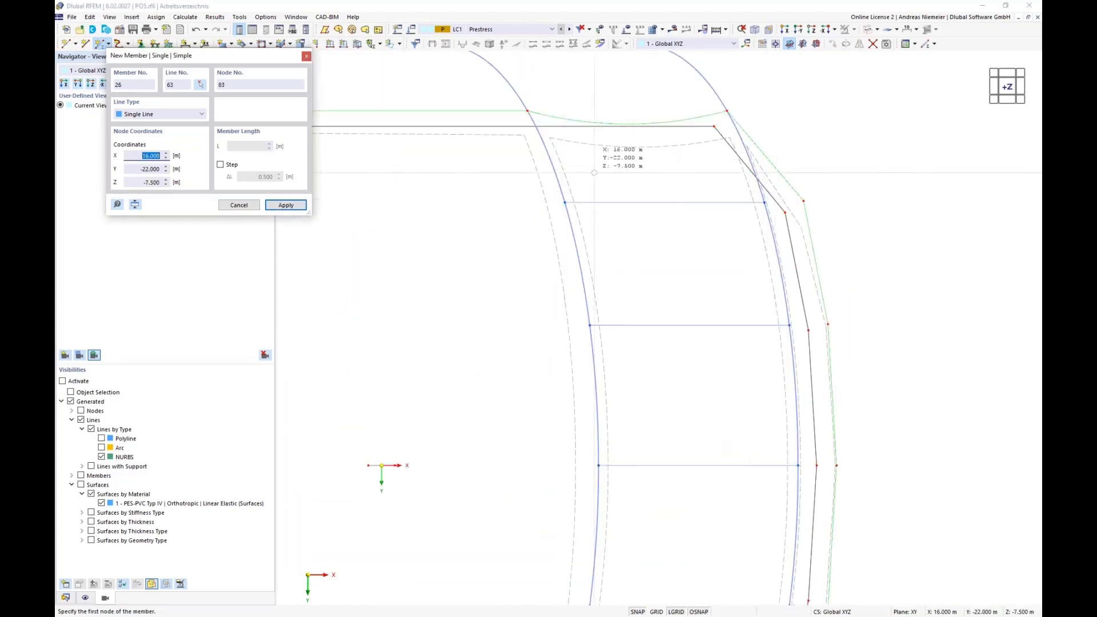
click(726, 110)
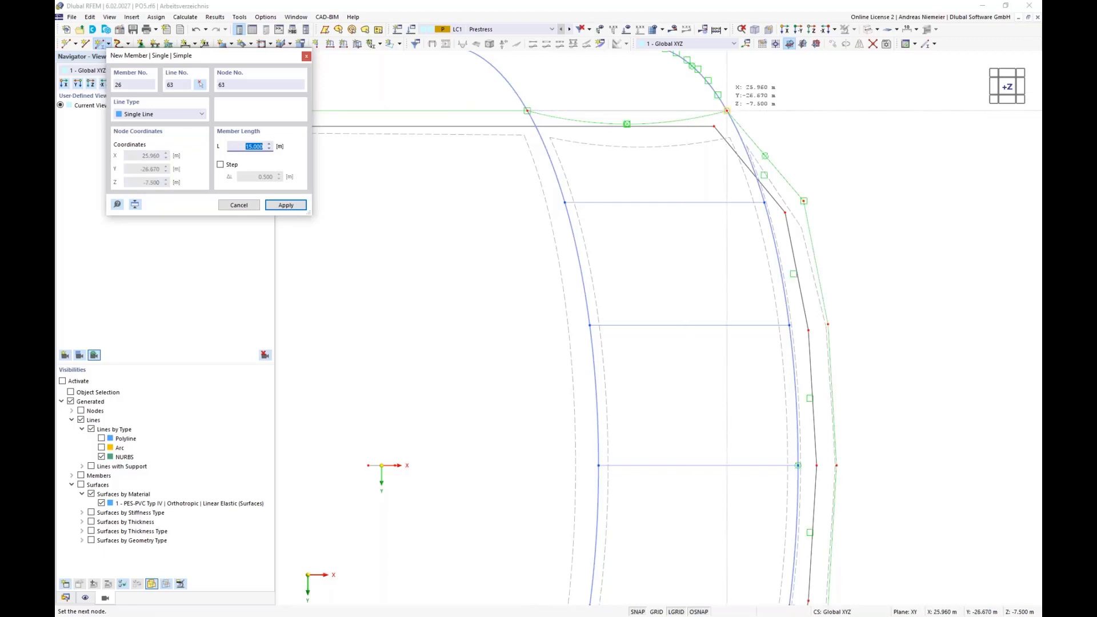
click(727, 110)
key(Escape)
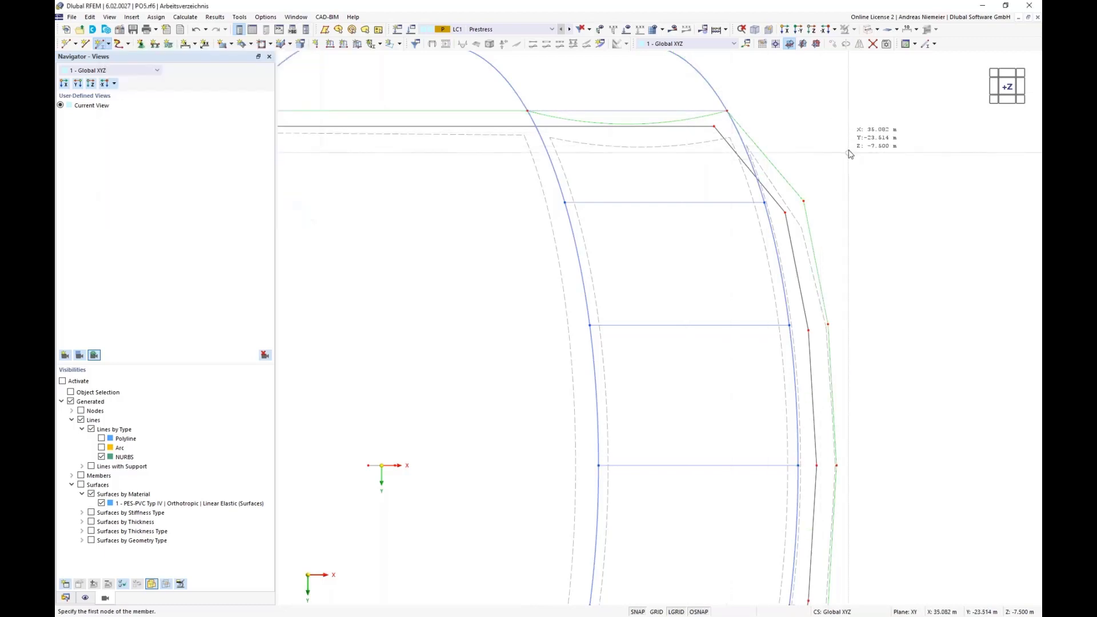
- Move the overshooting end node of the truss just on the positive-Y side of the crown onto the outer positive-X arch's node
scroll(846, 157, down, 2)
scroll(814, 456, up, 4)
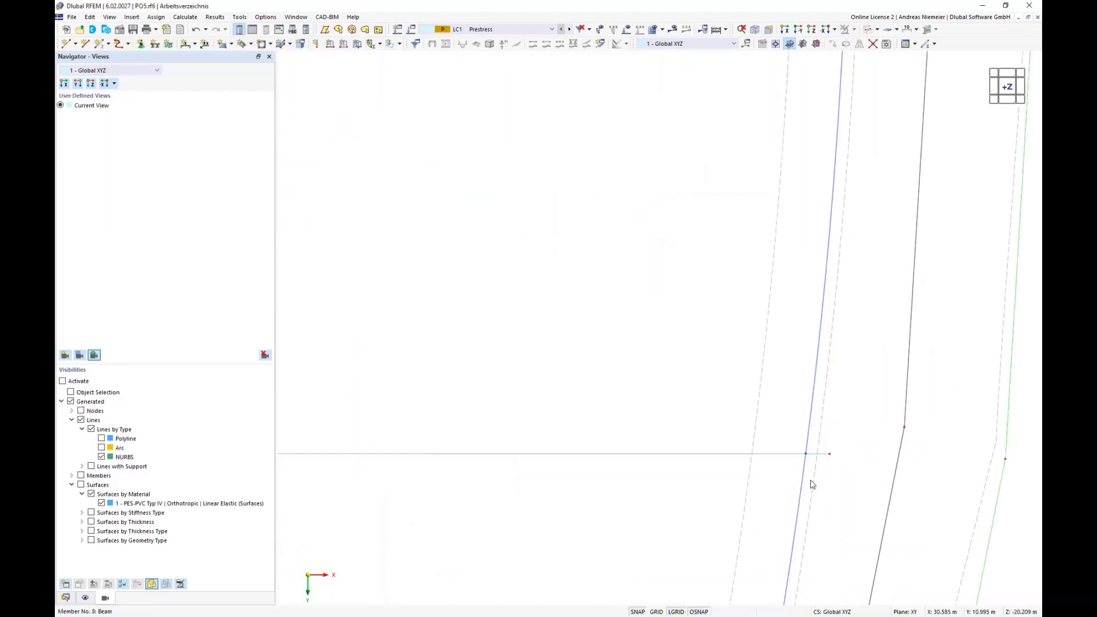
scroll(805, 466, up, 3)
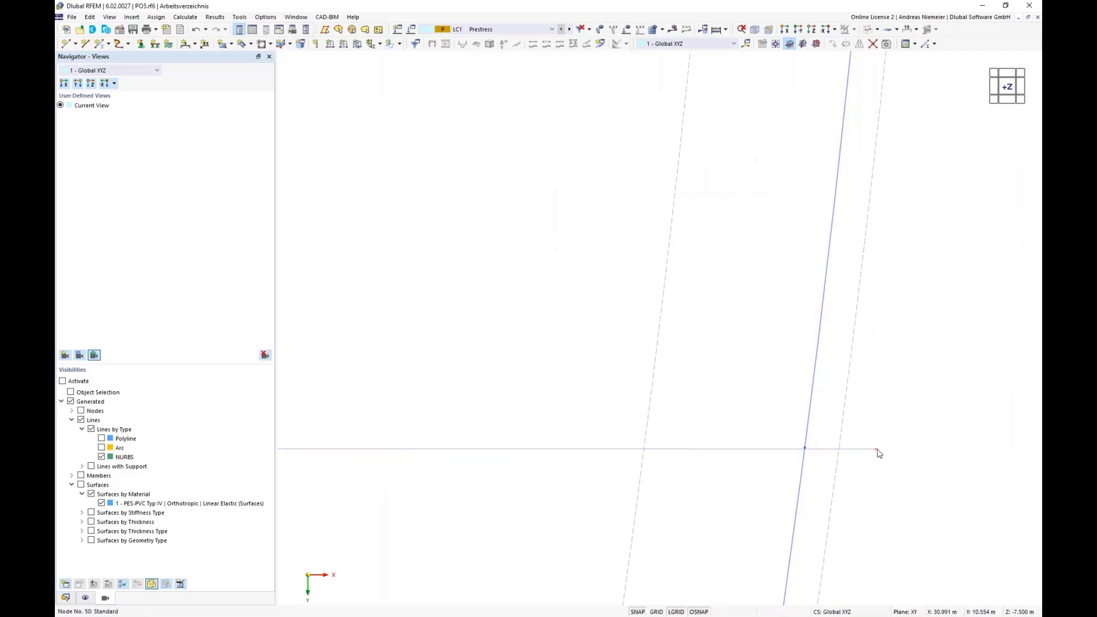
drag(877, 451, 804, 451)
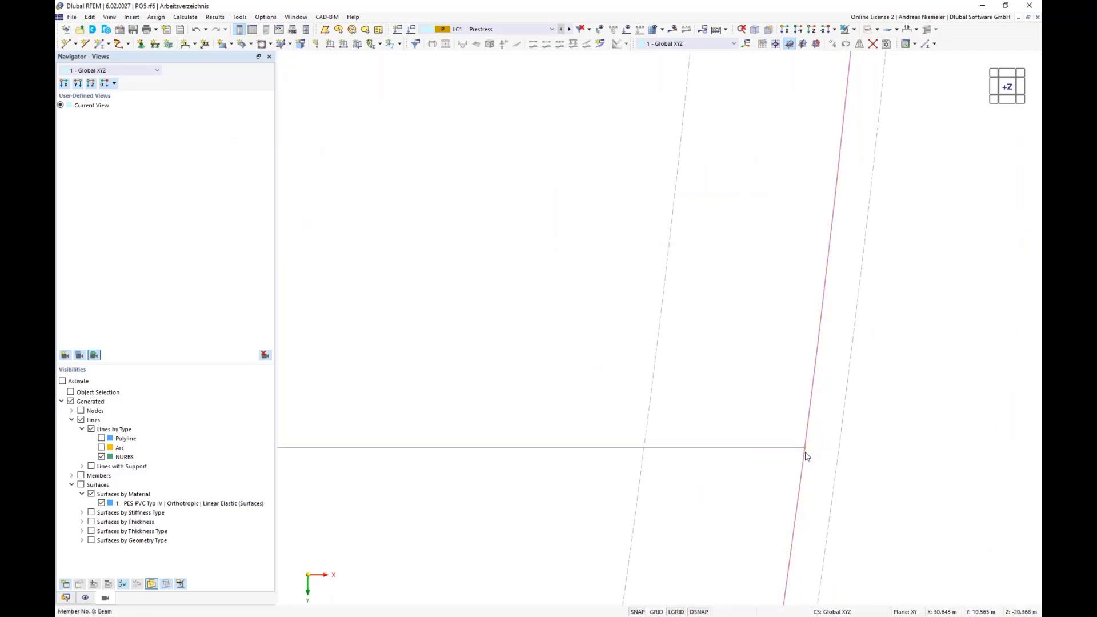
scroll(821, 356, down, 6)
scroll(825, 355, down, 3)
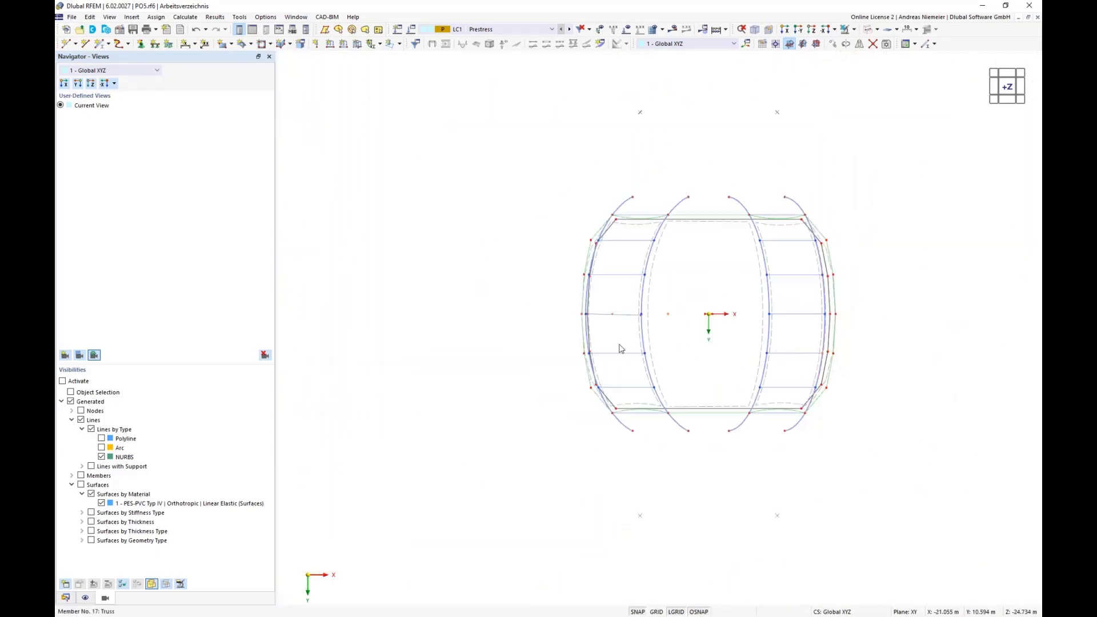
- Move the misplaced end node of the crown truss between the negative-X arches onto the inner arch's crown node
scroll(642, 327, up, 8)
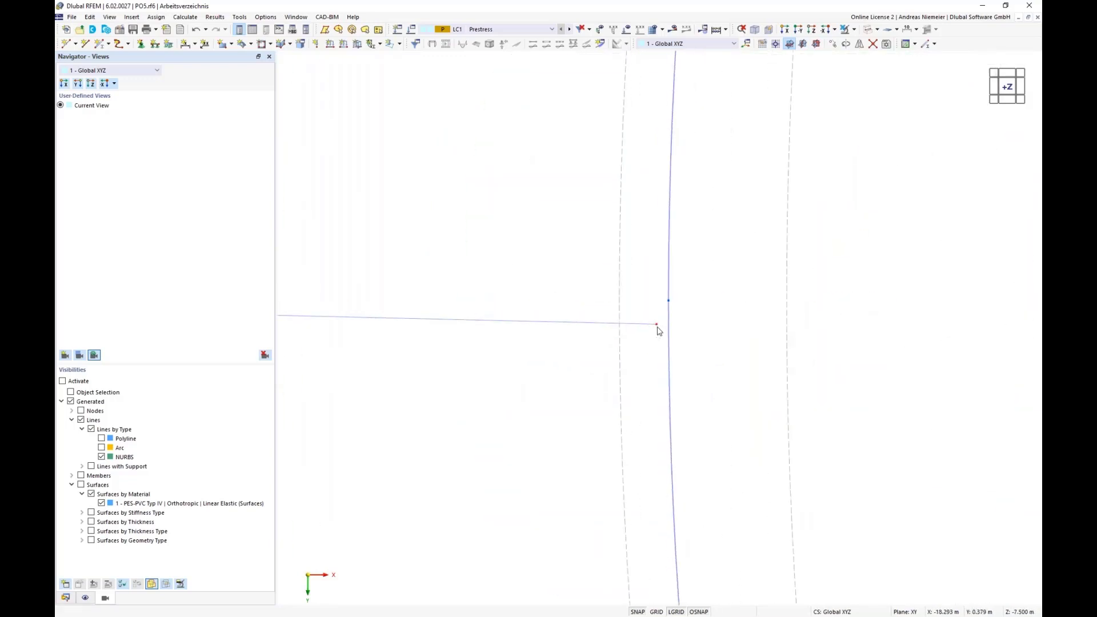
drag(669, 302, 671, 310)
scroll(636, 338, down, 8)
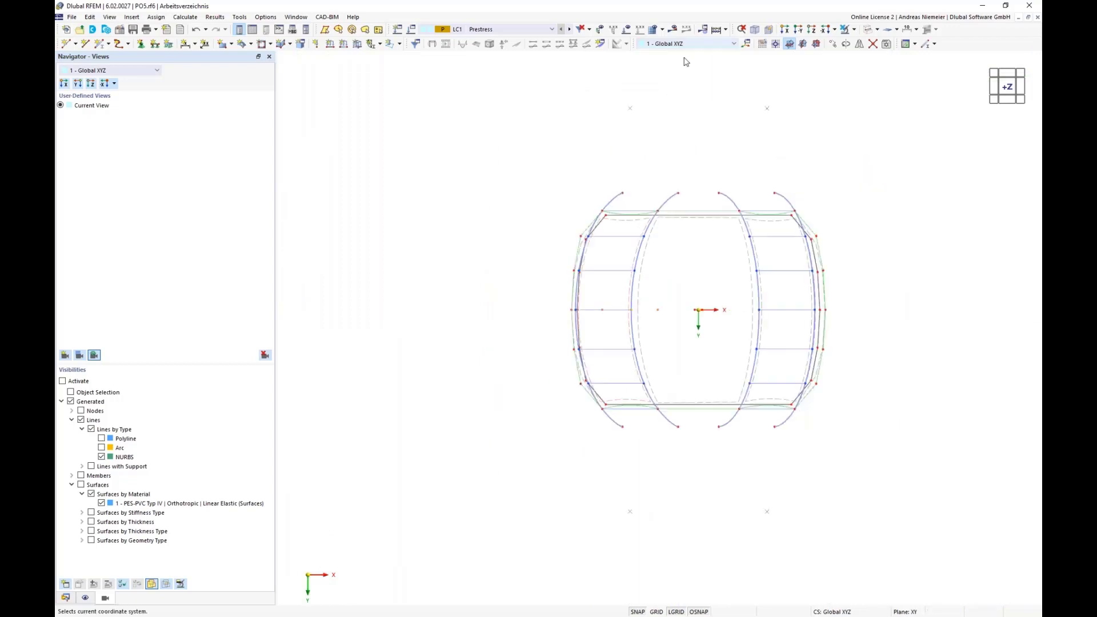
- Examine the arches and their truss bracing in a solid isometric view, and restore the wireframe display
click(754, 30)
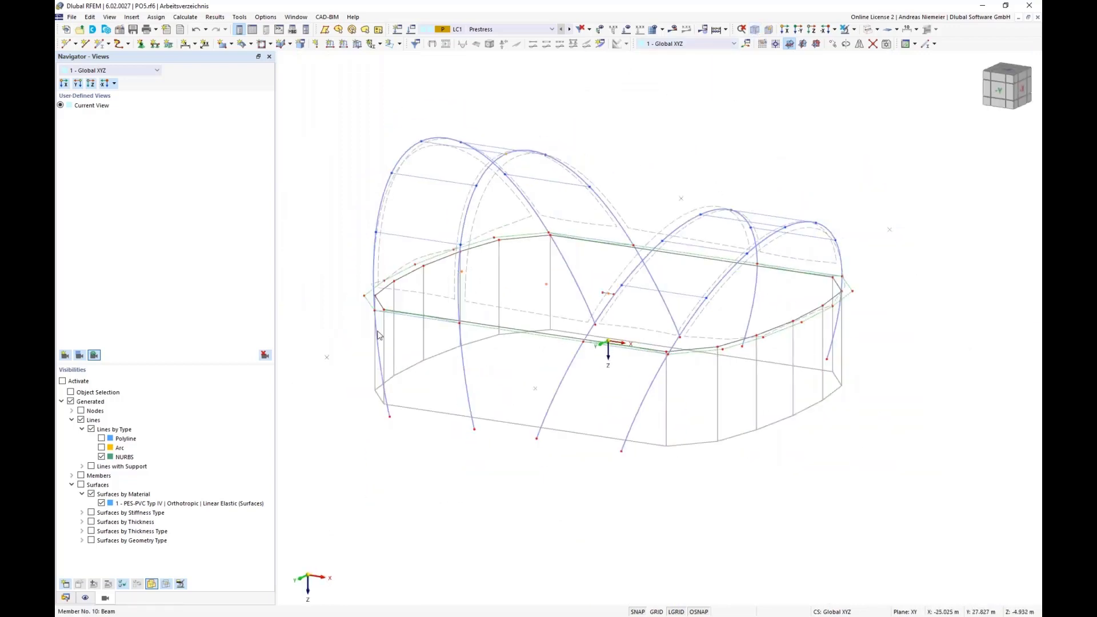
click(877, 29)
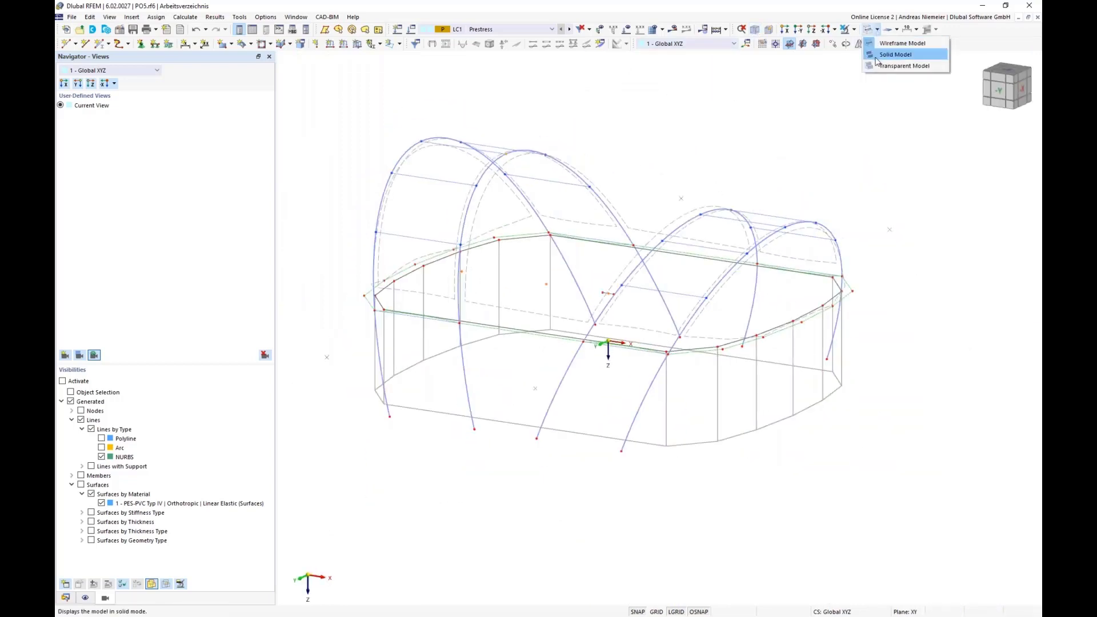
click(894, 56)
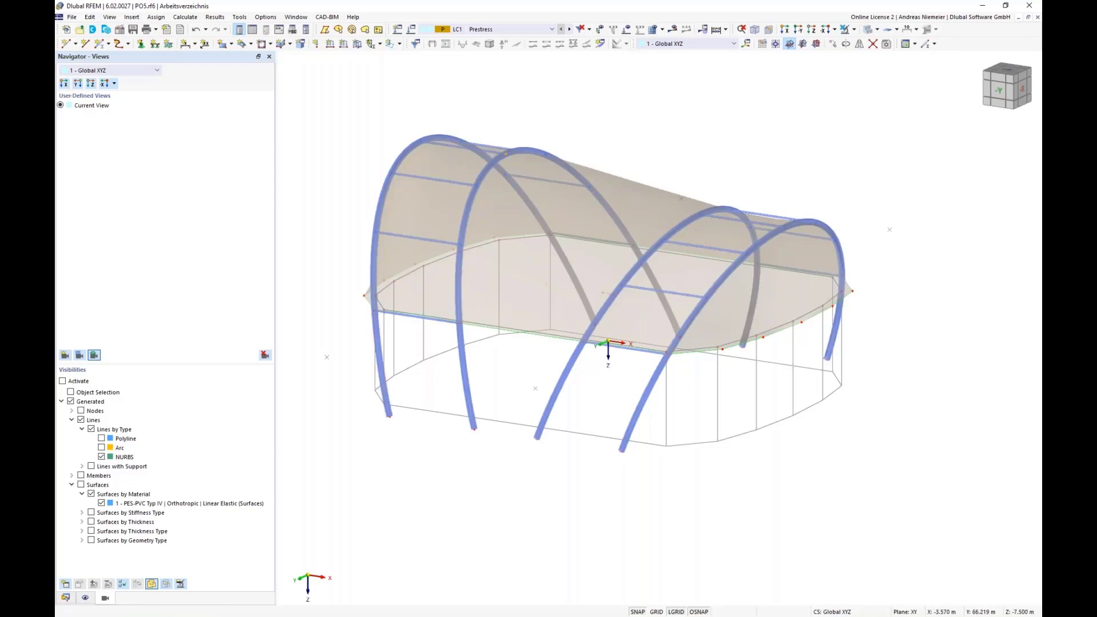
ctrl+middle_drag(397, 397, 430, 411)
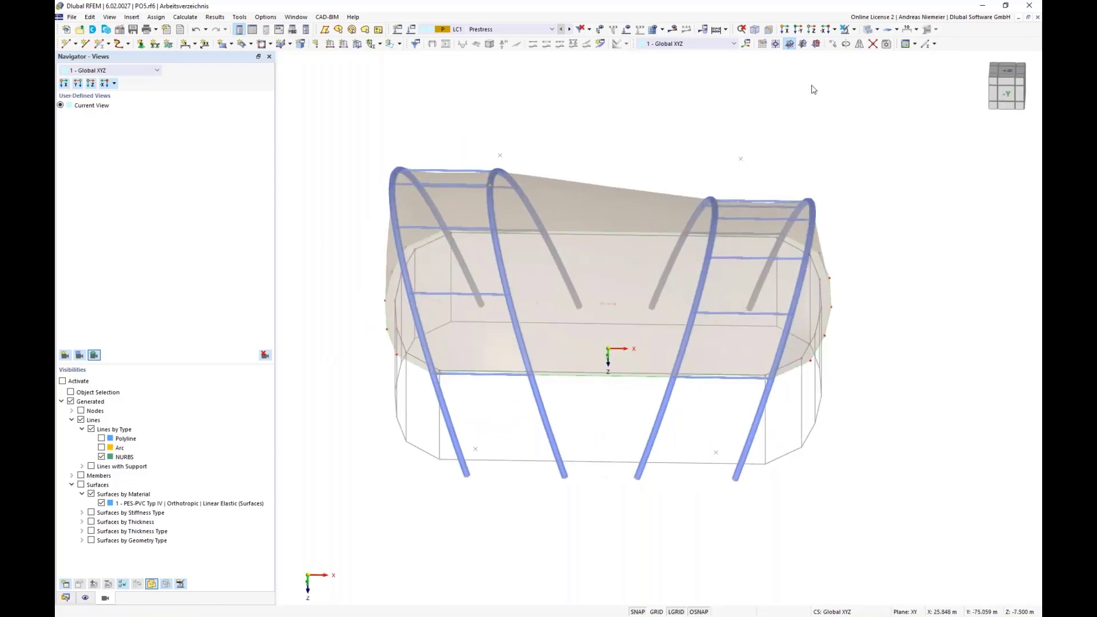
click(883, 34)
click(903, 42)
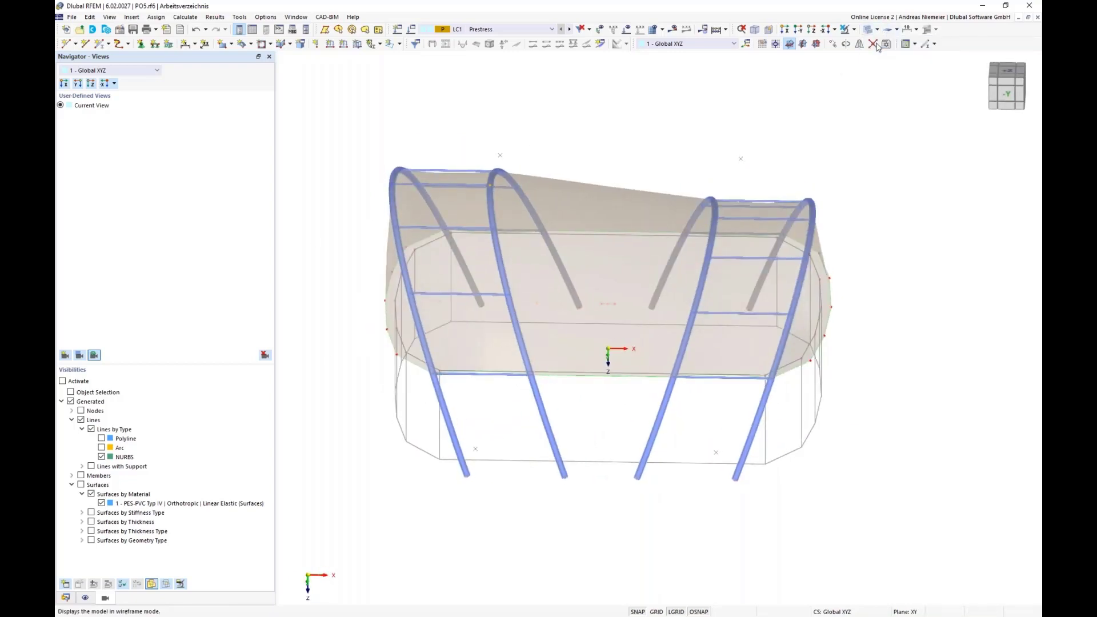
- Start a new single member in the plan view and set its member type to Tension
click(815, 32)
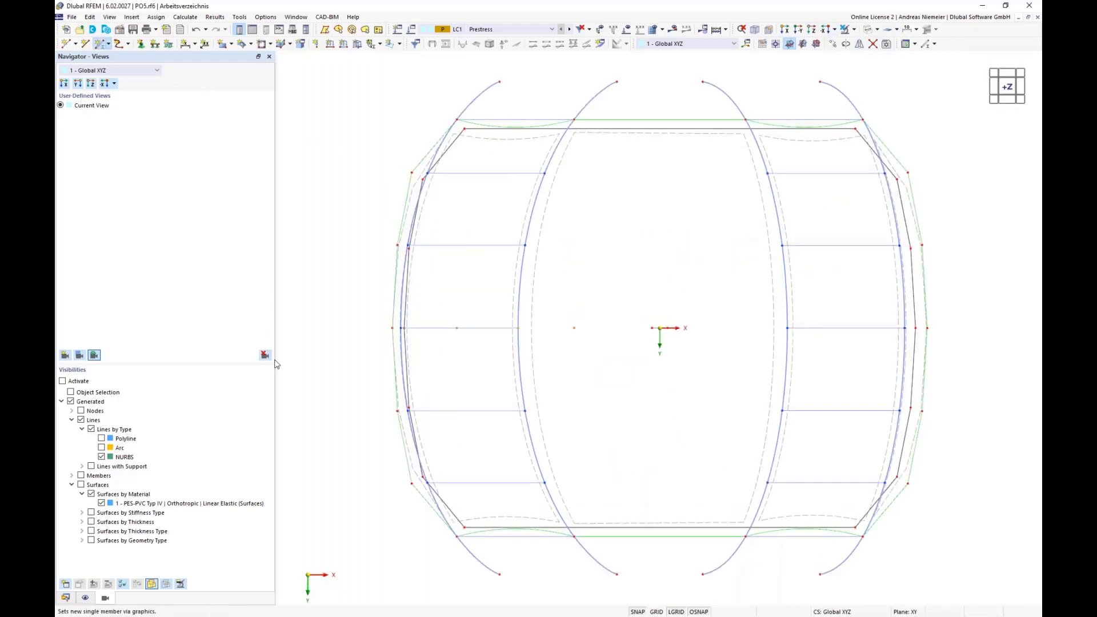
click(283, 172)
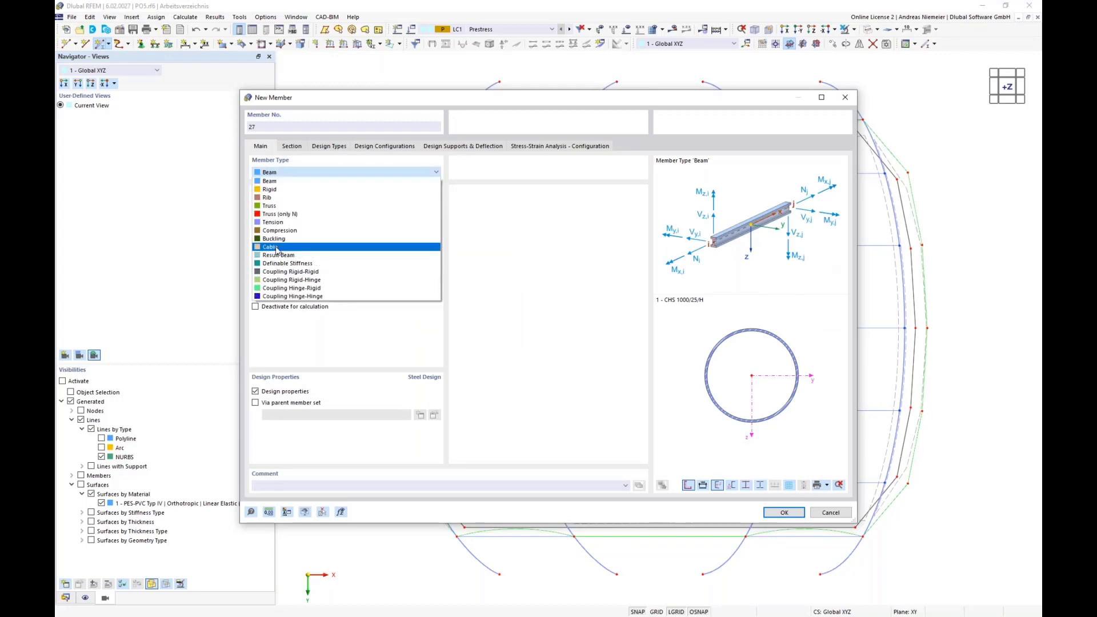
click(278, 222)
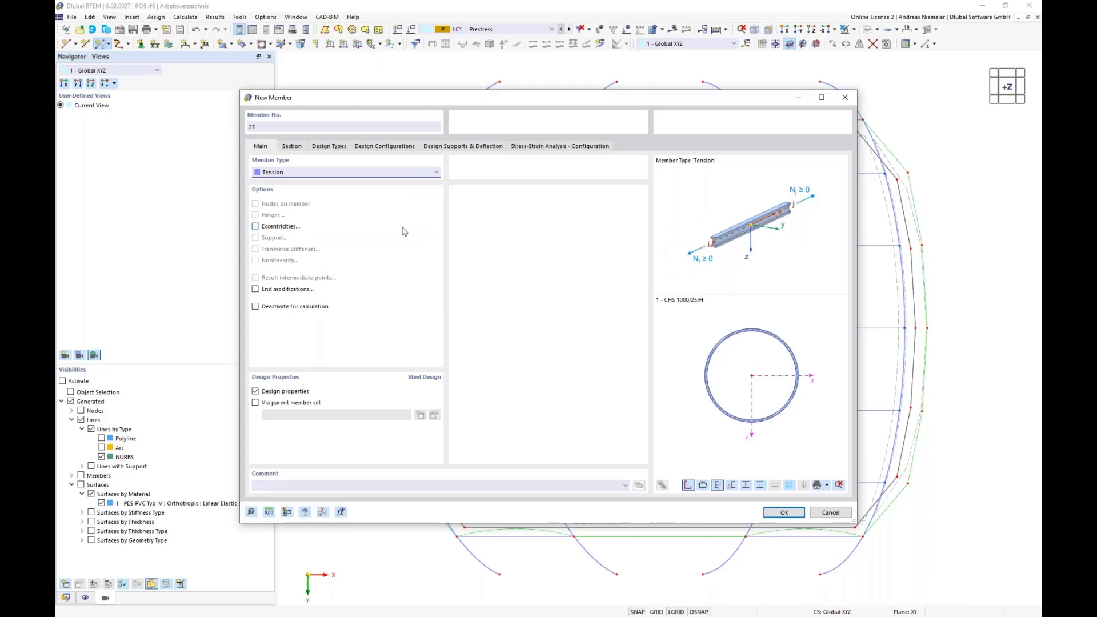
- Assign the standardized solid round bar section R 28 in S355 to the new tension member and confirm the member settings
click(290, 147)
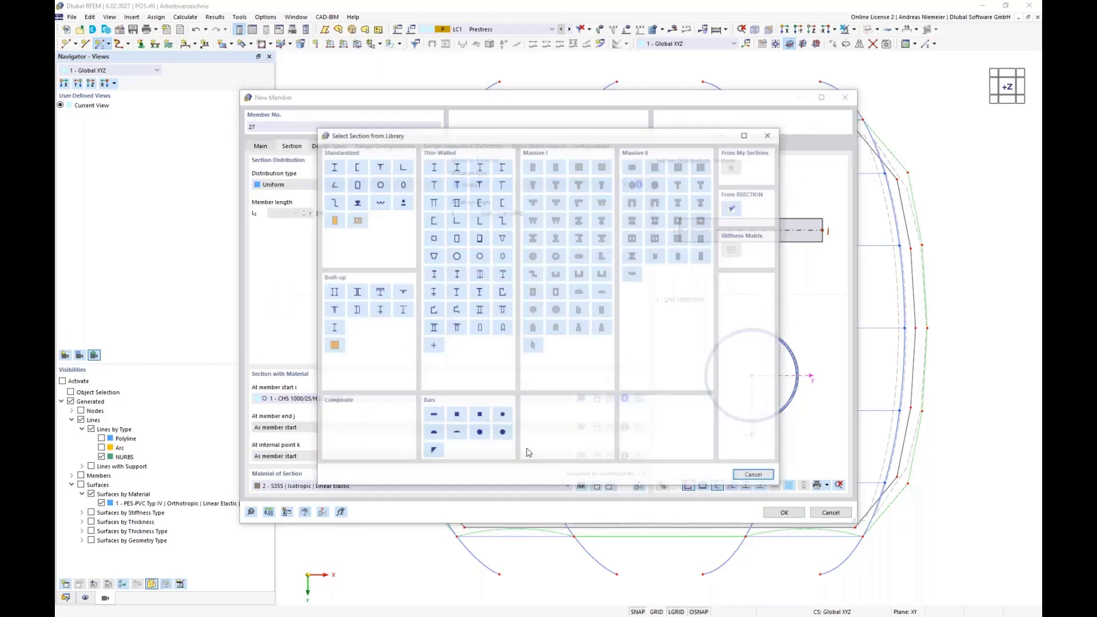
click(403, 204)
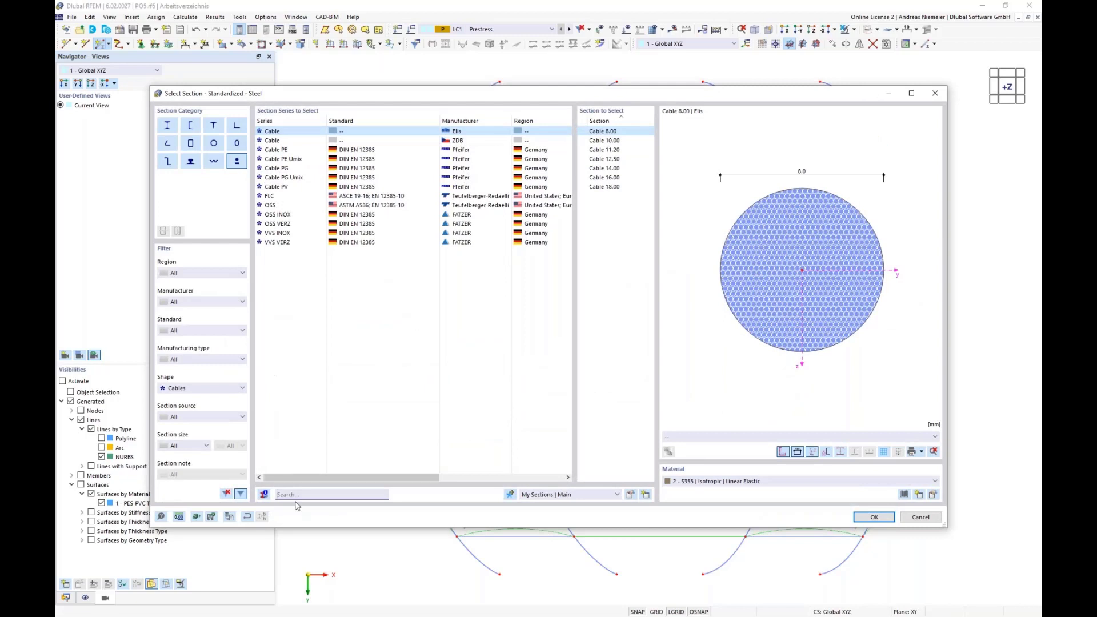
click(186, 391)
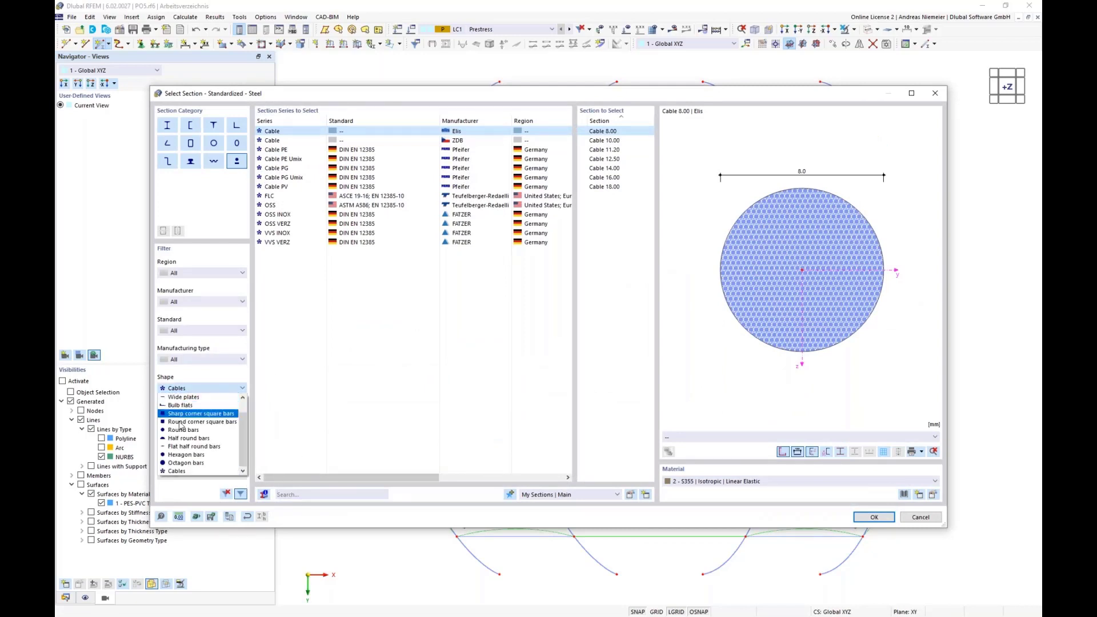
click(191, 399)
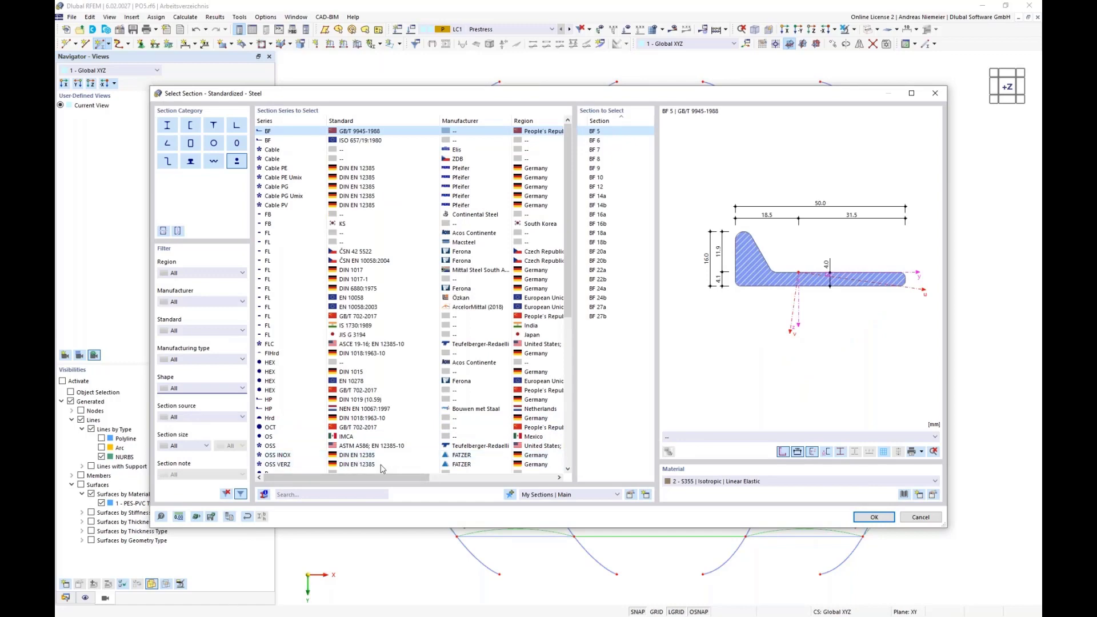
click(313, 493)
text(r)
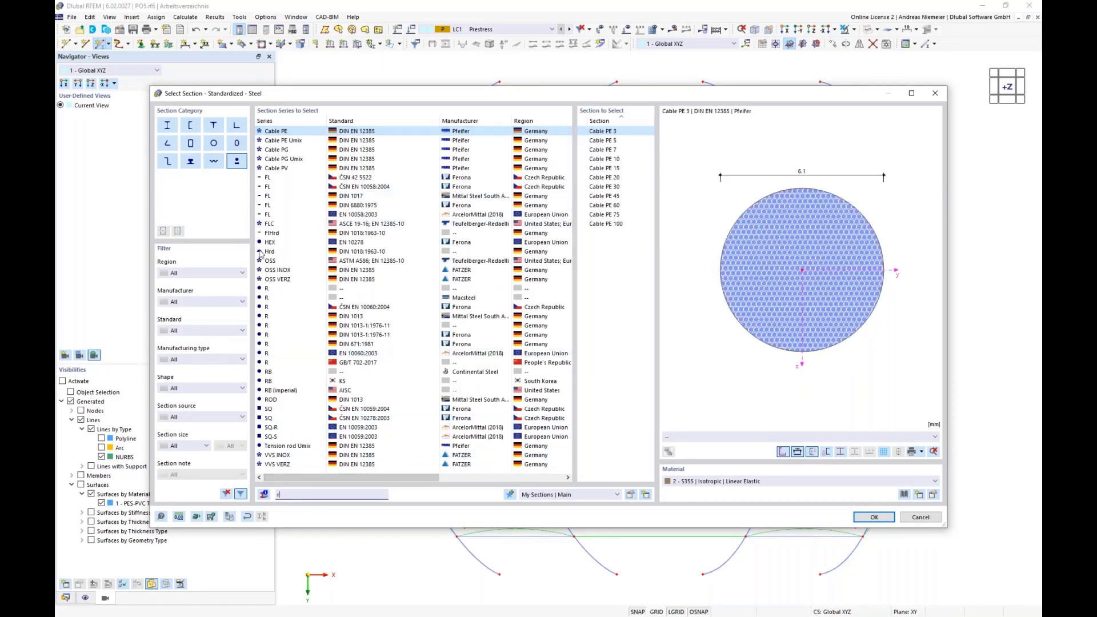
click(268, 287)
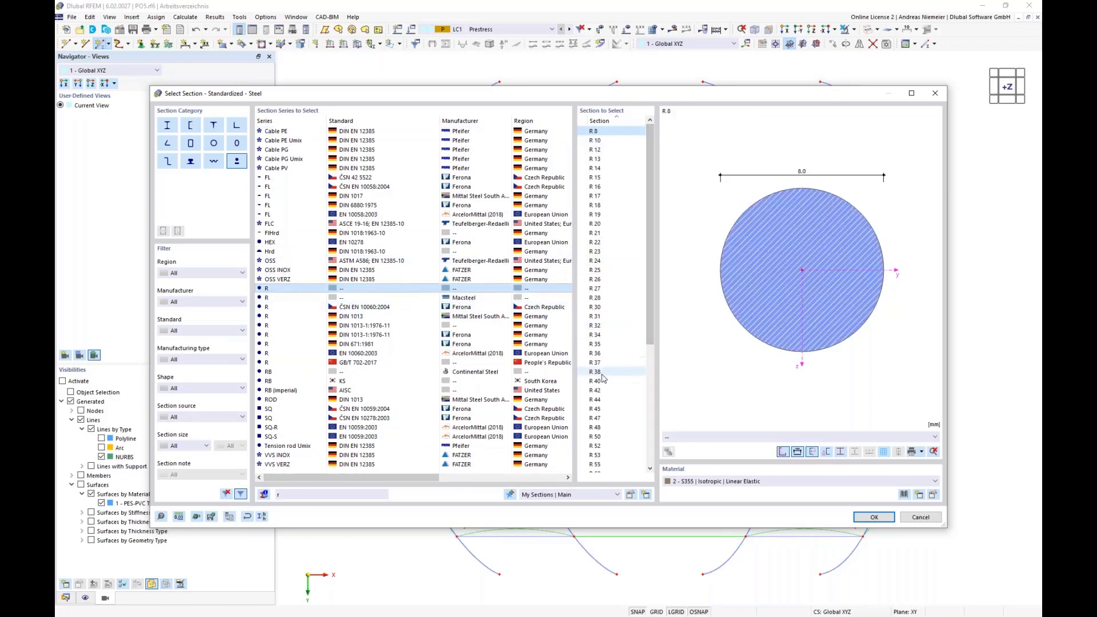
click(605, 298)
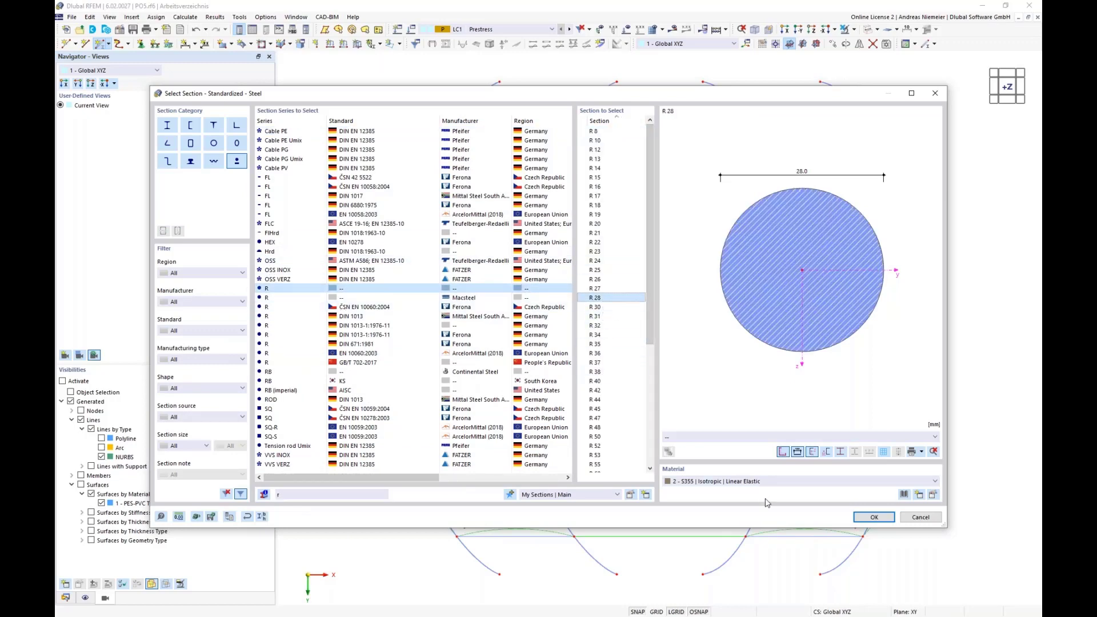
click(874, 516)
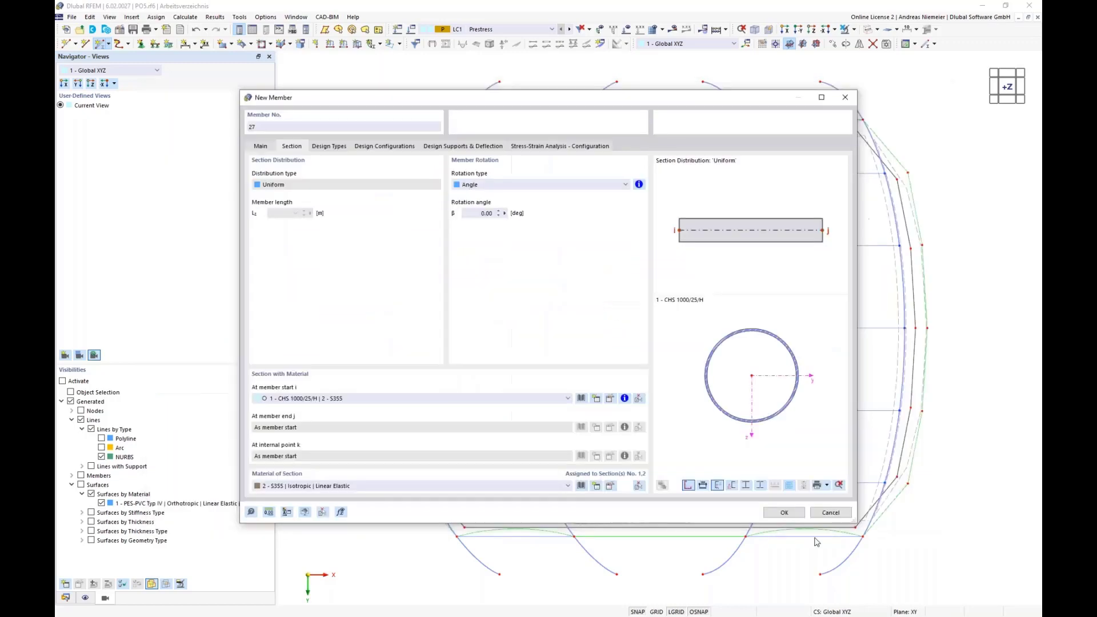
click(784, 512)
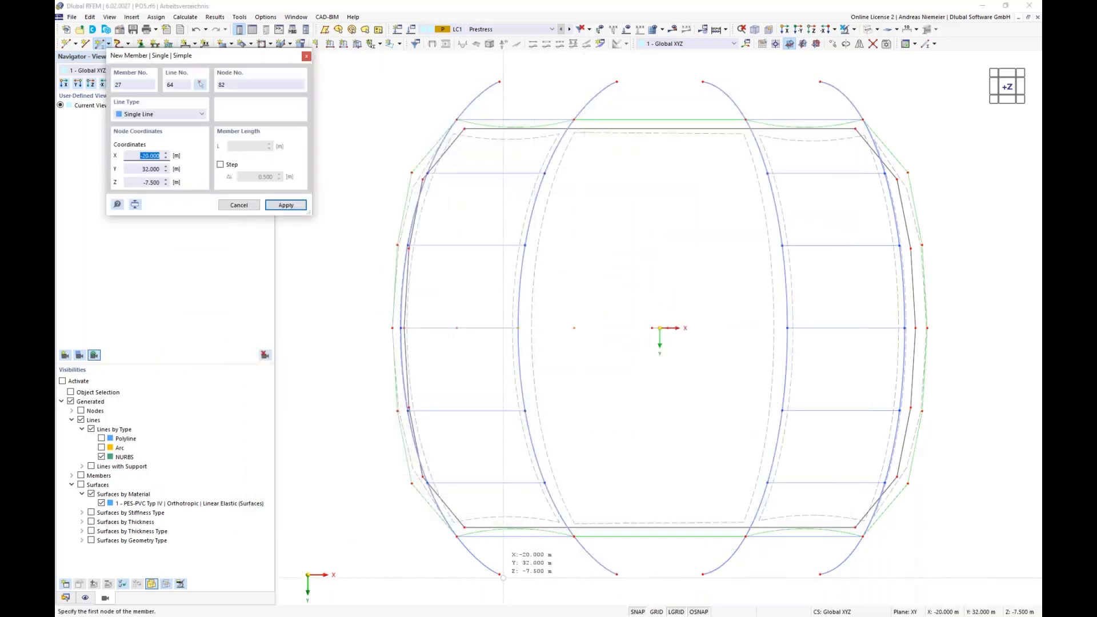
- Draw zigzag tension diagonals between the negative-X arches on the positive-Y side, from the outer arch's foot up to its crown node
click(499, 573)
scroll(562, 551, up, 3)
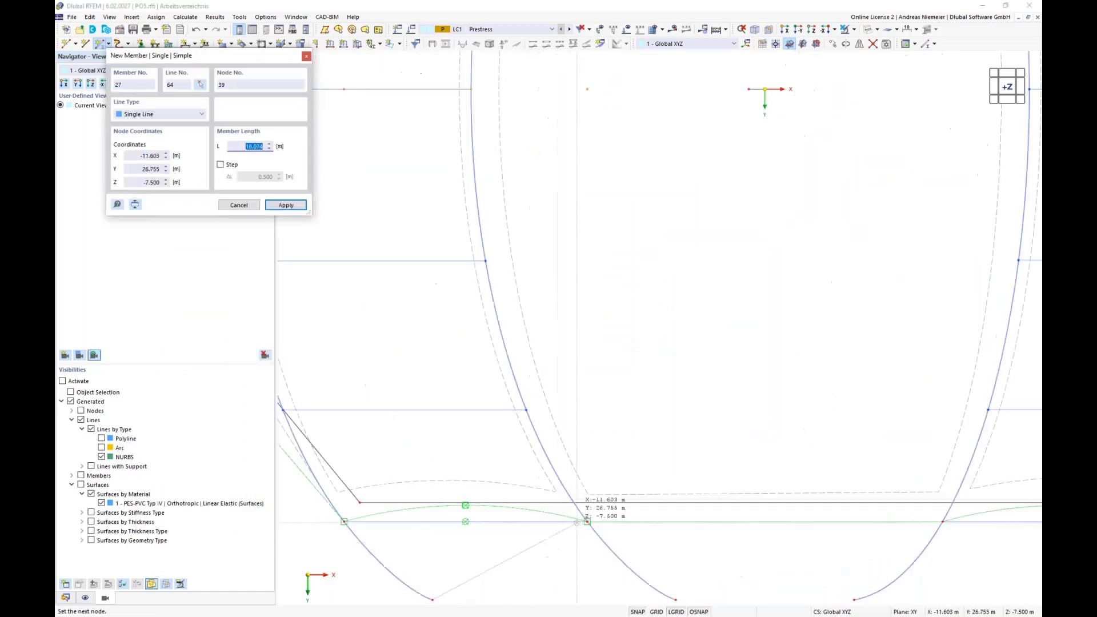
scroll(587, 521, down, 2)
click(586, 521)
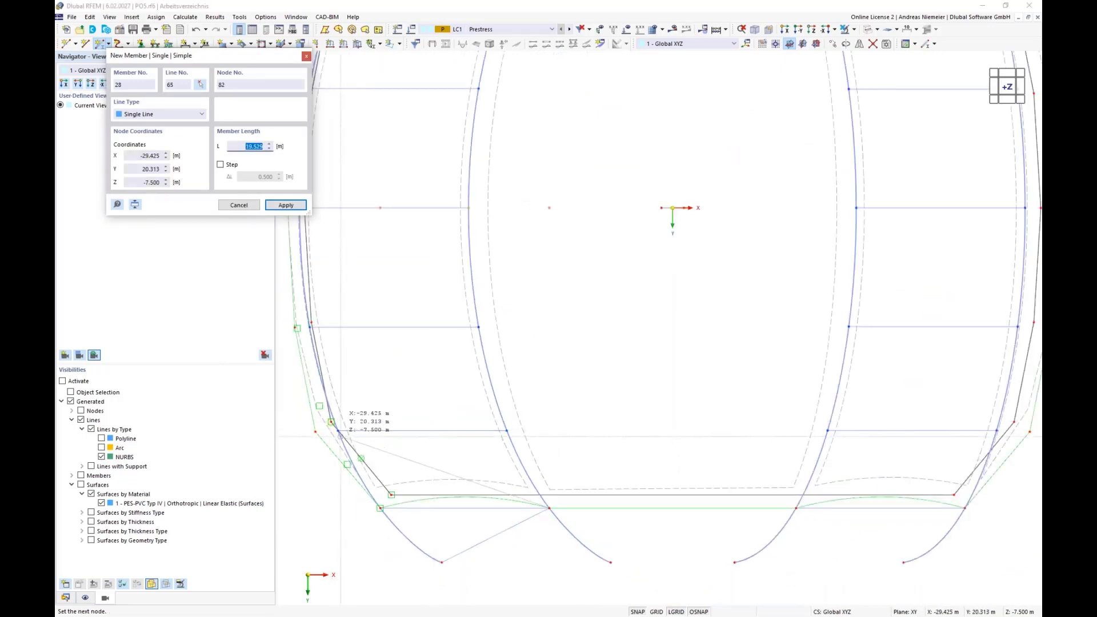
click(337, 429)
click(343, 434)
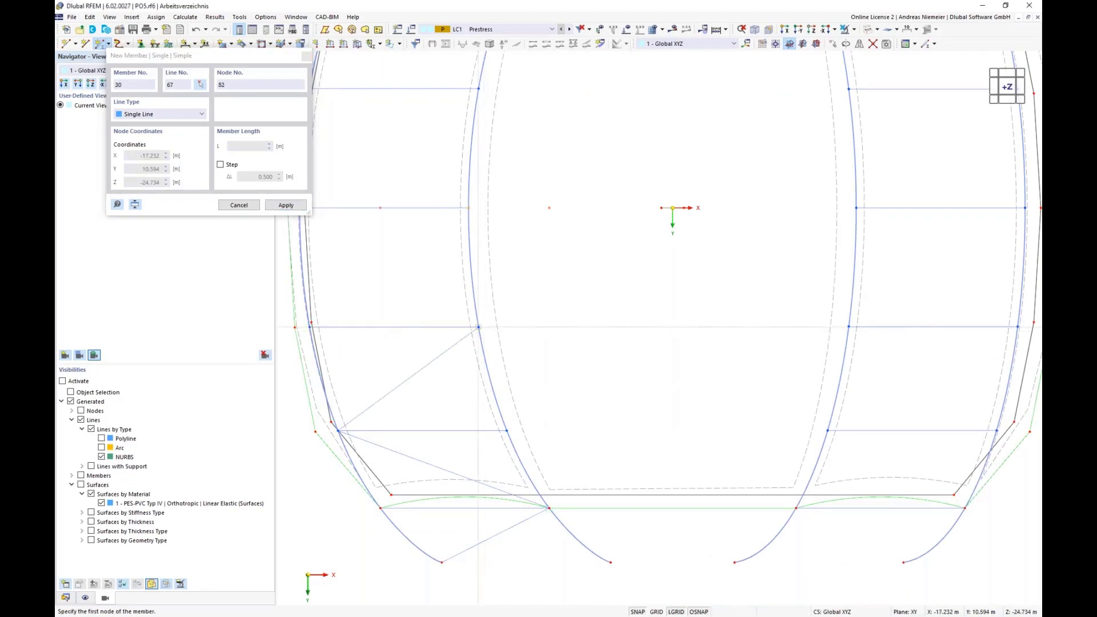
click(477, 328)
scroll(491, 326, down, 1)
scroll(371, 216, up, 4)
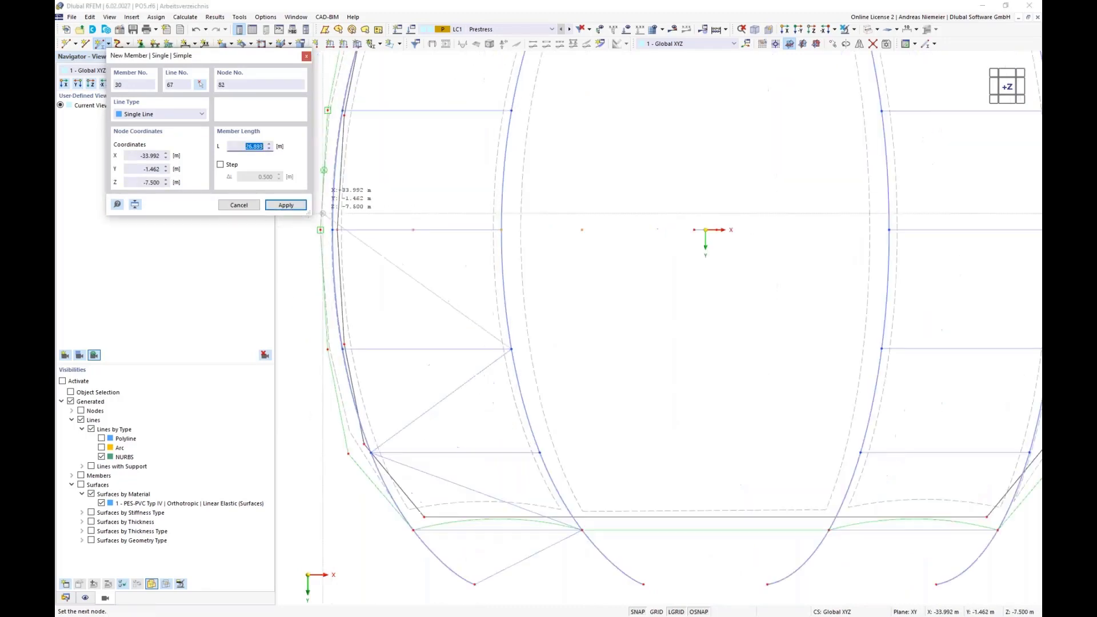
click(340, 242)
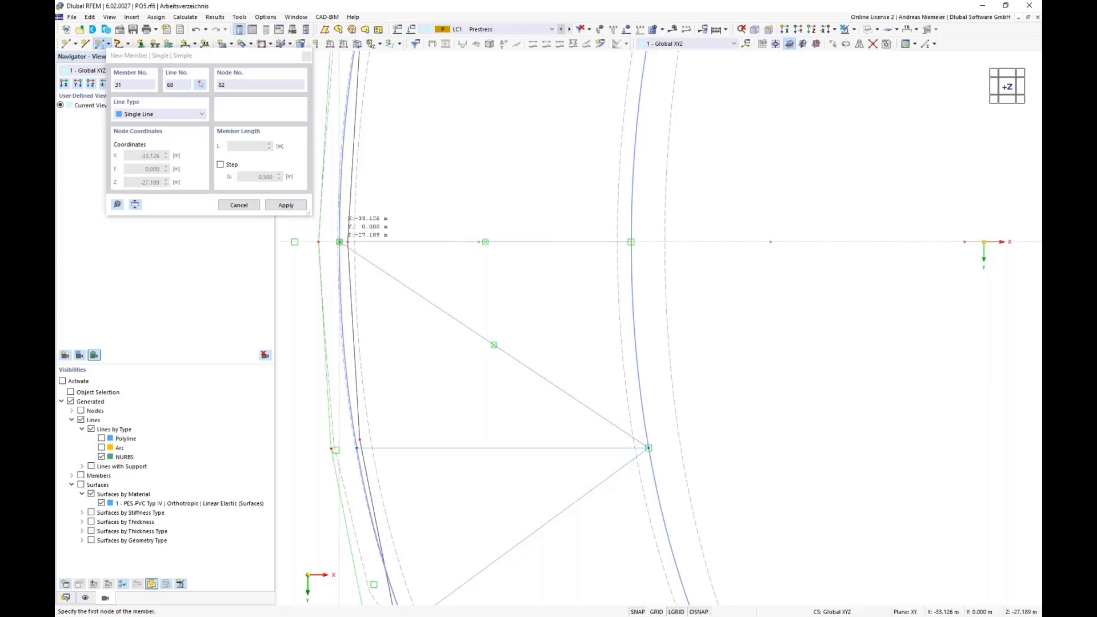
- Complete the crossed bracing between the negative-X arches with opposing tension diagonals from the inner arch's crown node down to its foot
click(631, 241)
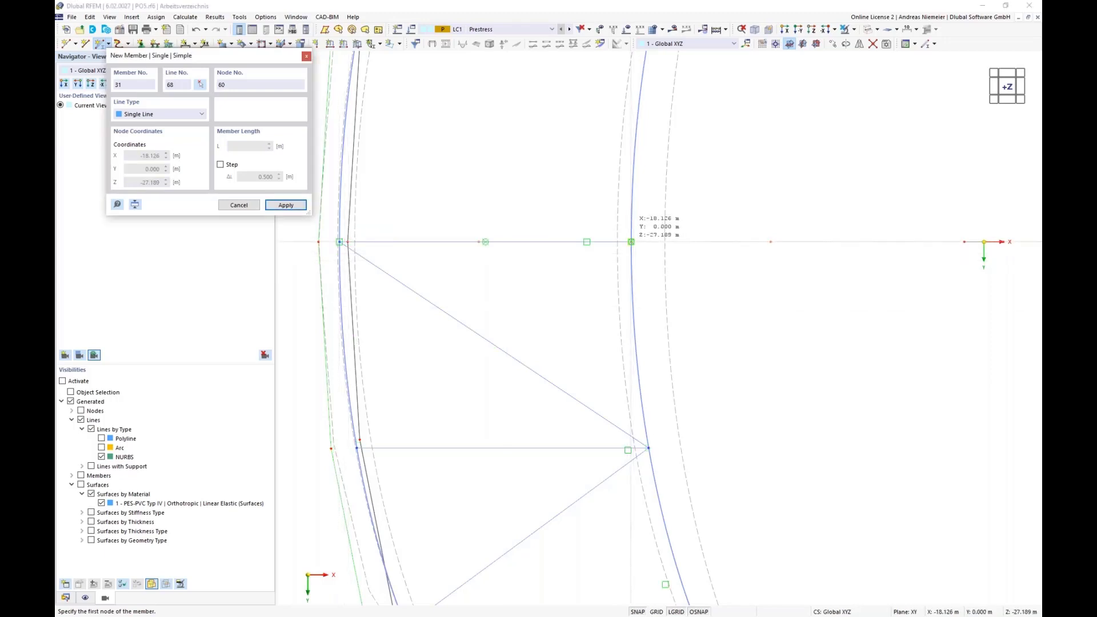
click(359, 440)
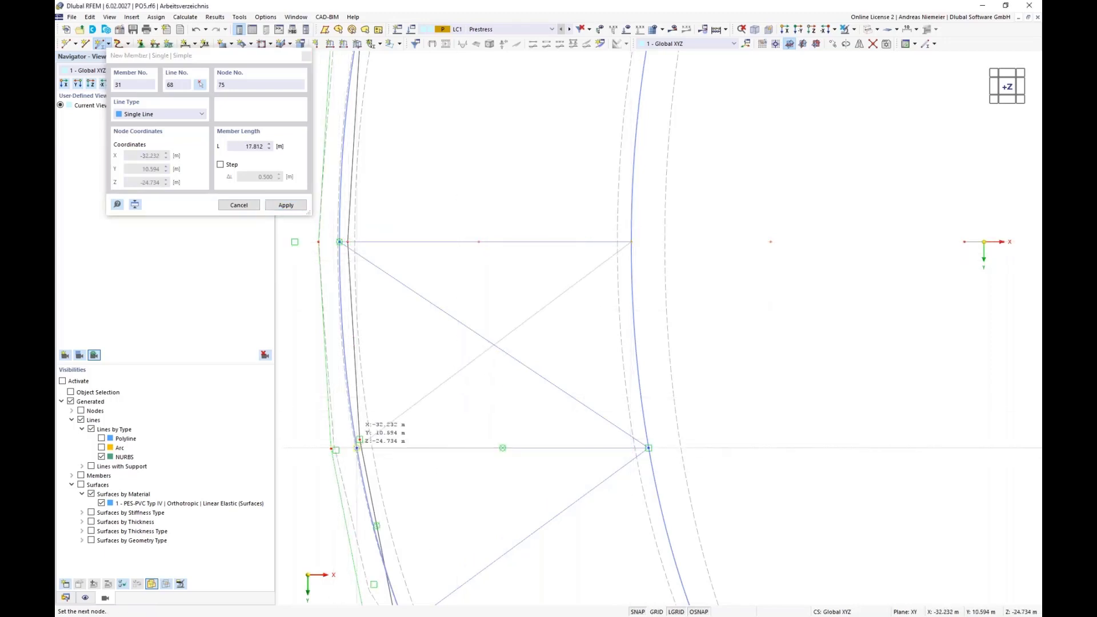
click(359, 444)
scroll(419, 300, down, 3)
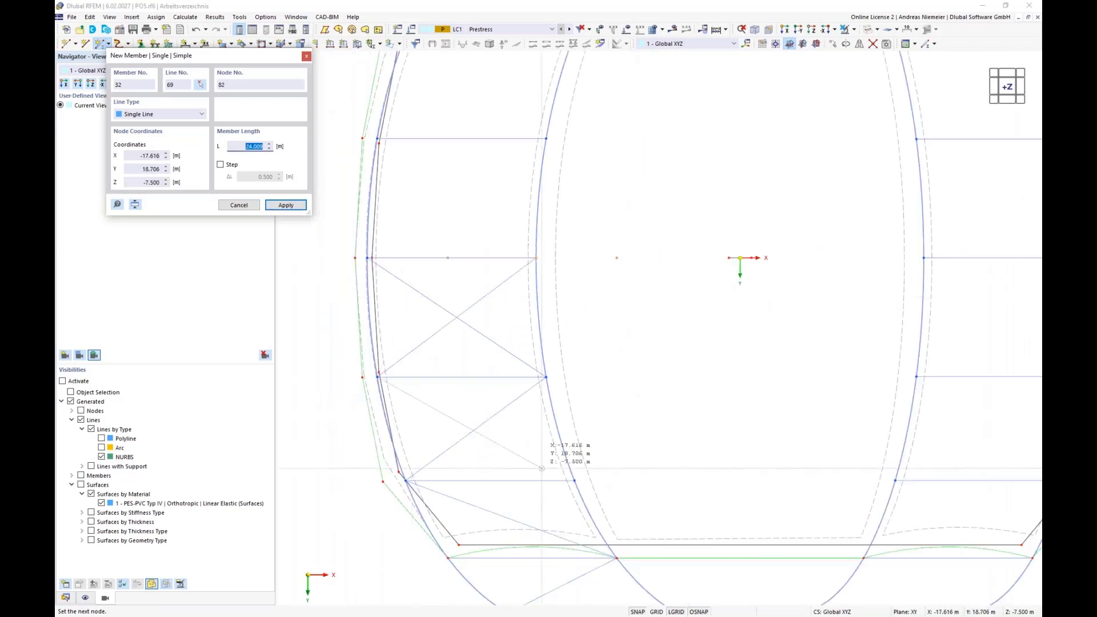
scroll(584, 476, up, 5)
click(583, 477)
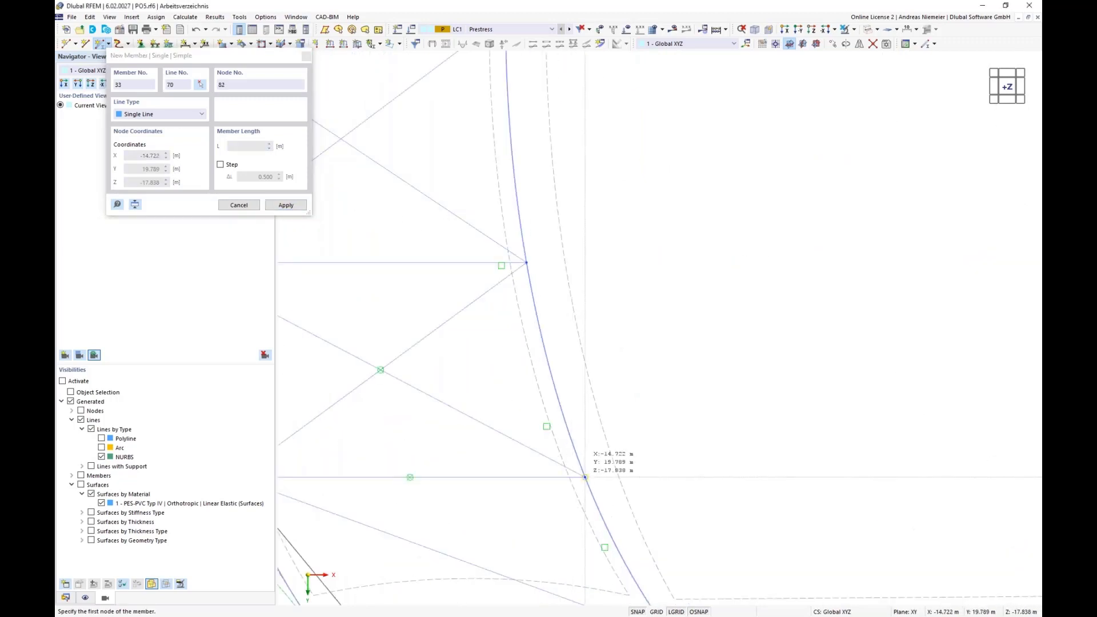
scroll(586, 471, down, 3)
scroll(657, 474, up, 5)
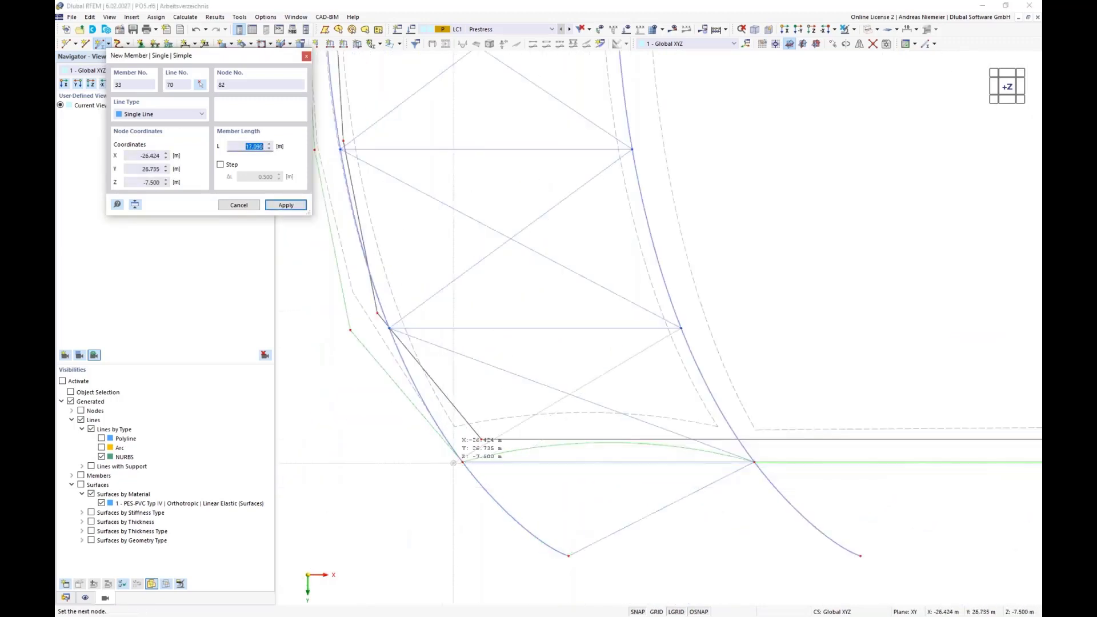
click(461, 462)
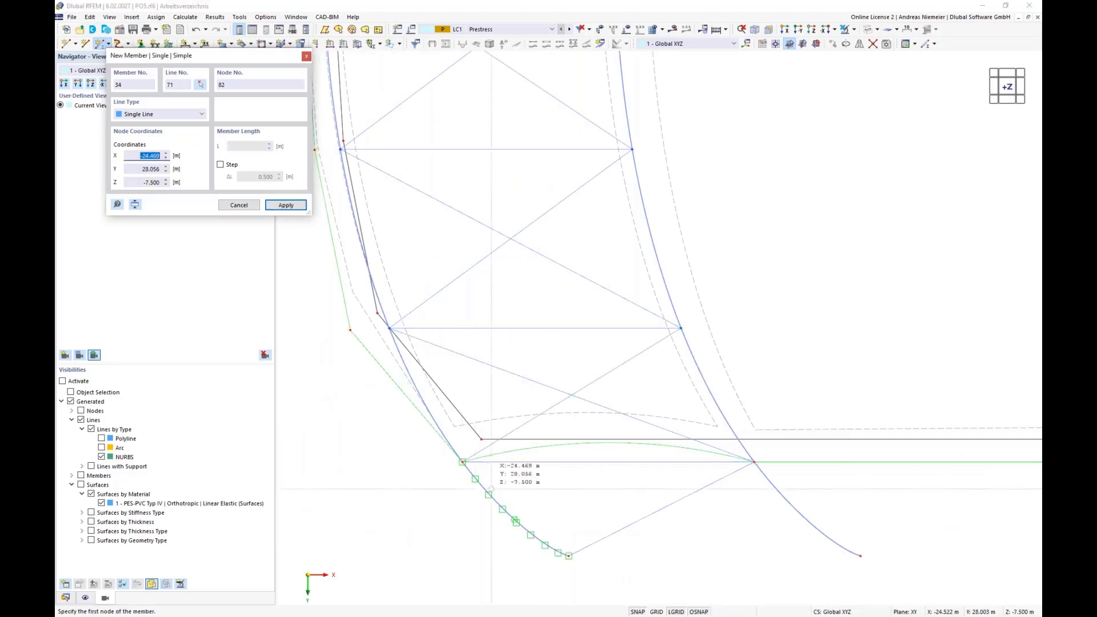
click(462, 462)
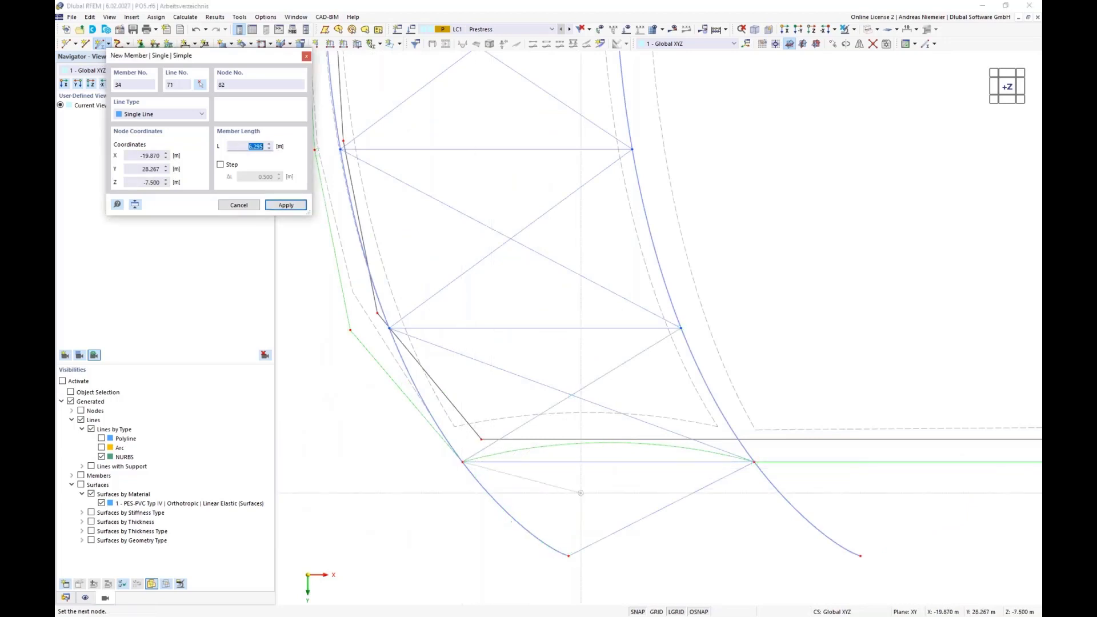
click(860, 554)
- Draw zigzag tension diagonals between the positive-X arches on the positive-Y side, from the inner arch's foot up to its crown node
scroll(857, 548, down, 3)
scroll(704, 497, up, 4)
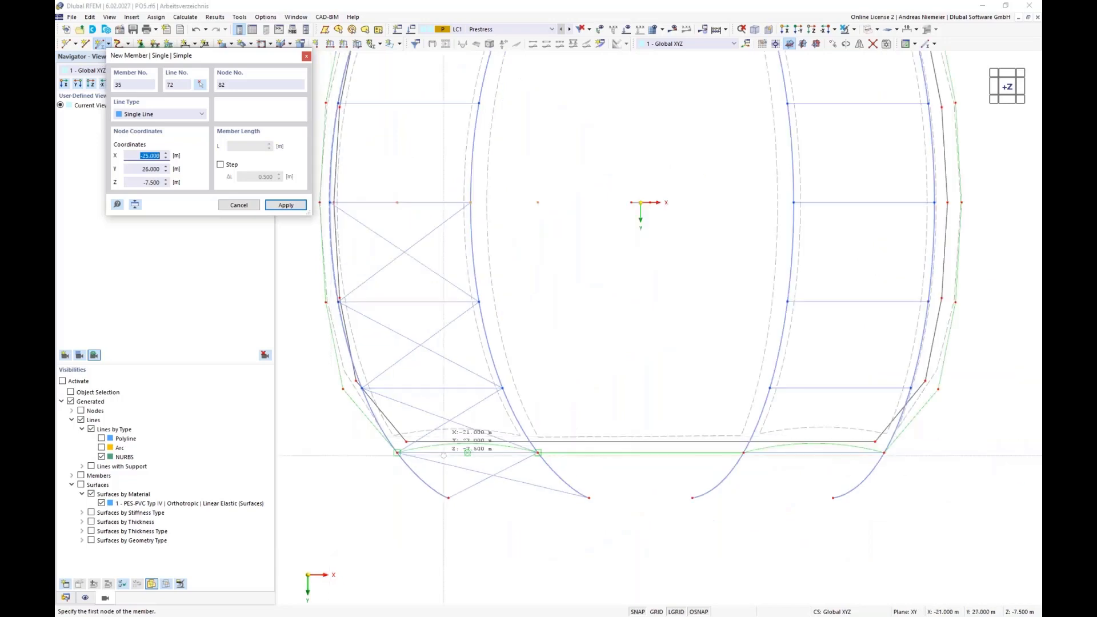
click(681, 501)
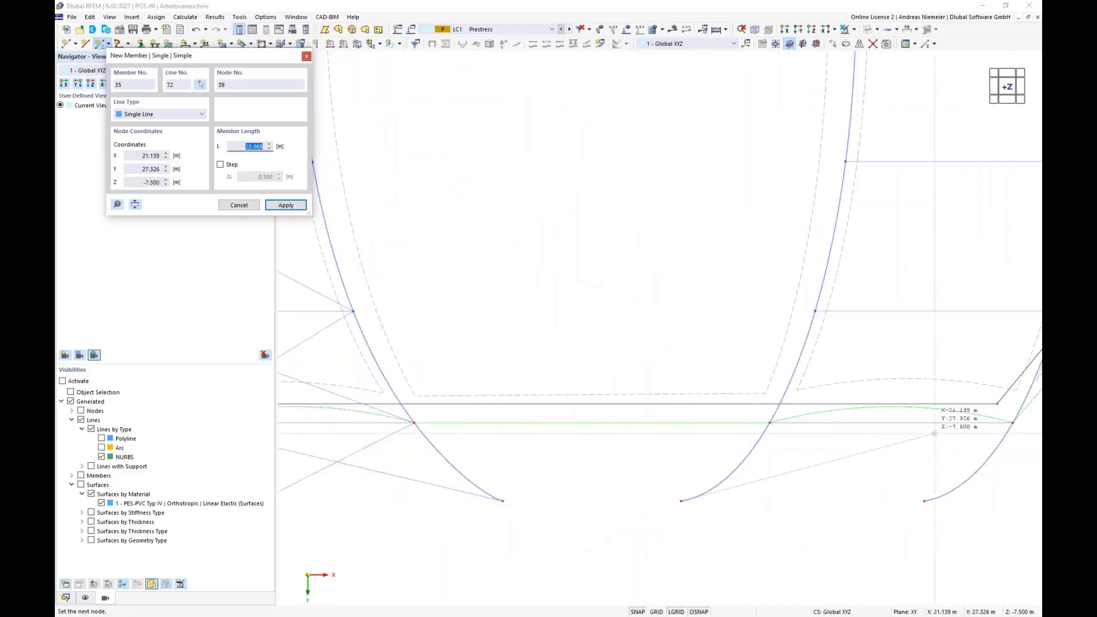
click(1012, 423)
click(815, 310)
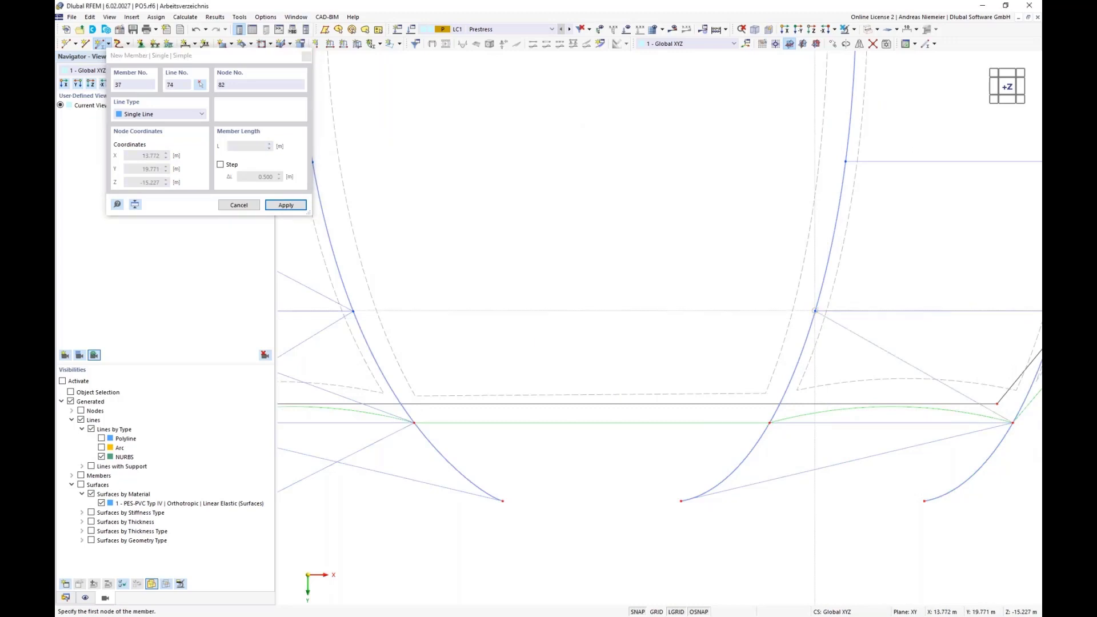
scroll(552, 370, down, 3)
scroll(840, 282, up, 3)
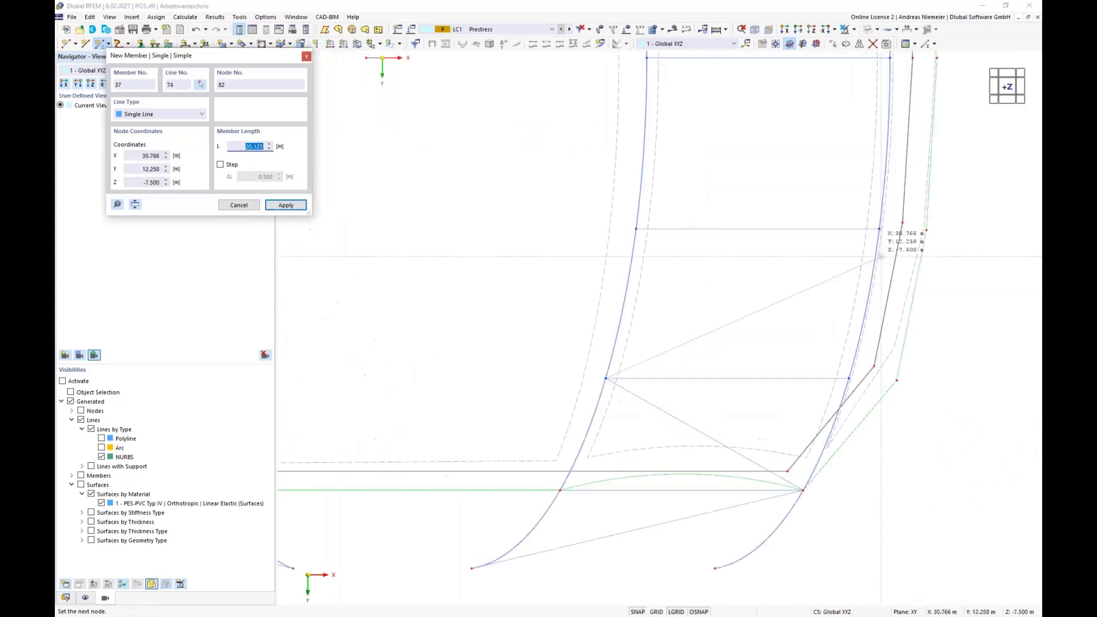
click(879, 228)
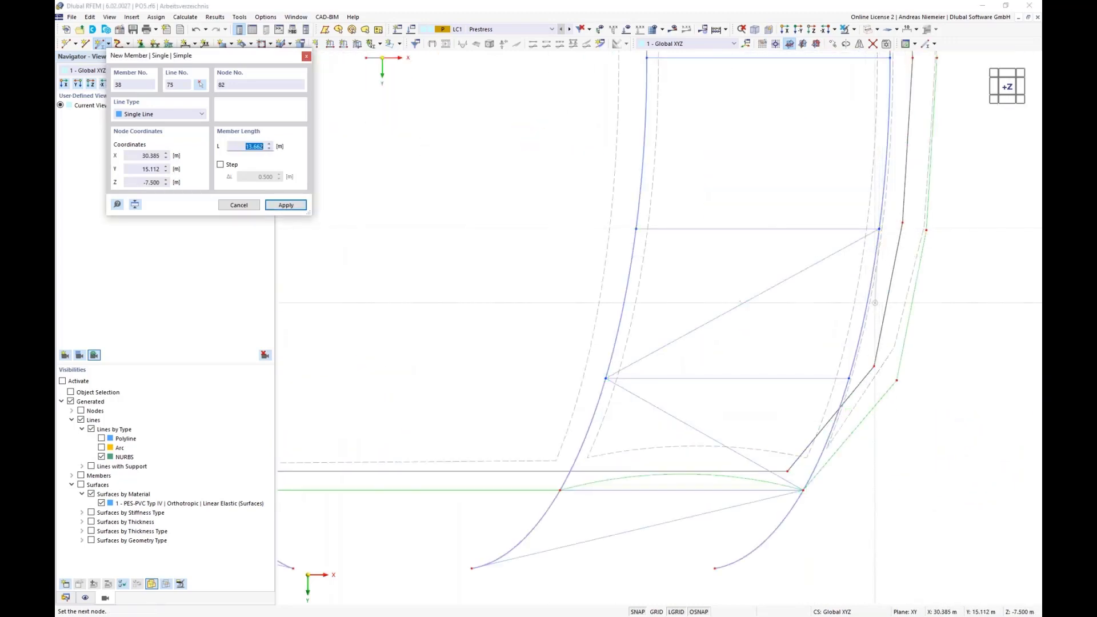
scroll(735, 178, down, 2)
click(735, 178)
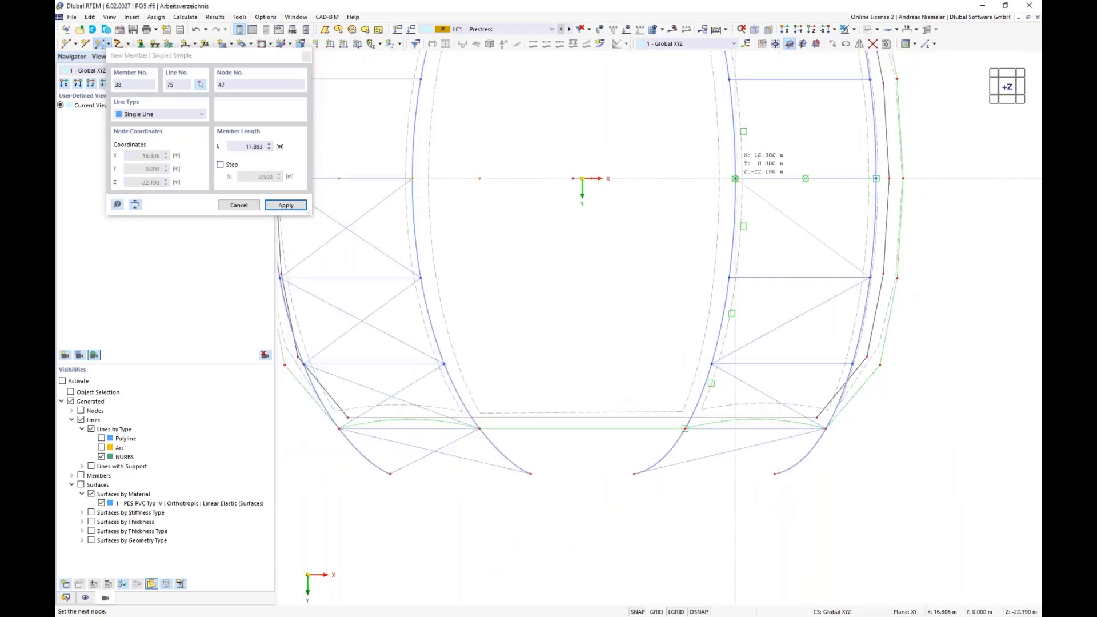
- Complete the crossed bracing between the positive-X arches with opposing tension diagonals from the outer arch's crown node down to its foot
click(735, 178)
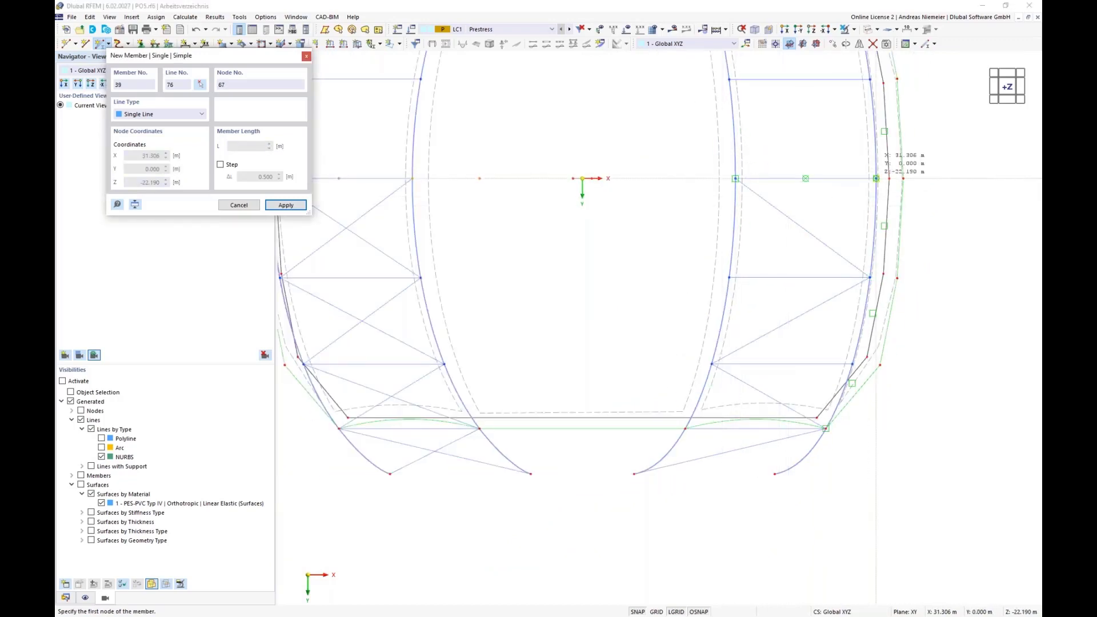
click(723, 281)
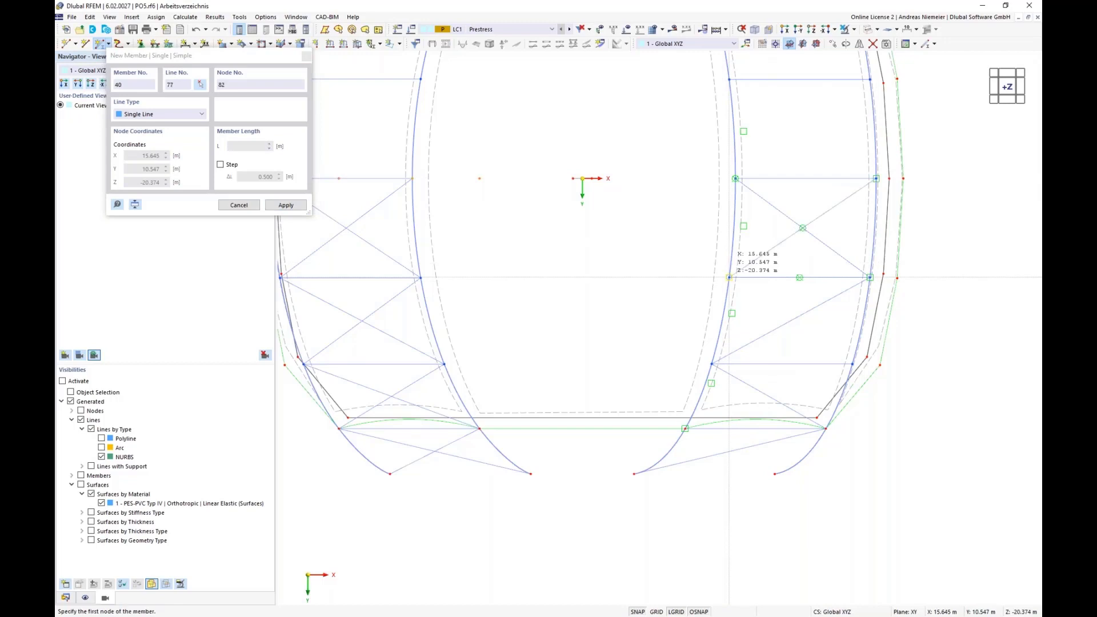
click(891, 366)
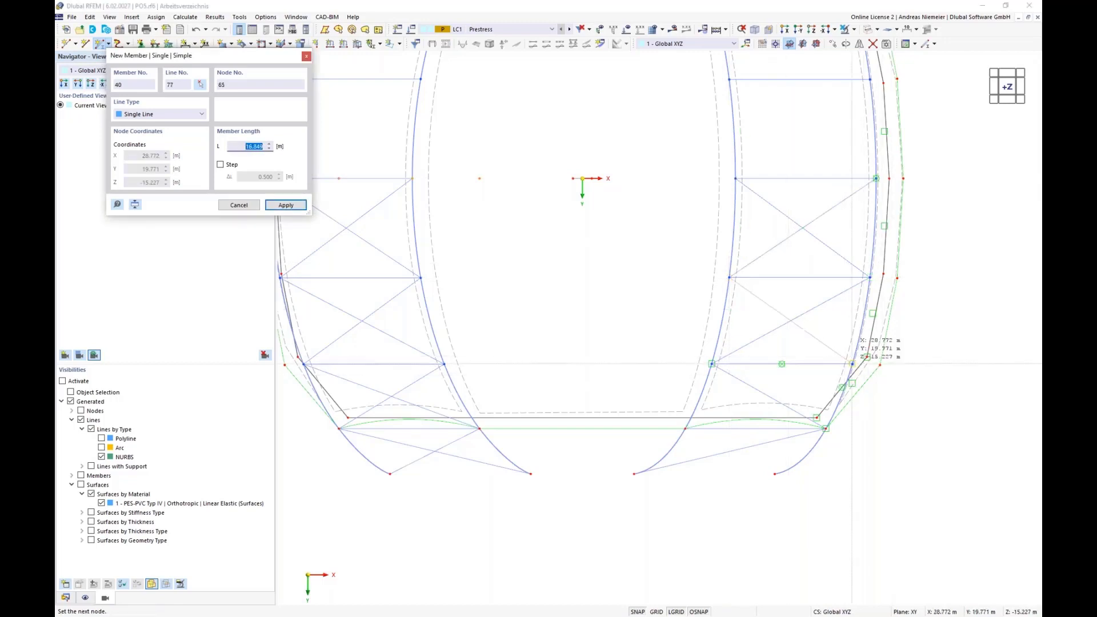
click(852, 363)
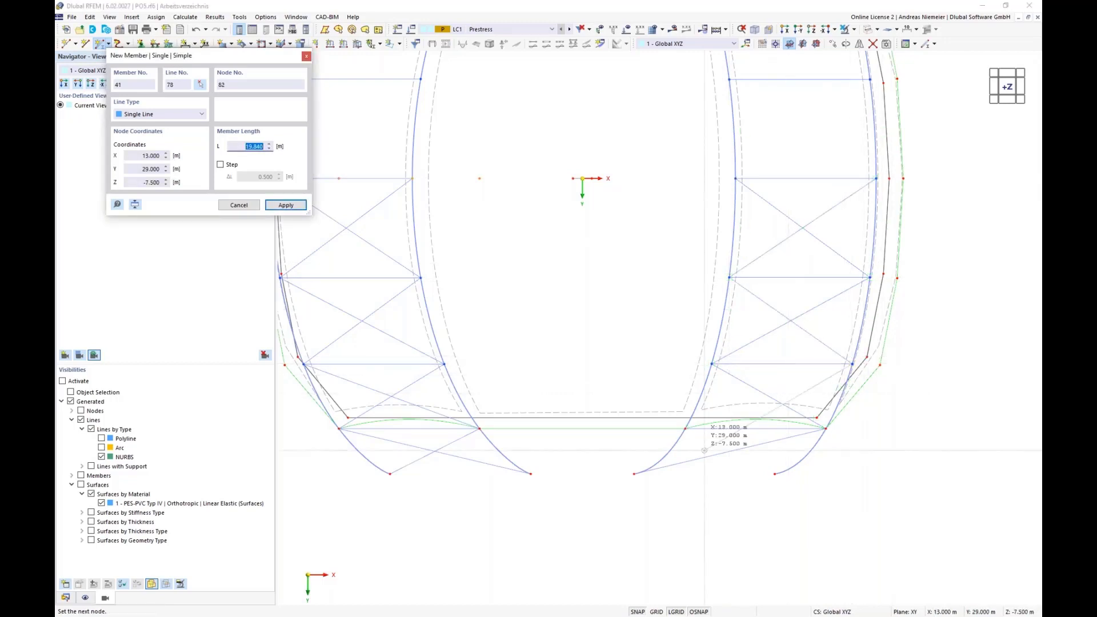
click(685, 429)
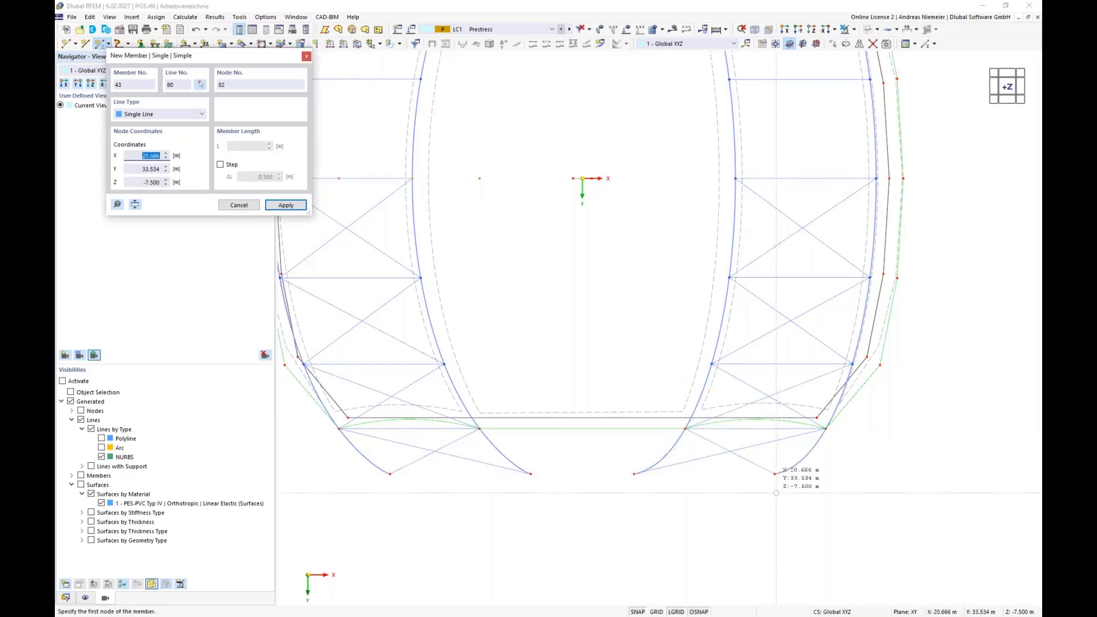
key(Escape)
- Show the model in a tilted 3D view and select the R 28 tension members through the section table
scroll(678, 492, down, 3)
ctrl+middle_drag(698, 522, 489, 389)
scroll(489, 389, up, 1)
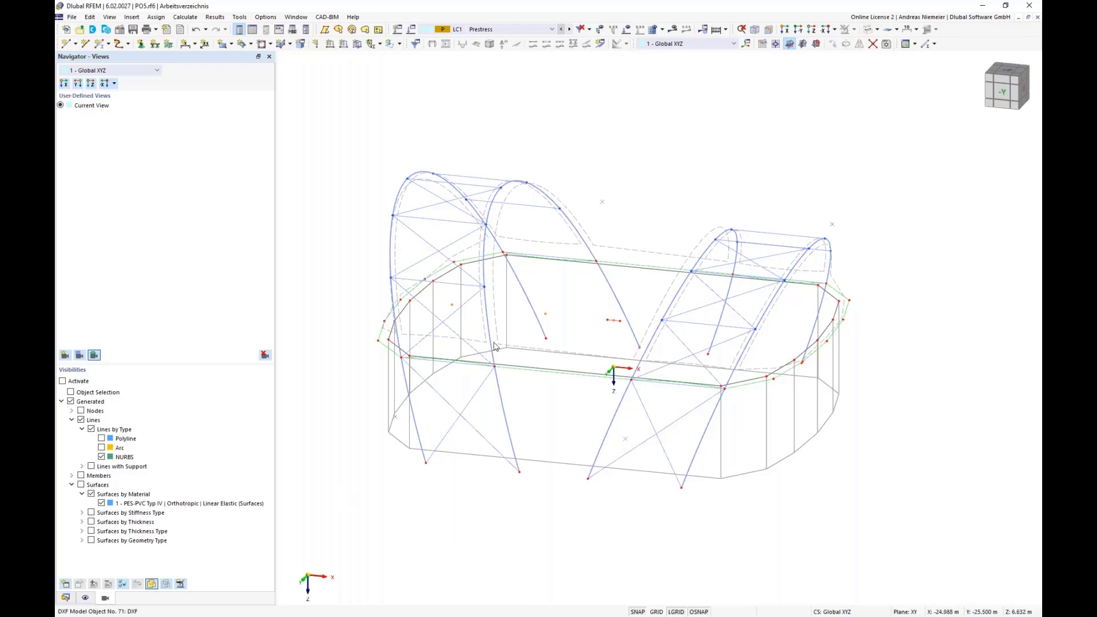
click(252, 29)
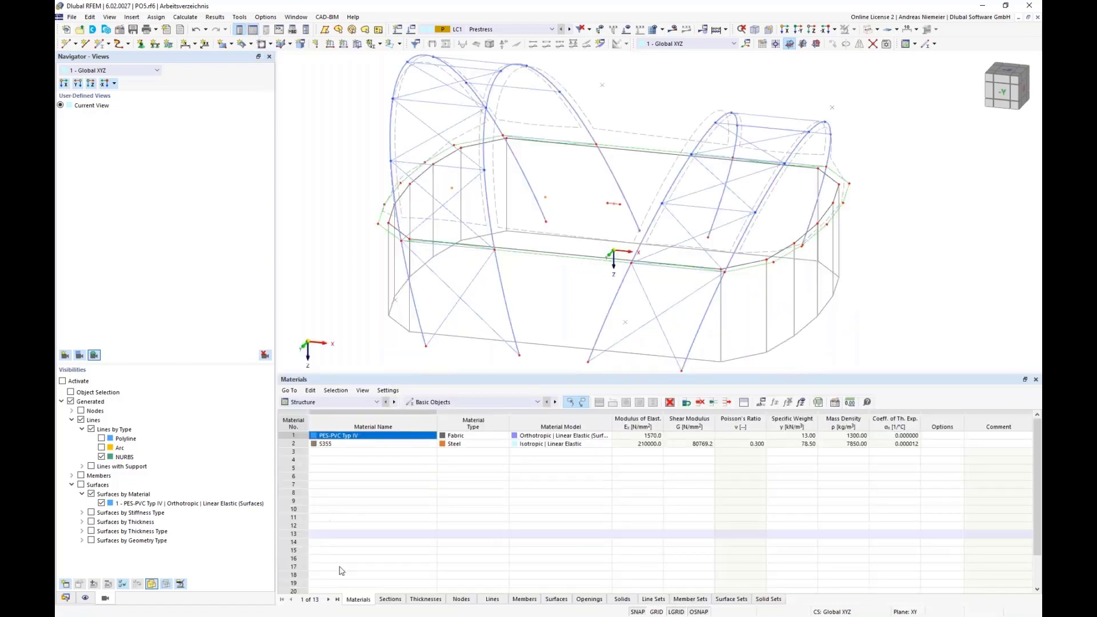
click(391, 600)
click(355, 510)
click(333, 452)
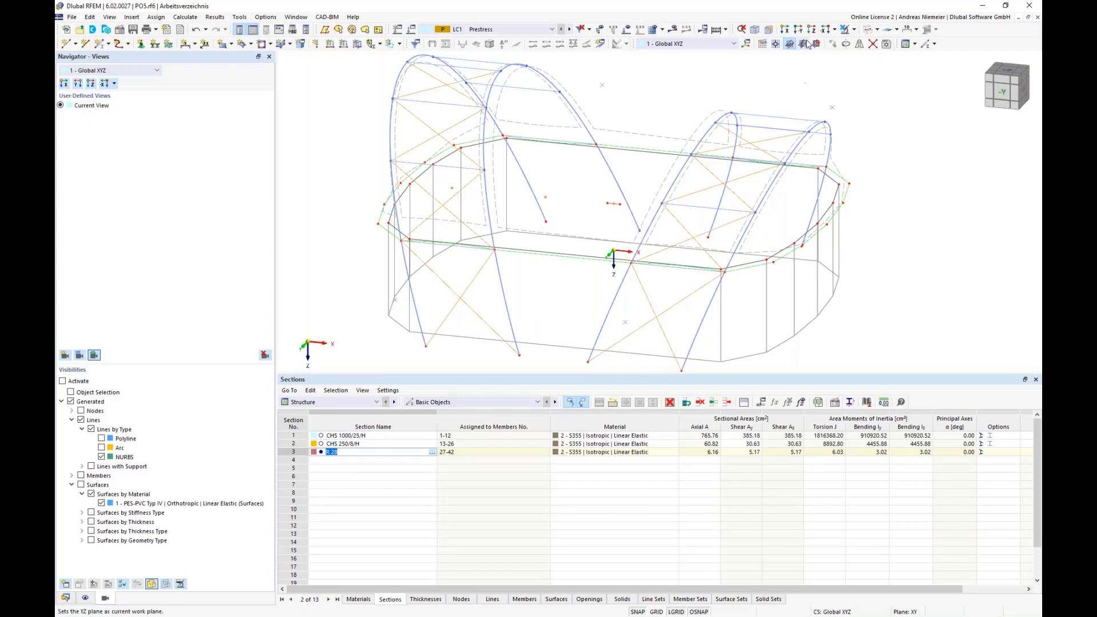
- Mirror a copy of the selected R 28 tension members about the XZ plane through the global origin
click(859, 44)
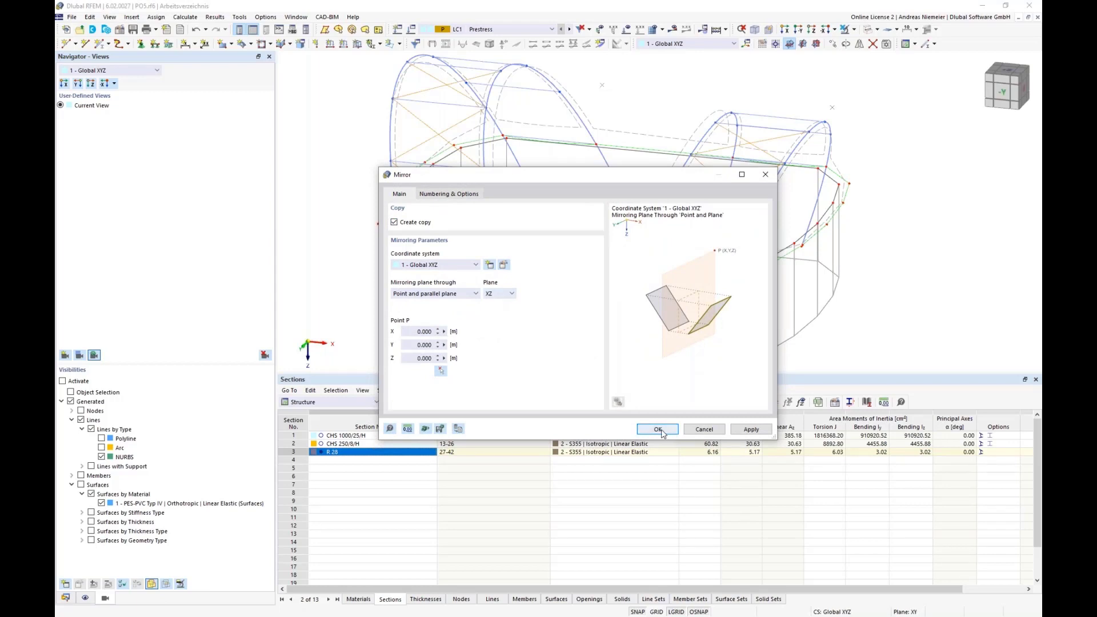
key(Return)
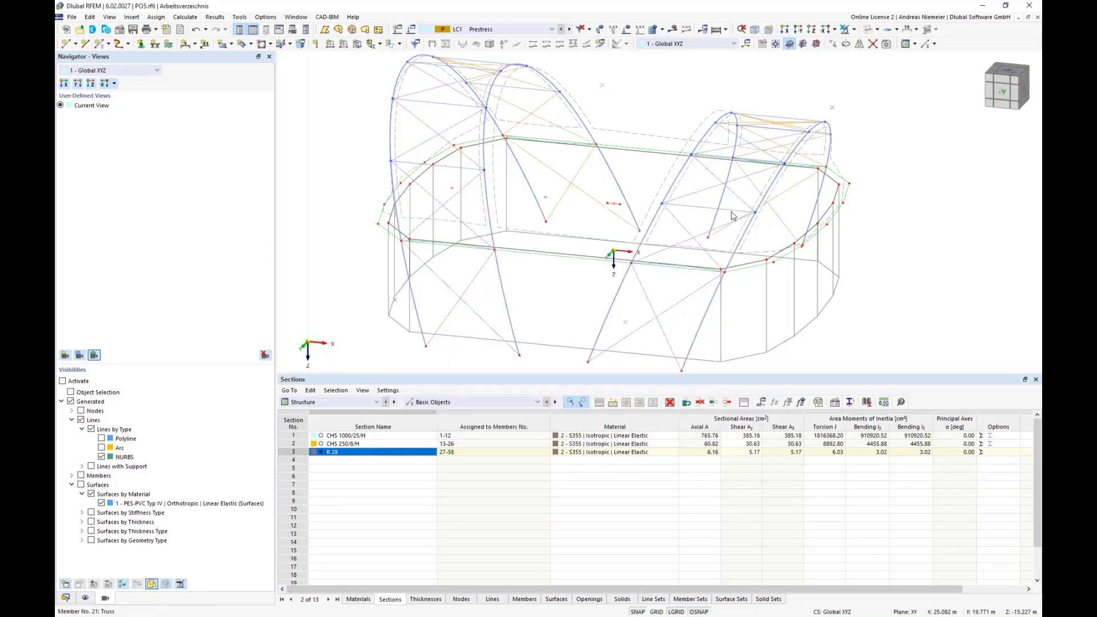
click(252, 30)
- Assign the existing hinged nodal support to all the arch foot nodes at the base of the structure
ctrl+middle_drag(339, 224, 371, 198)
scroll(372, 198, down, 2)
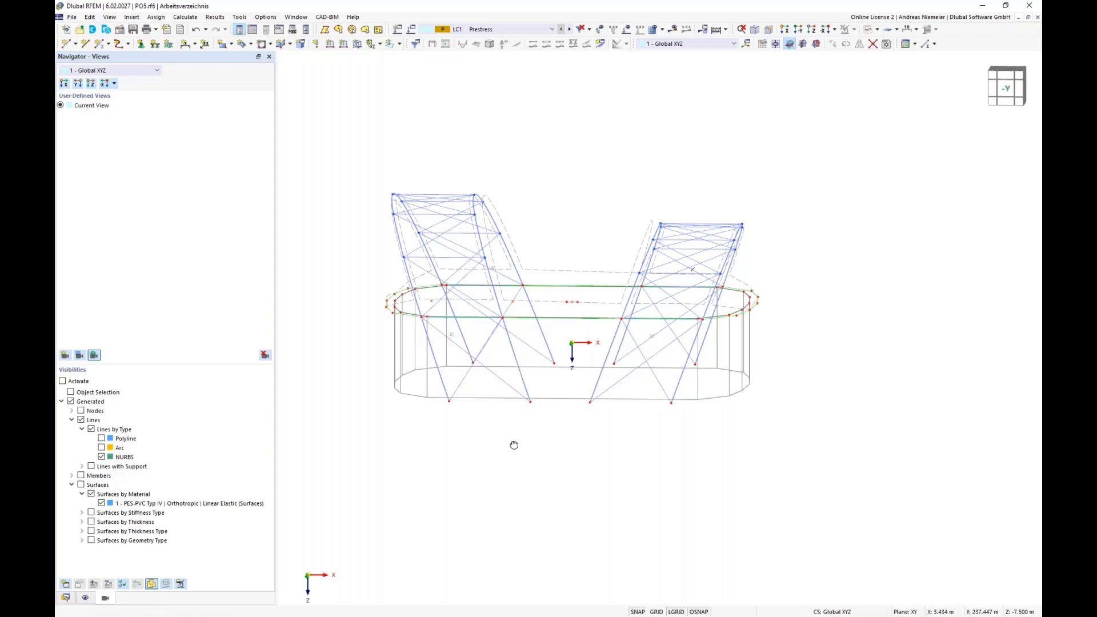
ctrl+middle_drag(513, 445, 514, 434)
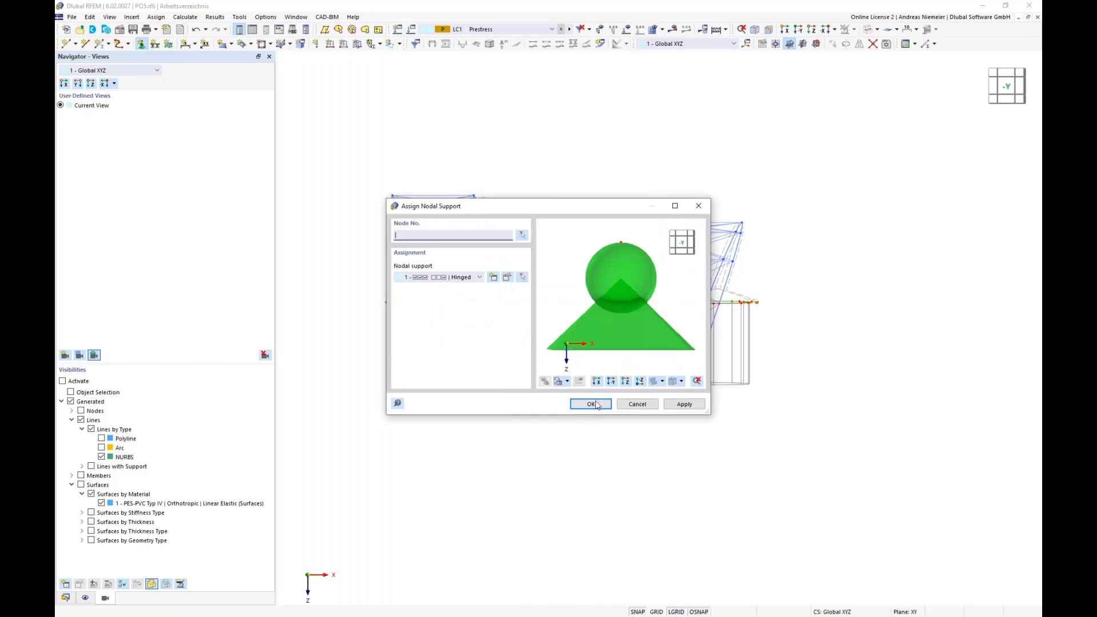
click(590, 404)
scroll(449, 378, up, 5)
drag(453, 370, 892, 423)
key(Escape)
scroll(724, 438, down, 2)
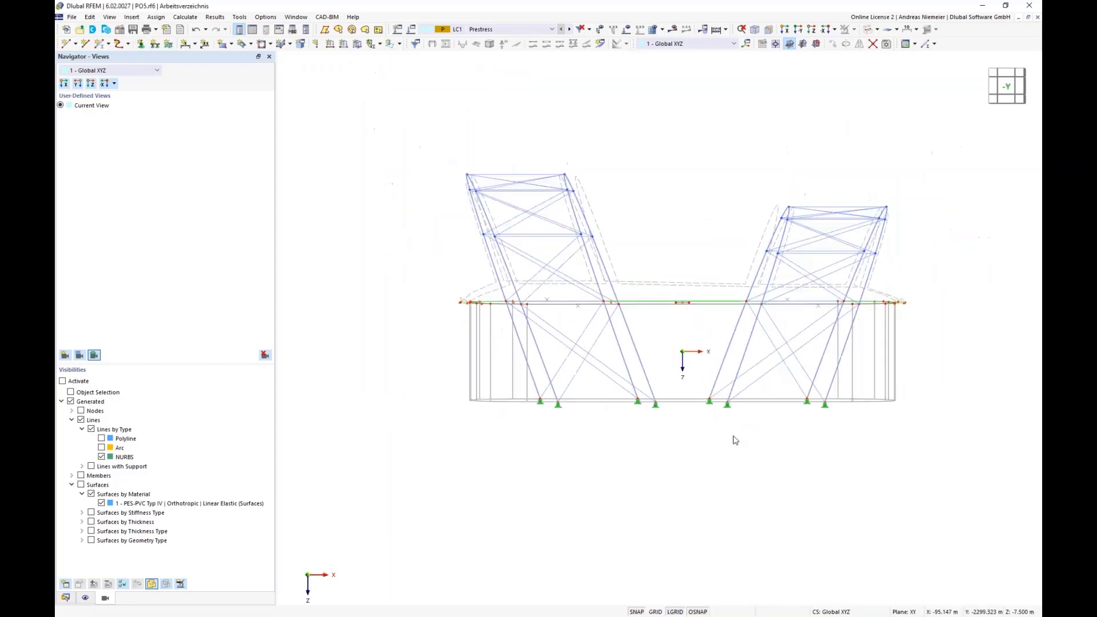
- Calculate load case LC1 Prestress for the braced and supported model and show its results
ctrl+middle_drag(750, 439, 719, 479)
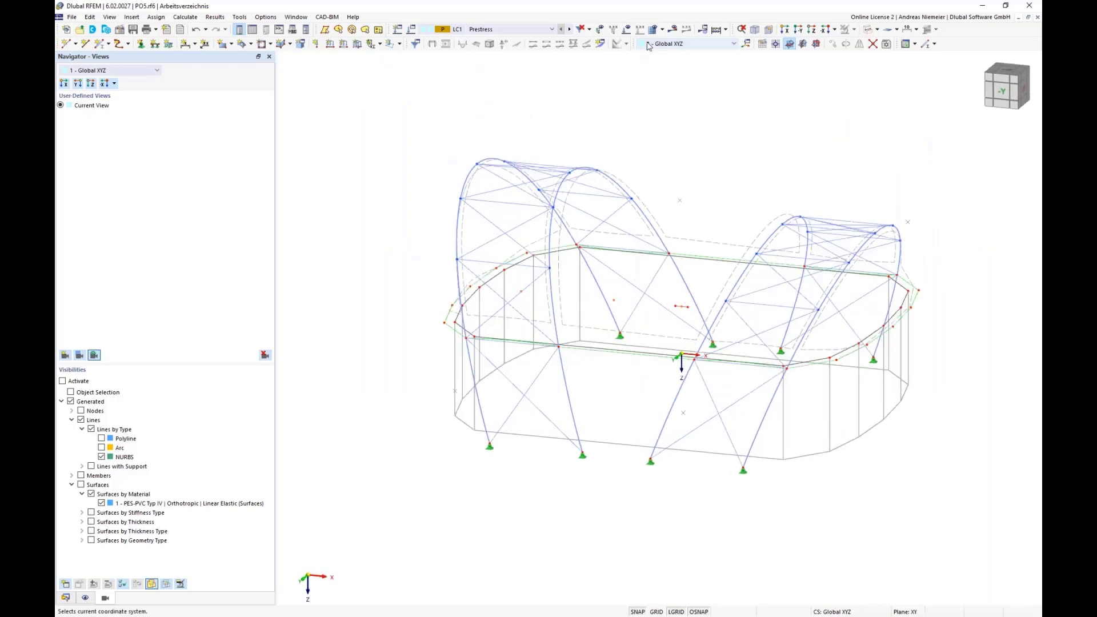
click(672, 30)
click(592, 358)
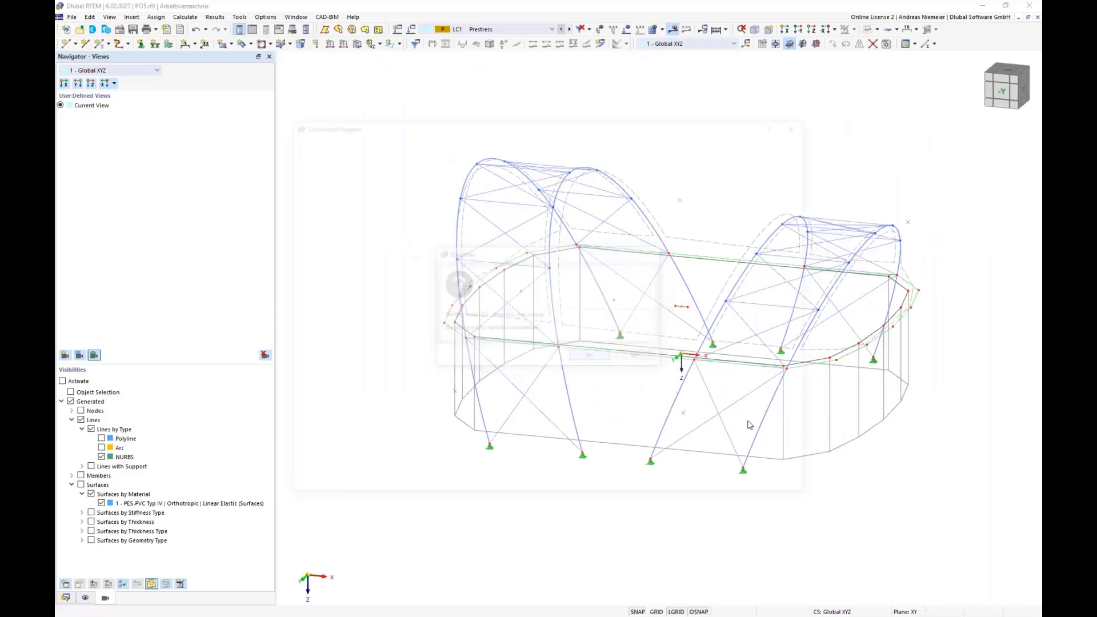
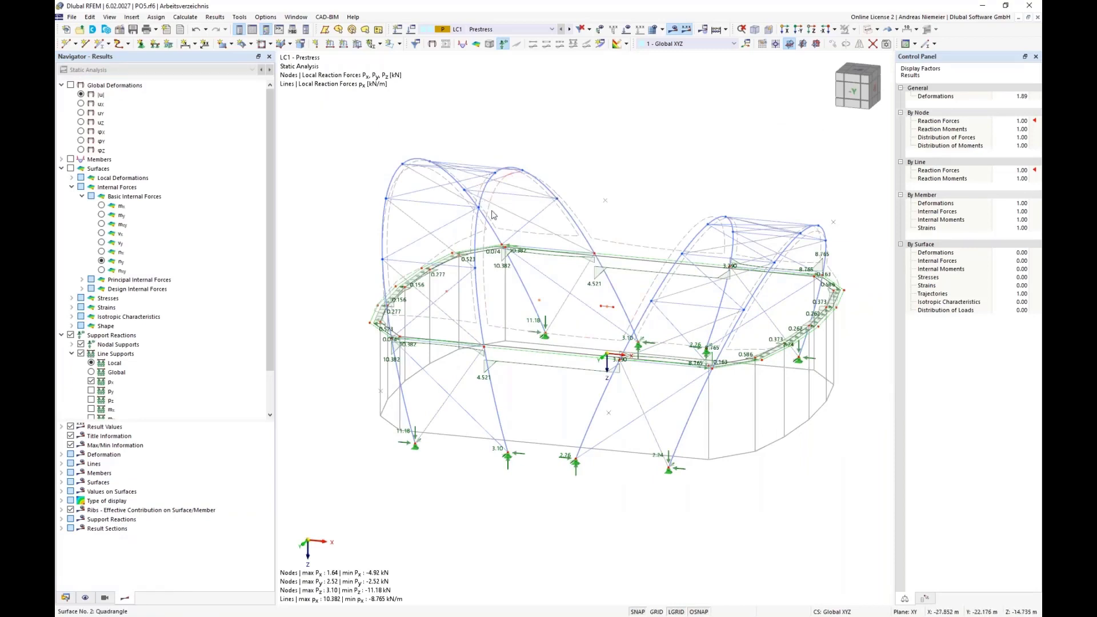
- Display the calculated model in solid mode and examine the form-found membrane and arches from the front
middle_drag(535, 536, 556, 519)
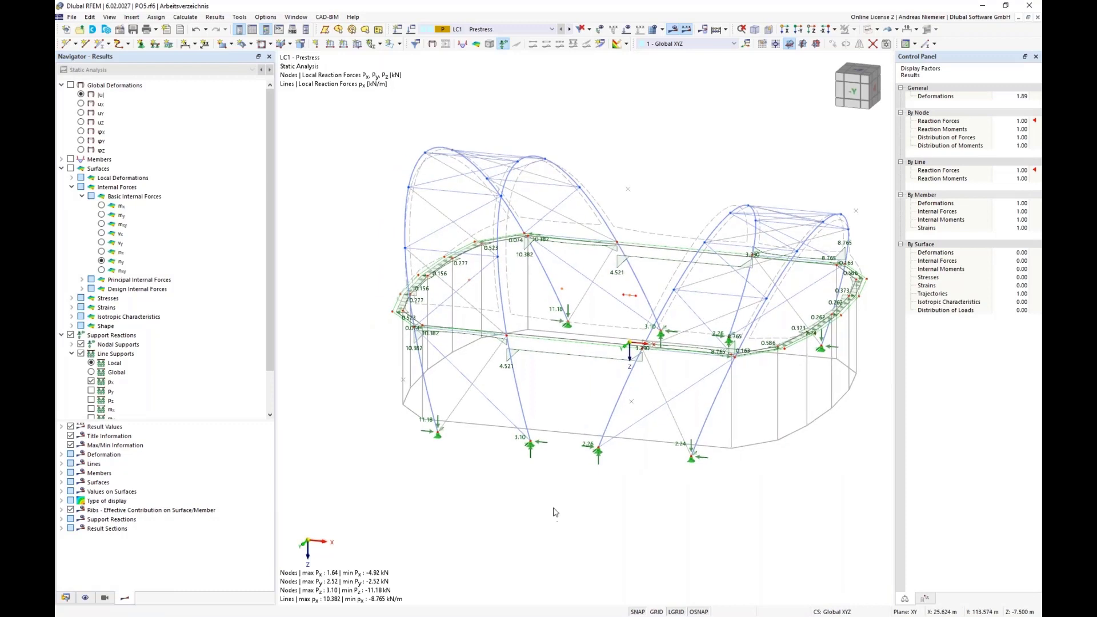
scroll(547, 517, down, 1)
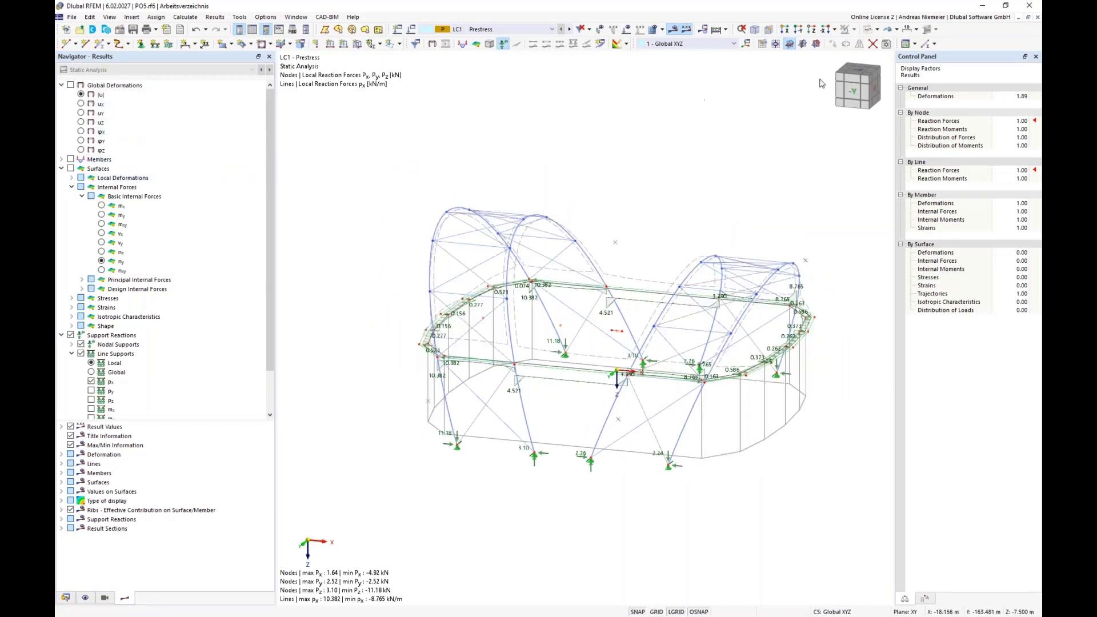
click(878, 31)
click(873, 54)
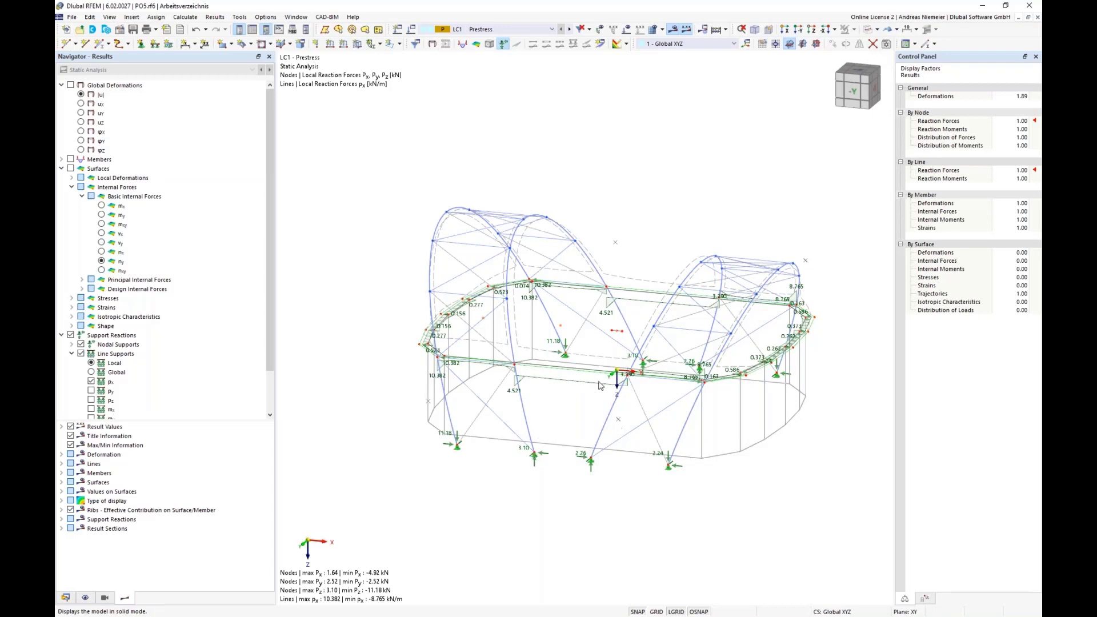
middle_drag(561, 479, 568, 447)
scroll(532, 266, up, 3)
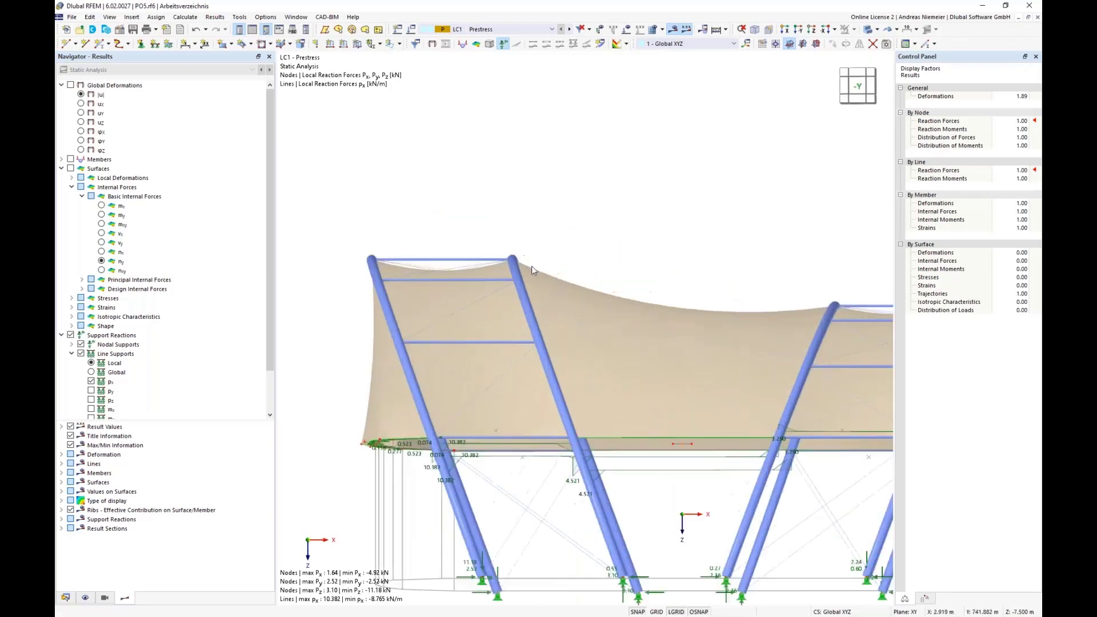
scroll(517, 264, down, 1)
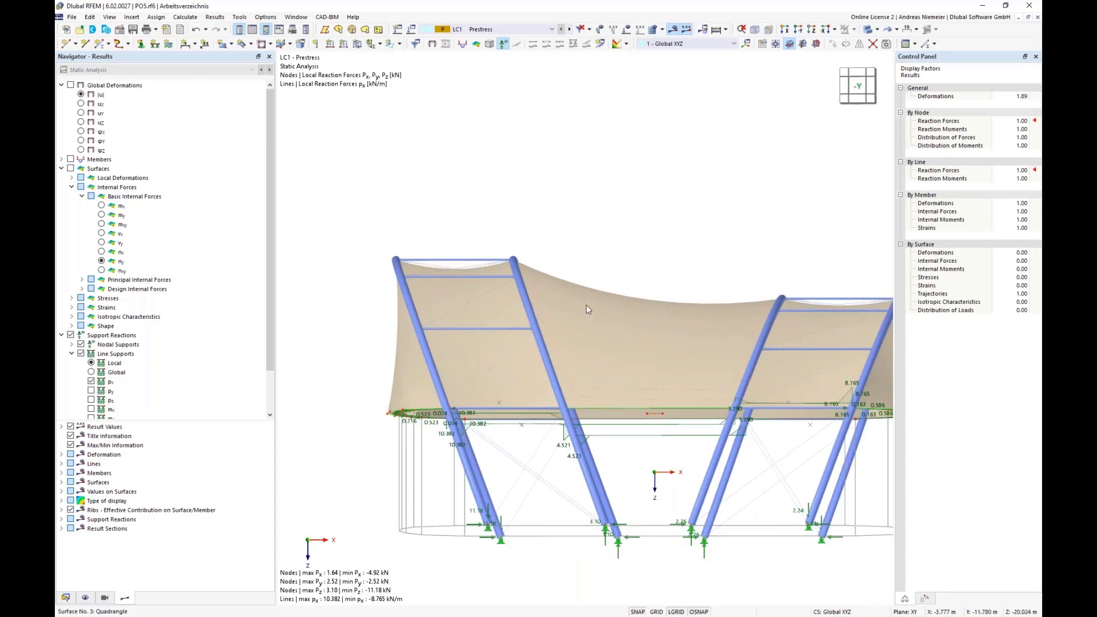
- View the membrane's axial forces, switch the surface results off, and examine the axial forces N of the members instead
click(71, 169)
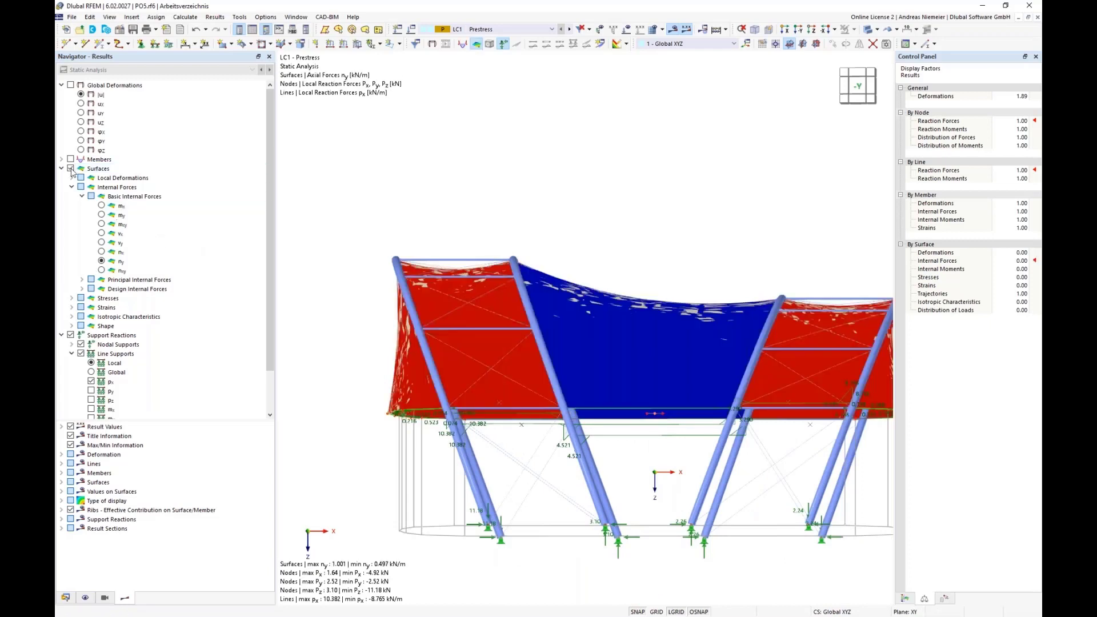
click(71, 168)
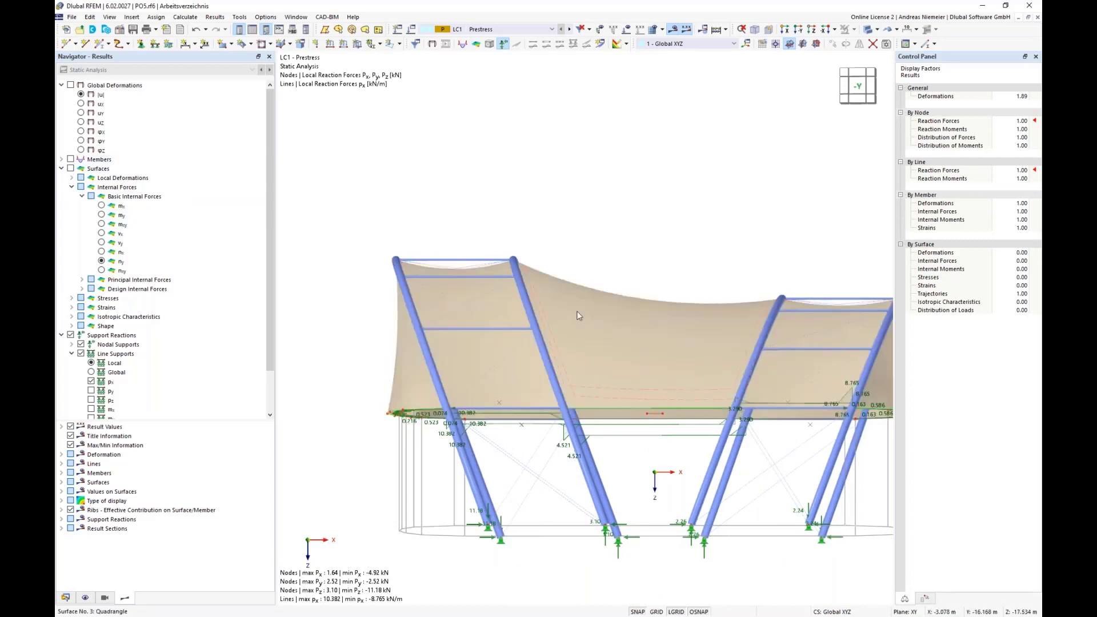
click(70, 160)
click(62, 159)
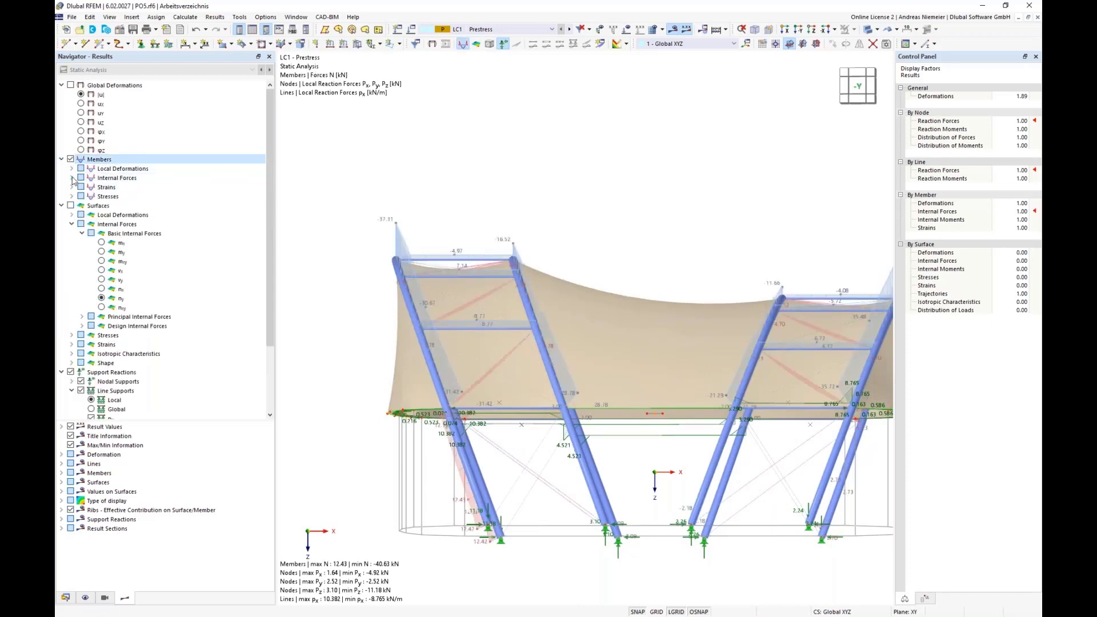
click(72, 178)
click(110, 187)
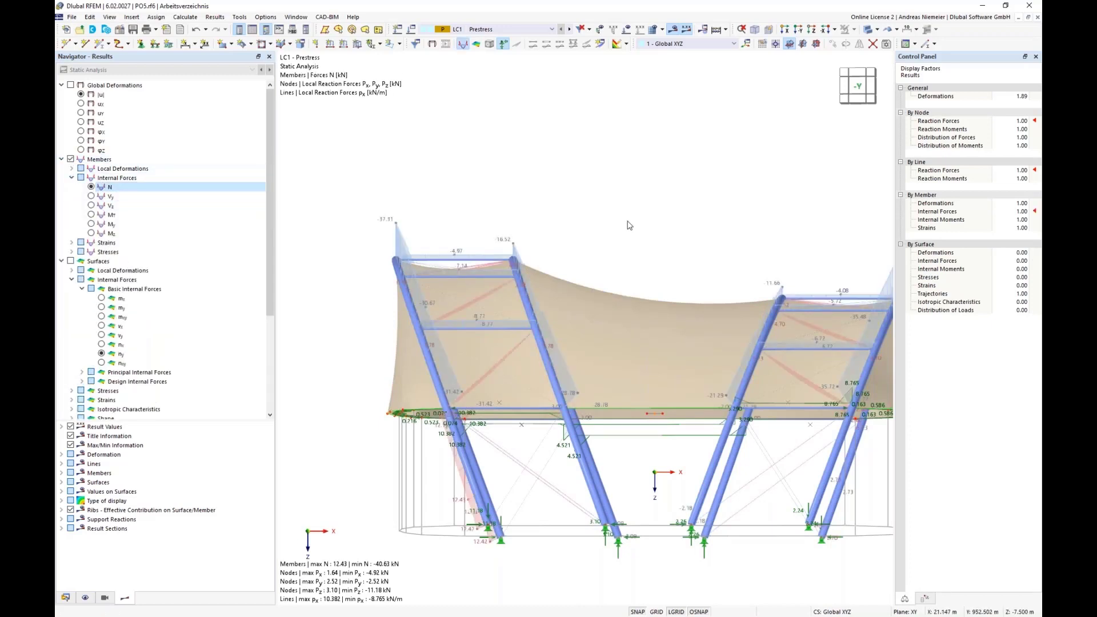
middle_drag(606, 233, 371, 260)
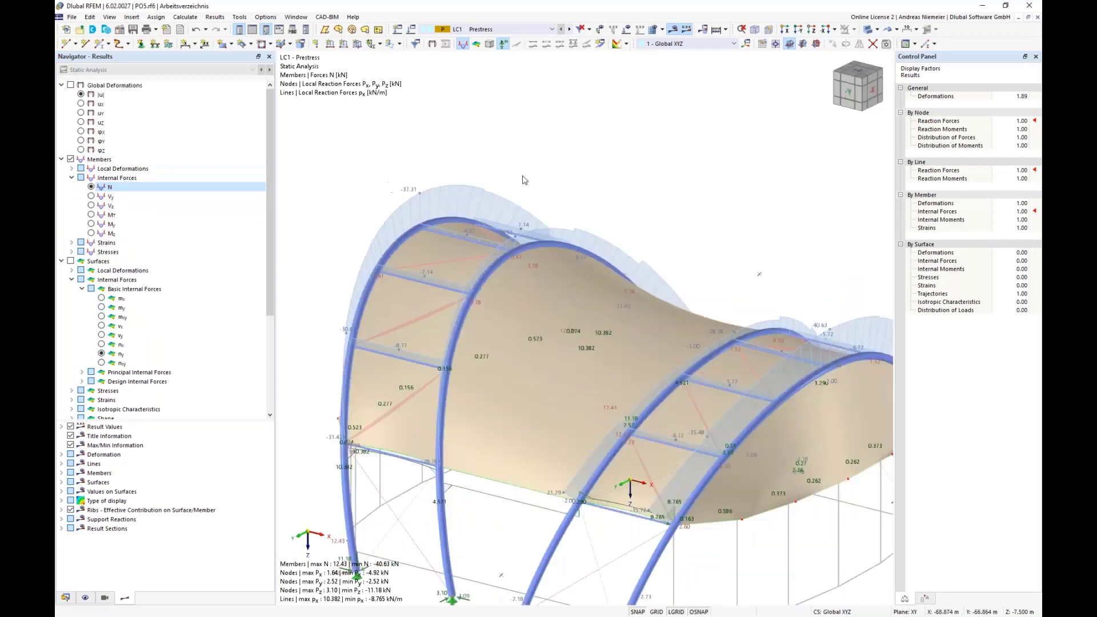
scroll(524, 180, down, 3)
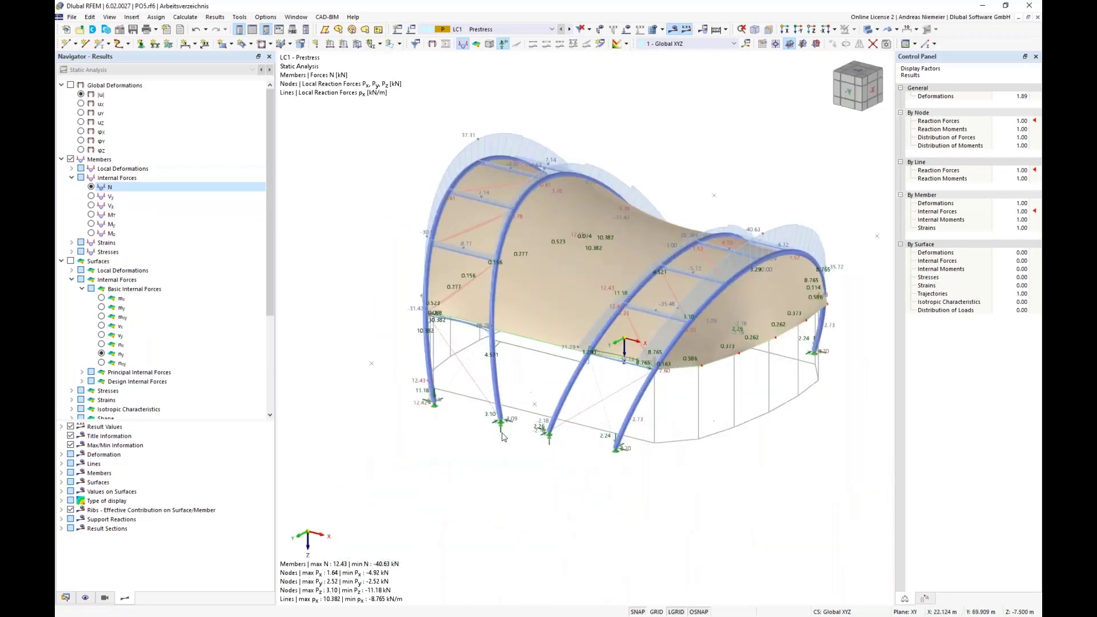
scroll(502, 437, up, 3)
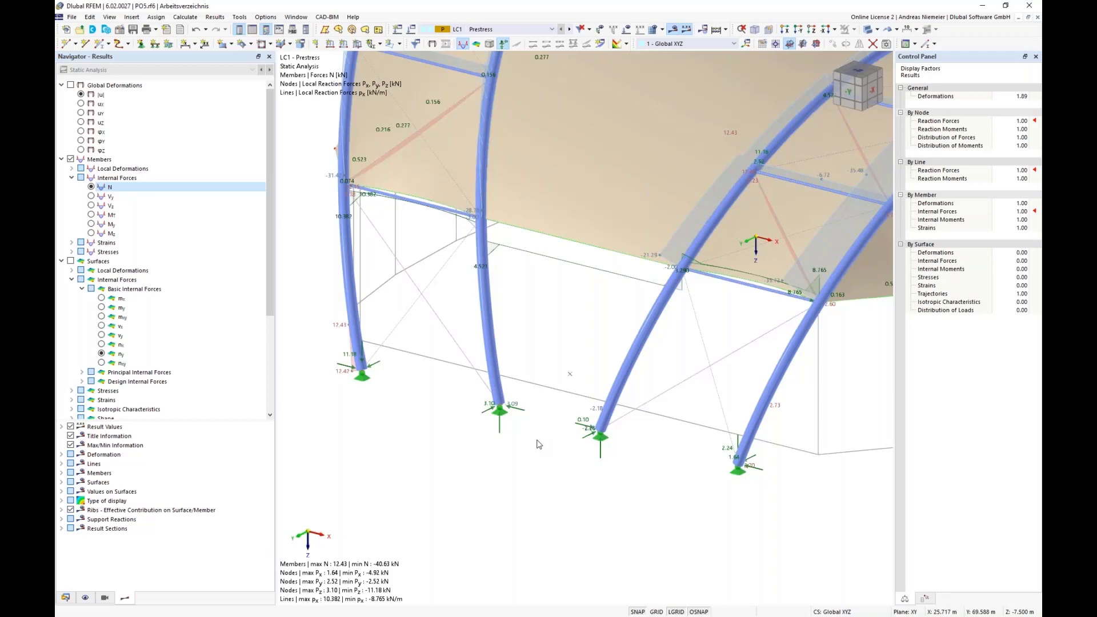
- Isolate the objects at the level of the membrane's lower edge in plan view, without hidden objects in the background
ctrl+middle_drag(506, 501, 534, 460)
scroll(533, 460, down, 3)
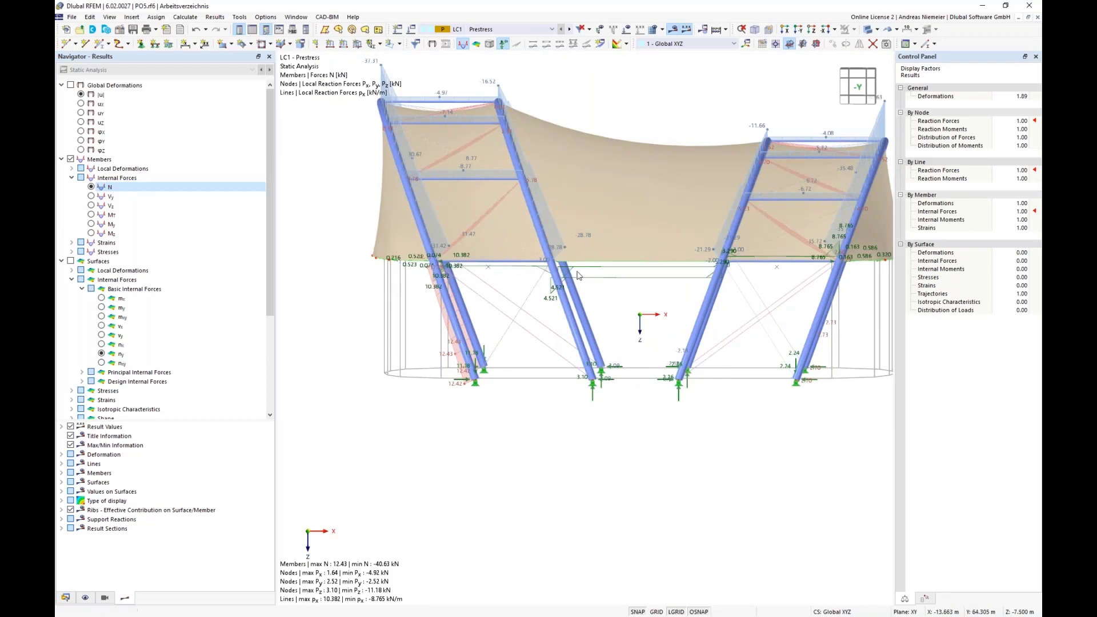
scroll(404, 251, down, 1)
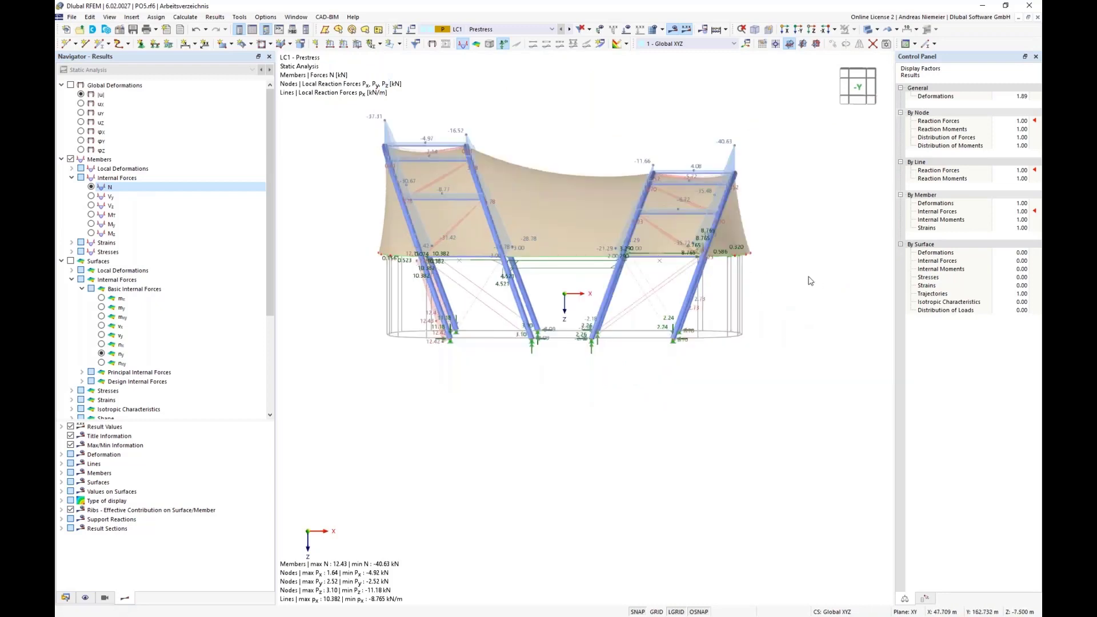
drag(357, 242, 800, 280)
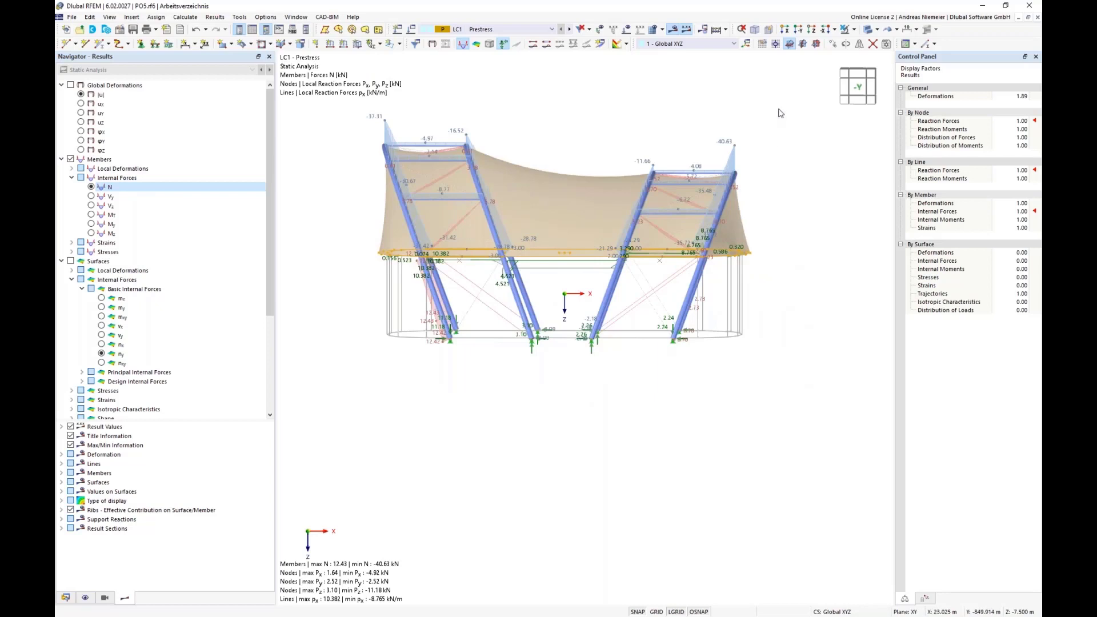
click(854, 30)
click(856, 42)
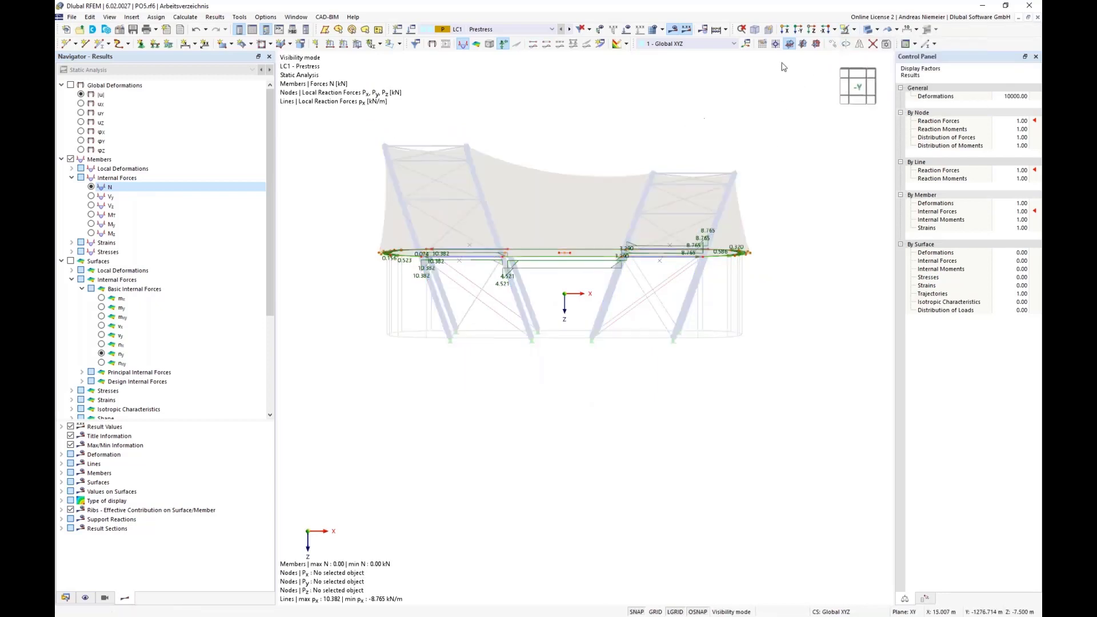
click(811, 30)
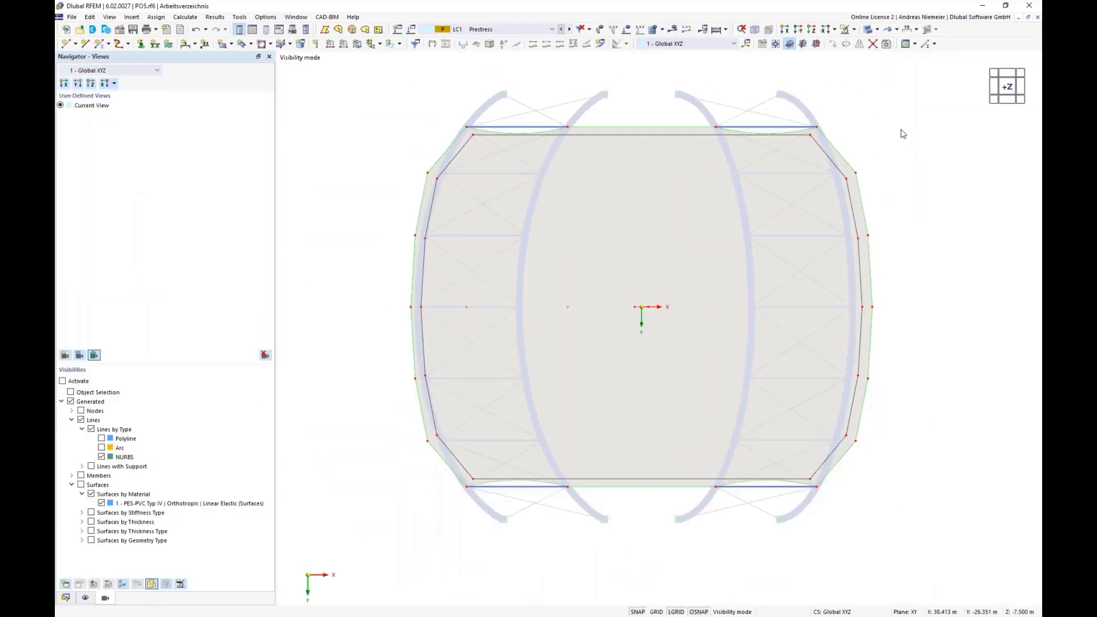
right_click(902, 134)
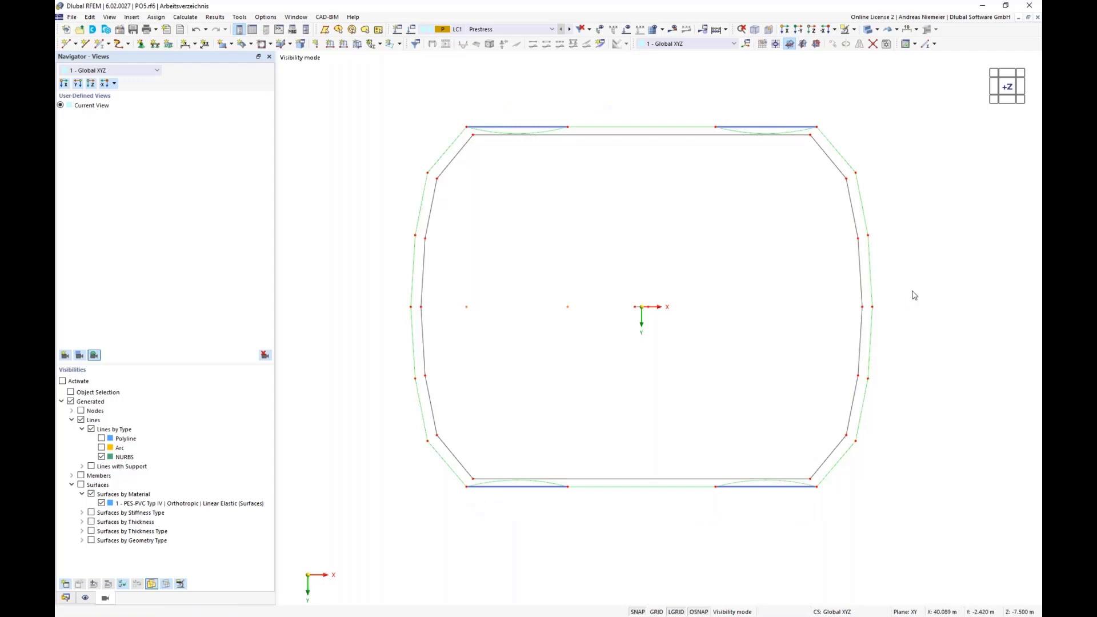
- Limit the visibility to the lines with the hinged line support, excluding the other NURBS lines
scroll(820, 302, down, 1)
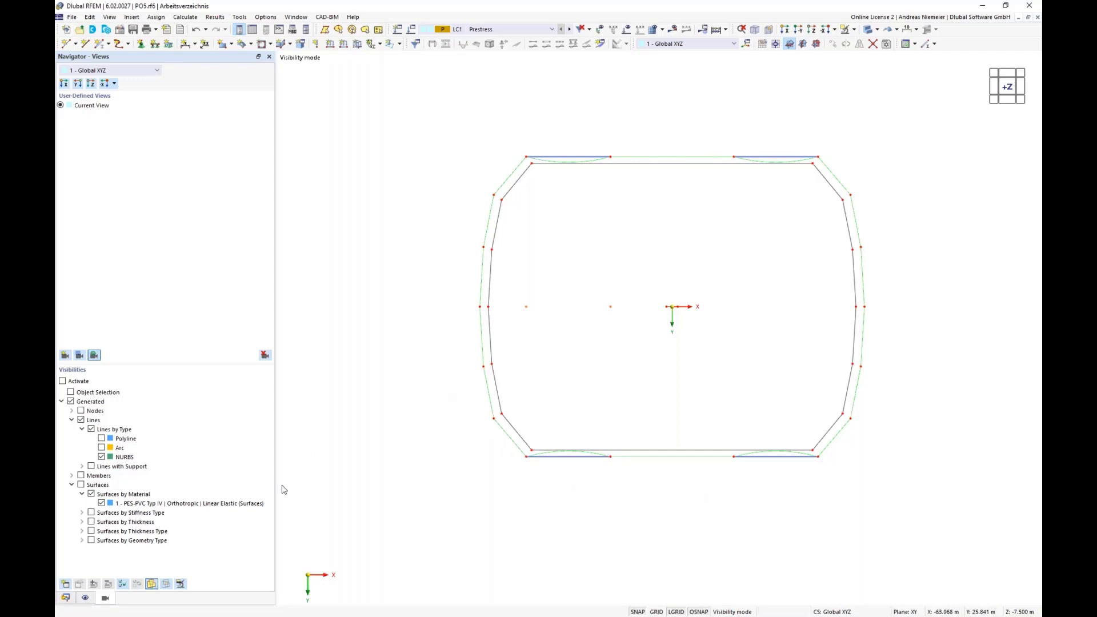
click(98, 459)
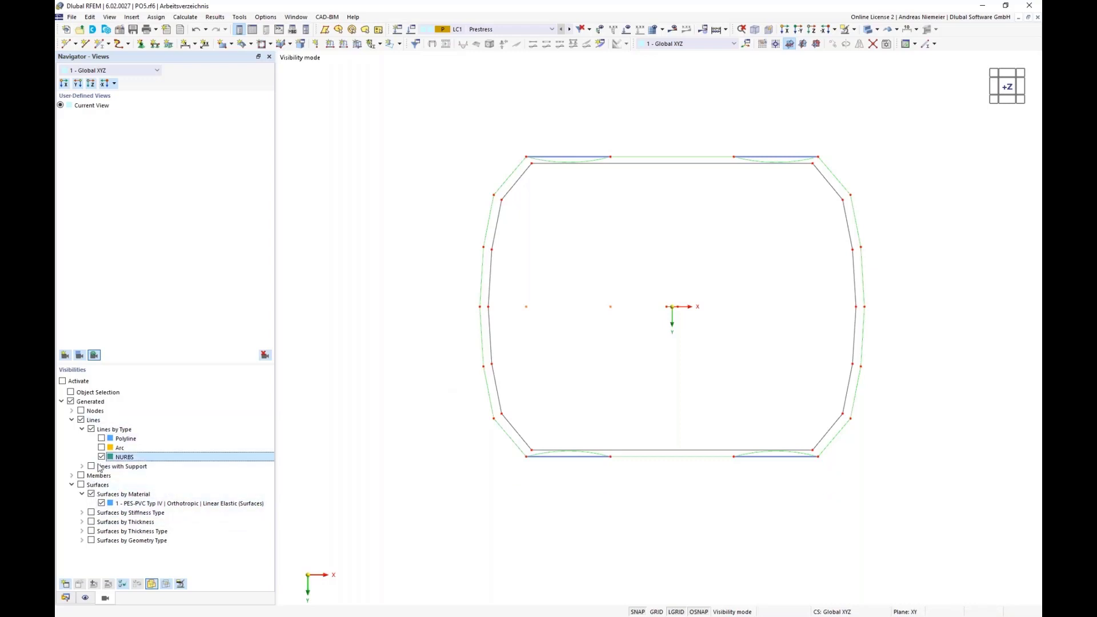
click(82, 466)
click(101, 475)
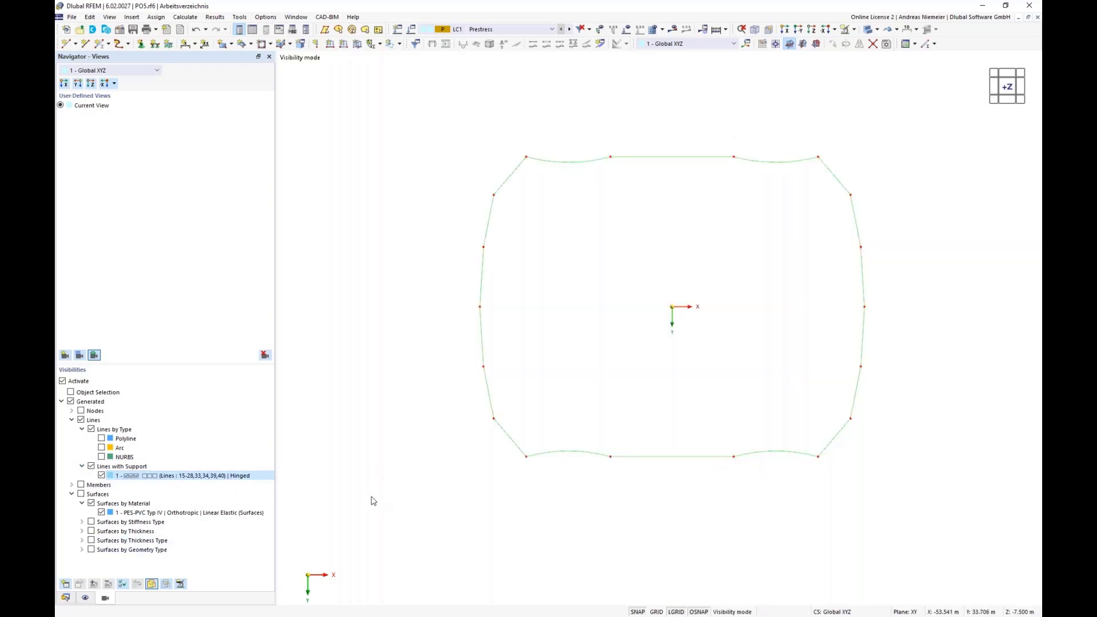
- Edit all 18 edge lines of the membrane together and start a new member of type Cable on them
middle_drag(550, 515, 443, 499)
drag(325, 111, 812, 485)
right_click(678, 443)
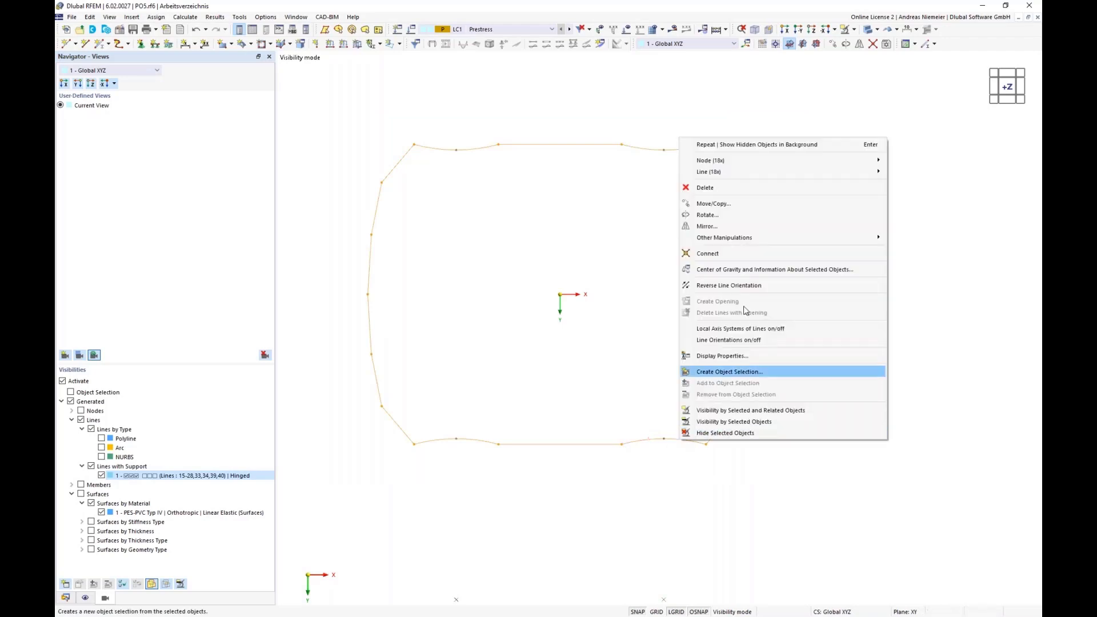
mouse_move(768, 173)
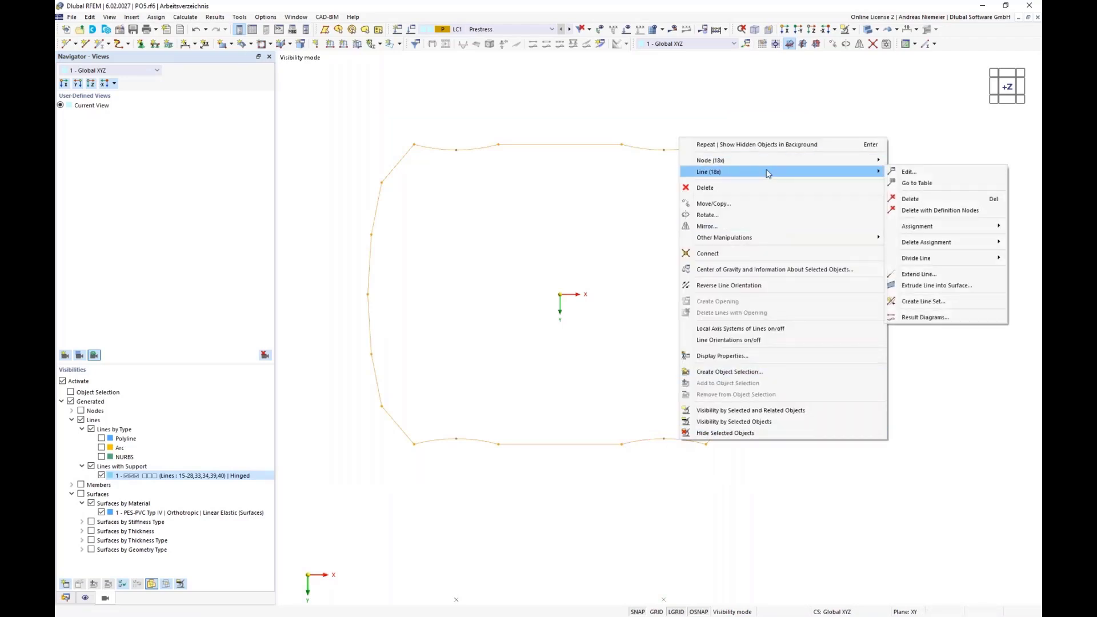
click(908, 171)
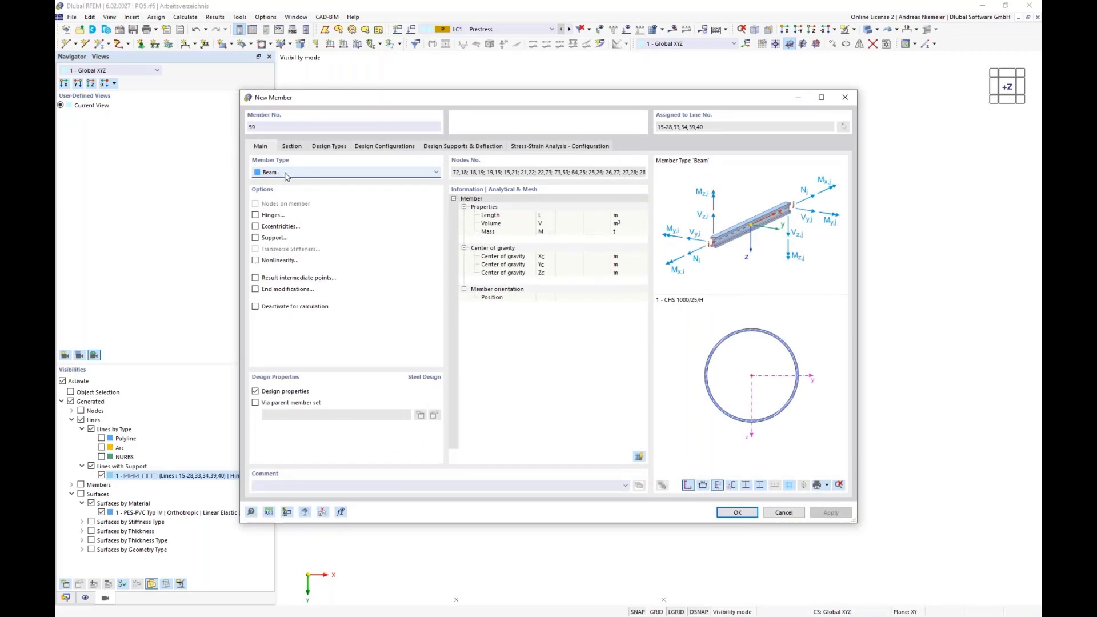
click(285, 177)
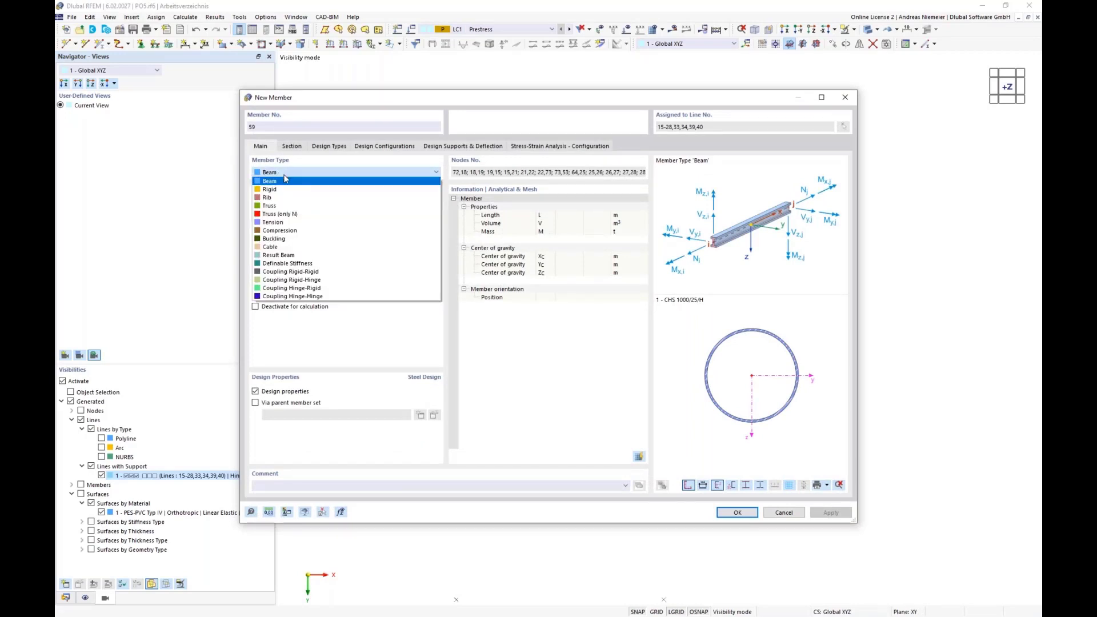
click(280, 258)
- Choose the standardized steel section Cable PE 30 (DIN EN 12385, Pfeifer) from the section library for the new edge members
click(292, 146)
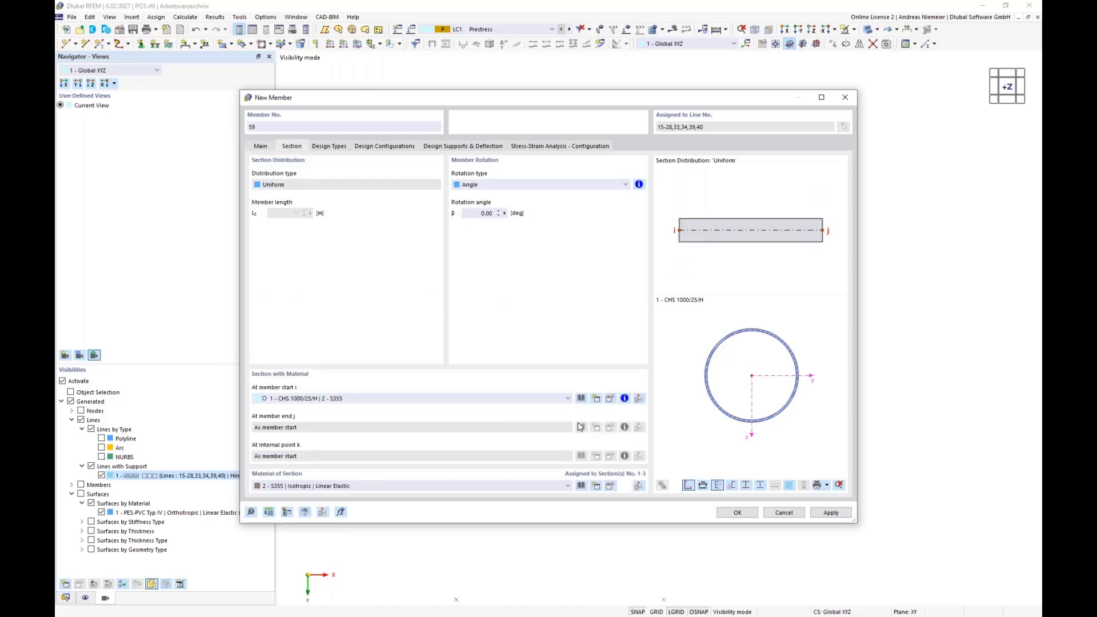
click(580, 399)
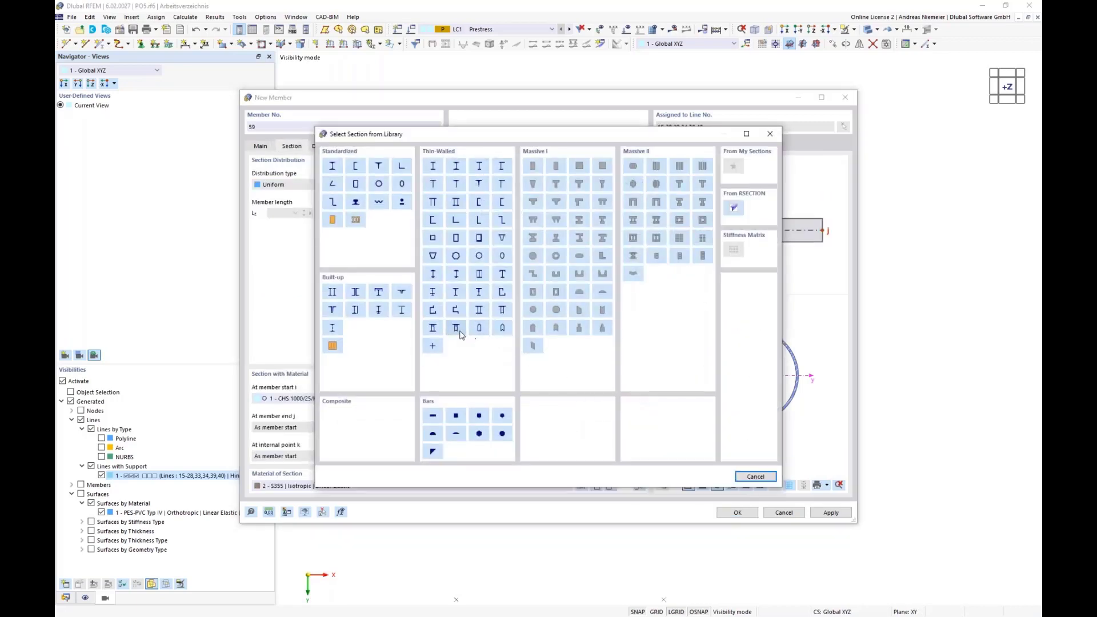
click(401, 201)
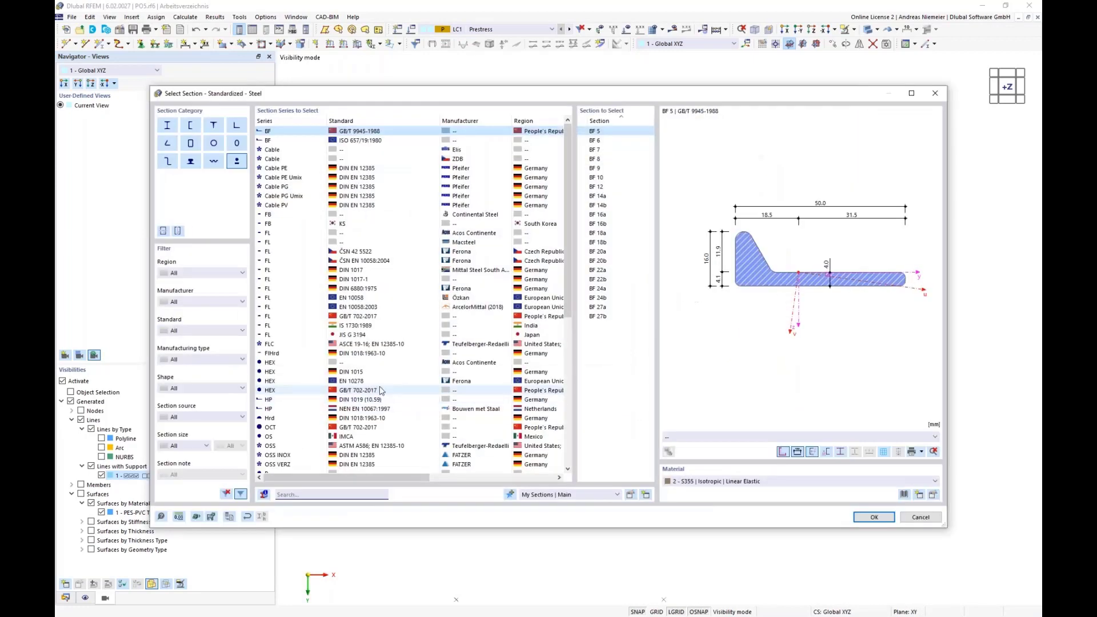
click(198, 389)
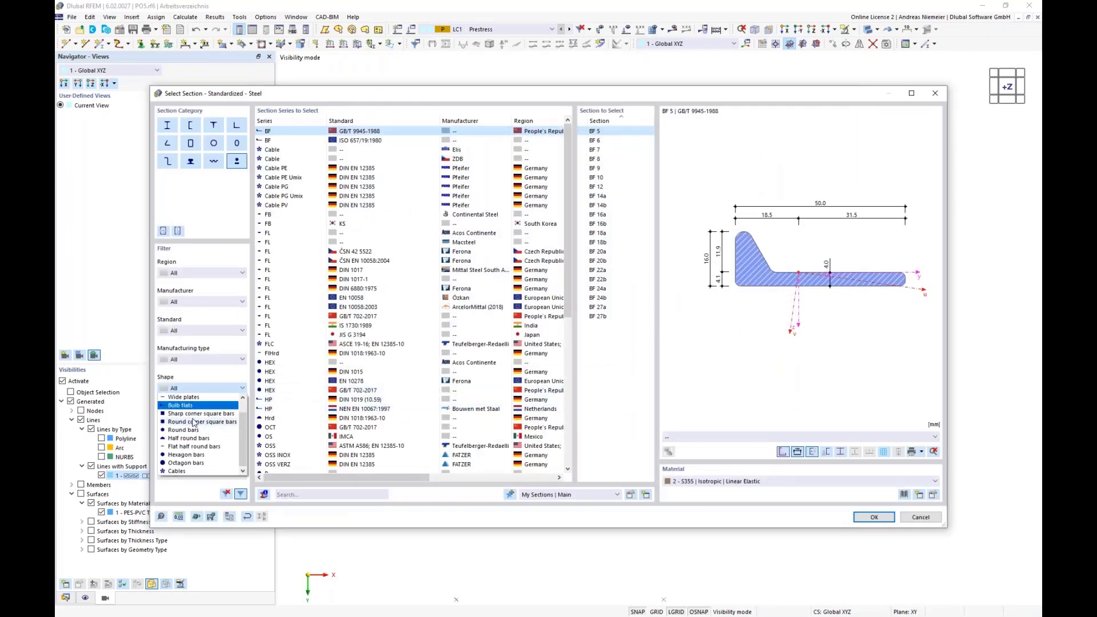
click(181, 470)
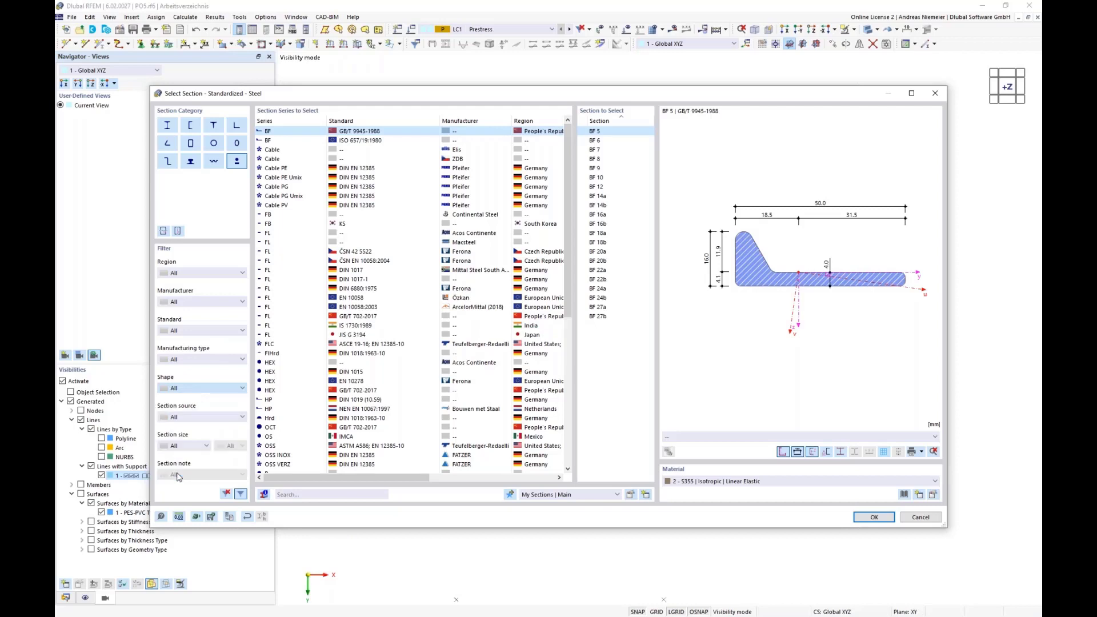
click(276, 150)
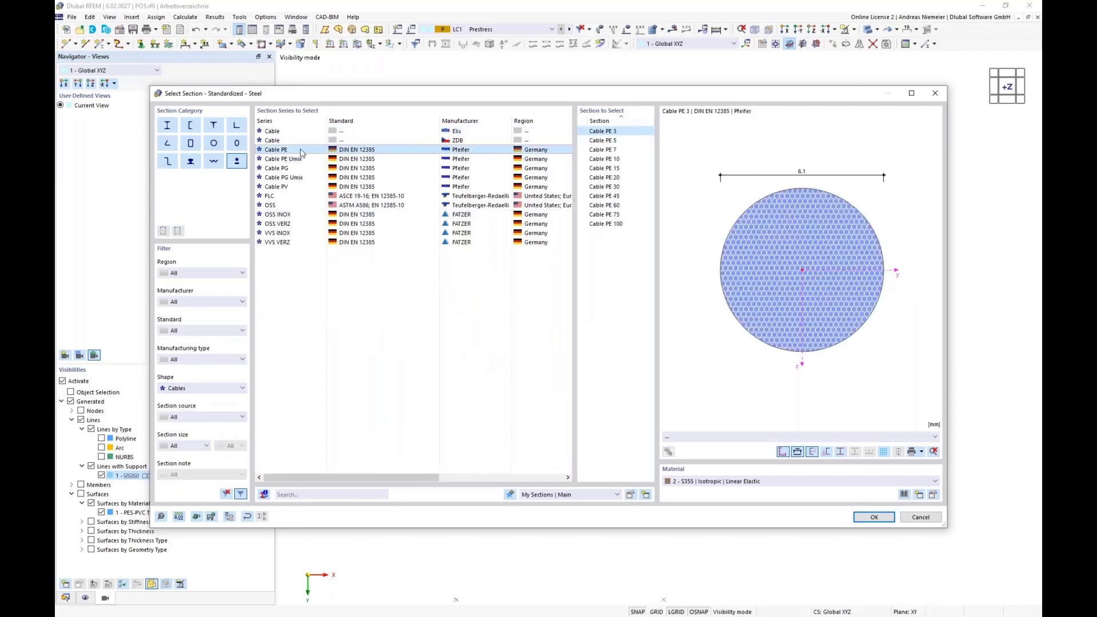
click(606, 187)
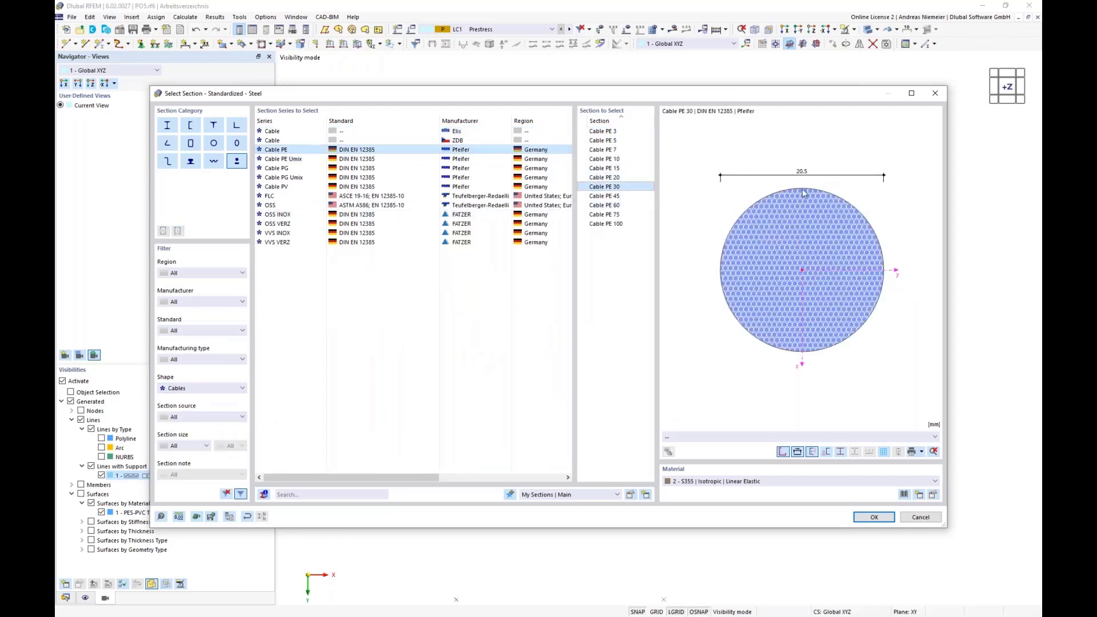
- Assign the metal material Cable PE (Pfeifer), Z-14.7-411, to the cable section and create the members on the edge lines
click(904, 495)
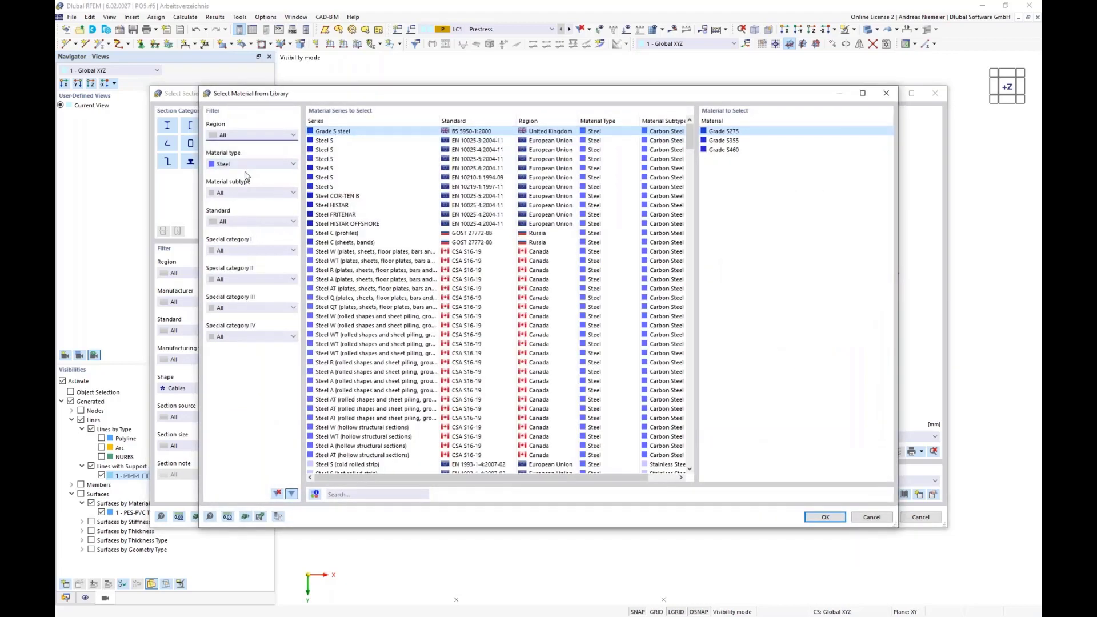
click(246, 164)
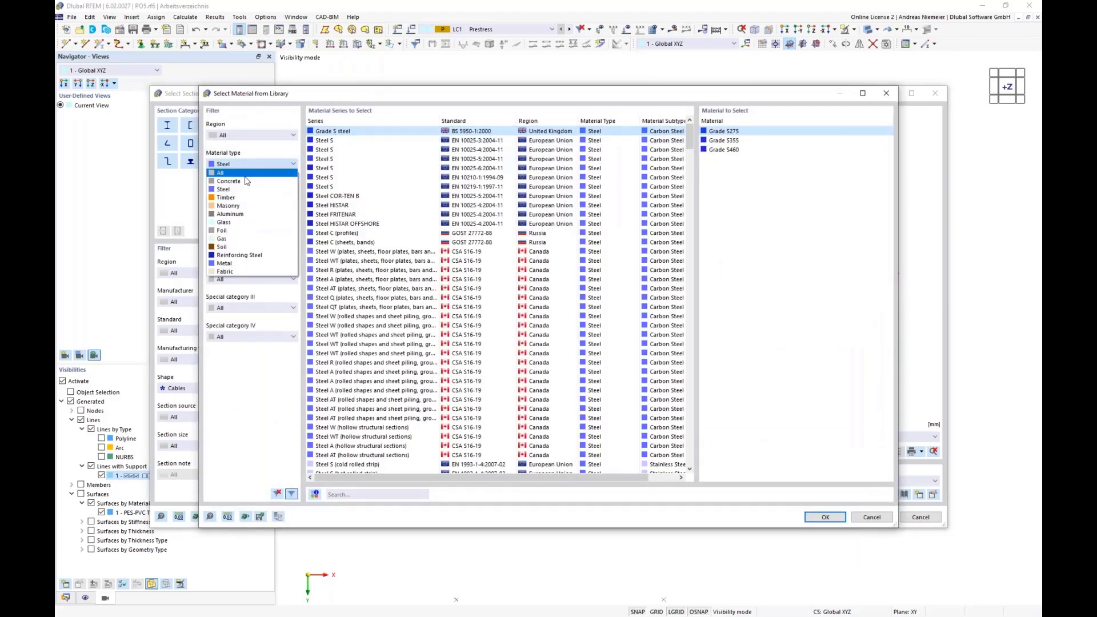
click(241, 264)
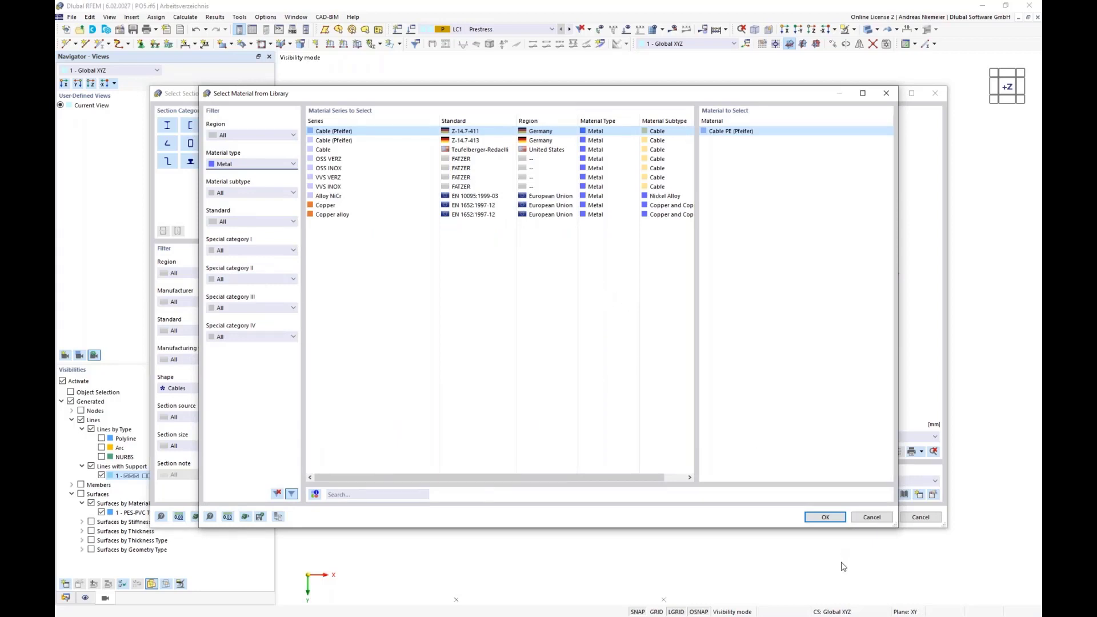
click(825, 516)
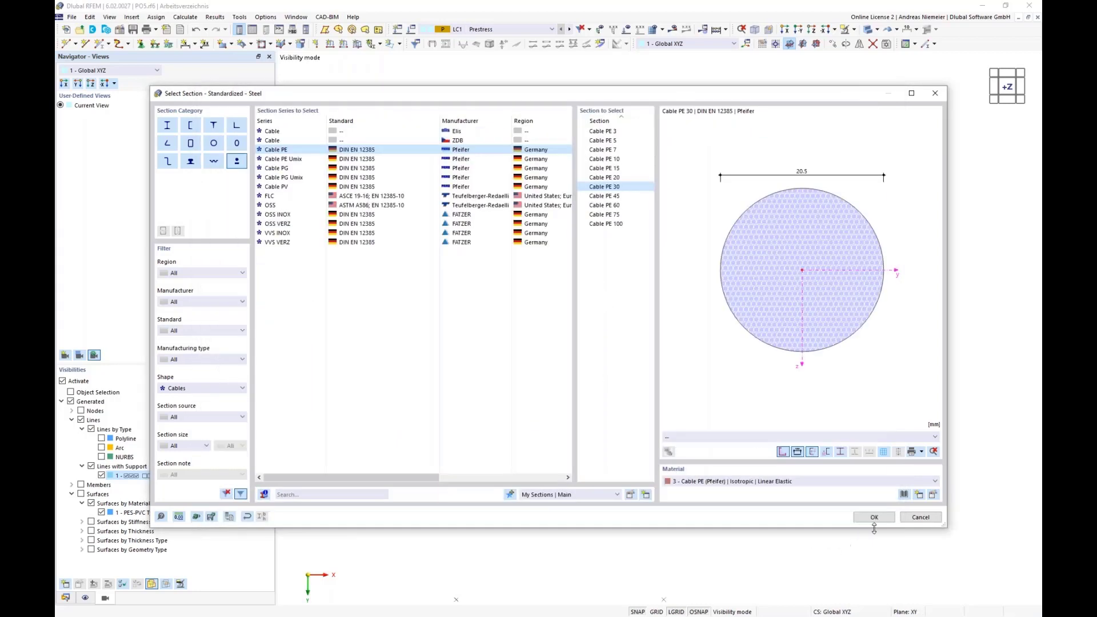
click(872, 521)
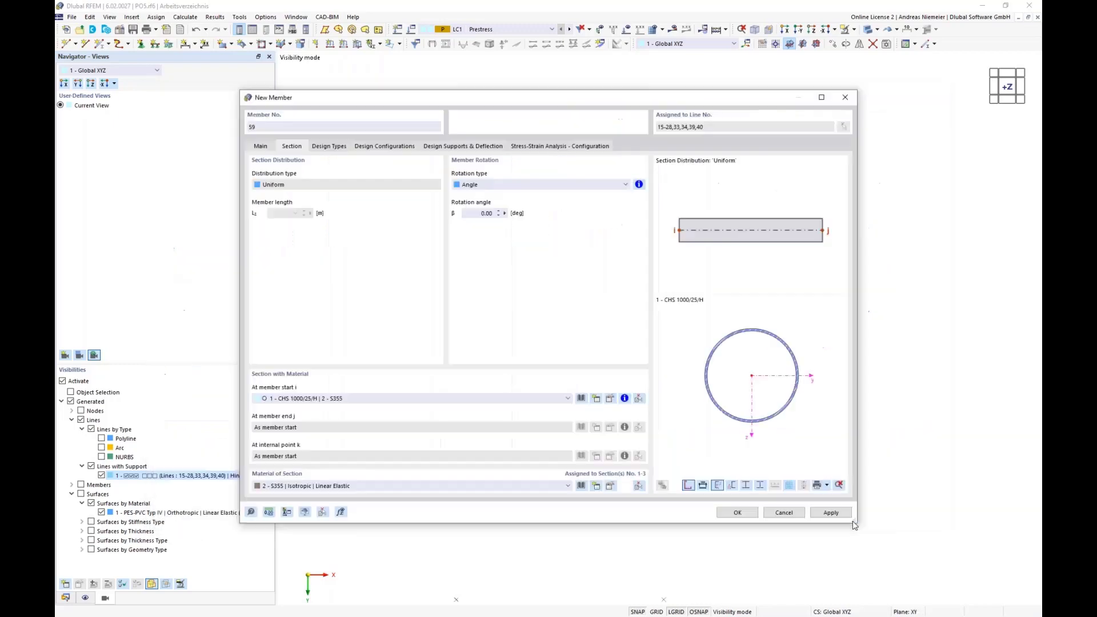
click(733, 513)
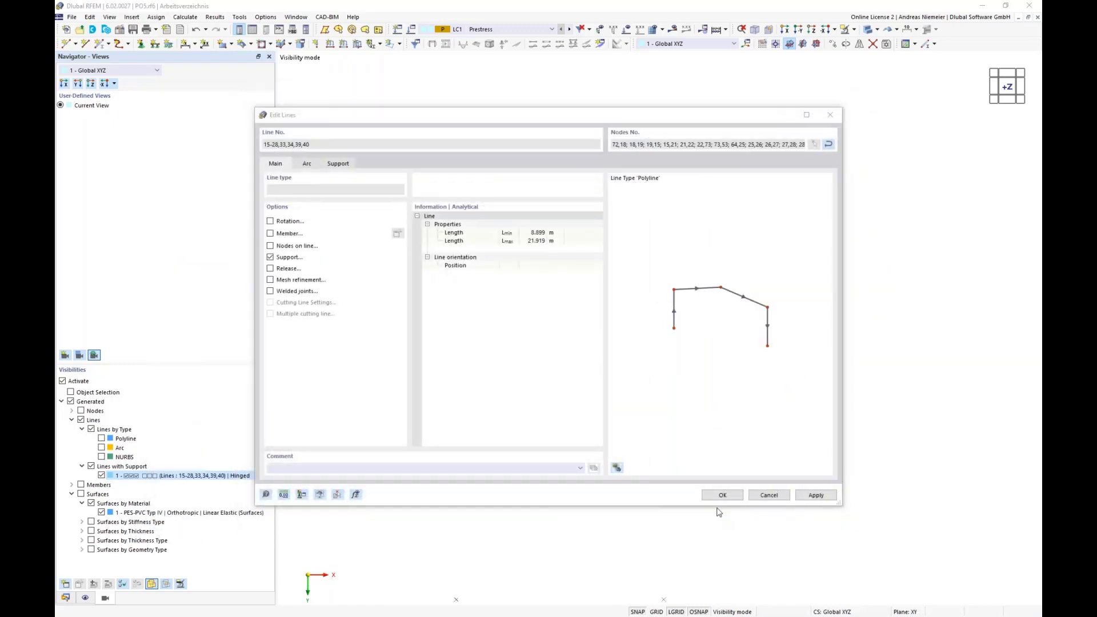
click(723, 496)
click(587, 358)
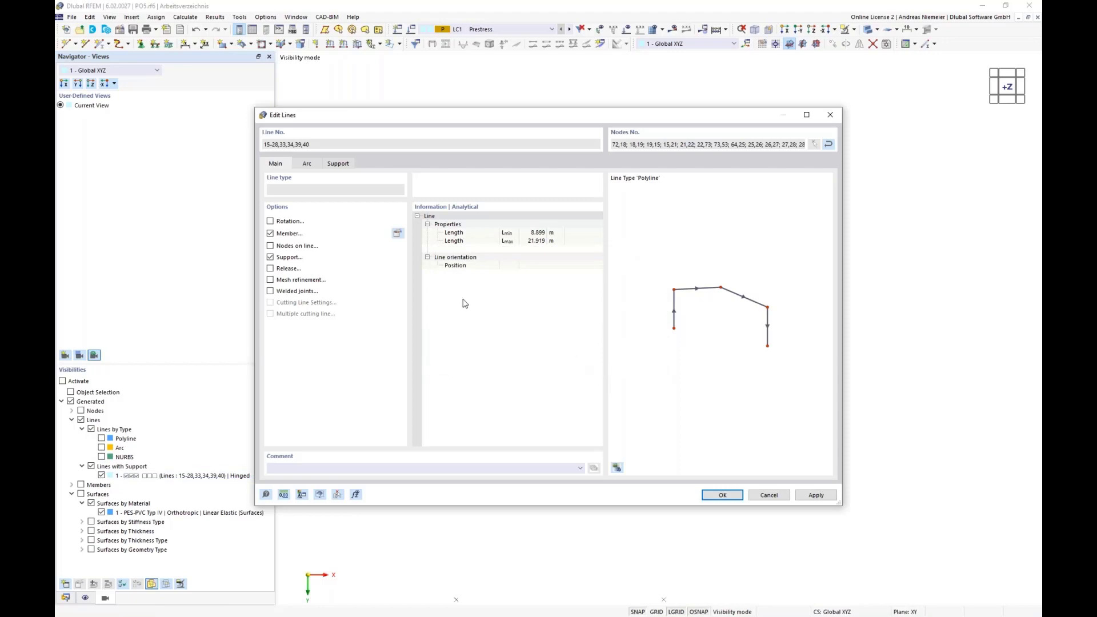
click(729, 494)
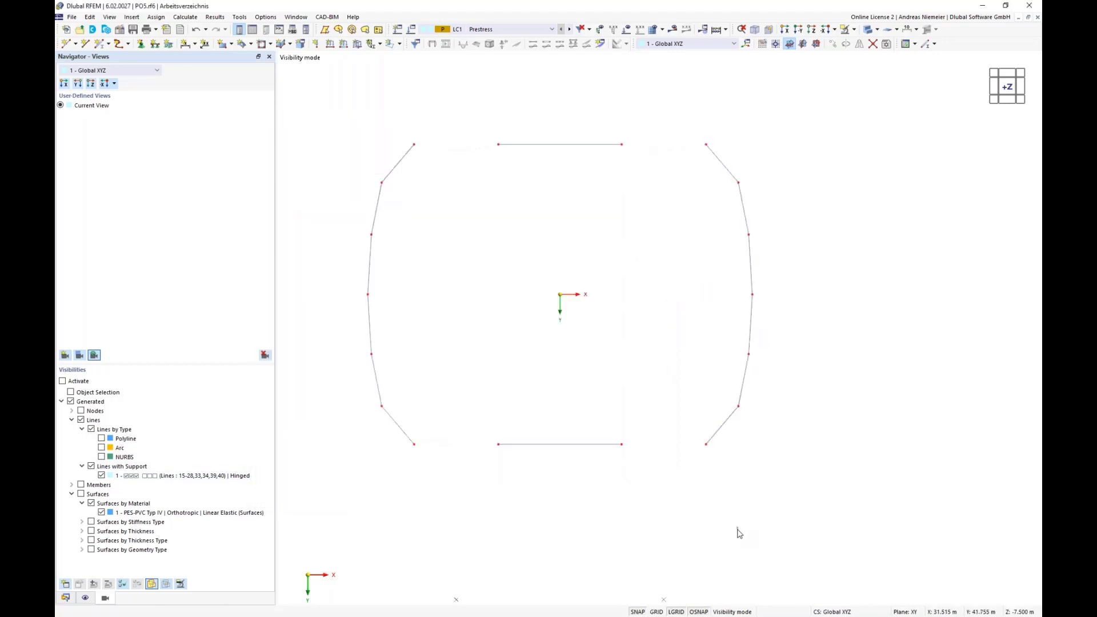
- Display the model in wireframe mode with the whole membrane edge in view
click(877, 29)
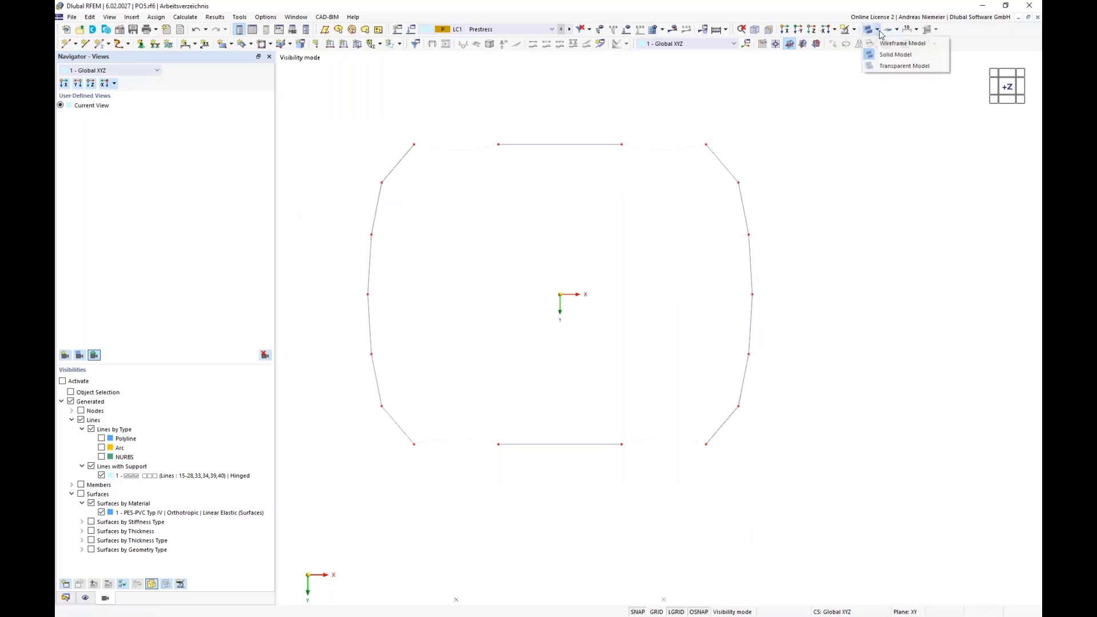
click(880, 46)
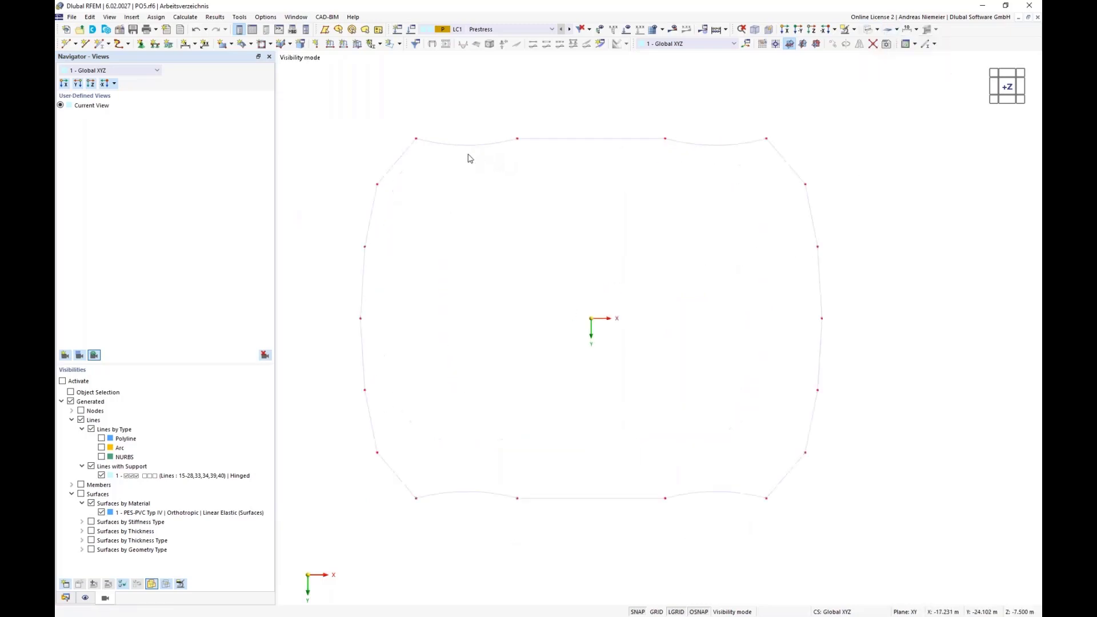
scroll(343, 122, down, 1)
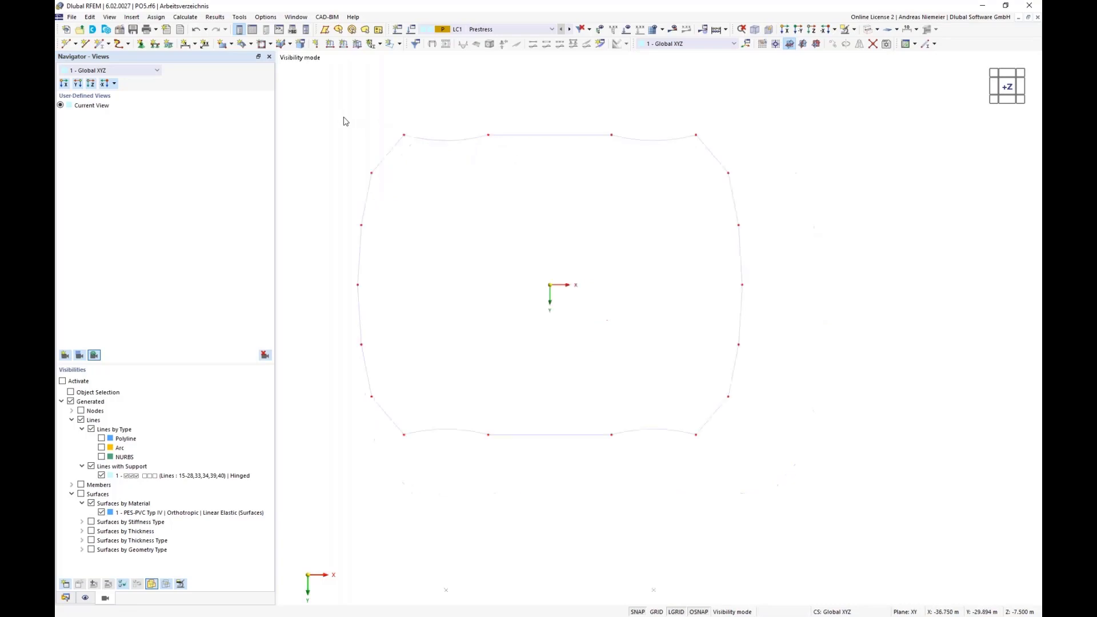
- Remove the line support from all 18 edge lines while keeping their members
drag(307, 94, 780, 477)
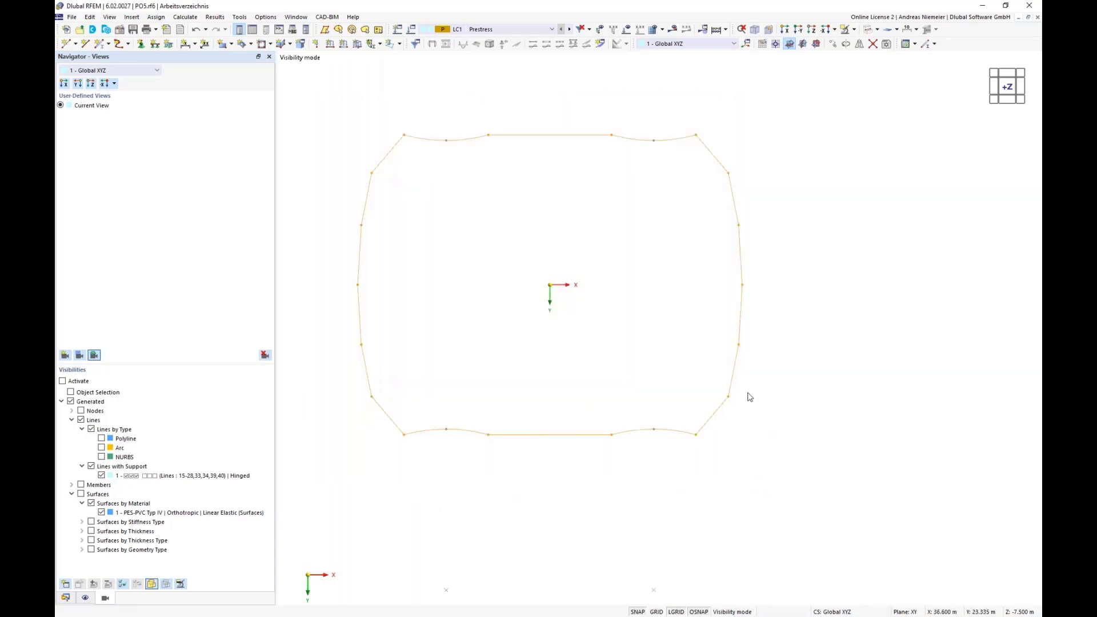
right_click(738, 338)
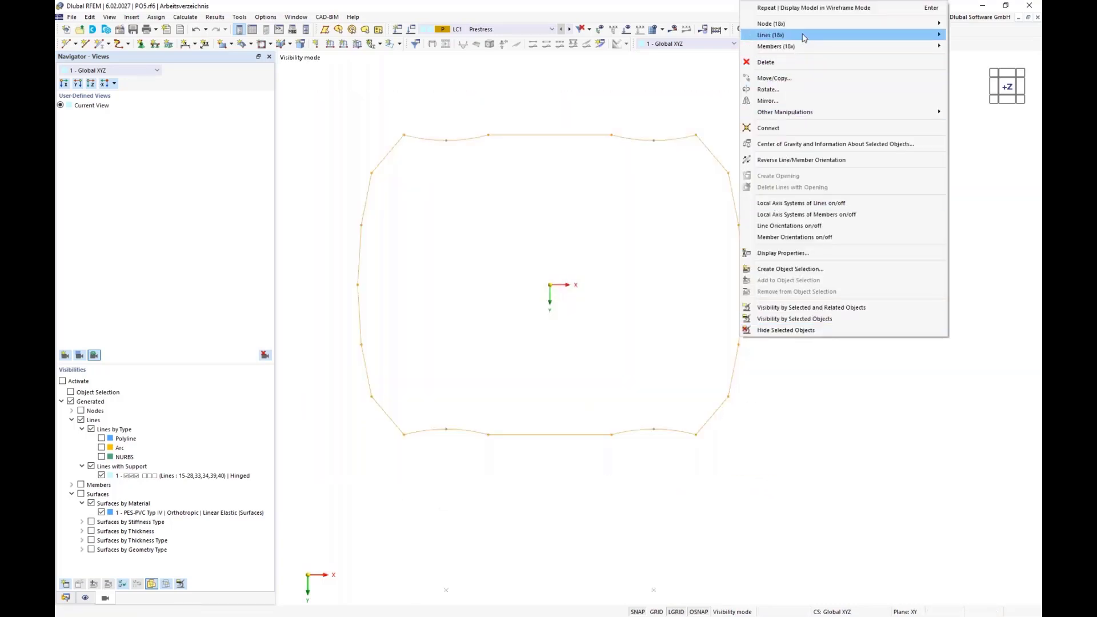
mouse_move(804, 38)
click(691, 29)
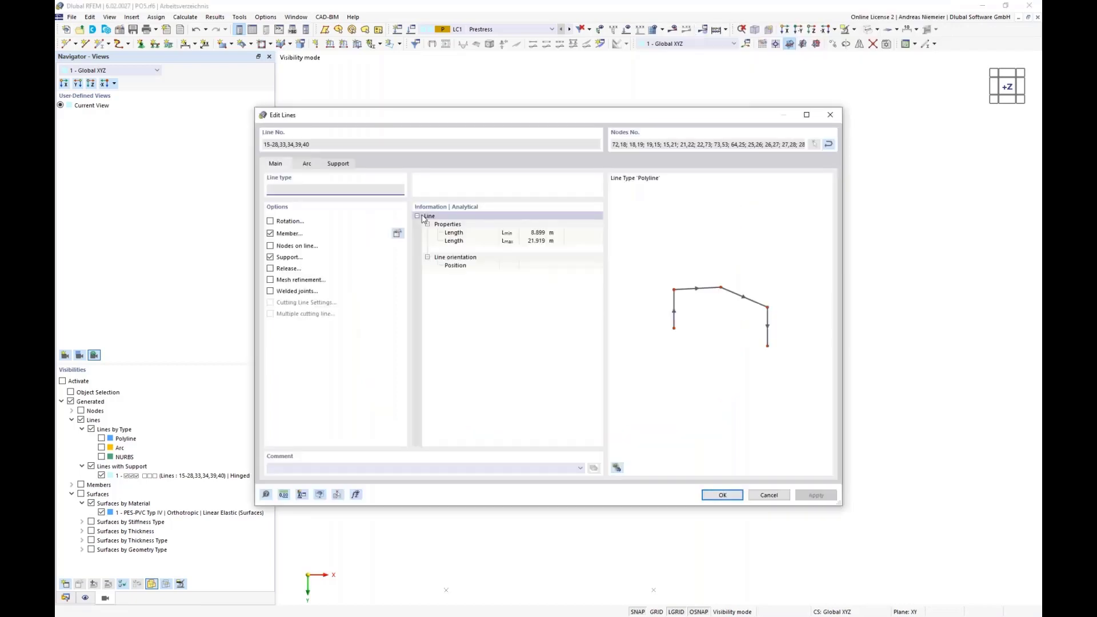
click(271, 257)
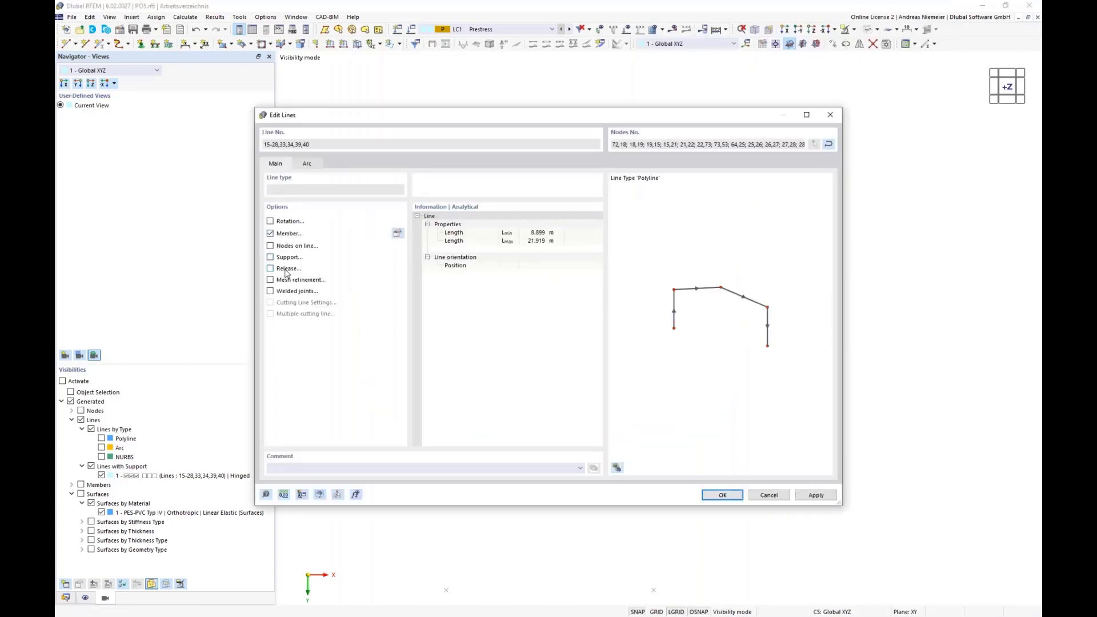
click(722, 494)
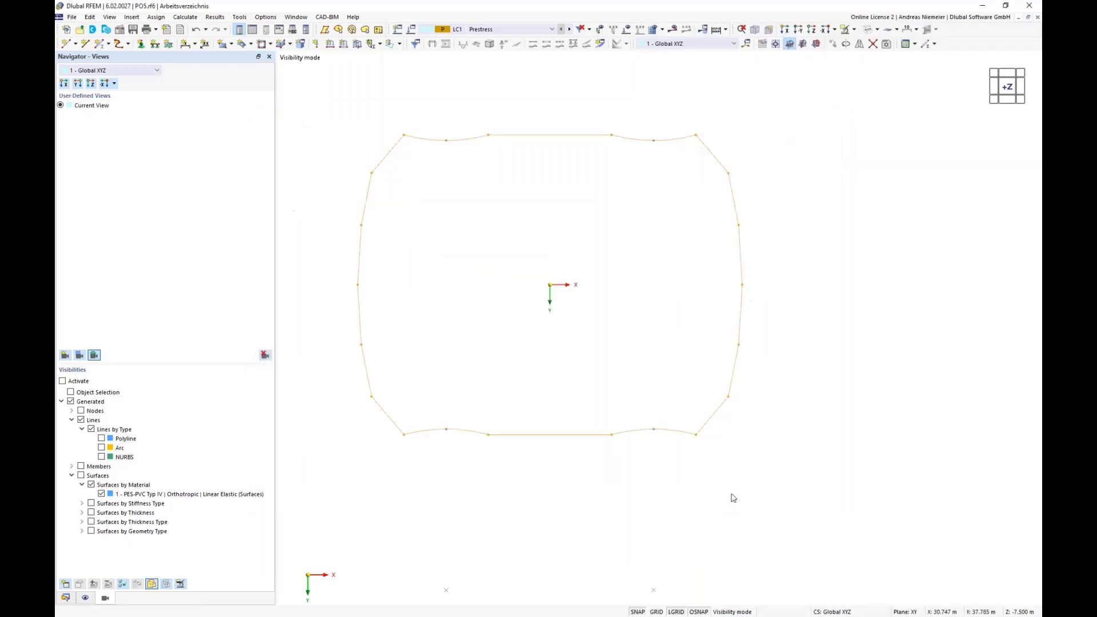
- Show the hidden objects in the background so the arches and bracing appear behind the edge cables
right_click(892, 222)
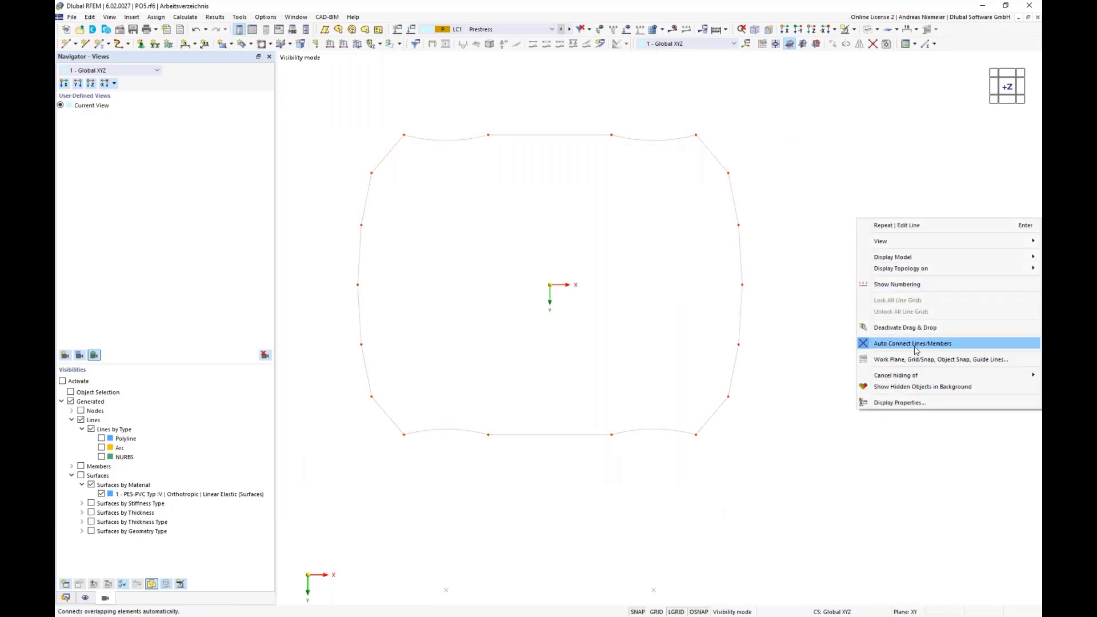
click(917, 387)
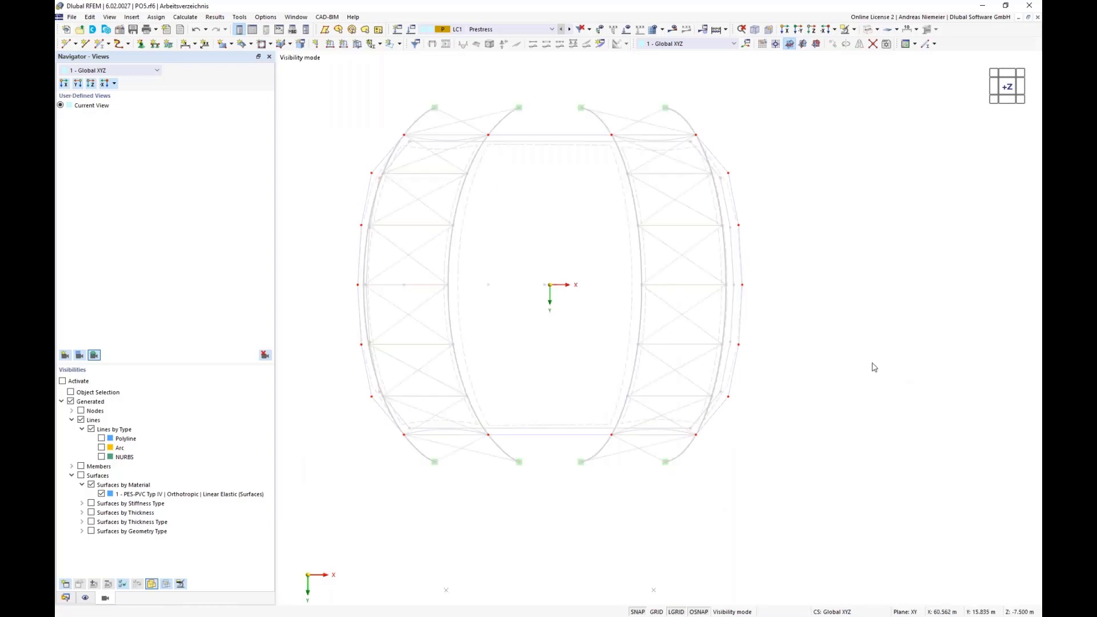
scroll(411, 140, up, 2)
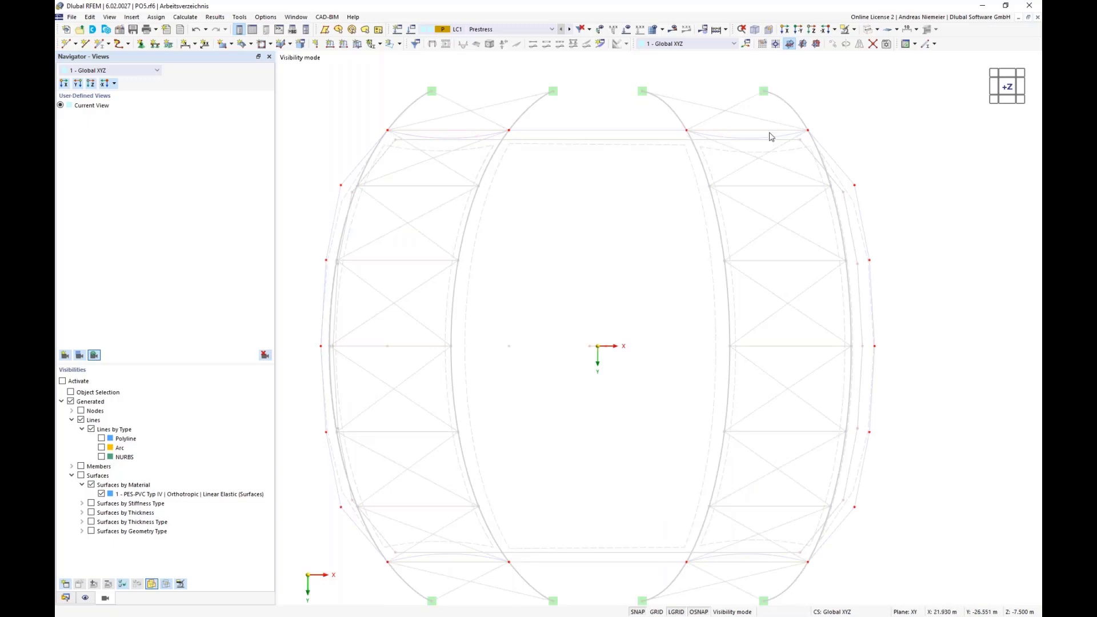
scroll(652, 321, down, 1)
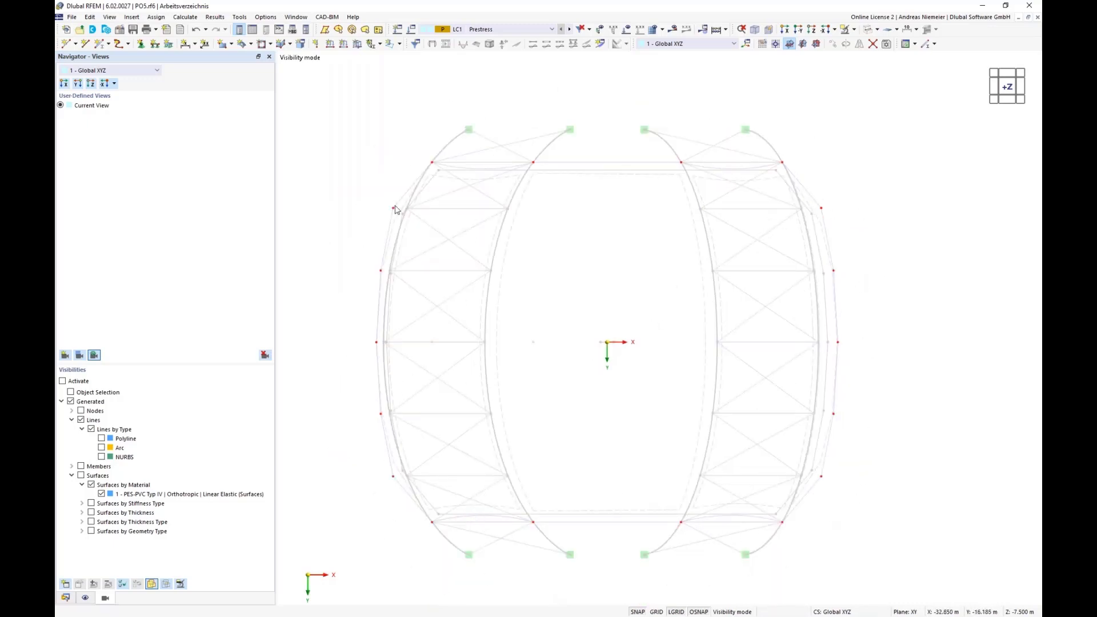
- Assign the Hinged nodal support to the ten outer edge nodes on both sides of the membrane
drag(338, 192, 882, 517)
right_click(823, 481)
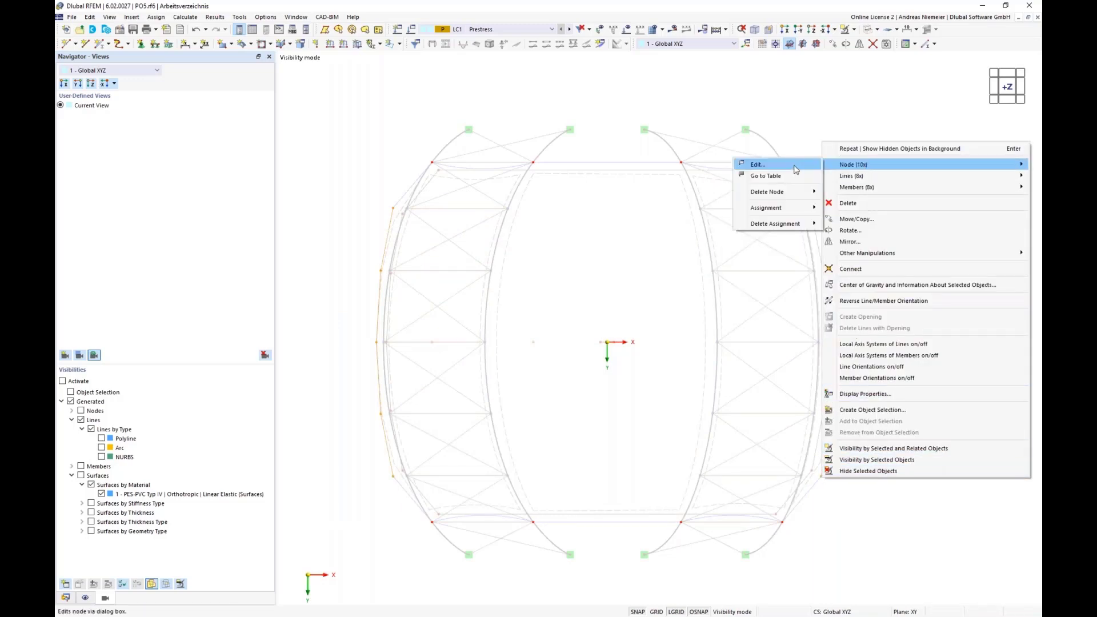
click(745, 166)
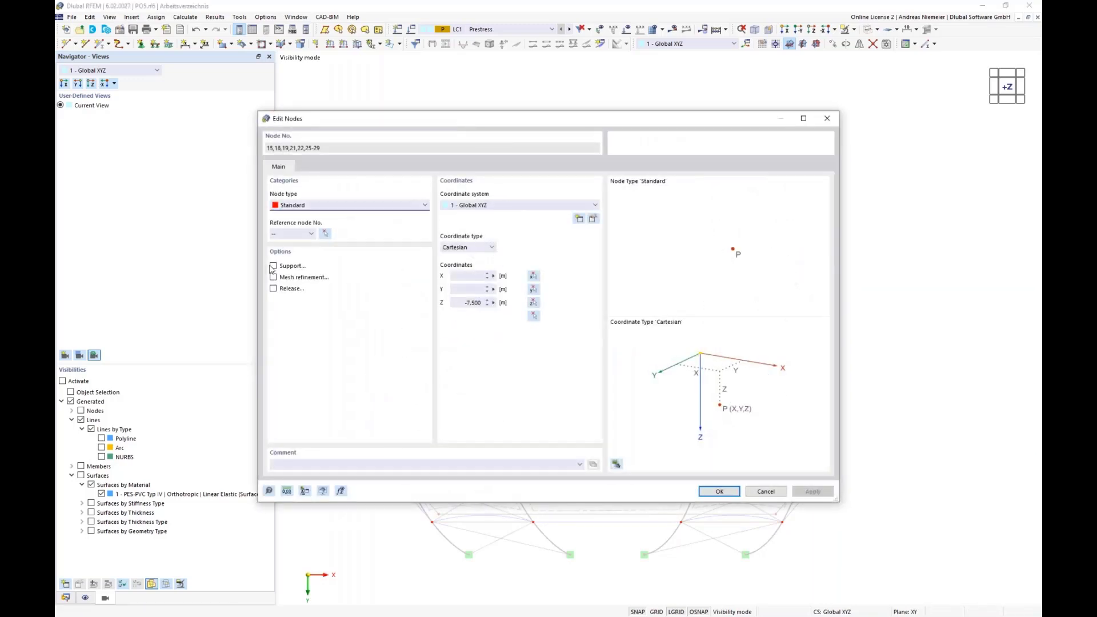
click(273, 266)
click(309, 167)
click(321, 204)
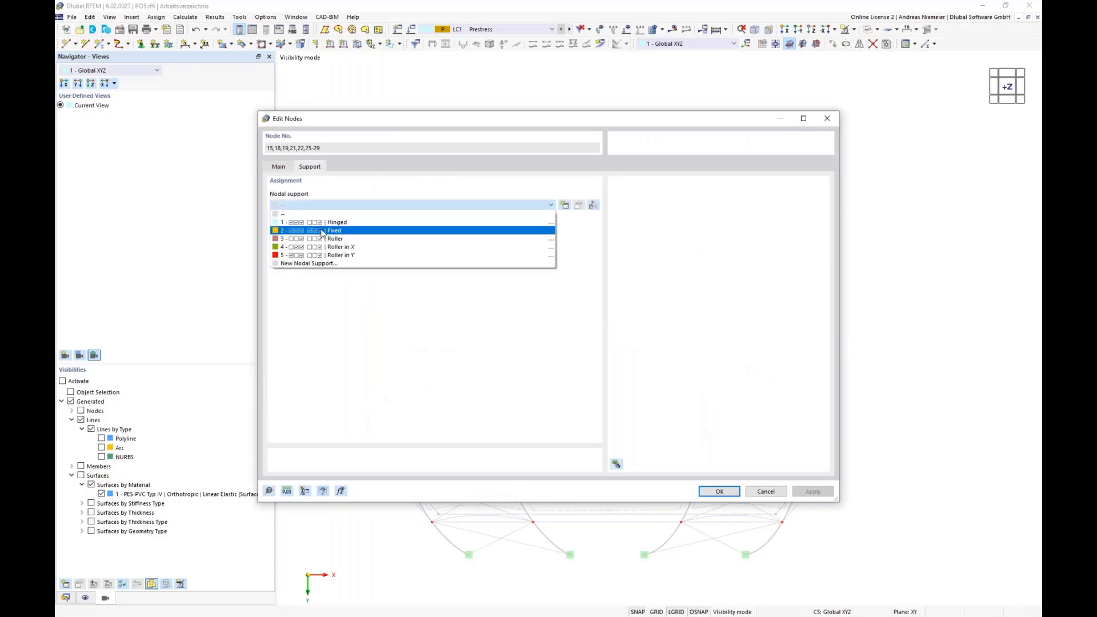
click(328, 223)
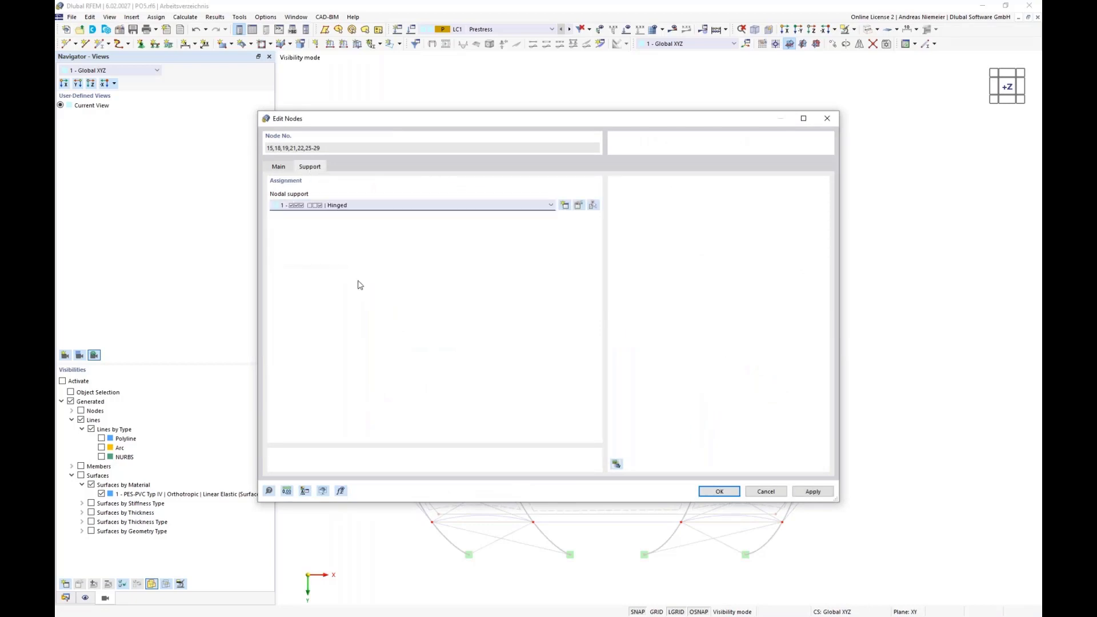
click(717, 492)
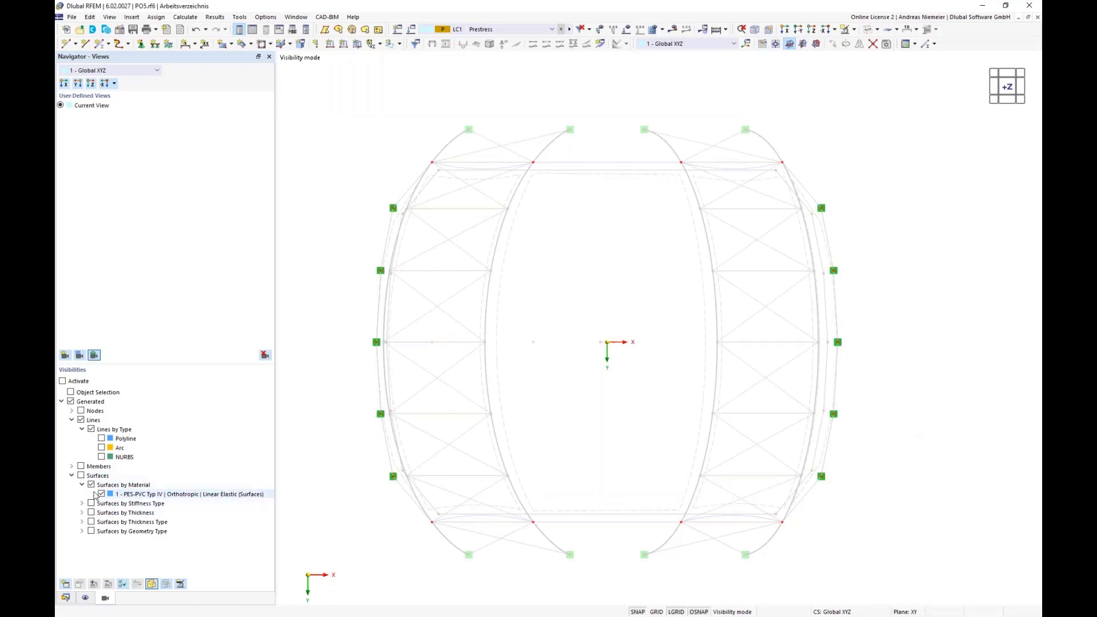
- Show the members of type Cable, remove the lines from the visibility and stop showing hidden objects in the background
click(72, 467)
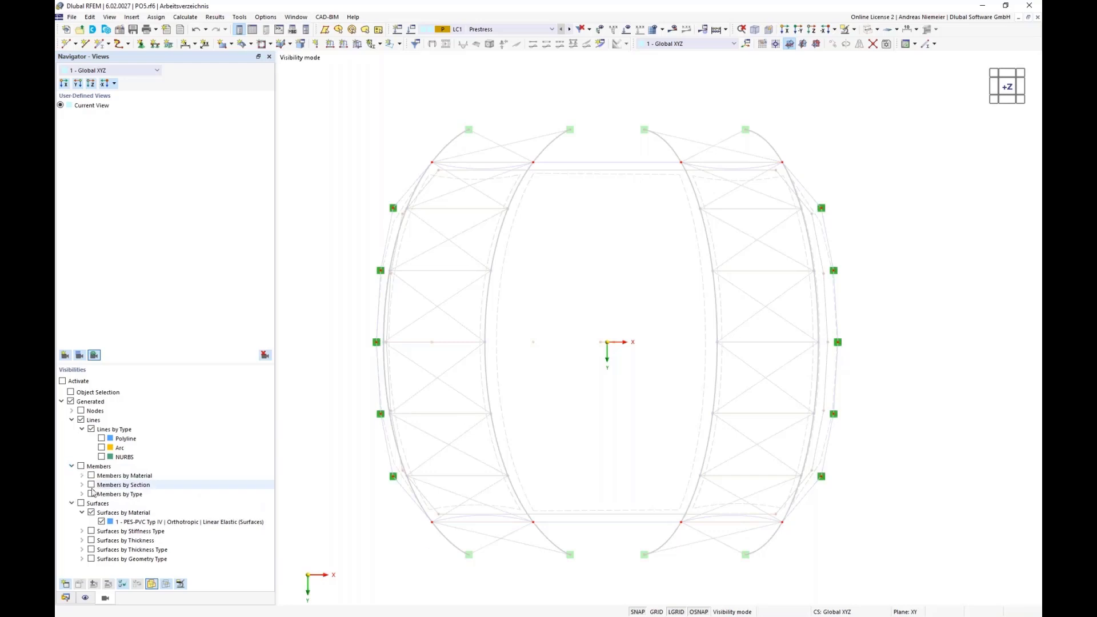
click(81, 494)
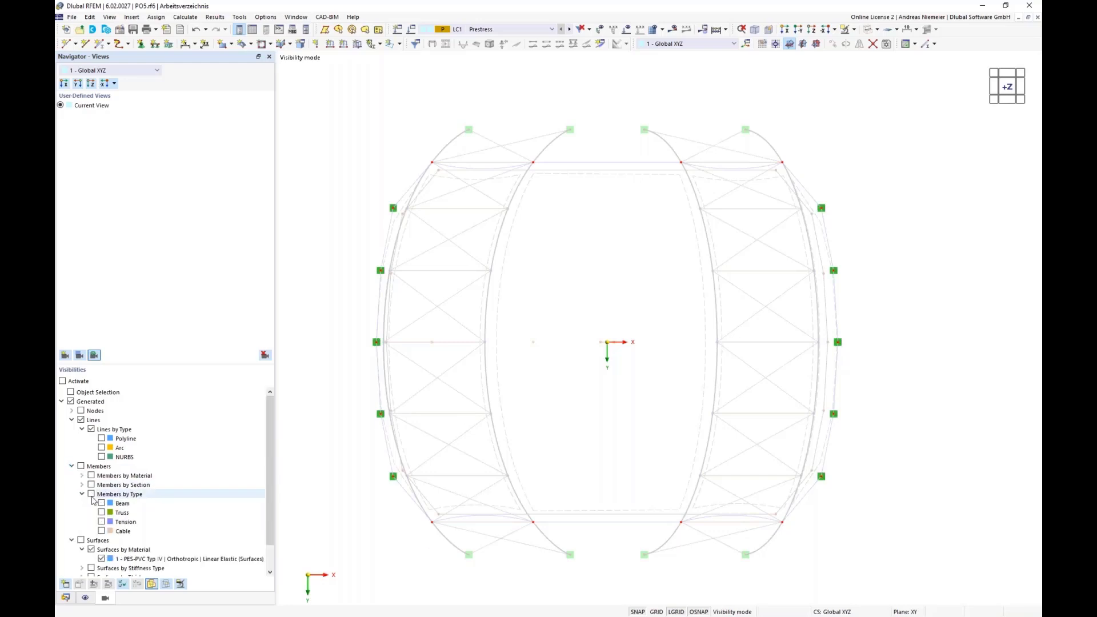
click(102, 531)
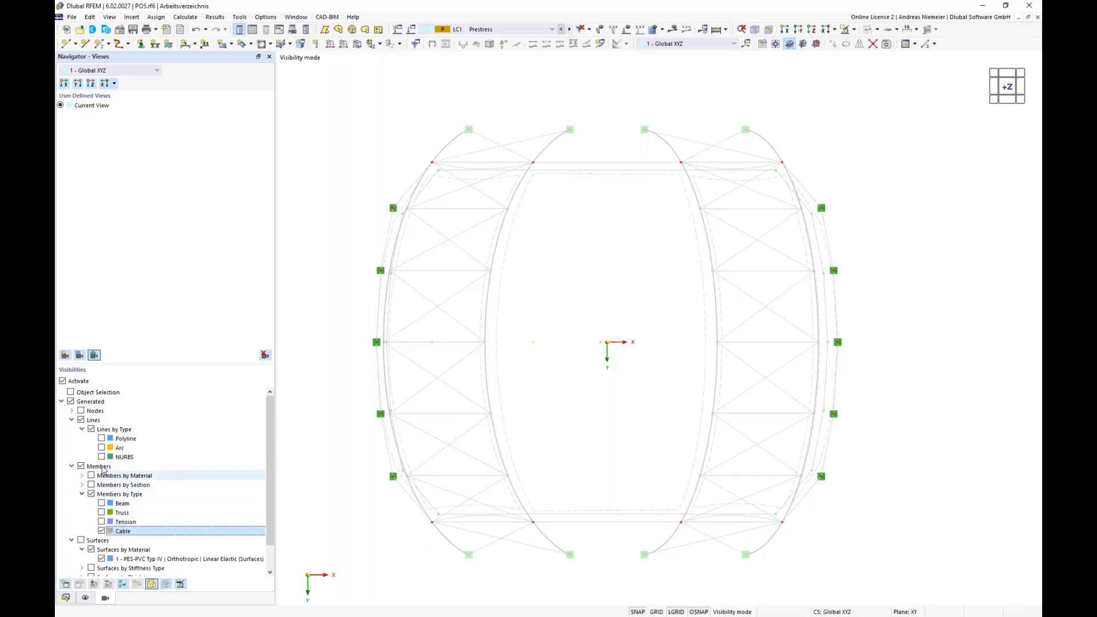
click(80, 421)
right_click(328, 225)
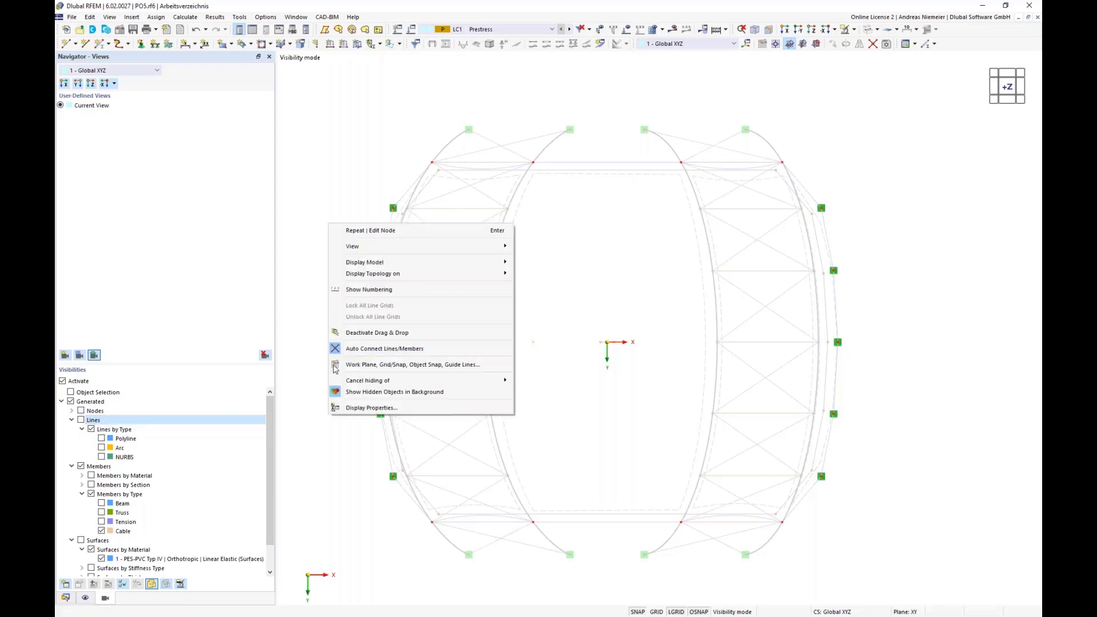
click(349, 392)
middle_drag(543, 341, 552, 282)
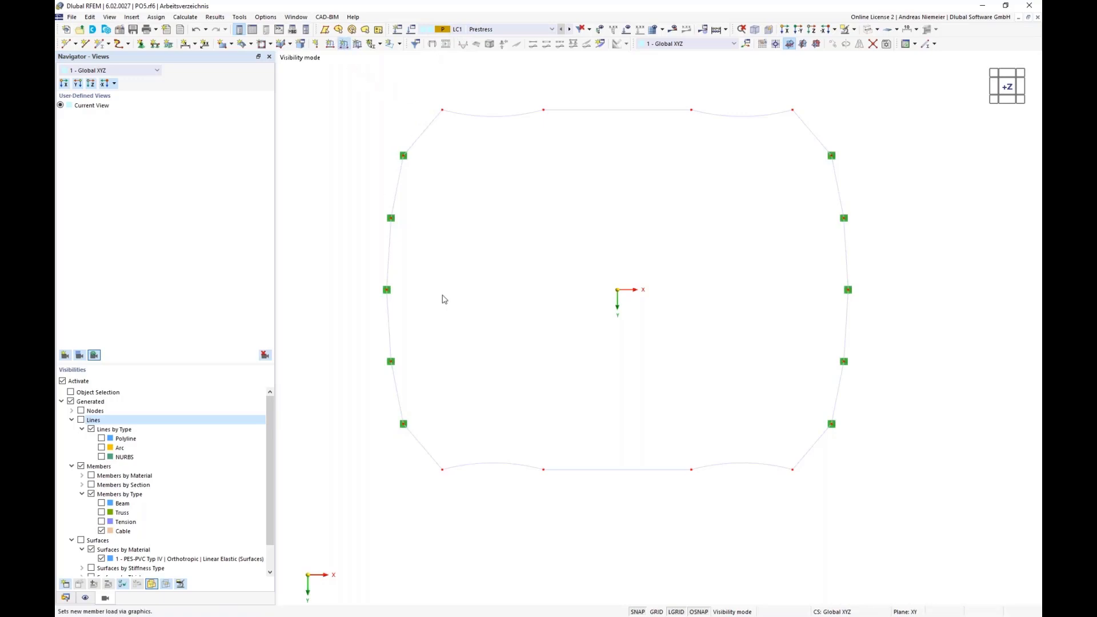
- Set the load type of the new member load in LC1 Prestress to Form-Finding
click(337, 214)
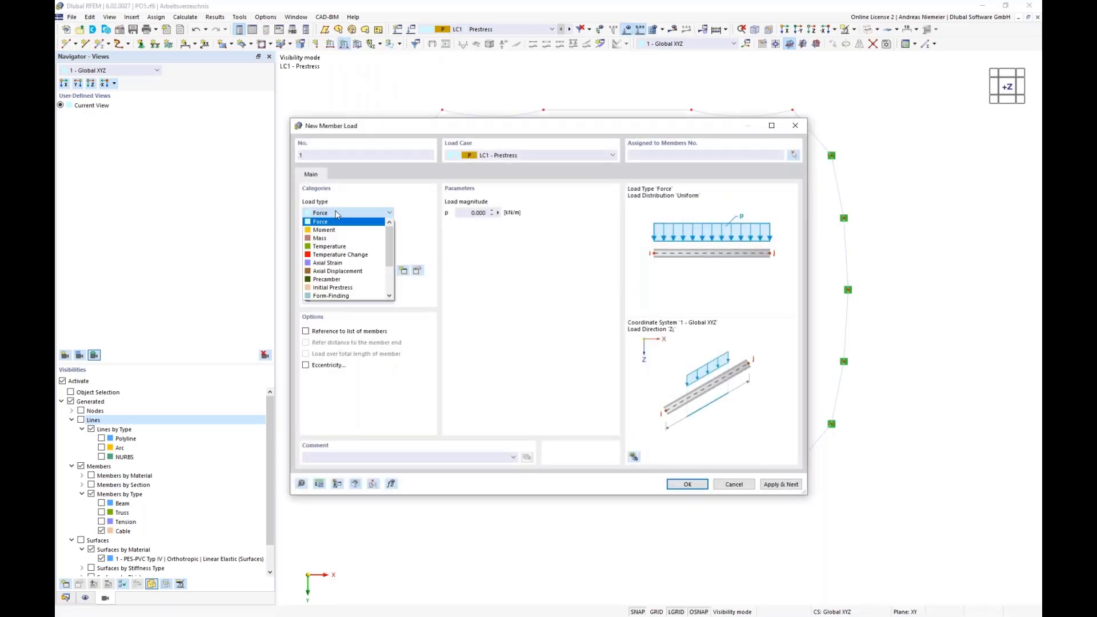
click(329, 281)
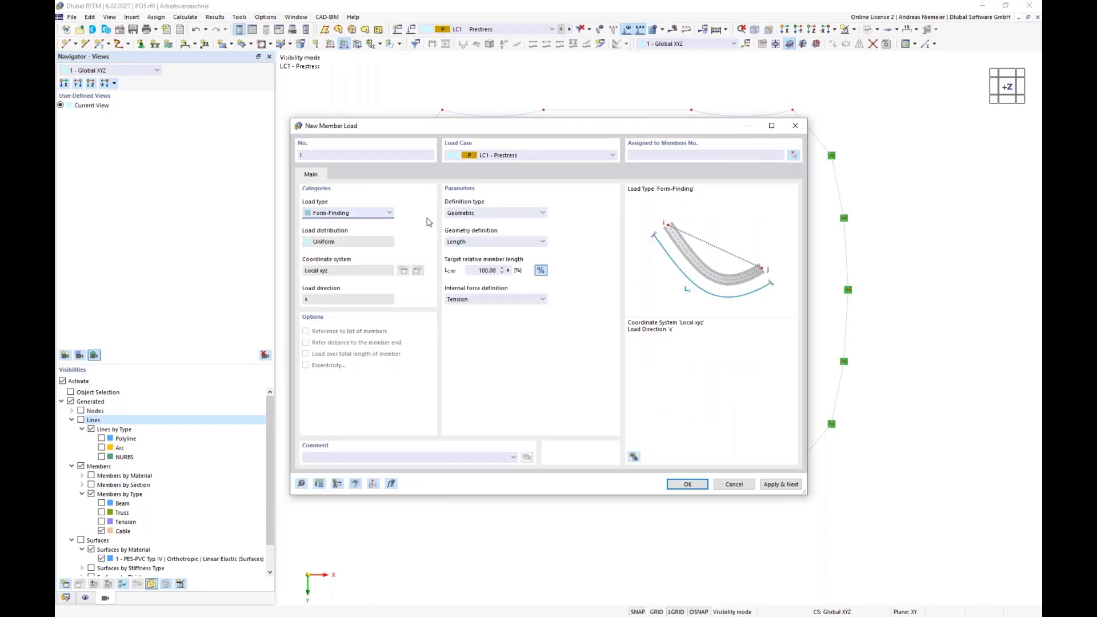
click(485, 219)
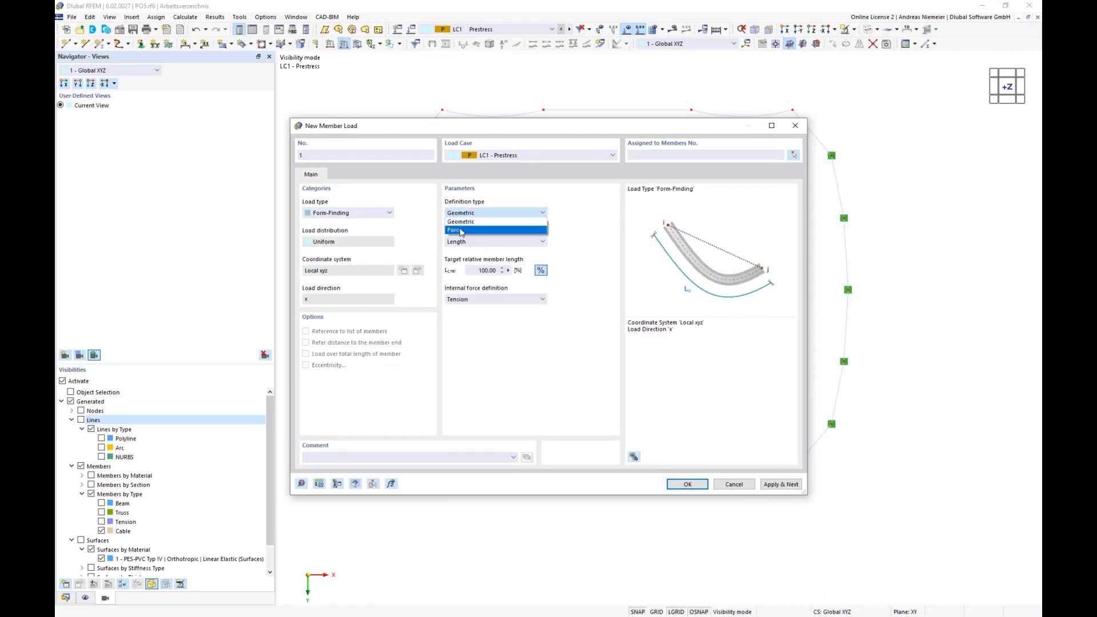
click(468, 237)
click(486, 216)
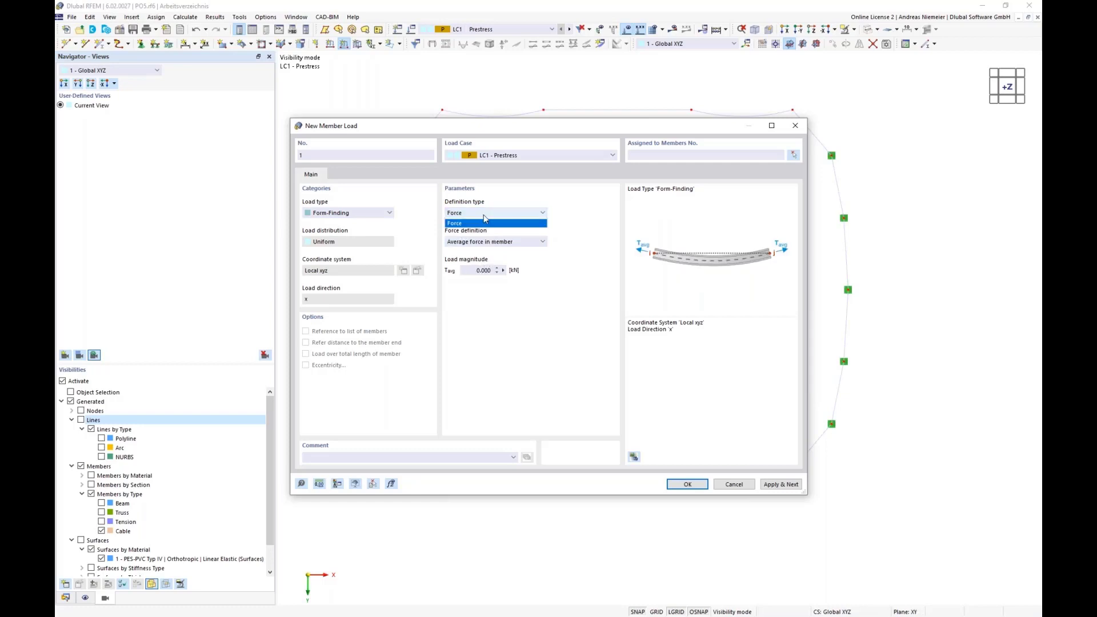
click(482, 228)
- Define the form-finding load by an absolute member sag of 1 m and assign it to all edge cables
click(481, 243)
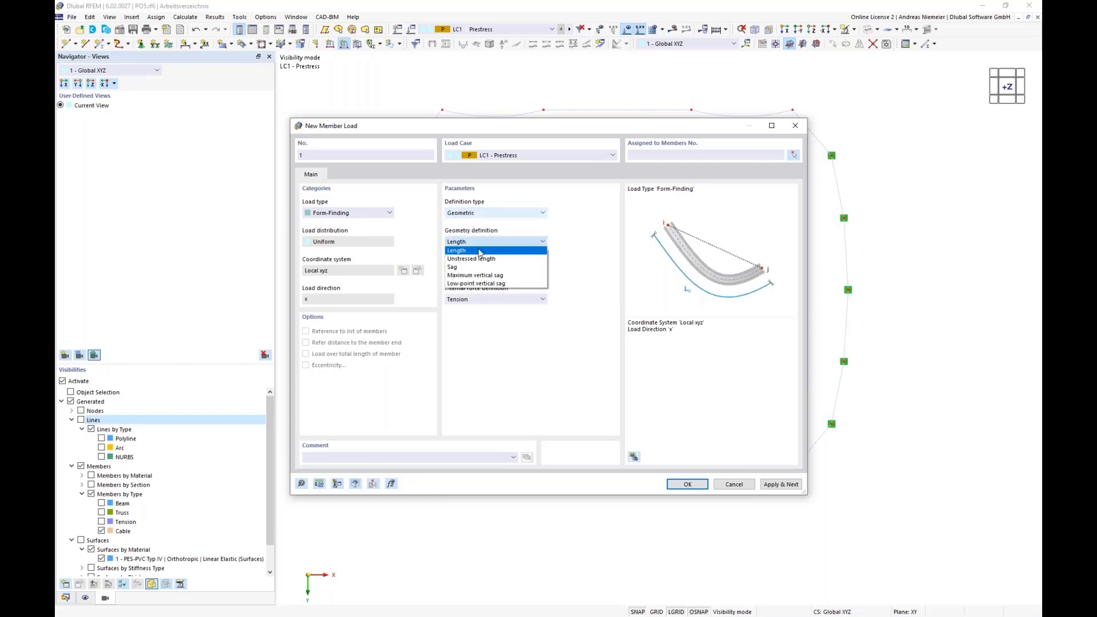
click(475, 274)
click(540, 270)
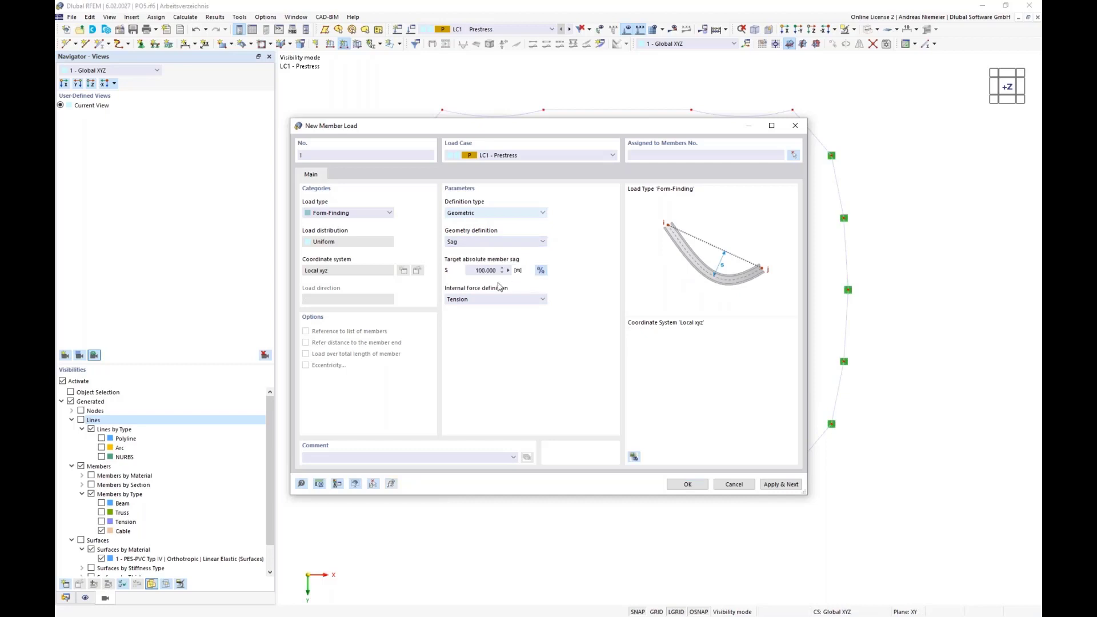
double_click(470, 272)
text(1)
click(687, 483)
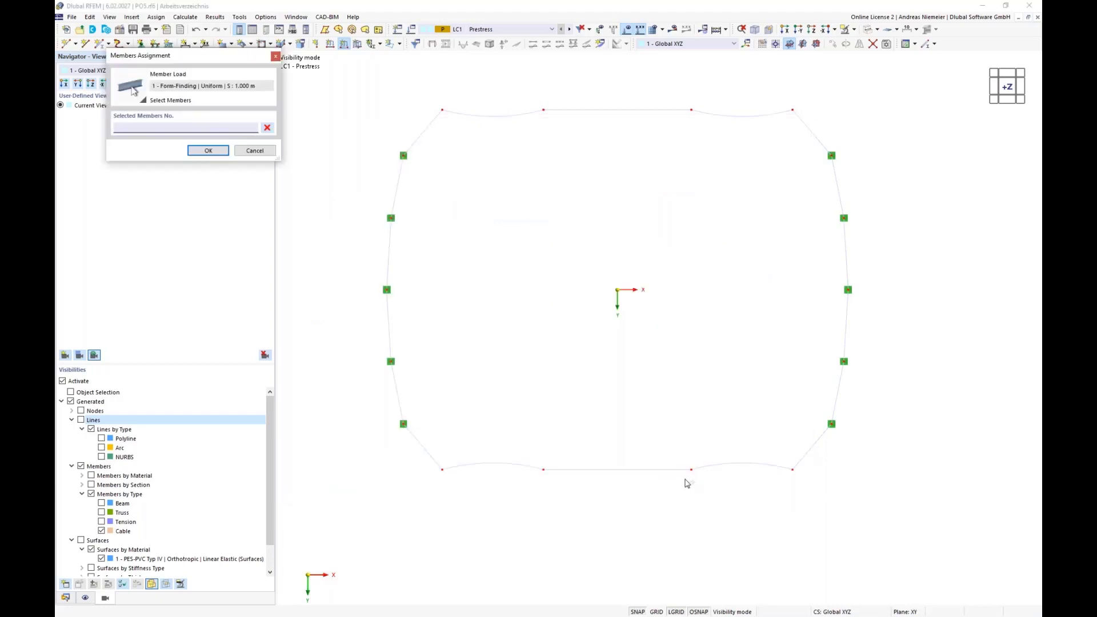
drag(344, 85, 966, 519)
click(207, 150)
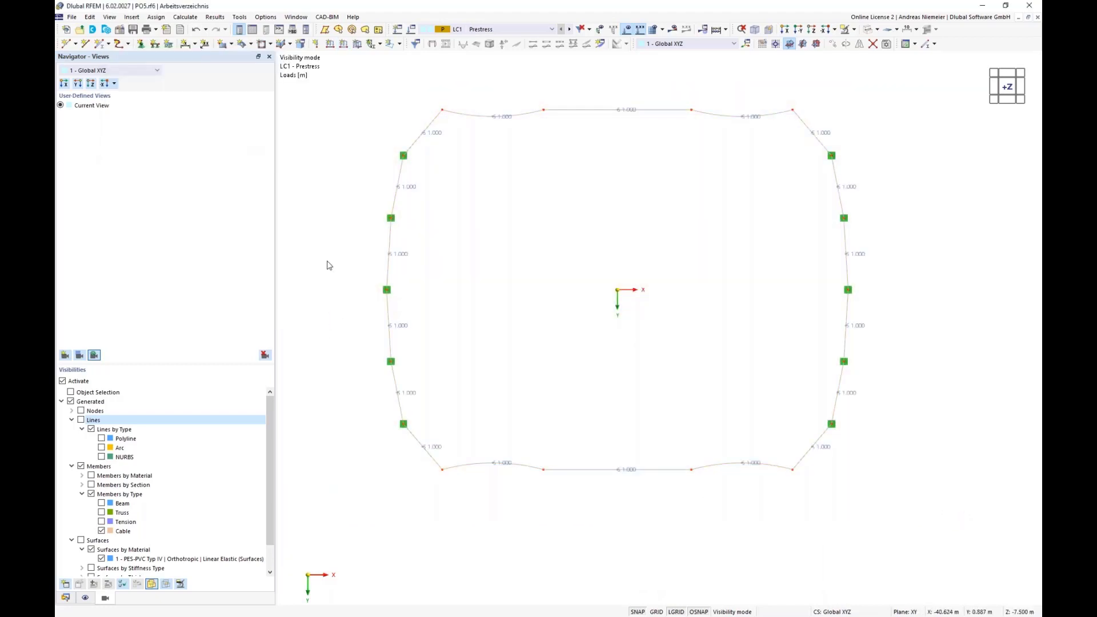
- Calculate load case LC1 Prestress and view the normal forces in the edge cables in 3D
middle_drag(579, 370, 497, 235)
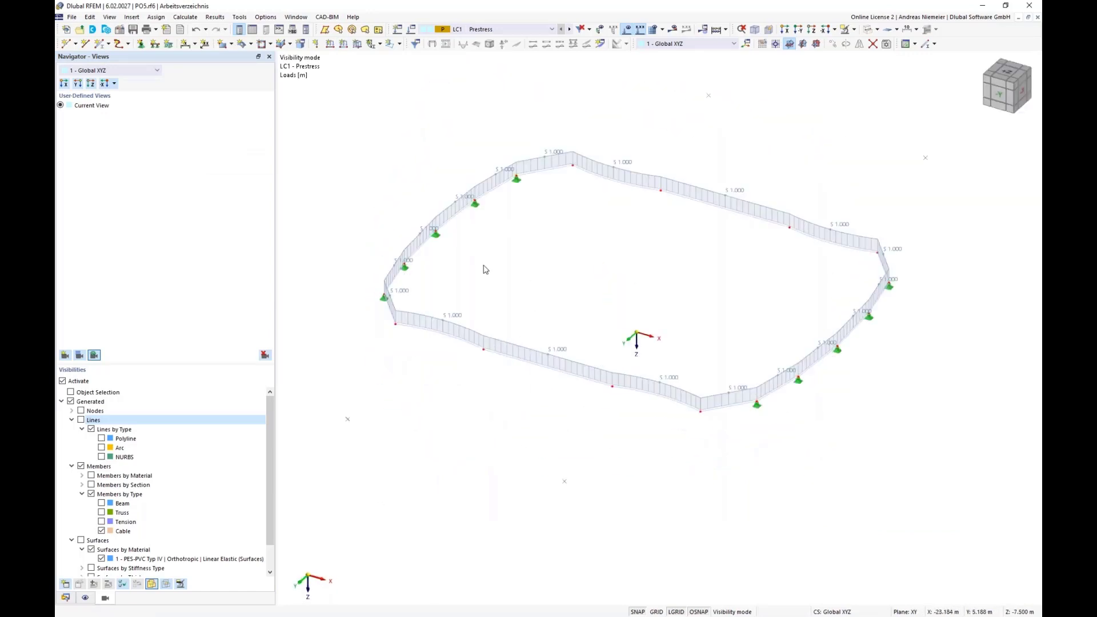
click(673, 29)
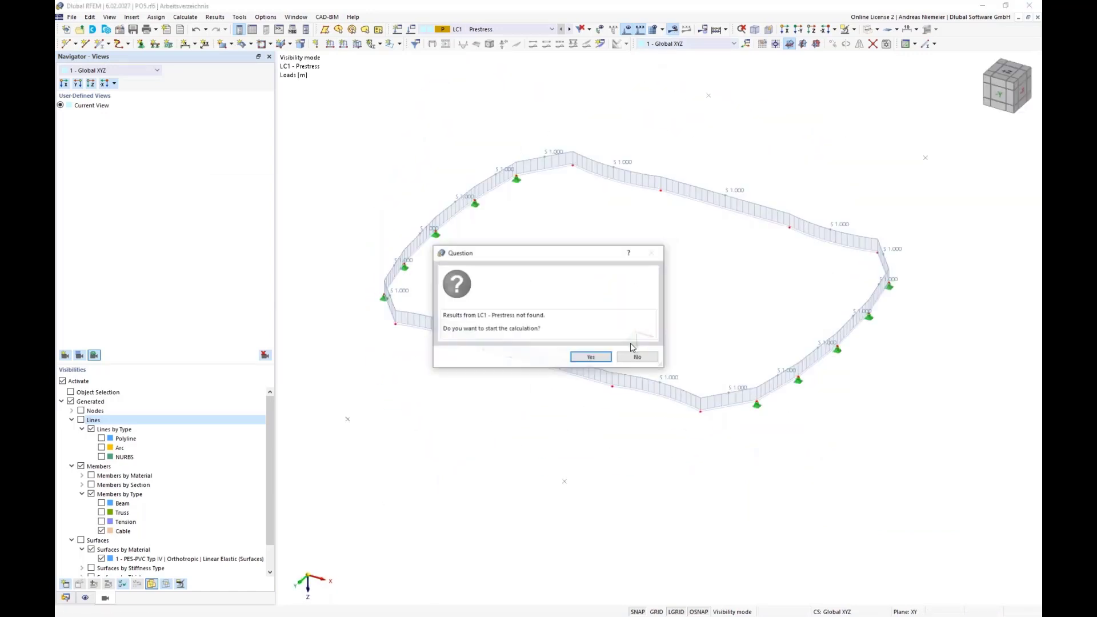
click(590, 355)
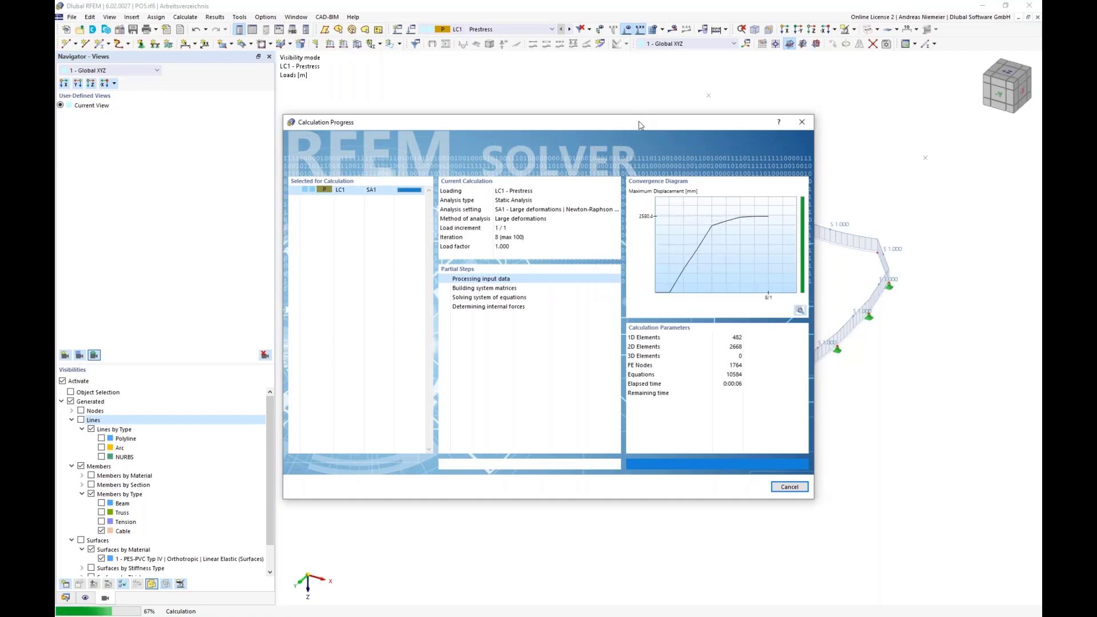
drag(714, 122, 510, 132)
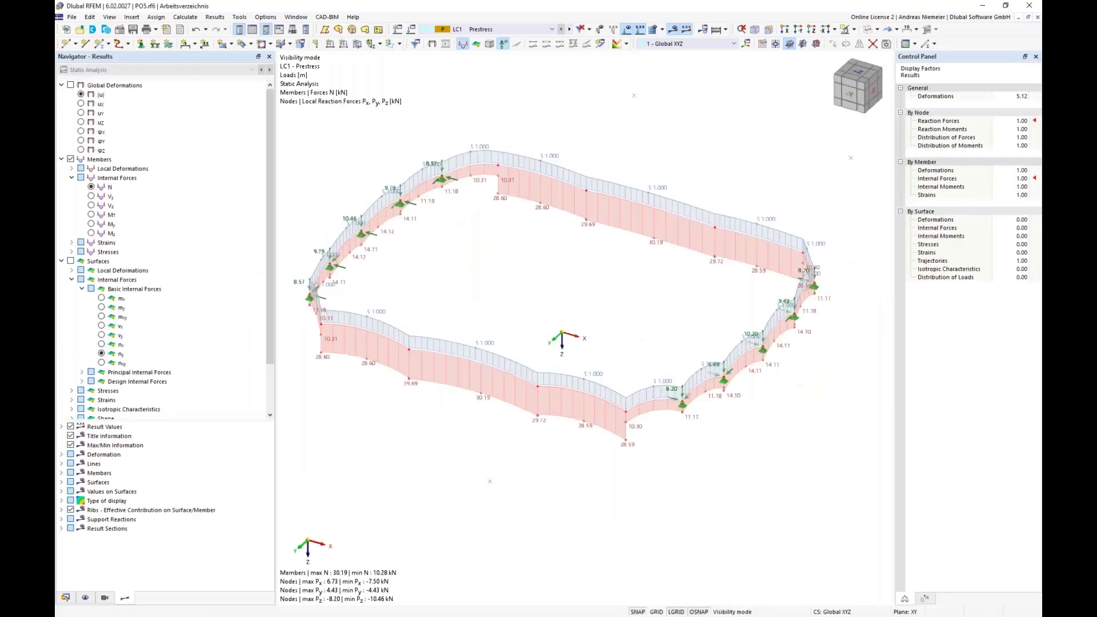
ctrl+middle_drag(525, 303, 455, 421)
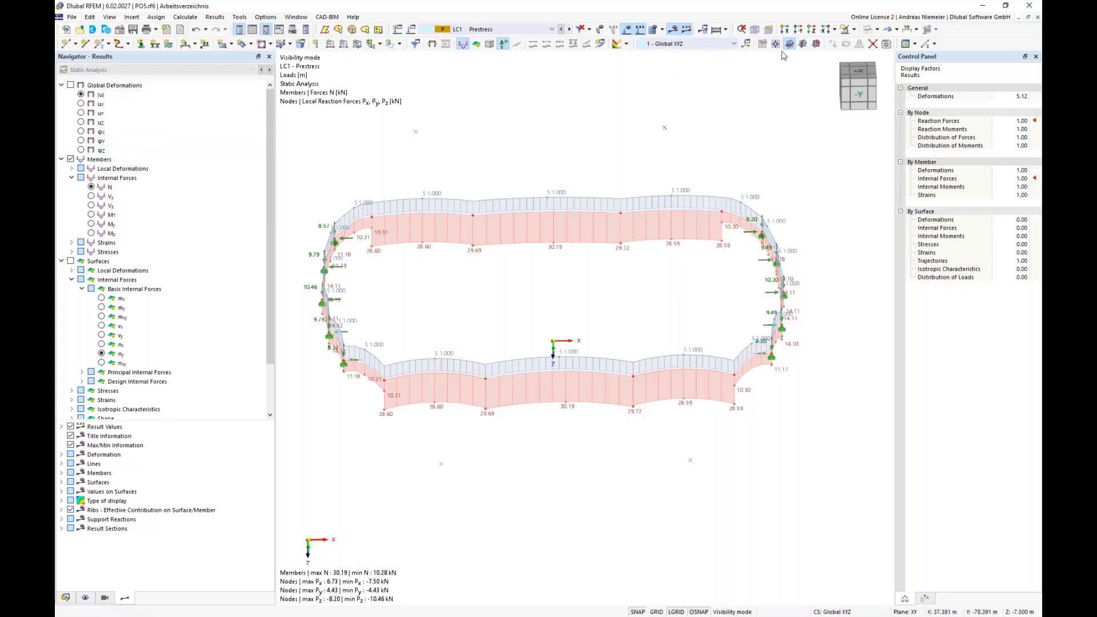
- Hide the results and inspect the form-found edge cables from above and in the reverse Y-direction
click(671, 30)
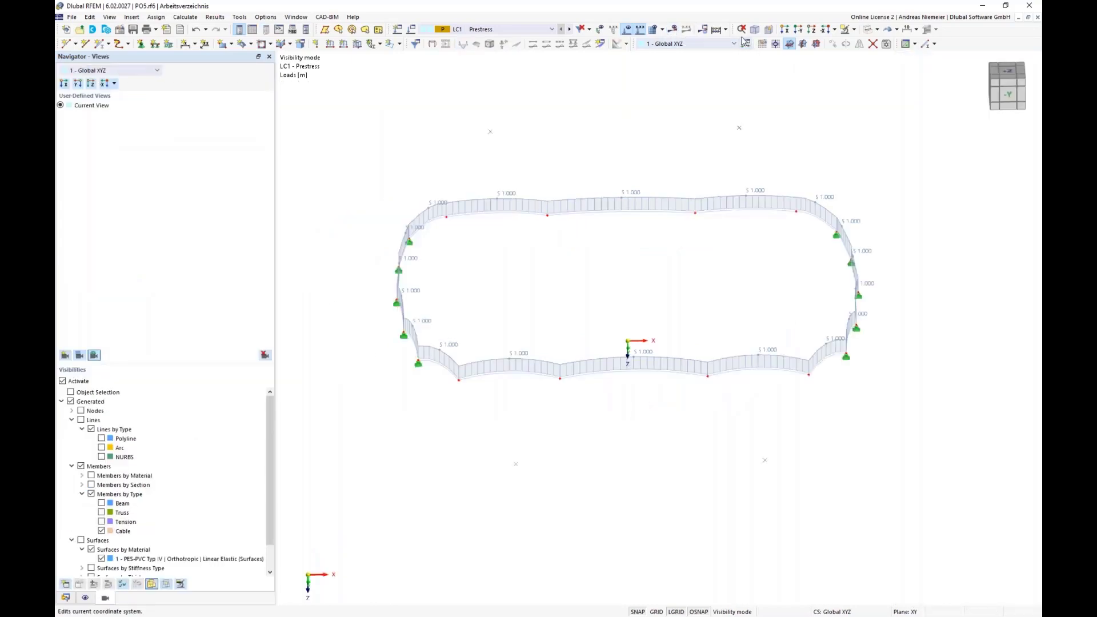
click(812, 32)
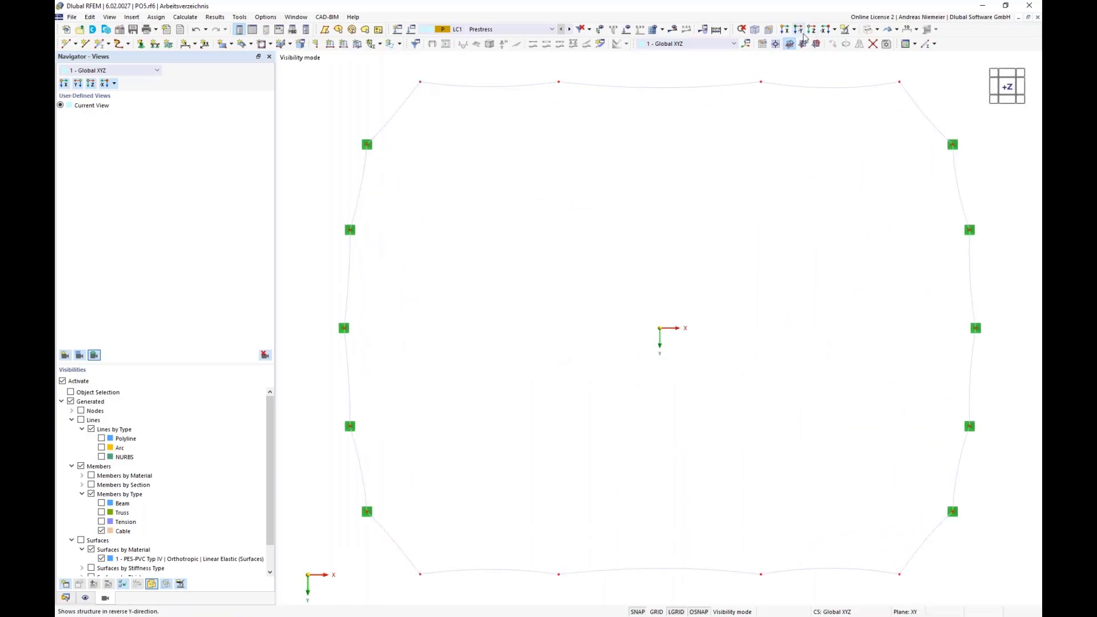
click(802, 32)
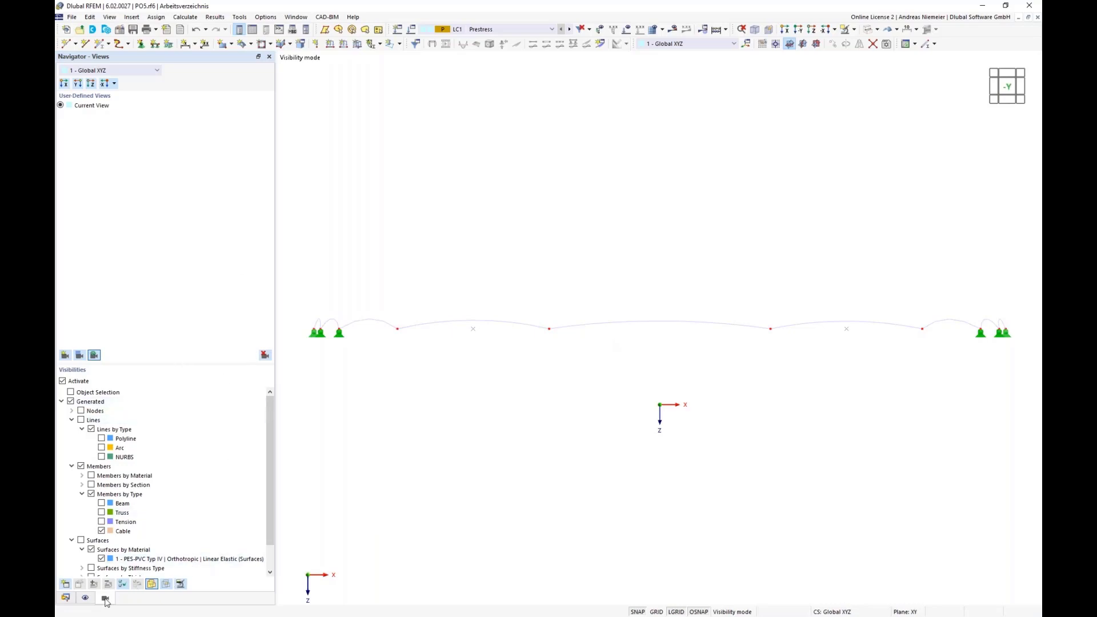
- Display the results without member forces and examine the nodal support reactions at the cable edge
click(674, 28)
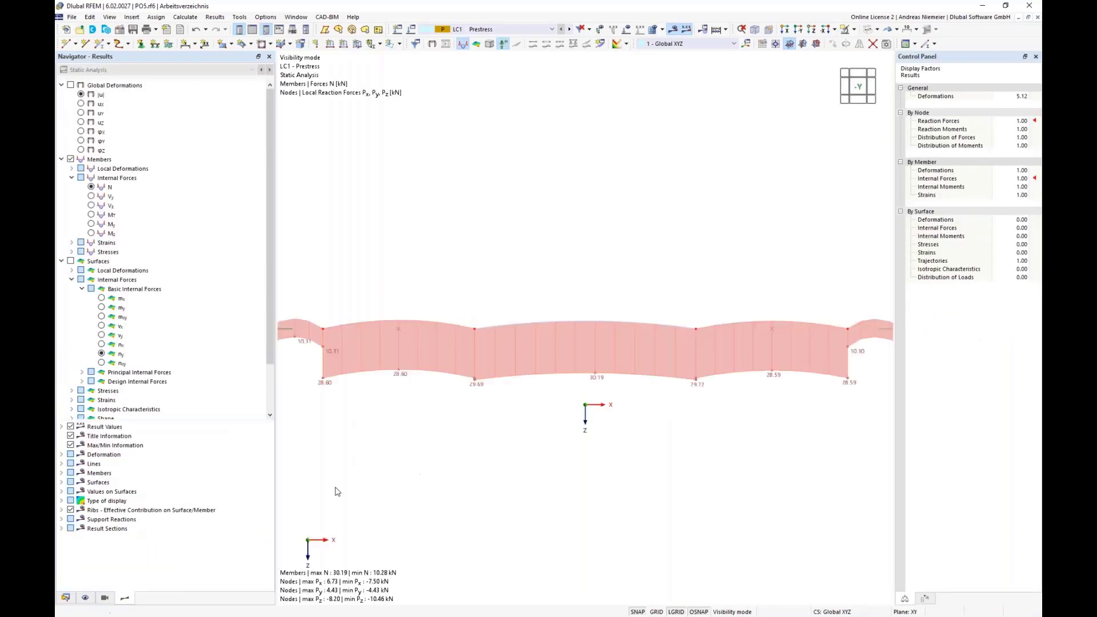
scroll(160, 377, down, 2)
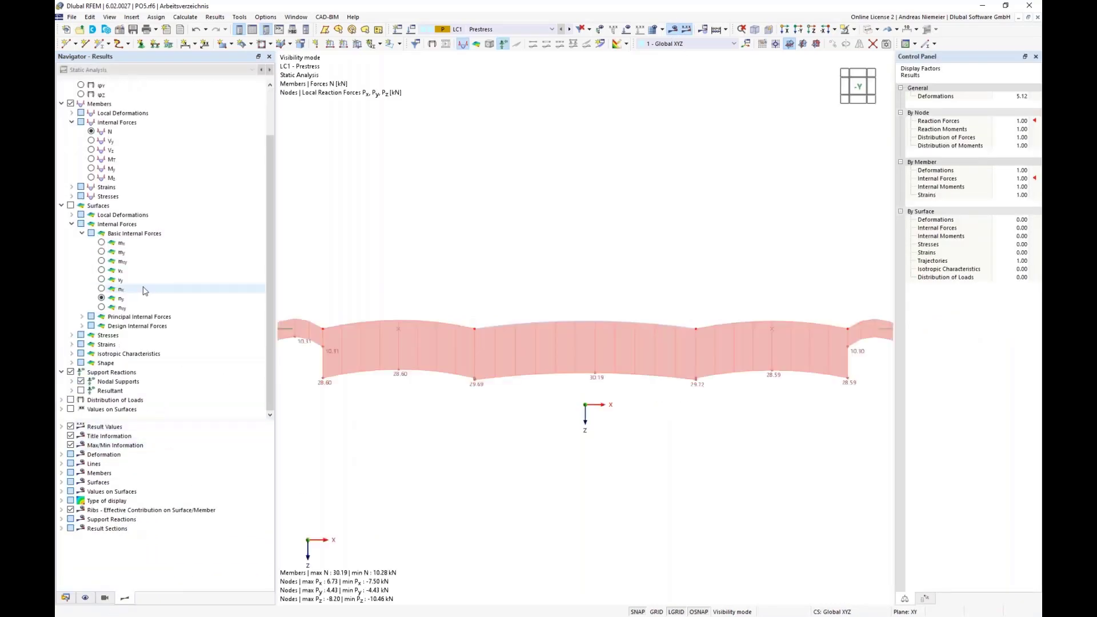
click(71, 104)
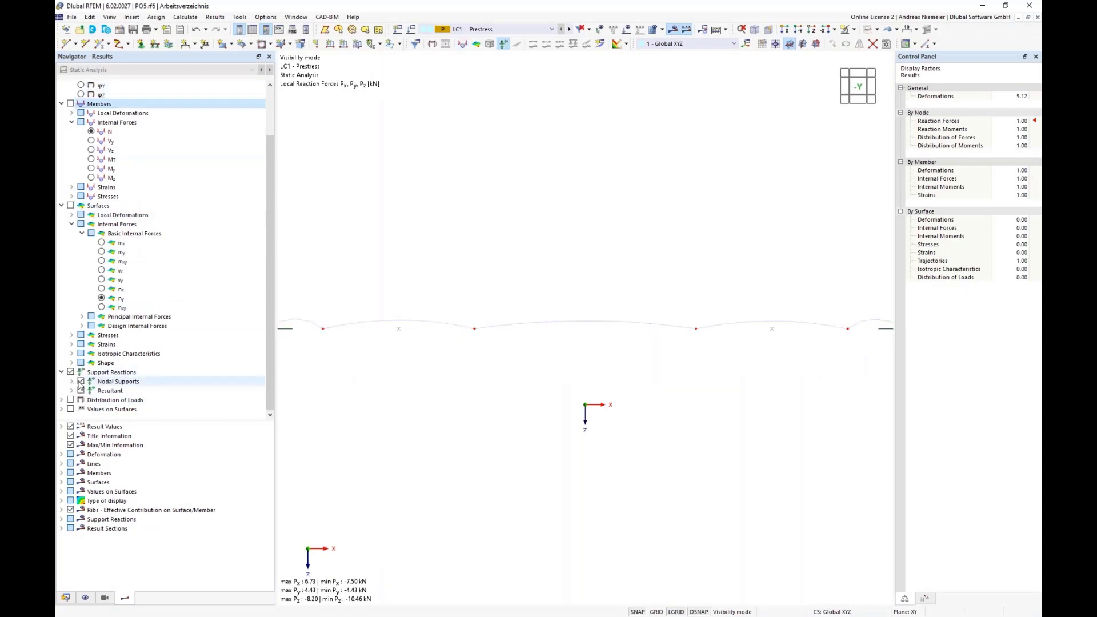
scroll(399, 366, up, 5)
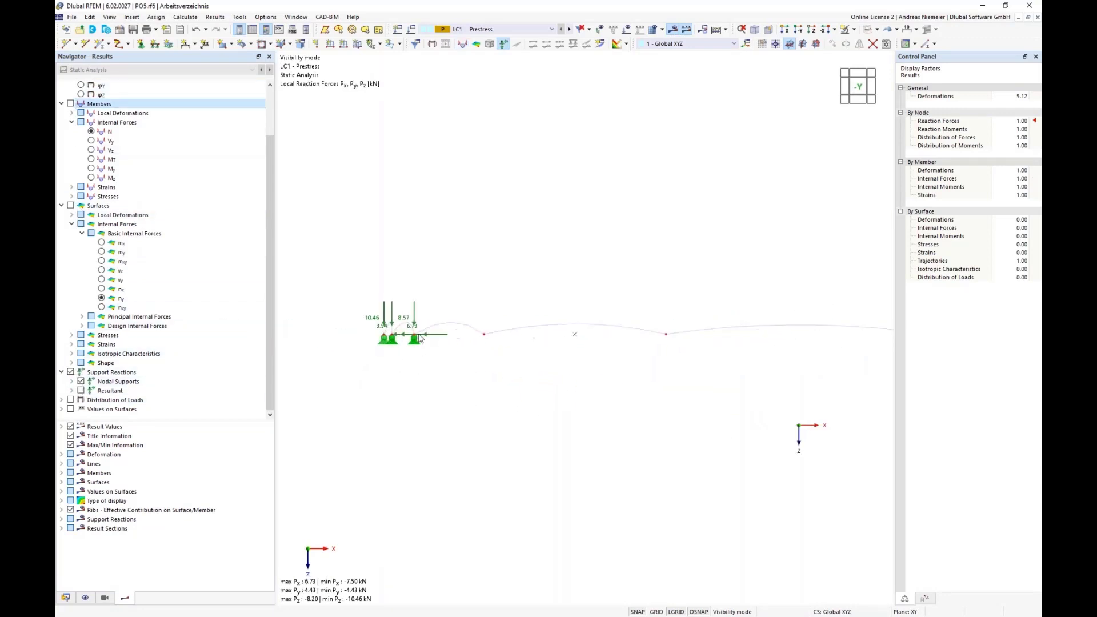
scroll(382, 391, down, 1)
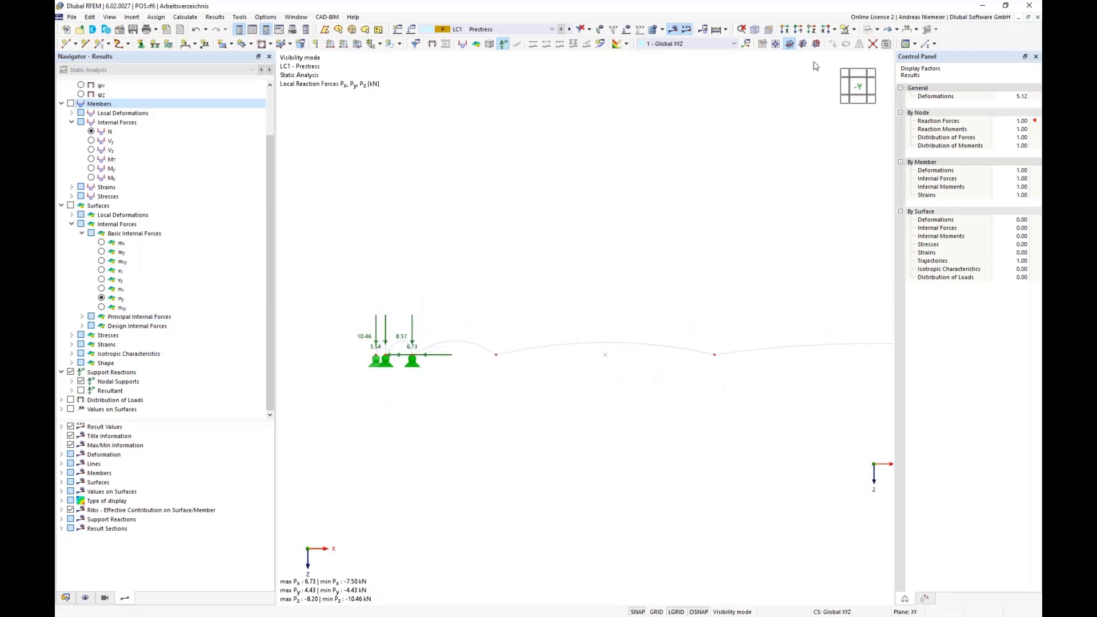
- Cancel the visibility mode so the complete model is displayed, and examine its nodal support reactions
click(856, 32)
click(874, 98)
scroll(487, 245, down, 1)
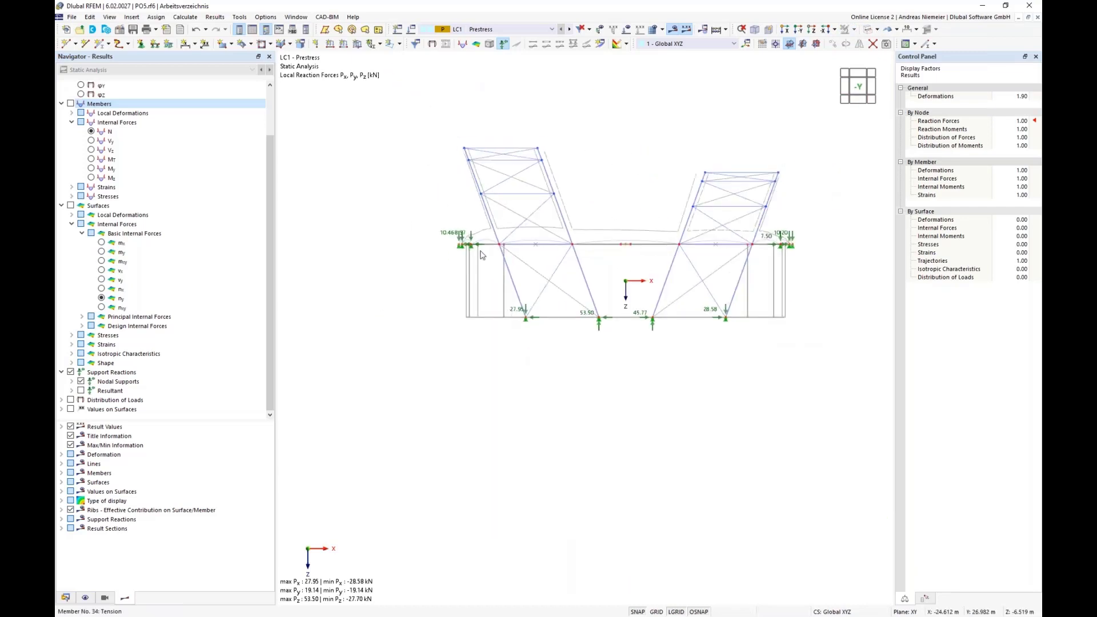
scroll(472, 250, up, 3)
scroll(423, 261, down, 3)
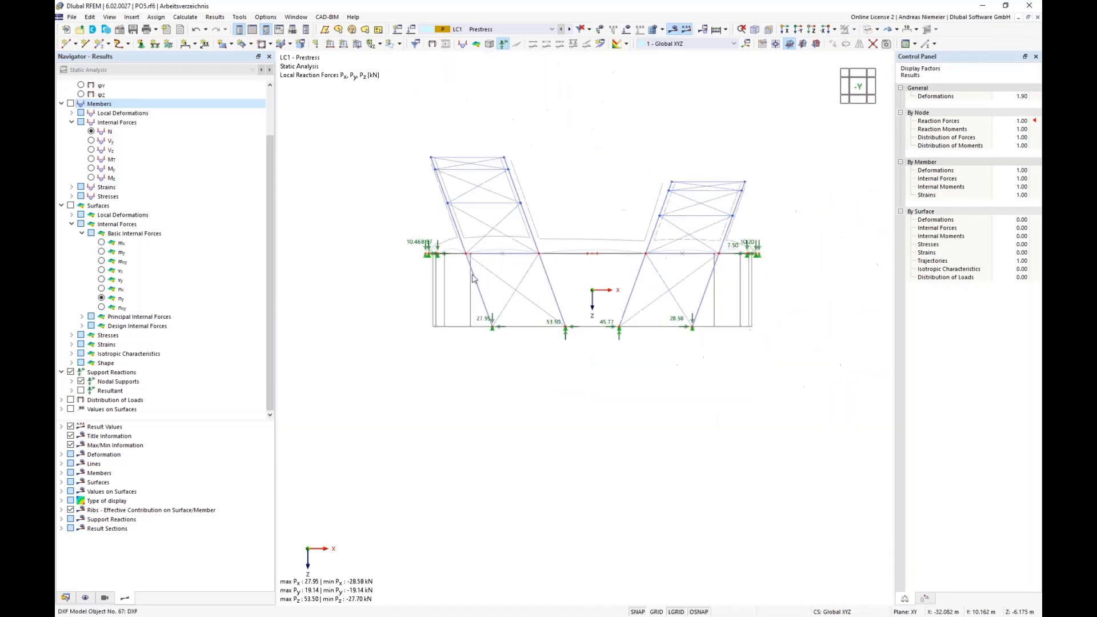
ctrl+middle_drag(580, 289, 589, 332)
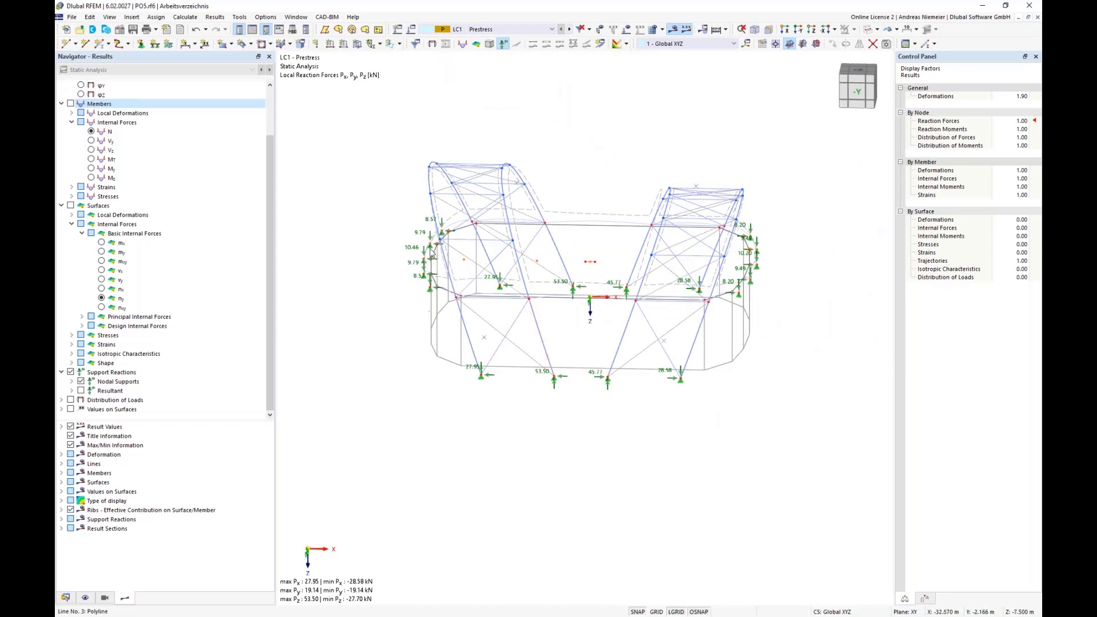
middle_drag(646, 417, 626, 444)
click(71, 372)
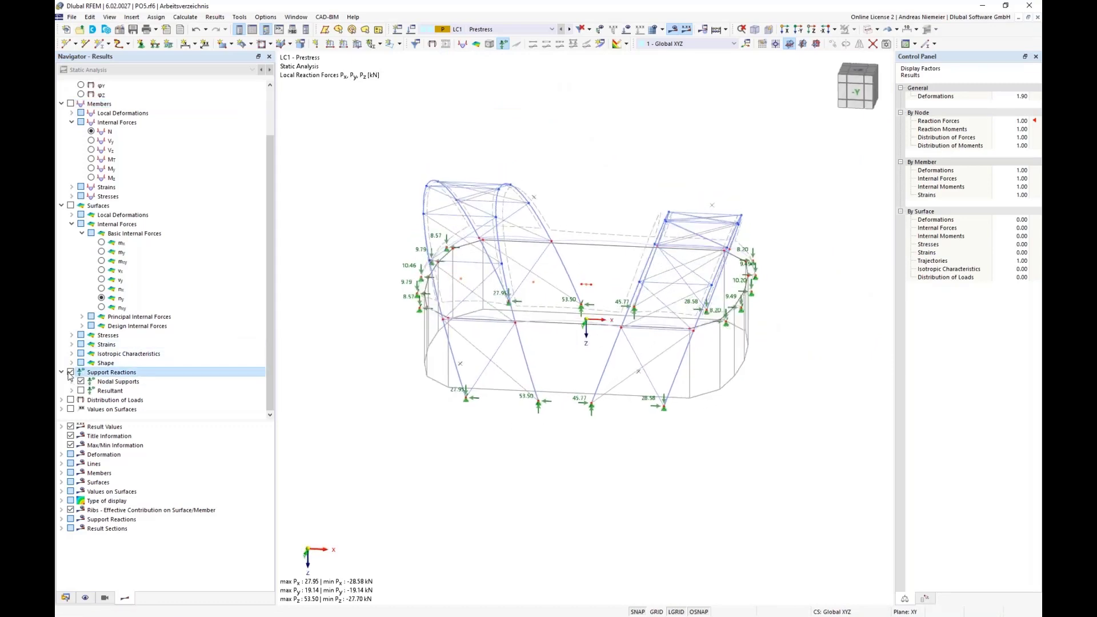
- Add a new load case named Self-Weight and assign it the Permanent action category
mouse_move(580, 478)
middle_down()
mouse_move(570, 496)
mouse_move(558, 485)
mouse_move(570, 496)
middle_up()
scroll(569, 496, down, 1)
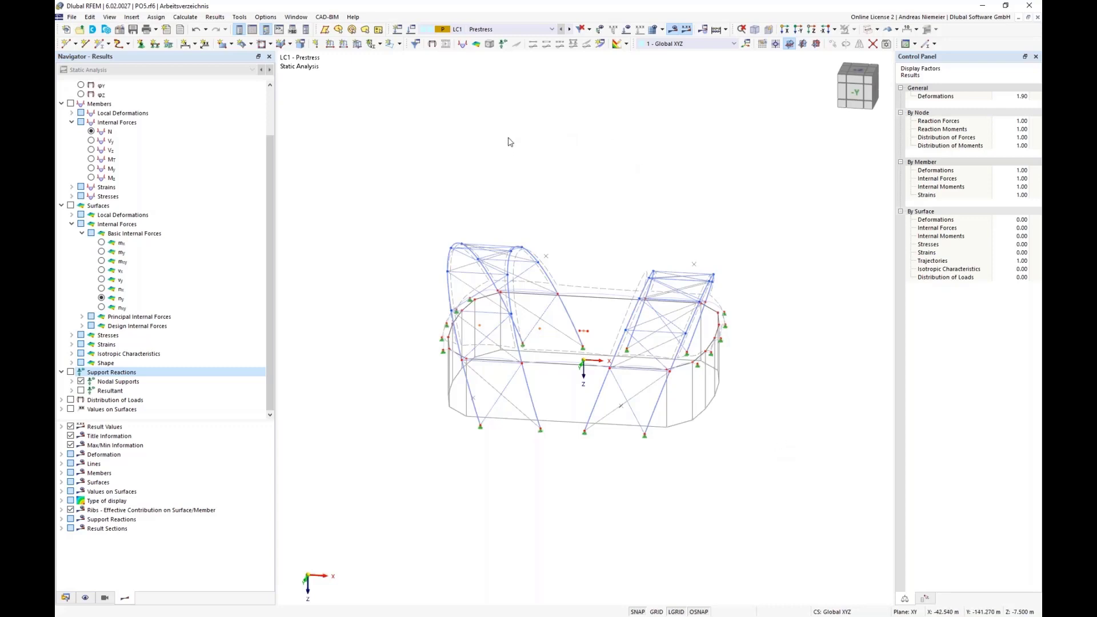
click(412, 29)
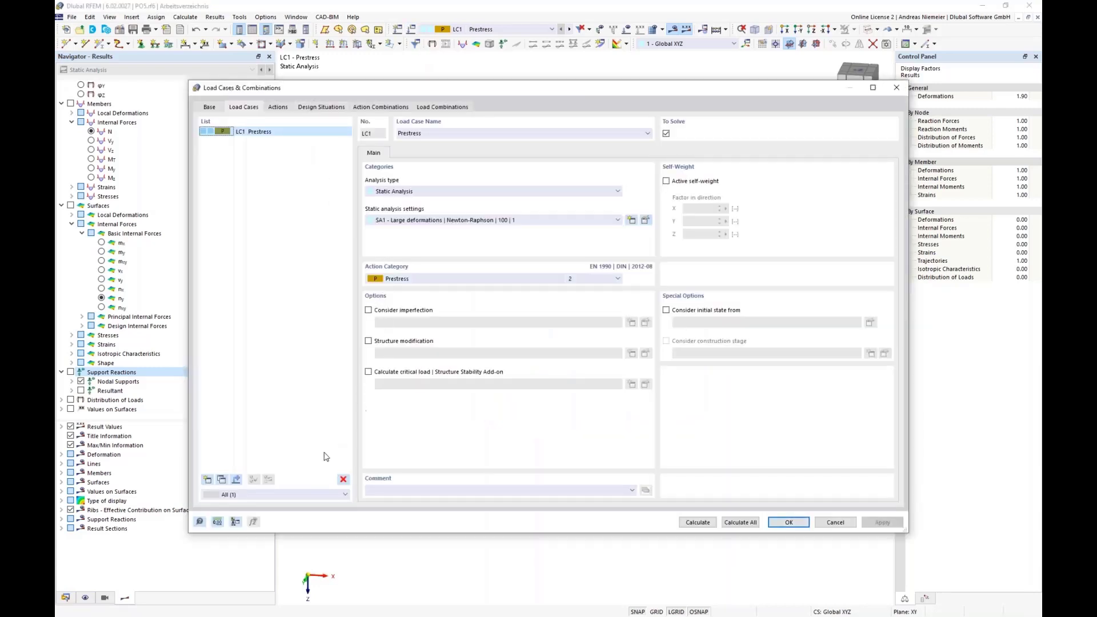
click(207, 479)
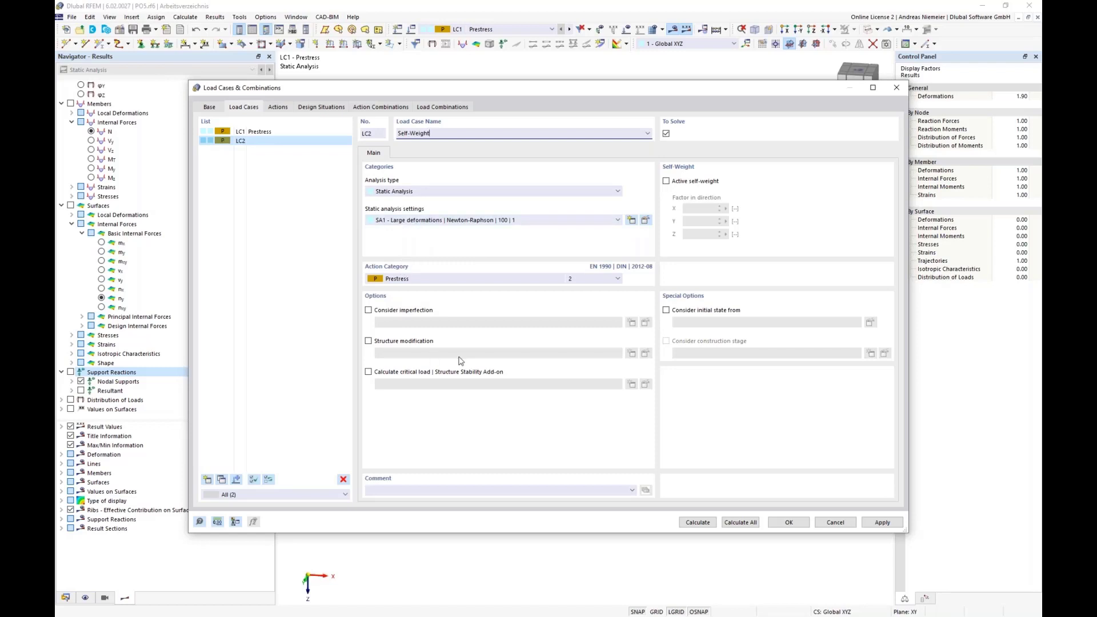
click(449, 280)
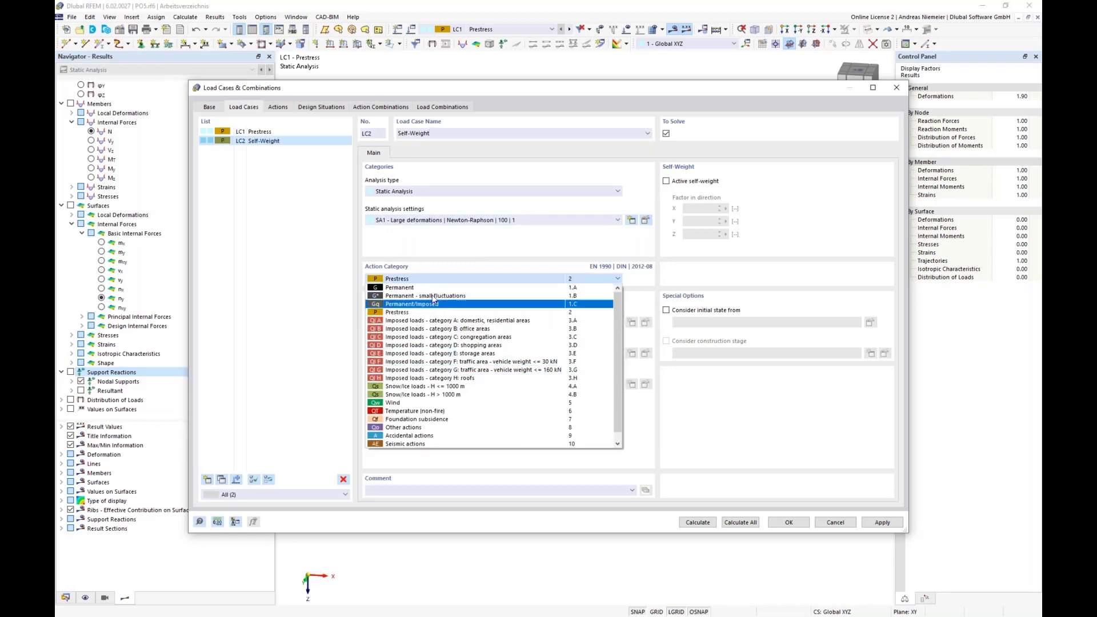
click(420, 288)
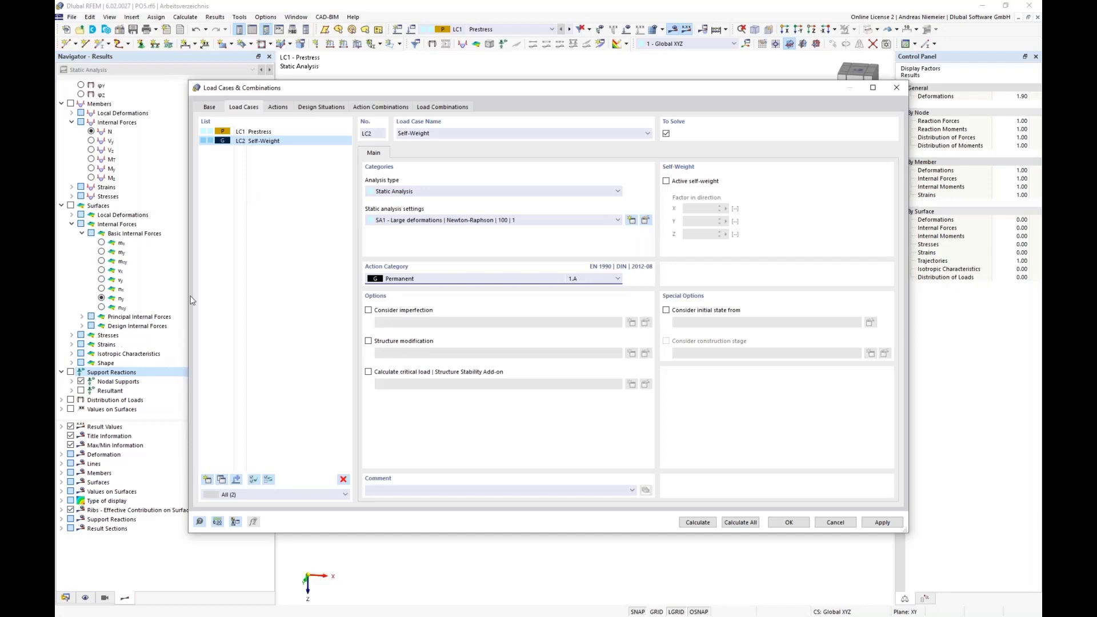
- Have the Self-Weight load case consider the initial state from LC1 Prestress, and review the type of initial state in its settings
click(666, 310)
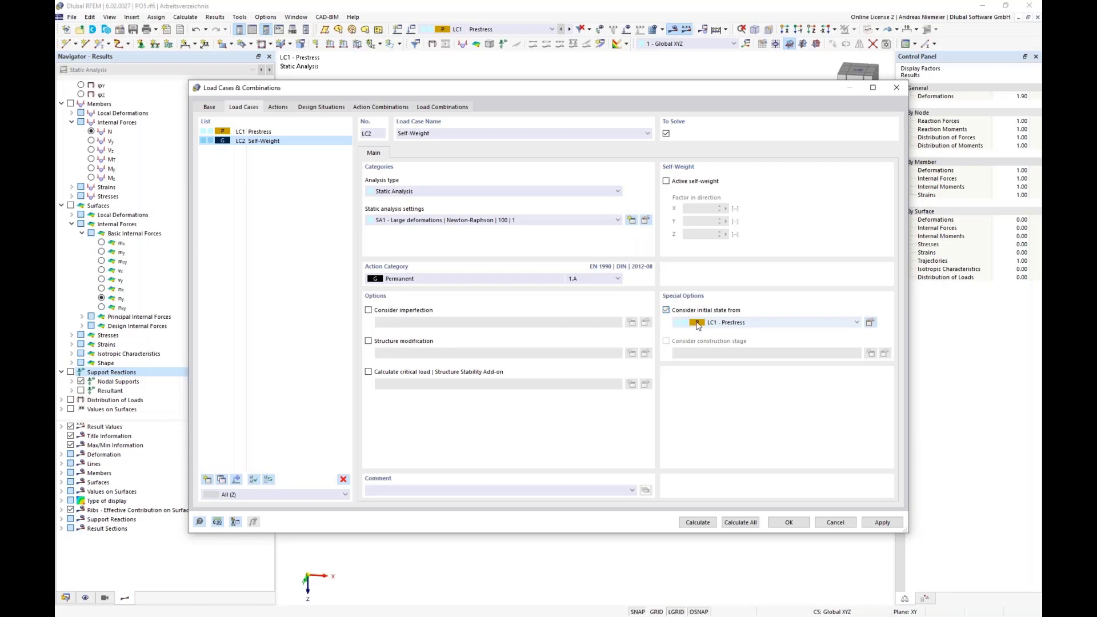
click(756, 320)
click(715, 332)
click(870, 323)
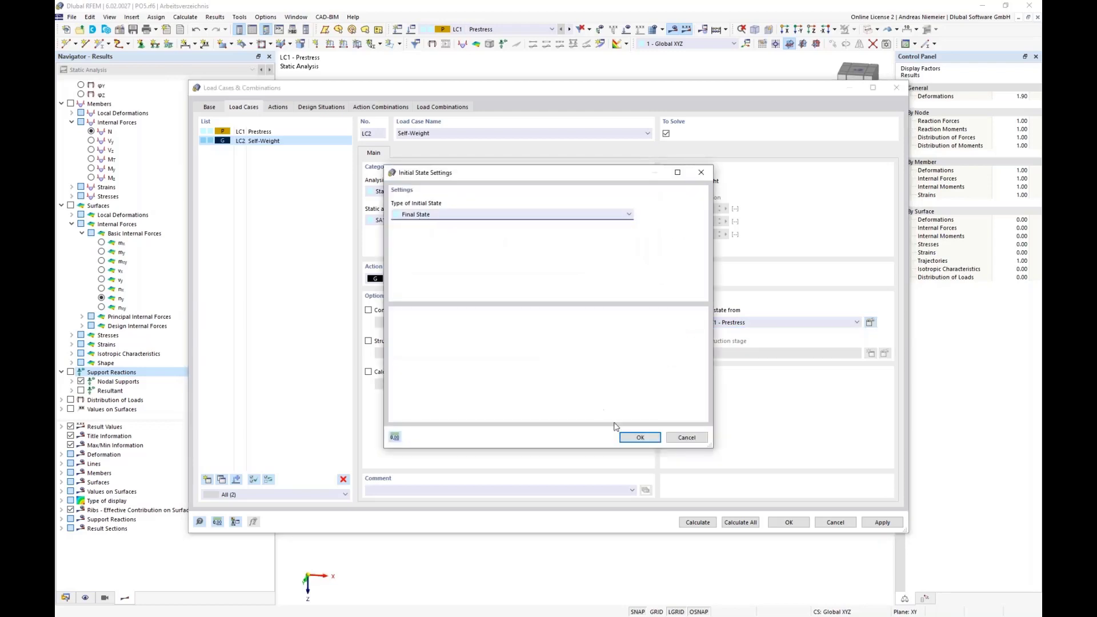
click(687, 438)
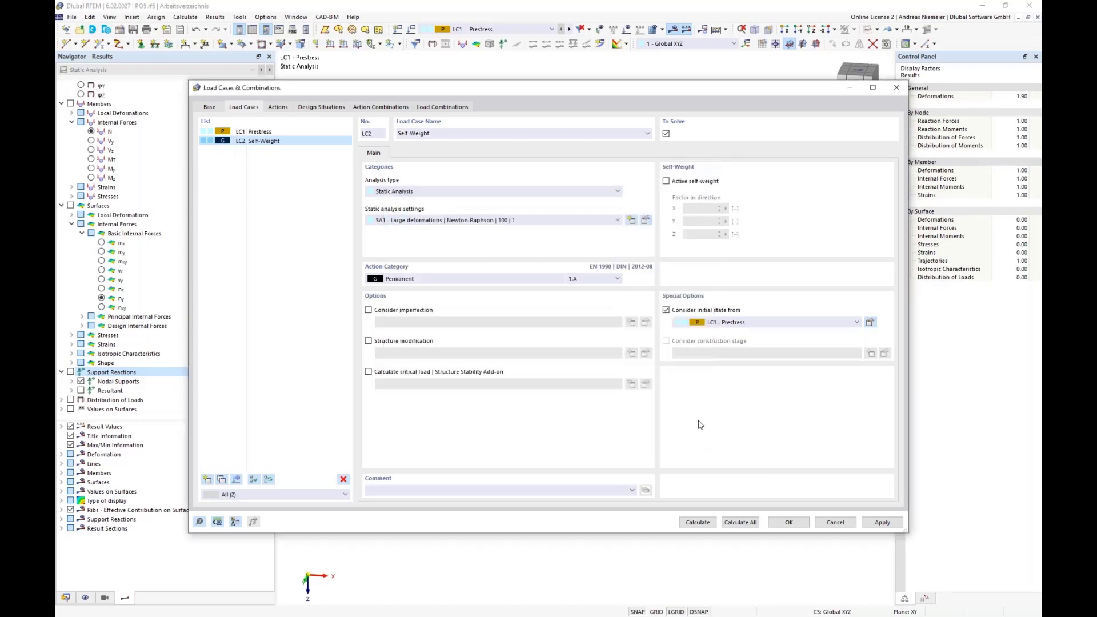
- Calculate load case LC2 Self-Weight and display the results summary table
click(697, 522)
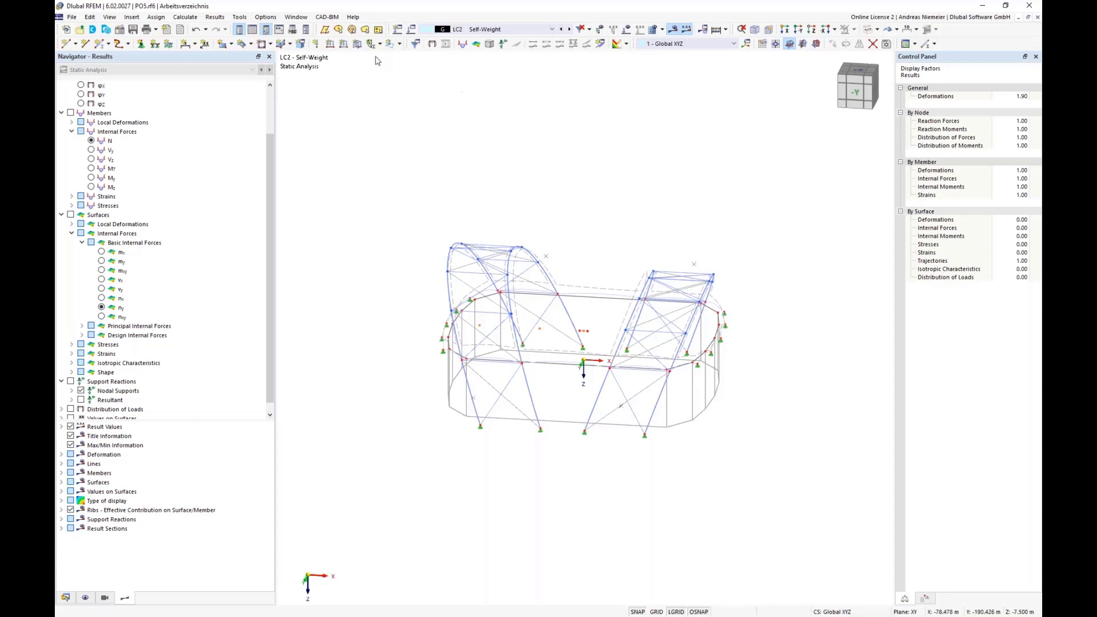
click(253, 30)
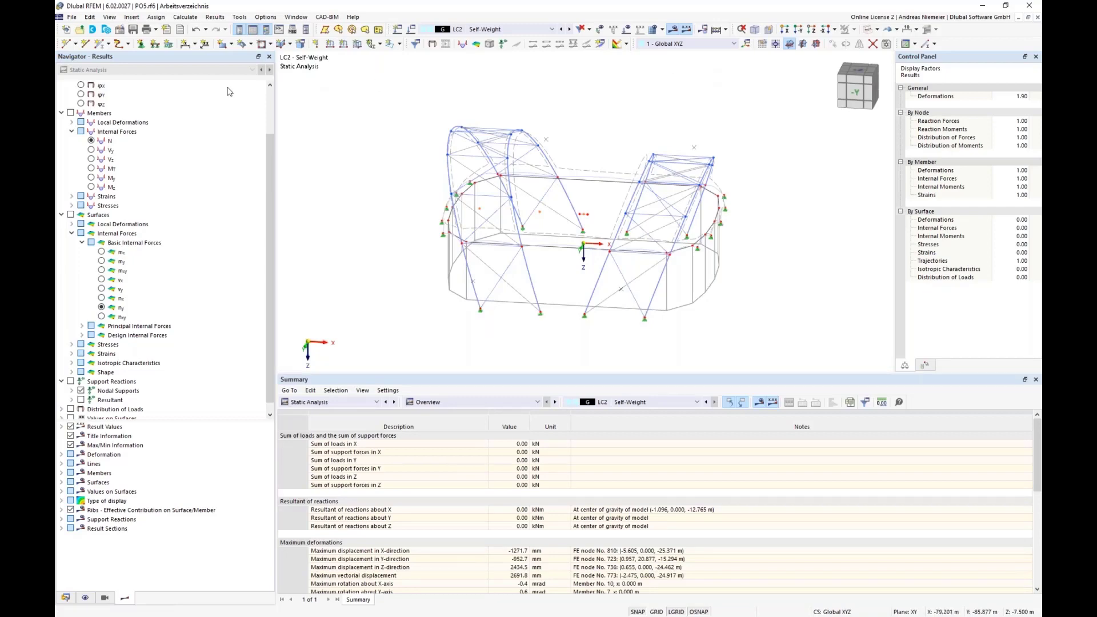
- Display the global deformations |u| and compare the summary results of load cases LC1 Prestress and LC2 Self-Weight
scroll(70, 96, up, 2)
click(70, 94)
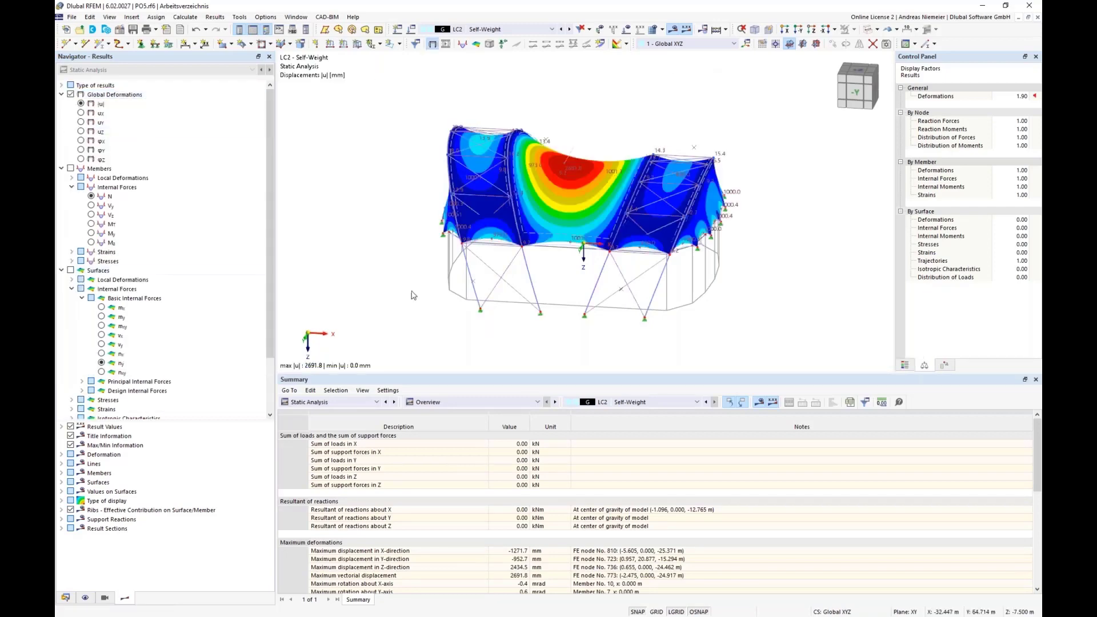
ctrl+middle_drag(398, 279, 394, 251)
click(618, 409)
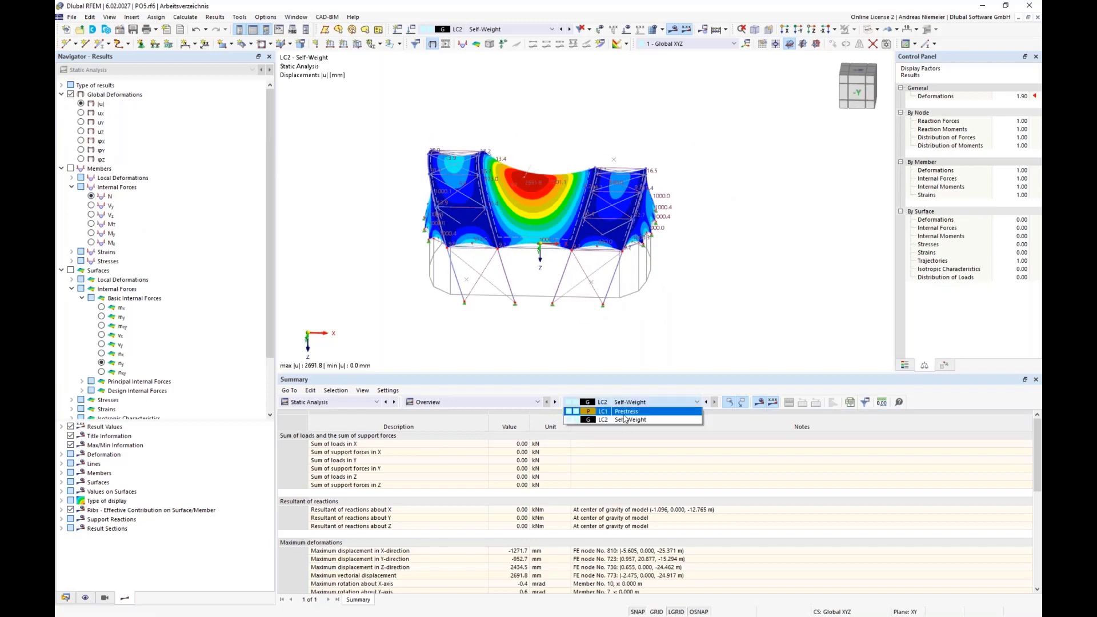
click(625, 420)
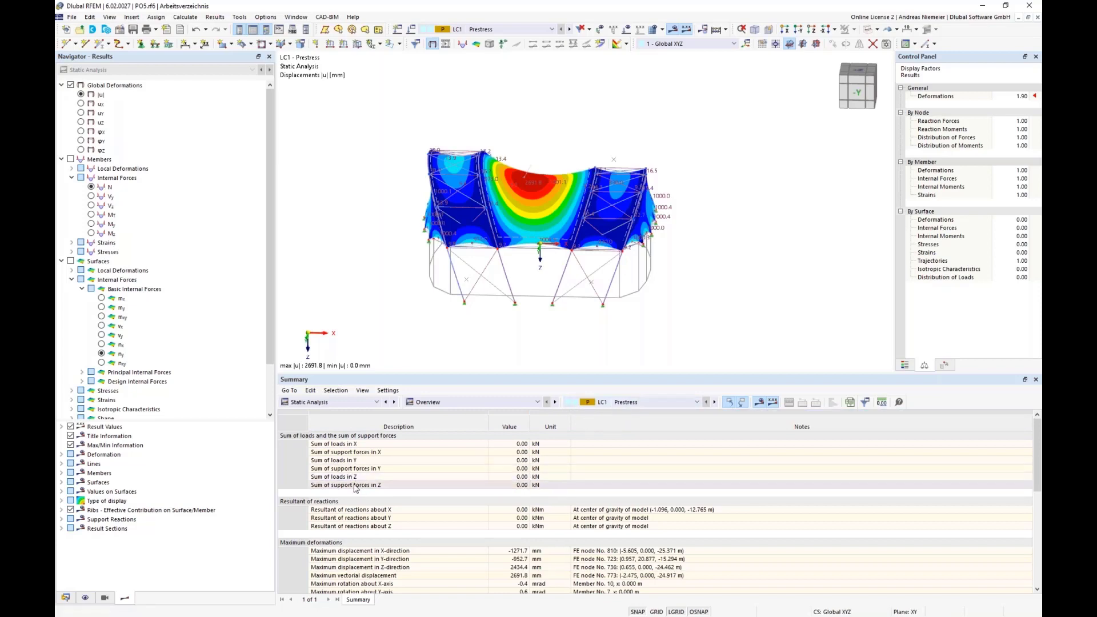
click(633, 403)
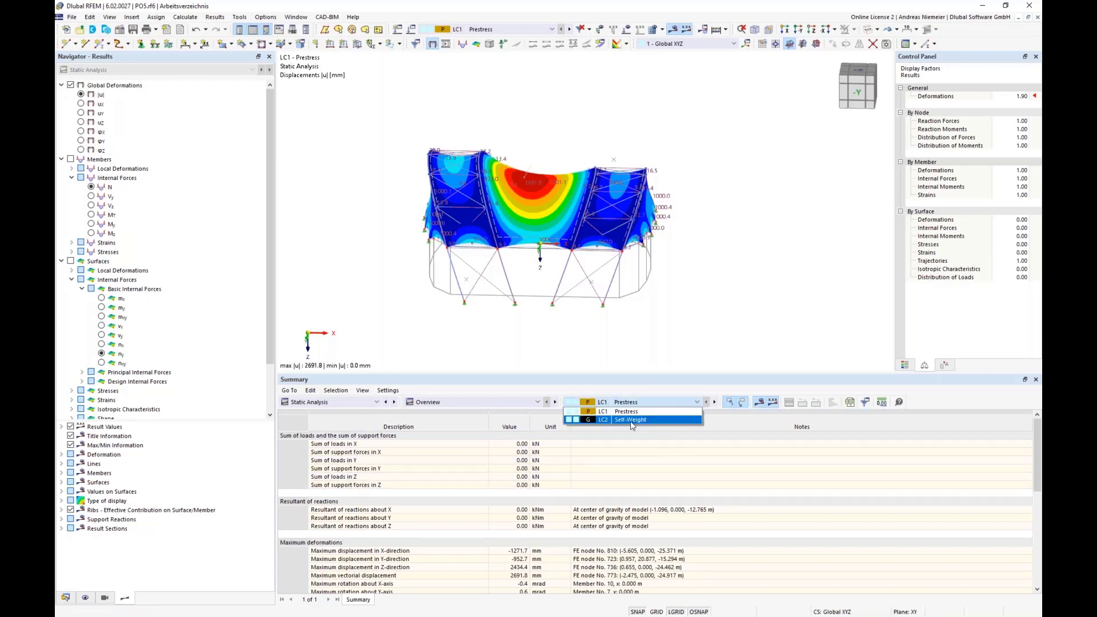
click(631, 422)
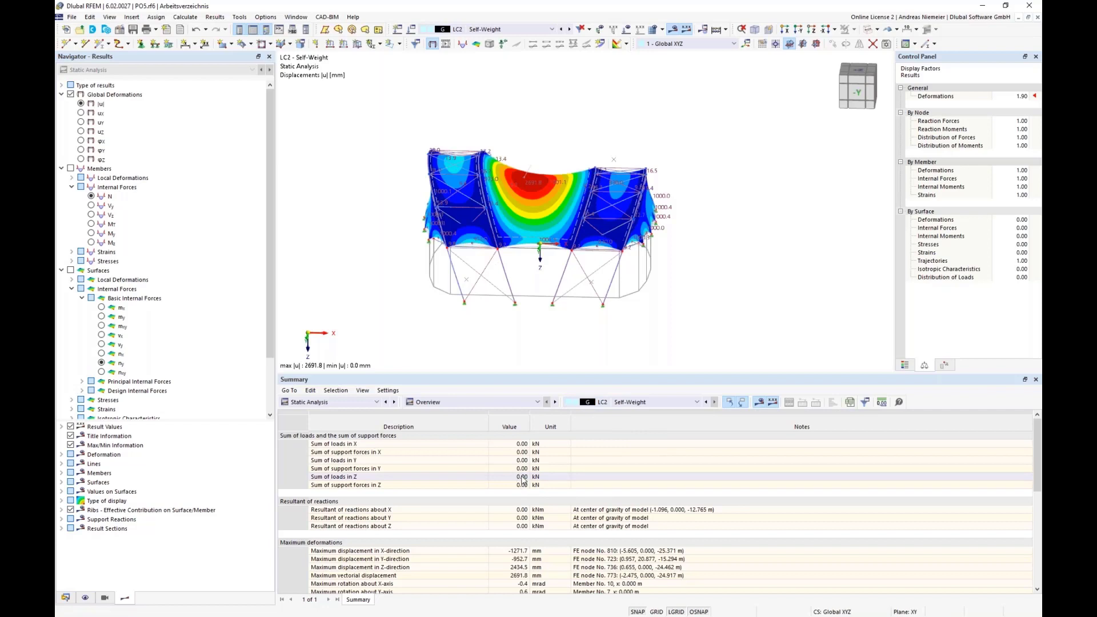
- Activate the self-weight in load case LC2 Self-Weight and calculate that load case
click(337, 402)
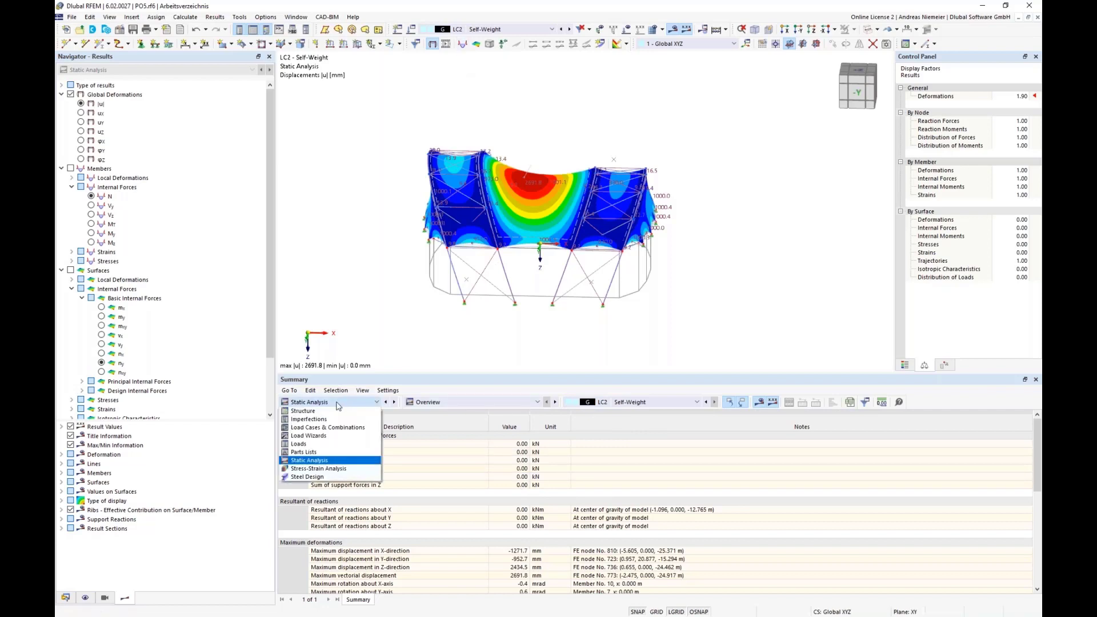
click(342, 320)
click(410, 31)
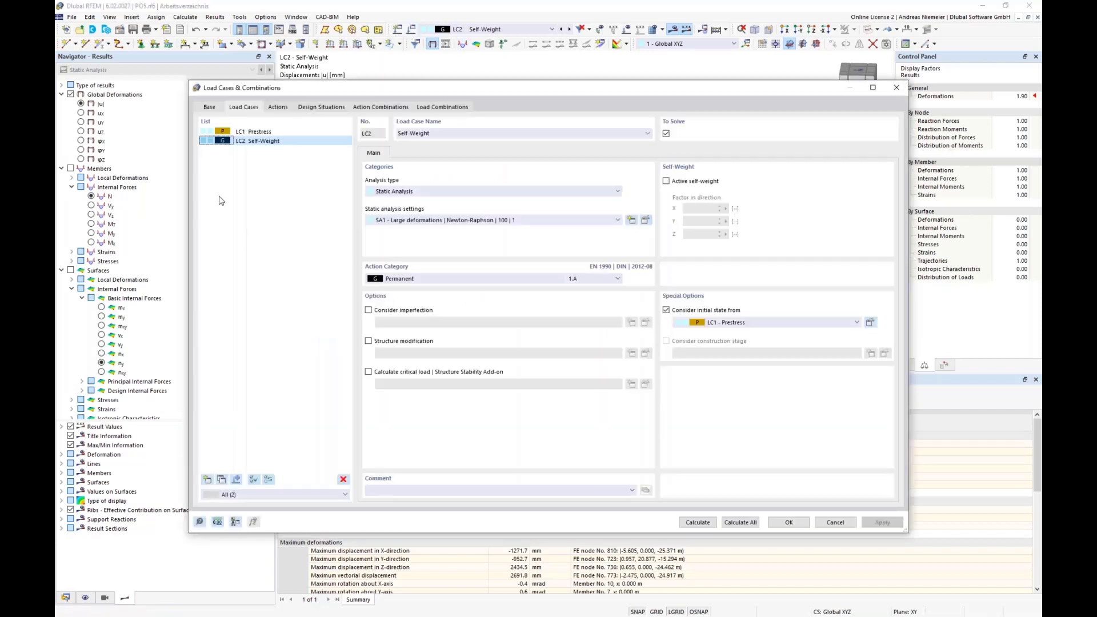
click(666, 180)
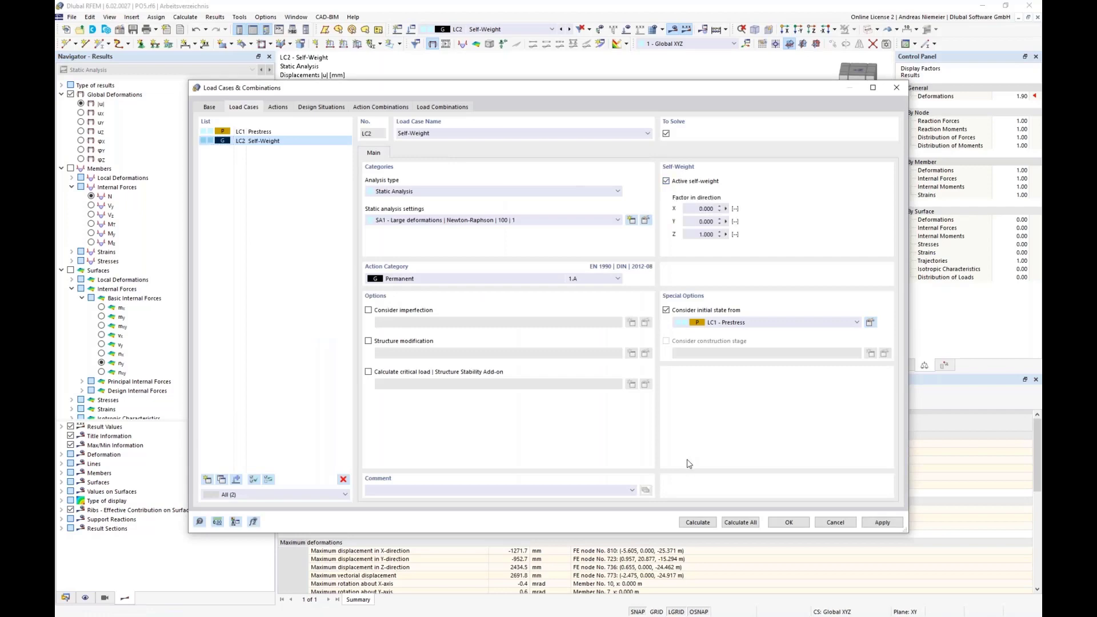
click(698, 522)
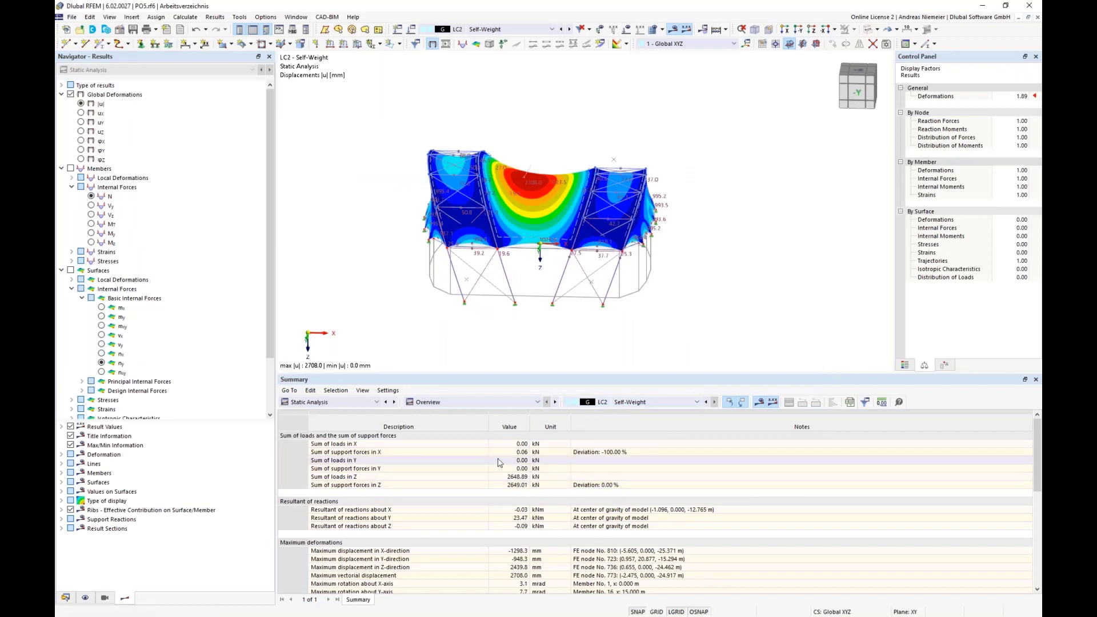
- Show the results of load case LC1 Prestress for comparison with the recalculated self-weight case
click(621, 407)
click(623, 418)
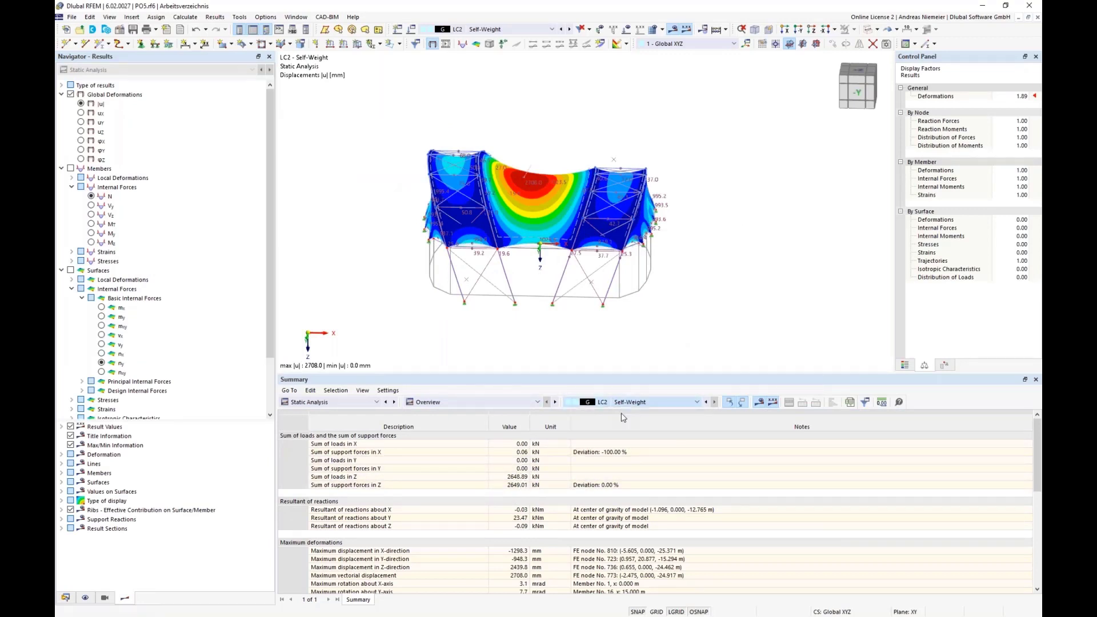
click(653, 401)
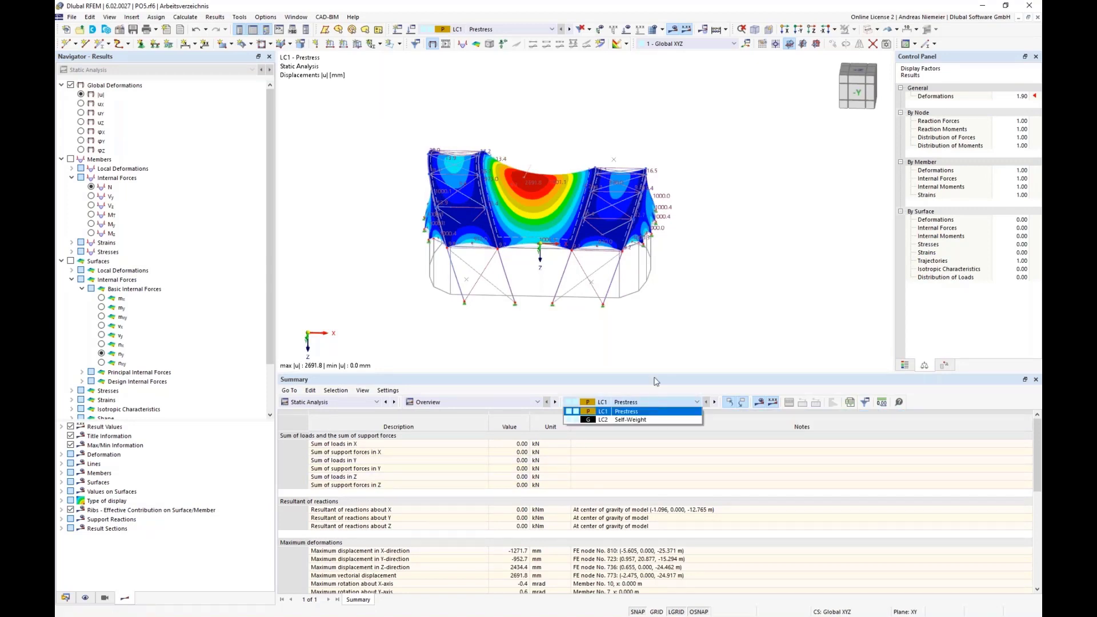
click(684, 338)
mouse_move(676, 329)
ctrl+middle_down()
mouse_move(644, 294)
mouse_move(668, 317)
ctrl+middle_up()
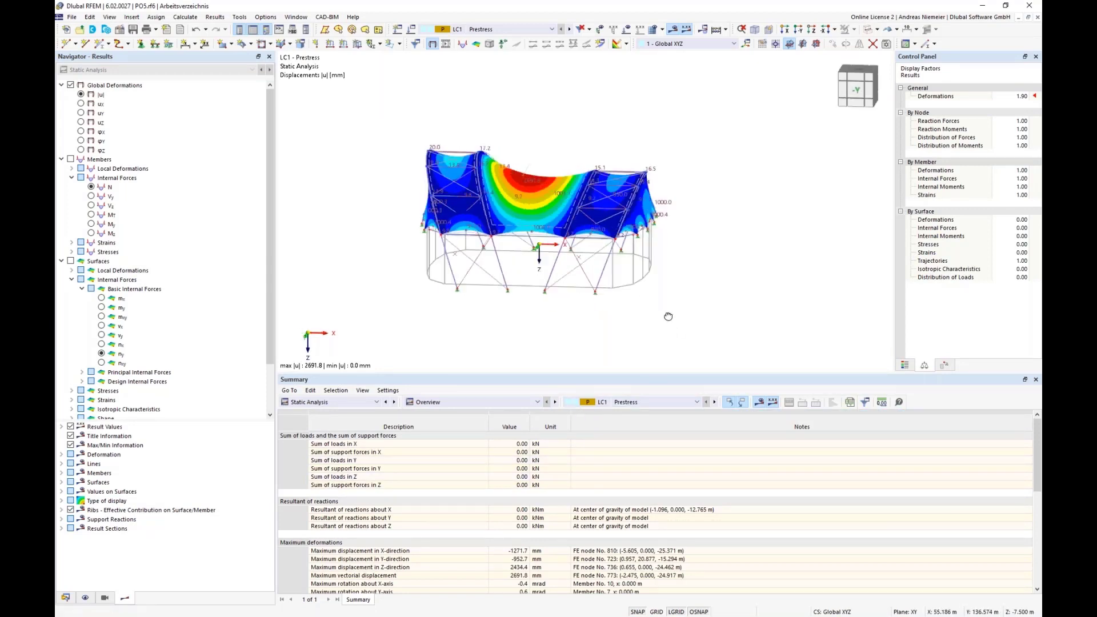
- Add a third load case named Snow in the load cases table
click(327, 402)
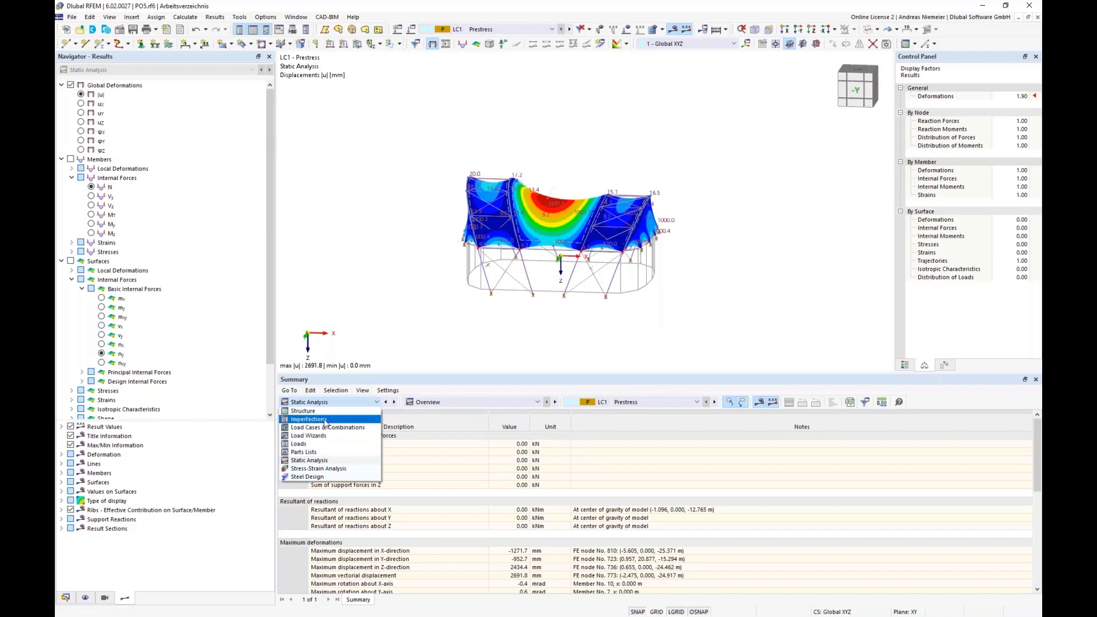
click(327, 428)
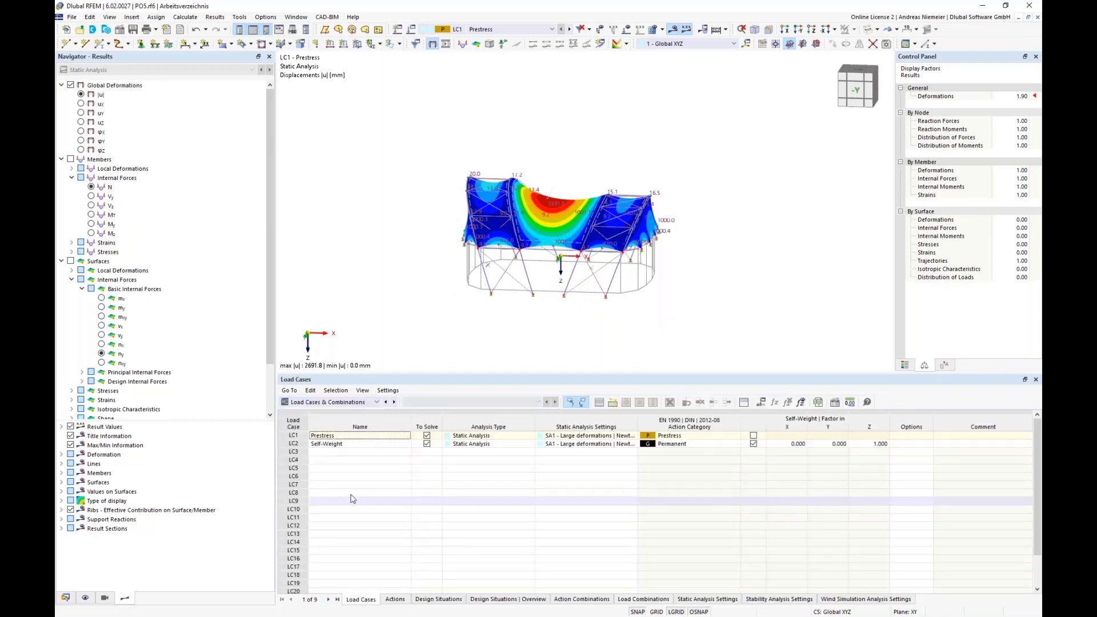
click(335, 454)
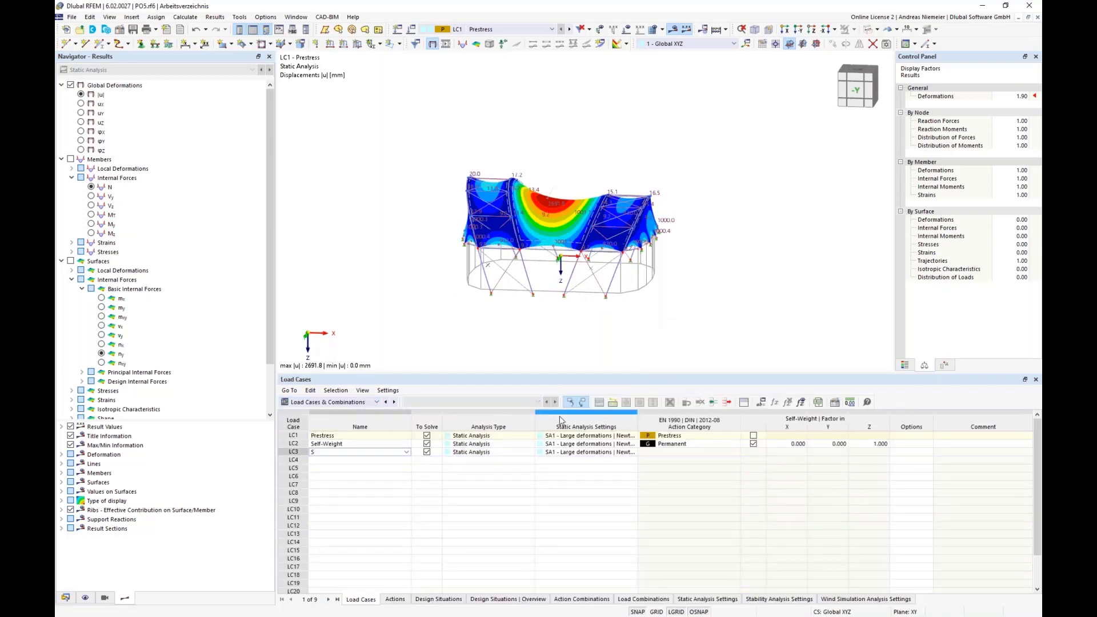
click(440, 560)
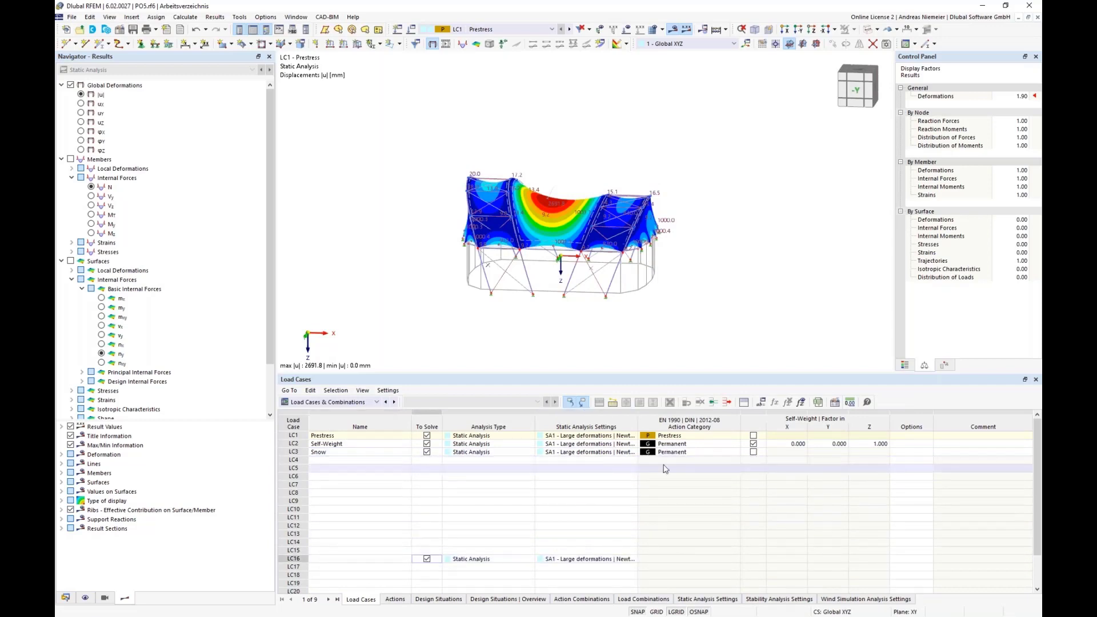
- Set the action category of the Snow load case to Snow/Ice loads - H <= 1000 m
click(701, 454)
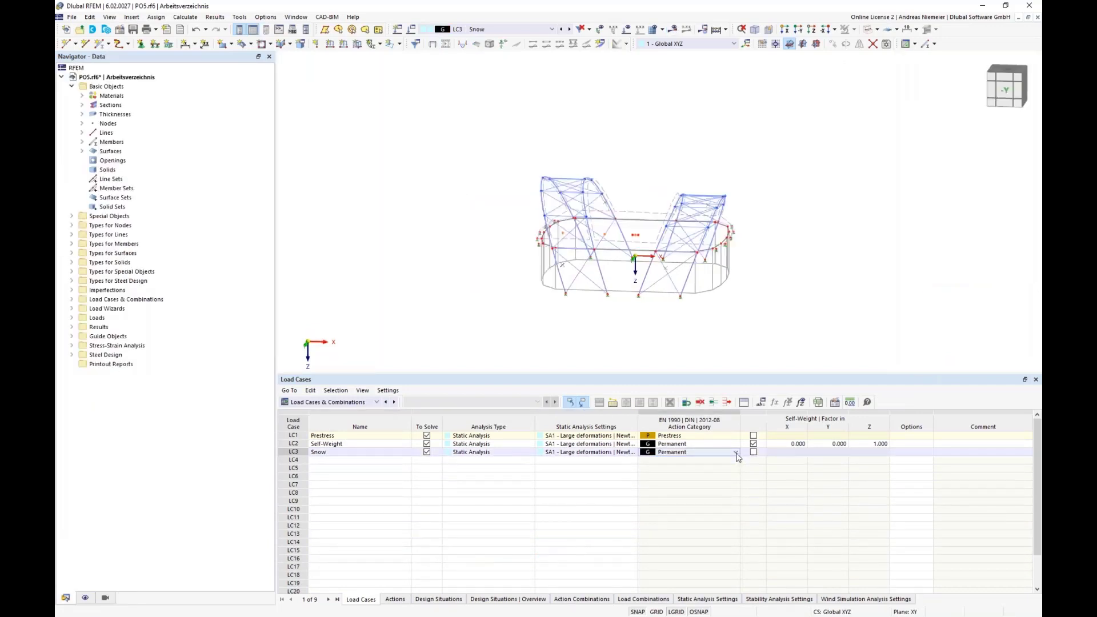
click(736, 451)
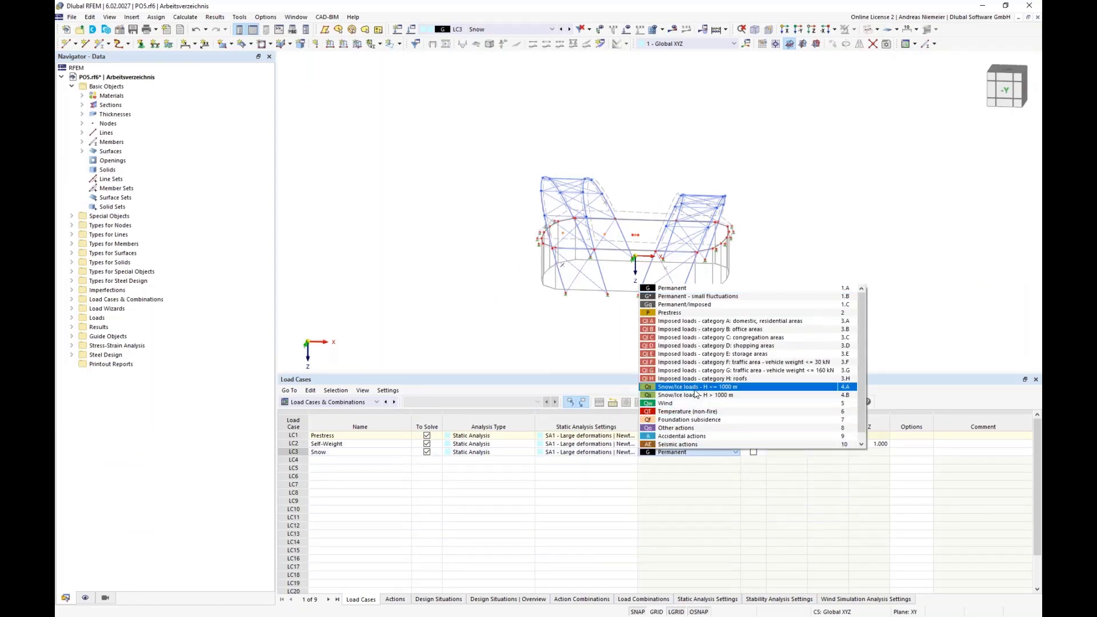
click(697, 389)
click(689, 517)
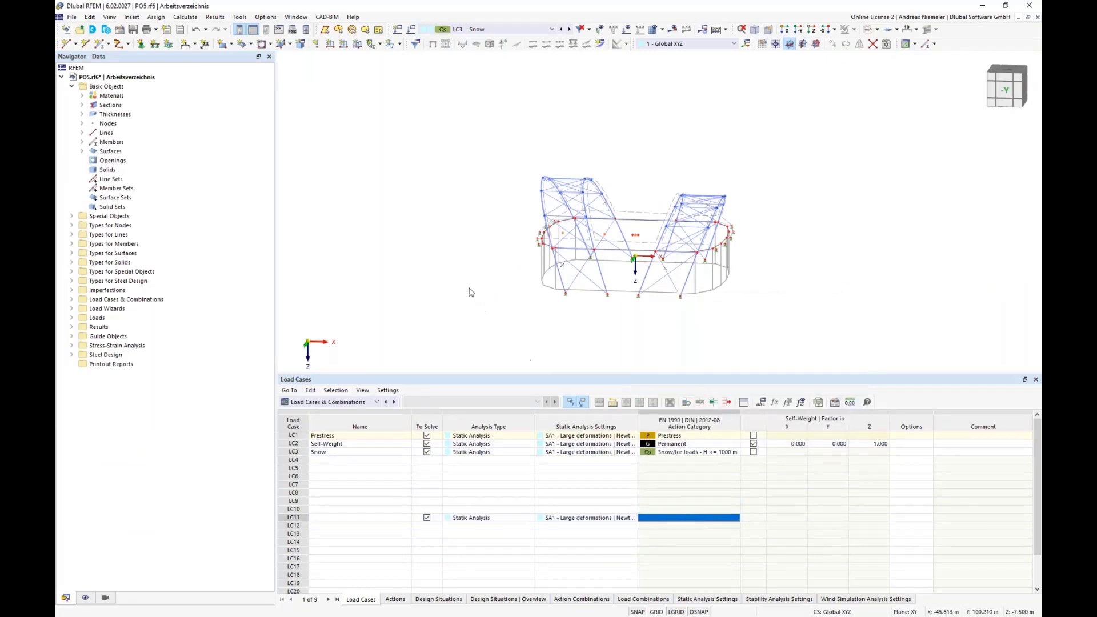
- Define a new uniform surface load in LC3 Snow, acting global in Z on projected area, with magnitude 0.52 kN/m²
click(357, 43)
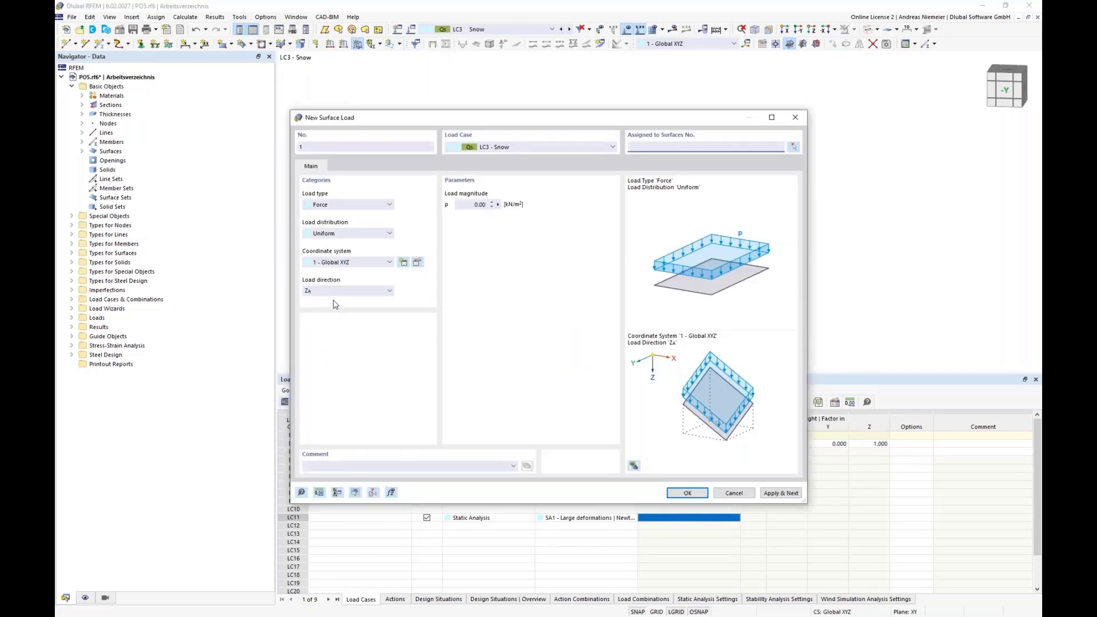
click(354, 293)
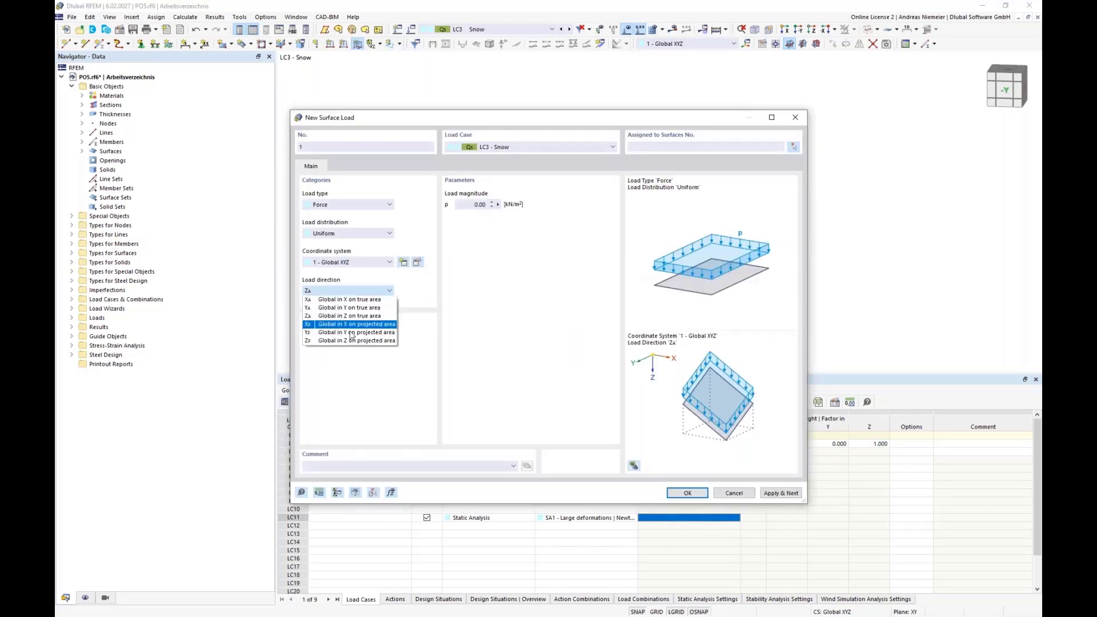
click(348, 343)
click(468, 205)
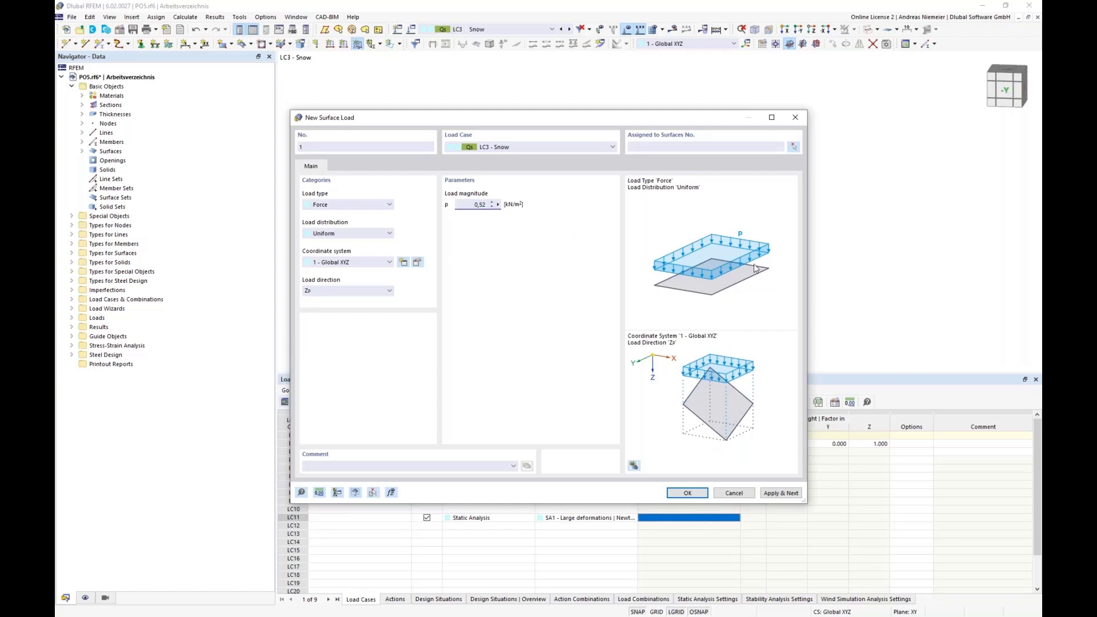
- Assign the new snow load to all membrane roof surfaces in the model and create it
click(795, 147)
click(795, 150)
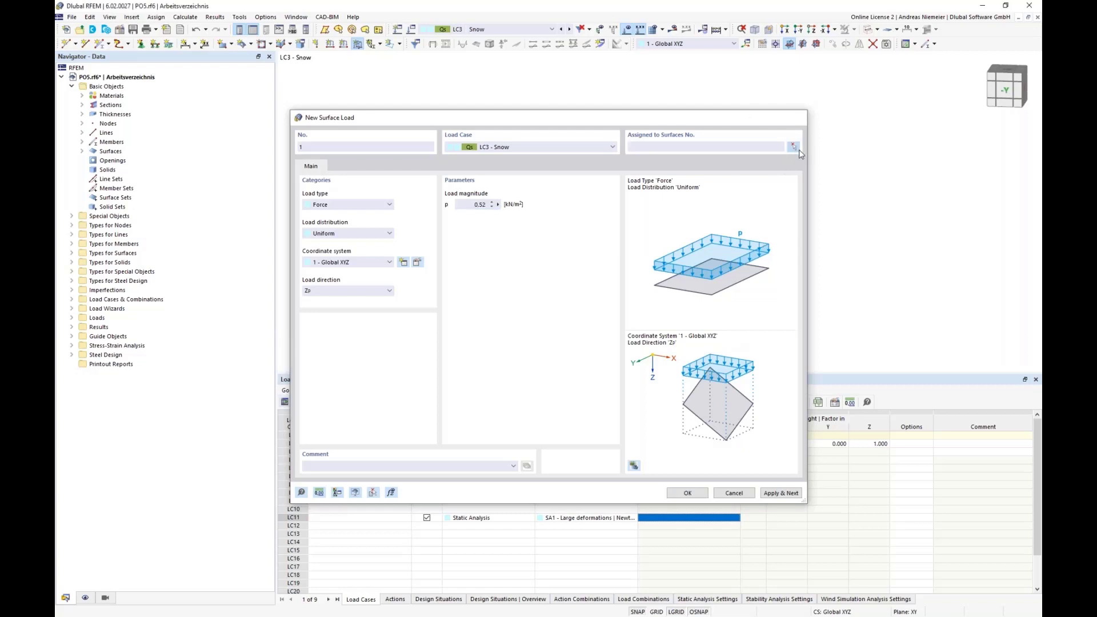
drag(787, 222, 514, 127)
click(206, 161)
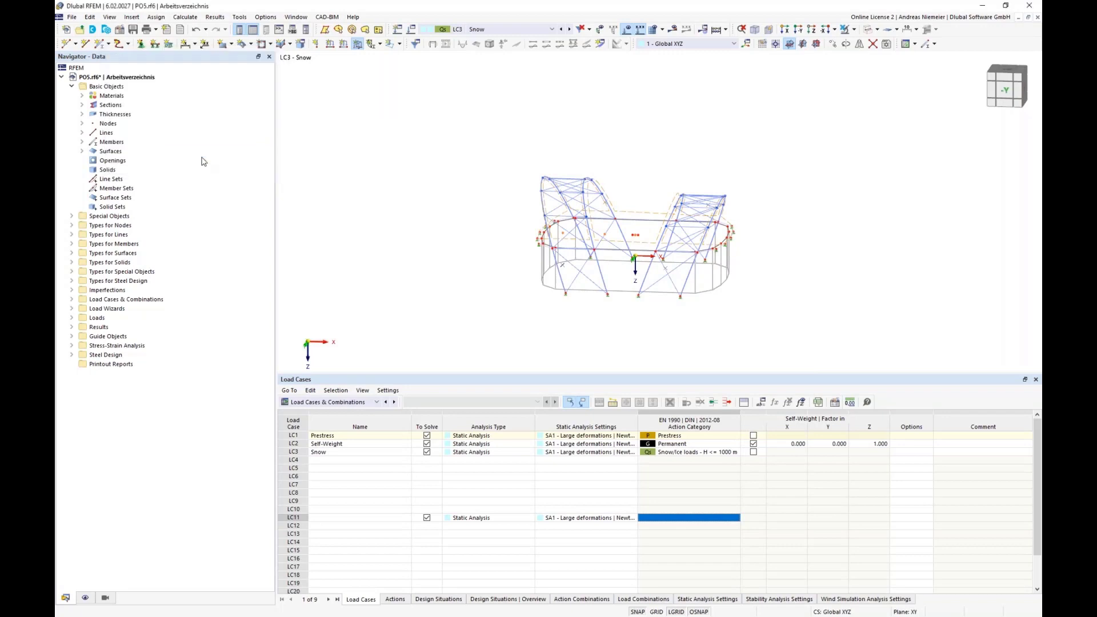
click(687, 492)
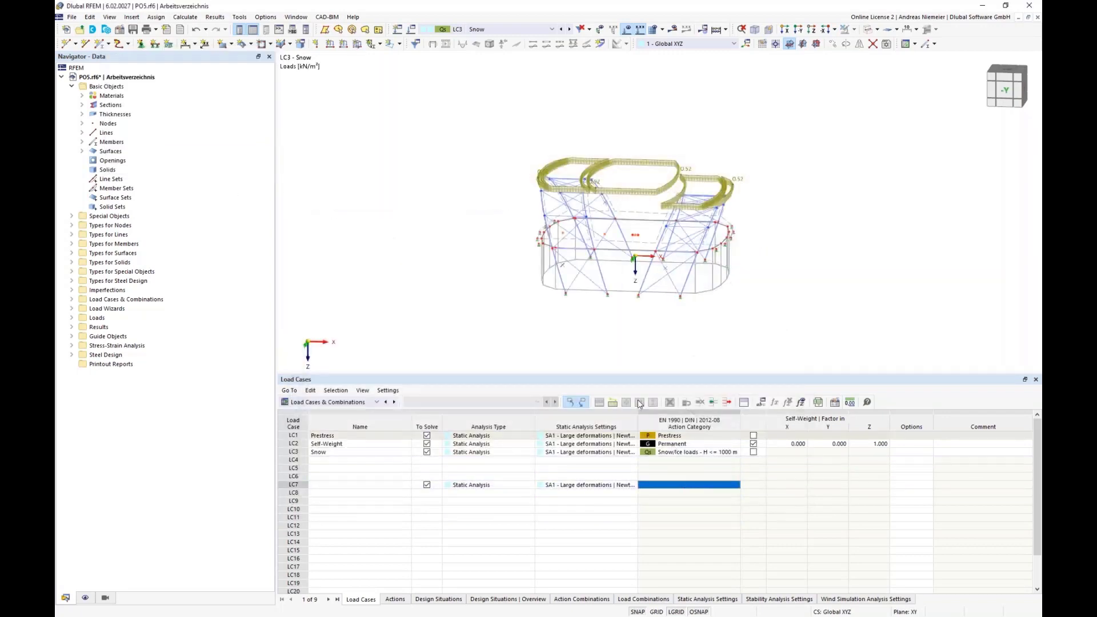
- Show the model with solid rendering and examine the snow load over the membrane roof from the side
ctrl+middle_drag(516, 257, 496, 231)
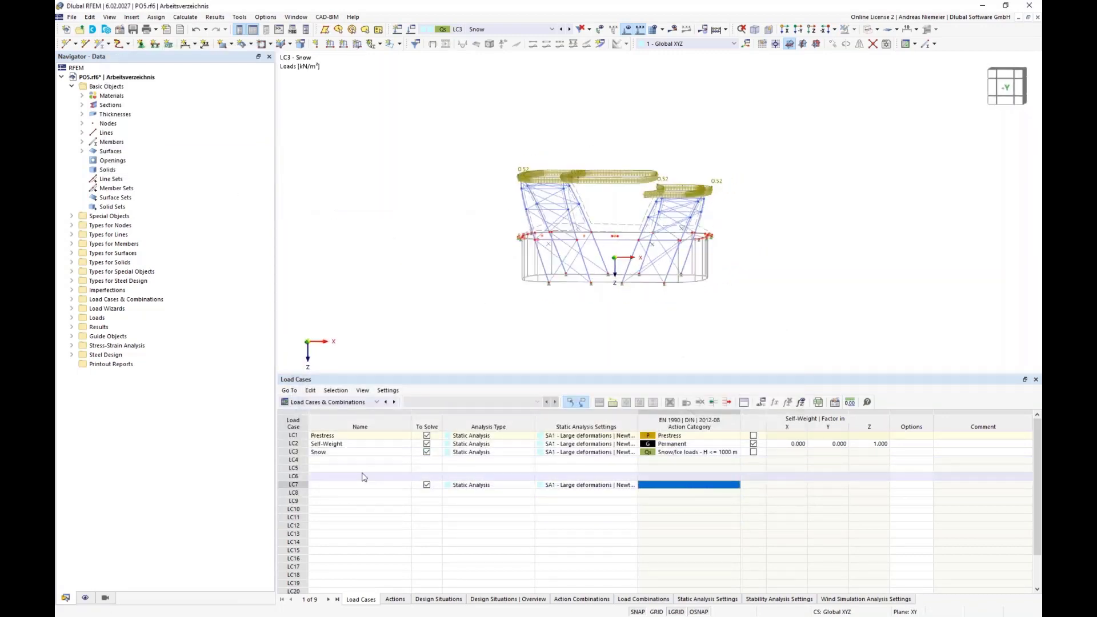
middle_drag(544, 307, 542, 309)
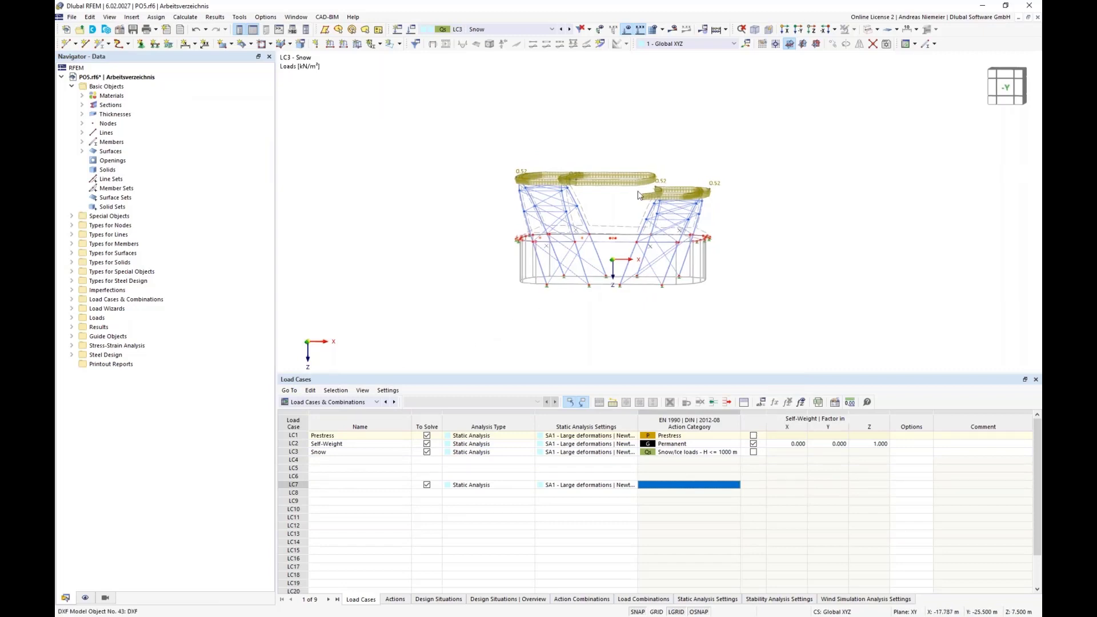
click(869, 28)
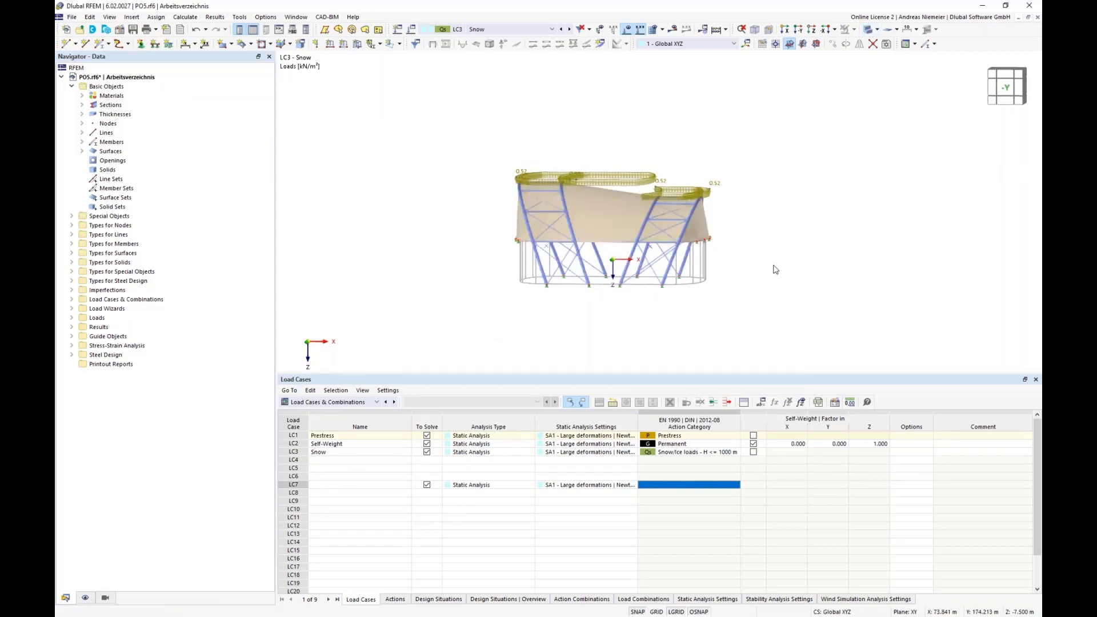
ctrl+middle_drag(773, 269, 426, 228)
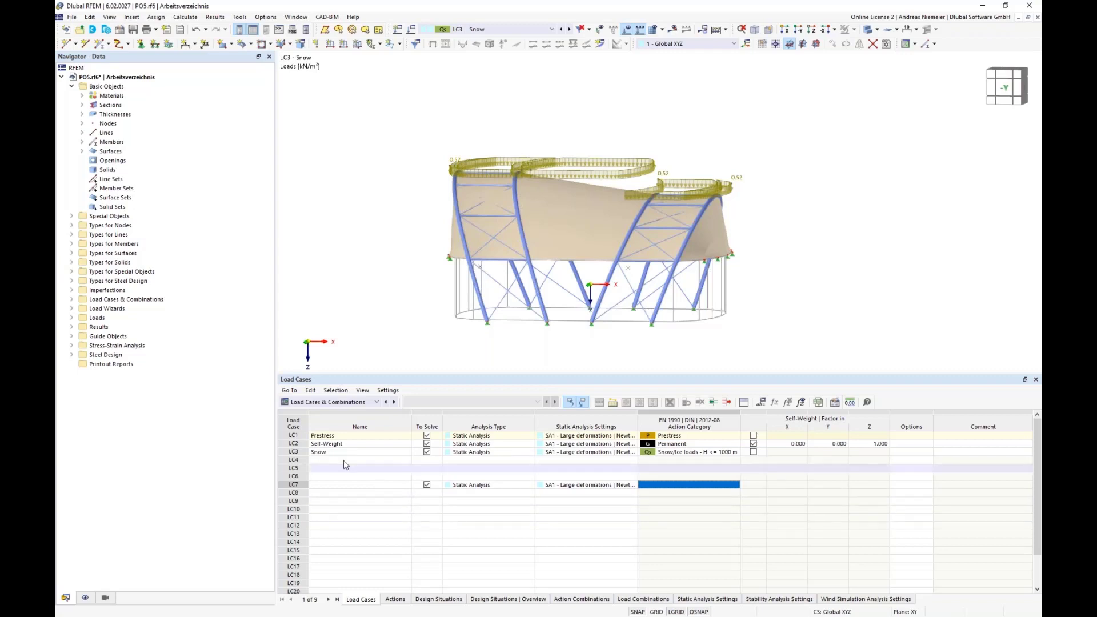
scroll(365, 241, up, 2)
ctrl+middle_drag(363, 237, 395, 210)
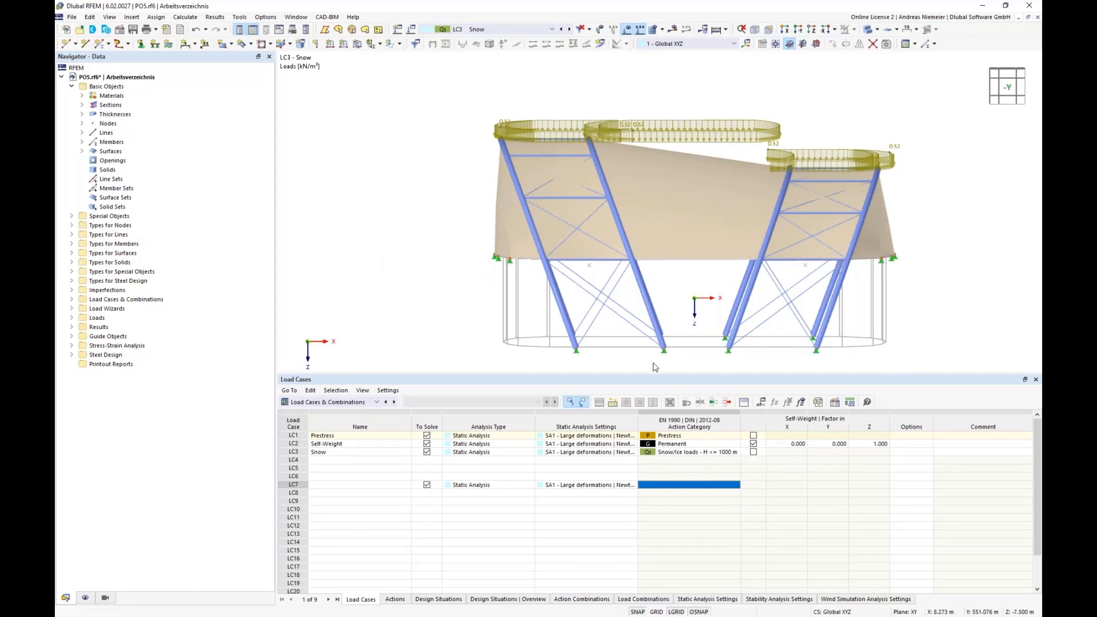
middle_drag(884, 302, 838, 283)
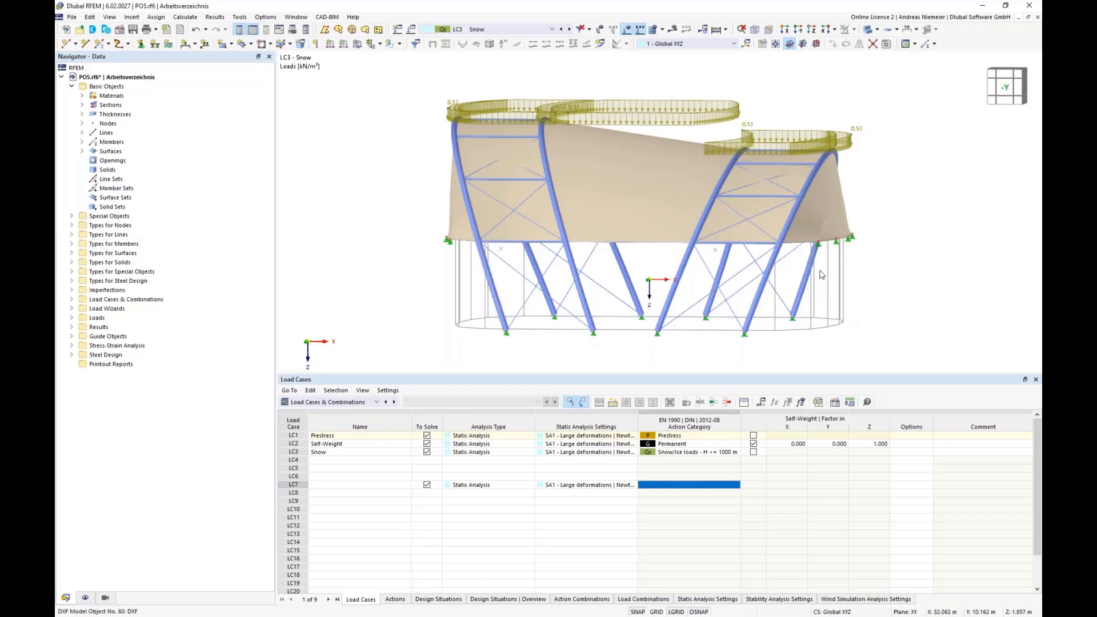
- Hide the snow loads and display the structure as a wireframe model
click(625, 31)
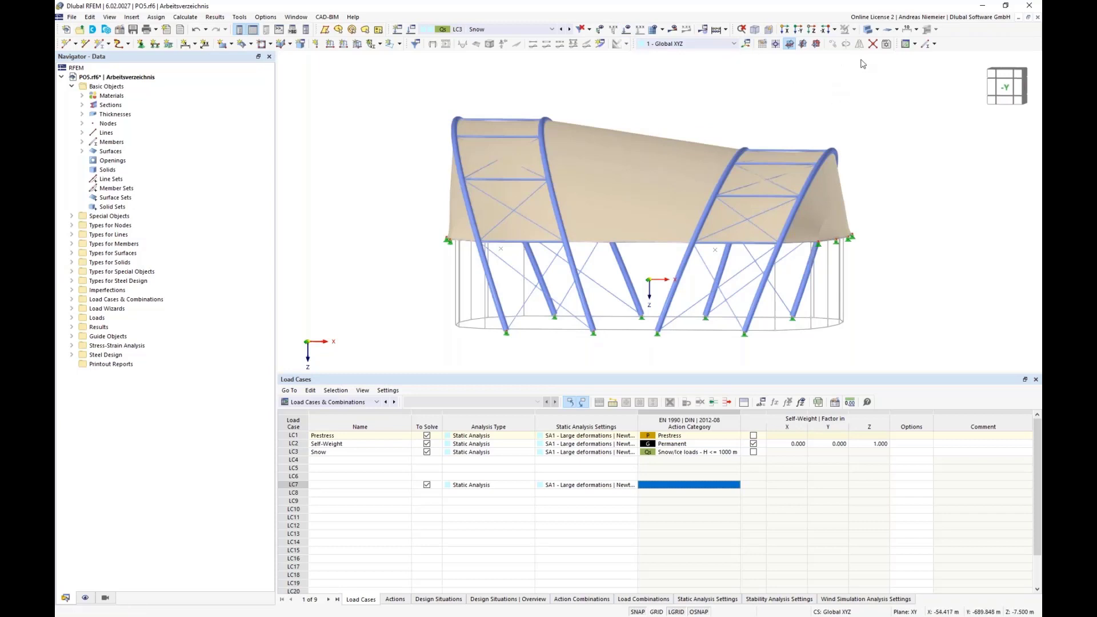
click(876, 30)
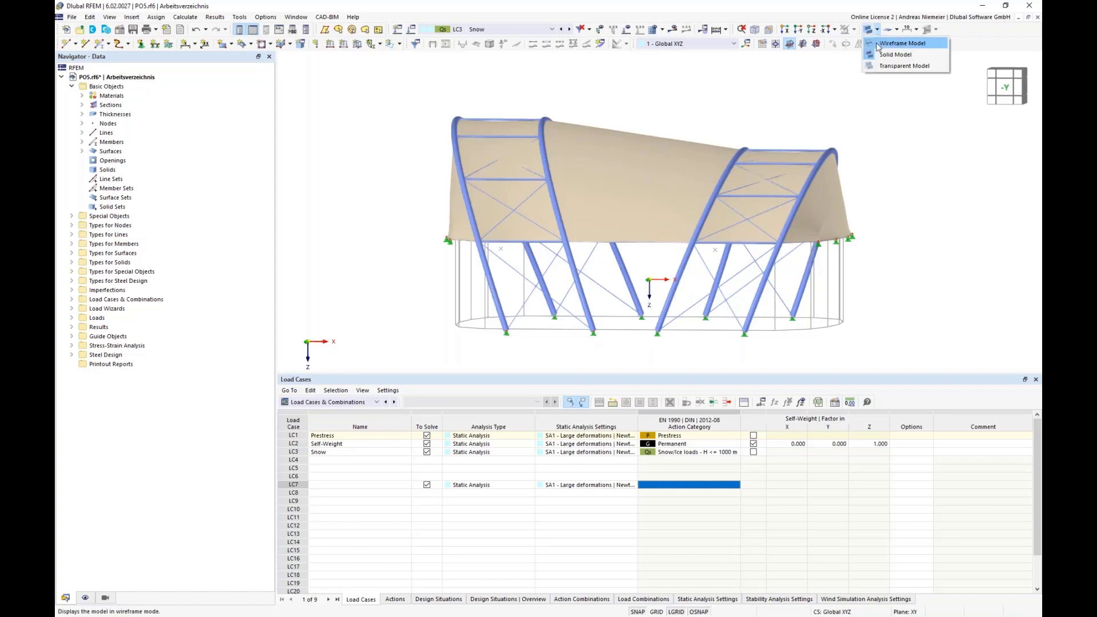
click(878, 45)
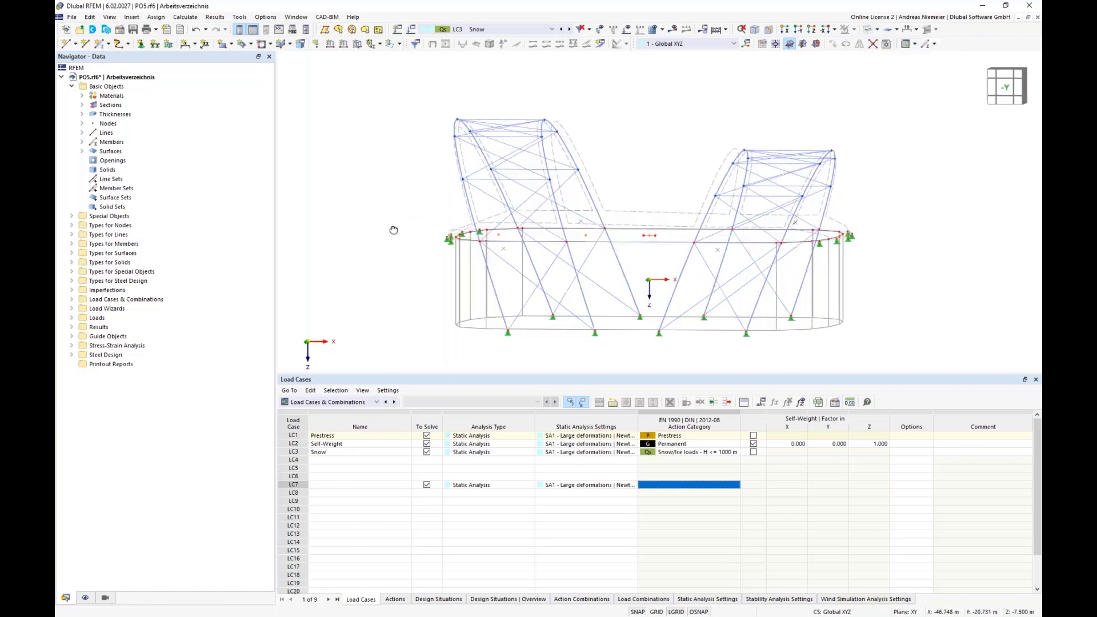
- Isolate the nodes, lines and supports at the membrane's lower edge level so only they are displayed
drag(403, 219, 814, 265)
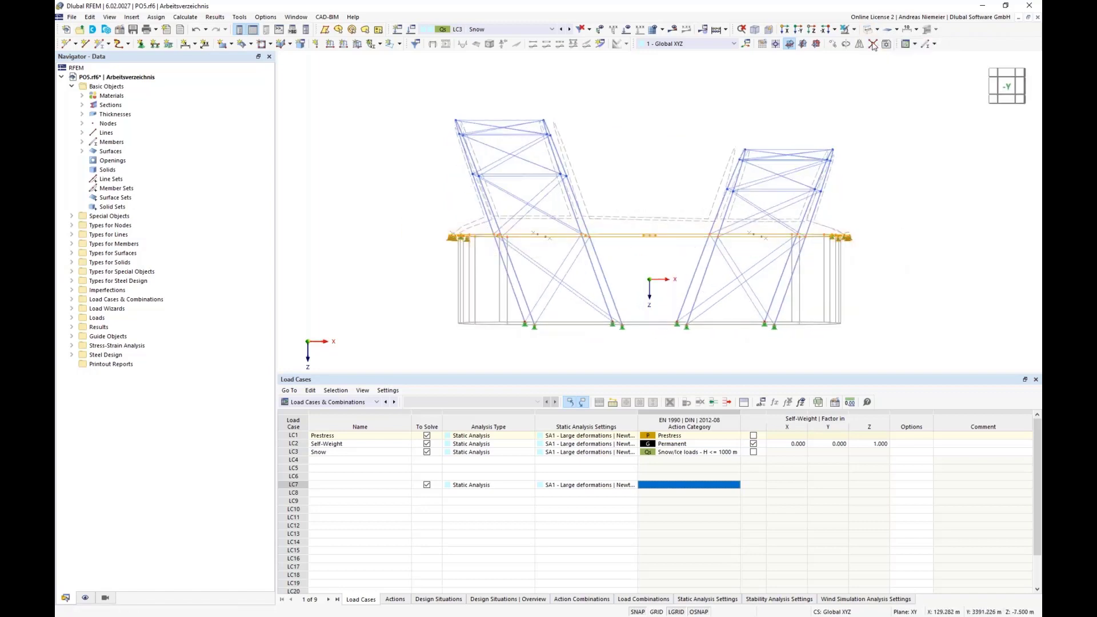
click(853, 29)
click(858, 42)
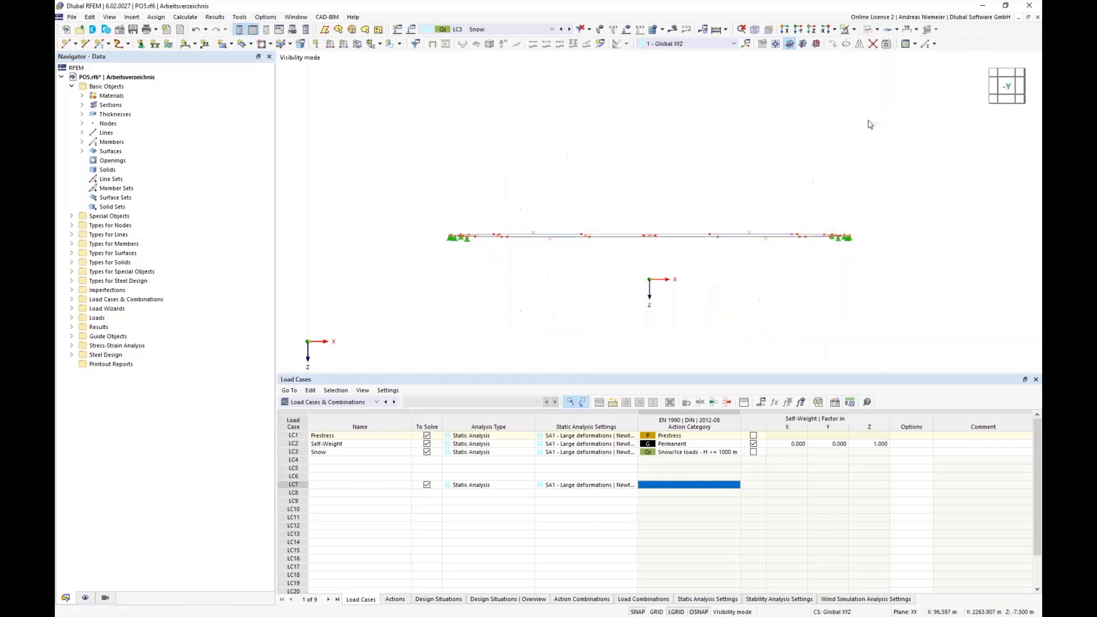
- Select all segments of the inner polygonal outline at the membrane's base in plan view
ctrl+middle_drag(839, 167, 837, 86)
click(824, 29)
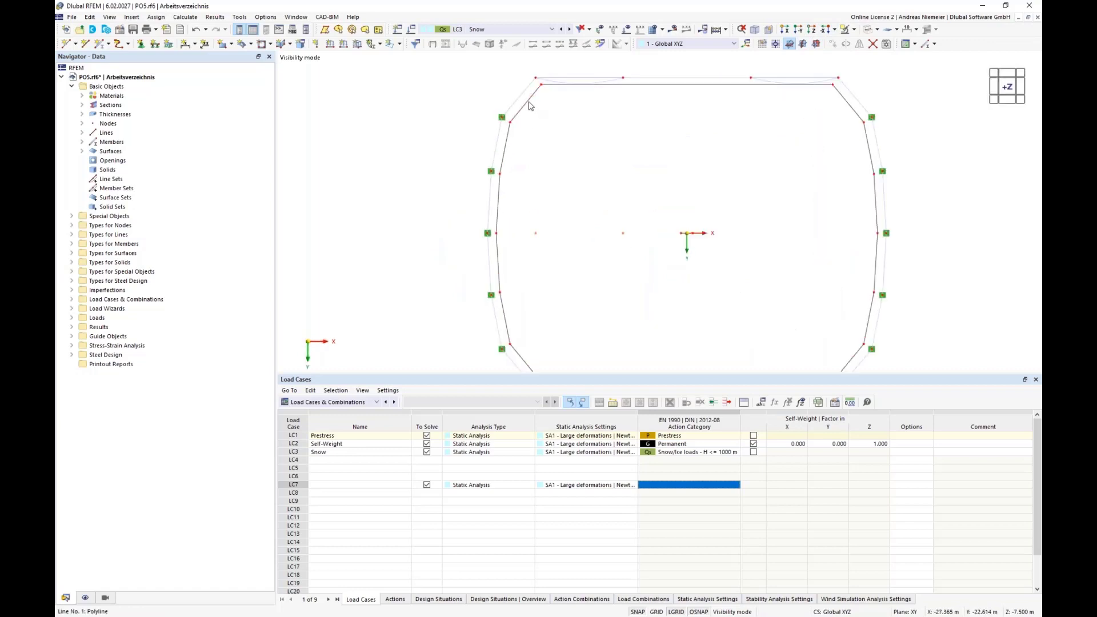
scroll(546, 85, up, 2)
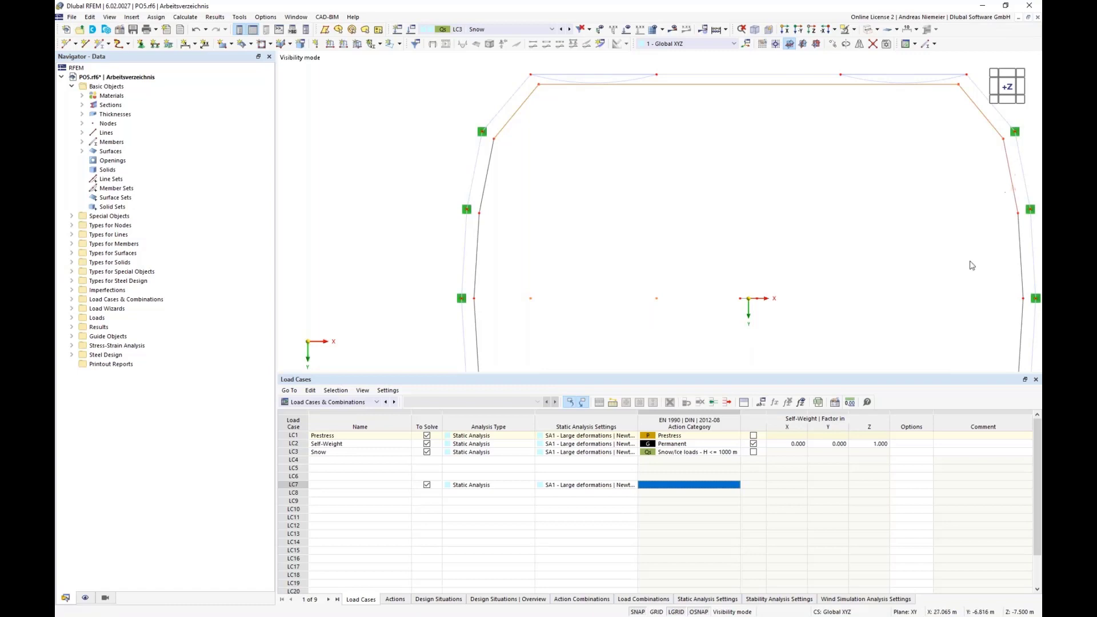
scroll(855, 208, down, 2)
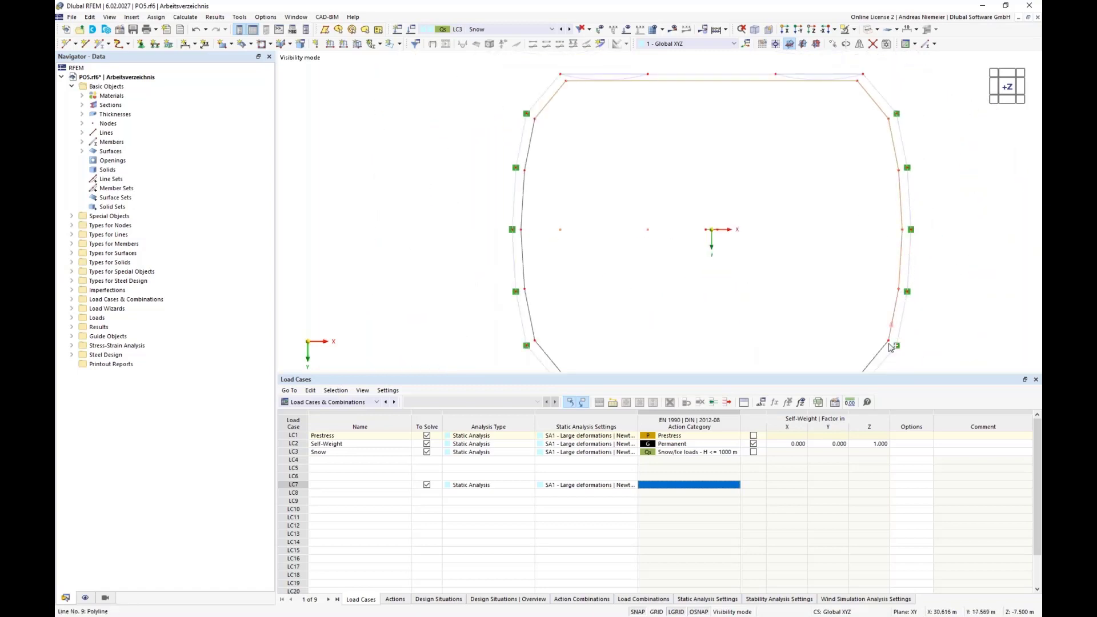
middle_drag(825, 294, 823, 167)
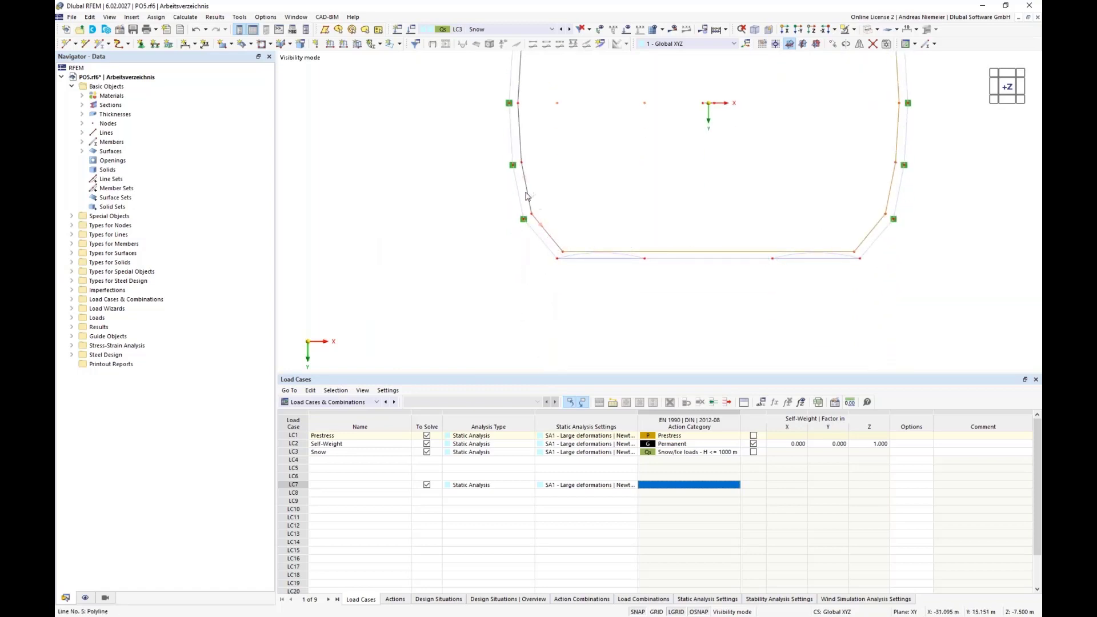
middle_drag(558, 128, 558, 217)
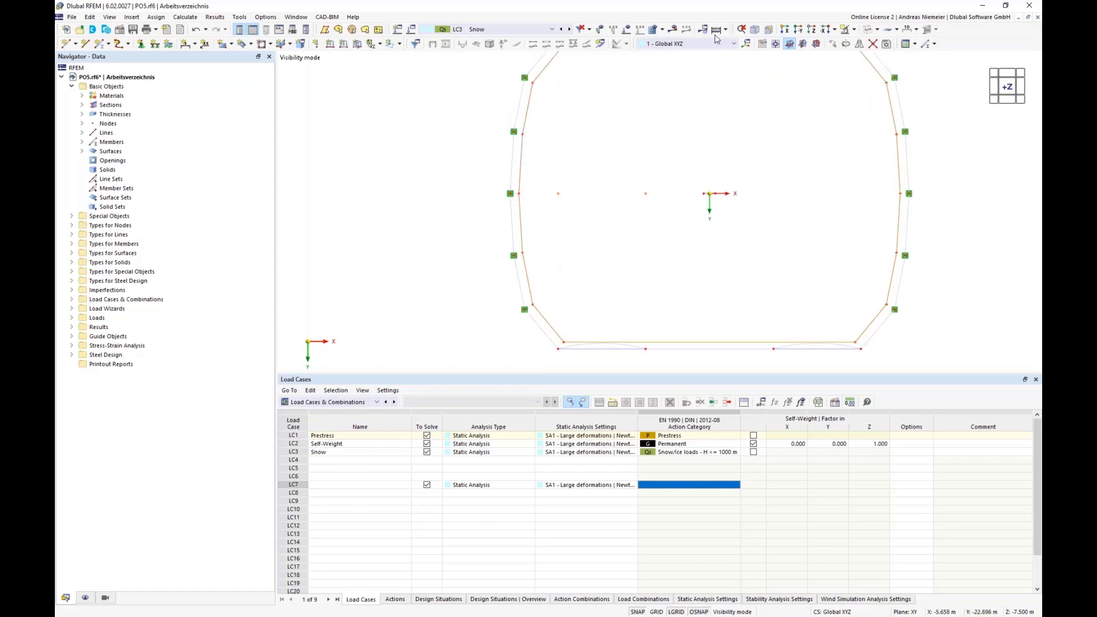
- Set up a copy of the selected outline lines, picking a 15 m displacement in Z down to the ground outline in the full model
click(833, 47)
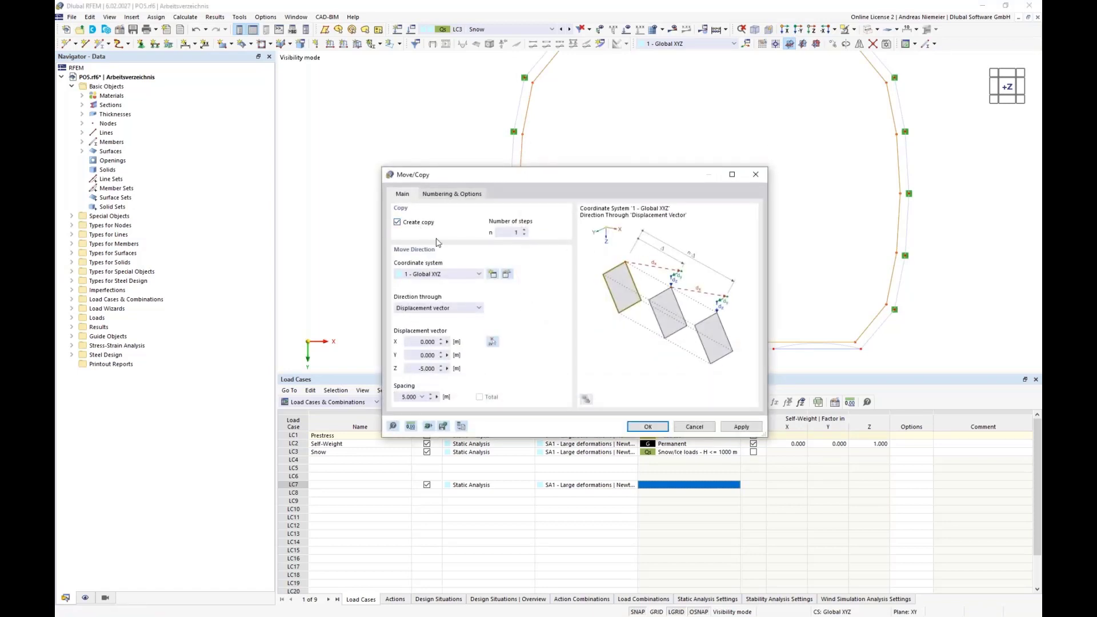
click(492, 341)
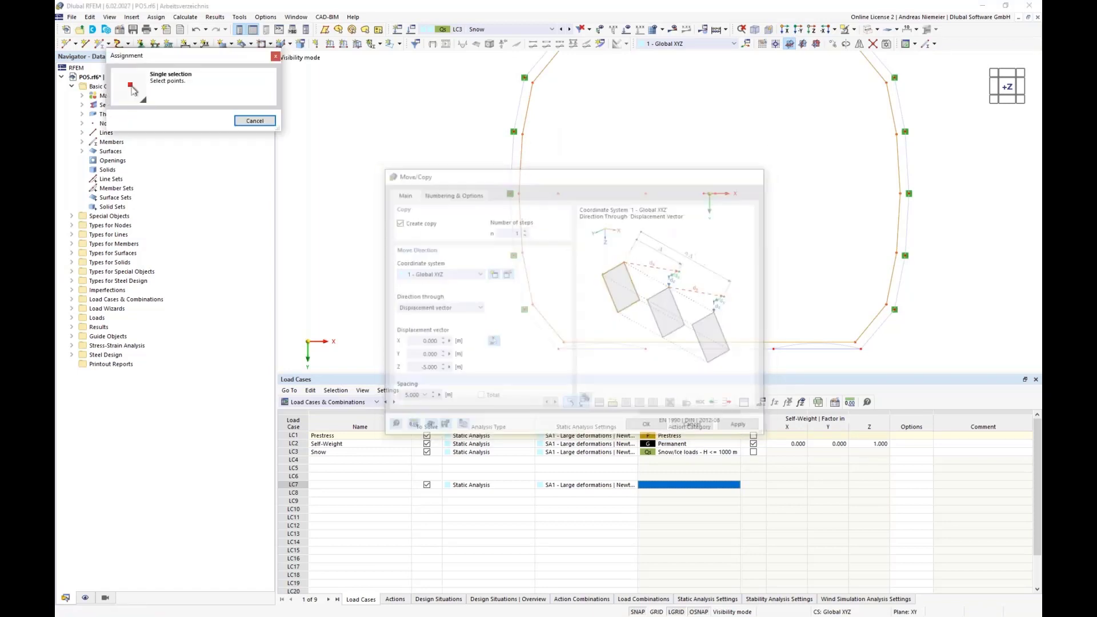
click(854, 30)
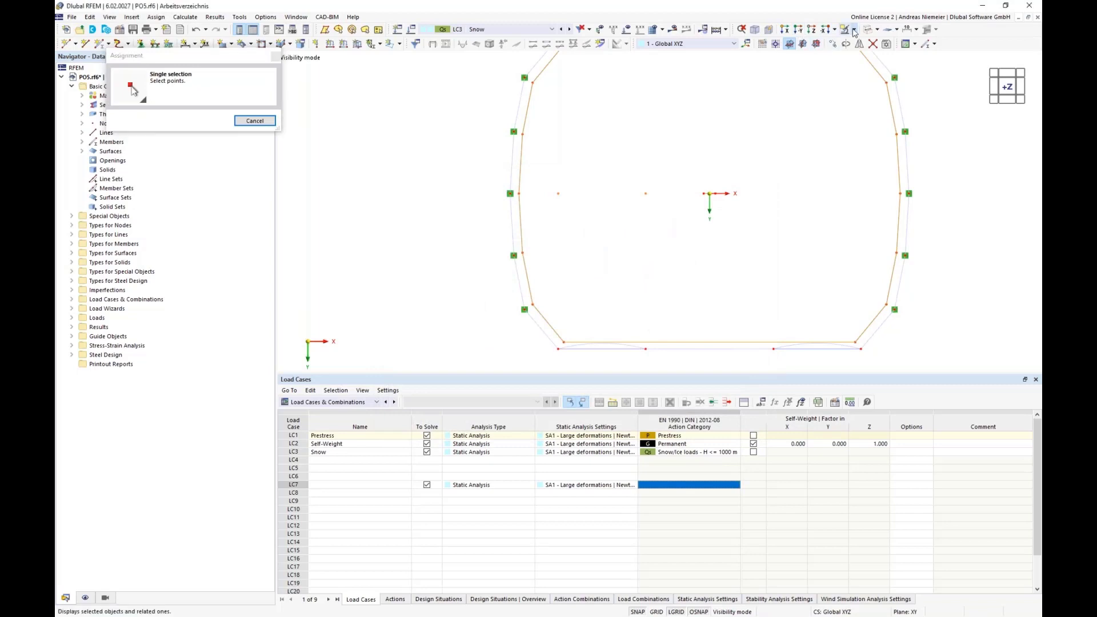
click(883, 98)
click(789, 43)
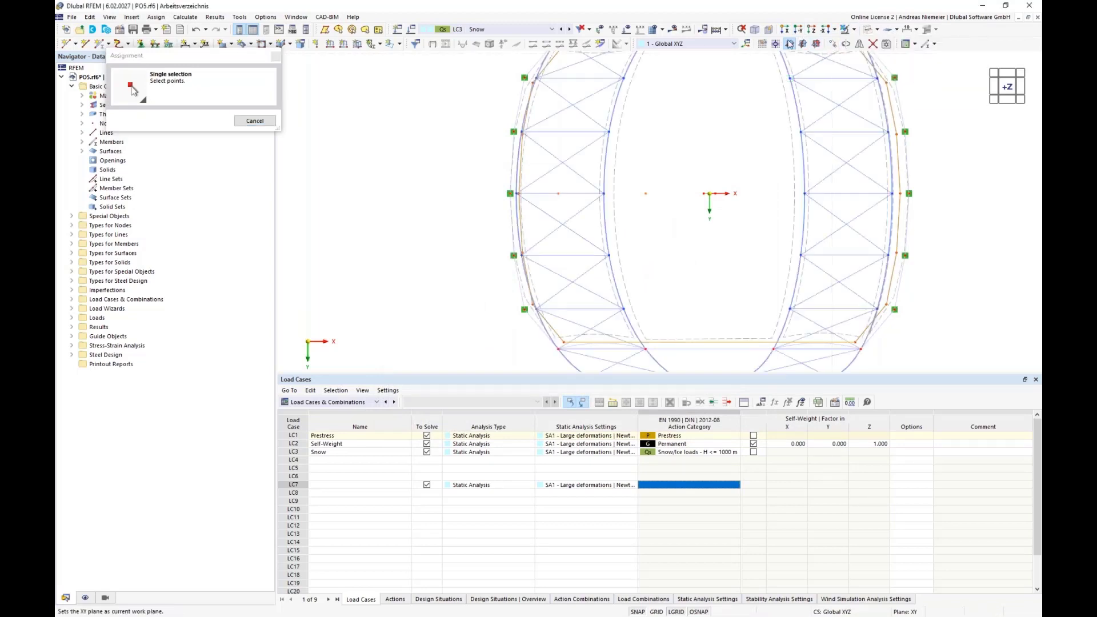
click(754, 31)
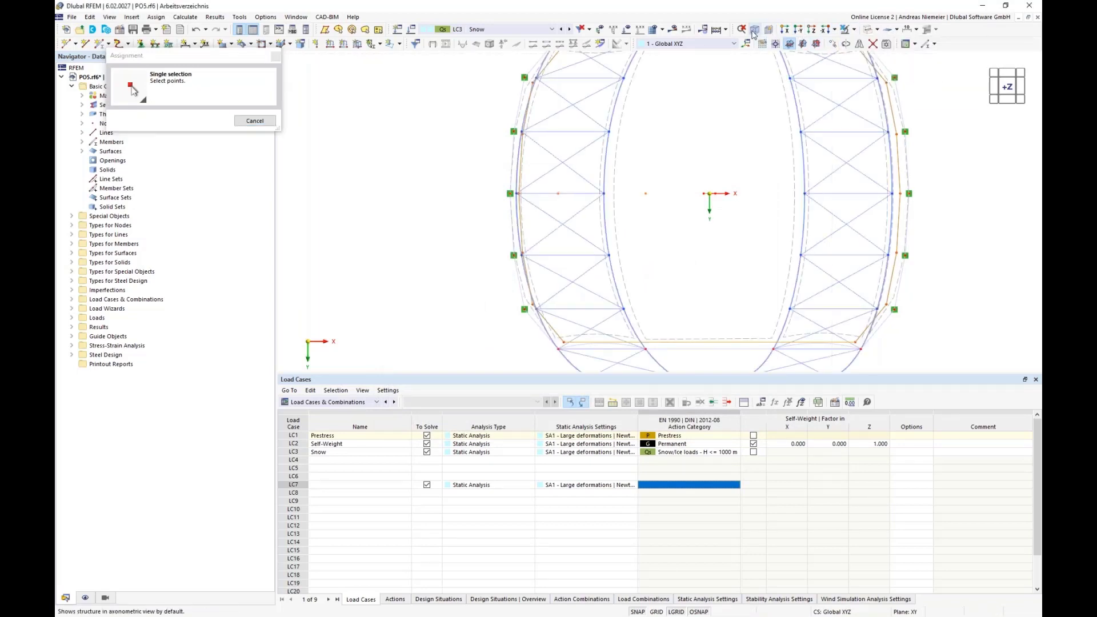
scroll(480, 210, up, 2)
scroll(491, 177, up, 2)
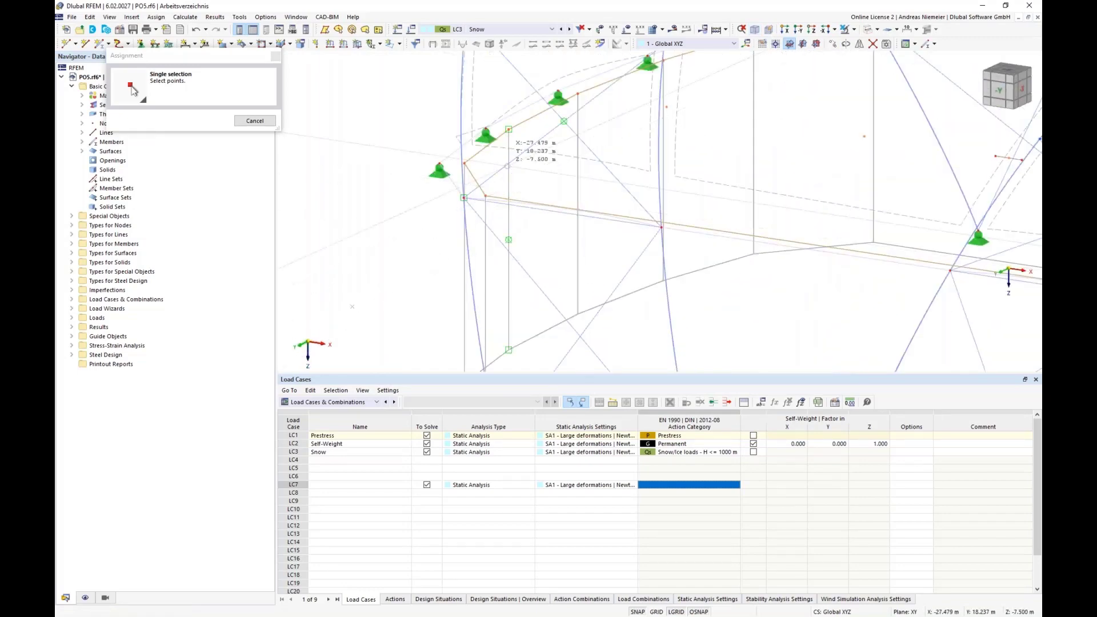
scroll(457, 62, up, 2)
scroll(457, 66, down, 1)
scroll(463, 290, up, 2)
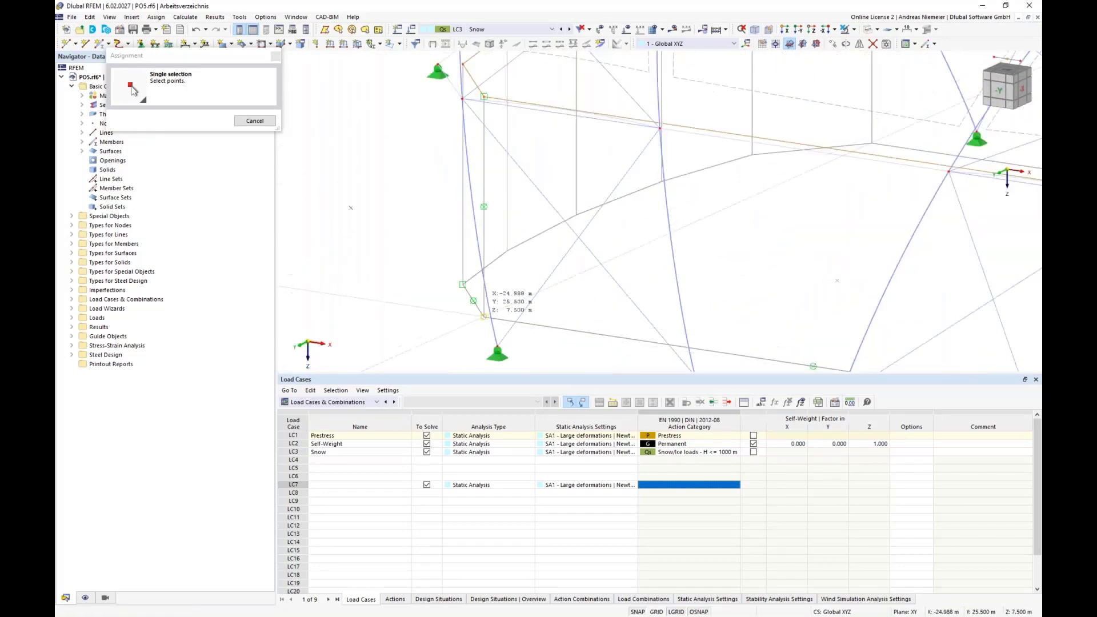
click(465, 287)
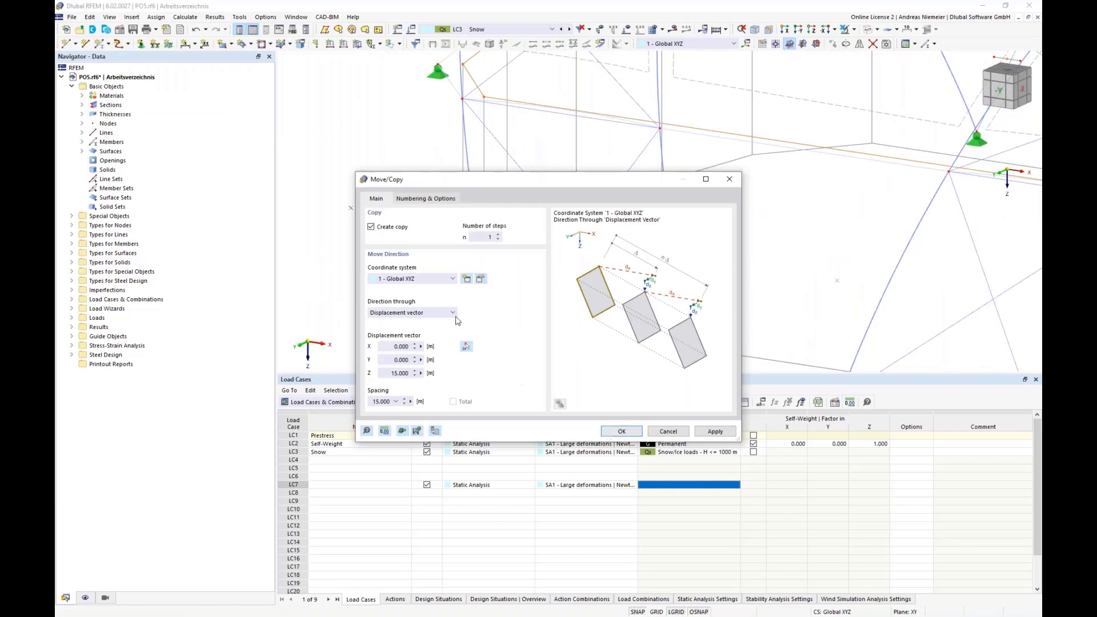
- Link the copied lines with surfaces using a new template surface of stiffness type Rigid, and create the copy
click(427, 200)
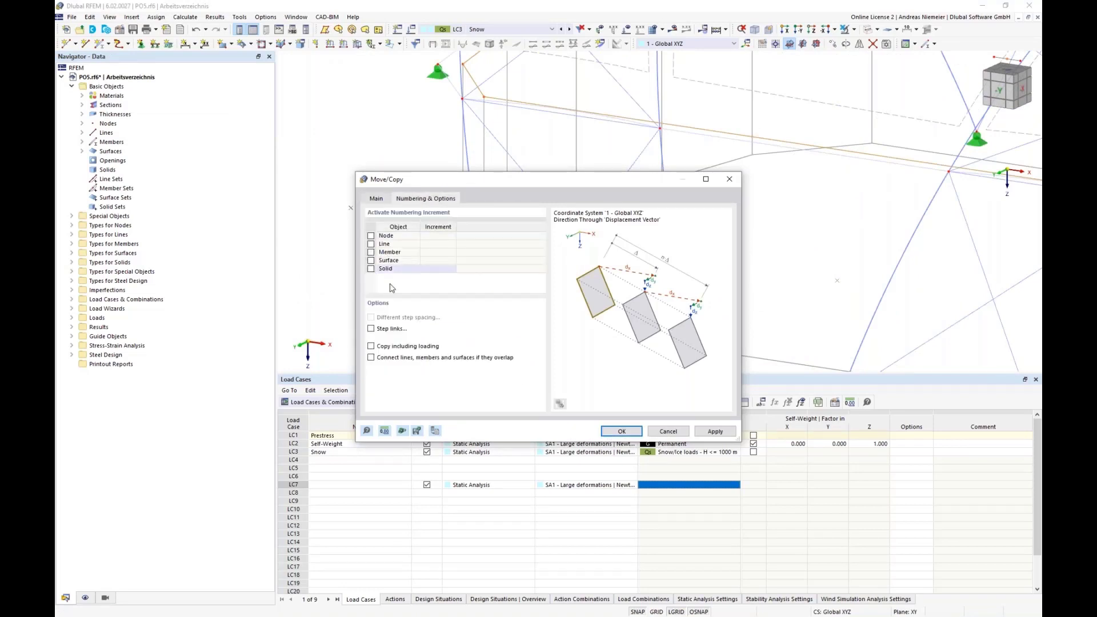
click(371, 329)
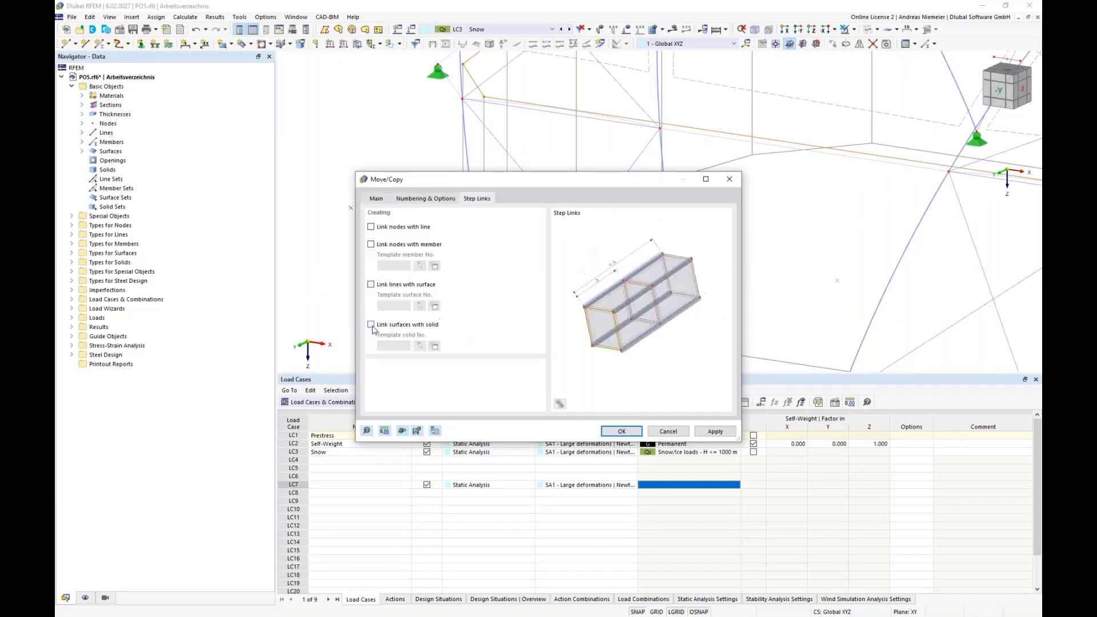
click(378, 285)
click(434, 306)
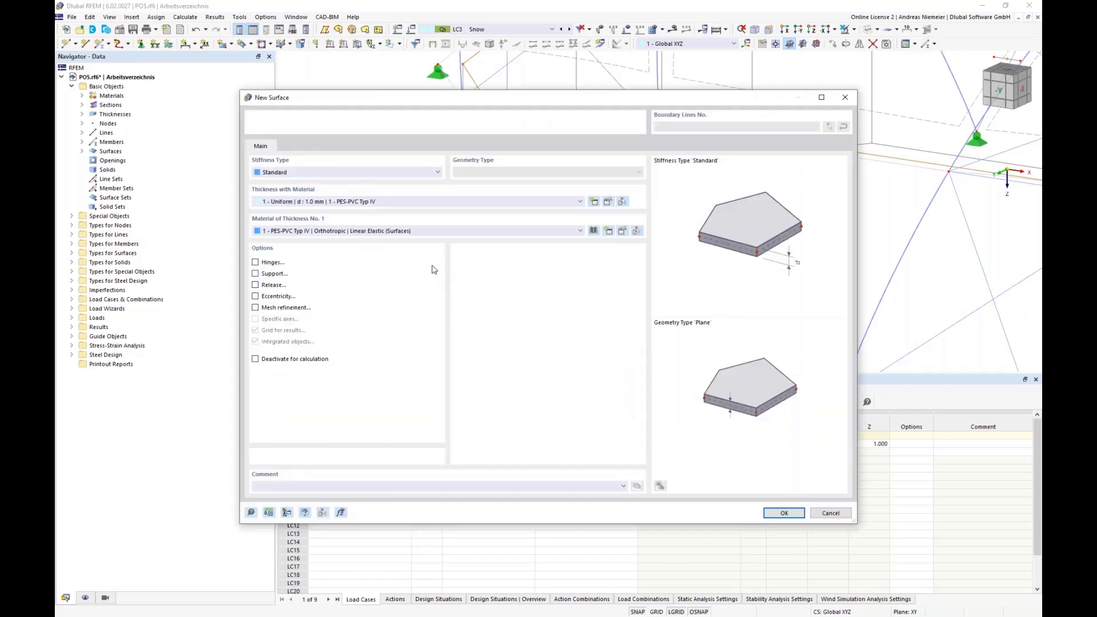
click(312, 173)
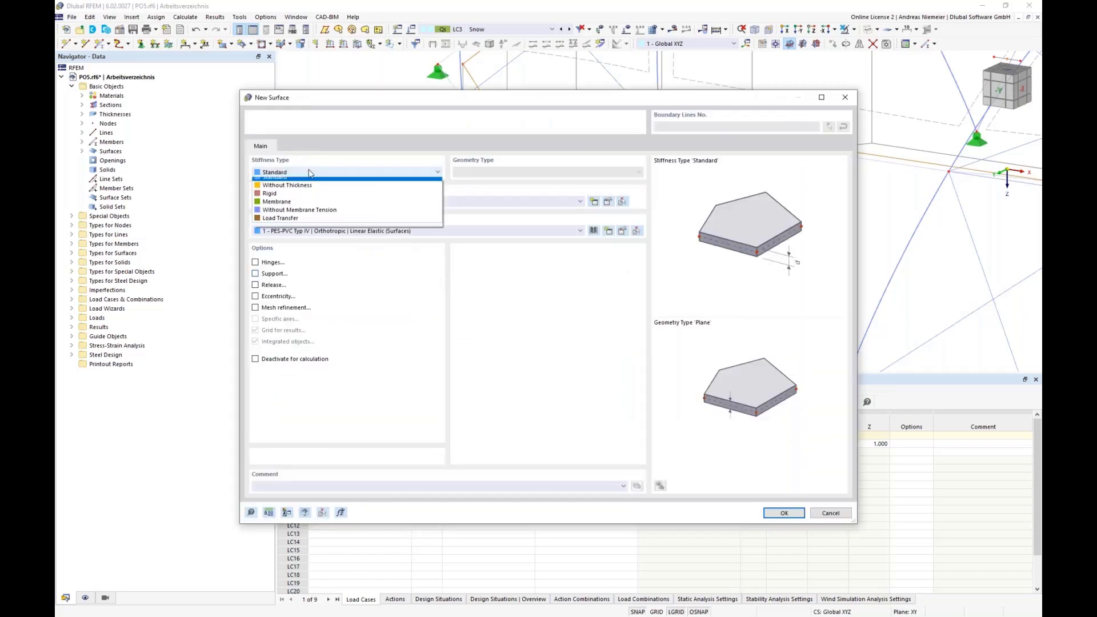
click(288, 198)
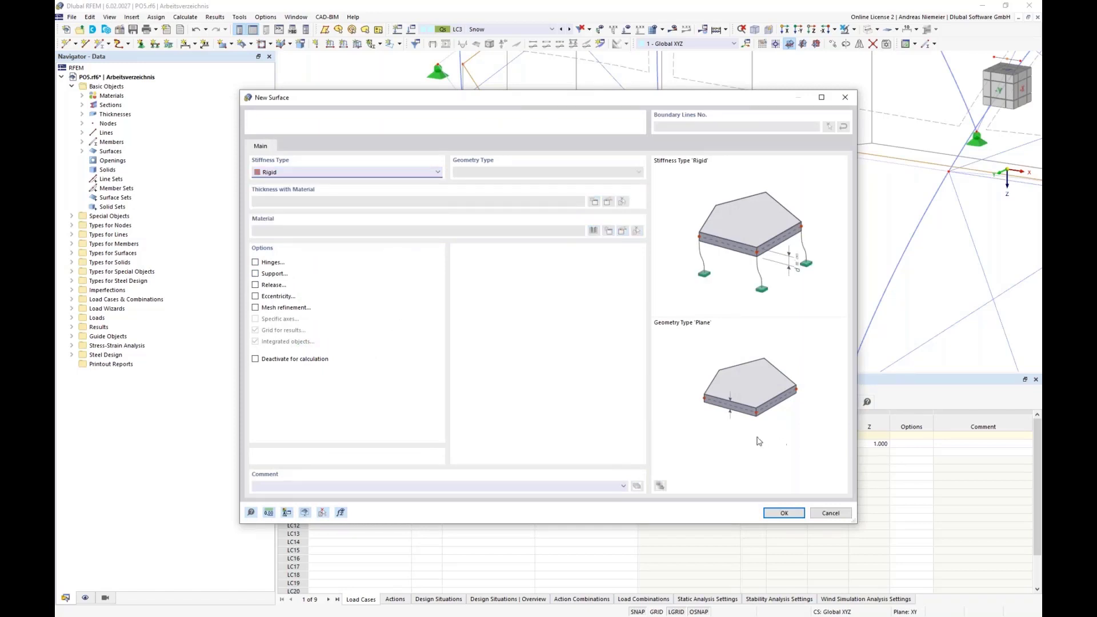
click(775, 513)
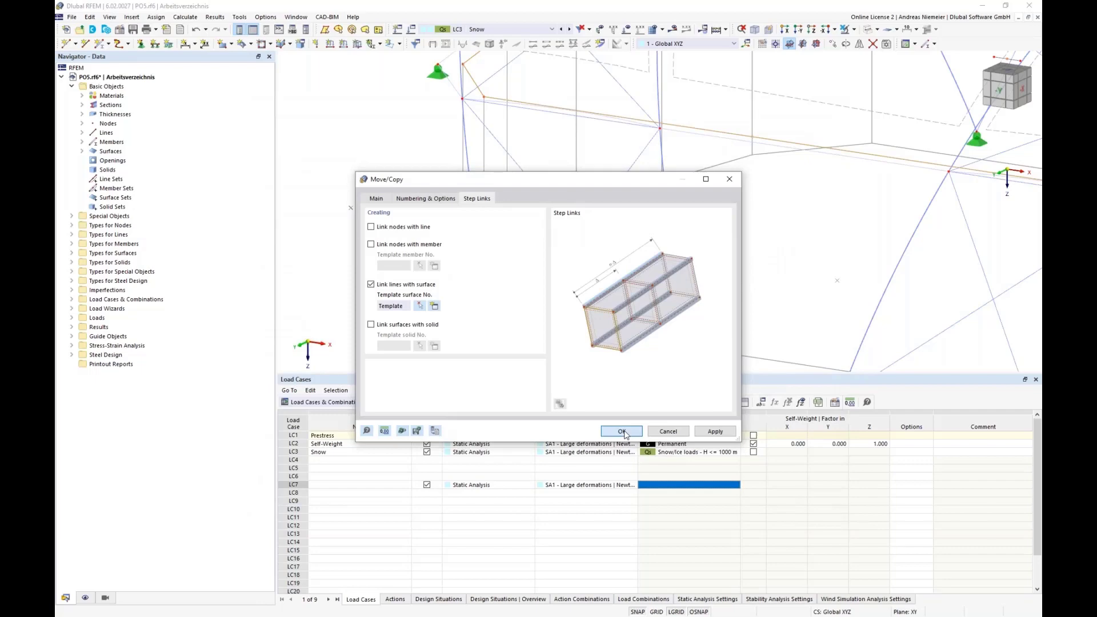
click(622, 431)
click(597, 360)
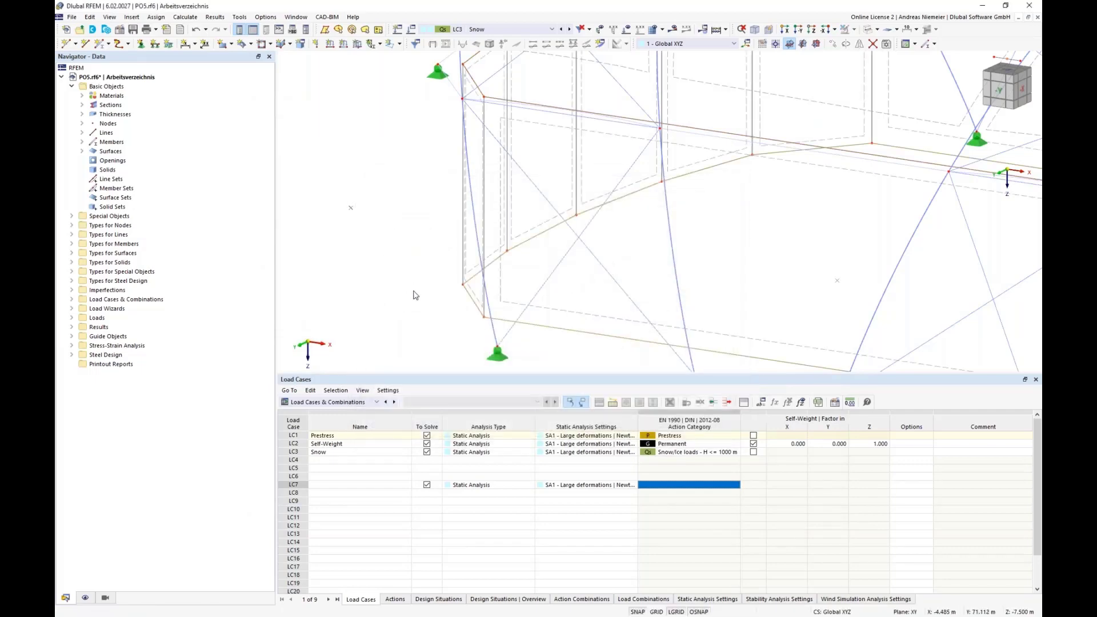
- Assign the existing hinged line support to the bottom edges of the new rigid wall surfaces
scroll(422, 216, down, 2)
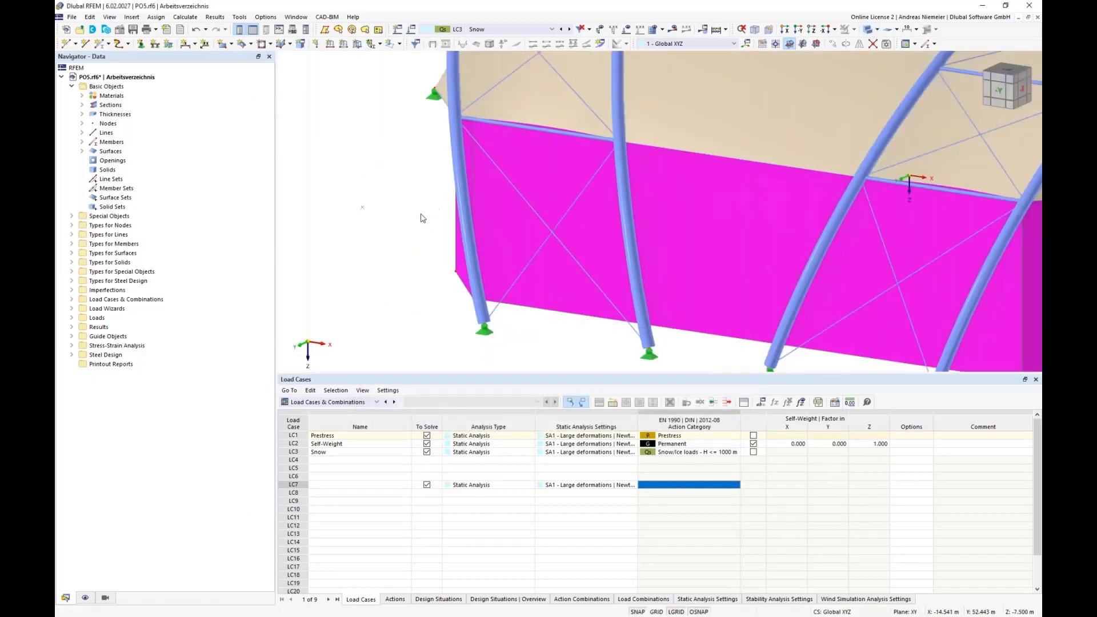
scroll(409, 305, down, 5)
ctrl+middle_drag(405, 287, 634, 320)
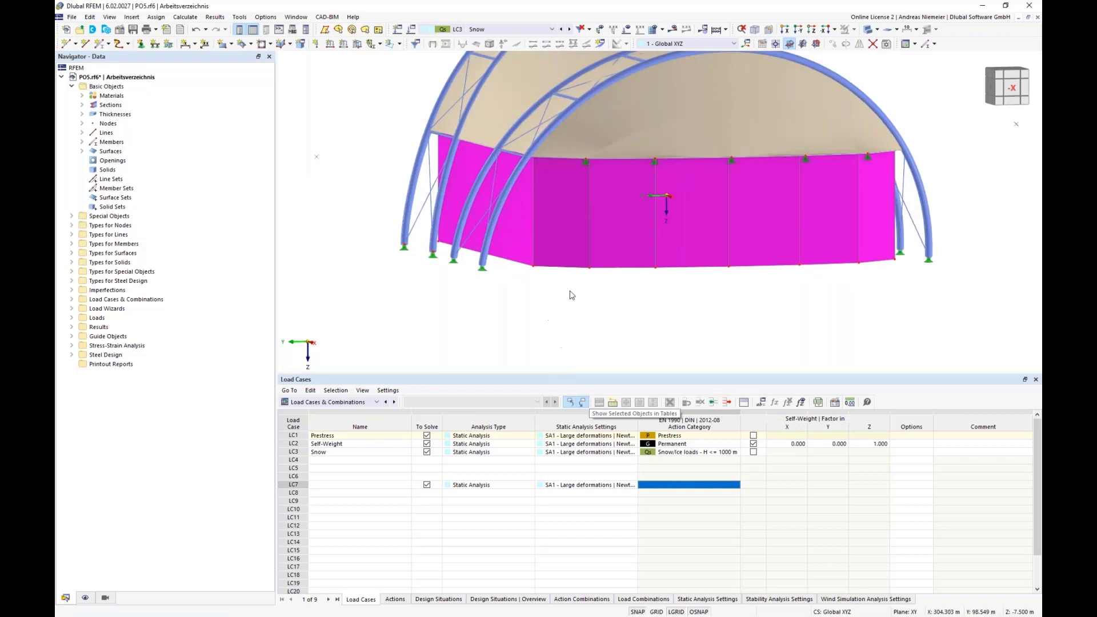
ctrl+middle_drag(653, 301, 614, 293)
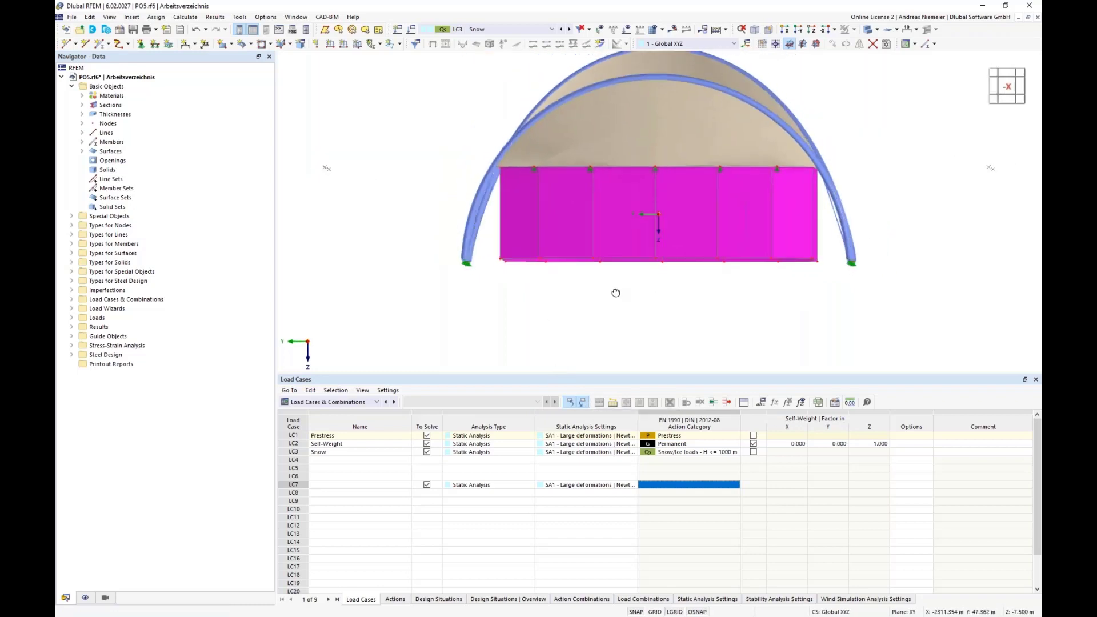
click(155, 44)
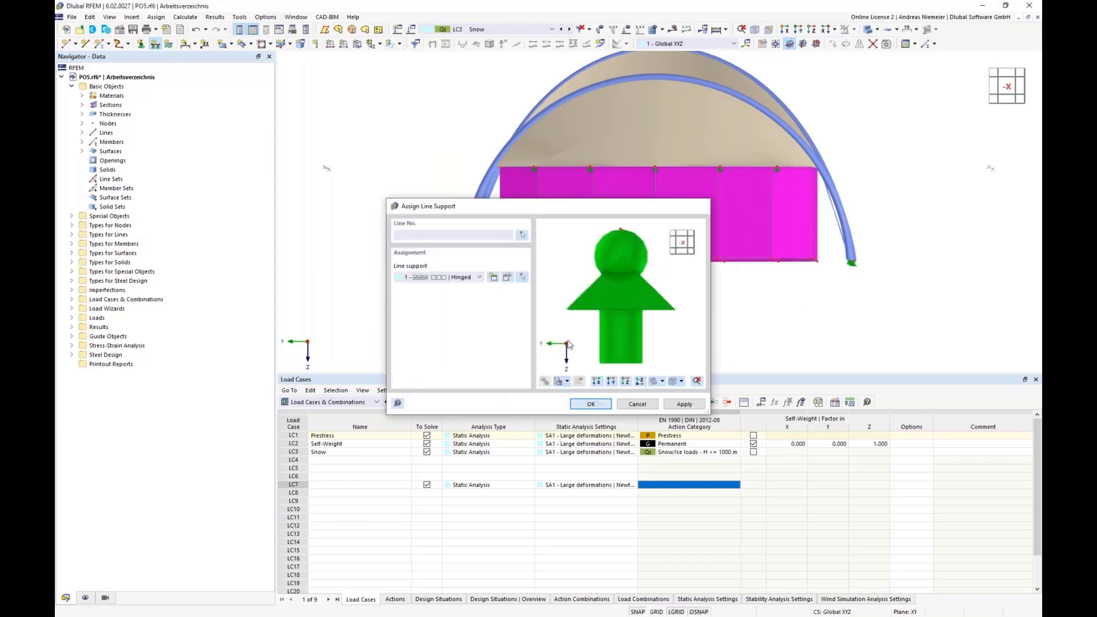
click(590, 404)
drag(486, 246, 822, 285)
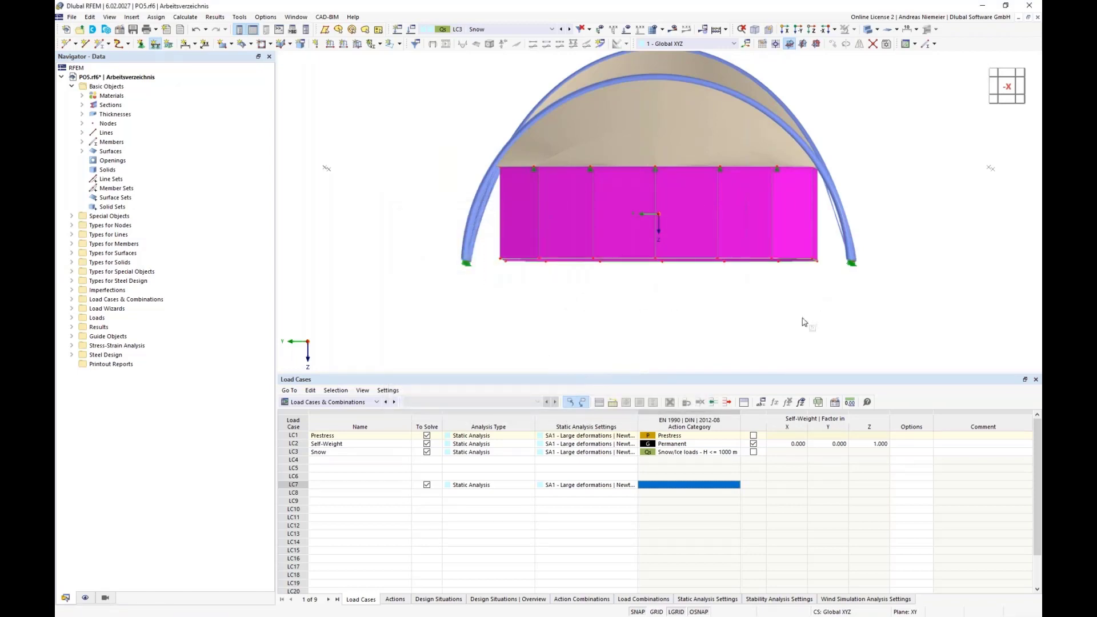
key(Escape)
- Turn on the display of types for lines so the line supports are drawn
click(85, 598)
click(80, 198)
click(81, 198)
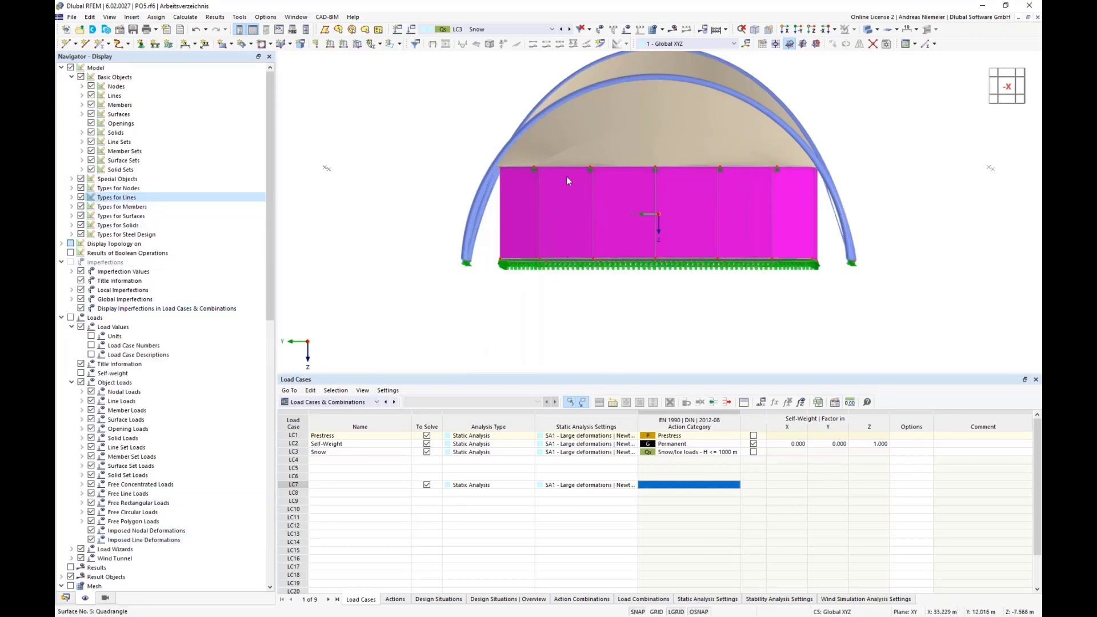
- Isolate the nodes, lines and supports along the top edge of the rigid walls so only they are displayed
scroll(566, 173, up, 2)
scroll(384, 169, down, 3)
scroll(456, 174, up, 2)
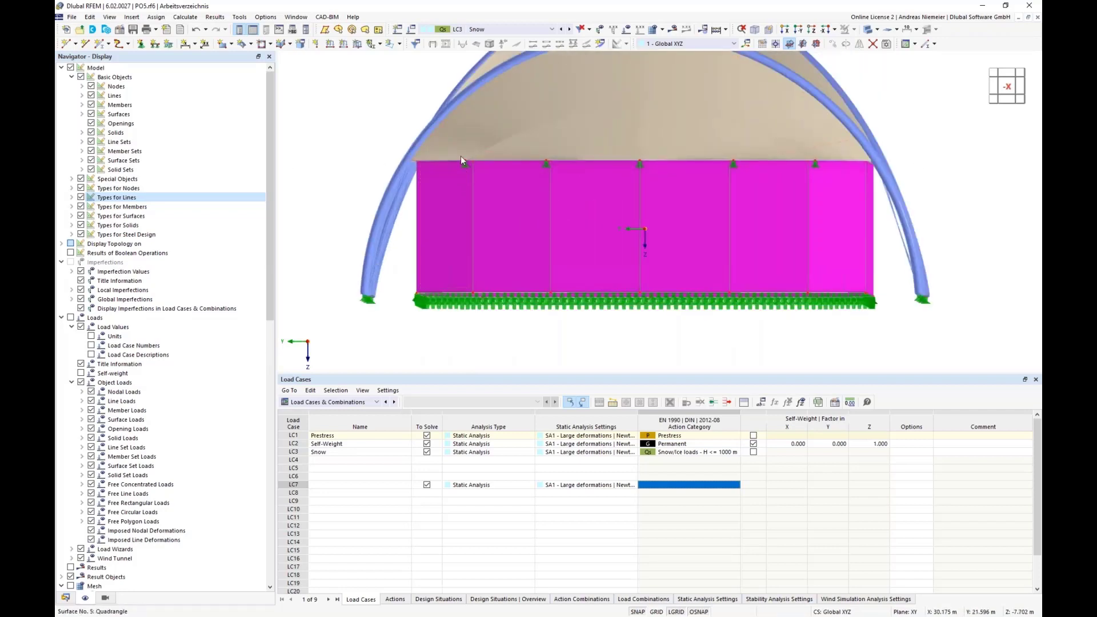
scroll(469, 224, down, 1)
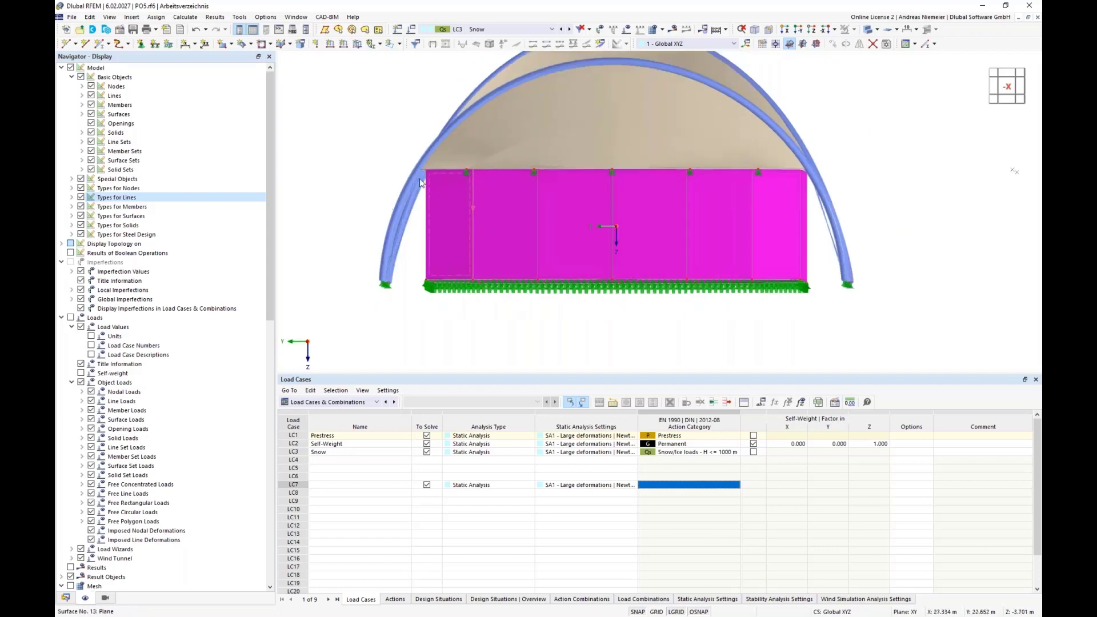
drag(355, 151, 811, 195)
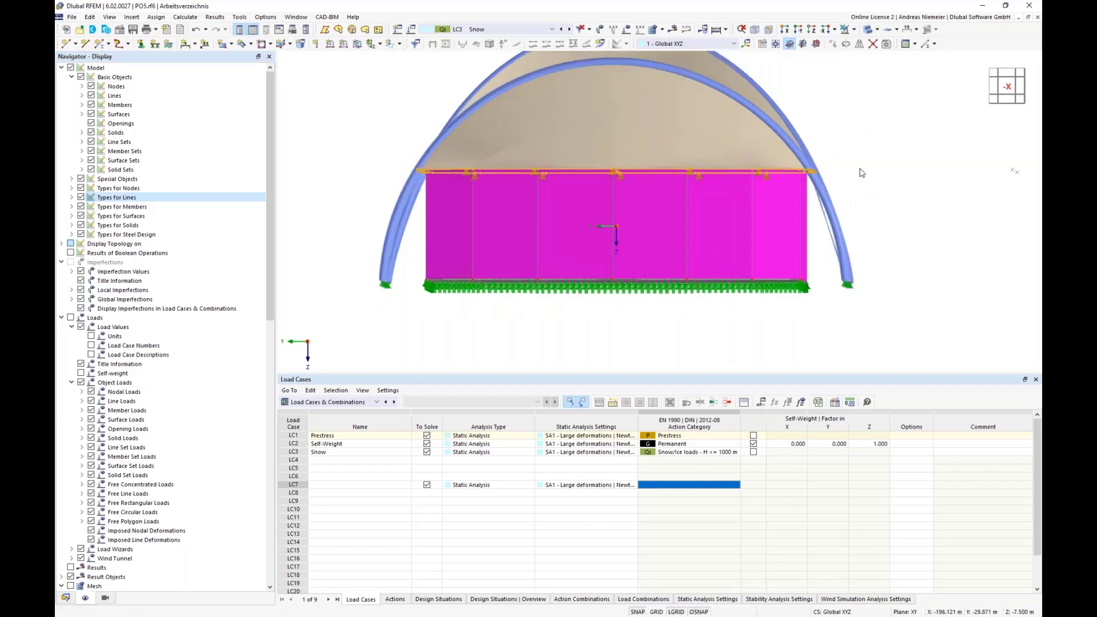
click(854, 29)
click(868, 36)
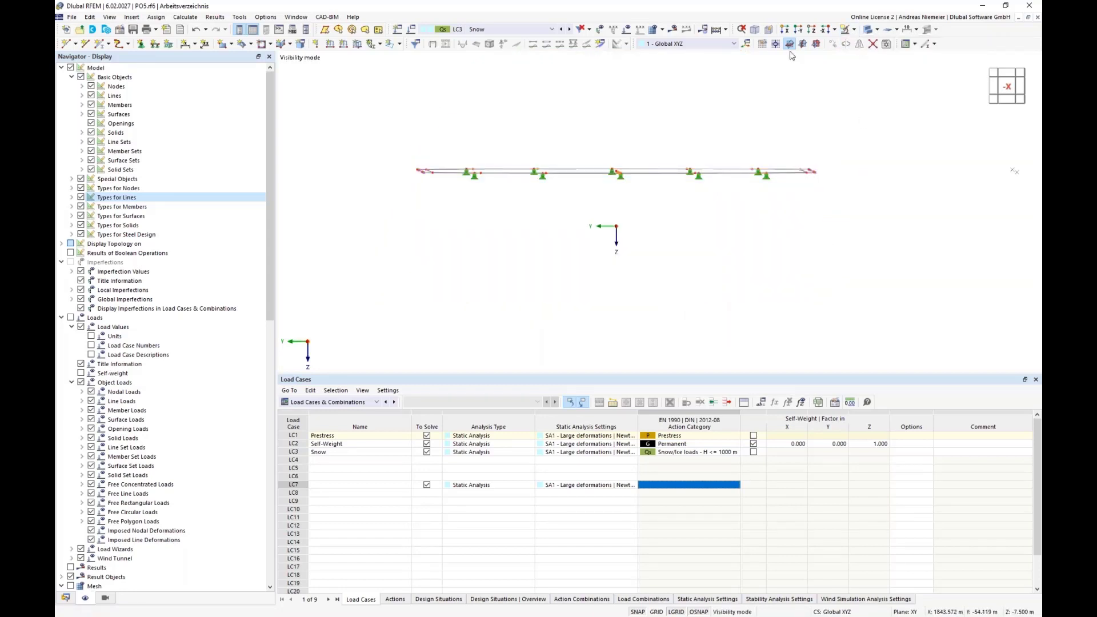
- Delete the nodal support assignment from the edge nodes along both curved ends of the isolated plan outline
click(816, 44)
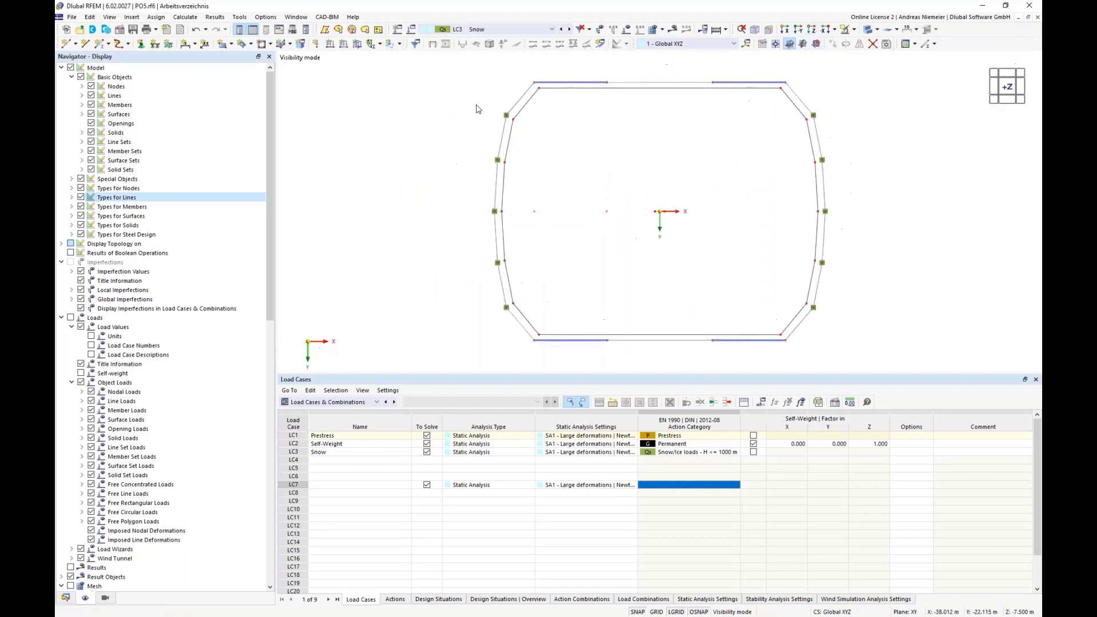
drag(472, 102, 875, 312)
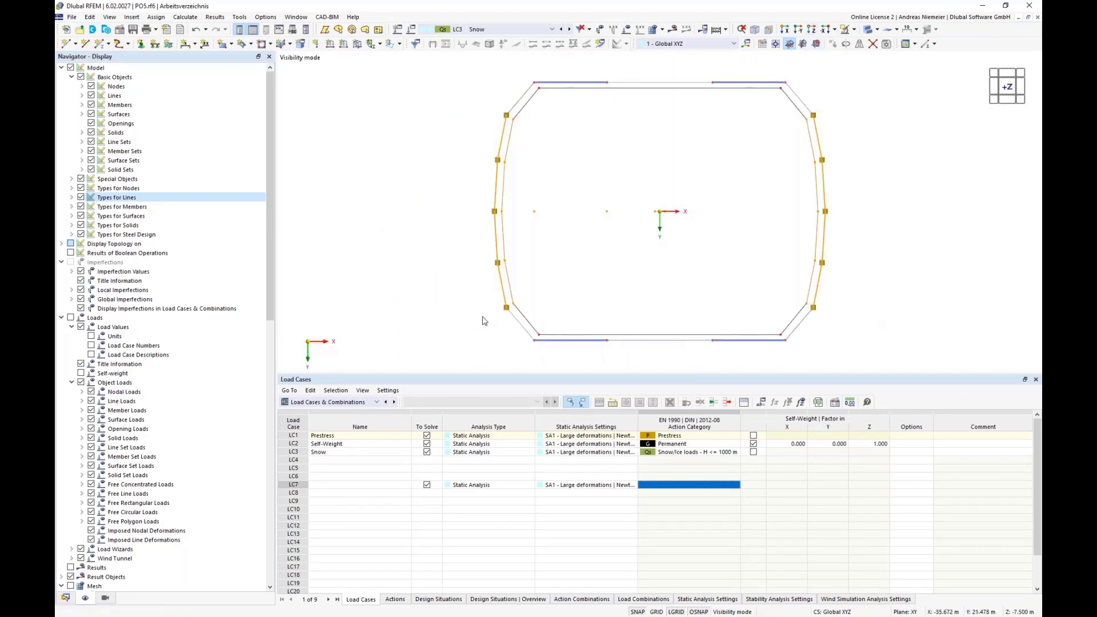
right_click(507, 311)
mouse_move(561, 26)
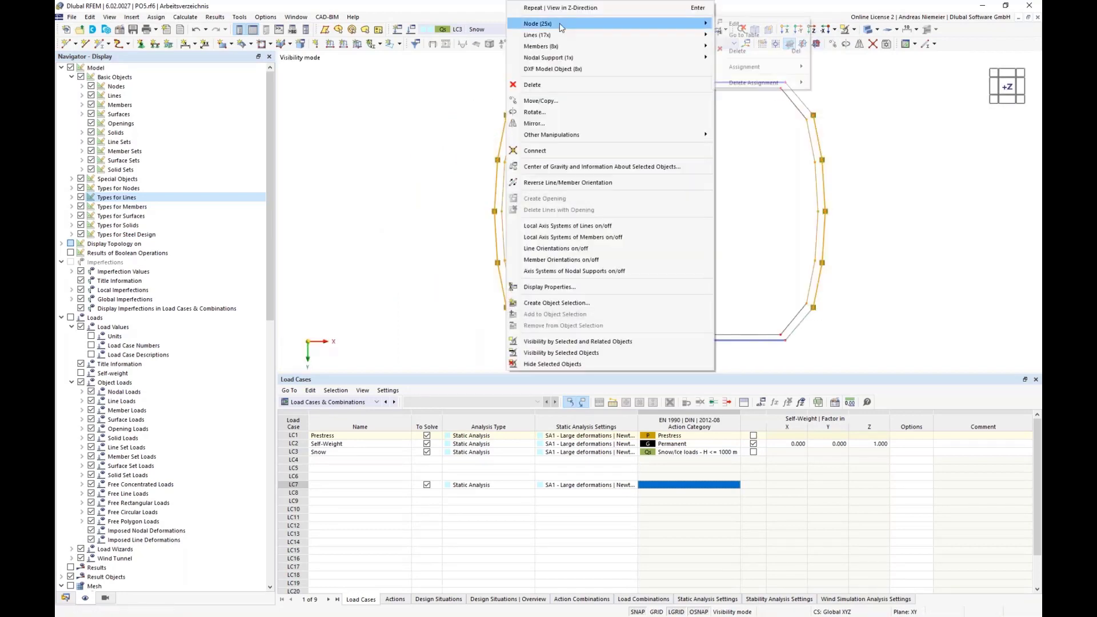
mouse_move(564, 59)
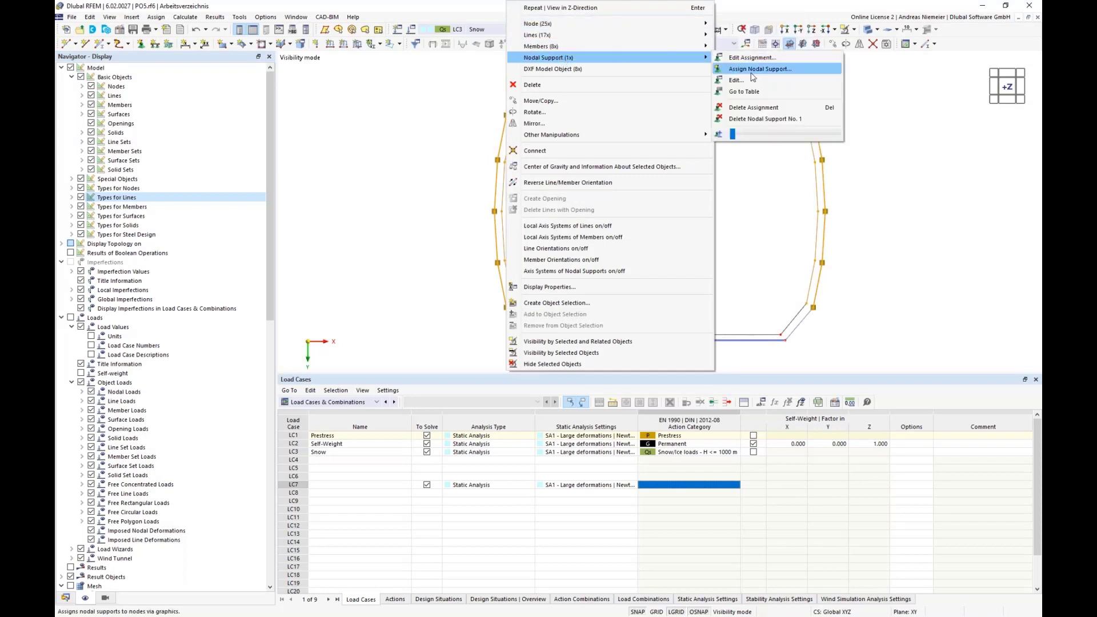
click(762, 106)
click(654, 233)
- Create single members of type Rigid linking the outer and inner edge nodes at the two negative-Y node pairs of the negative-X end
scroll(501, 97, up, 2)
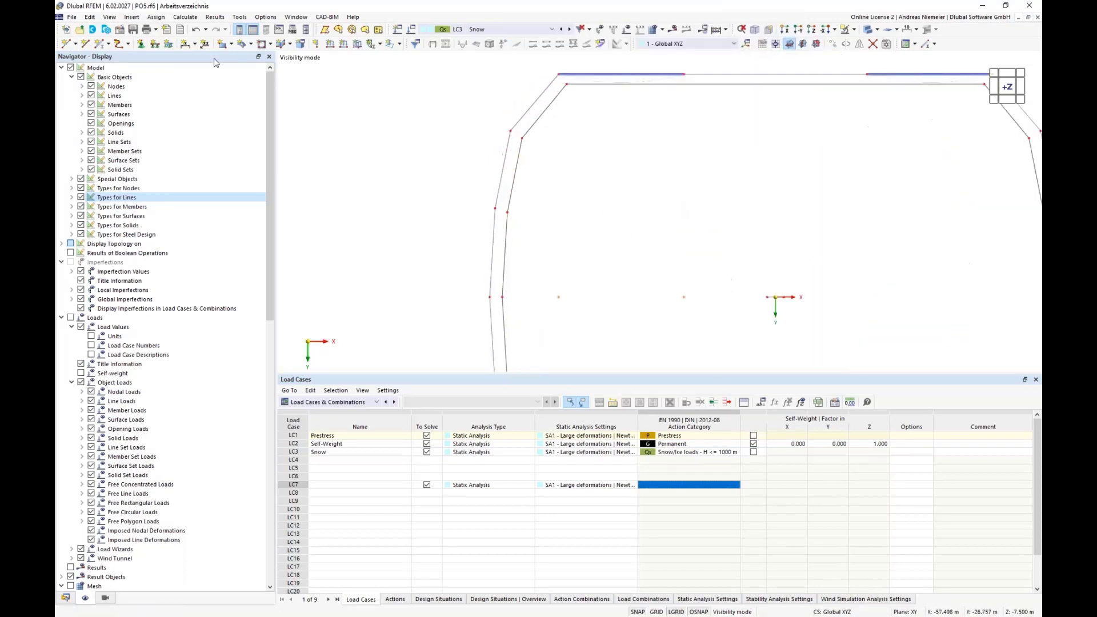
click(101, 45)
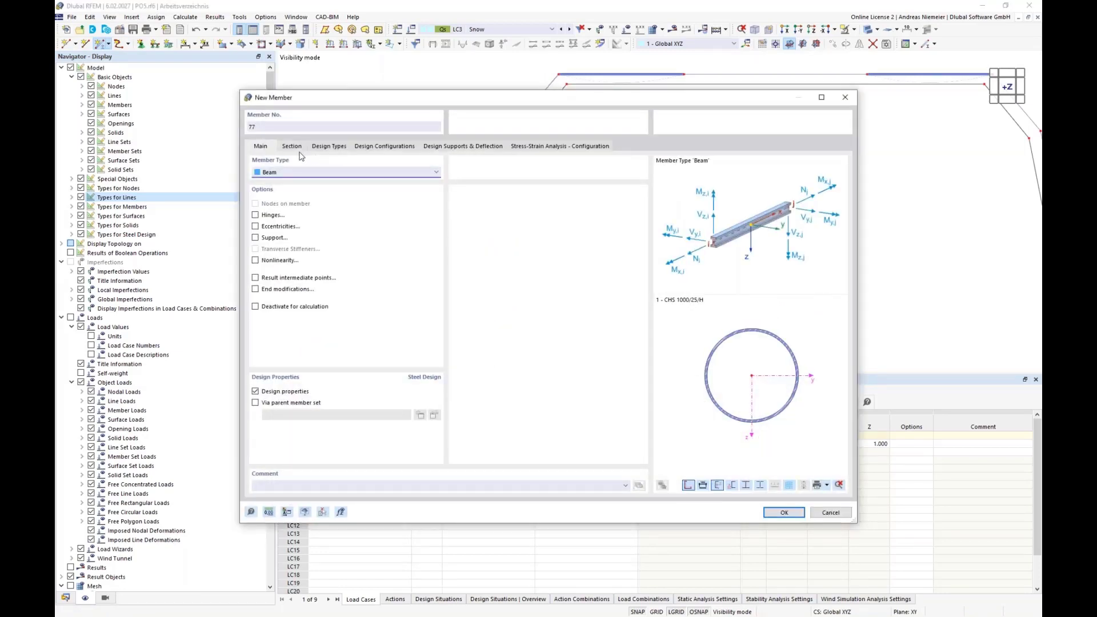
click(294, 173)
click(292, 192)
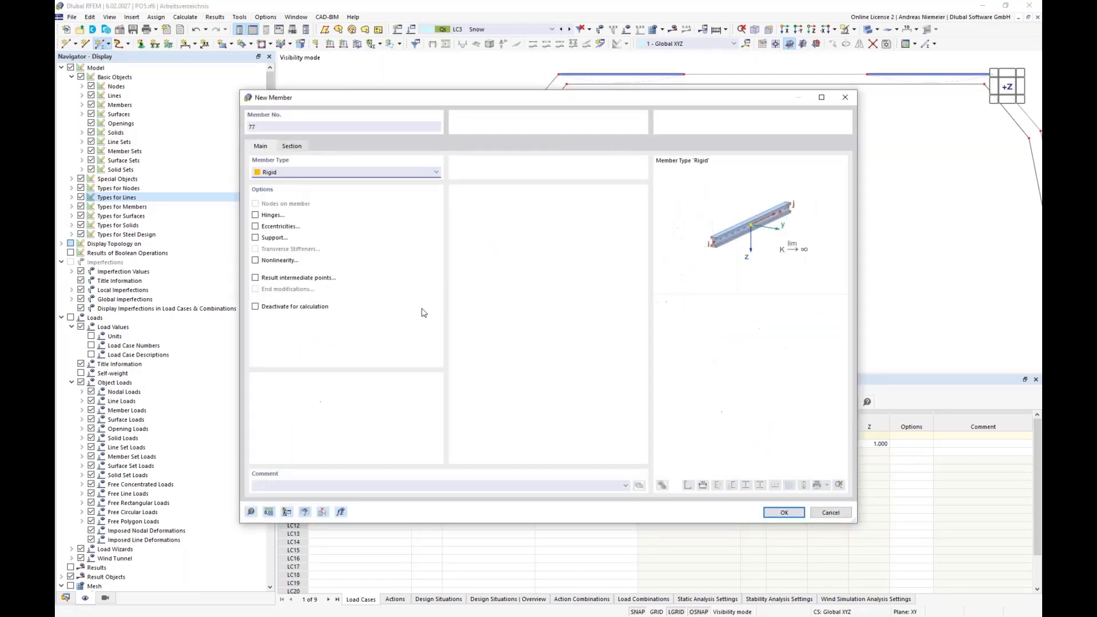
click(780, 513)
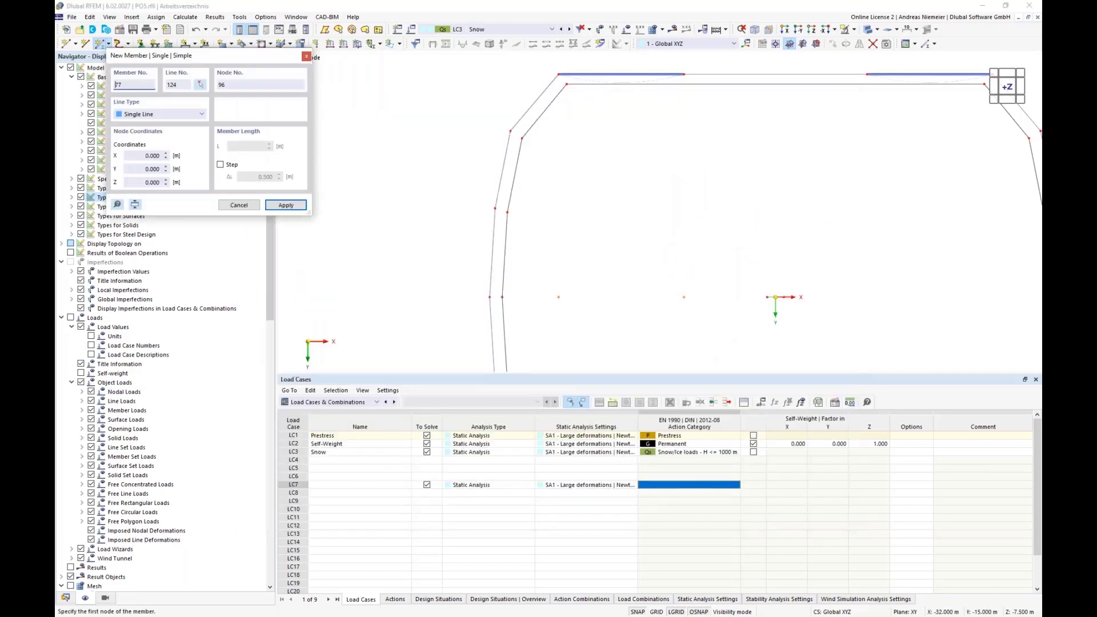
scroll(526, 131, up, 1)
click(506, 133)
click(530, 147)
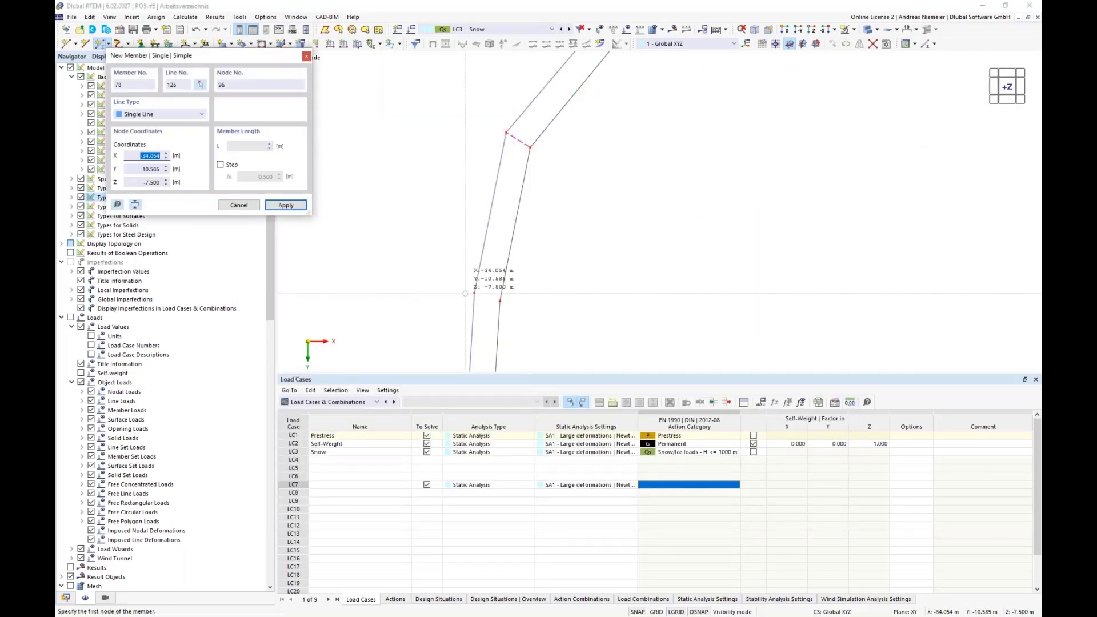
click(475, 293)
click(500, 301)
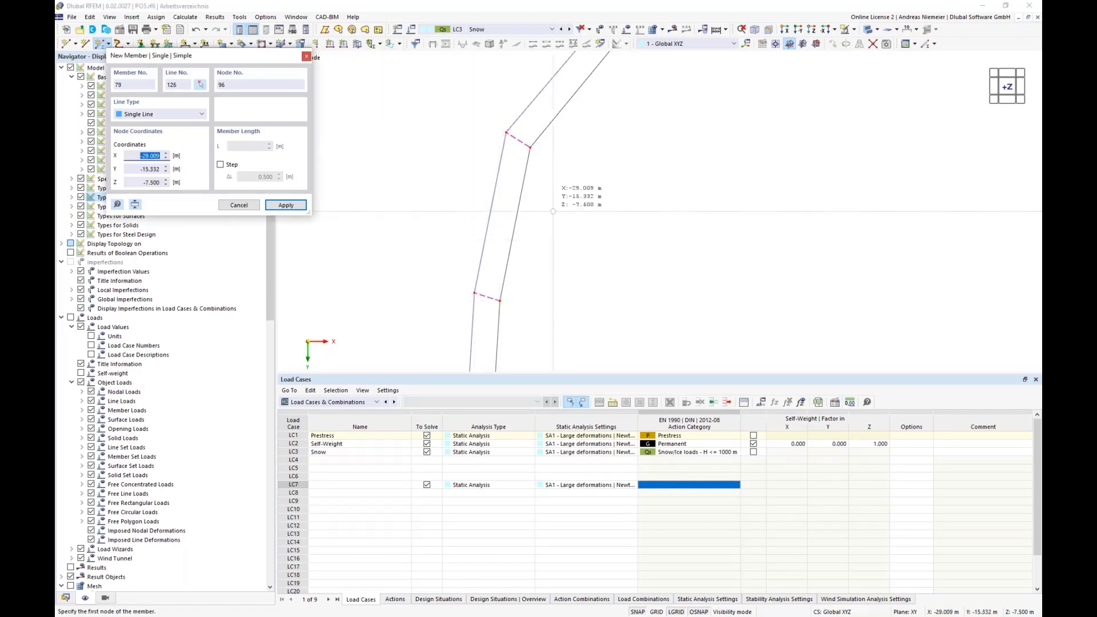
- Add rigid members between the outer and inner edge nodes at the remaining three node pairs of the negative-X end
scroll(550, 210, down, 5)
scroll(515, 316, up, 3)
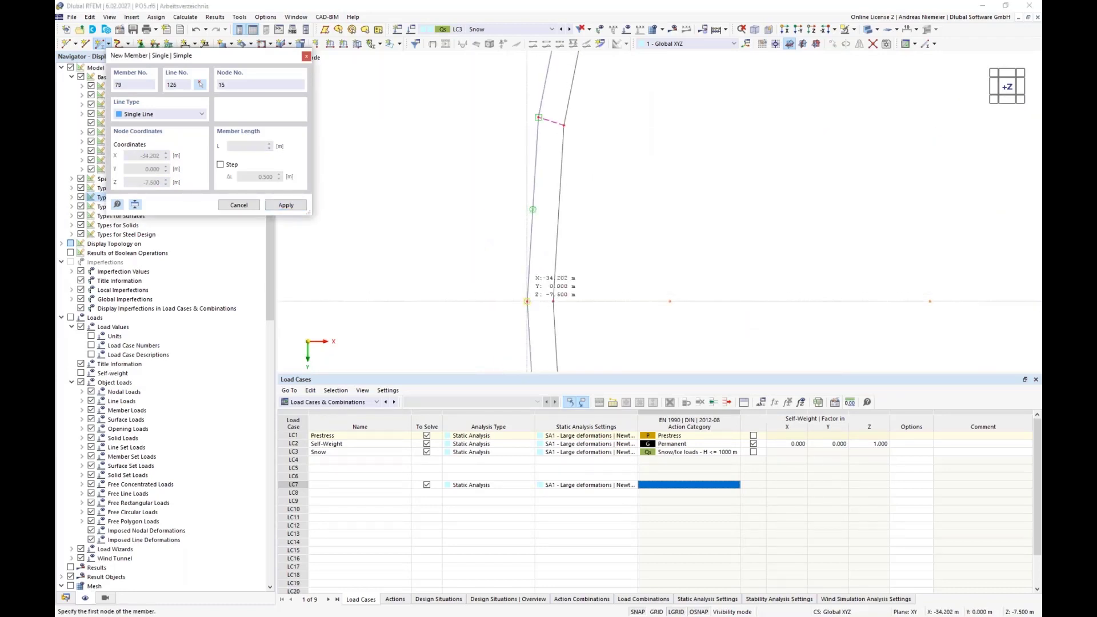
click(526, 301)
click(552, 301)
scroll(514, 179, down, 6)
scroll(525, 295, up, 1)
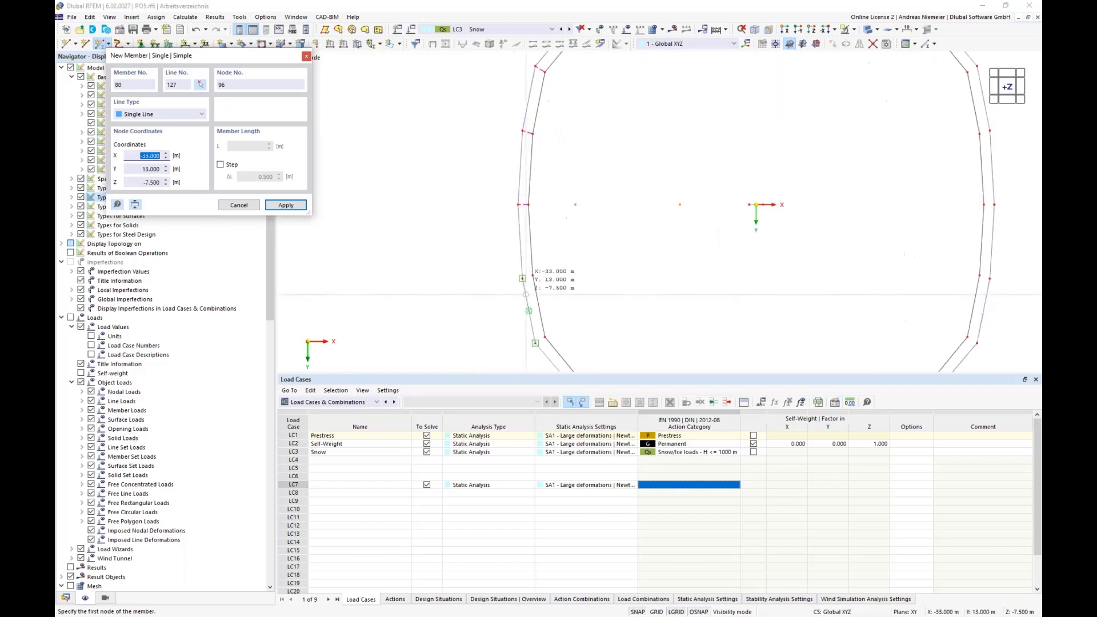
scroll(525, 294, up, 2)
click(497, 273)
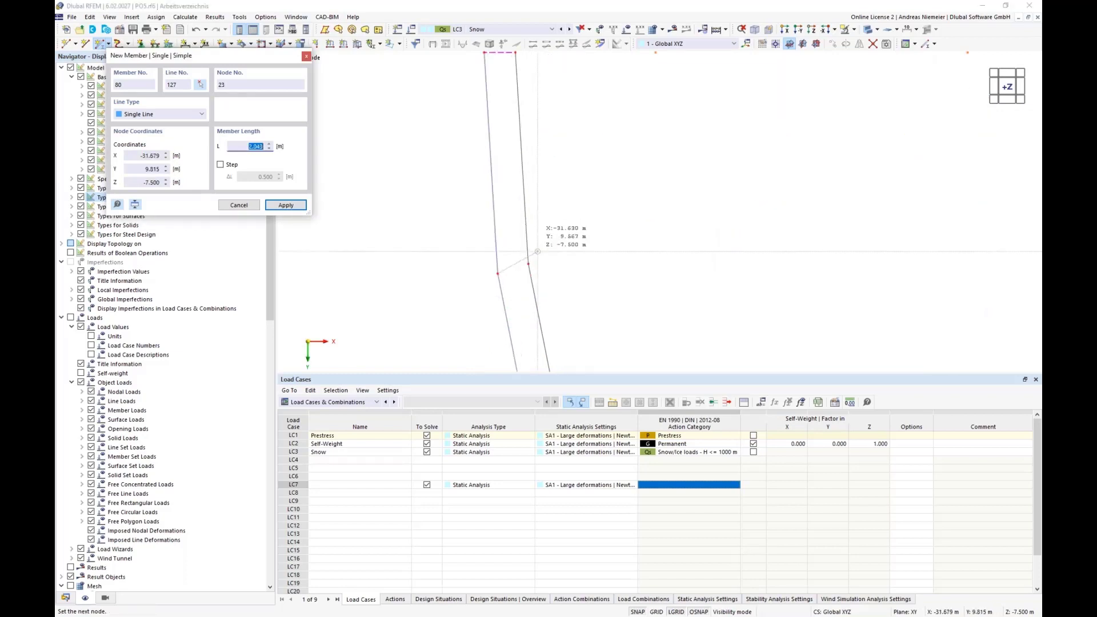
click(528, 262)
scroll(453, 139, down, 3)
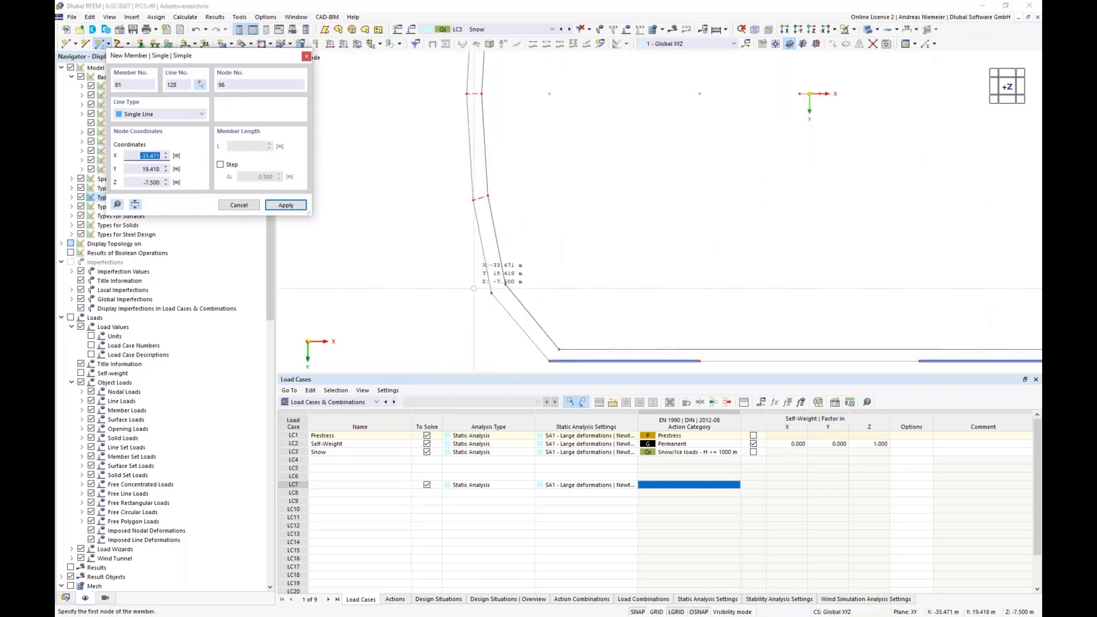
click(492, 293)
click(504, 285)
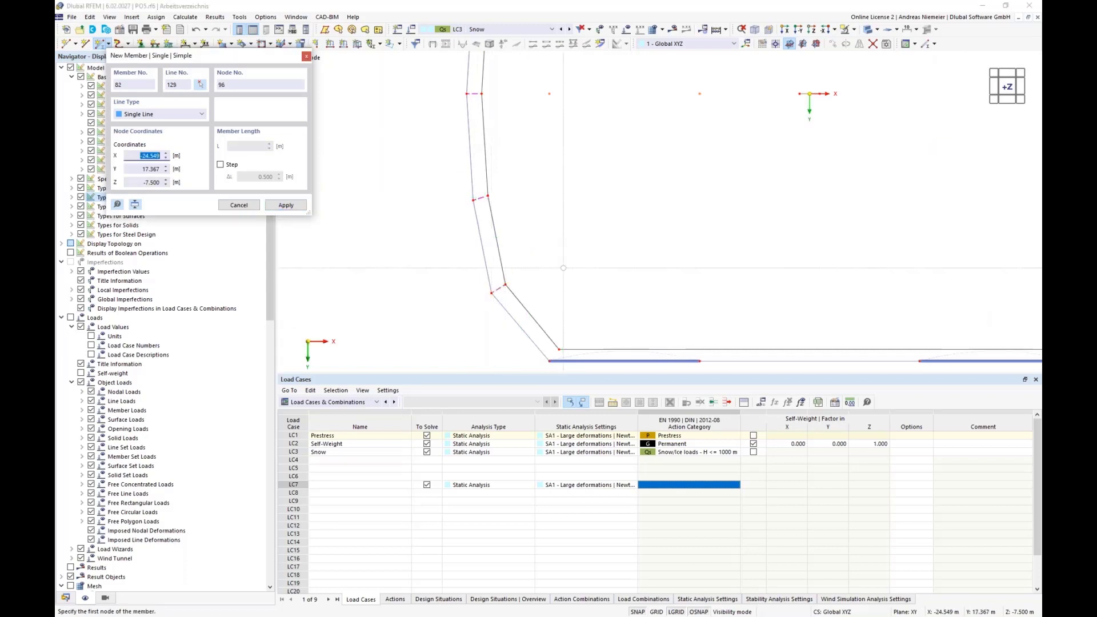
- Add rigid members between the outer and inner edge nodes at the two negative-Y node pairs of the positive-X end
scroll(678, 144, down, 3)
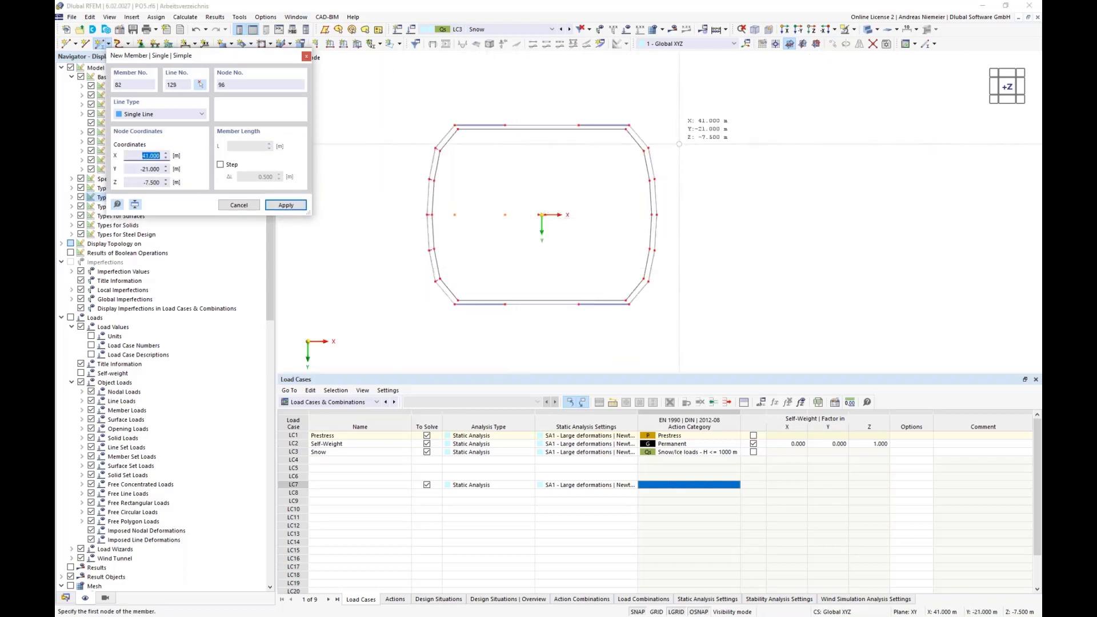
scroll(679, 143, up, 5)
click(589, 199)
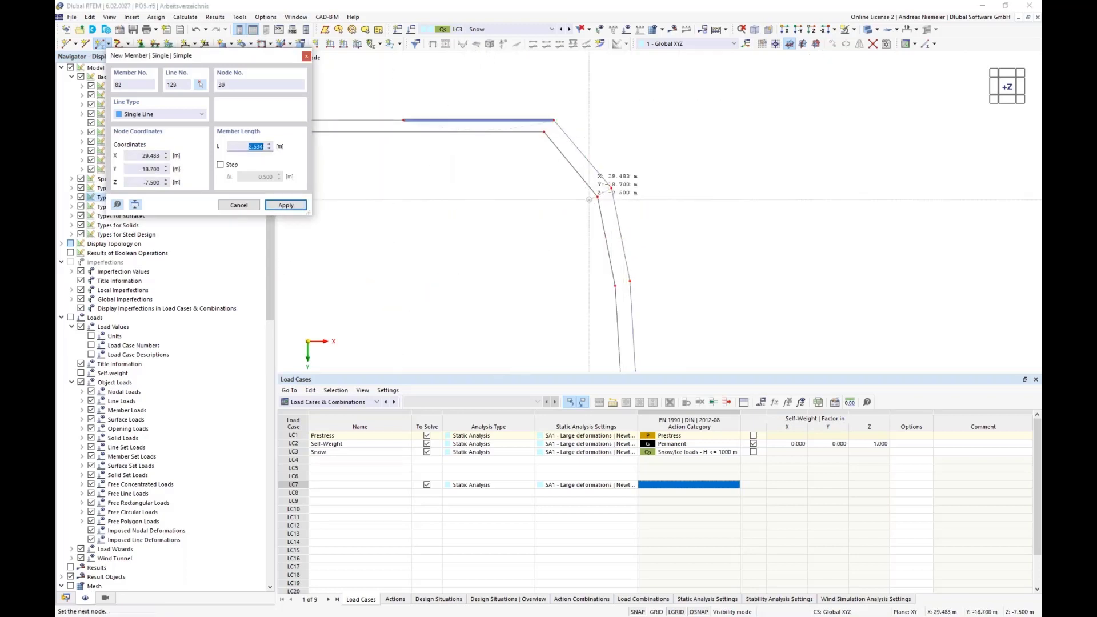
click(611, 189)
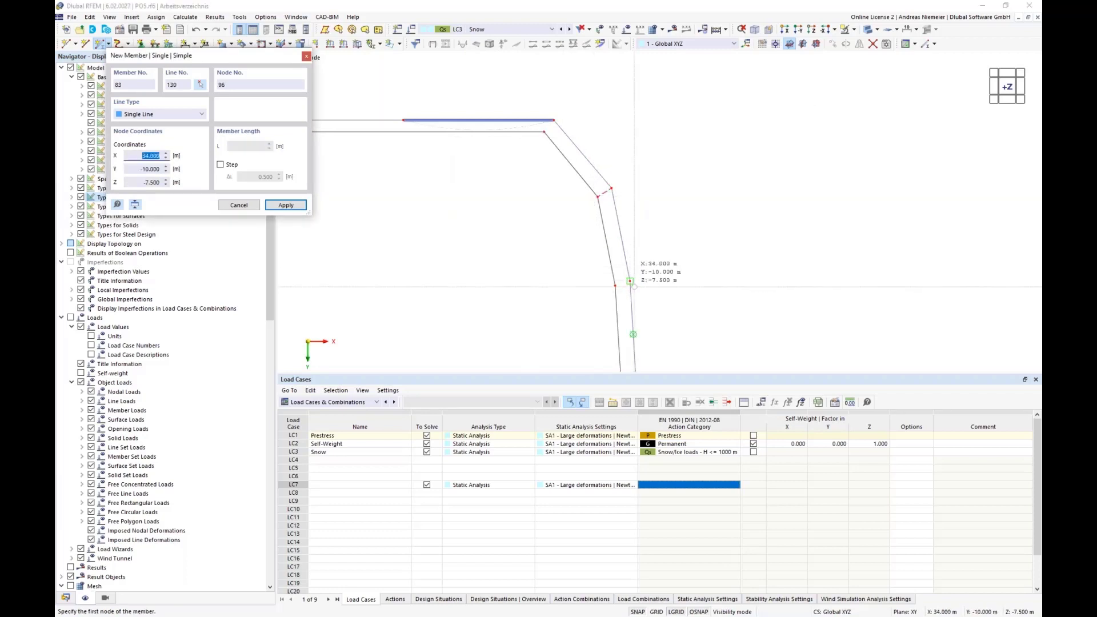
click(632, 285)
click(617, 285)
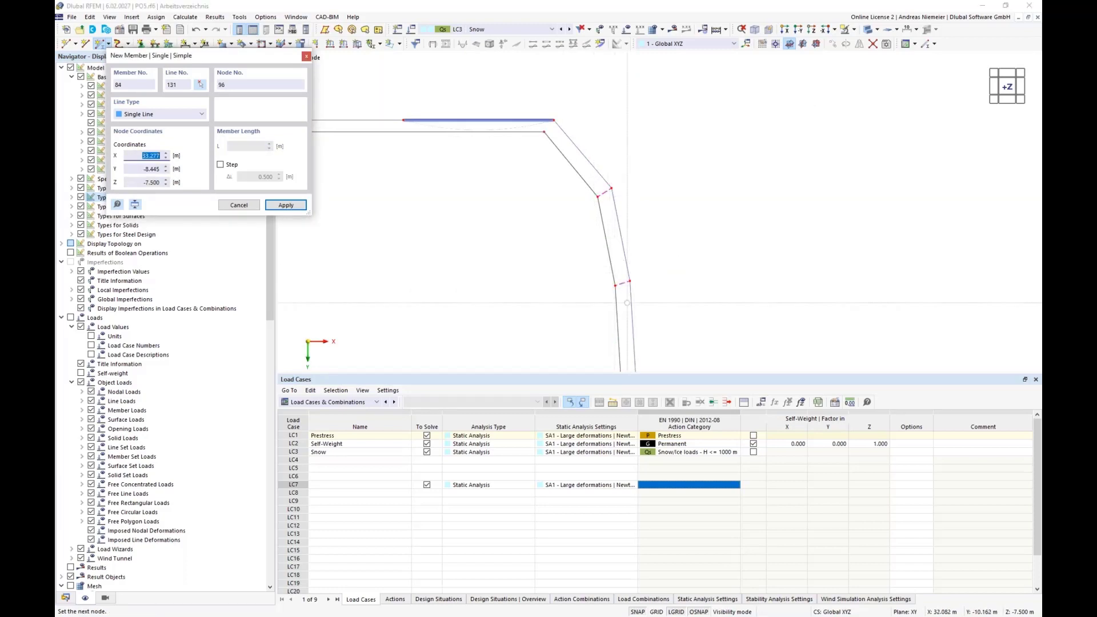
- Add rigid members at the mid node pair and the two positive-Y node pairs of the positive-X end, completing the edge links
scroll(630, 294, down, 3)
scroll(628, 304, up, 1)
click(629, 303)
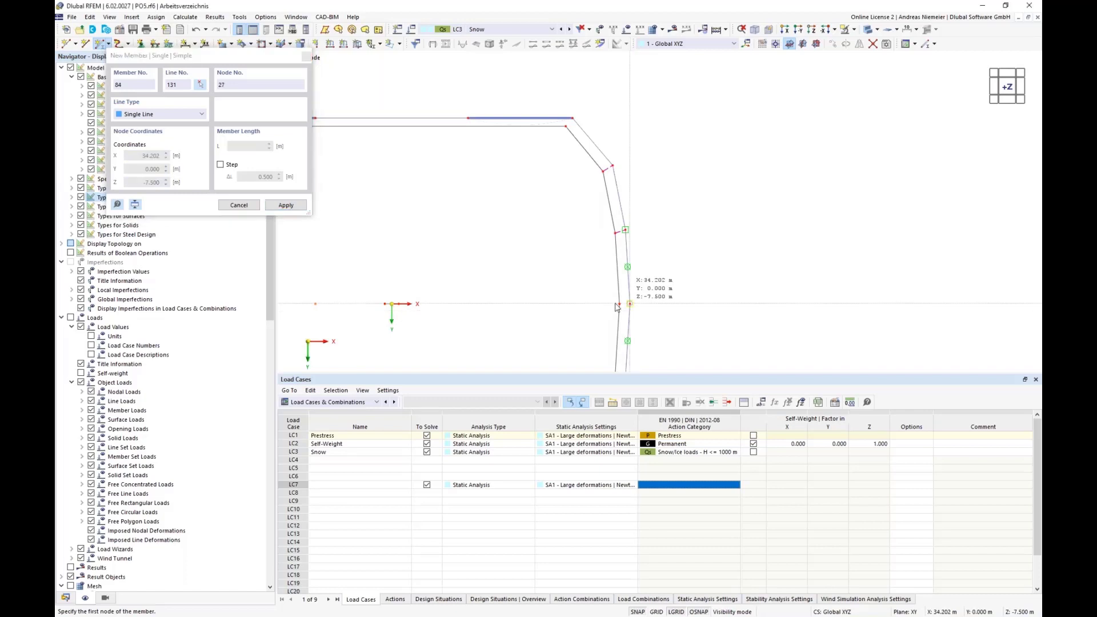
click(617, 304)
scroll(580, 226, down, 2)
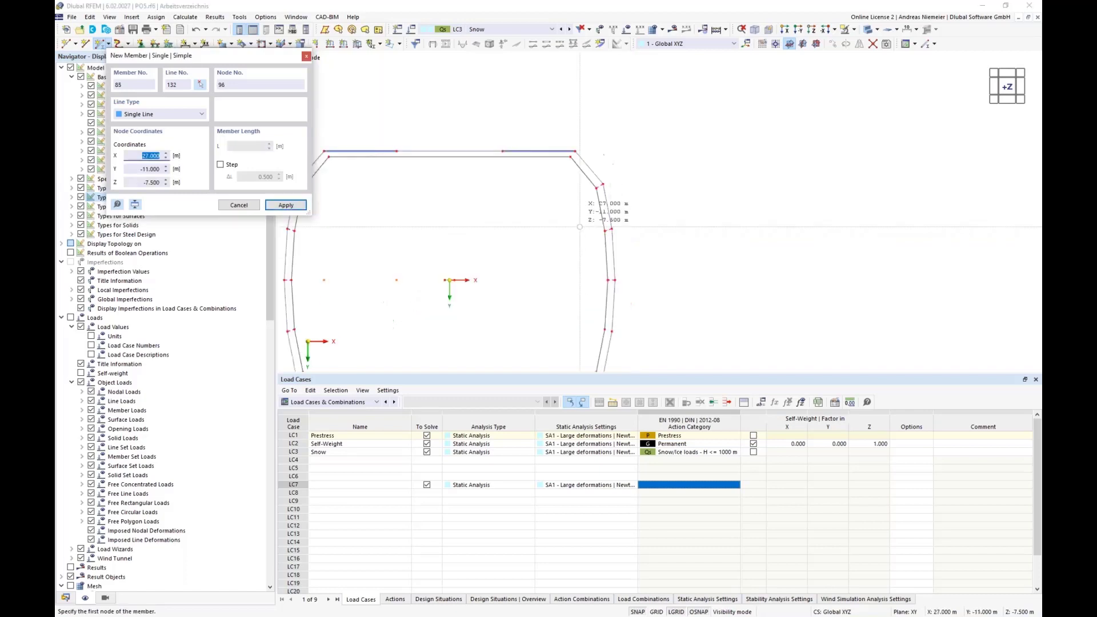
scroll(580, 227, down, 2)
scroll(614, 266, up, 5)
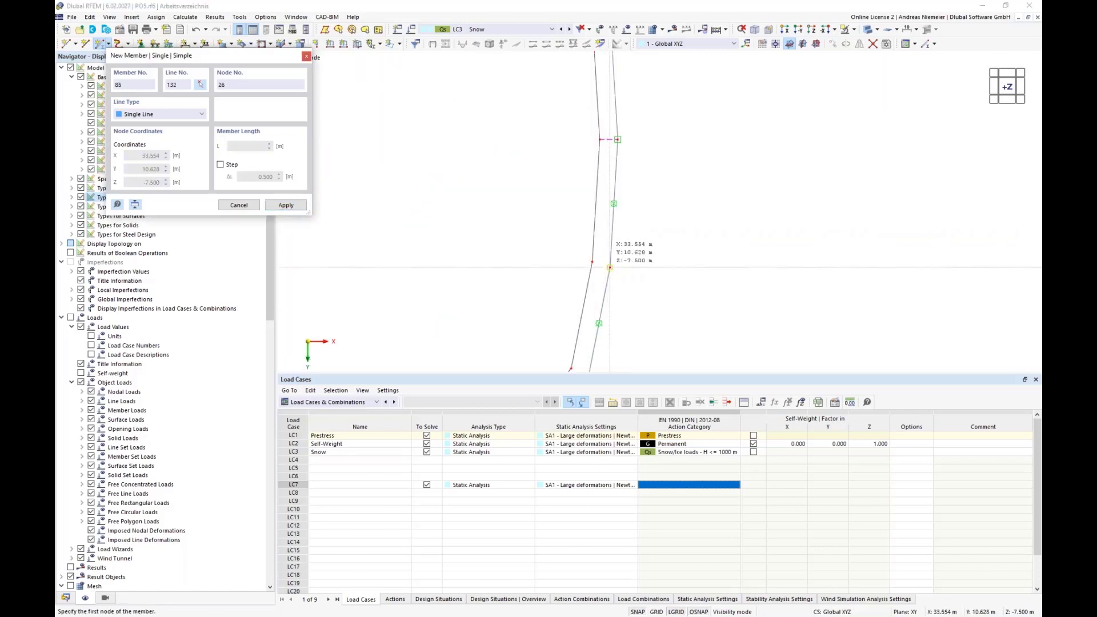
click(610, 267)
scroll(569, 227, down, 2)
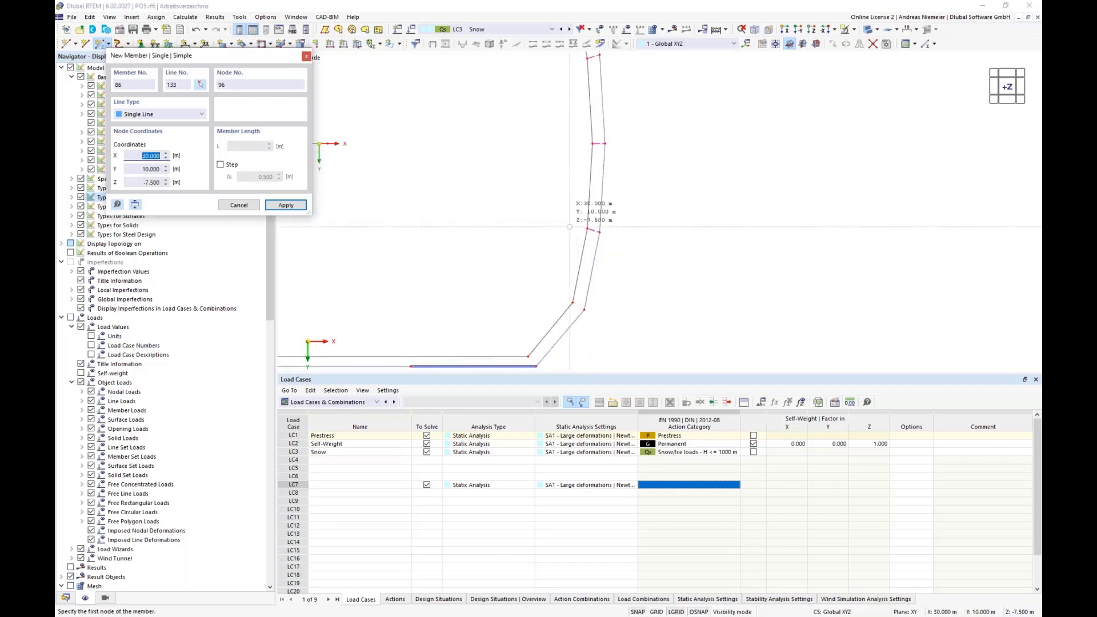
scroll(573, 301, up, 2)
click(573, 300)
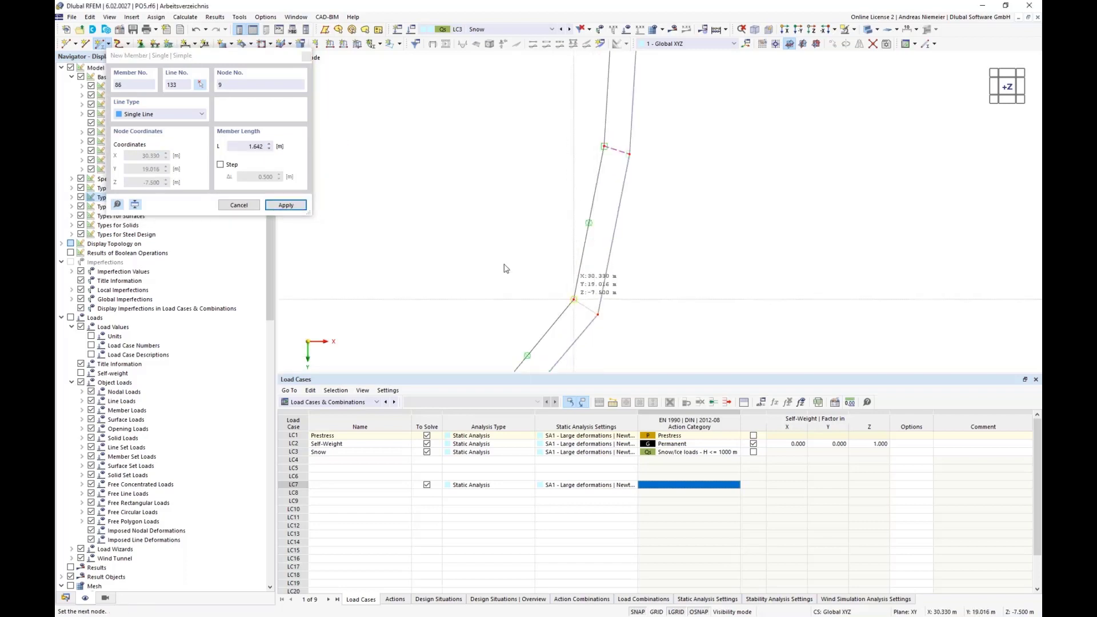
scroll(709, 228, down, 5)
key(Escape)
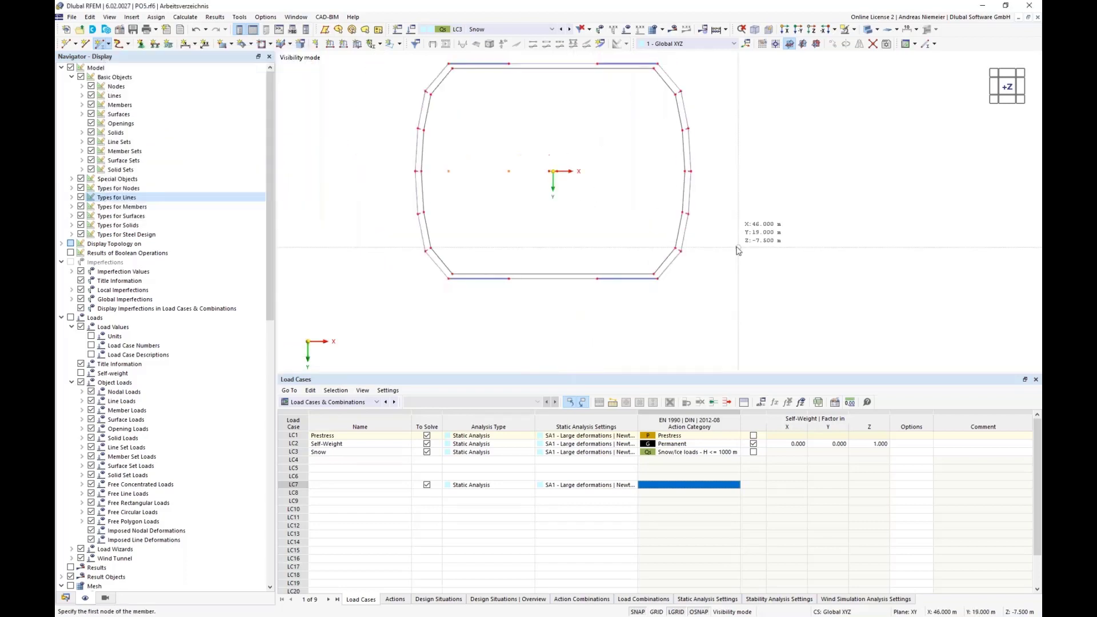
- Show the structure in axonometric view and cancel the visibility mode to display all objects
click(768, 29)
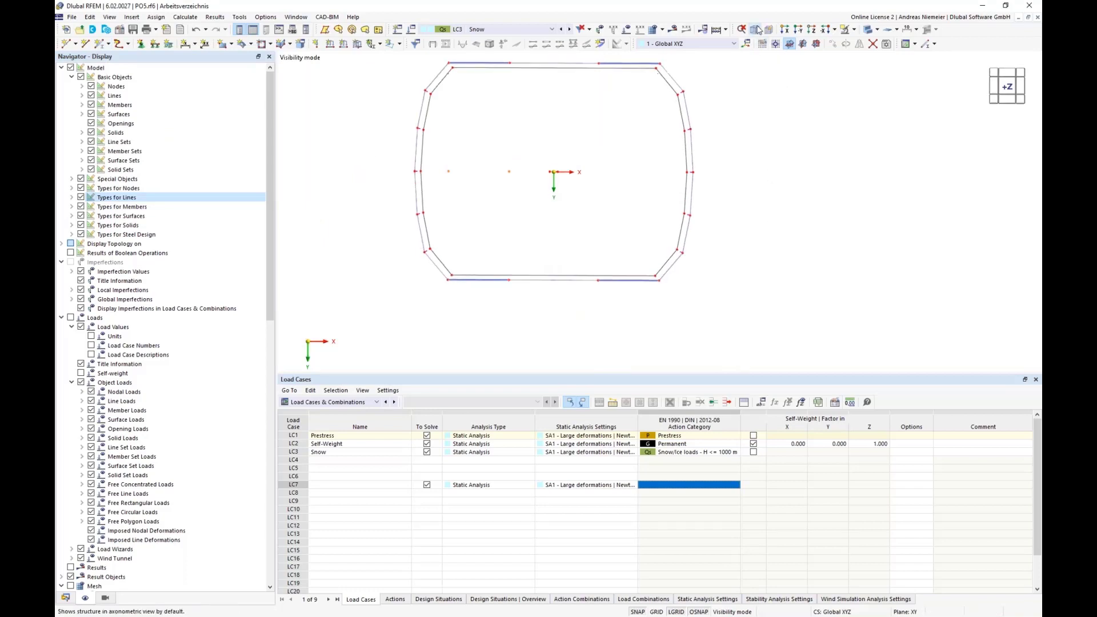
click(853, 29)
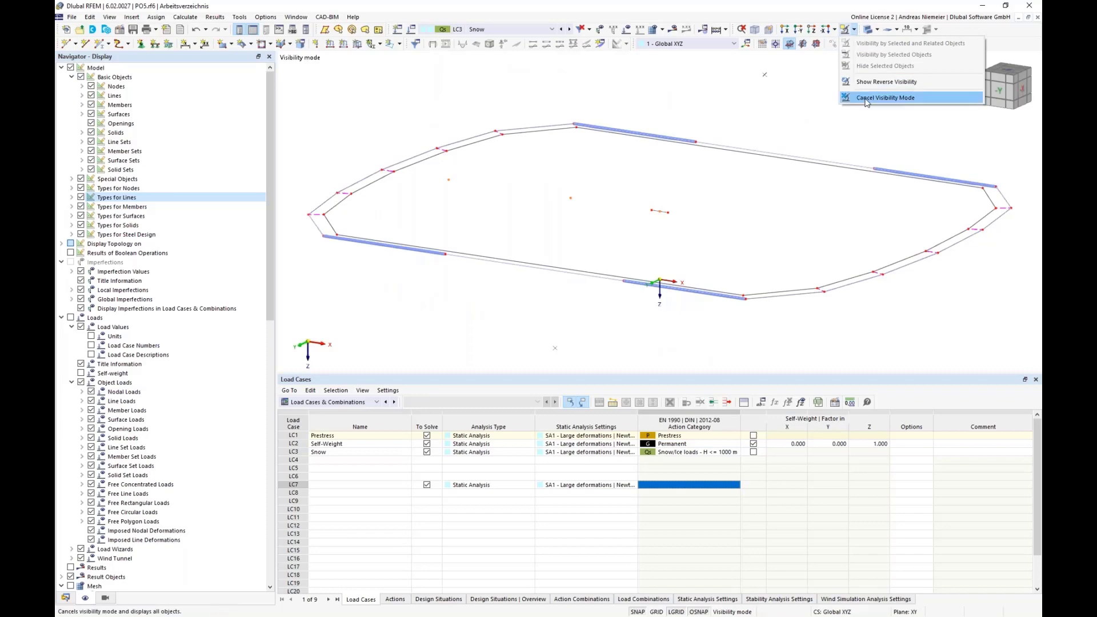
click(884, 98)
- Examine the rigid walls, their bottom line supports and the gap along the roof edge from the side and from below
scroll(783, 132, down, 3)
ctrl+middle_drag(473, 224, 496, 180)
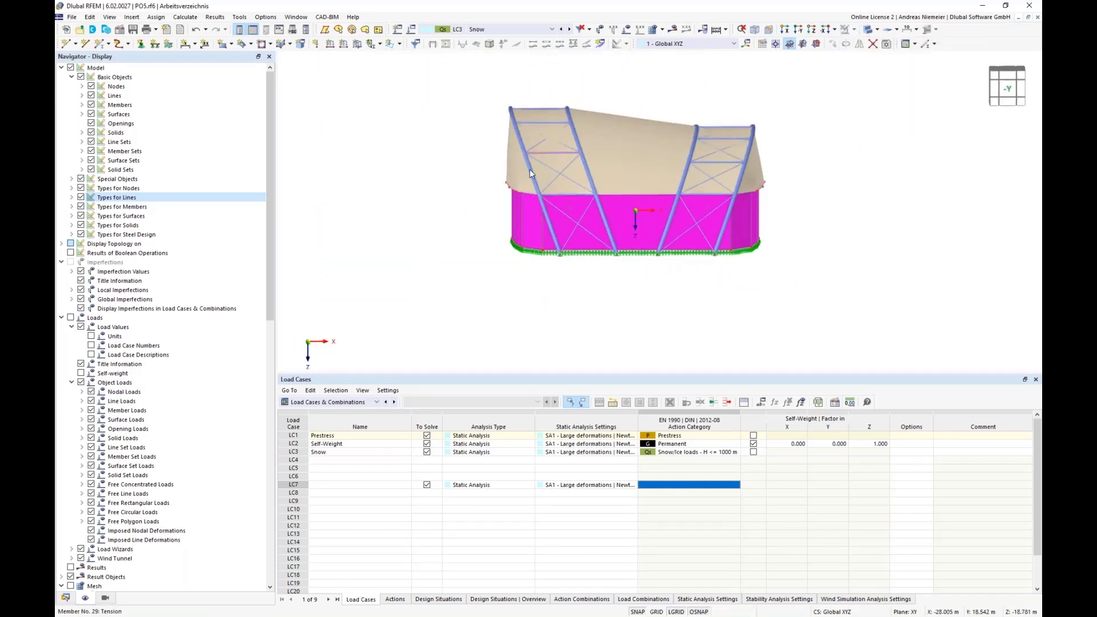
ctrl+middle_drag(647, 287, 507, 173)
scroll(493, 219, up, 3)
scroll(493, 220, up, 1)
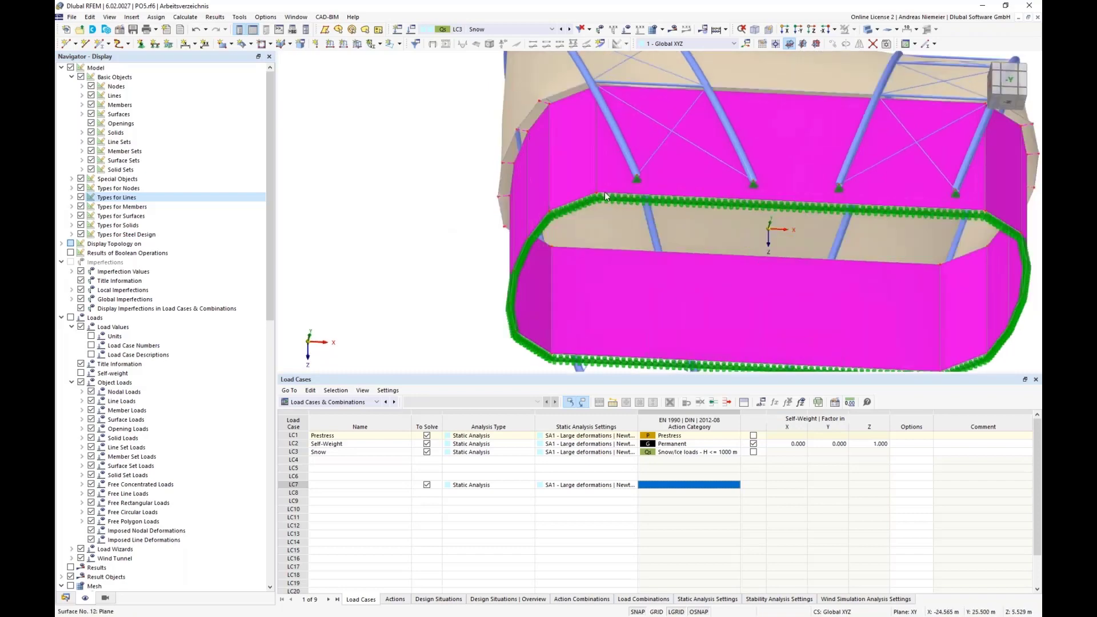
scroll(505, 241, down, 1)
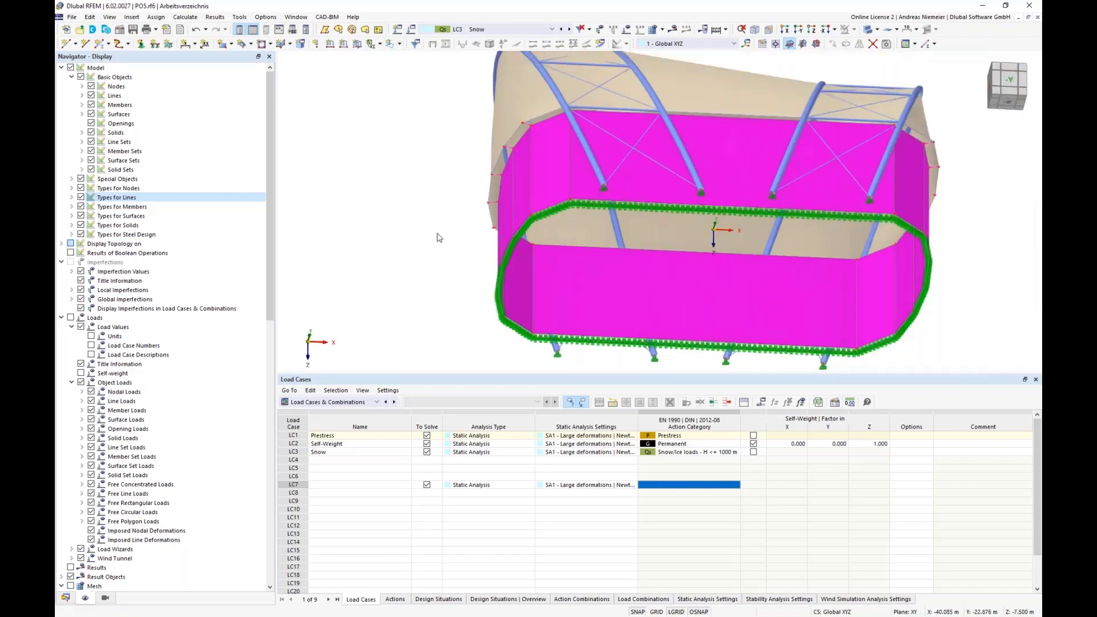
scroll(438, 238, down, 2)
ctrl+middle_drag(431, 207, 401, 243)
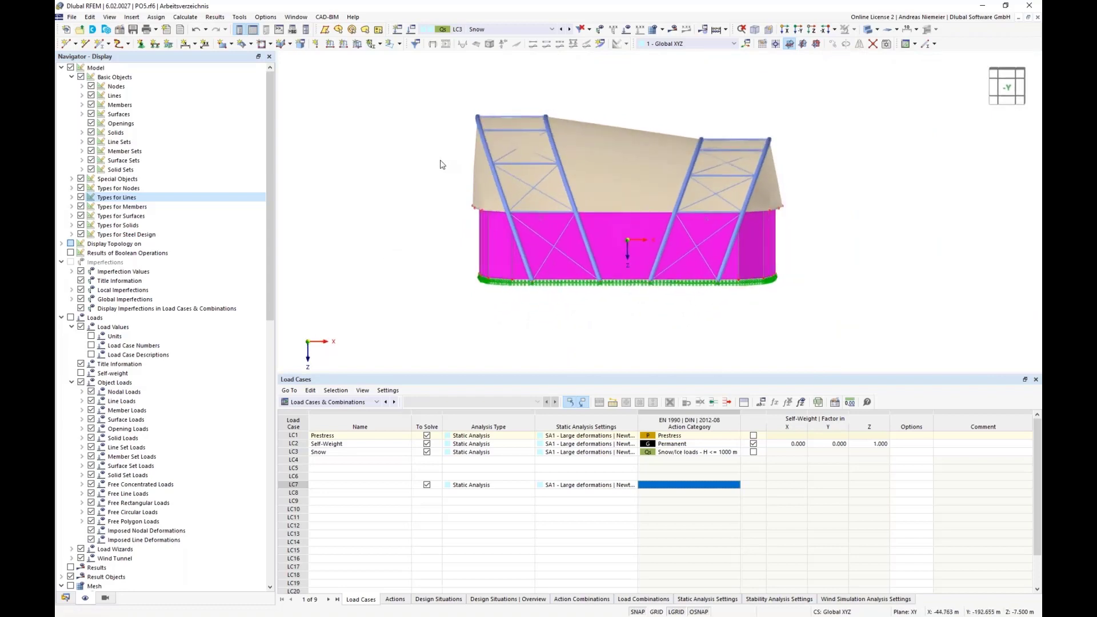
- Define the size limit for closing small openings in the wind simulation mesh settings
click(661, 29)
click(674, 54)
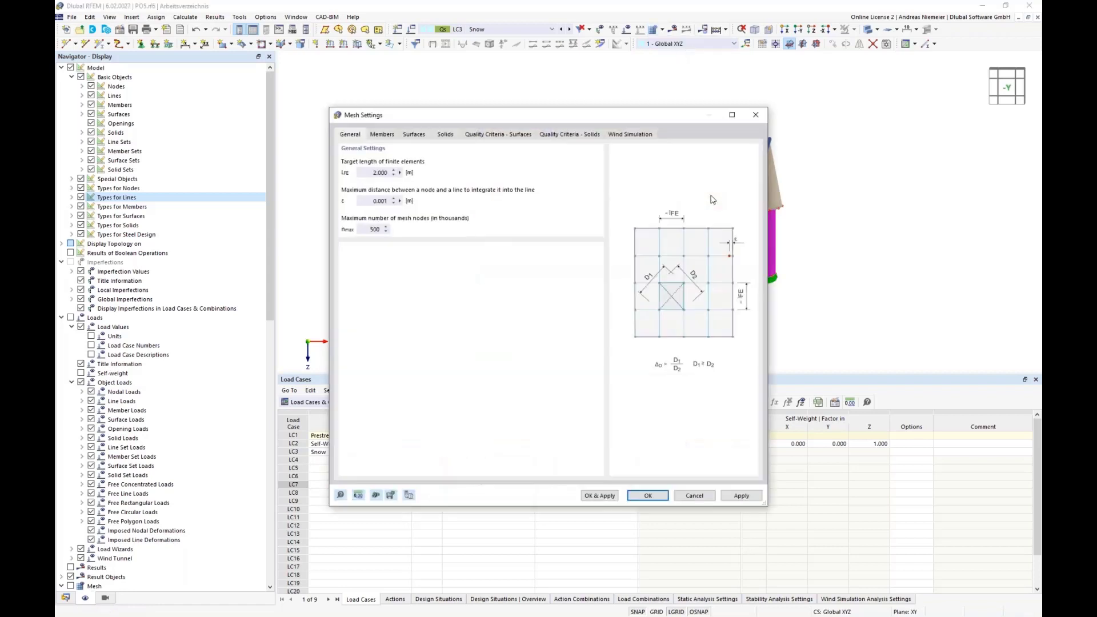
click(634, 135)
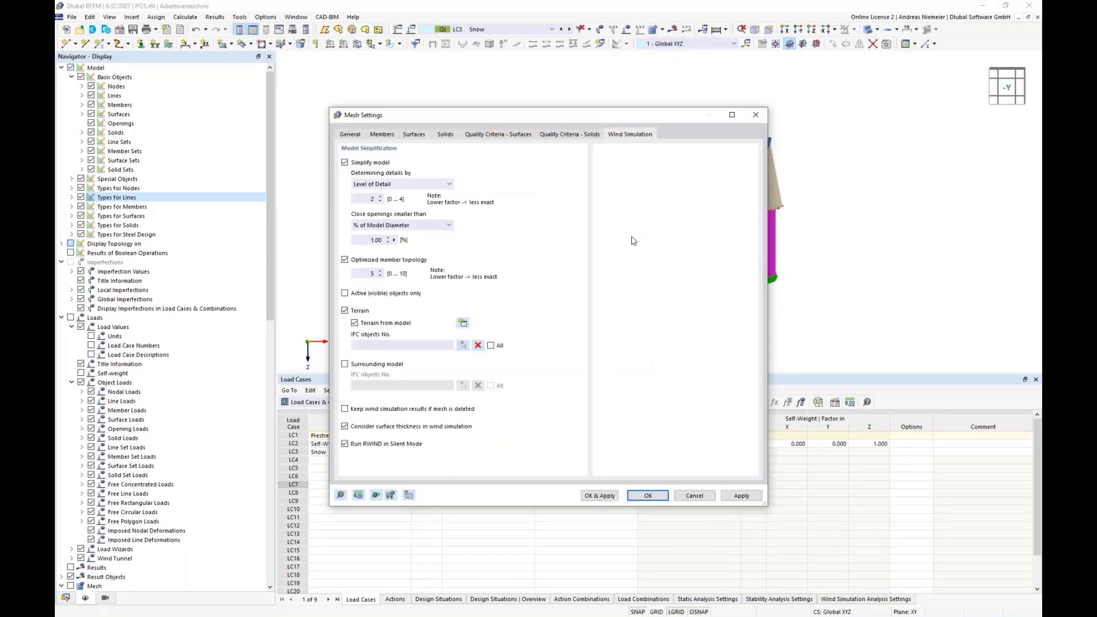
click(407, 226)
click(369, 243)
click(368, 241)
key(Tab)
click(646, 497)
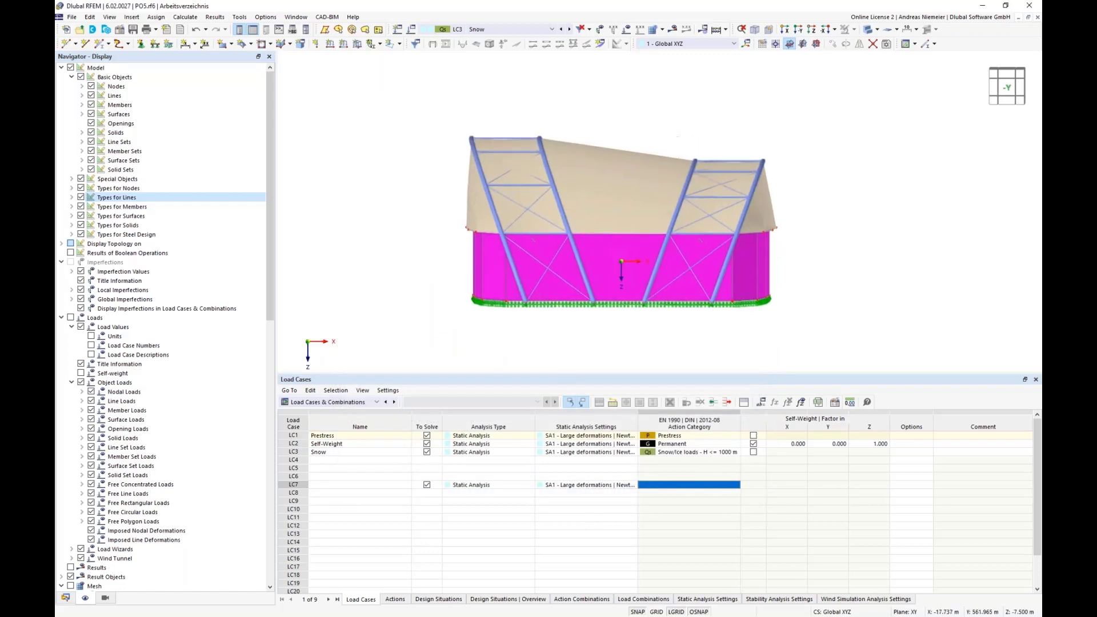
scroll(485, 189, up, 3)
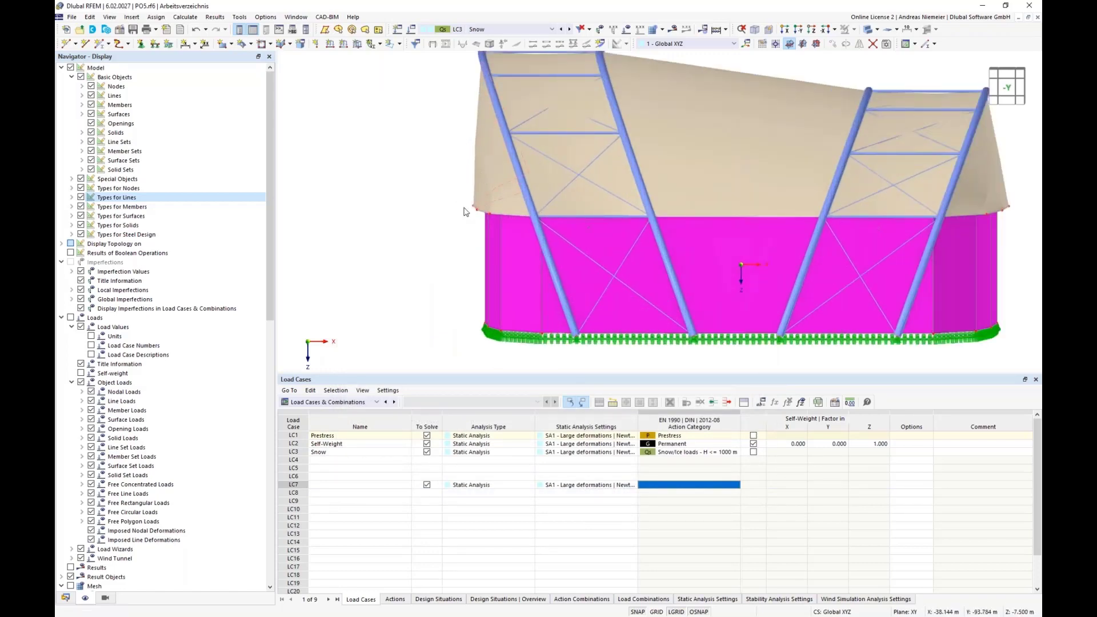
- Create a new wind simulation load wizard and review the steady flow and residue monitoring parameters of its WA1 analysis settings
scroll(407, 249, down, 1)
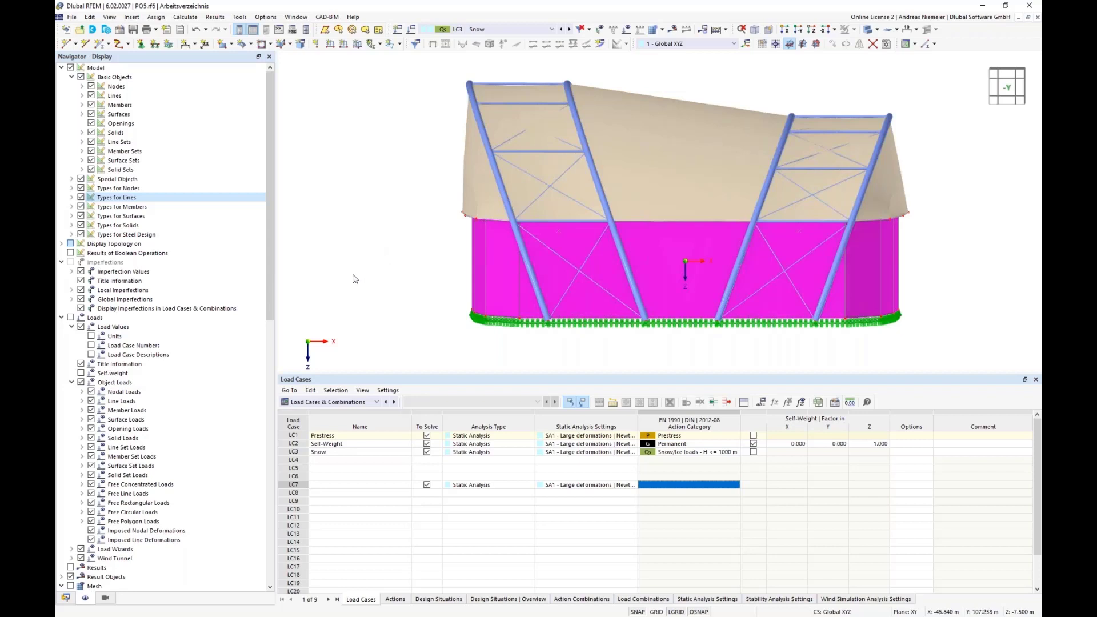
click(66, 597)
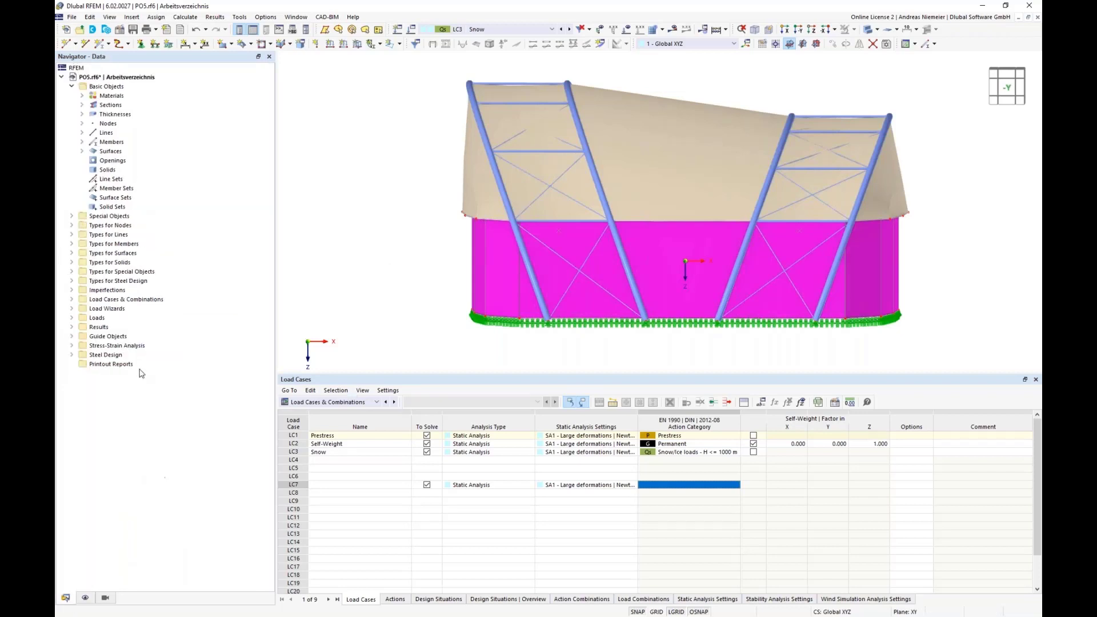
click(72, 308)
click(111, 366)
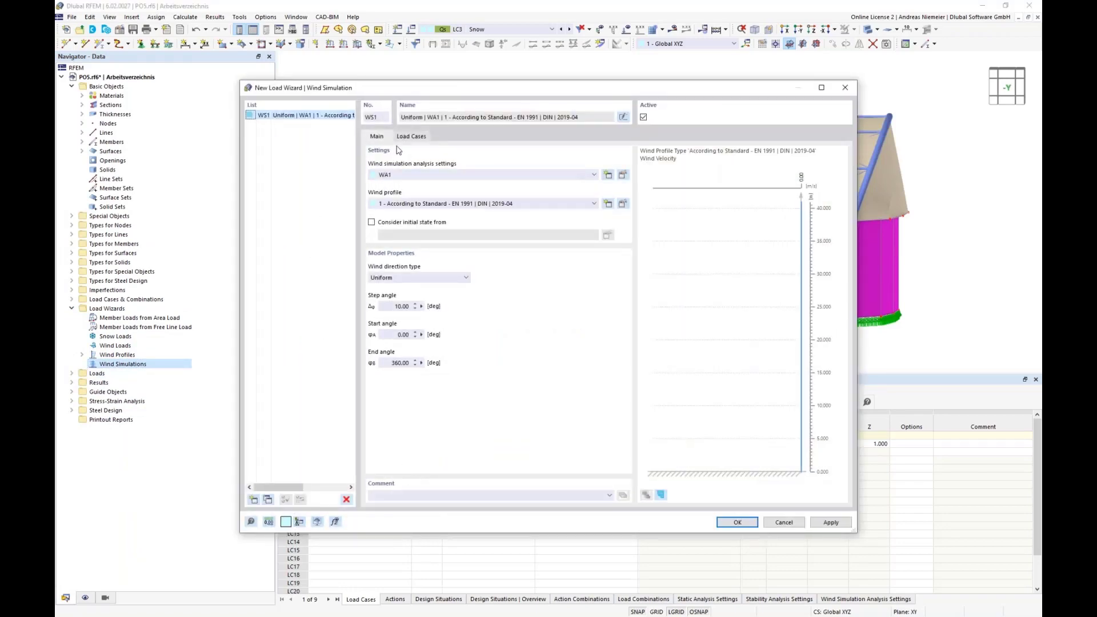
click(619, 173)
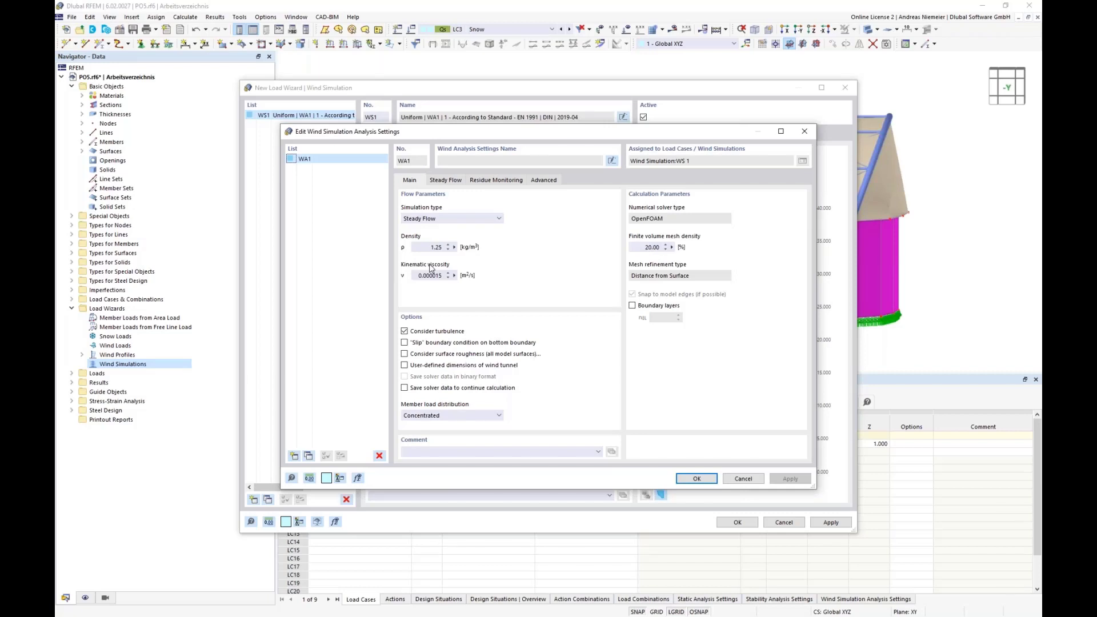
click(442, 182)
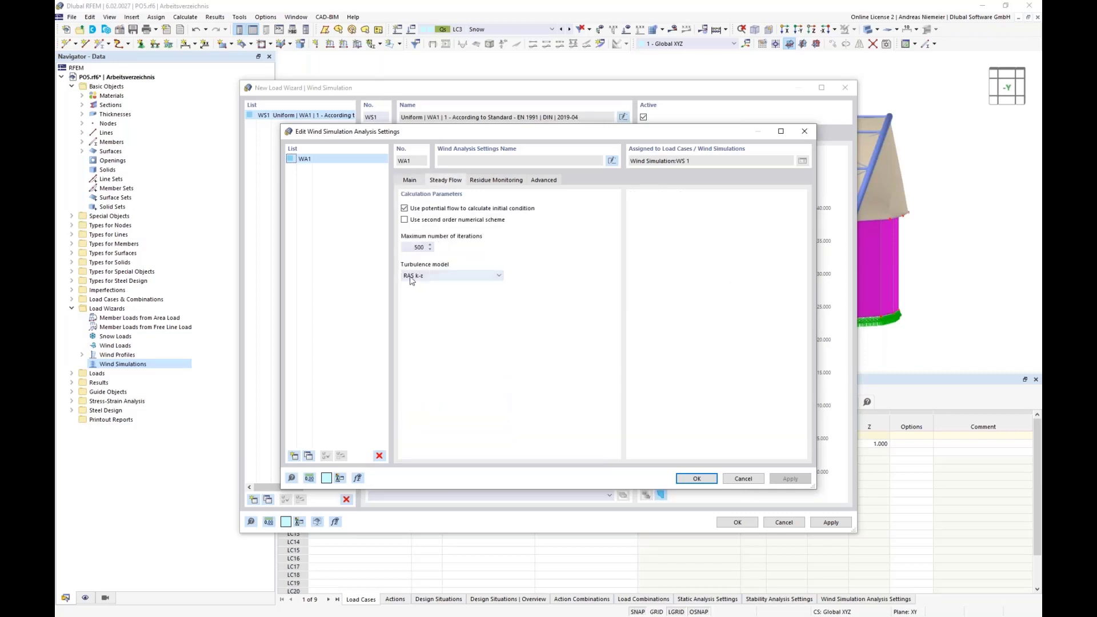
click(495, 180)
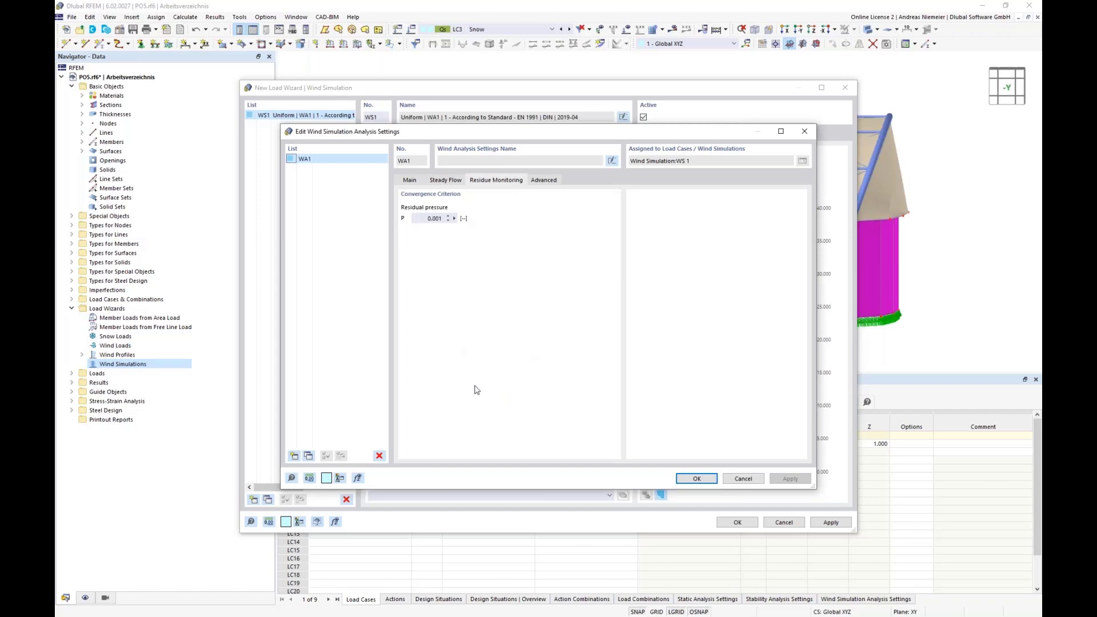
click(743, 481)
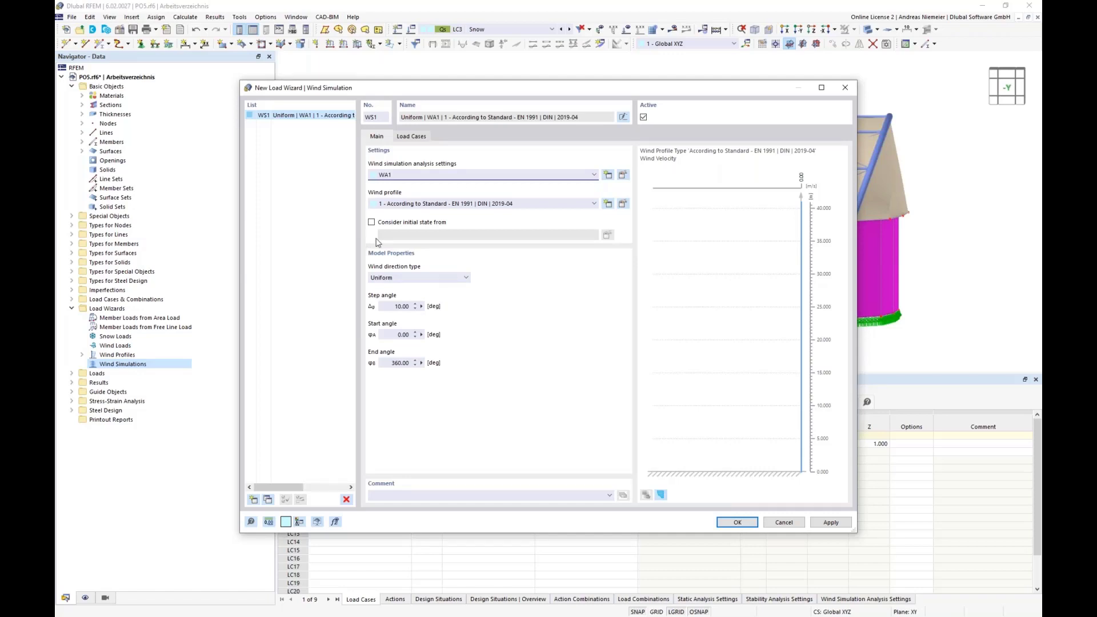
- Edit the wind profile according to EN 1991 and pick the Musical Dome in Cologne, Germany, as its location on the wind load map
click(623, 209)
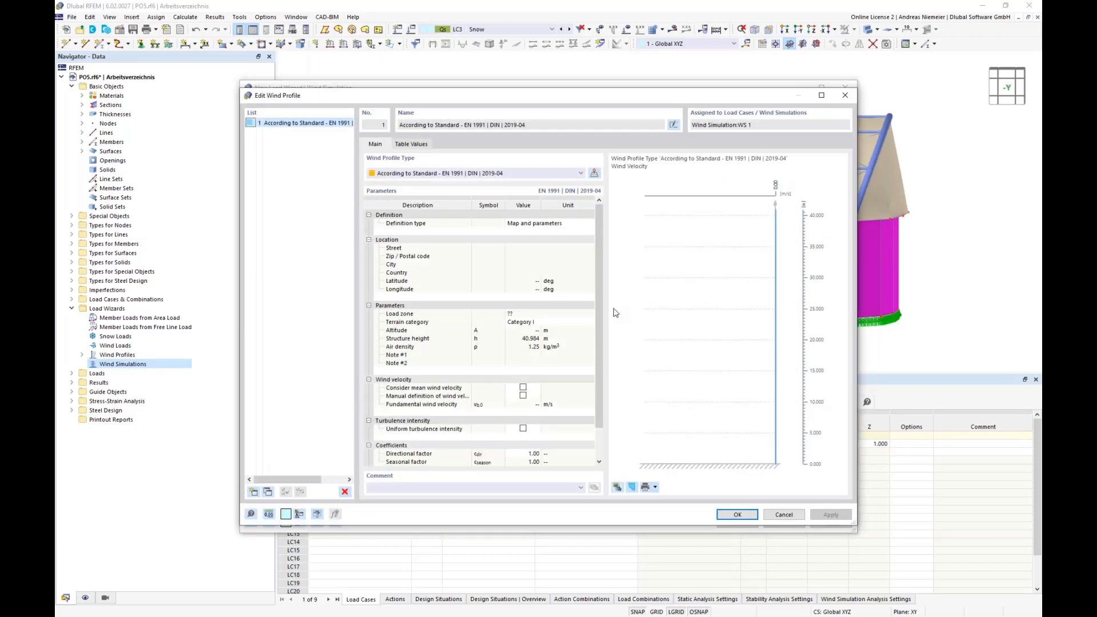
click(594, 173)
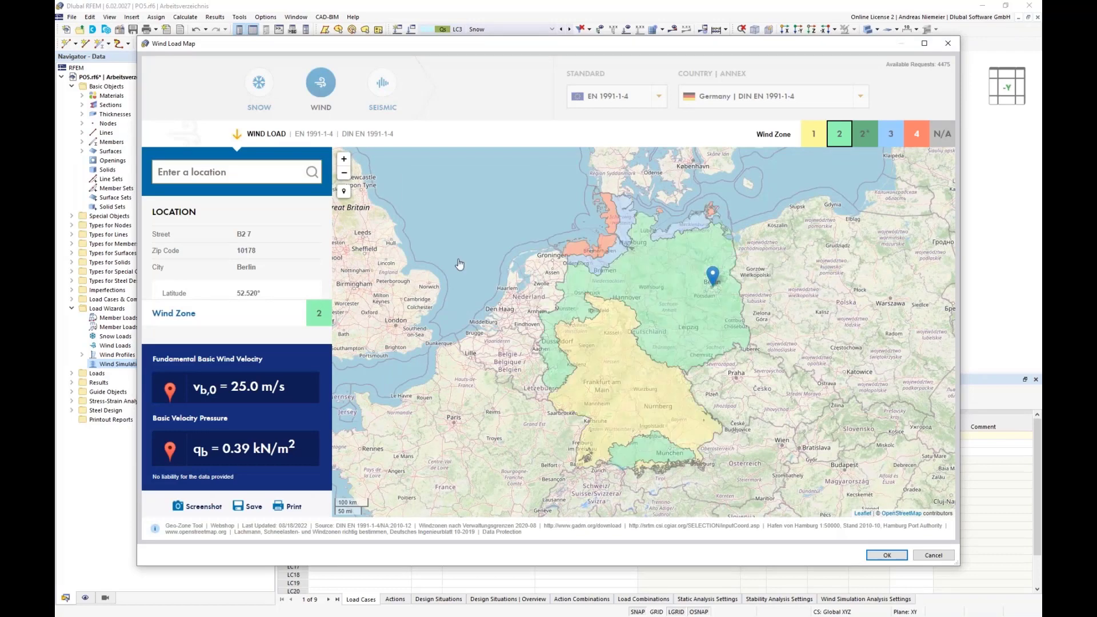
text(musical dom)
text(e)
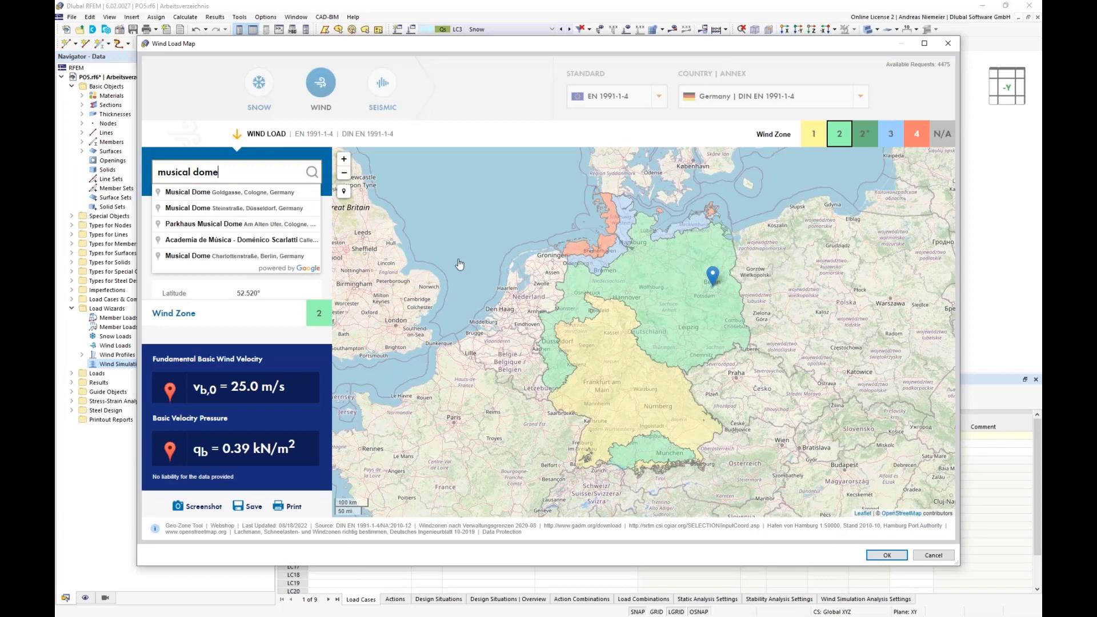
click(209, 193)
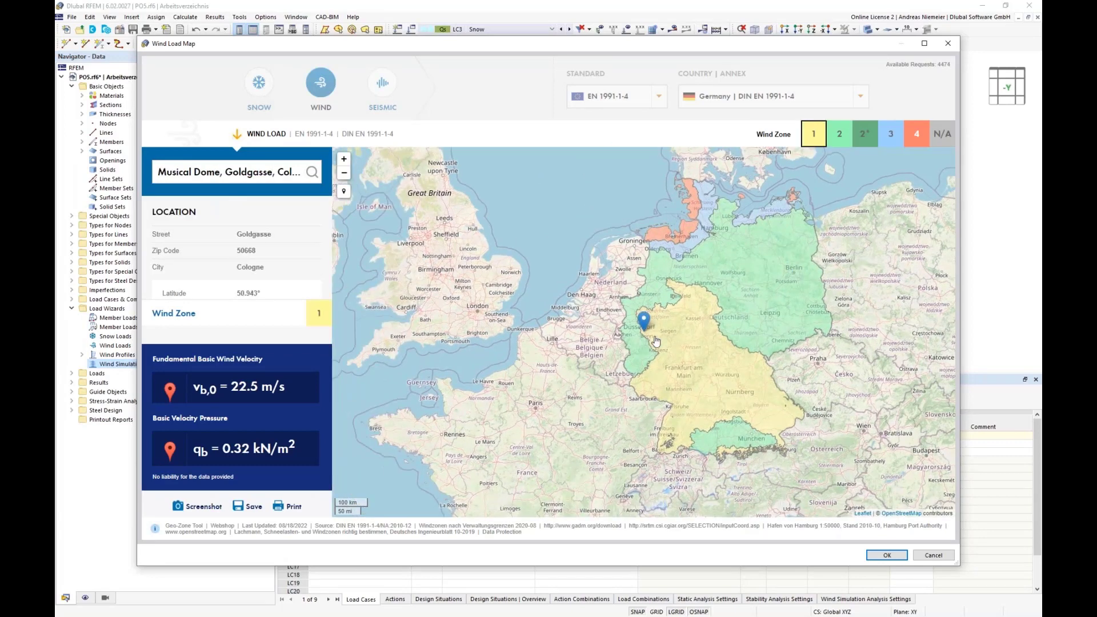
- Check the site's surroundings on the map and adopt the location's wind zone data in the wind profile
scroll(654, 341, up, 3)
scroll(628, 329, up, 5)
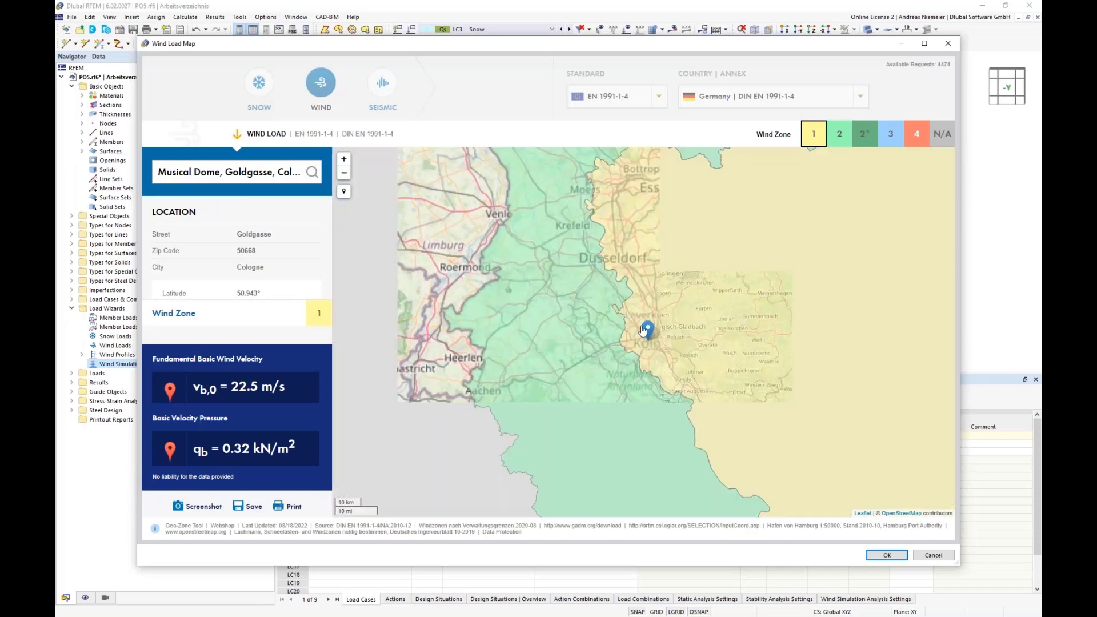
scroll(513, 214, up, 5)
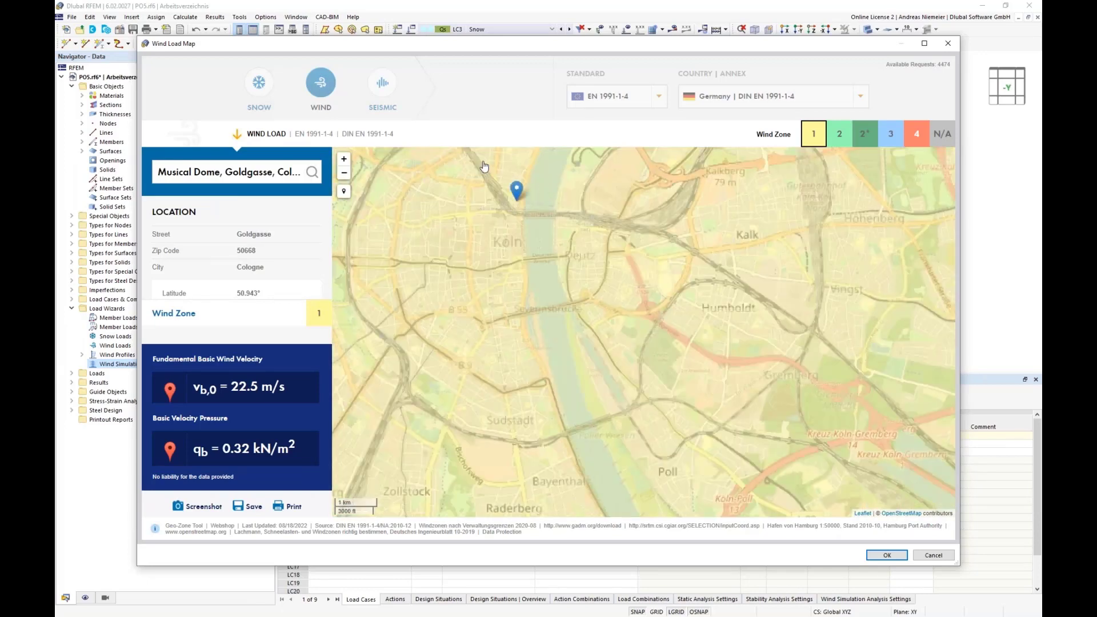
scroll(620, 328, up, 1)
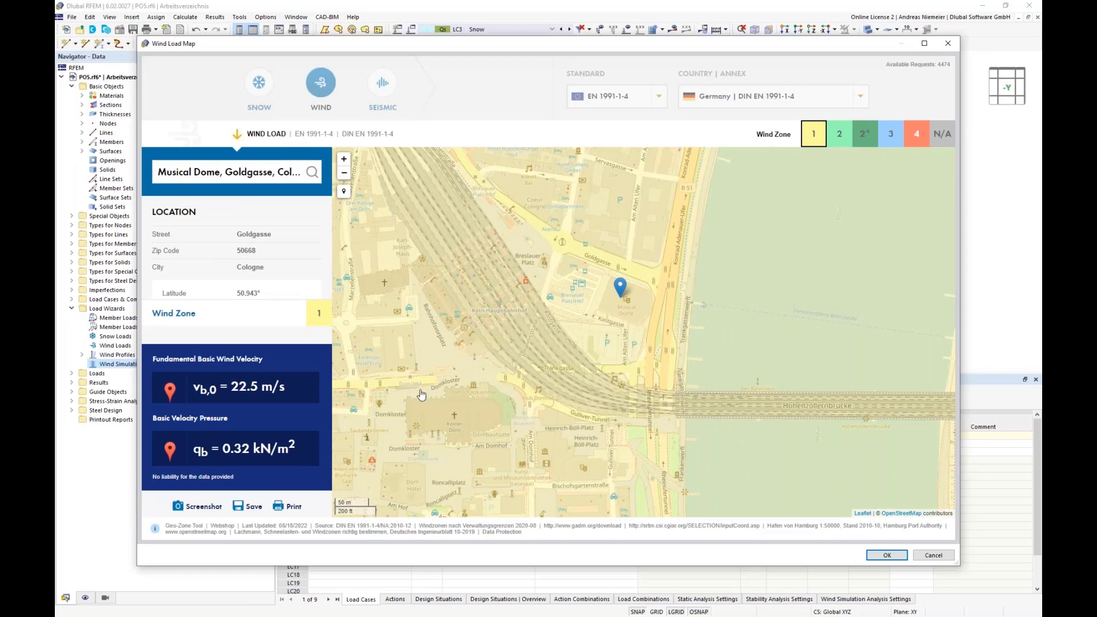
scroll(400, 391, down, 1)
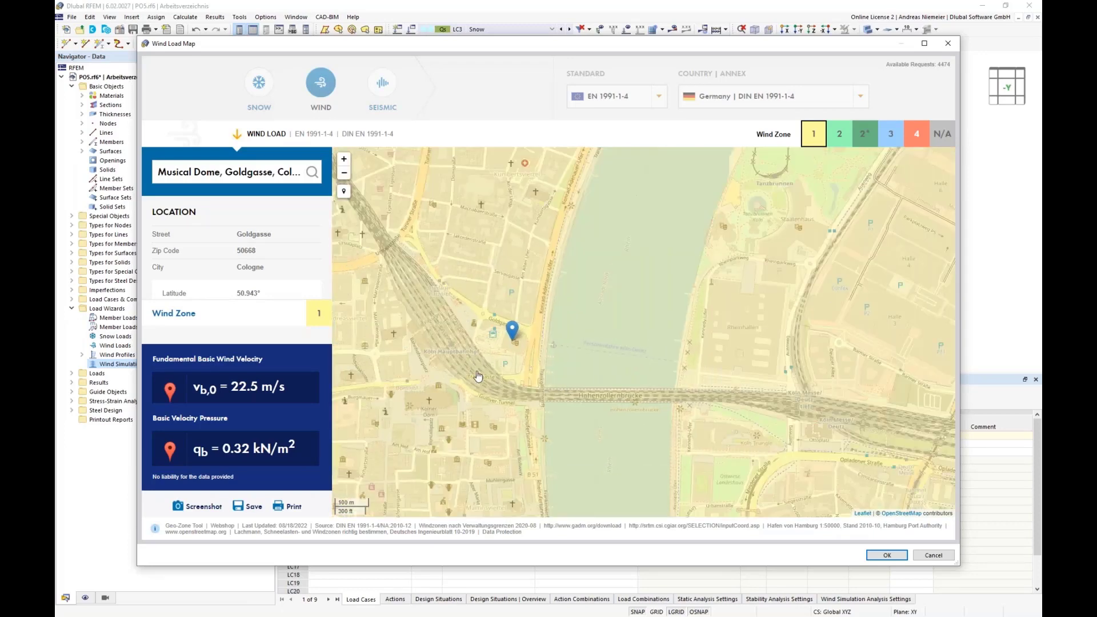
scroll(478, 366, up, 1)
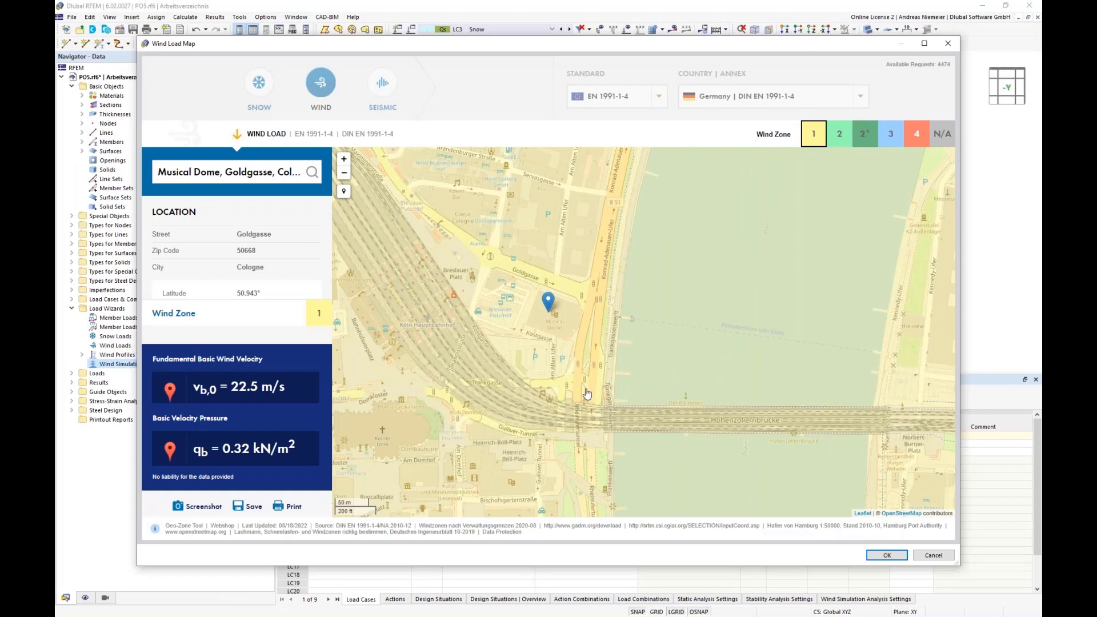
scroll(587, 400, up, 1)
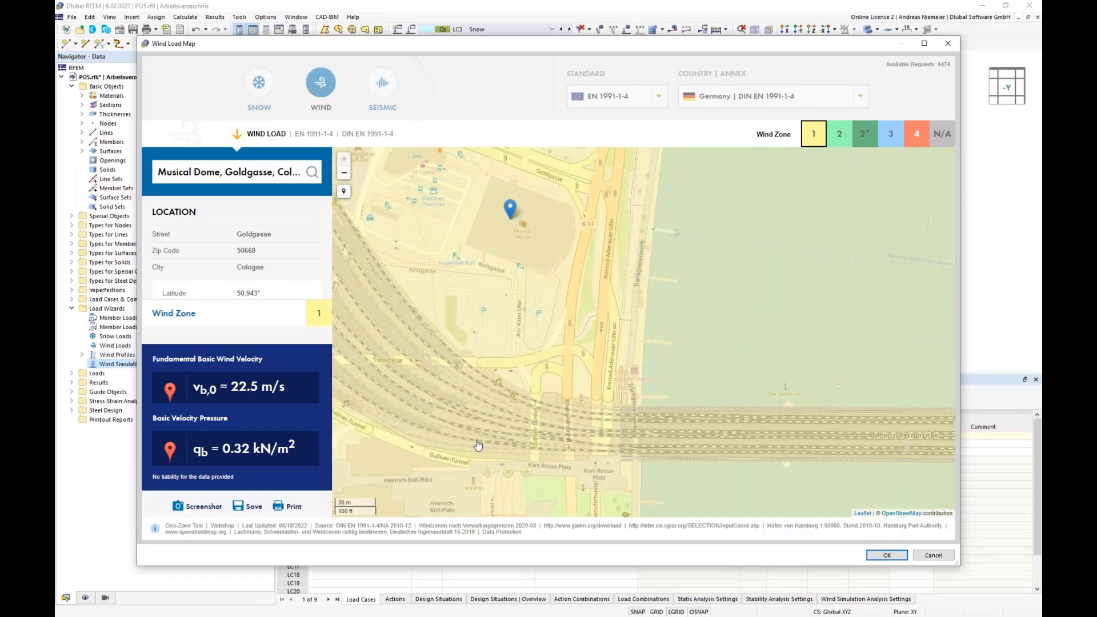
scroll(538, 421, down, 1)
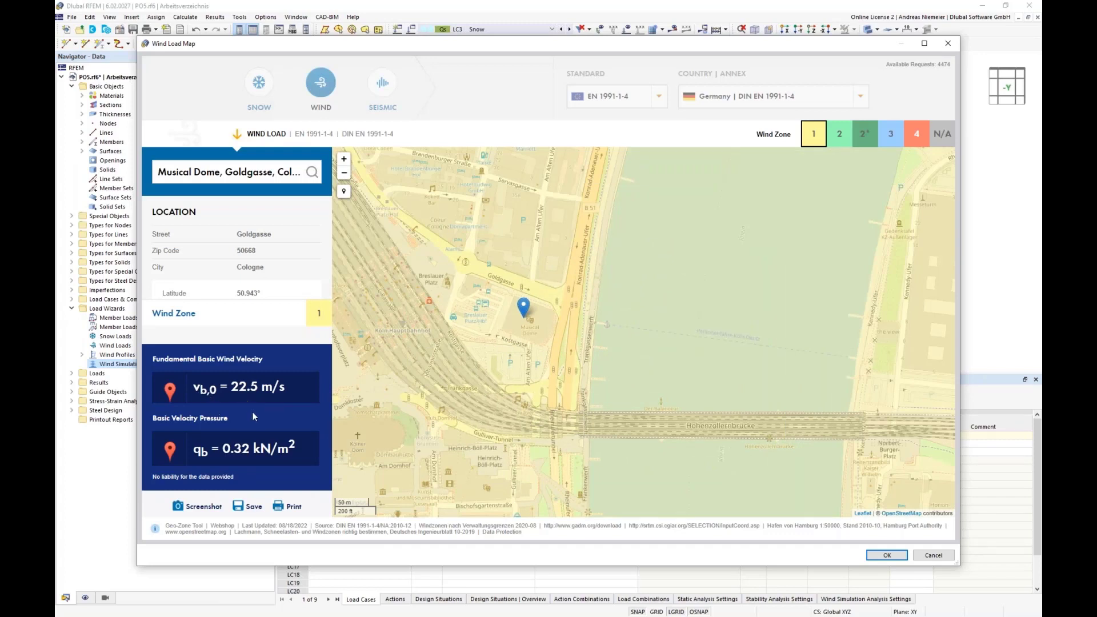
click(884, 556)
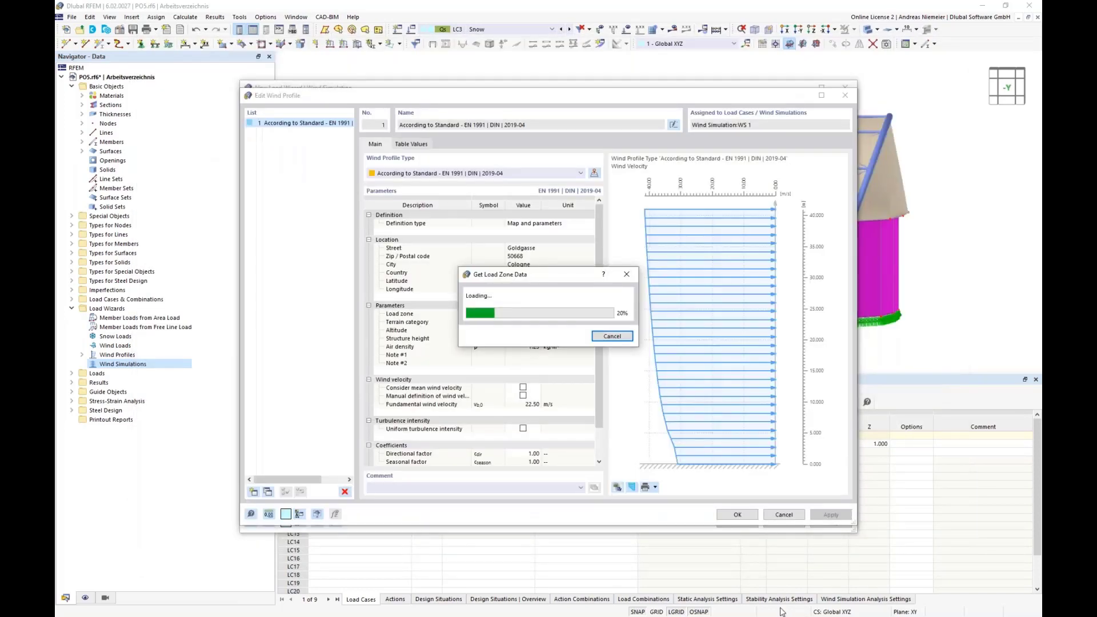
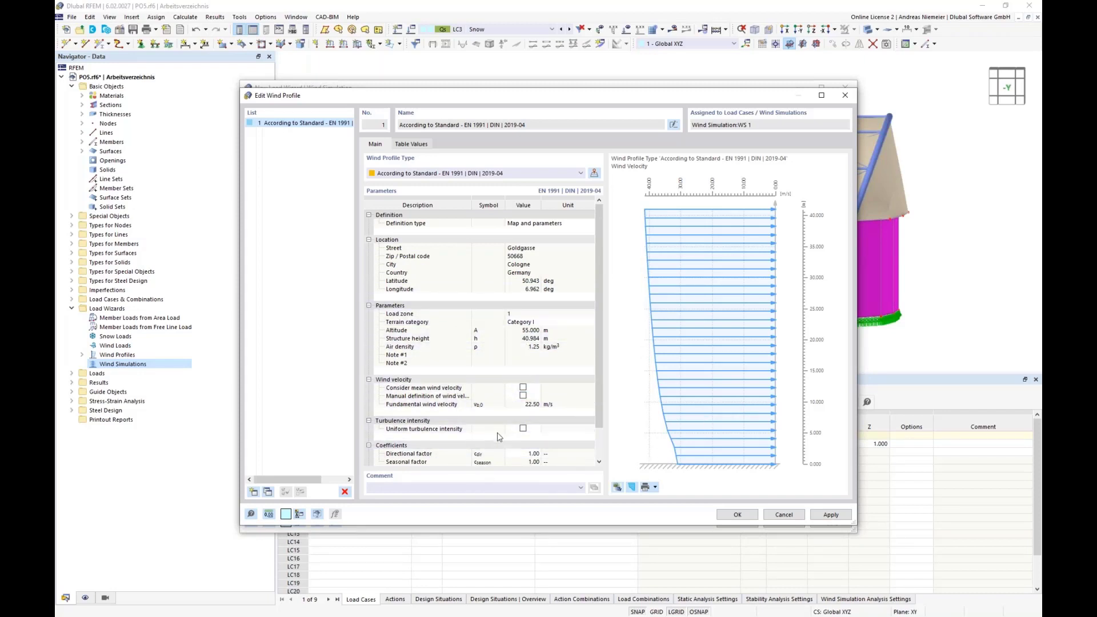
- Enable uniform turbulence intensity in the wind profile, preview the turbulence diagram and accept the profile
click(523, 429)
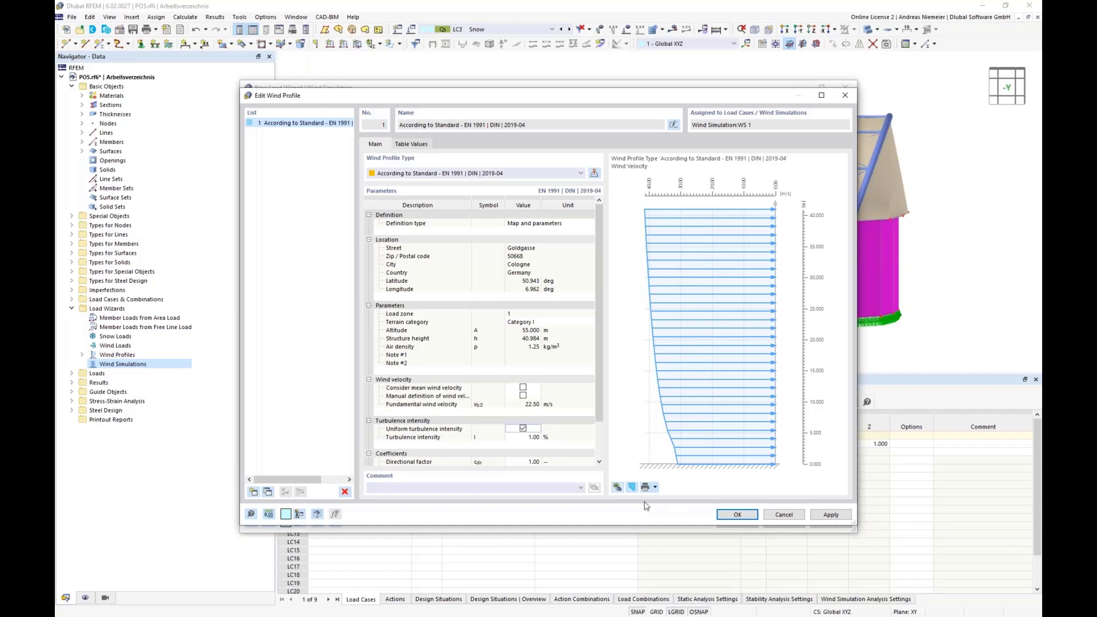
click(632, 487)
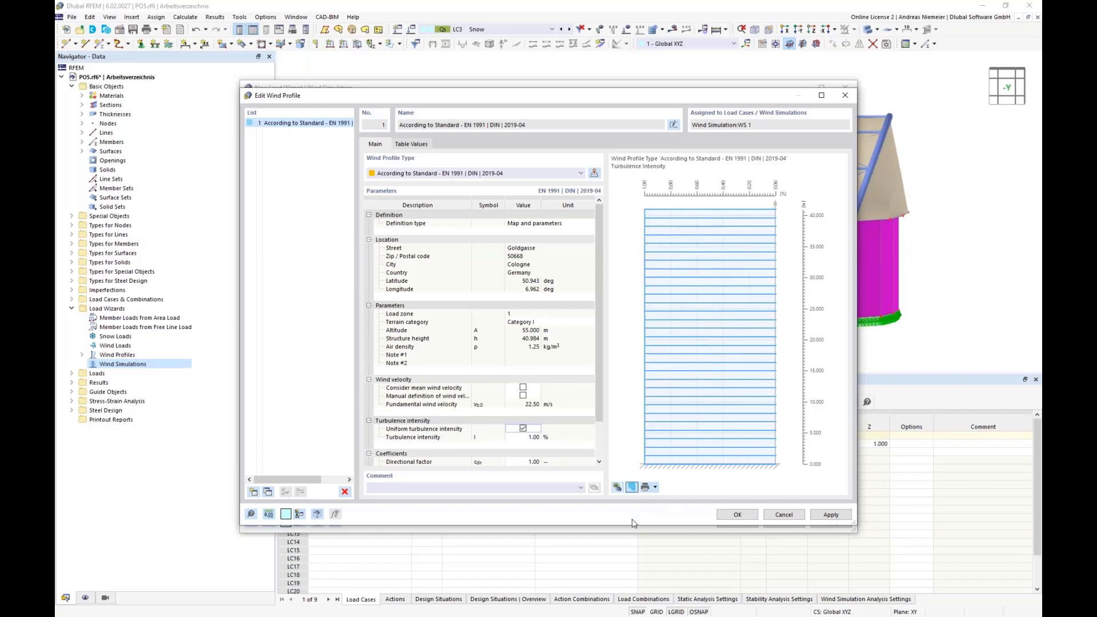
click(632, 487)
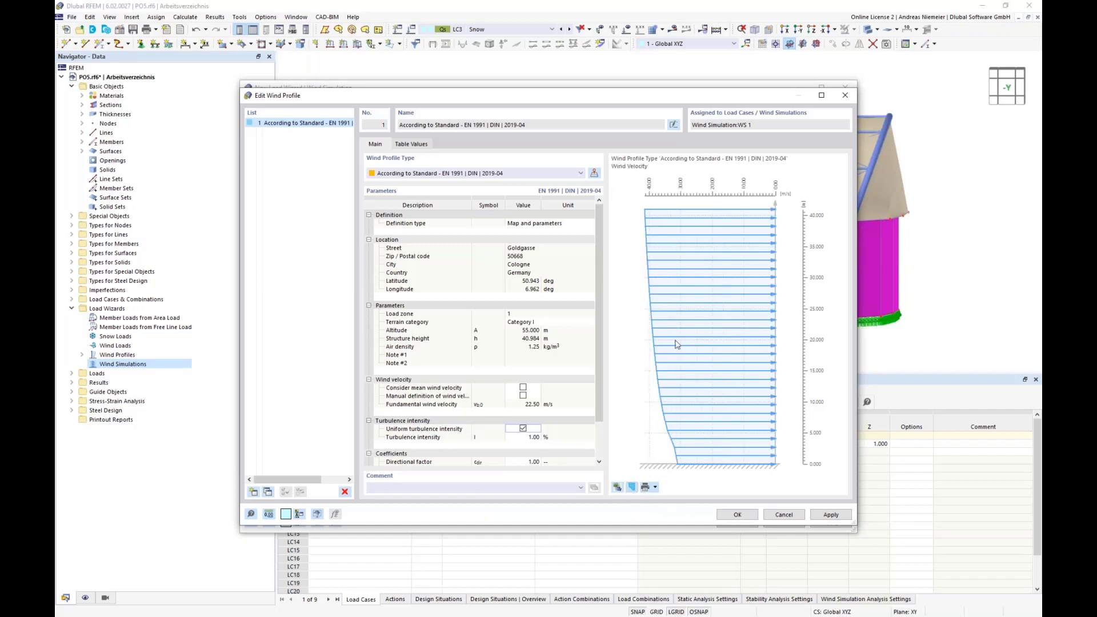
click(736, 514)
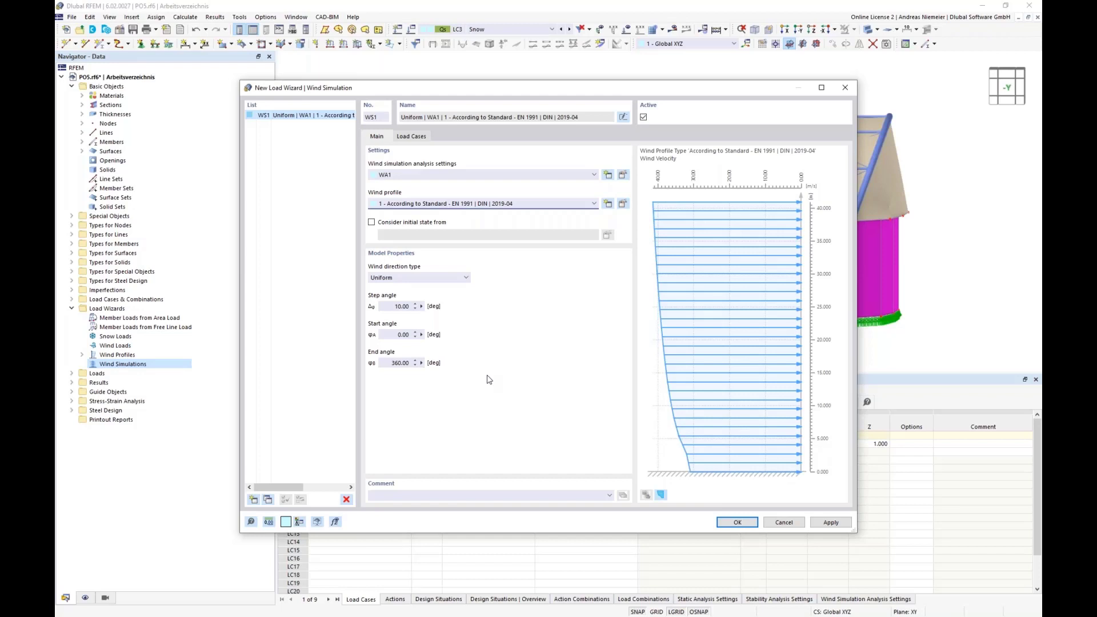
- Set the step angle of the uniform wind directions to 90° and check the load cases to generate
click(384, 307)
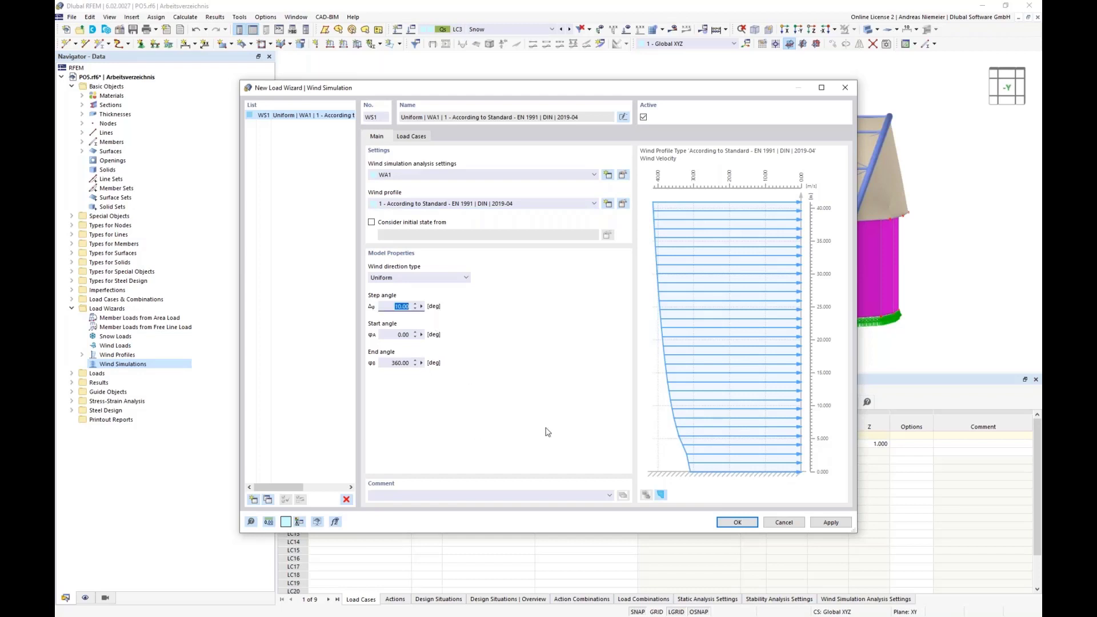
text(90)
click(389, 334)
click(411, 136)
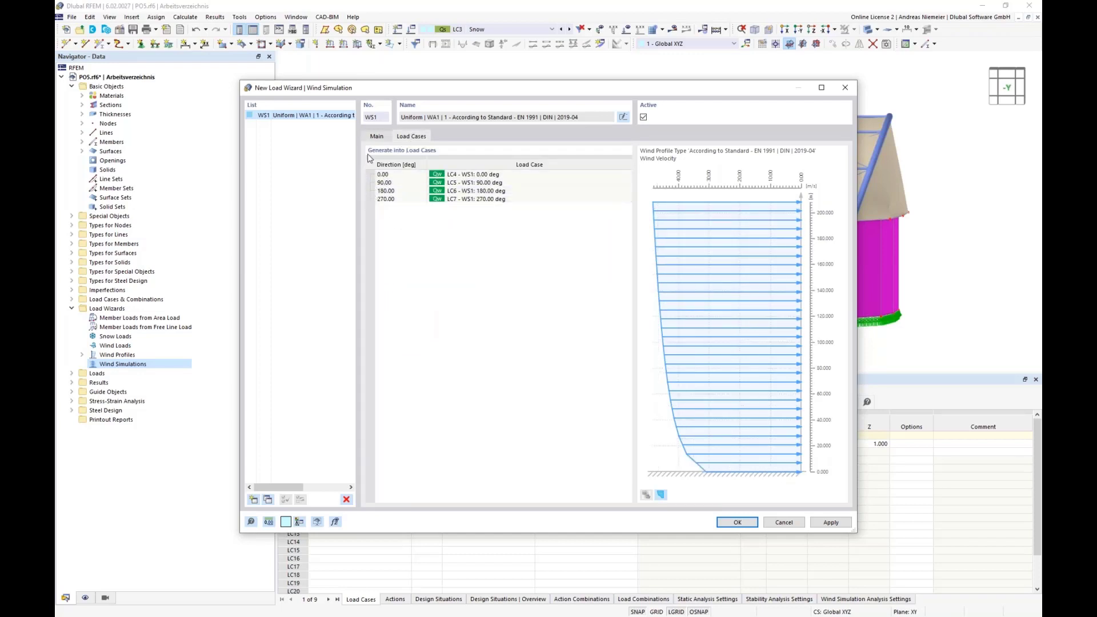
click(376, 137)
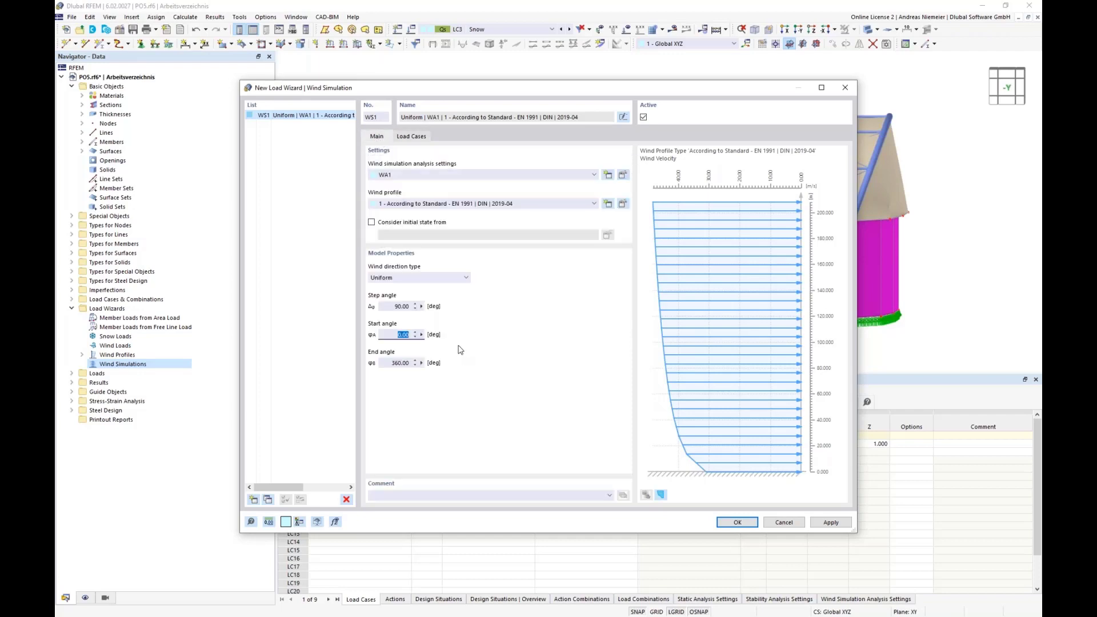
- Switch the wind direction type to User-Defined, keep only the directions 0, 90 and 180°, and generate the wind load cases
click(425, 282)
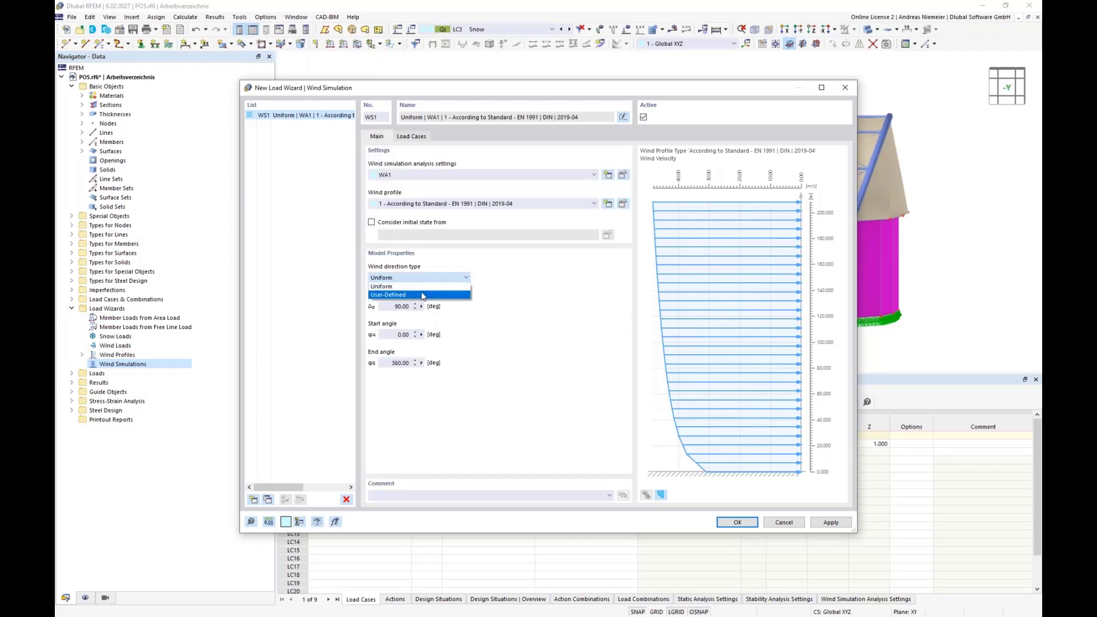
click(421, 296)
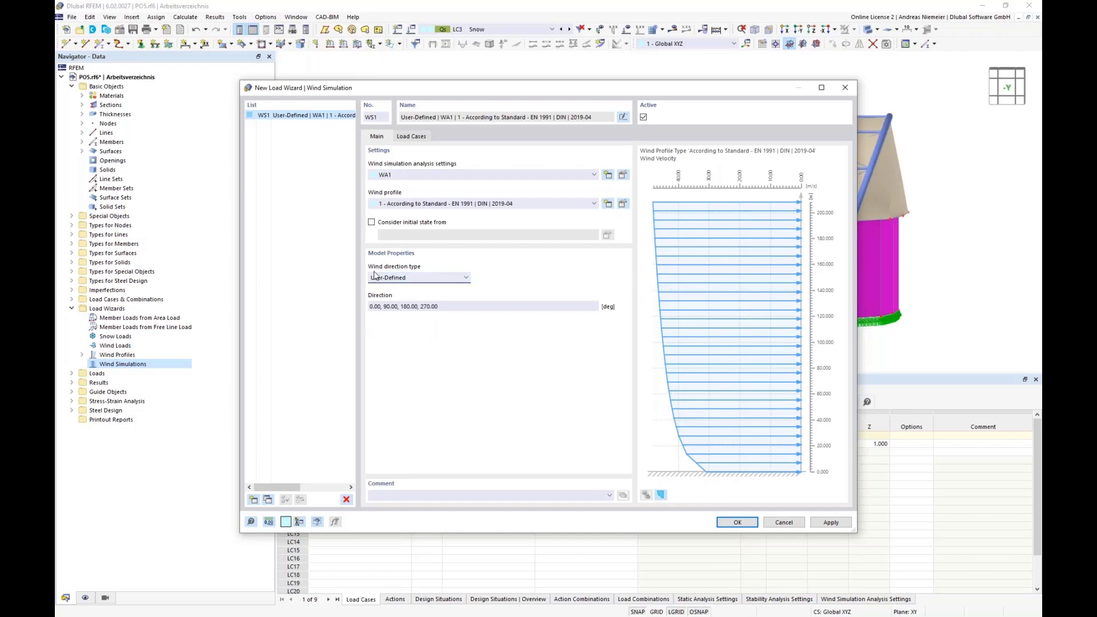
drag(418, 306, 452, 302)
key(BackSpace)
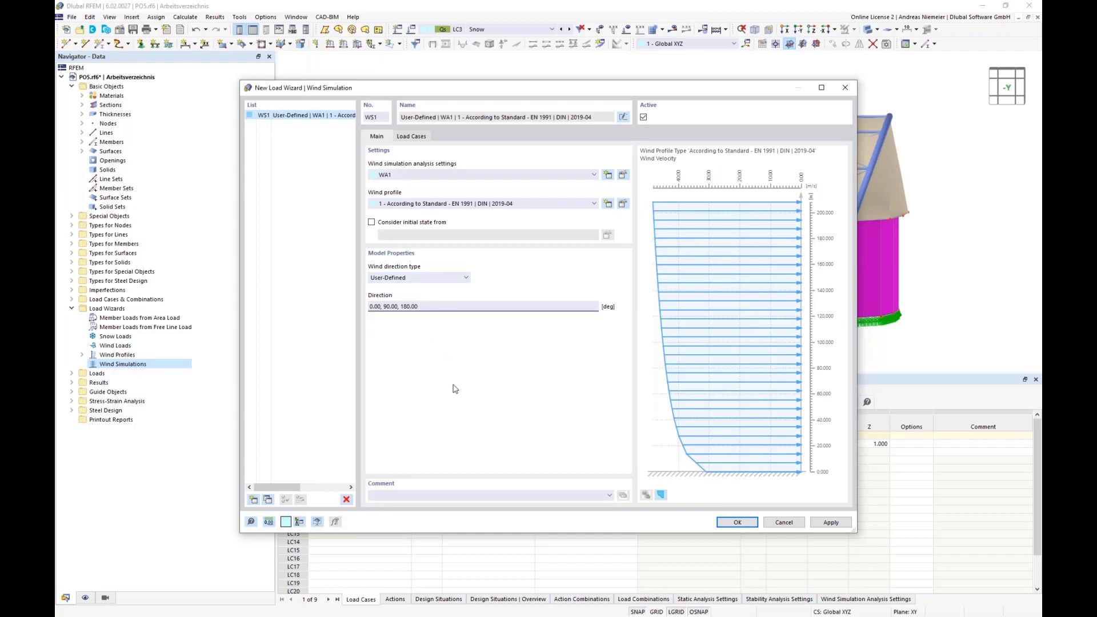
click(412, 139)
click(633, 358)
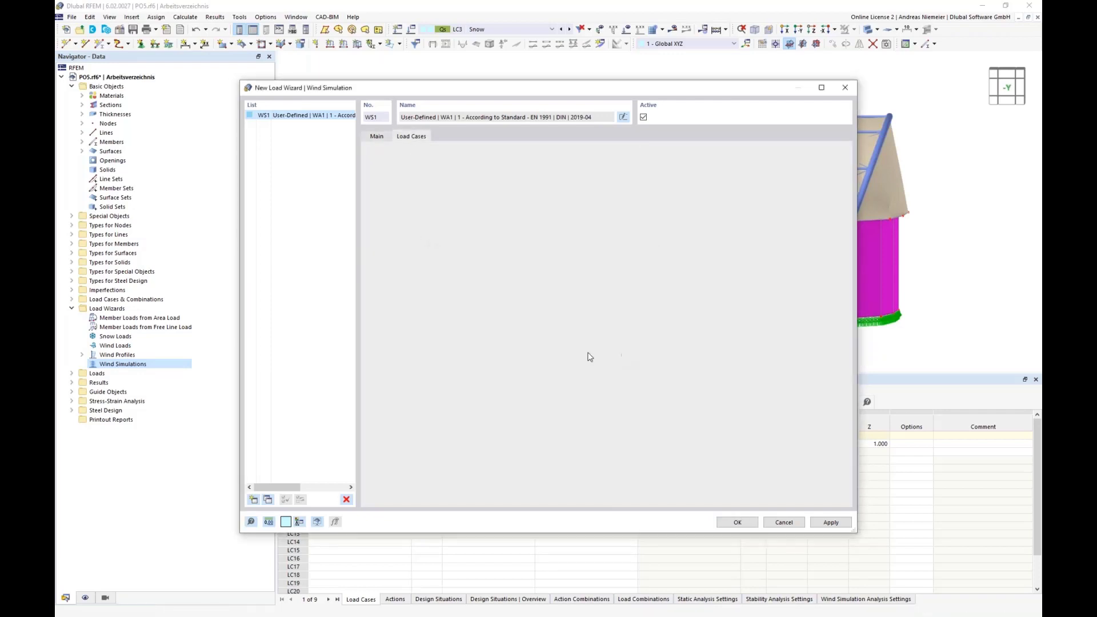
click(731, 523)
- Display the wind loads and tunnel of the 0° load case, followed by the 90° load case viewed from above
scroll(472, 273, down, 5)
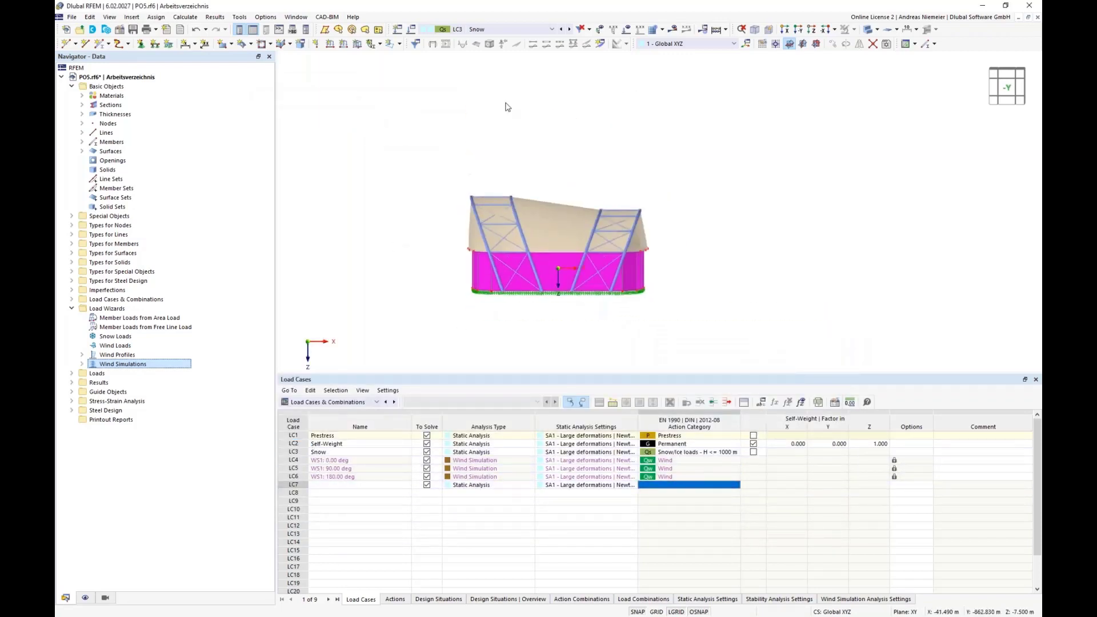
click(627, 33)
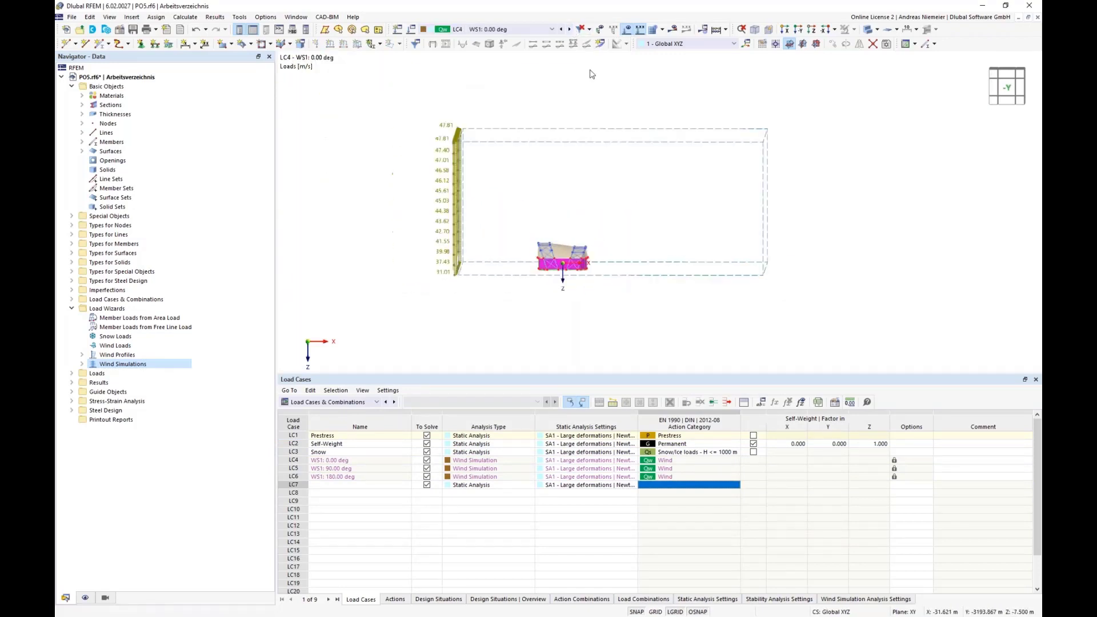
click(568, 29)
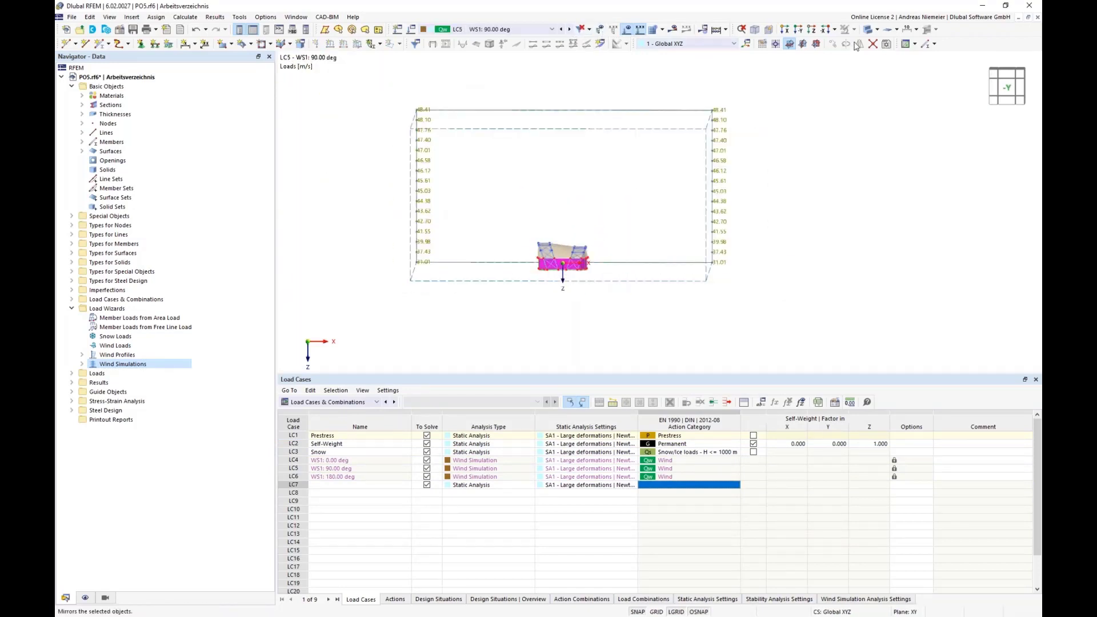
click(815, 32)
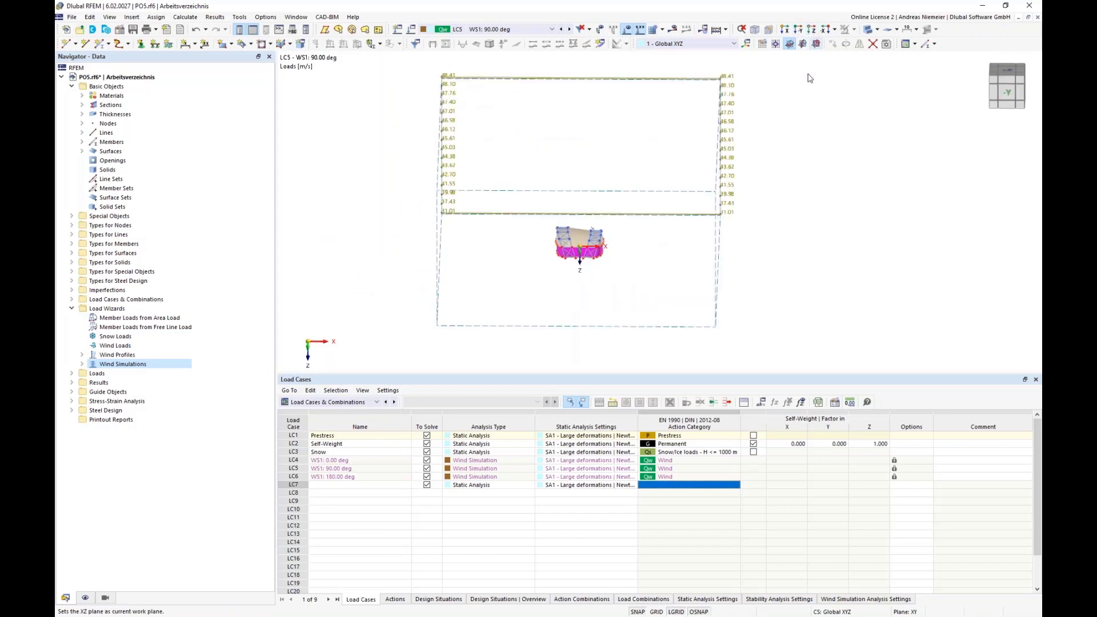
- Display the 180° wind load case, followed by the 0° wind load case with its wind tunnel in an isometric view
click(569, 29)
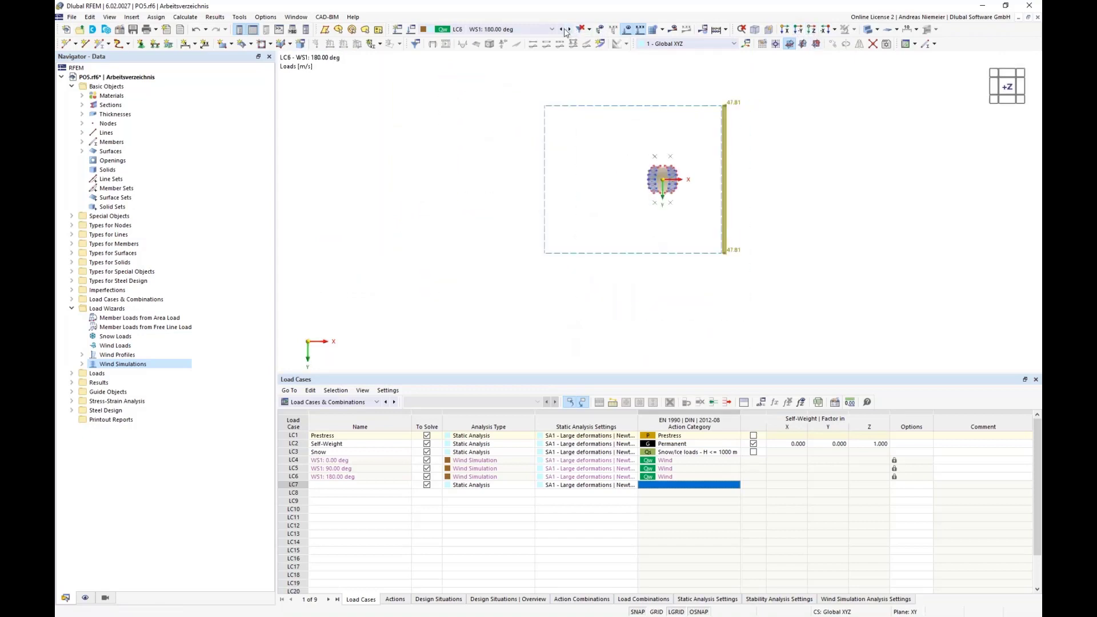
click(562, 29)
click(562, 29)
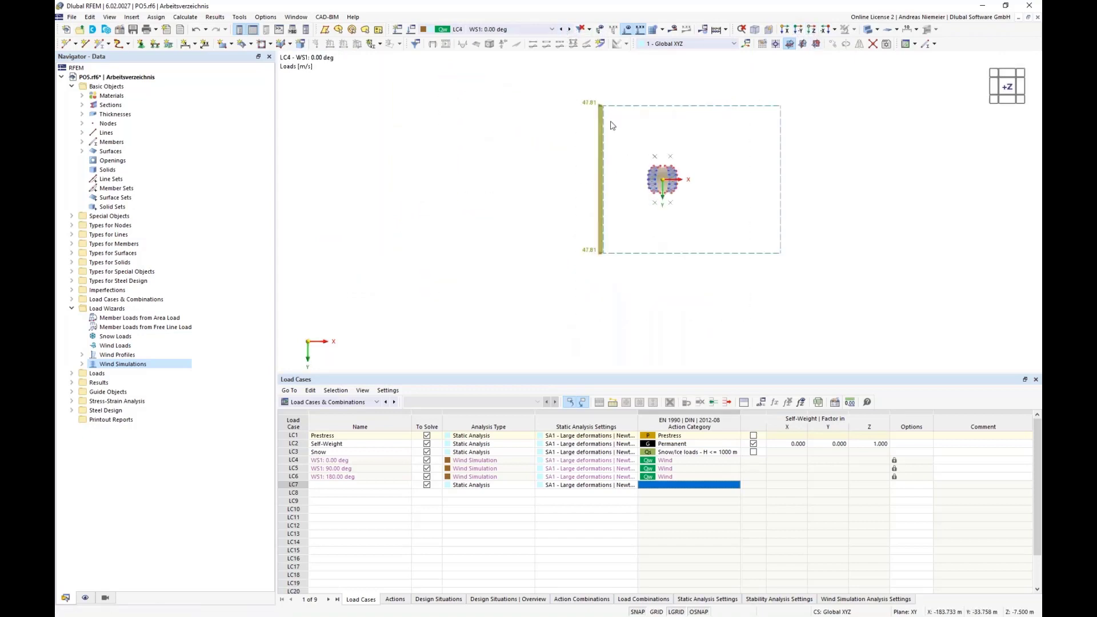
click(746, 43)
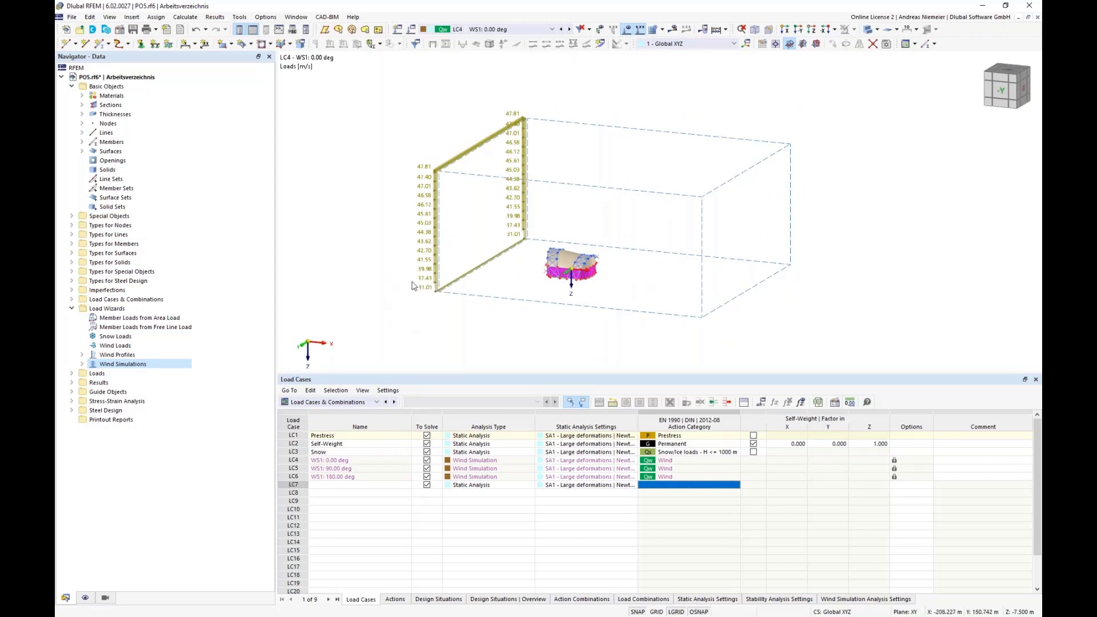
- Delete the SLS Characteristic, Frequent and Quasi-permanent design situations, keeping only ULS (STR/GEO) - Permanent and transient - Eq. 6.10
click(409, 50)
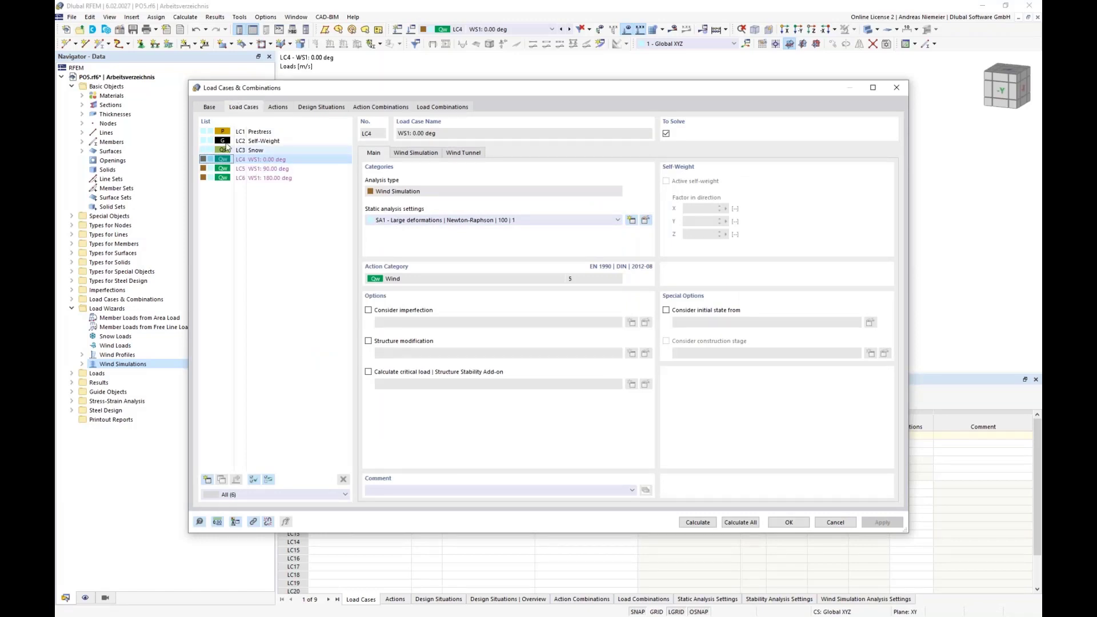
click(207, 107)
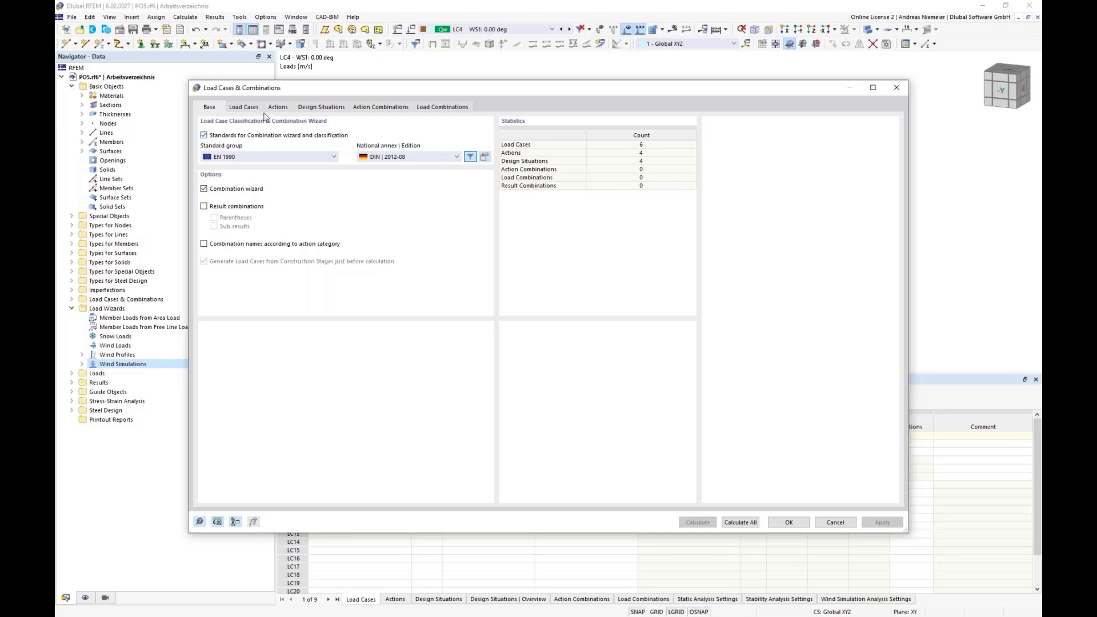
click(310, 107)
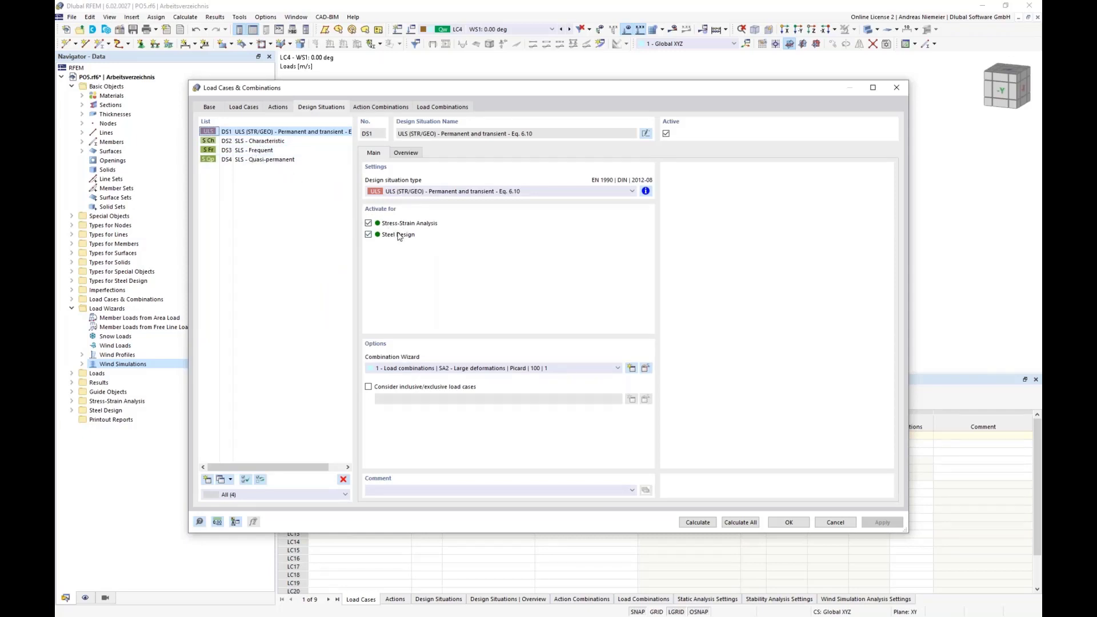
click(225, 142)
shift+click(227, 161)
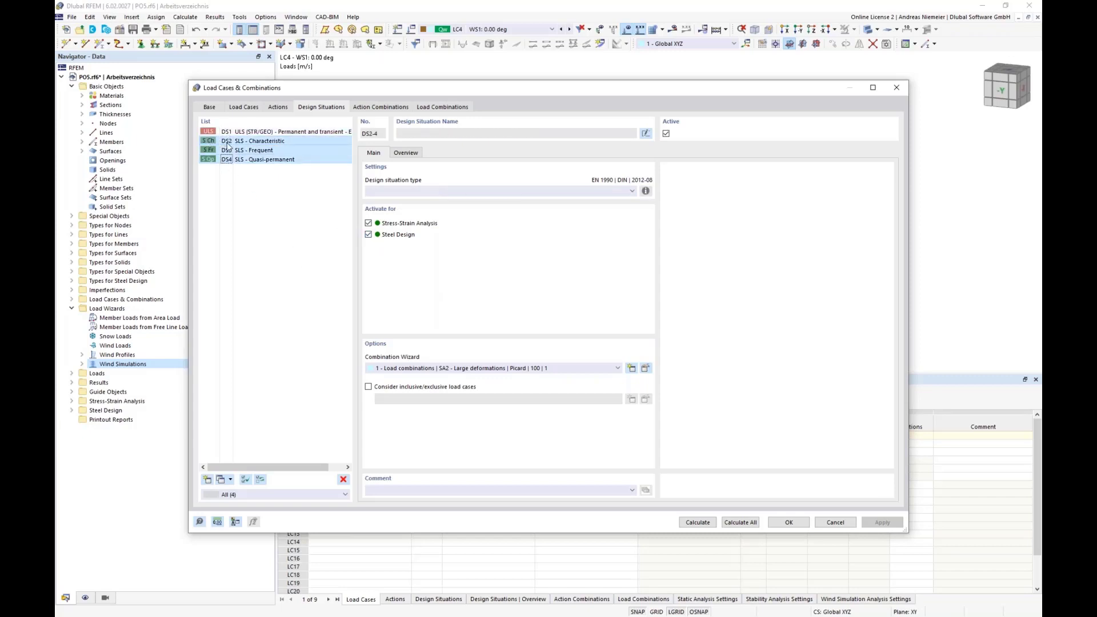
click(342, 479)
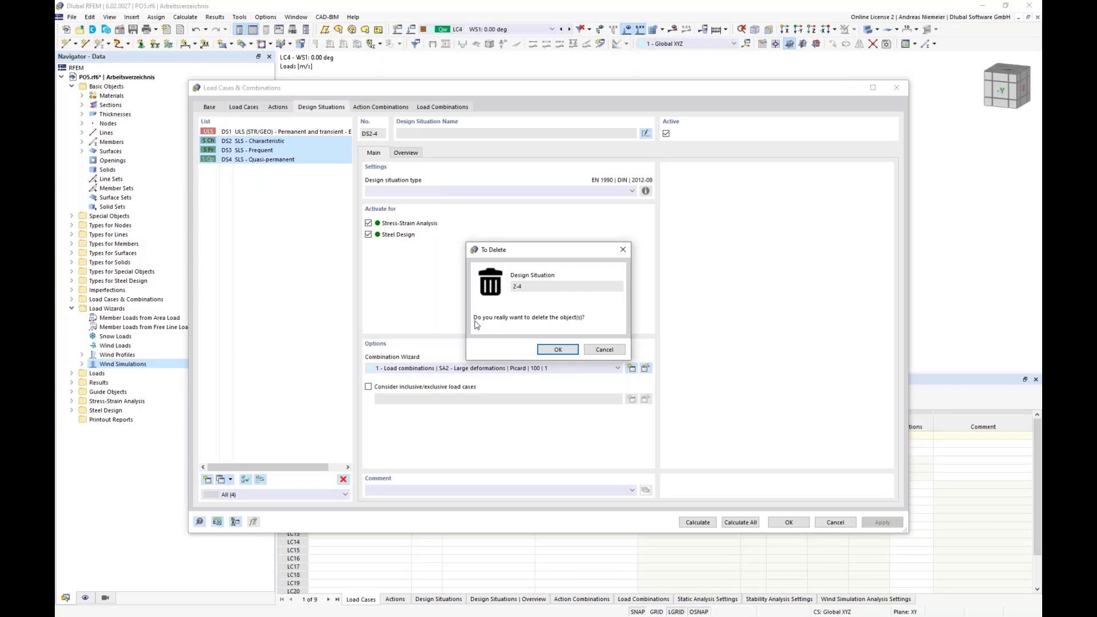
click(557, 349)
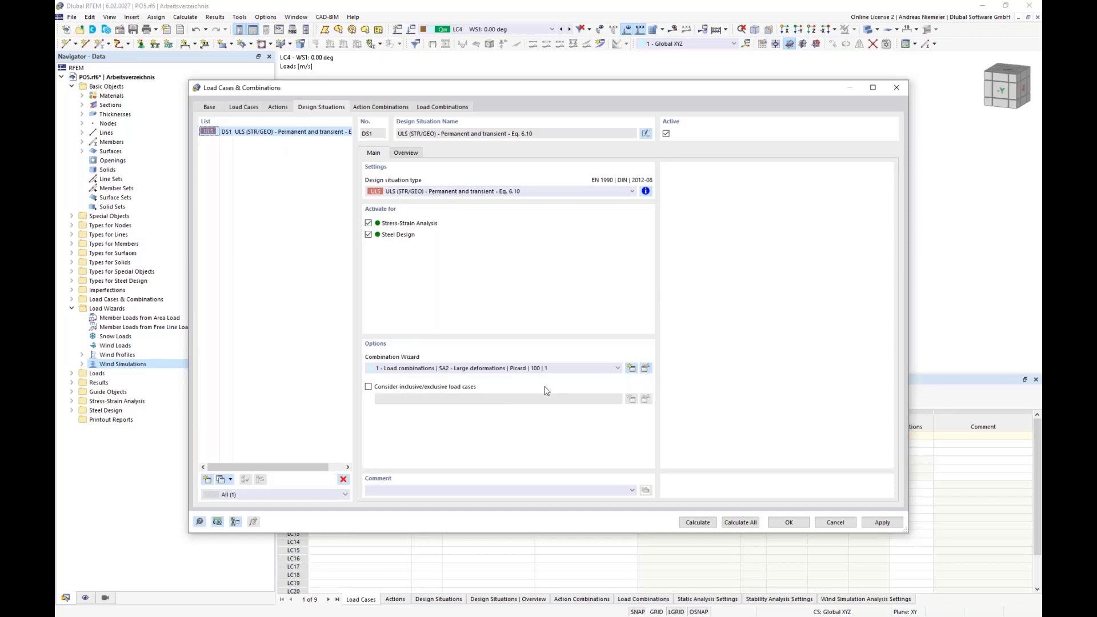
- Change the iterative method of static analysis settings SA2 in the design situation's combination wizard to Newton-Raphson
click(645, 369)
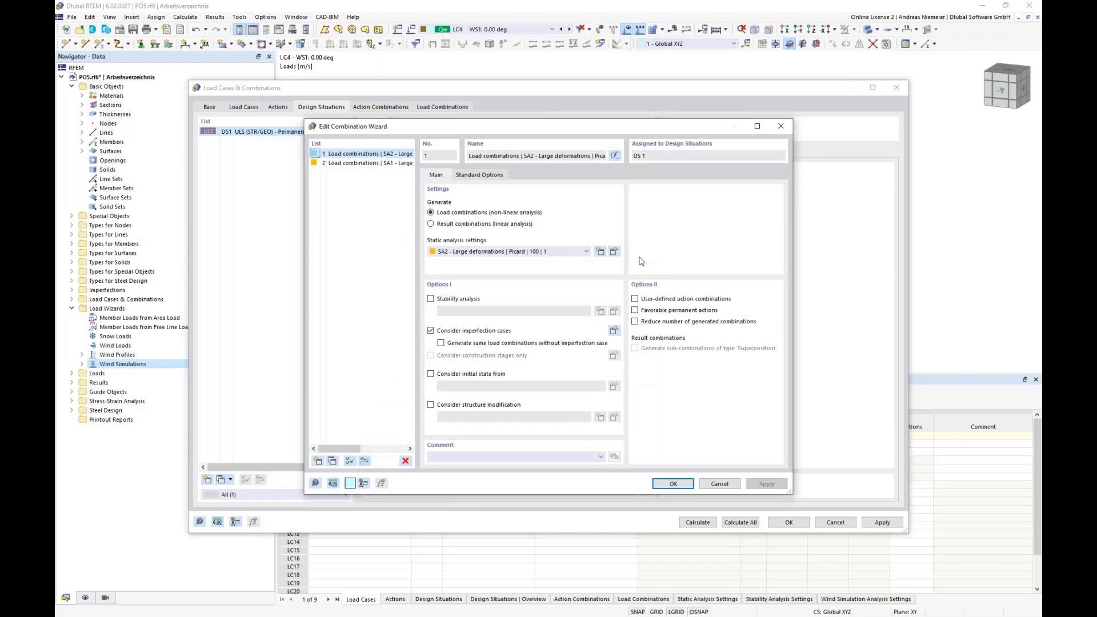
click(614, 252)
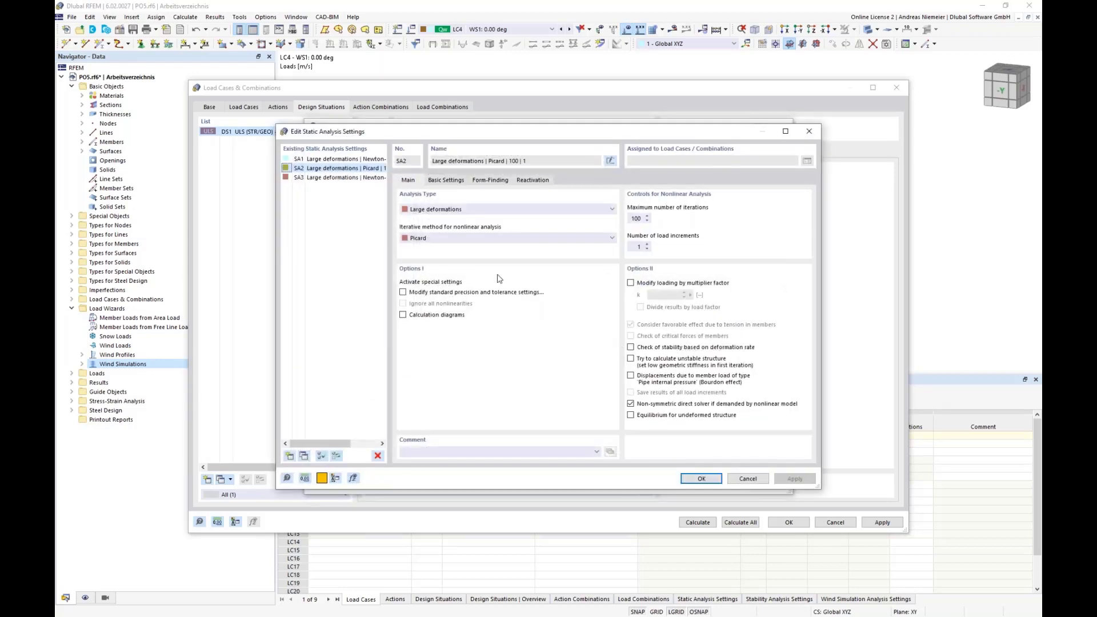
click(466, 238)
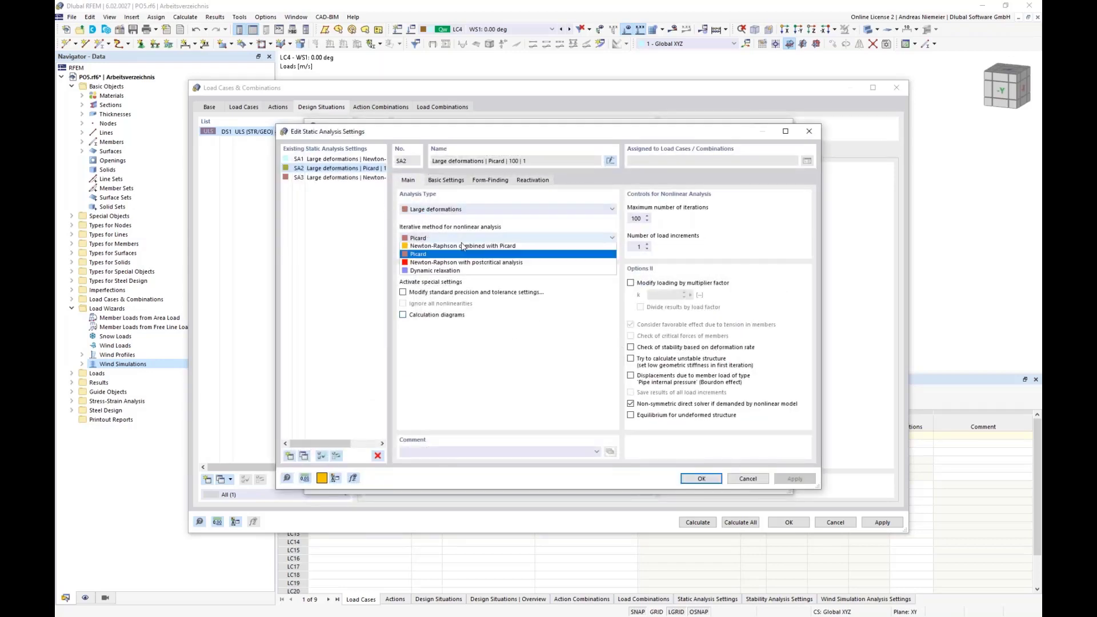
click(442, 256)
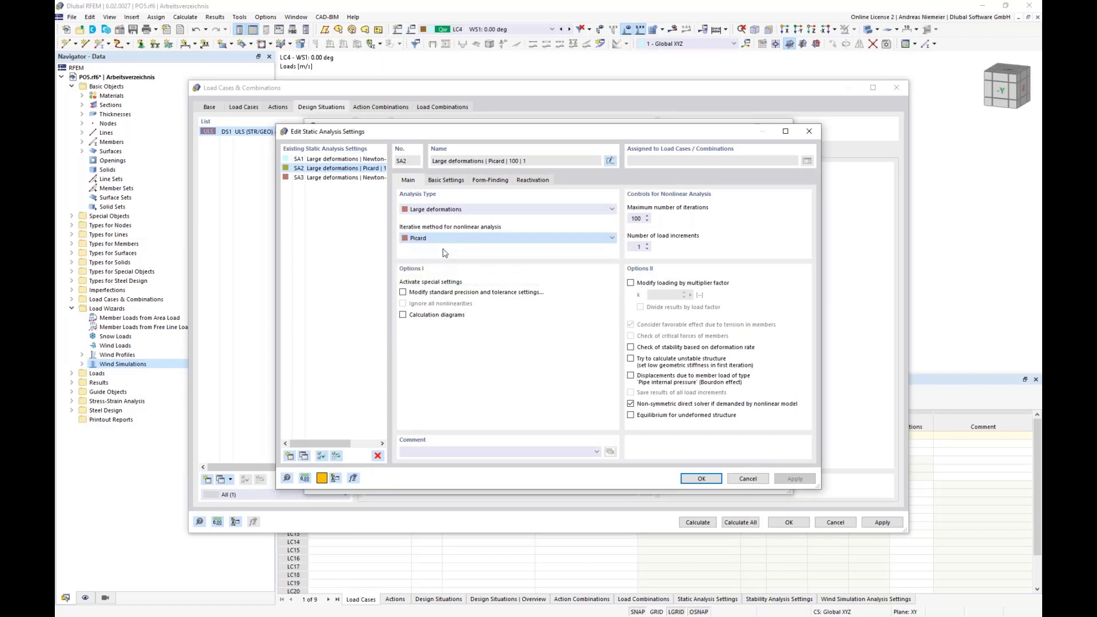
click(704, 479)
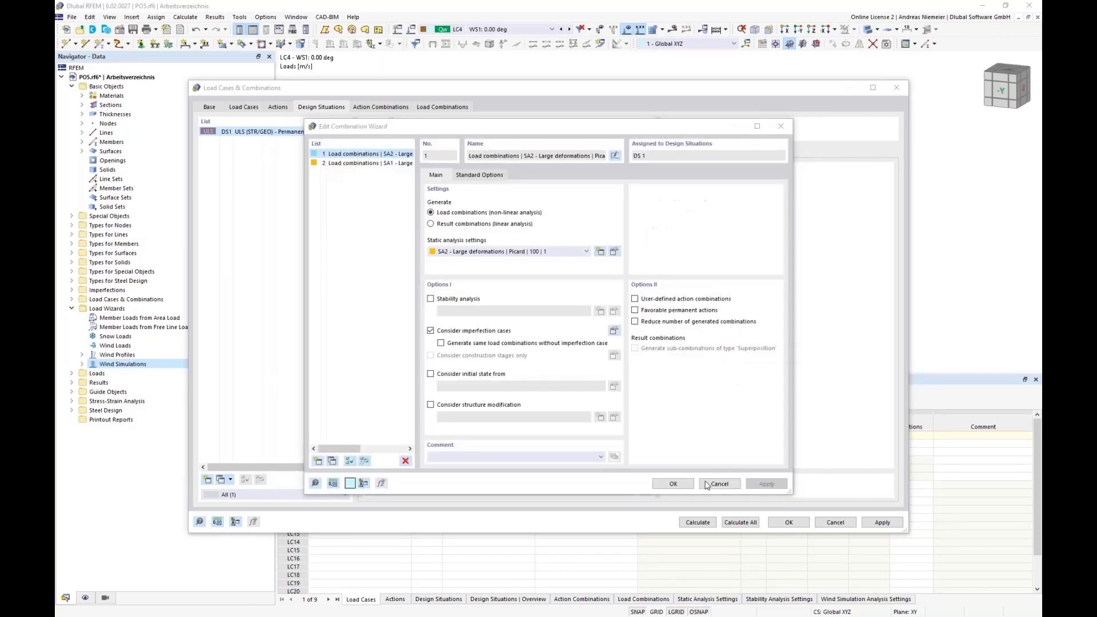
- Turn off imperfection cases in the combination wizard, consider the initial state from LC1 - Prestress and accept the wizard settings
click(440, 331)
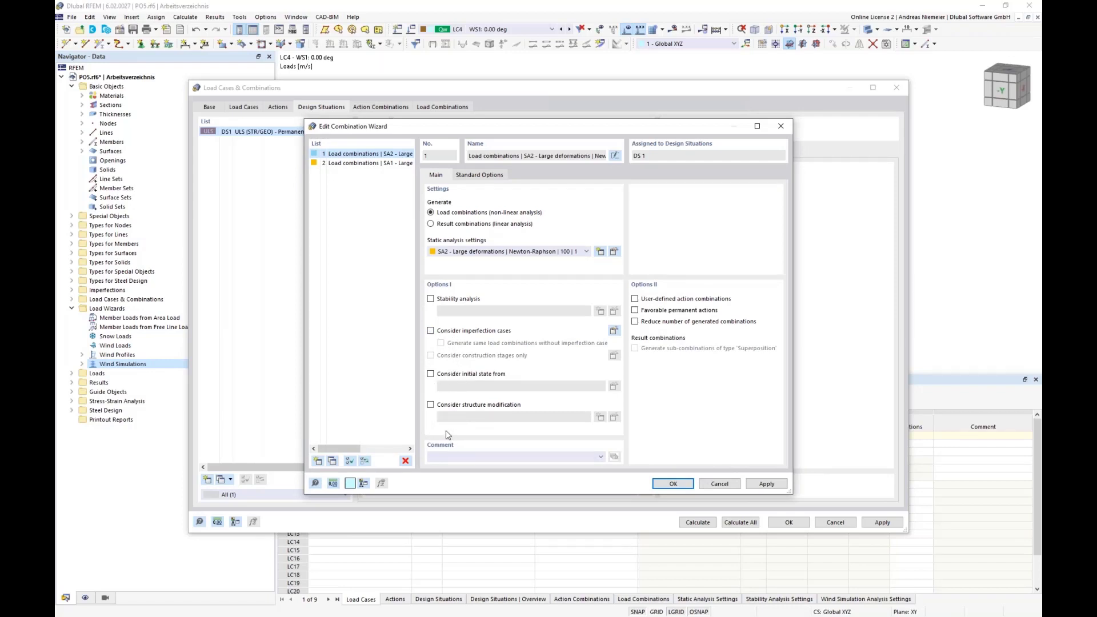
click(433, 374)
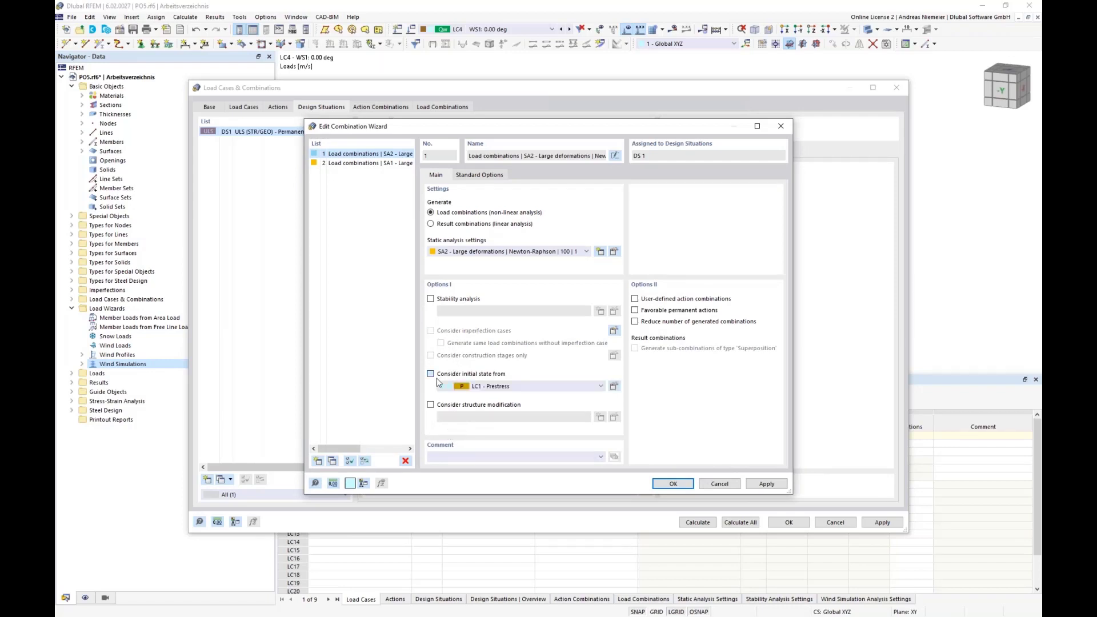
click(489, 388)
click(489, 397)
click(655, 484)
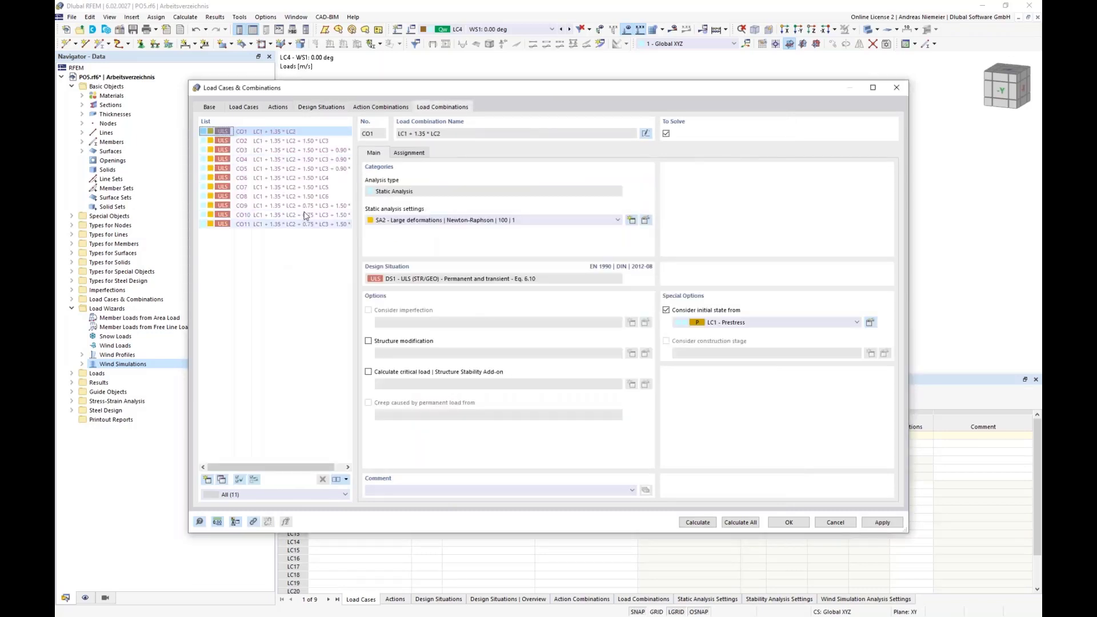
- Review the load case assignments and factors of the generated load combinations CO2 to CO10, and accept the load cases and combinations
click(418, 154)
click(317, 141)
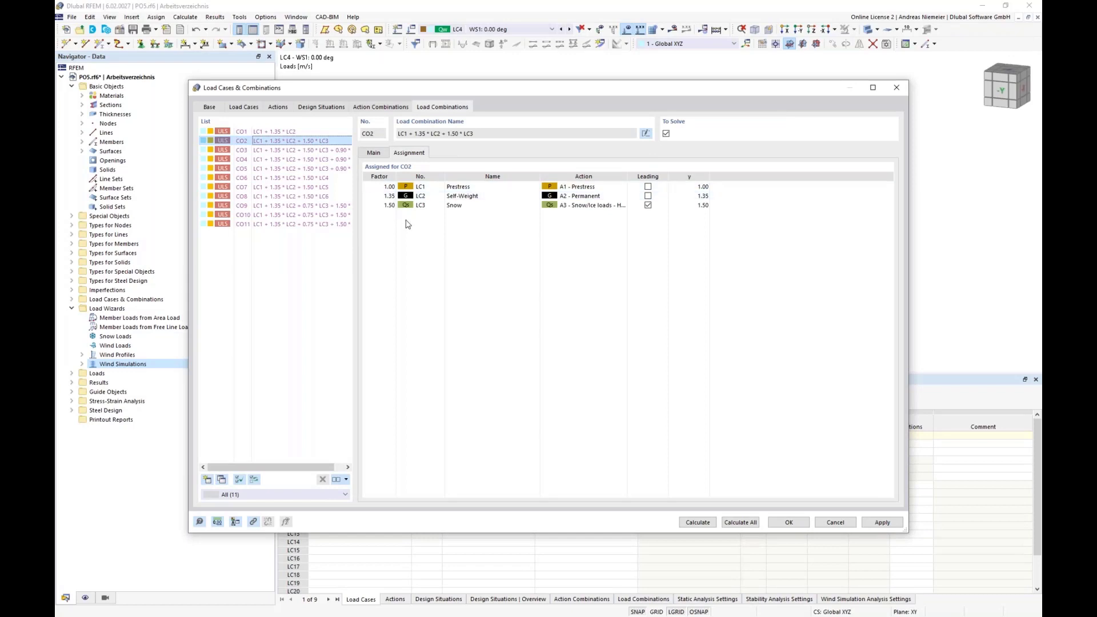
key(Down)
key(Down)
key(Down)
key(Down)
key(Down)
key(Down)
key(Down)
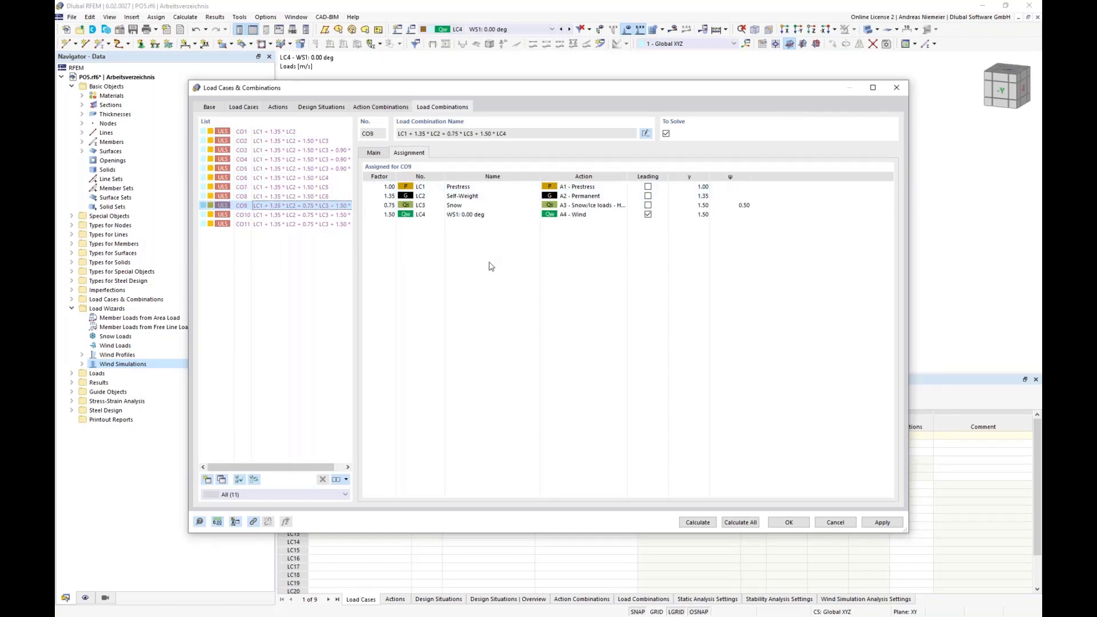
key(Down)
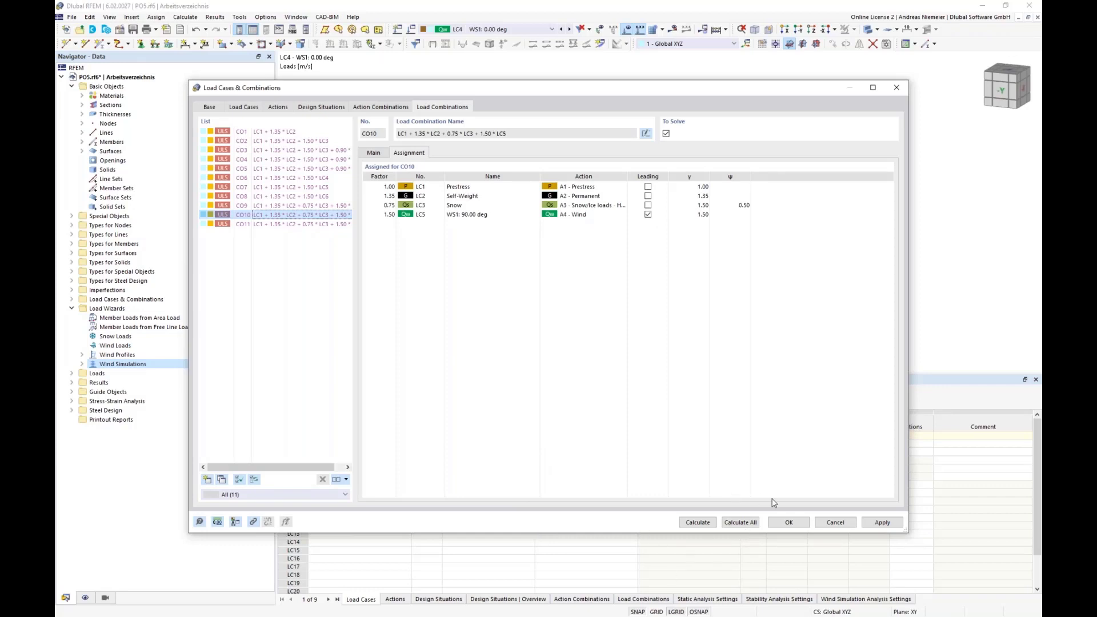
click(805, 521)
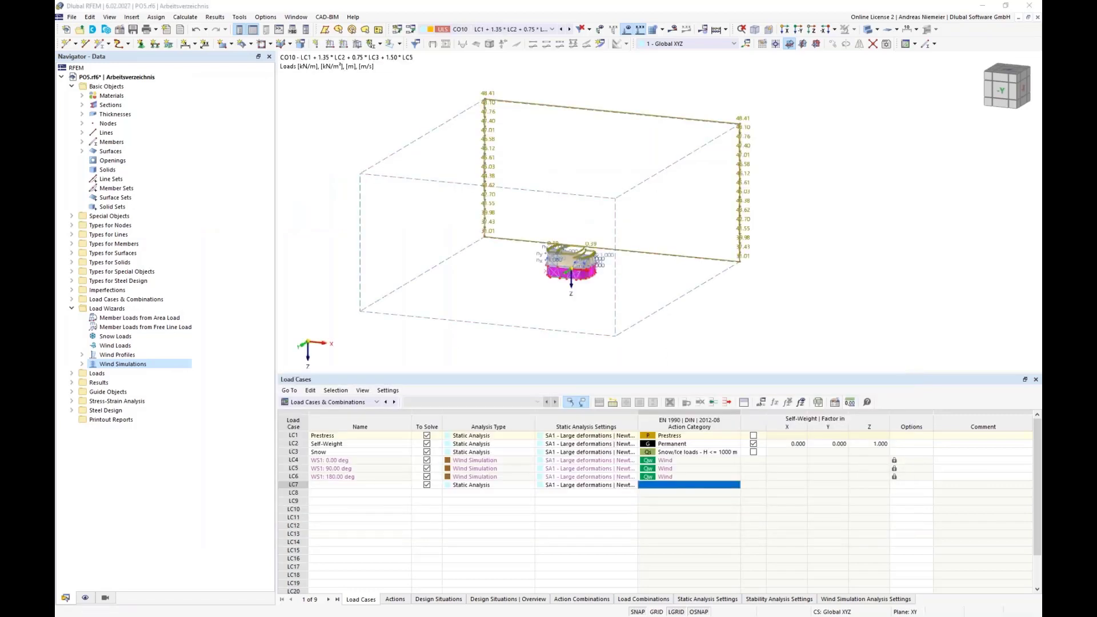
- Switch to the second RFEM window with the model WT2enu.rf6, maximize it and view the whole structure
drag(55, 91, 409, 115)
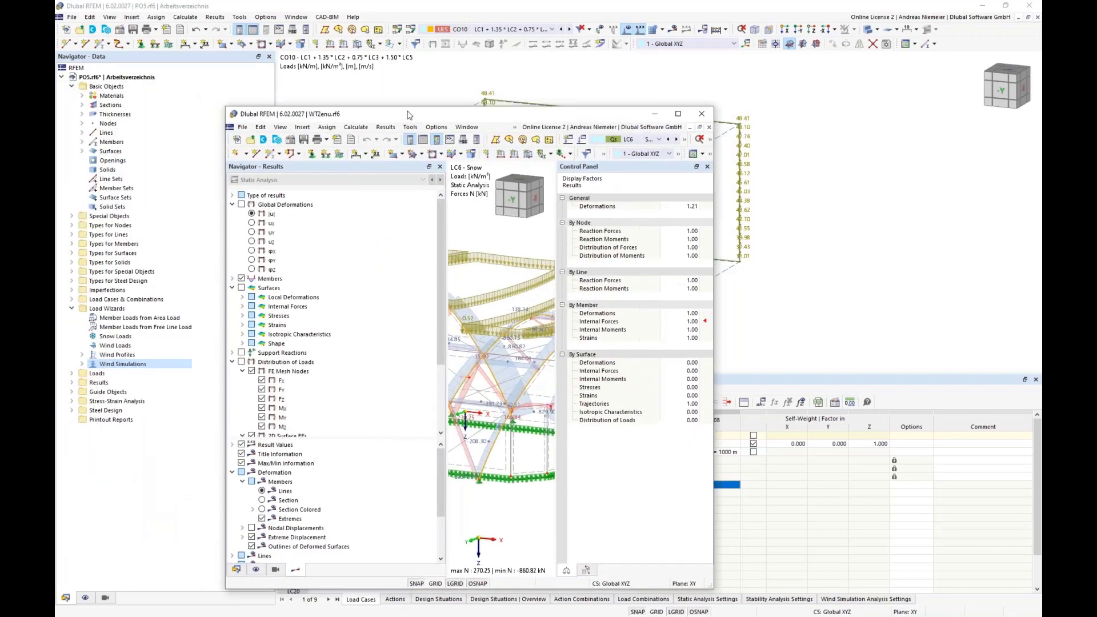
double_click(409, 115)
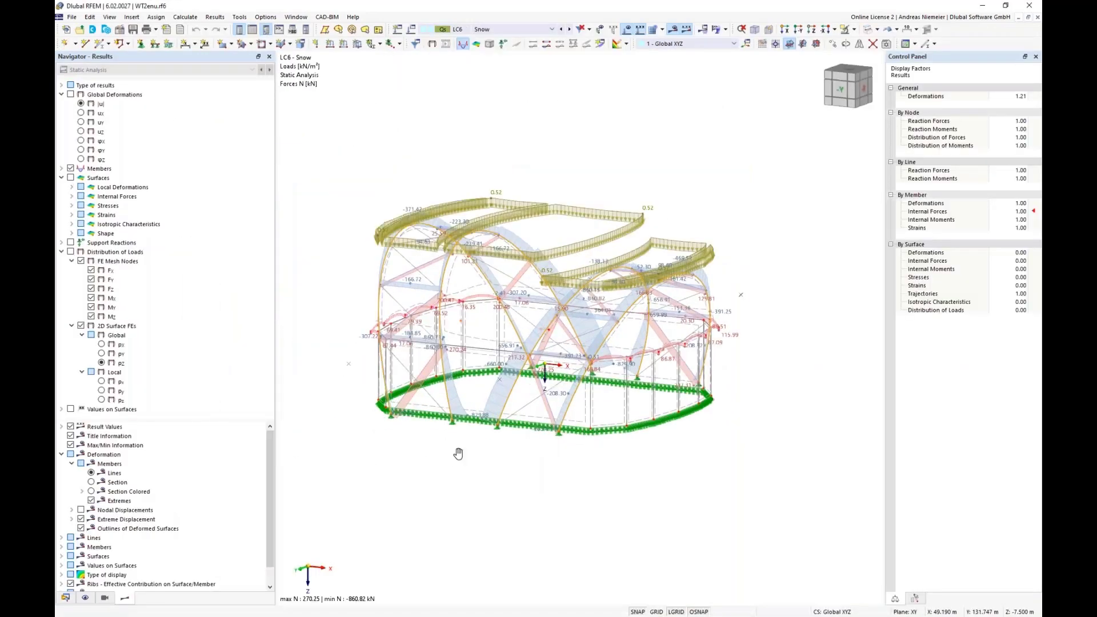
ctrl+middle_drag(458, 453, 506, 449)
scroll(507, 449, down, 2)
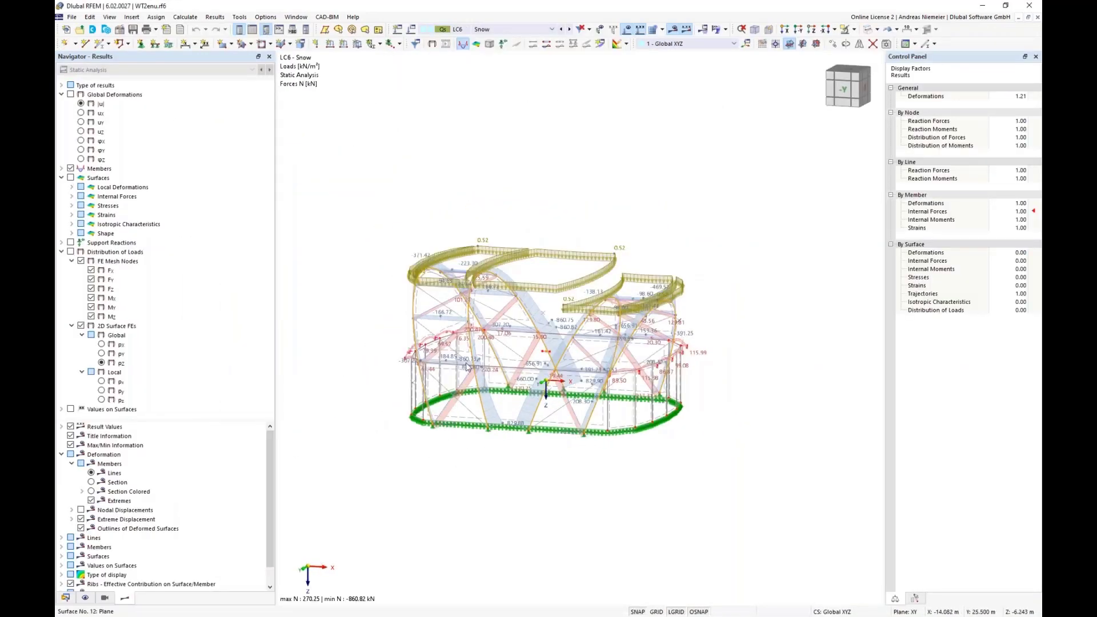
- Display the results of wind load case LC3 - WS1: 0.00 deg with the entire wind tunnel in view
click(485, 29)
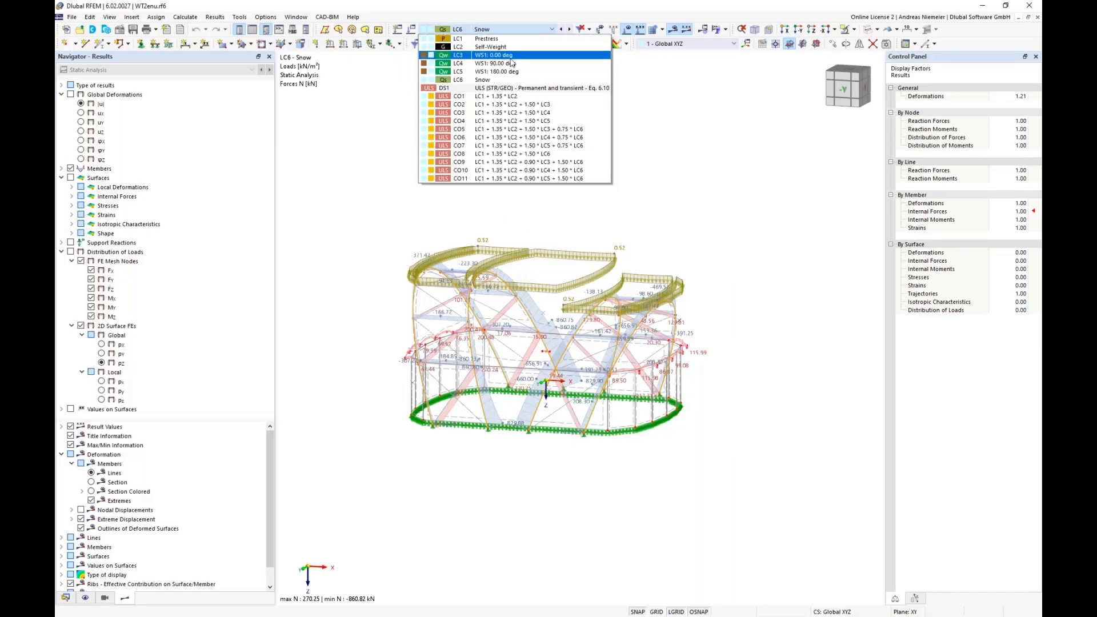
click(509, 56)
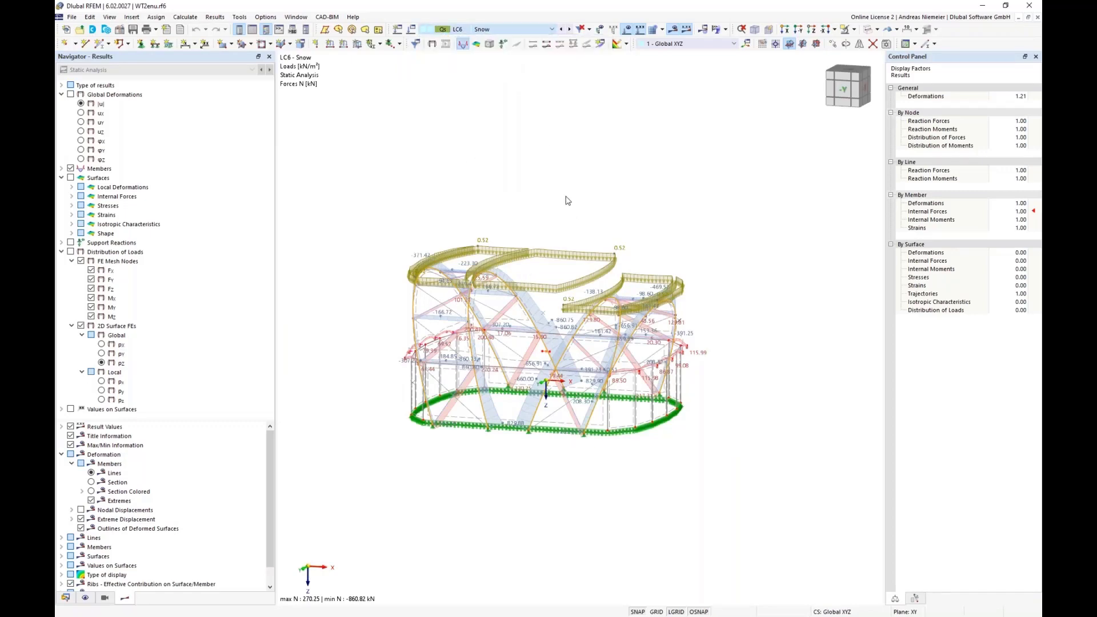
scroll(568, 188, down, 4)
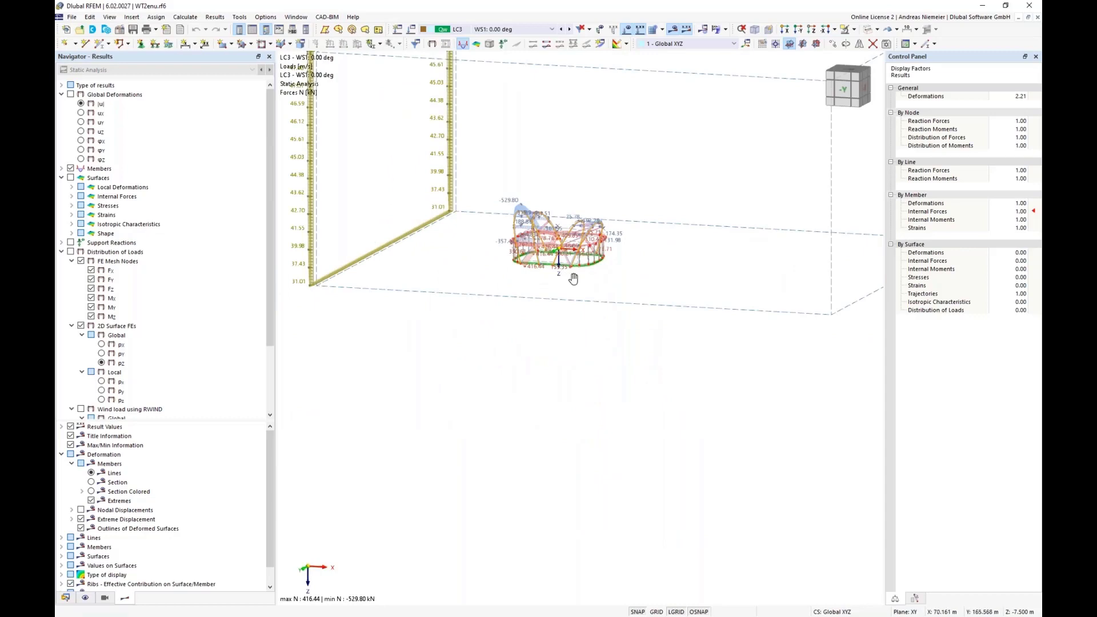
ctrl+middle_drag(573, 278, 567, 336)
scroll(567, 336, down, 1)
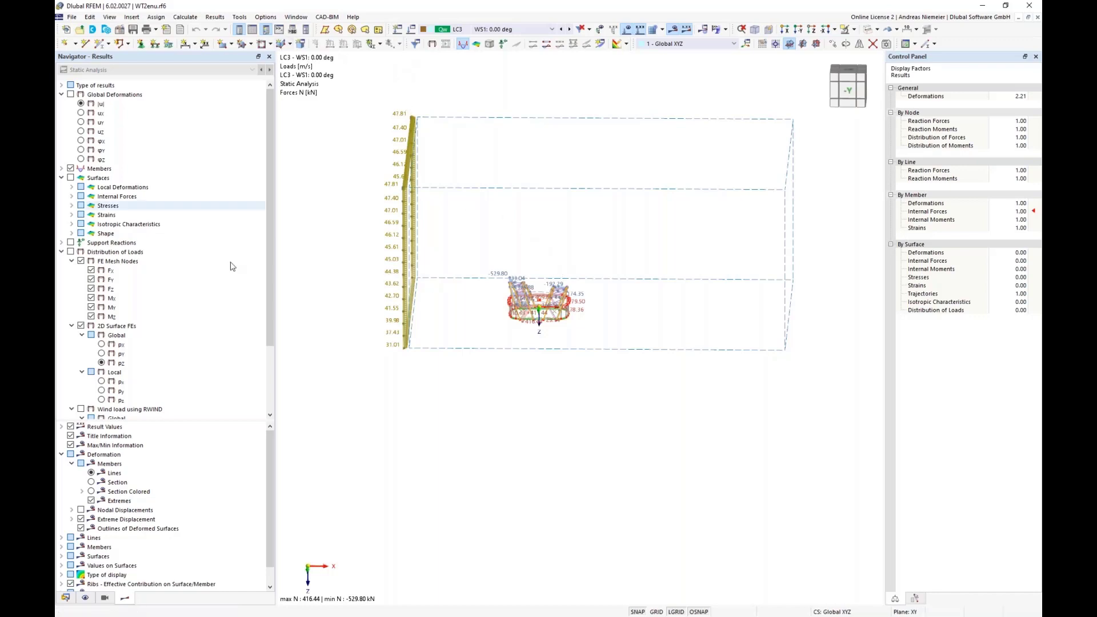
- Open the wind simulation settings of load case LC4 - WS1: 90.00 deg for editing and show its simulation in RWIND
click(65, 597)
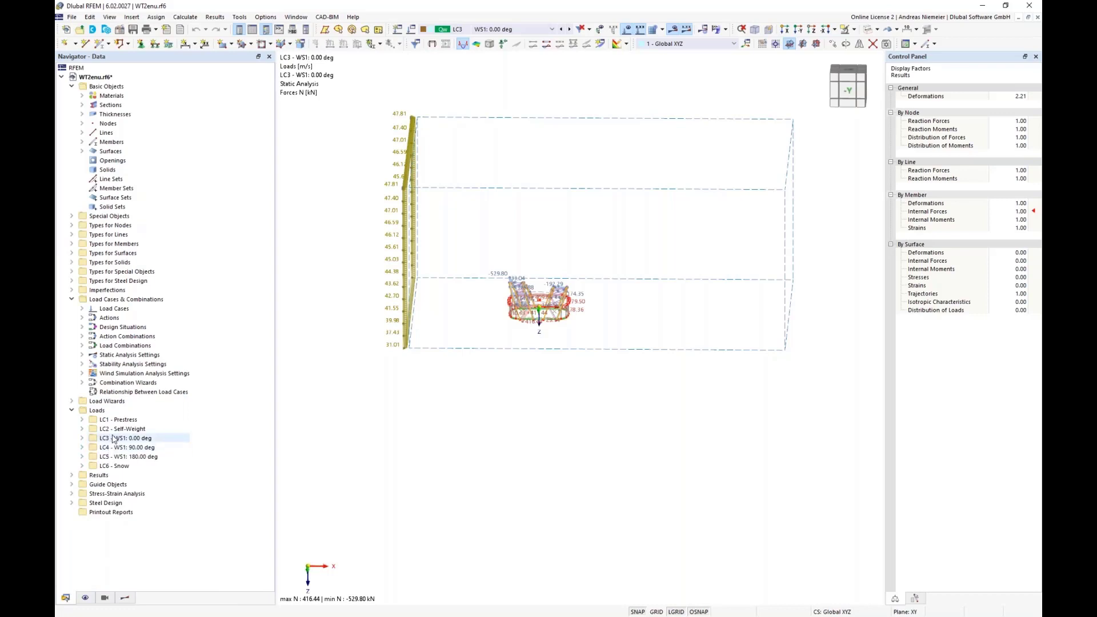
double_click(117, 308)
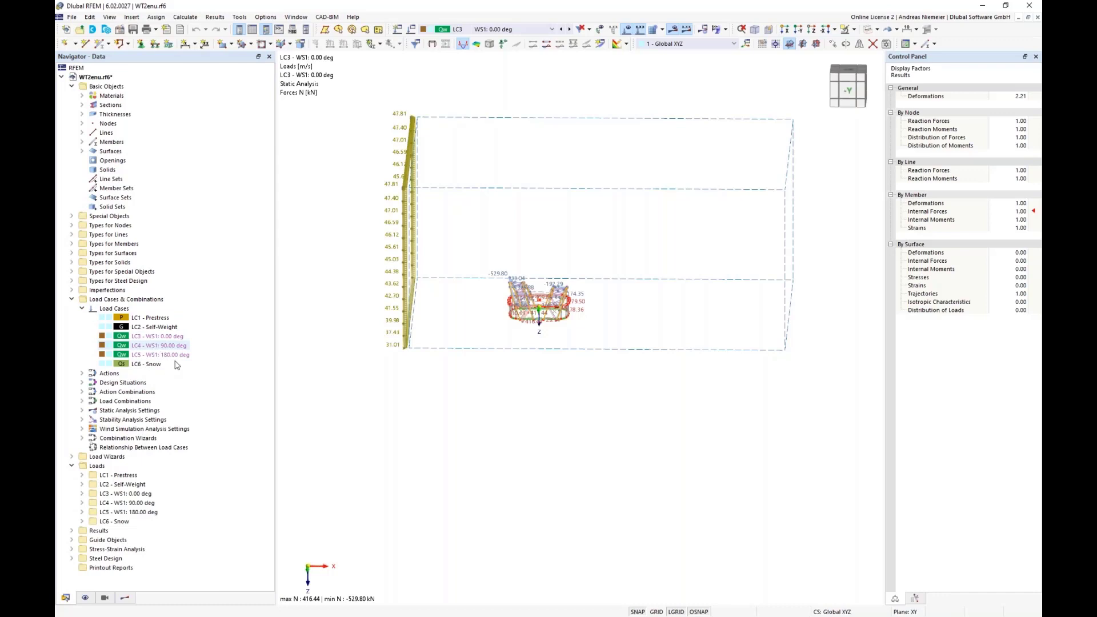
right_click(154, 345)
click(188, 355)
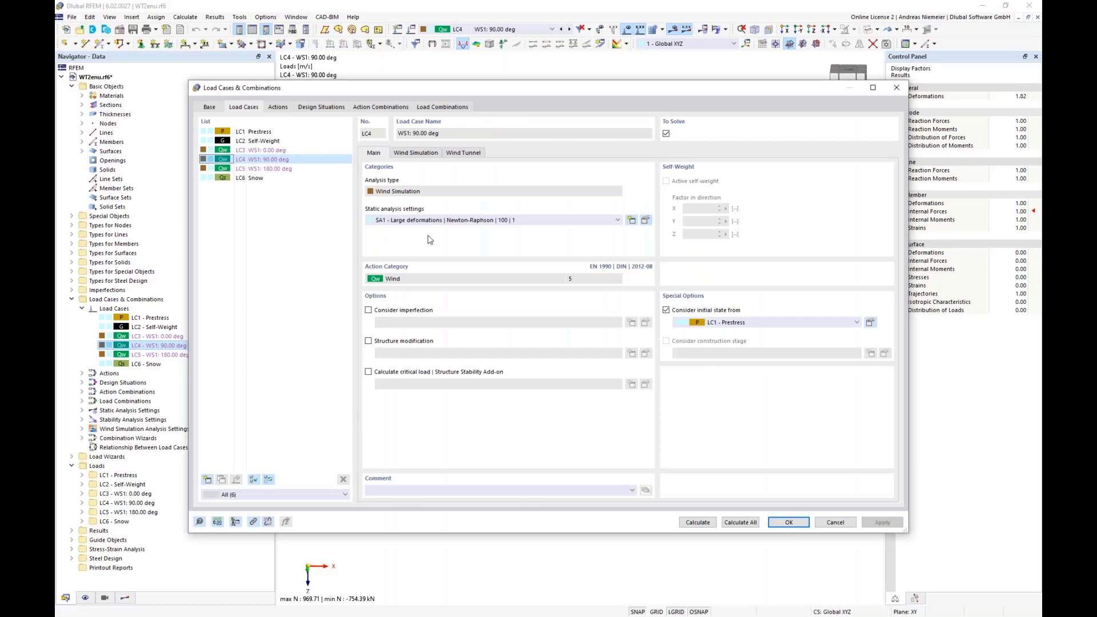
click(409, 154)
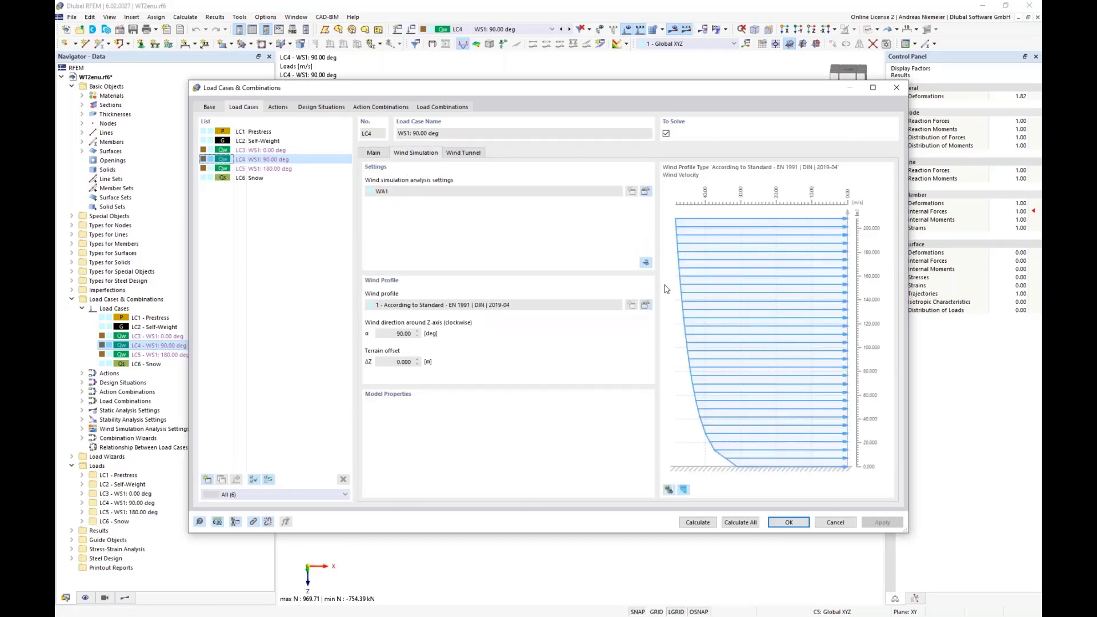
click(646, 261)
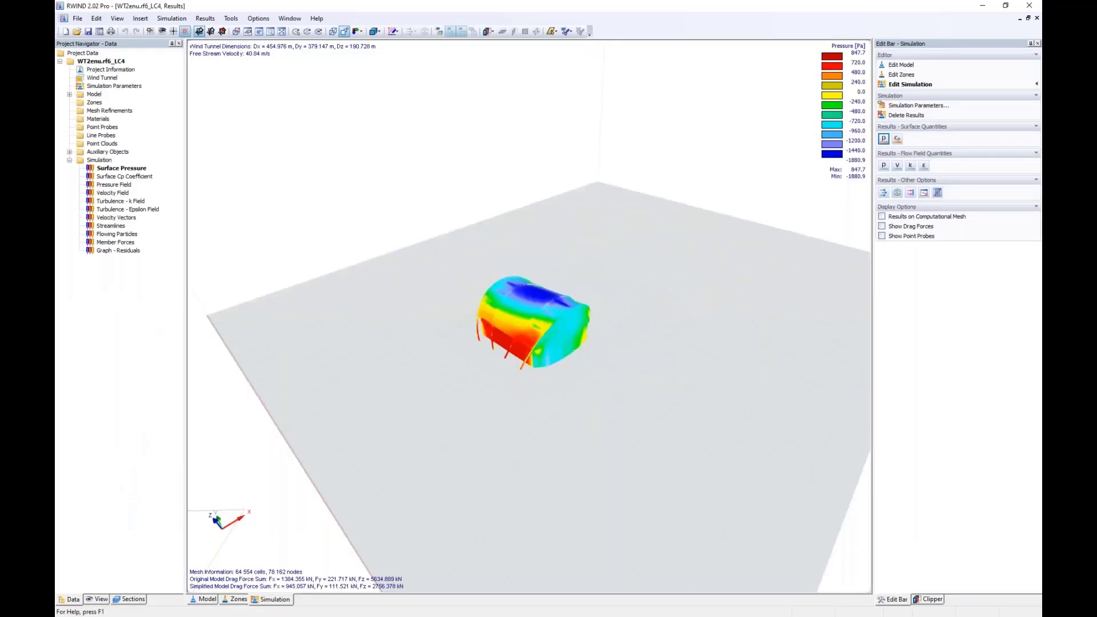
- Examine the surface pressure distribution on the roof model up close and from the side within the wind tunnel
scroll(486, 343, up, 10)
scroll(498, 339, down, 12)
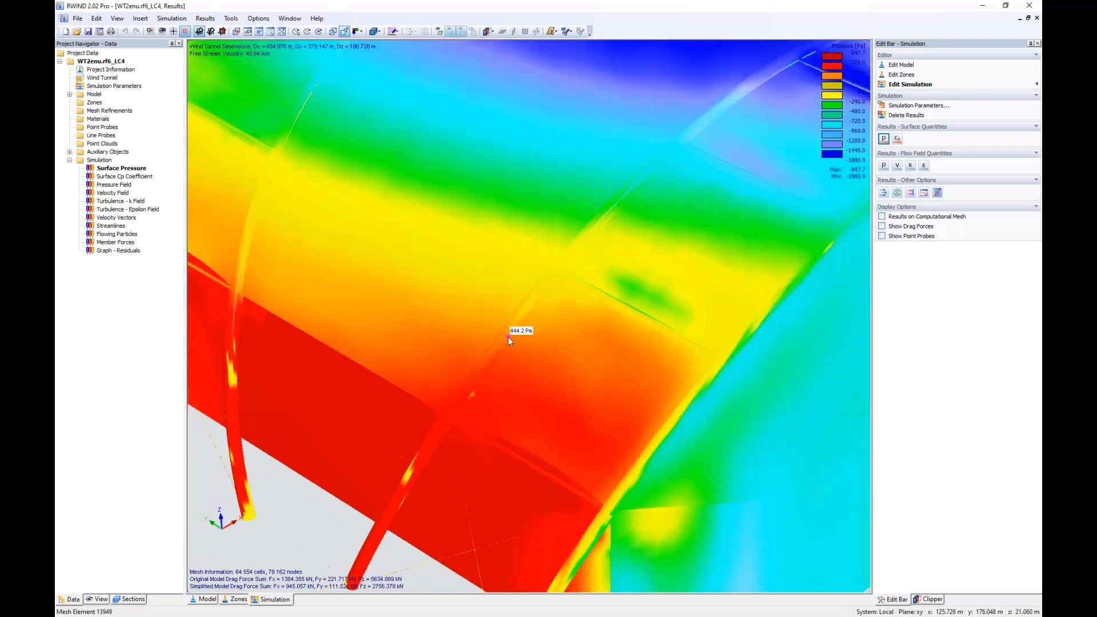
ctrl+middle_drag(511, 395, 367, 338)
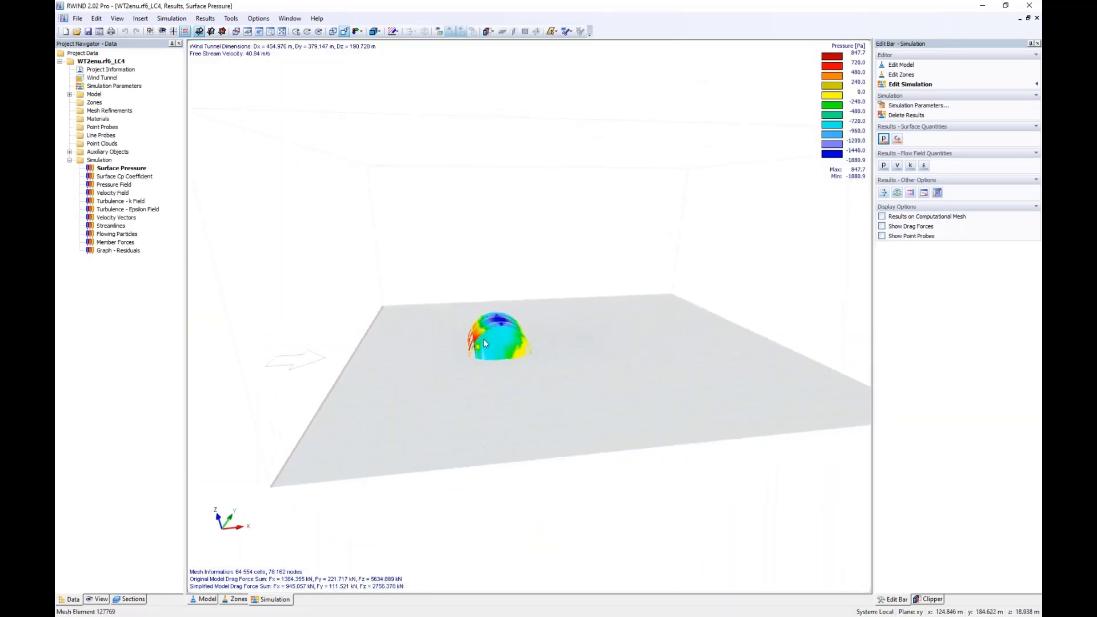
- Show the plain roof model inside the wind tunnel and examine its orientation relative to the wind direction arrow
mouse_move(487, 350)
middle_drag(458, 397, 479, 400)
scroll(479, 401, down, 1)
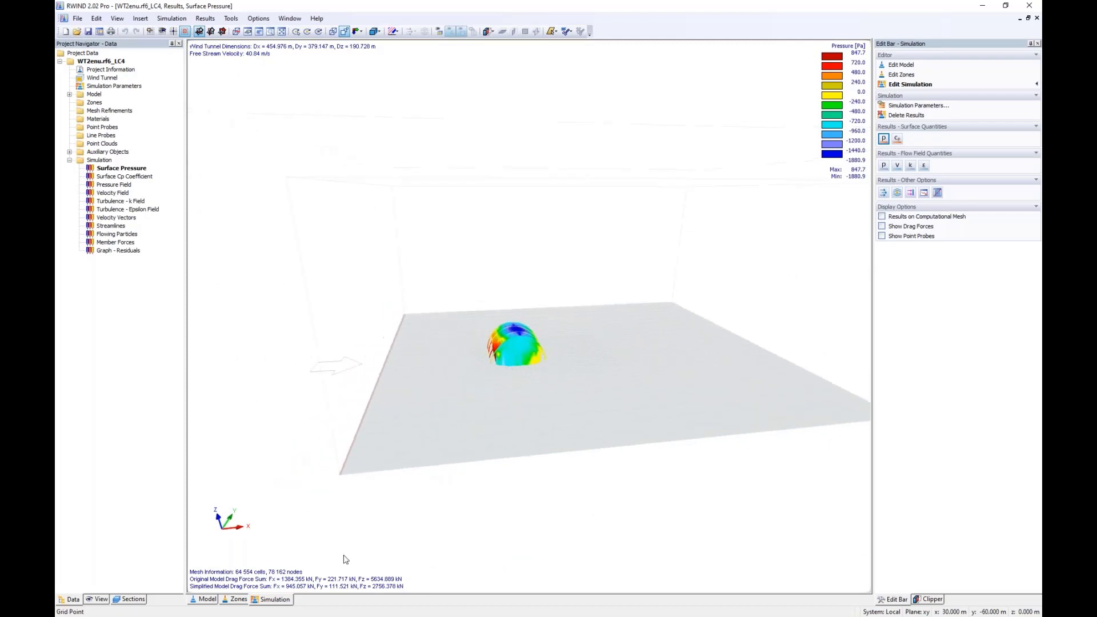
click(195, 598)
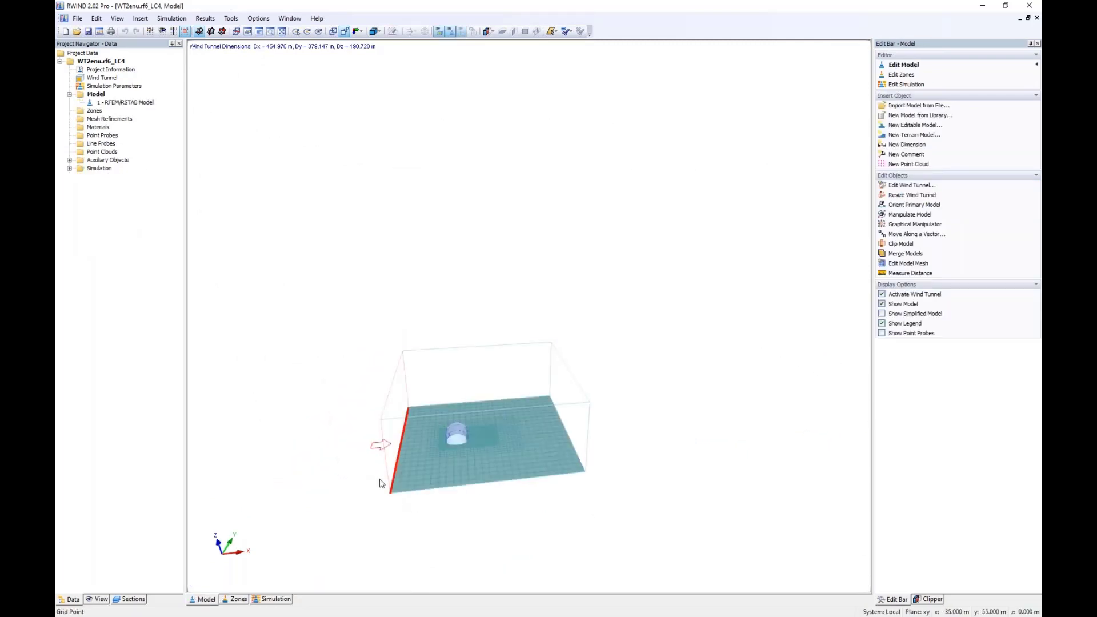
scroll(379, 482, up, 1)
ctrl+middle_drag(378, 487, 460, 455)
scroll(460, 455, up, 2)
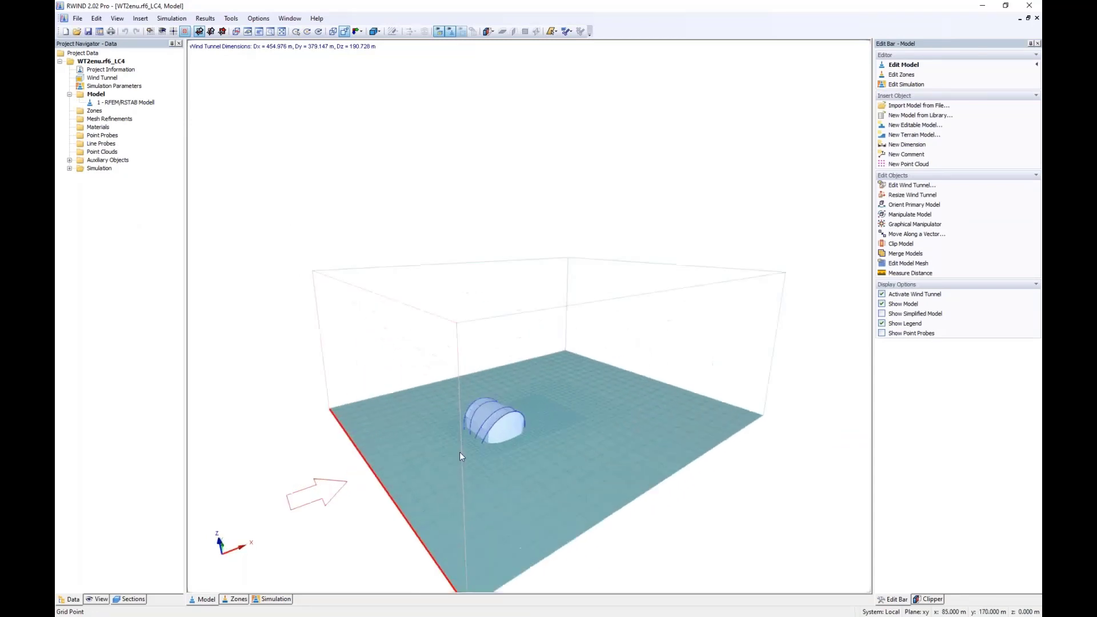
- Return to the simulation results and display the pressure field on the section plane around the roof
click(269, 600)
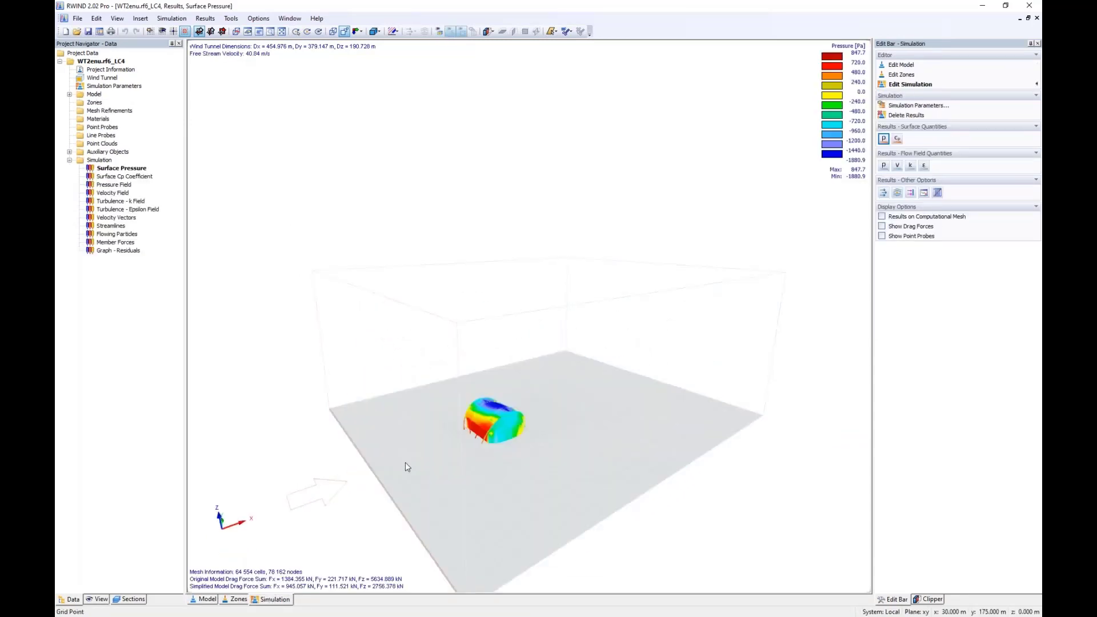
scroll(424, 458, up, 4)
middle_drag(633, 466, 610, 443)
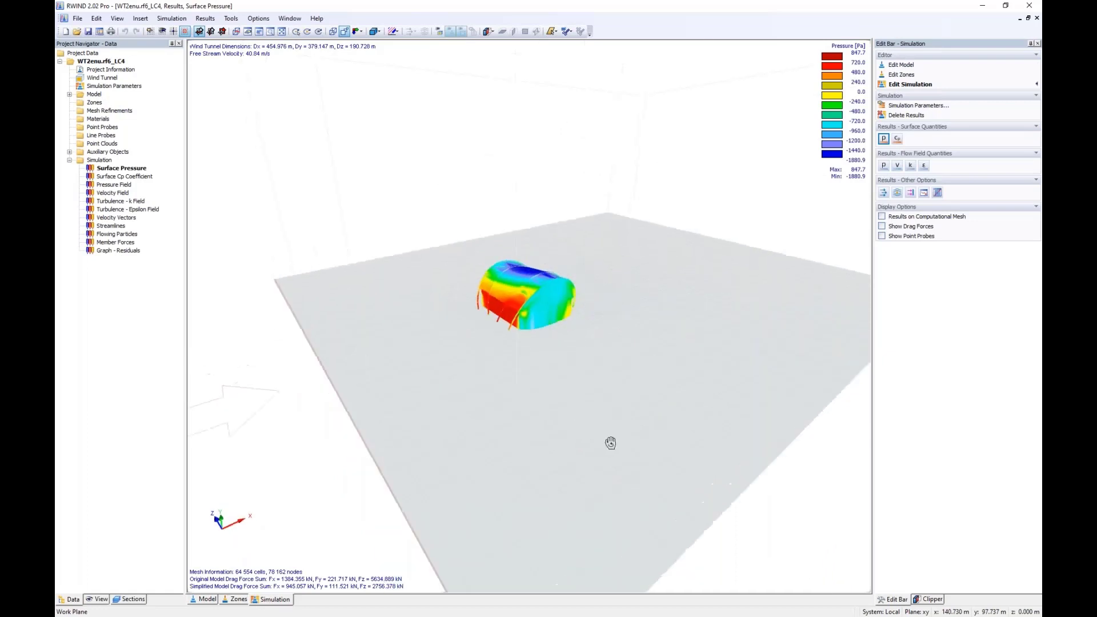
click(883, 166)
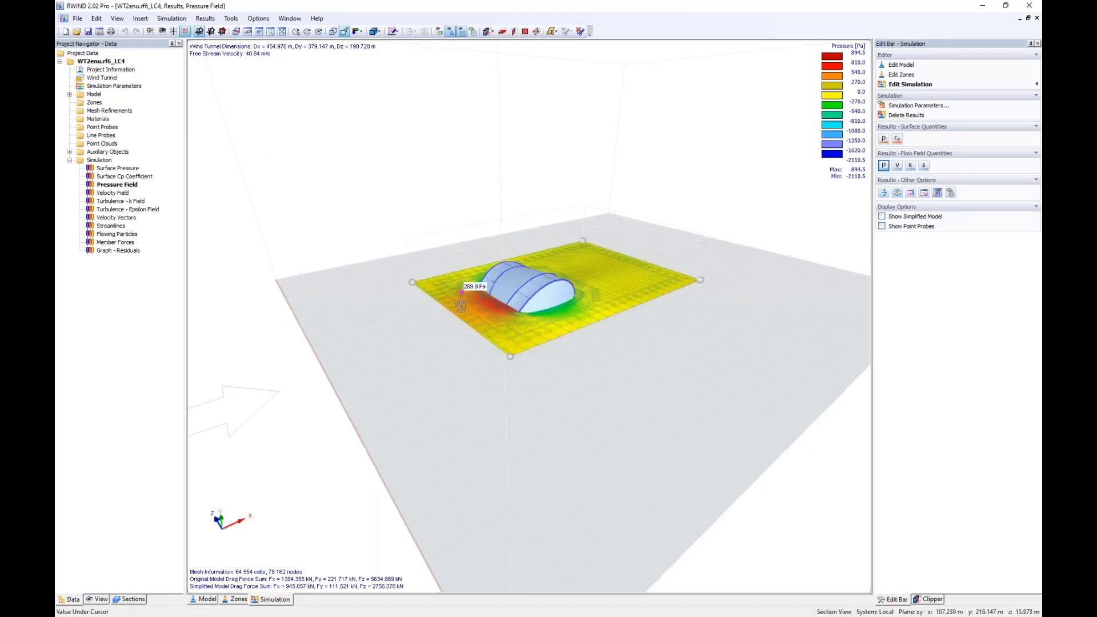
middle_drag(460, 292, 485, 434)
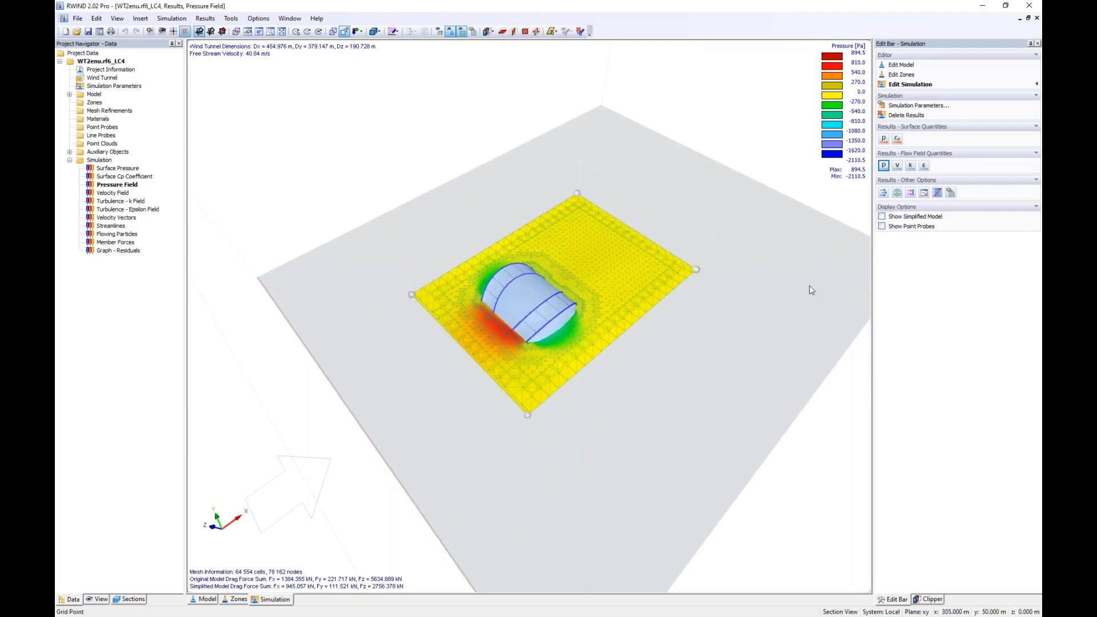
- Display the velocity field around the roof and lower the section plane to a height of about 10.3 m
click(896, 166)
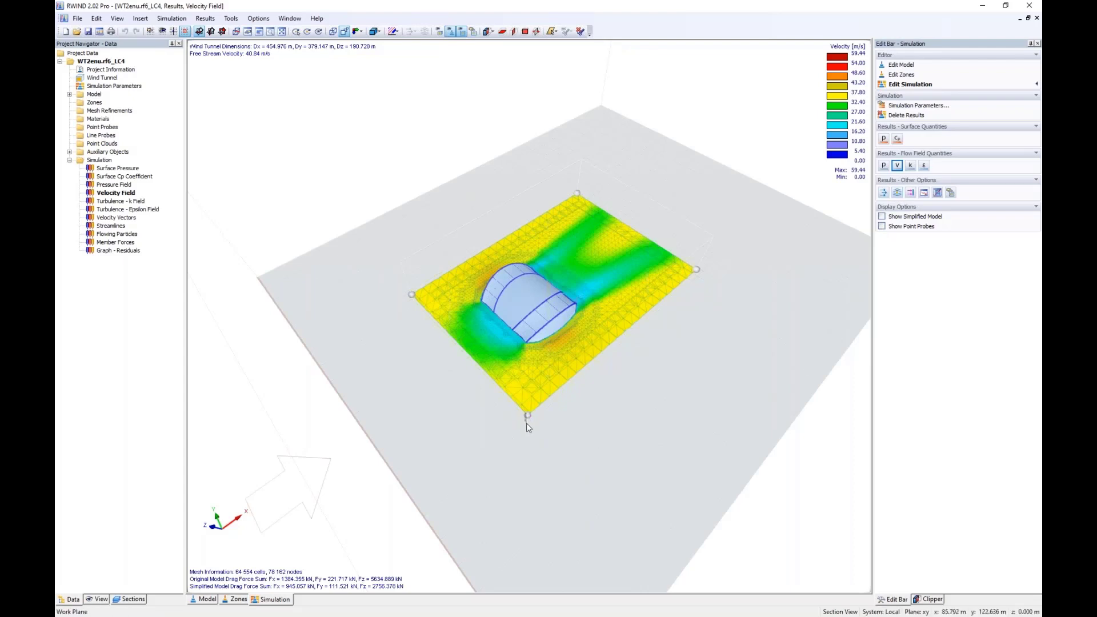
middle_drag(550, 424, 523, 389)
scroll(500, 402, up, 3)
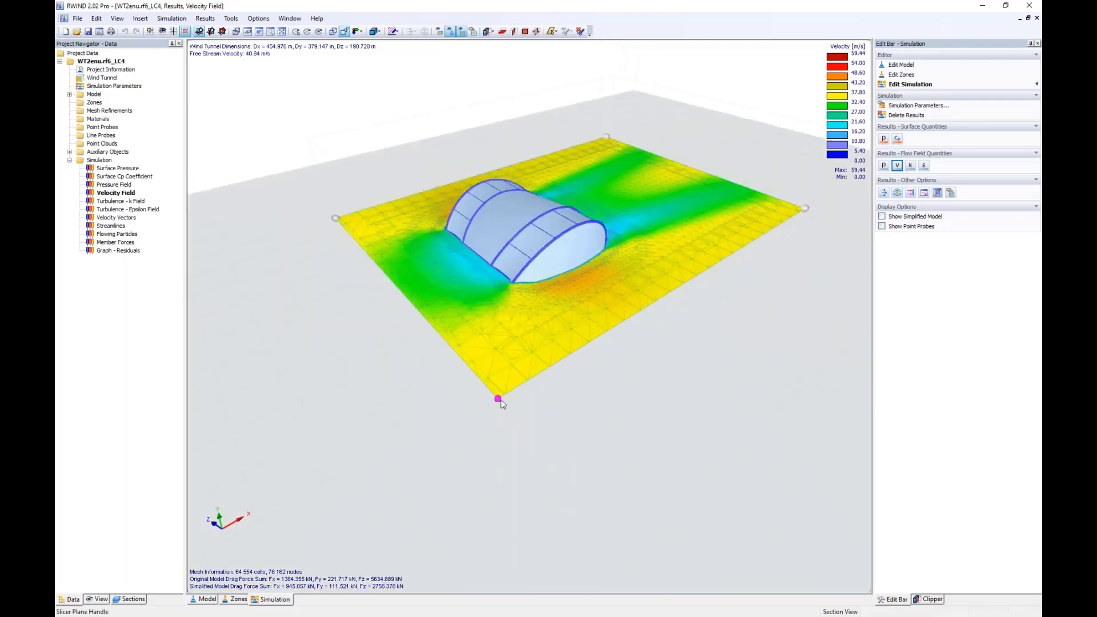
drag(500, 402, 501, 412)
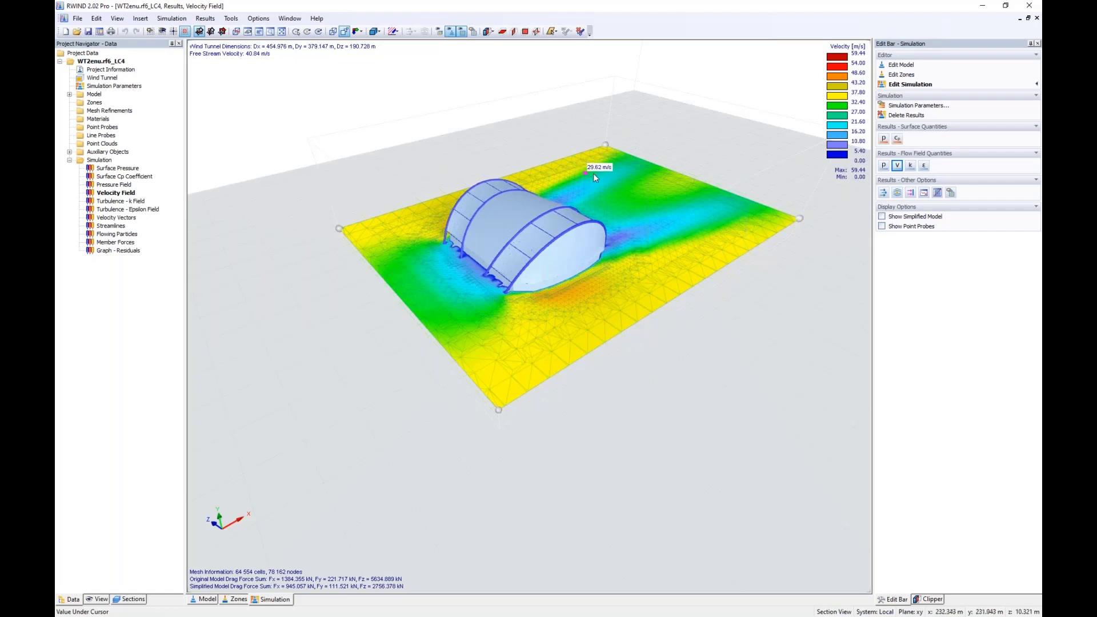
- Display the velocity vectors in plan view and examine the flow around the roof up close
click(884, 192)
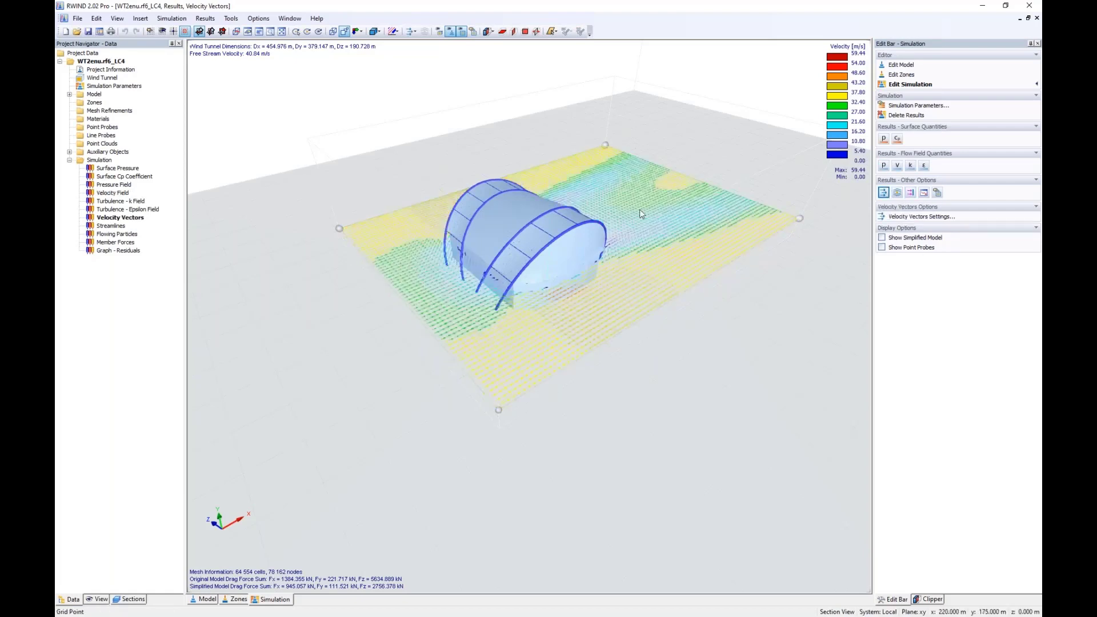
click(358, 32)
click(389, 78)
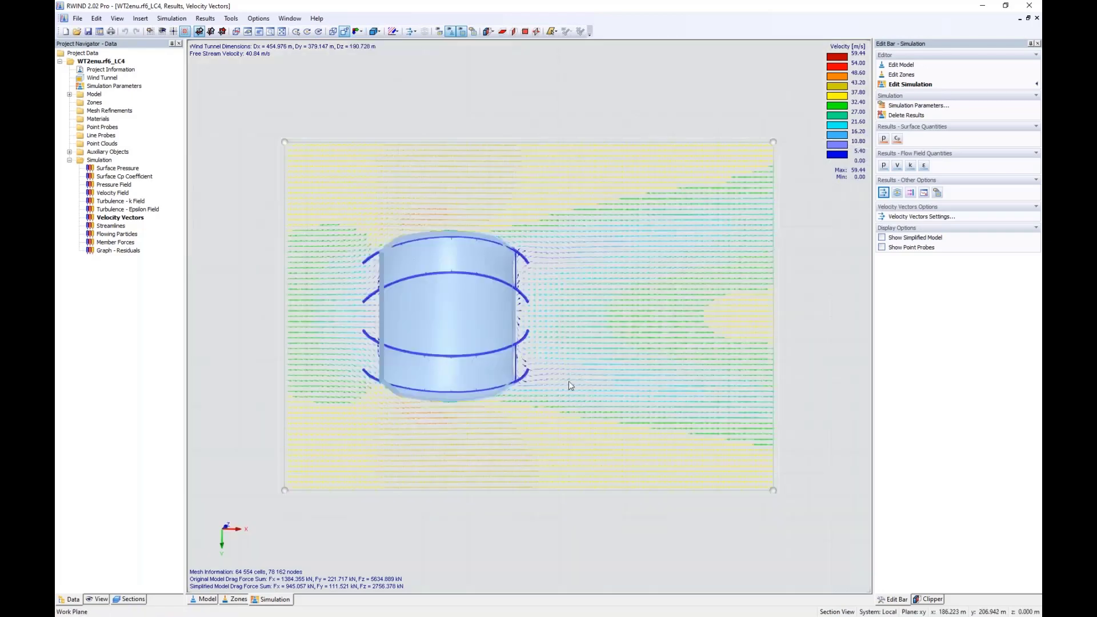
scroll(557, 379, up, 5)
scroll(505, 395, down, 3)
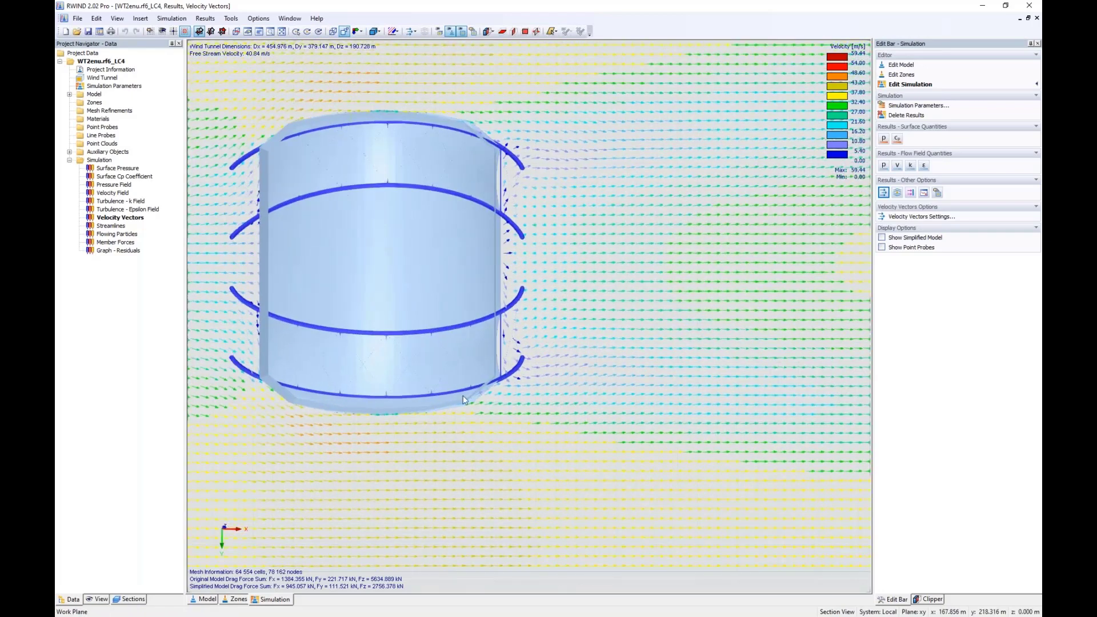
scroll(502, 390, up, 3)
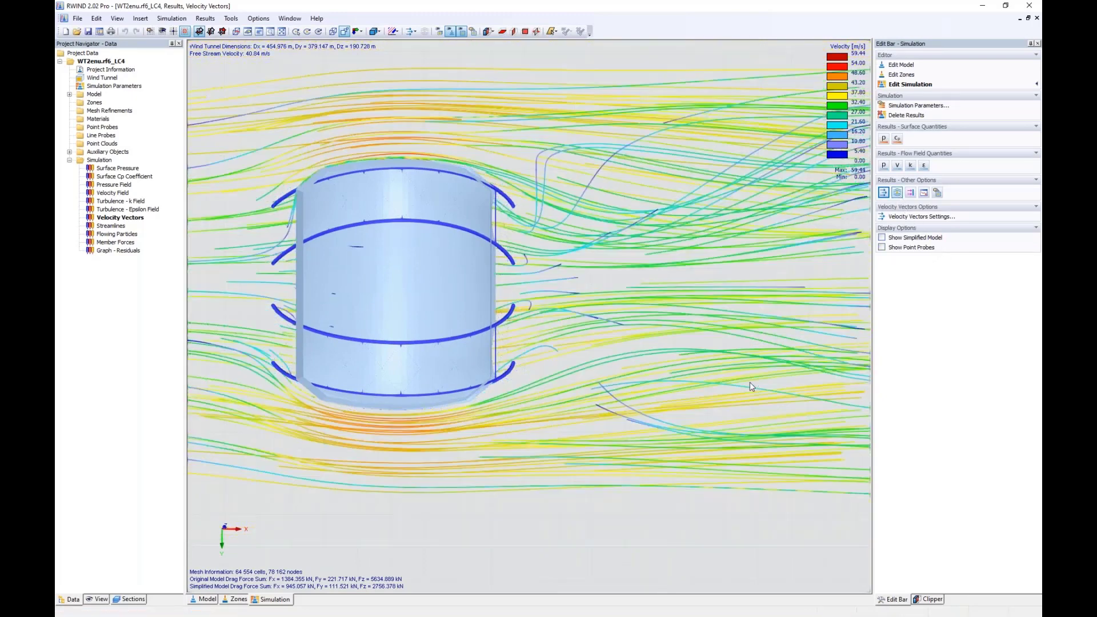
- View the streamlines over the roof obliquely from above, run the flow animation and switch it off again
scroll(714, 386, down, 3)
ctrl+middle_drag(543, 422, 546, 420)
ctrl+middle_drag(562, 259, 517, 495)
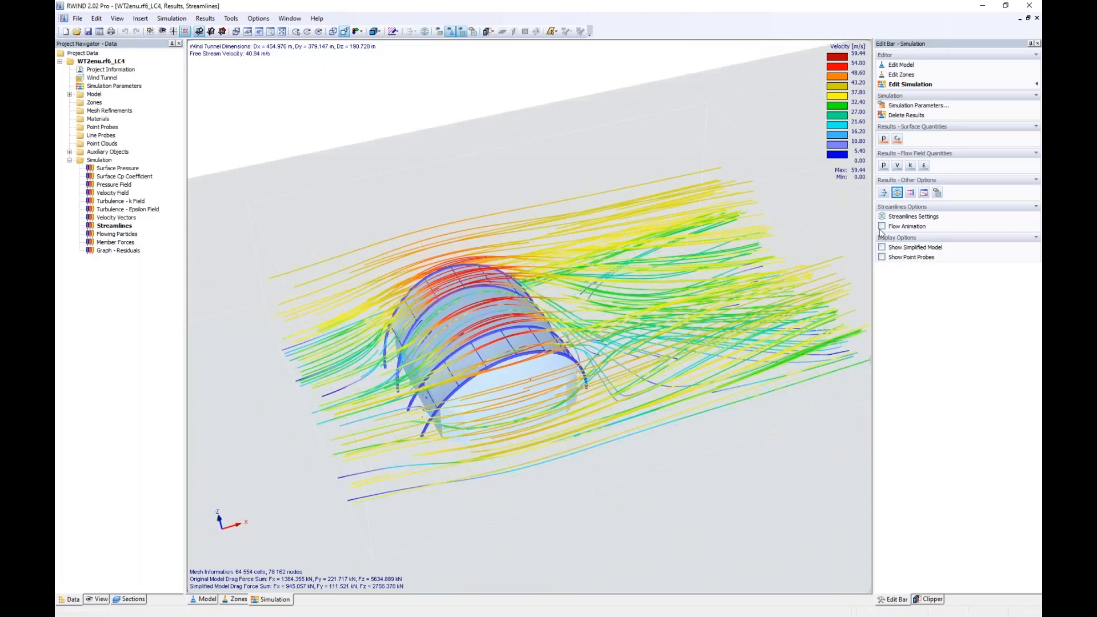
click(881, 226)
ctrl+middle_drag(651, 445, 742, 394)
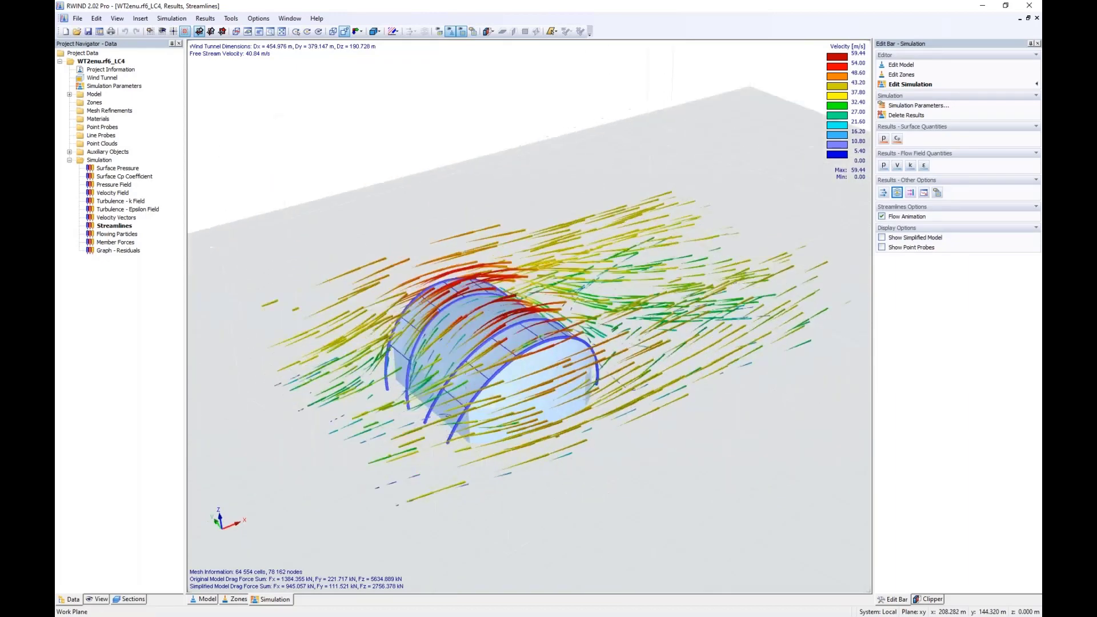
click(882, 216)
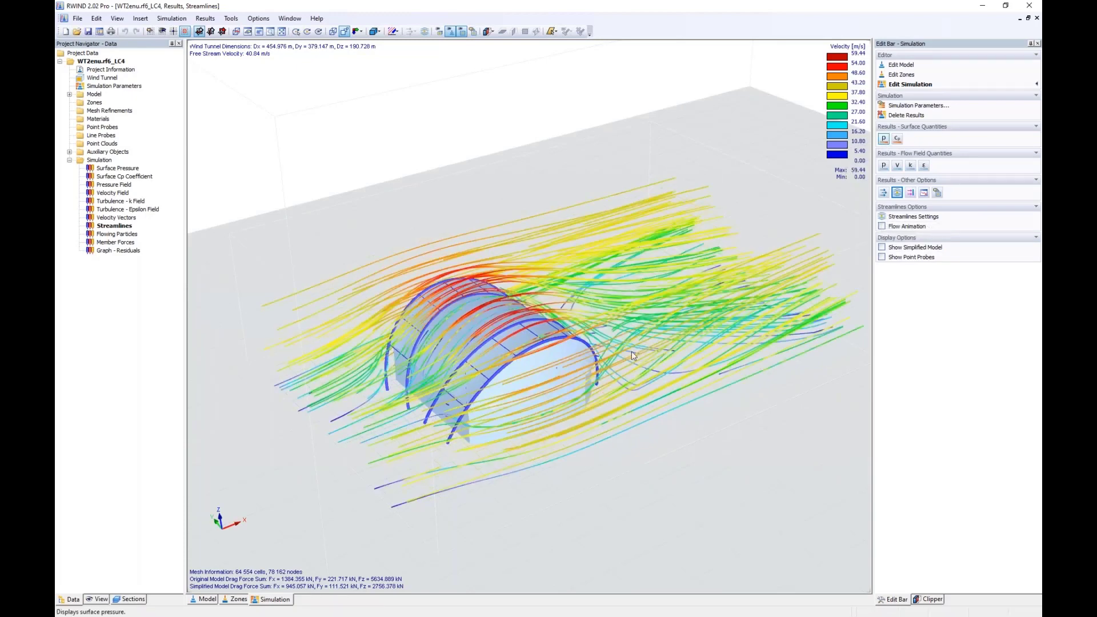
- Display the surface pressure on the roof once more, close RWIND and cancel the load case dialog in RFEM
scroll(415, 444, up, 2)
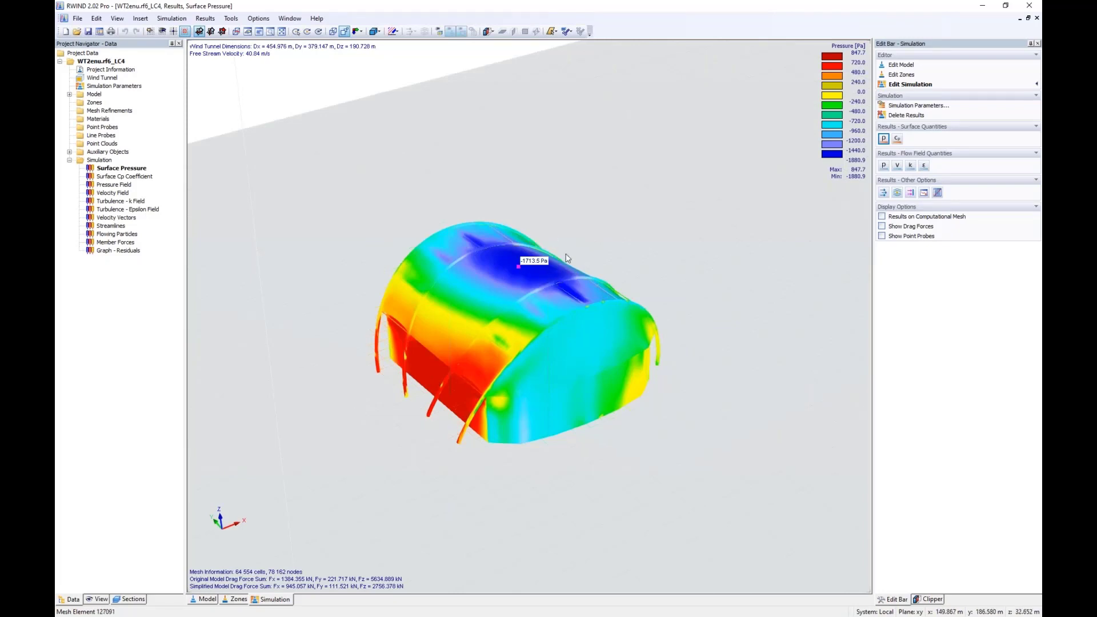
click(1034, 15)
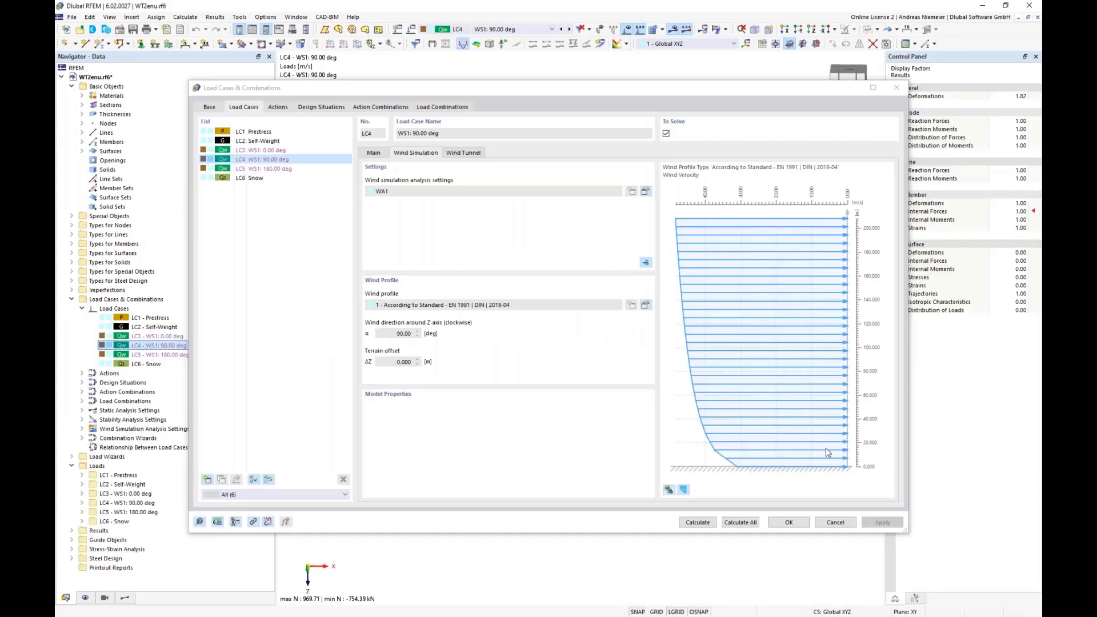
click(835, 523)
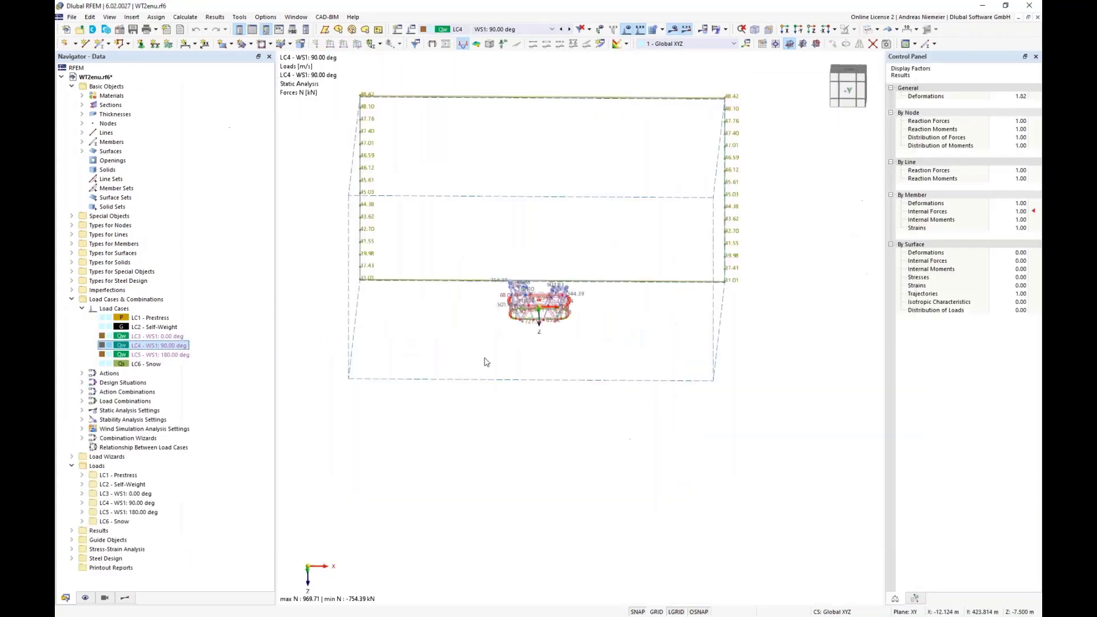
- Display the global deformations |u| of load case LC4 and view the deformed membrane roof up close
ctrl+middle_drag(464, 338, 634, 338)
click(125, 598)
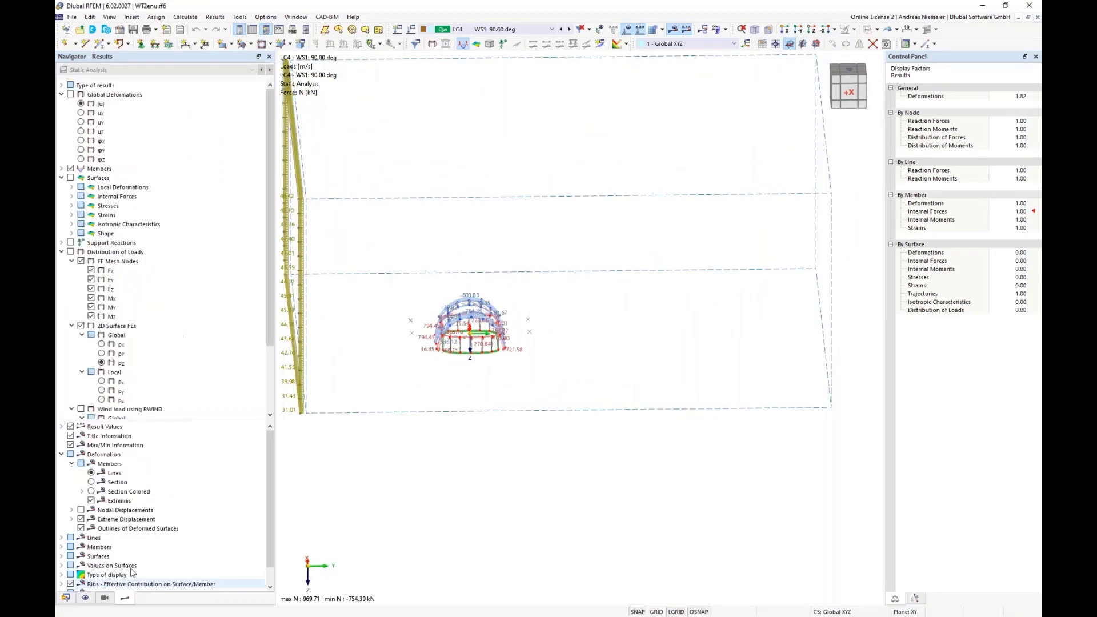
click(70, 94)
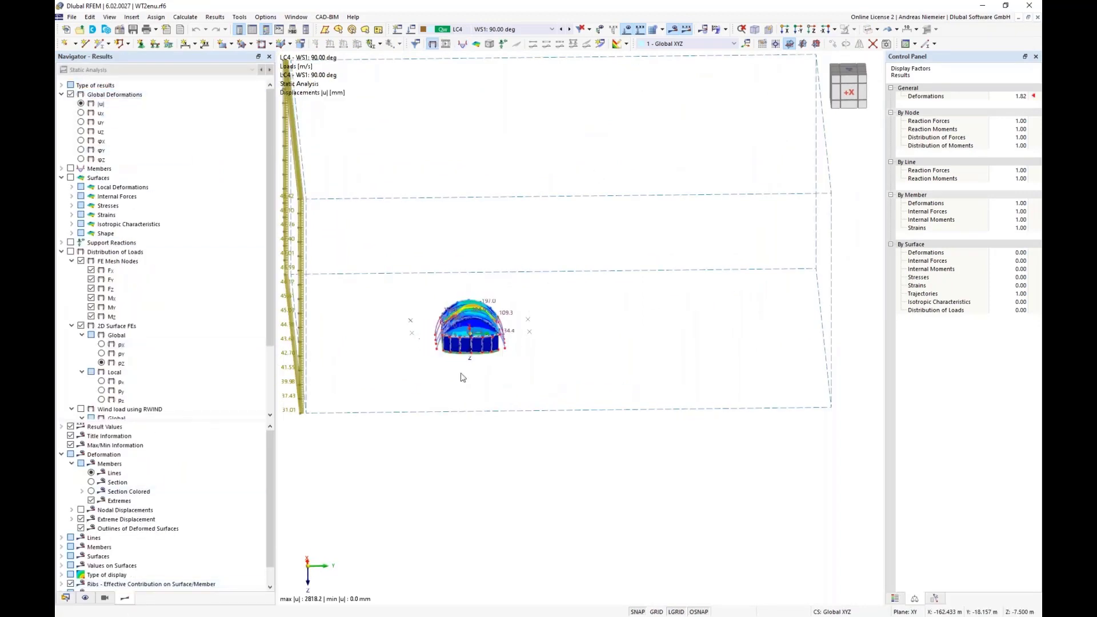
ctrl+middle_drag(461, 374, 421, 336)
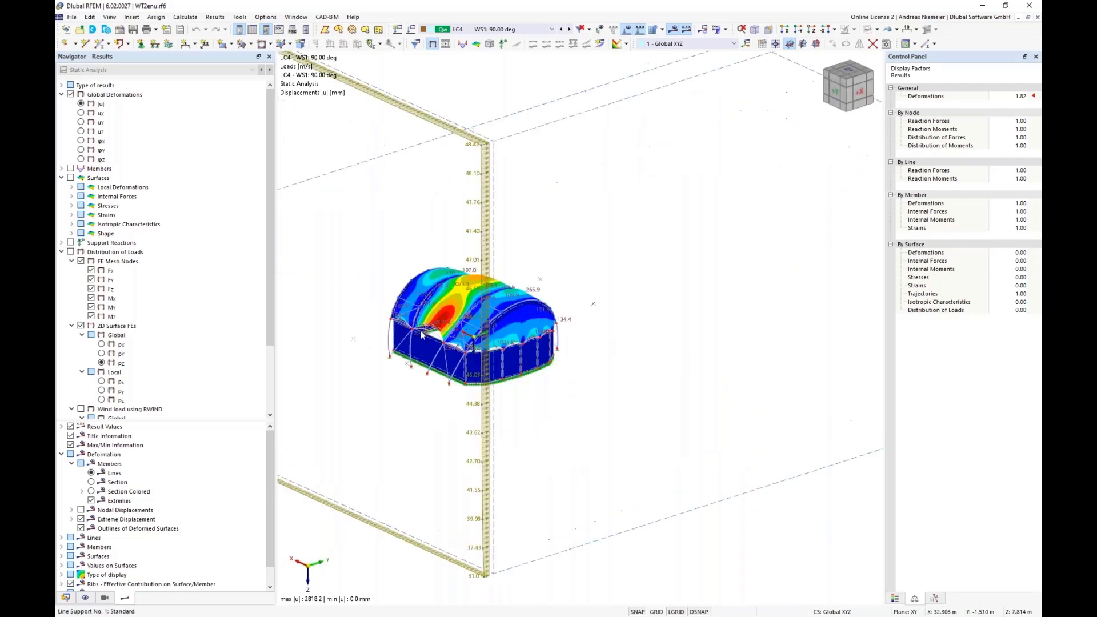
scroll(421, 334, up, 3)
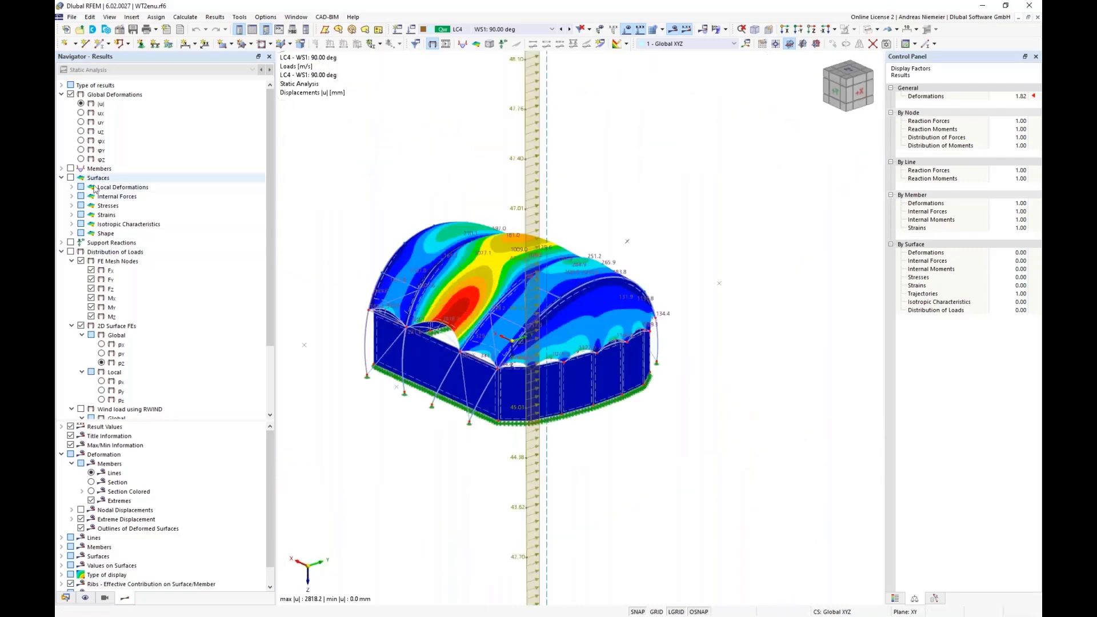
- Show the member axial forces N with the loads hidden, for design situation DS1 - ULS (STR/GEO) - Permanent and transient
click(70, 168)
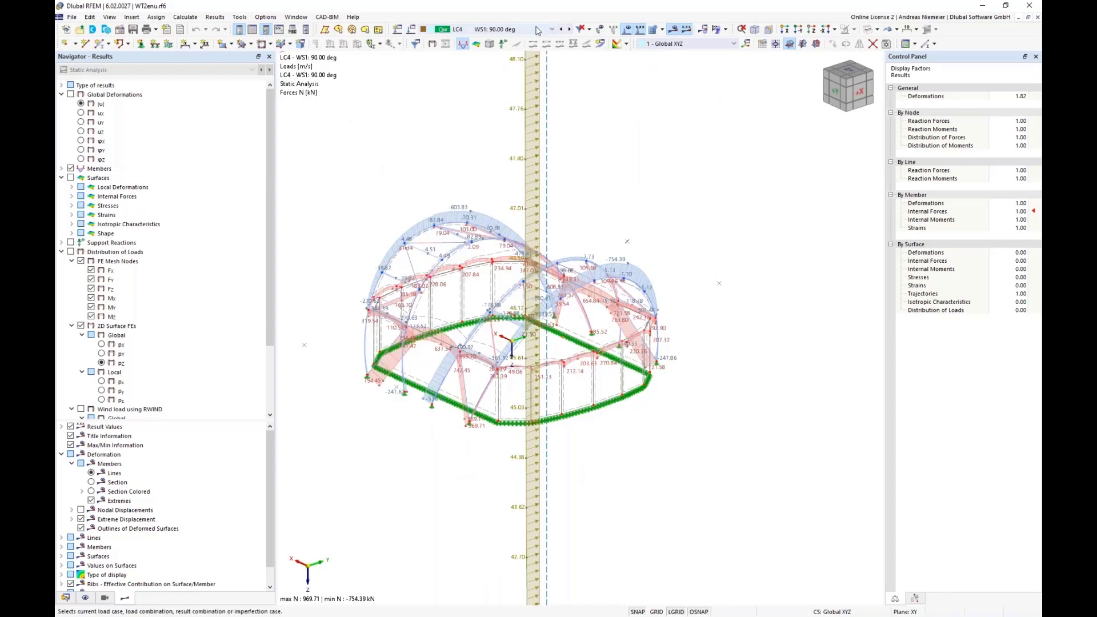
click(627, 30)
click(514, 29)
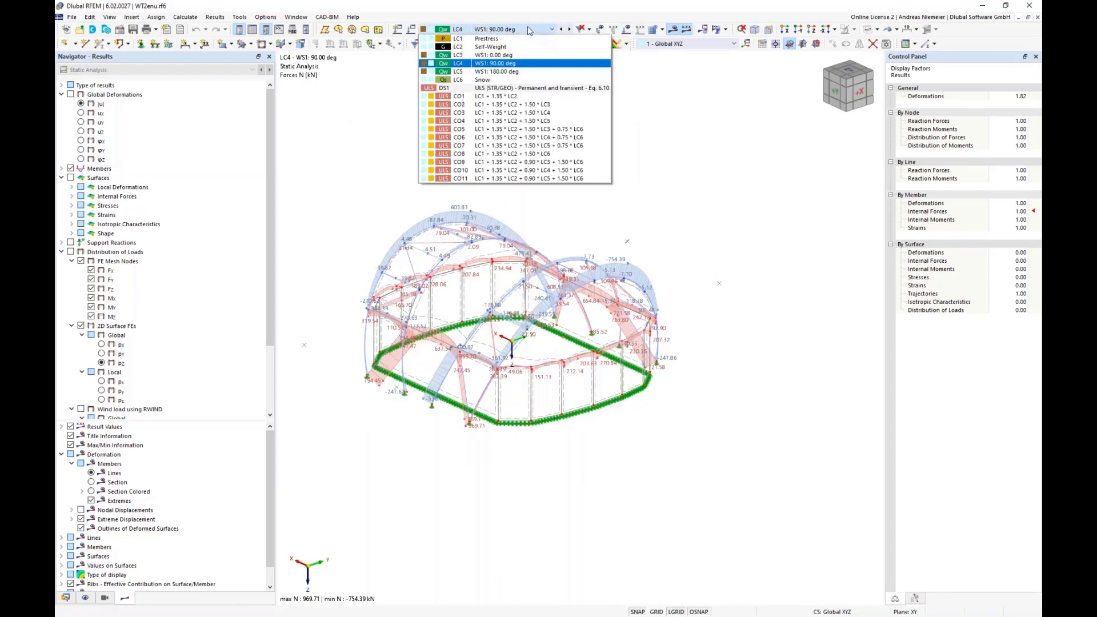
click(456, 88)
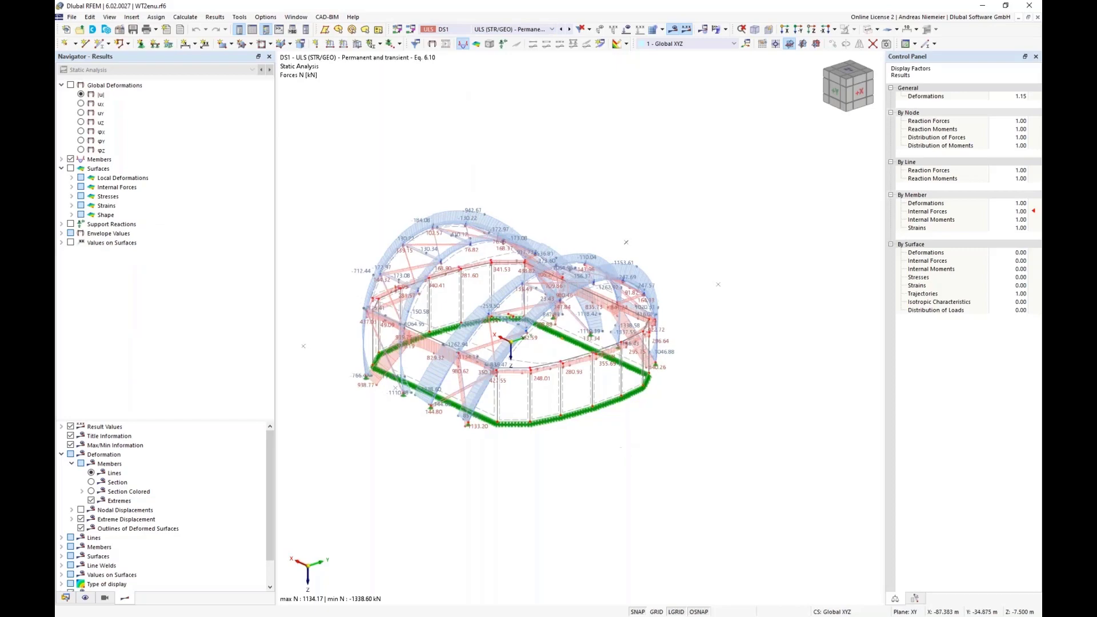
ctrl+middle_drag(627, 449, 388, 436)
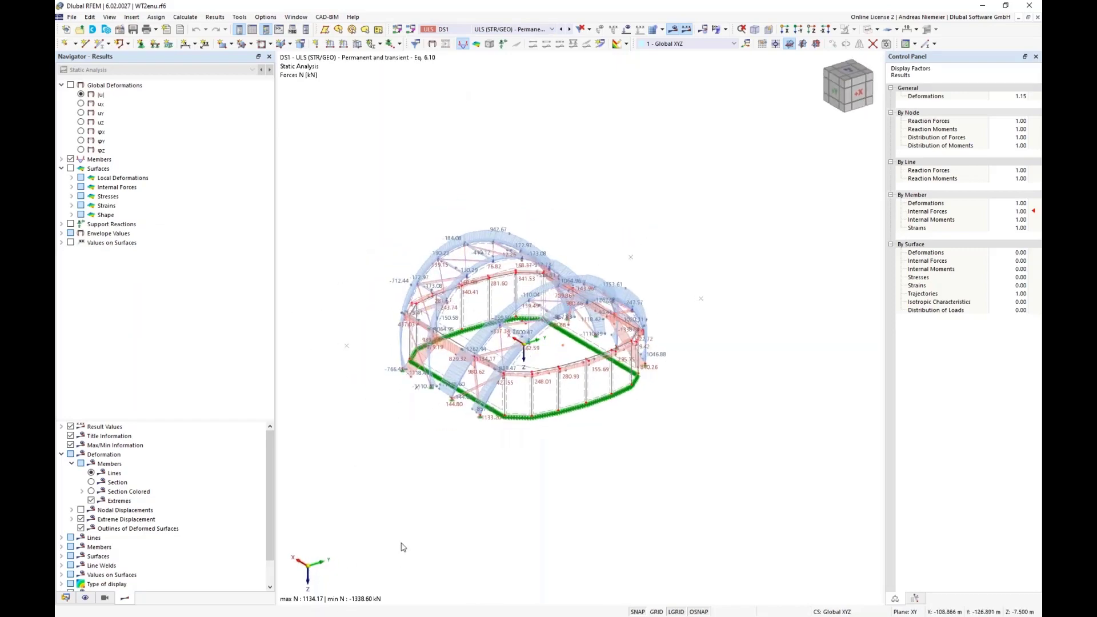
middle_drag(450, 482, 462, 483)
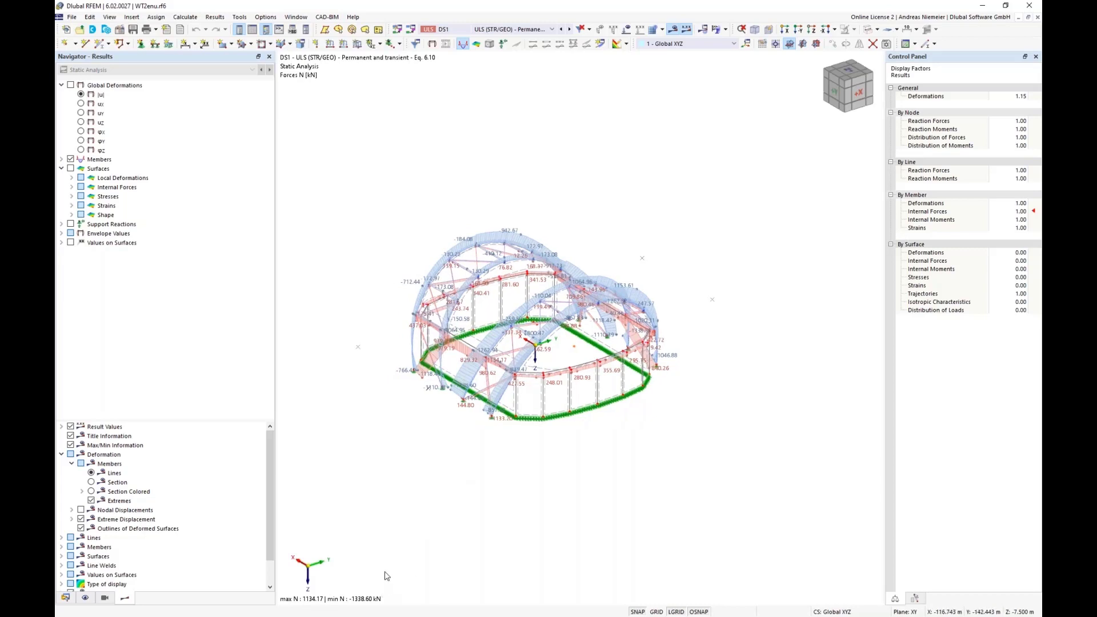
right_drag(490, 476, 511, 440)
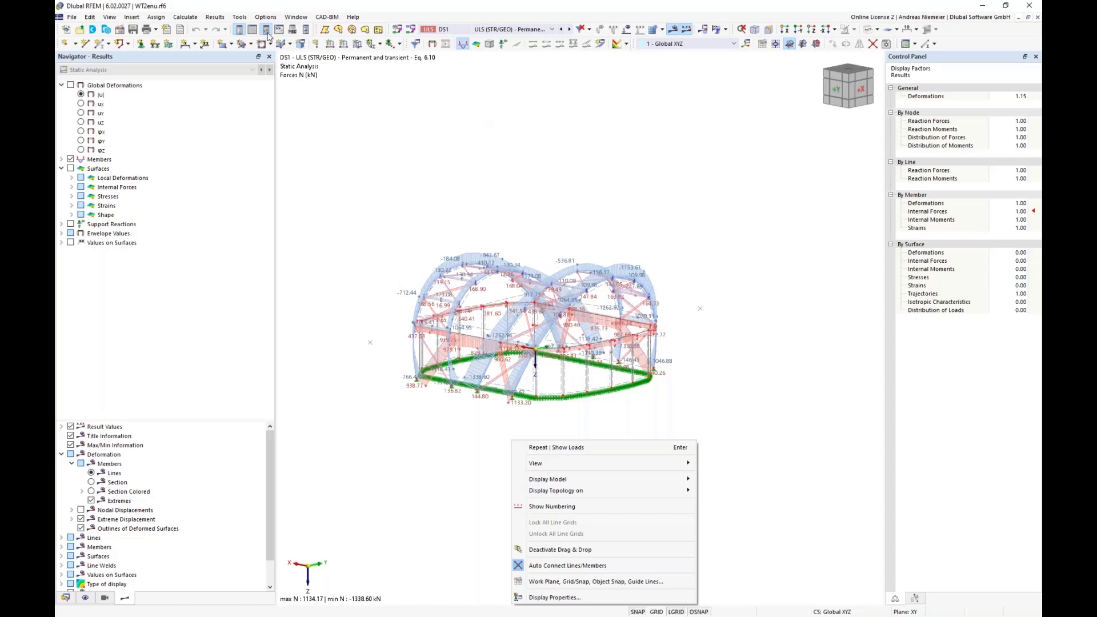
- Show the results table with the static analysis internal forces by member below the model
click(252, 29)
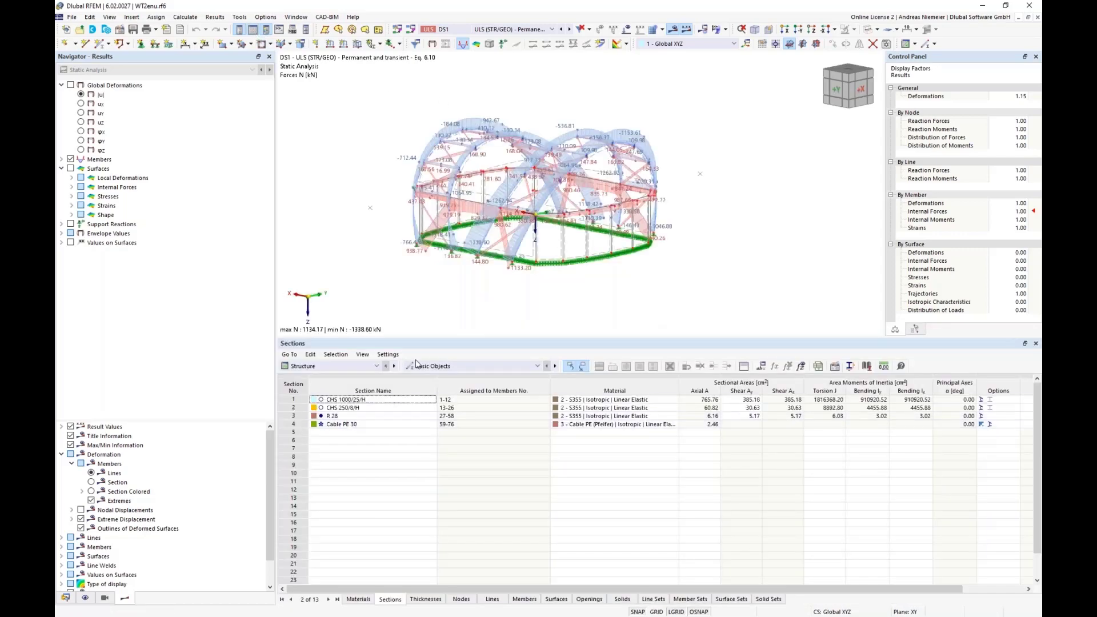
click(329, 366)
key(Escape)
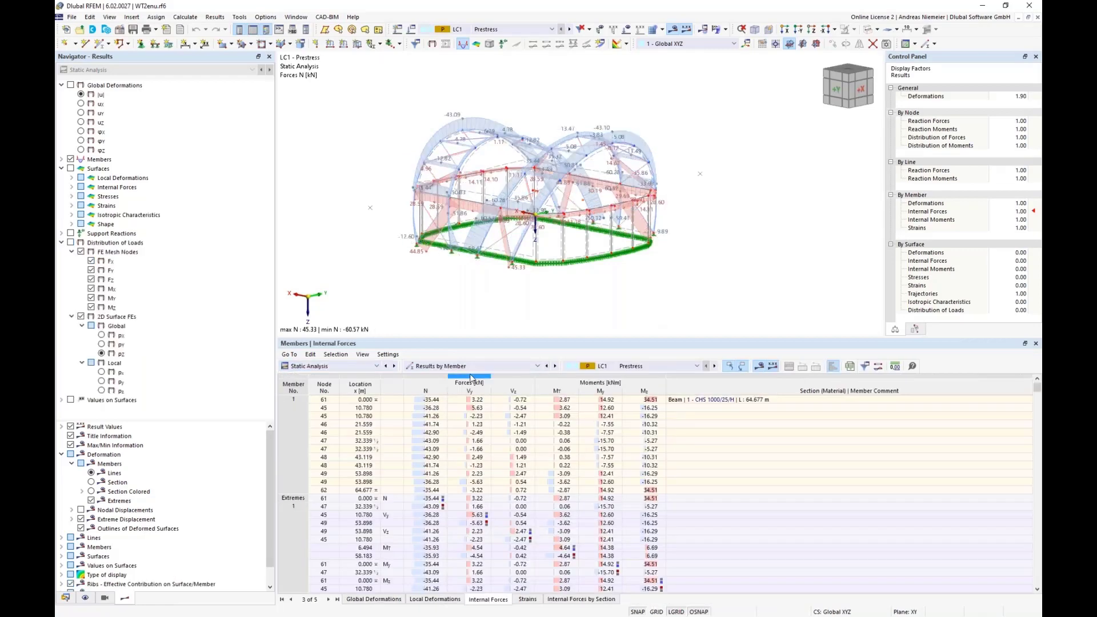
click(477, 366)
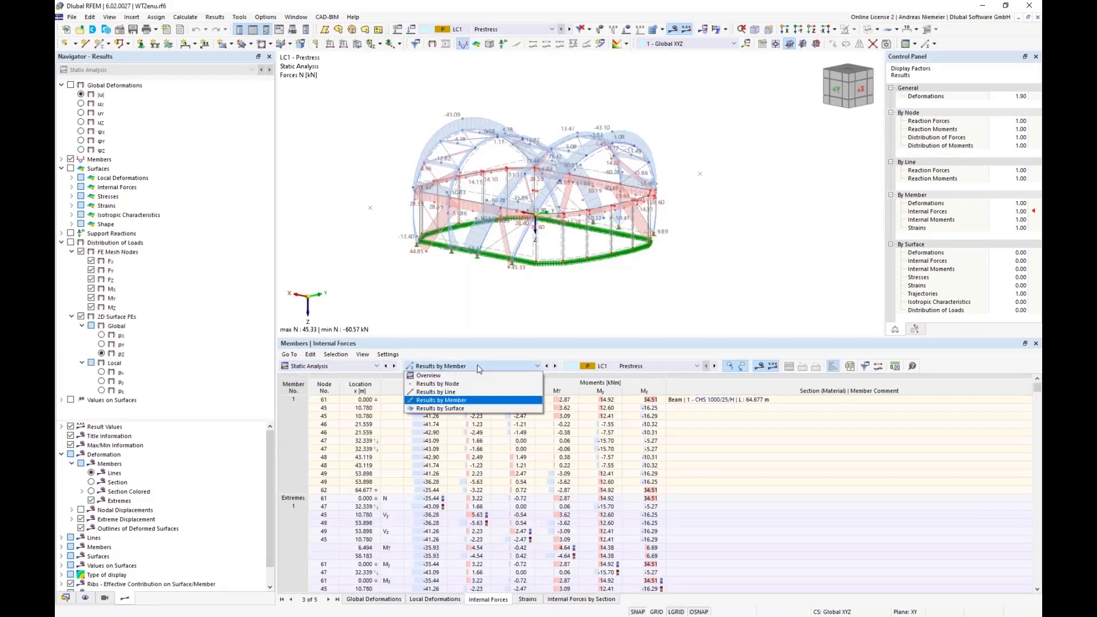
click(472, 402)
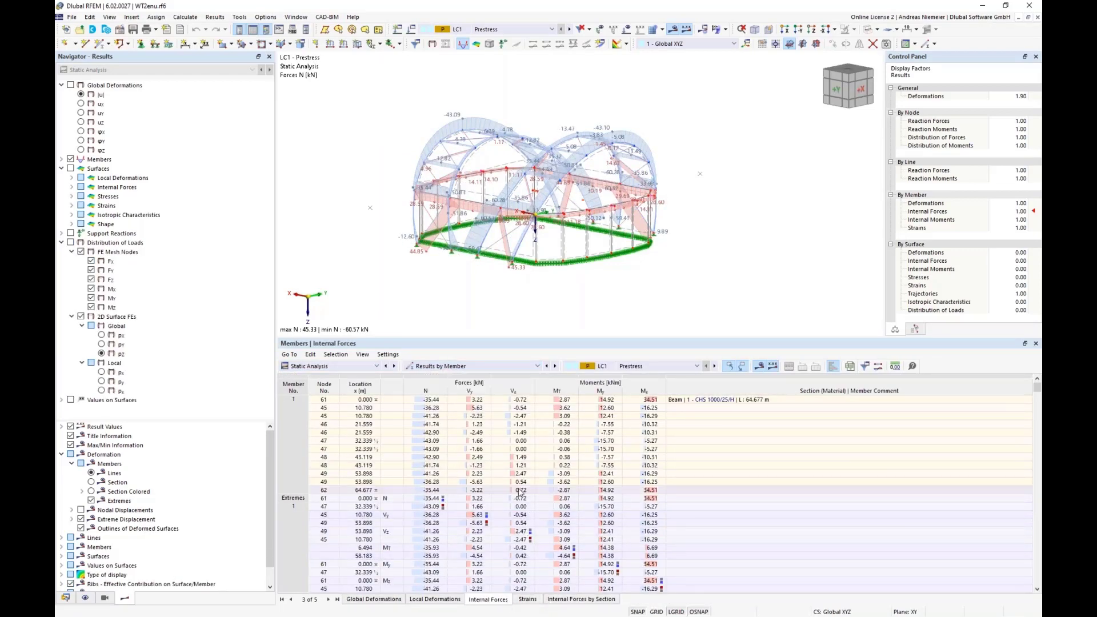
- List the extreme member internal forces for design situation DS1 and select the minimum axial force N of member 10
click(640, 366)
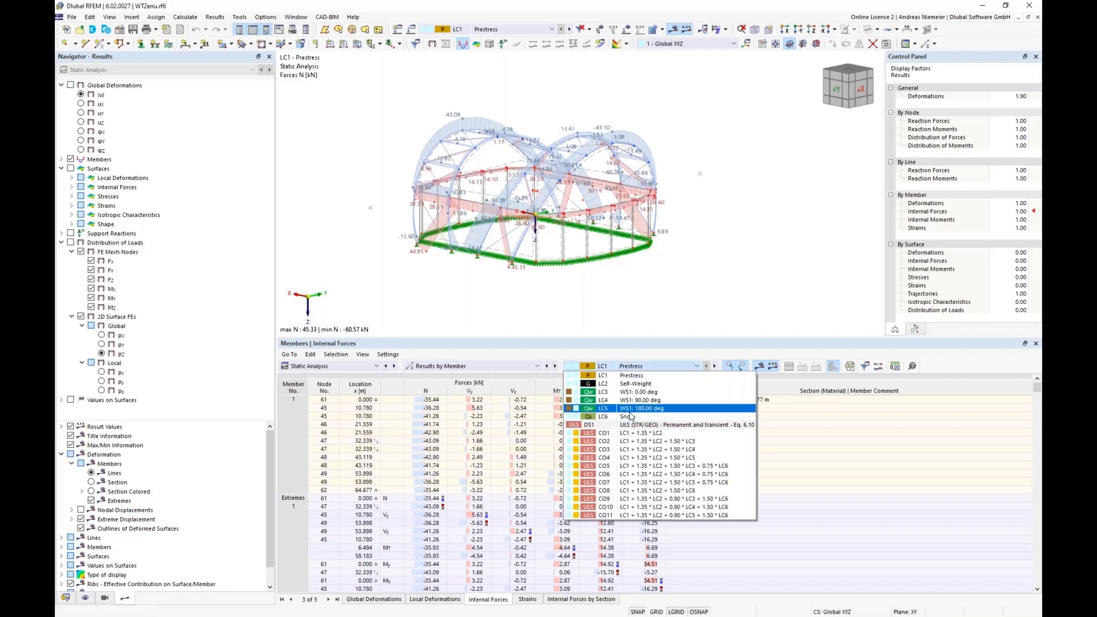
key(Escape)
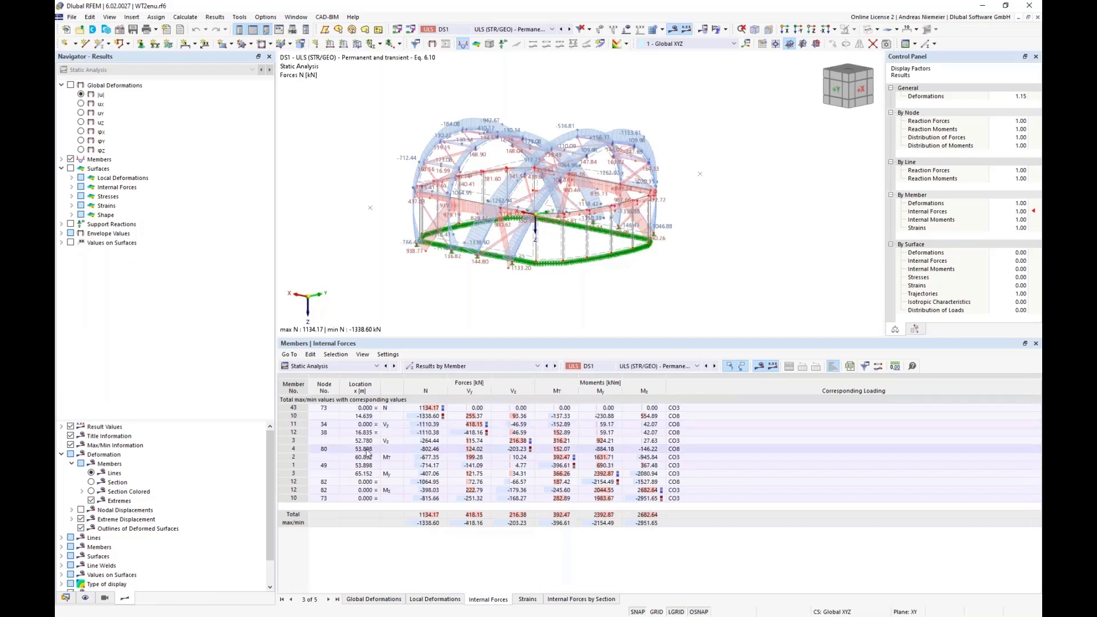
click(429, 416)
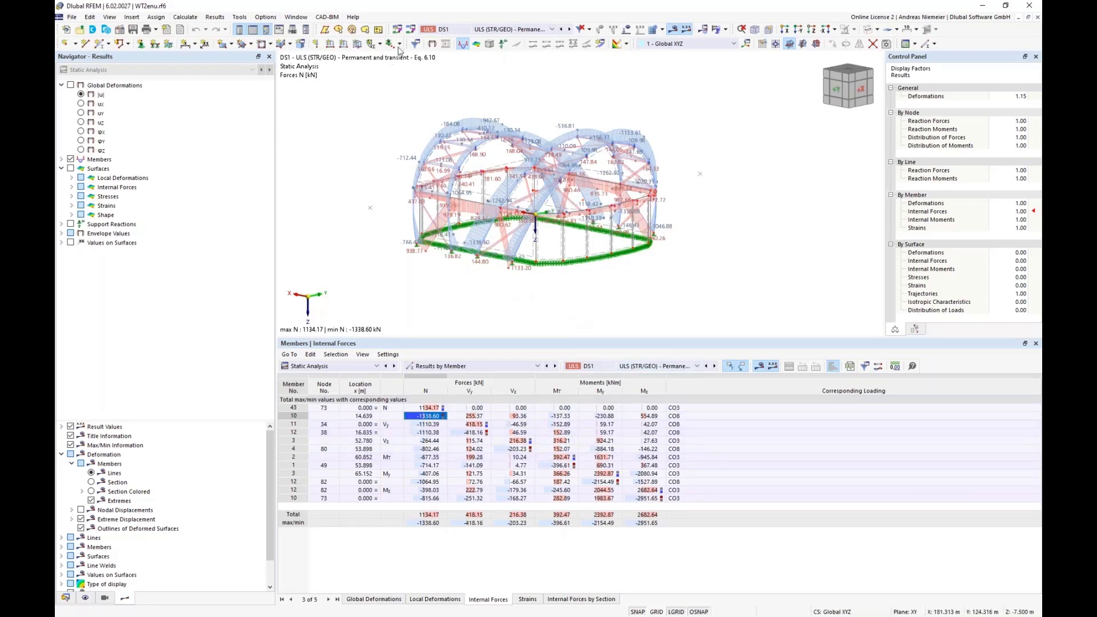
- Review load combination CO8 in the Load Cases & Combinations dialog, including its assigned load cases and main settings
click(411, 30)
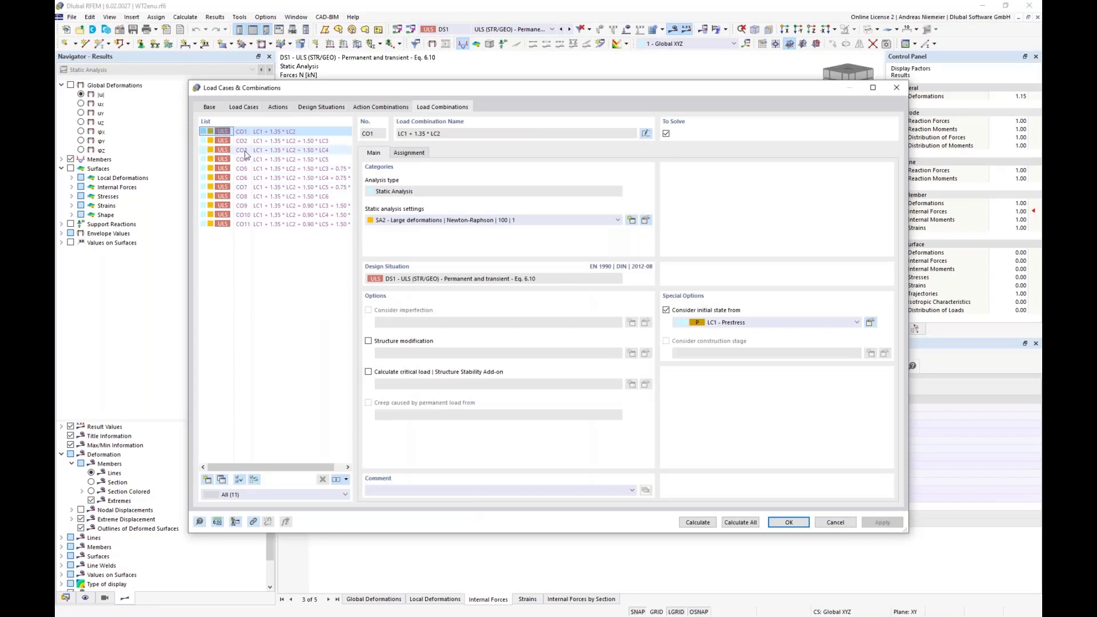
click(248, 197)
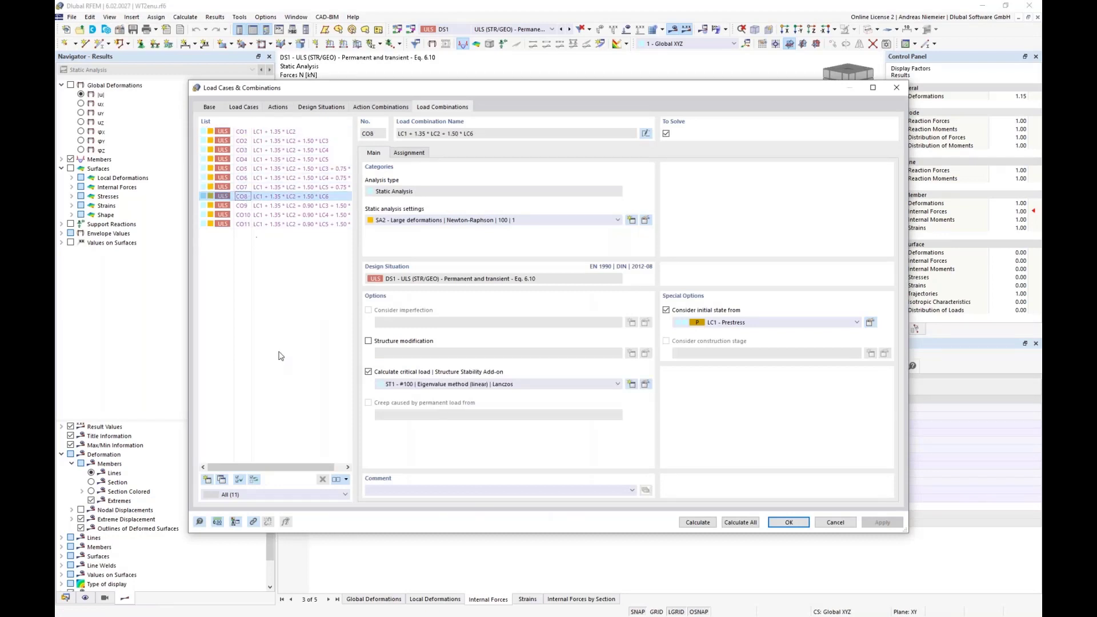
click(415, 155)
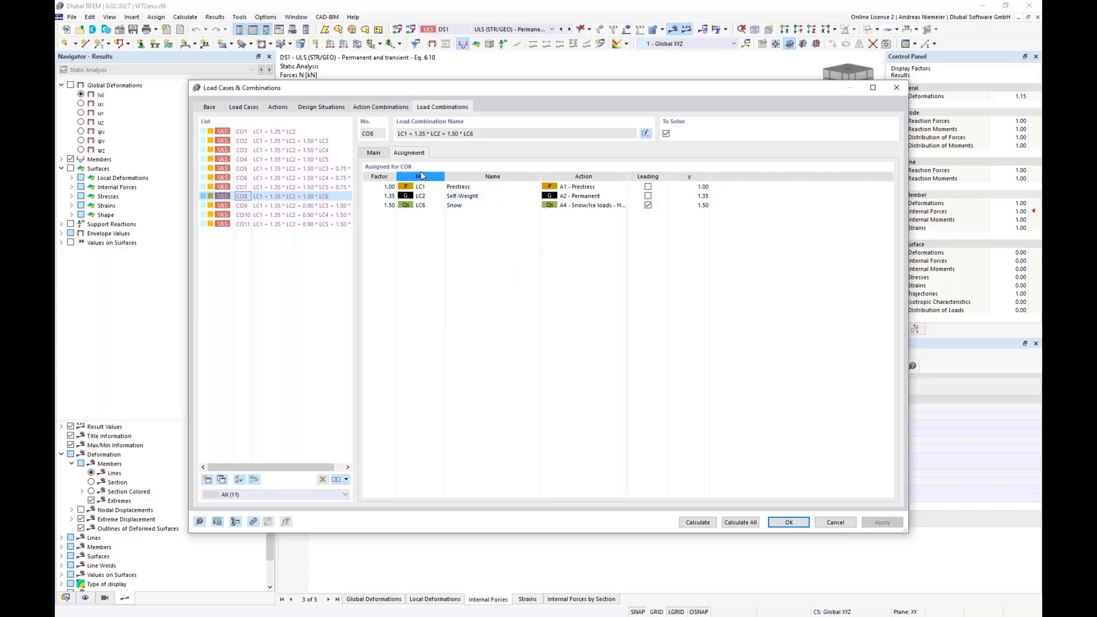
click(376, 155)
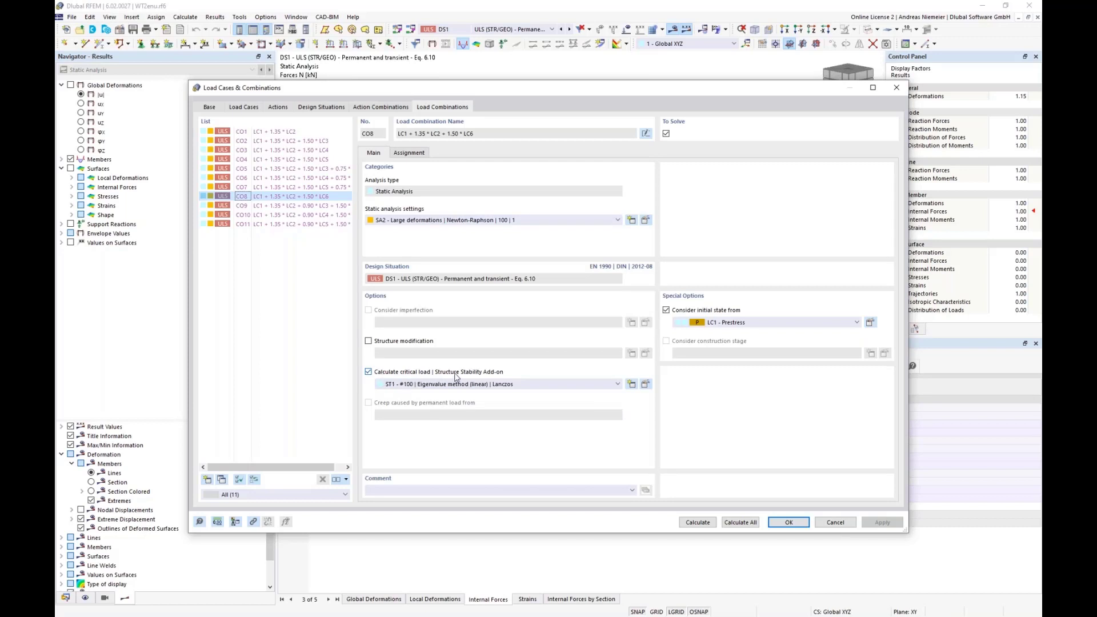
- Review the analysis types in CO8's stability settings ST1, discard that dialog without changes and calculate the load combination
click(645, 384)
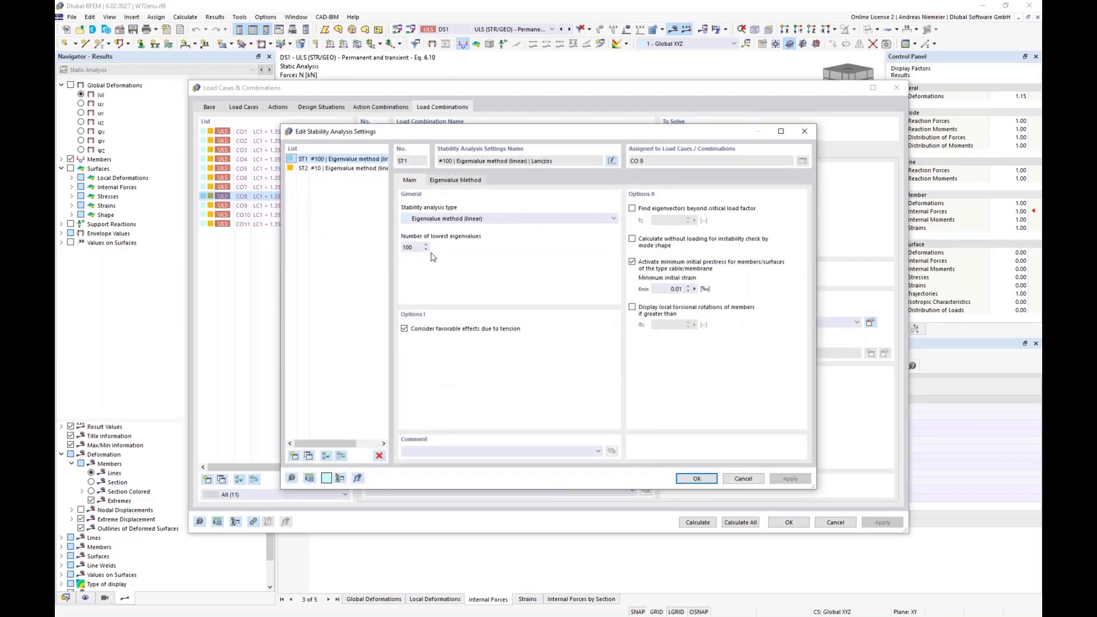
click(537, 222)
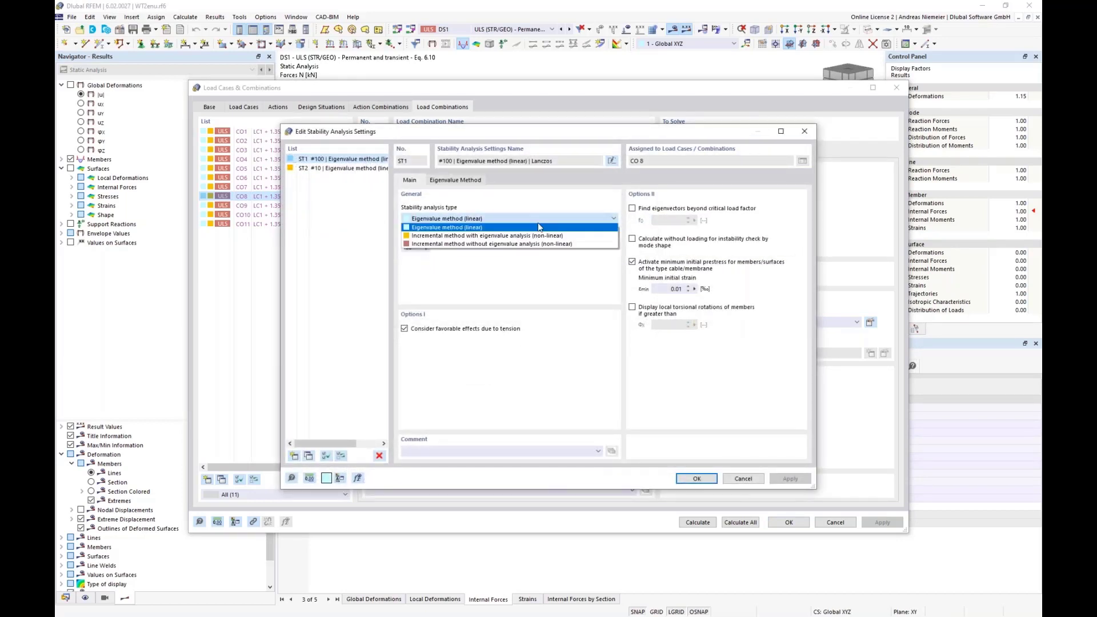
click(539, 226)
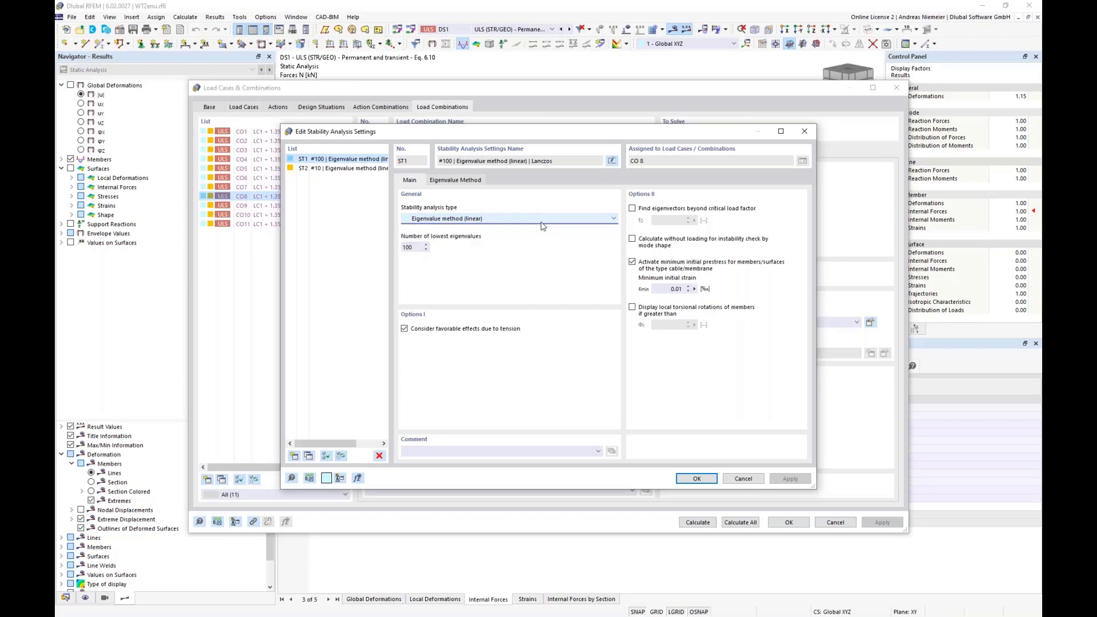
click(743, 479)
click(697, 523)
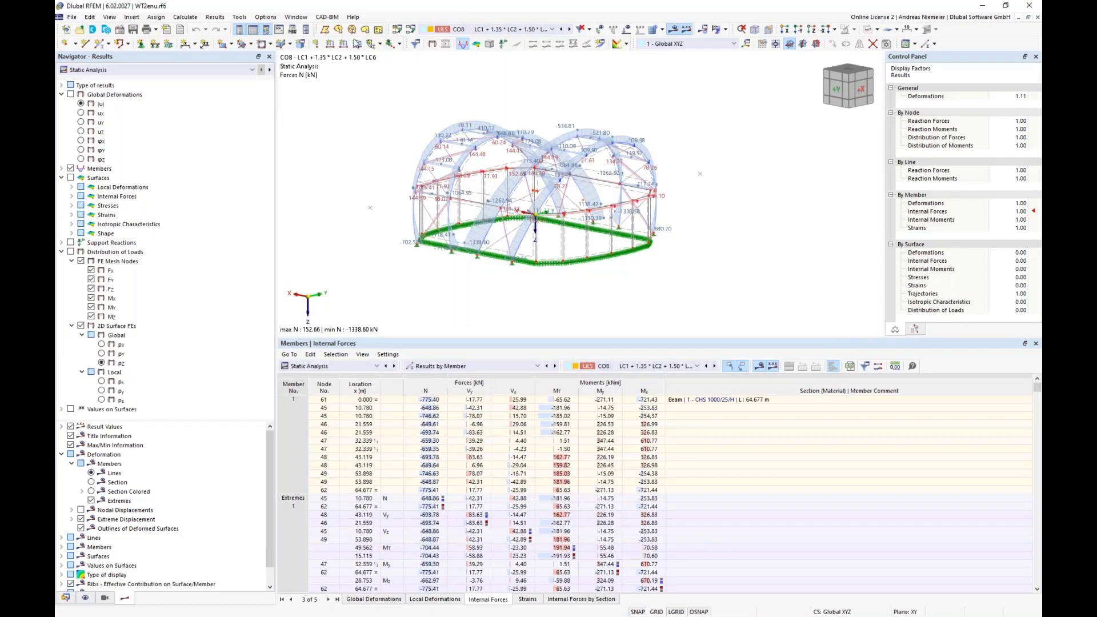
- Display the Stability Analysis results of CO8 and view the first mode shape on the model from an oblique angle
click(125, 70)
click(124, 87)
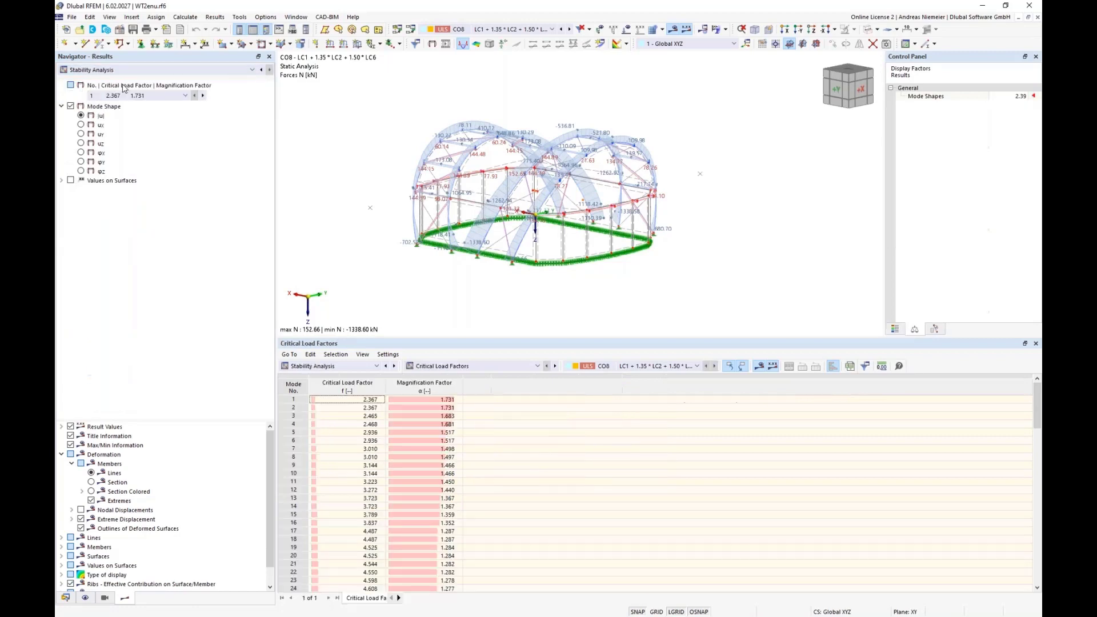
ctrl+middle_drag(364, 197, 477, 208)
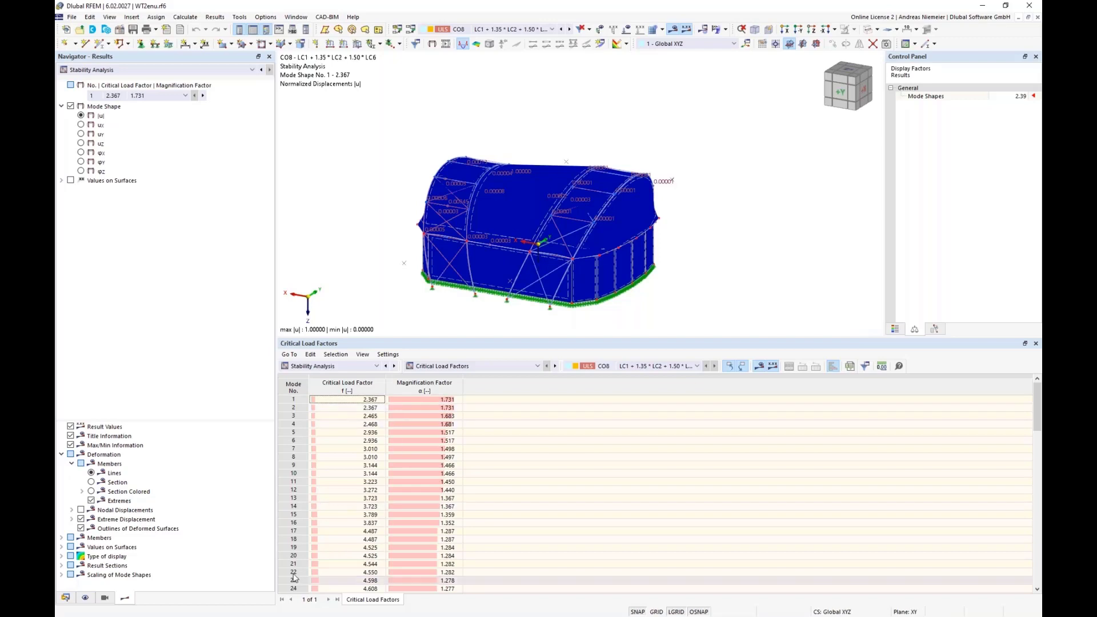
- Restrict the visible model to the members of sections CHS 1000/25/H, CHS 250/8/H, R 28 and Cable PE 30, hiding all surfaces
click(85, 598)
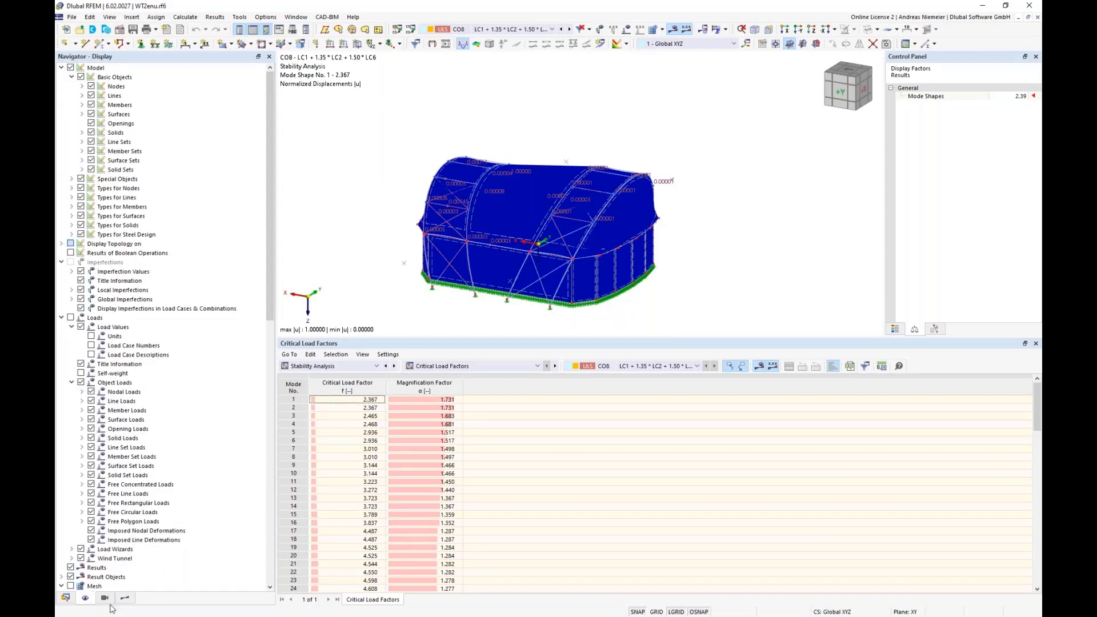
click(105, 598)
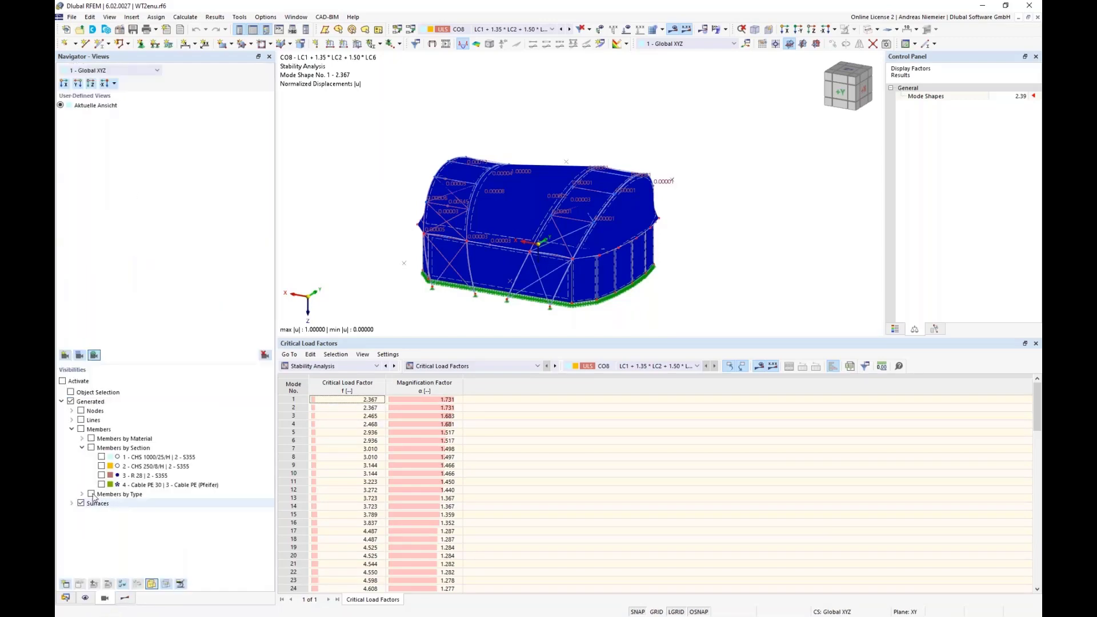
click(91, 447)
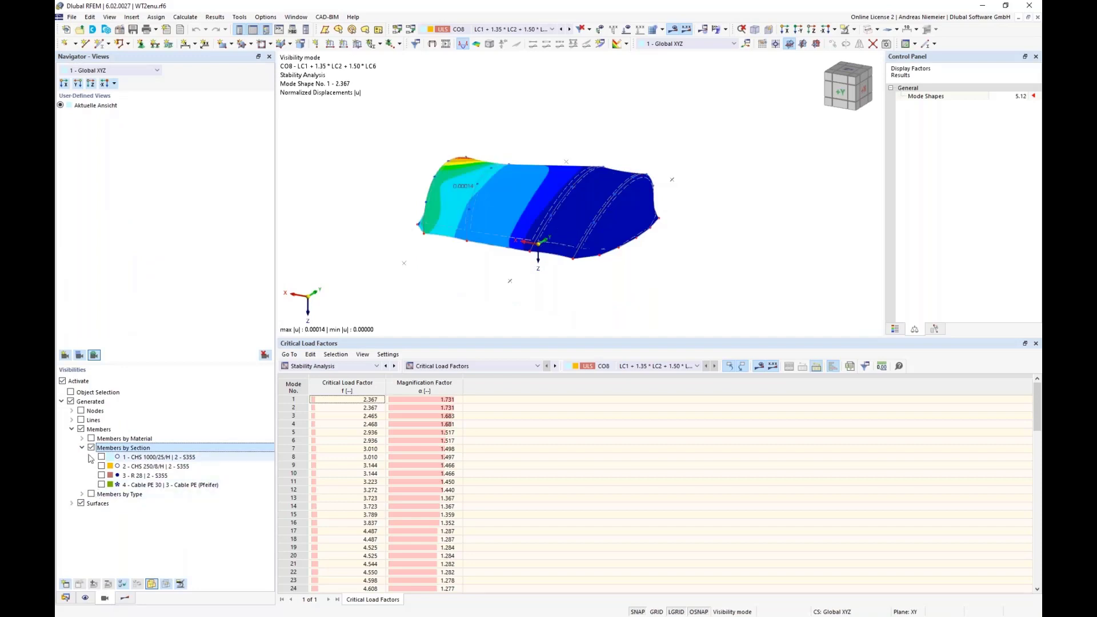
click(82, 504)
click(80, 504)
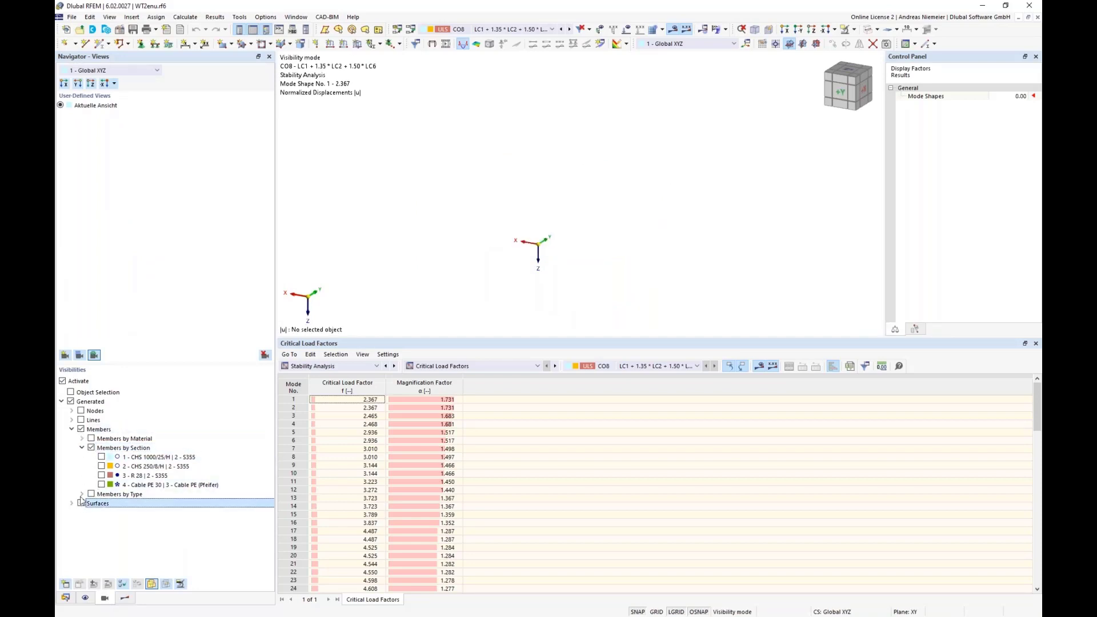
click(101, 466)
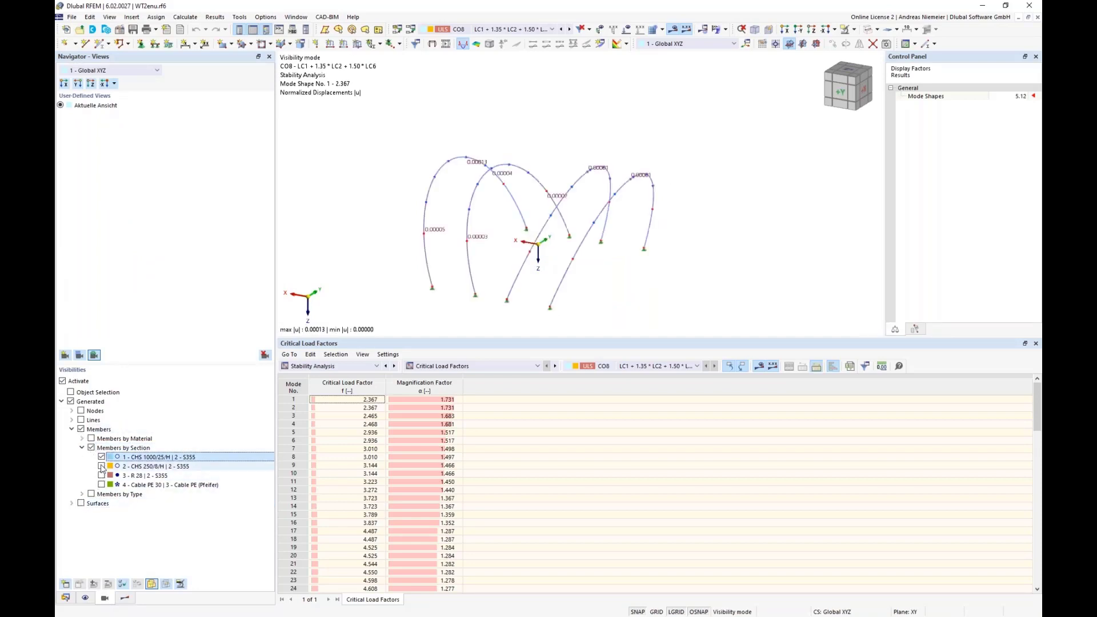
click(101, 475)
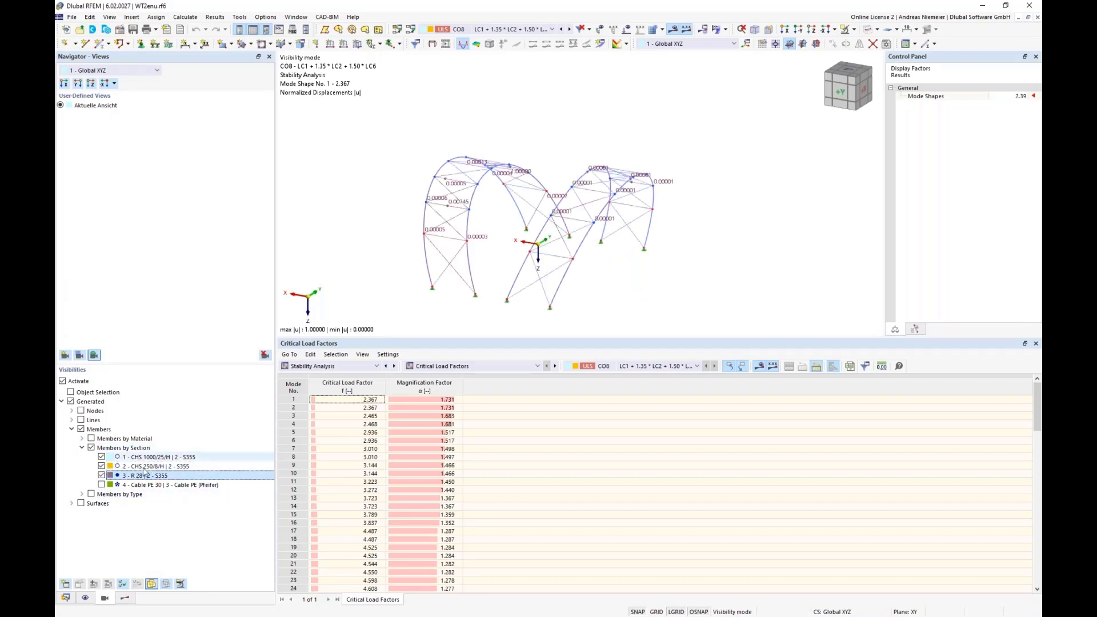
click(101, 485)
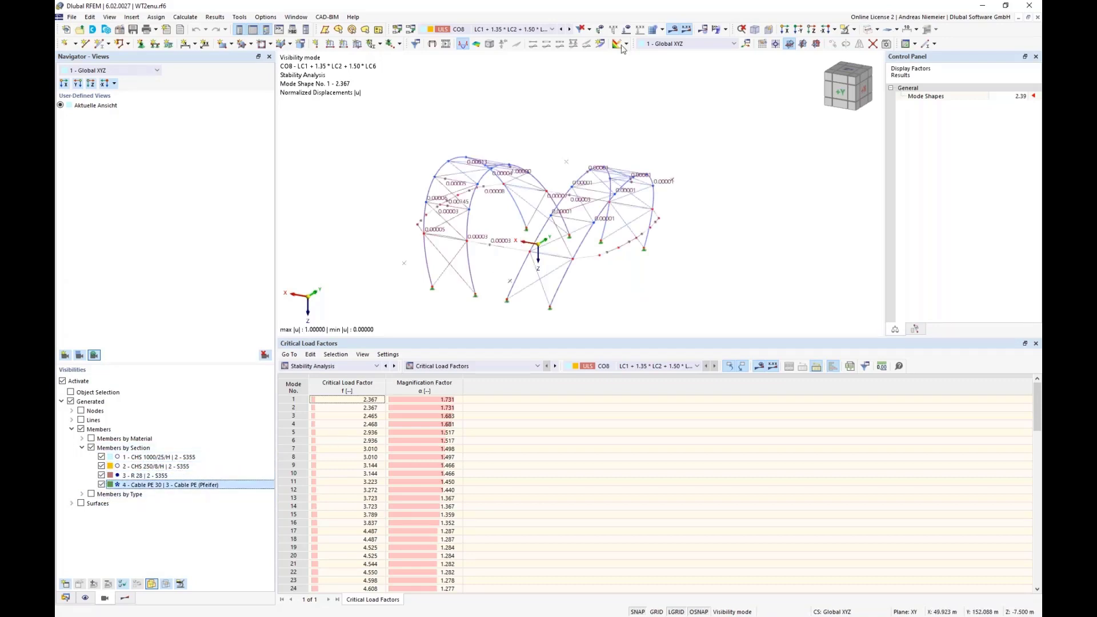
- Hide the result values, view the frame in plan along Z and render the member deformations as Section Colored
click(685, 31)
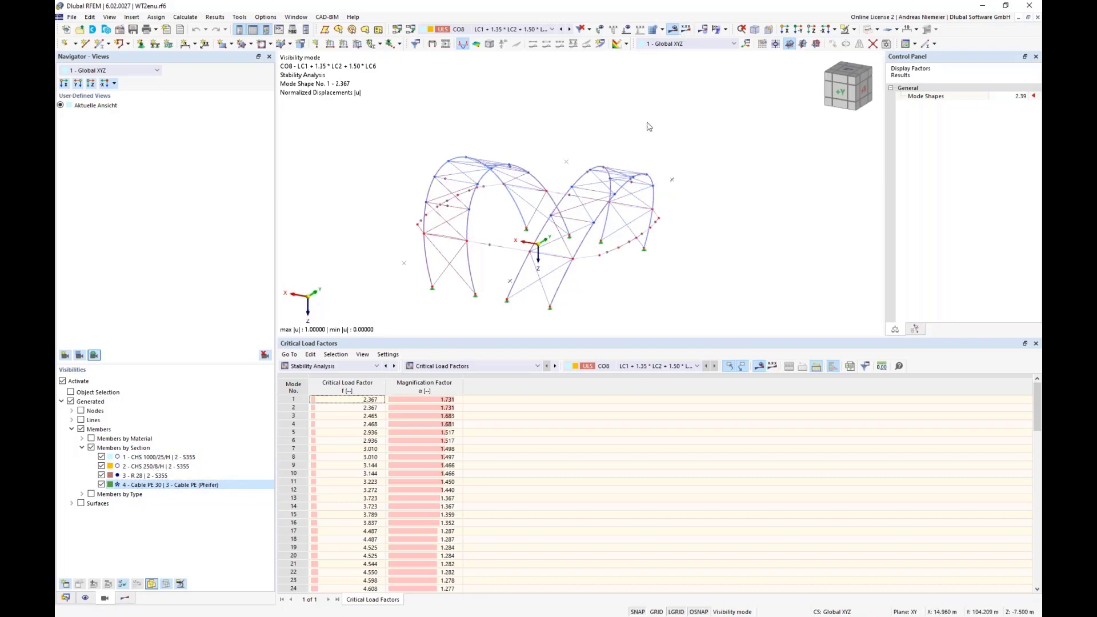
click(813, 31)
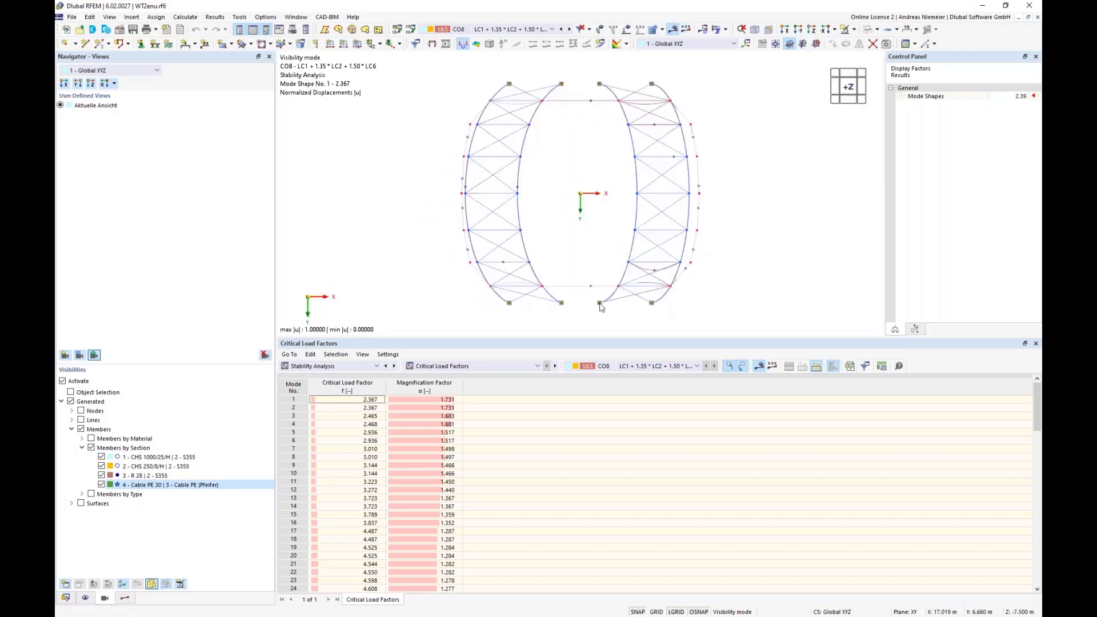
scroll(617, 255, up, 2)
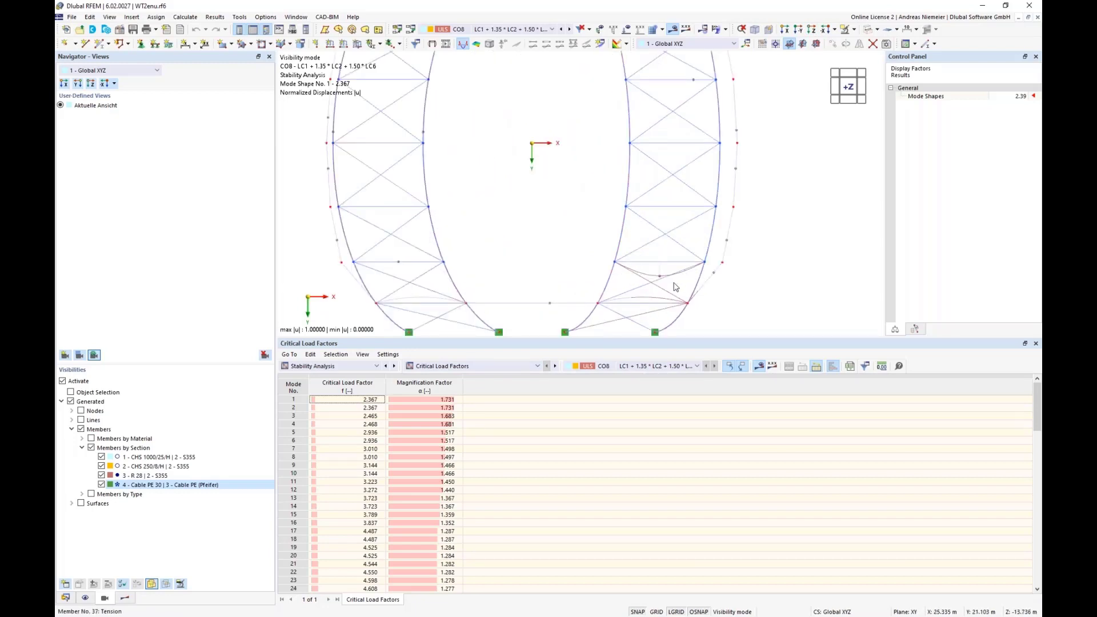
click(125, 598)
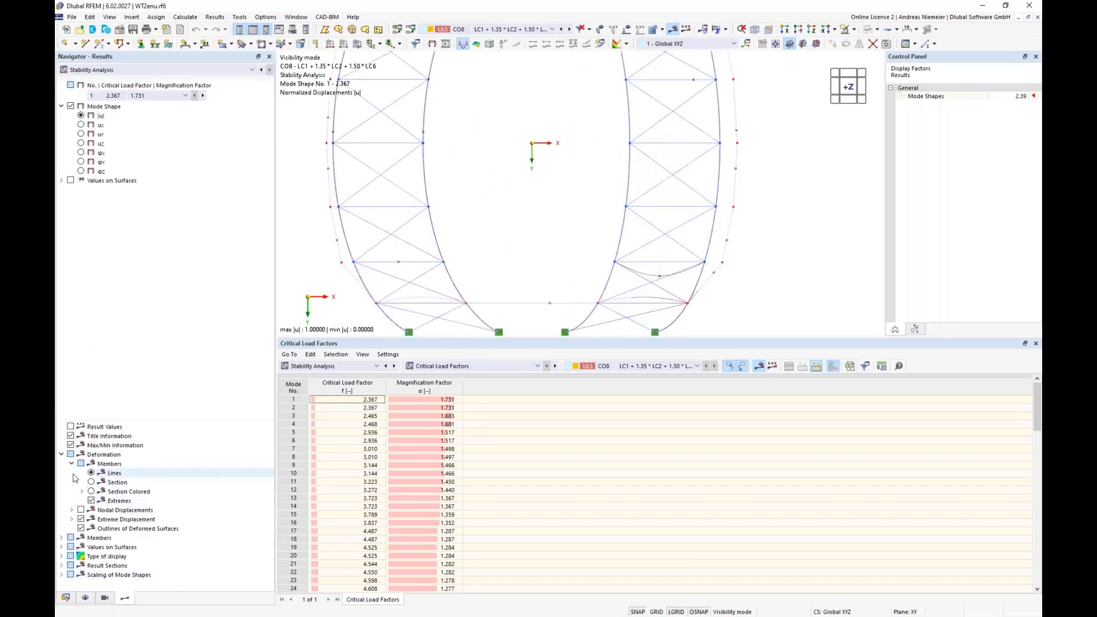
click(91, 492)
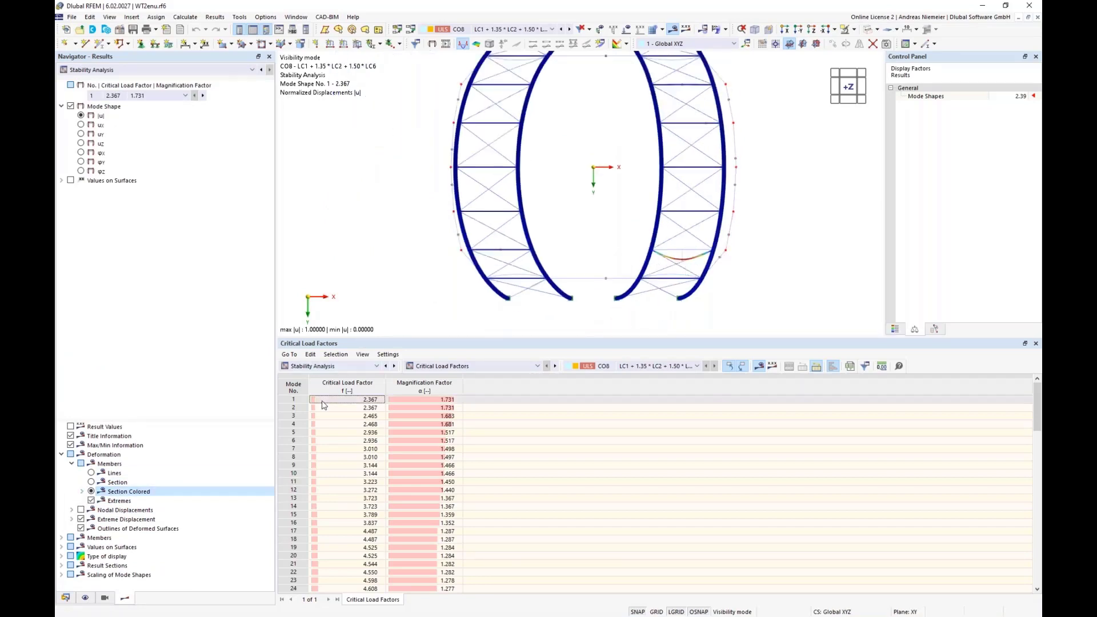
- Step through the buckling mode shapes in the critical load factor table up to mode 24, examining which members deform
click(429, 405)
key(Down)
key(Down)
key(Down)
key(Down)
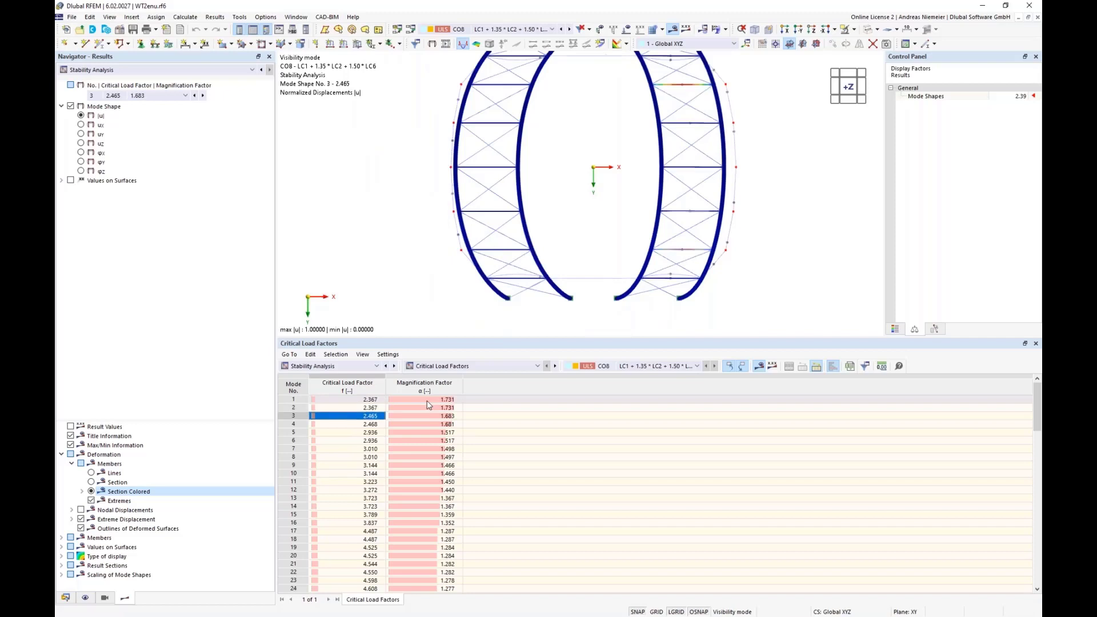
key(Down)
key(Down)
key(Down)
key(Down)
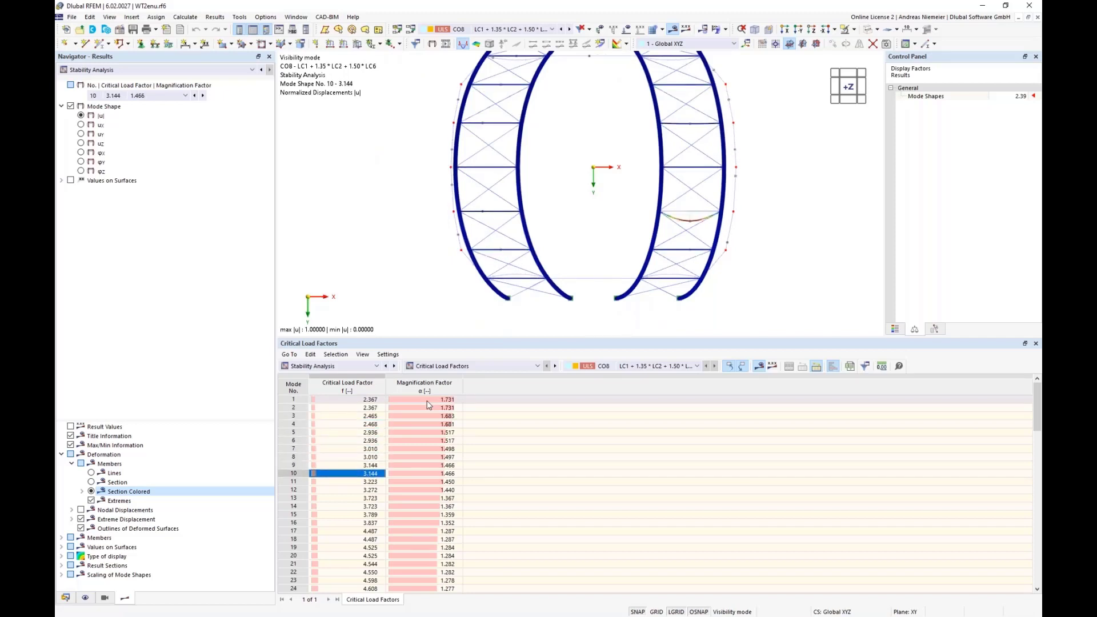
key(Down)
key(Down)
key(Down)
key(Down)
key(Down)
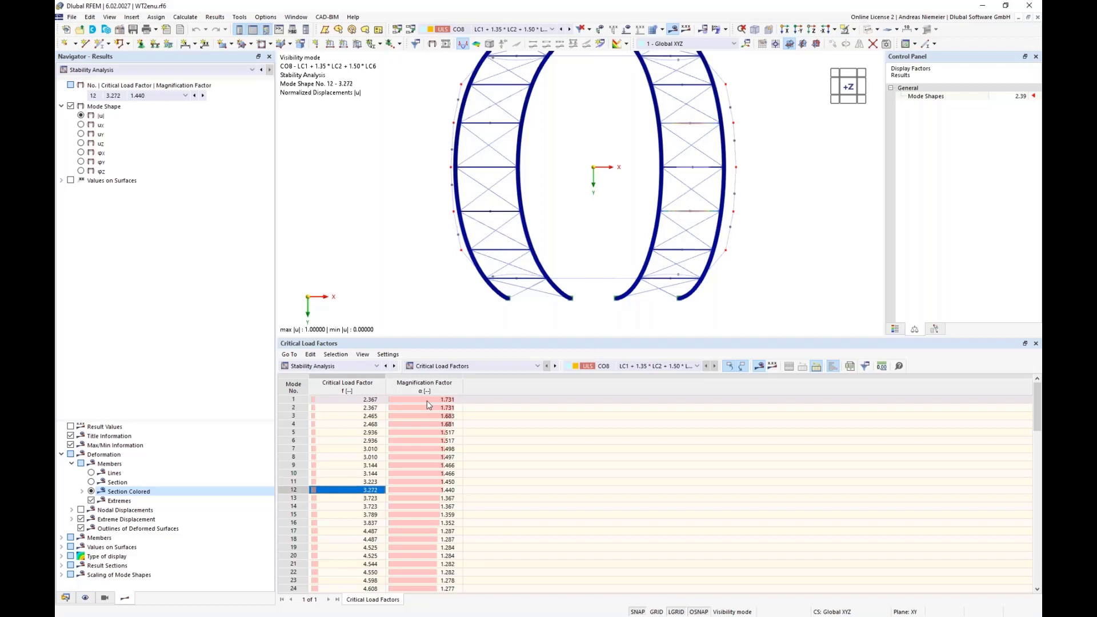
key(Down)
key(Down)
key(Down)
key(Down)
key(Down)
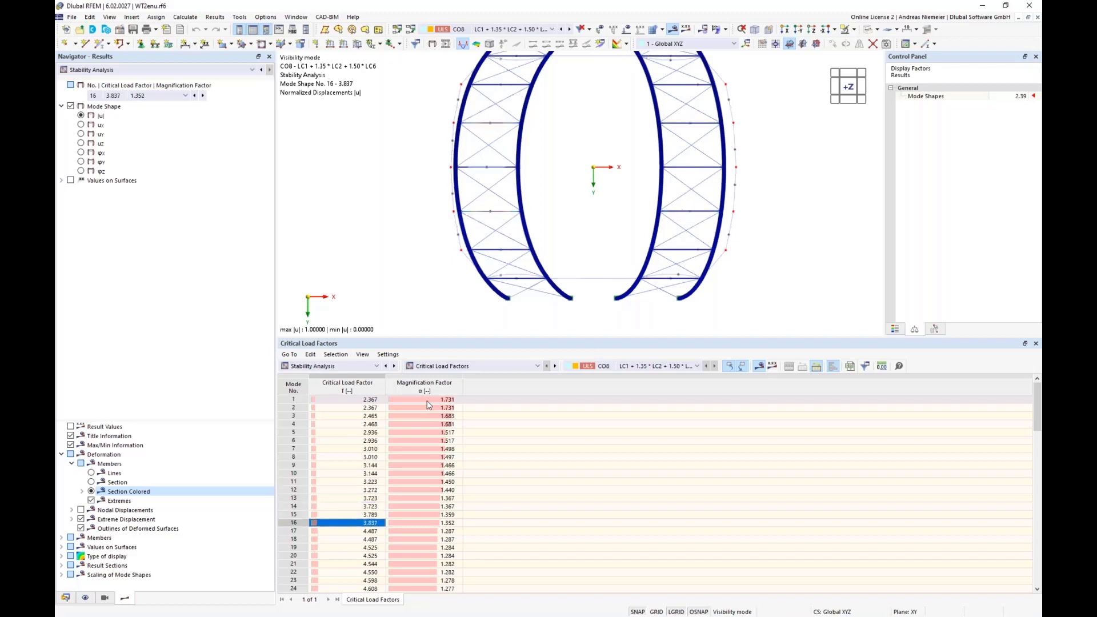
key(Down)
key(Down)
key(Down)
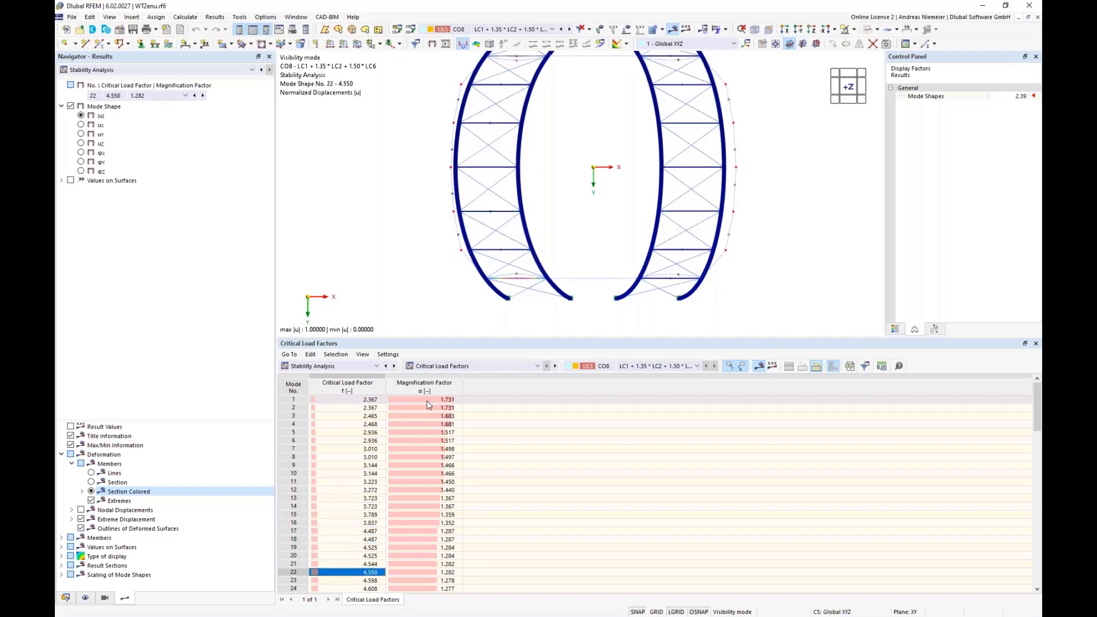
key(Down)
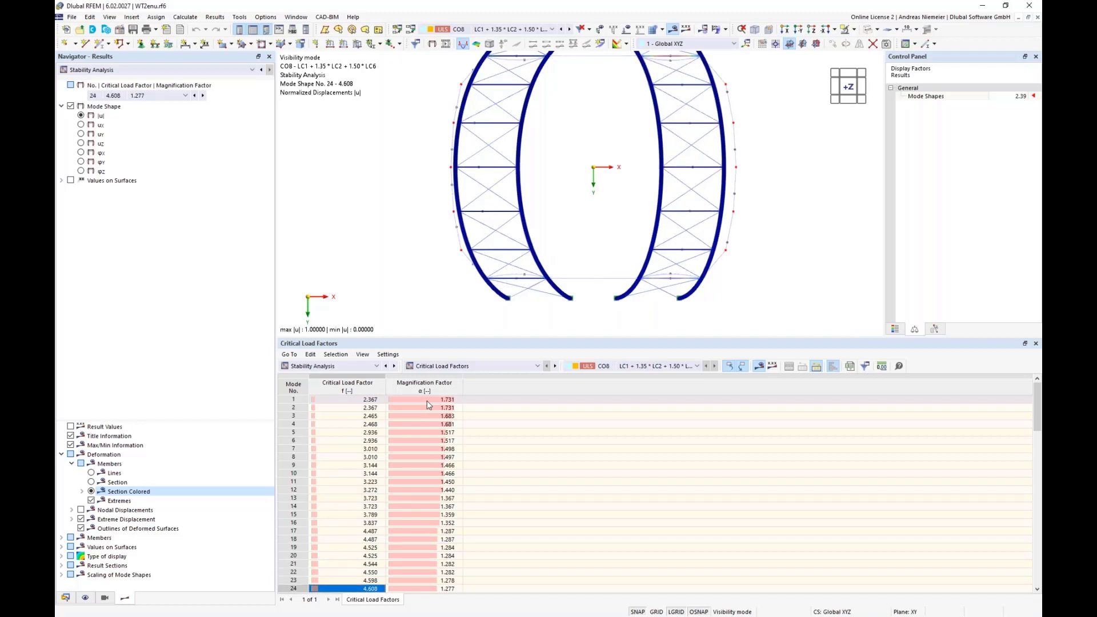
- Step through the buckling mode shapes from mode 25 to mode 53, examining in an oblique view which members deform
key(Down)
ctrl+middle_drag(715, 316, 711, 285)
scroll(364, 538, down, 2)
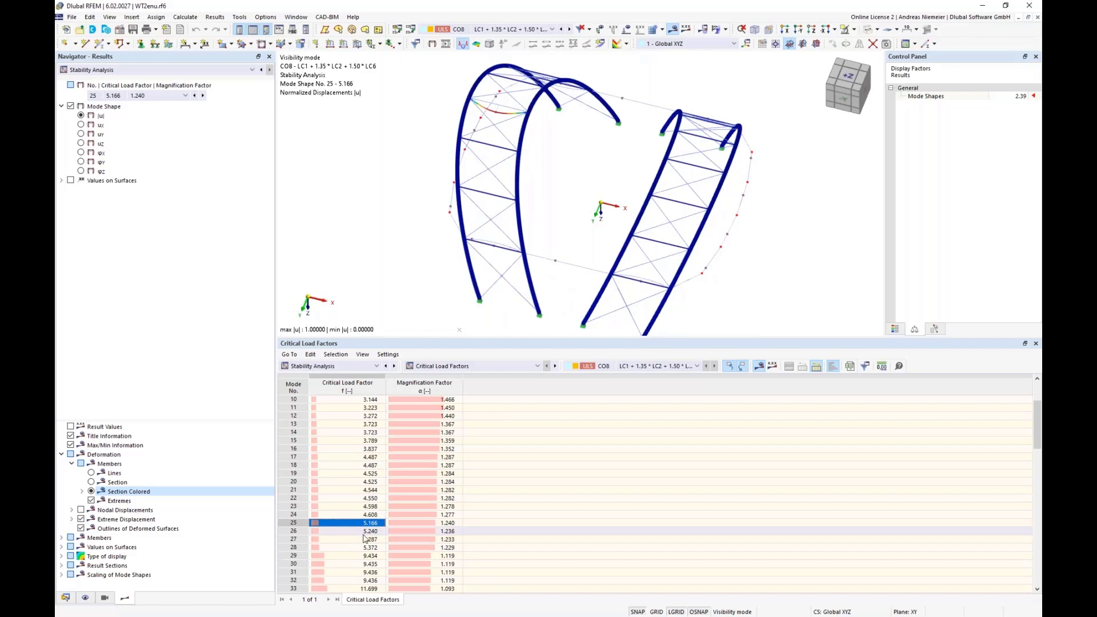
click(375, 531)
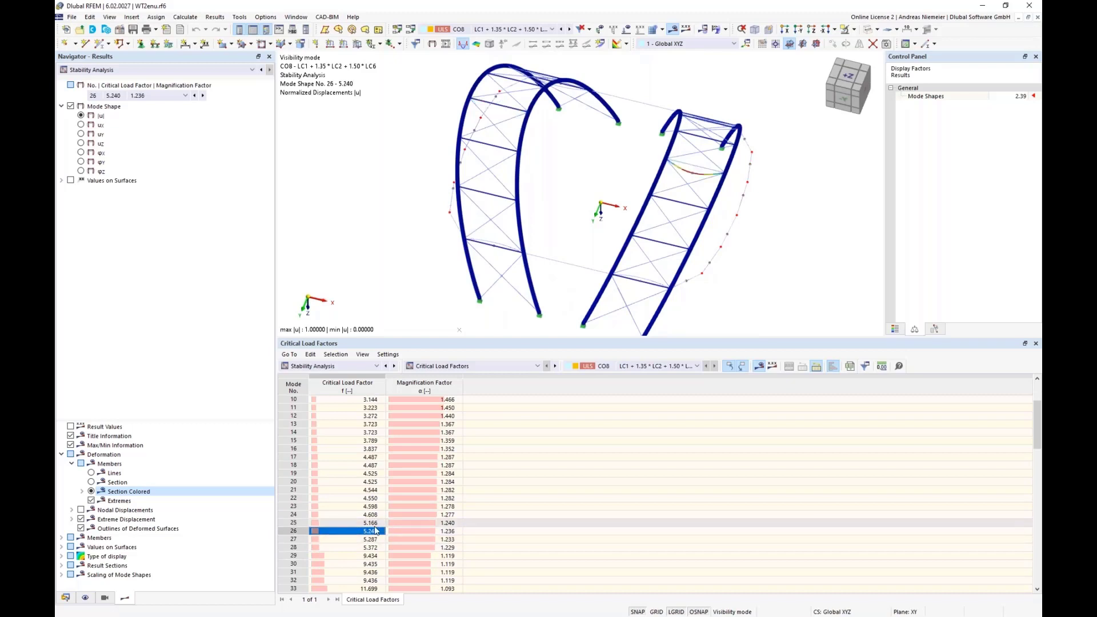
key(Down)
key(Down)
key(Down)
key(Down)
key(Down)
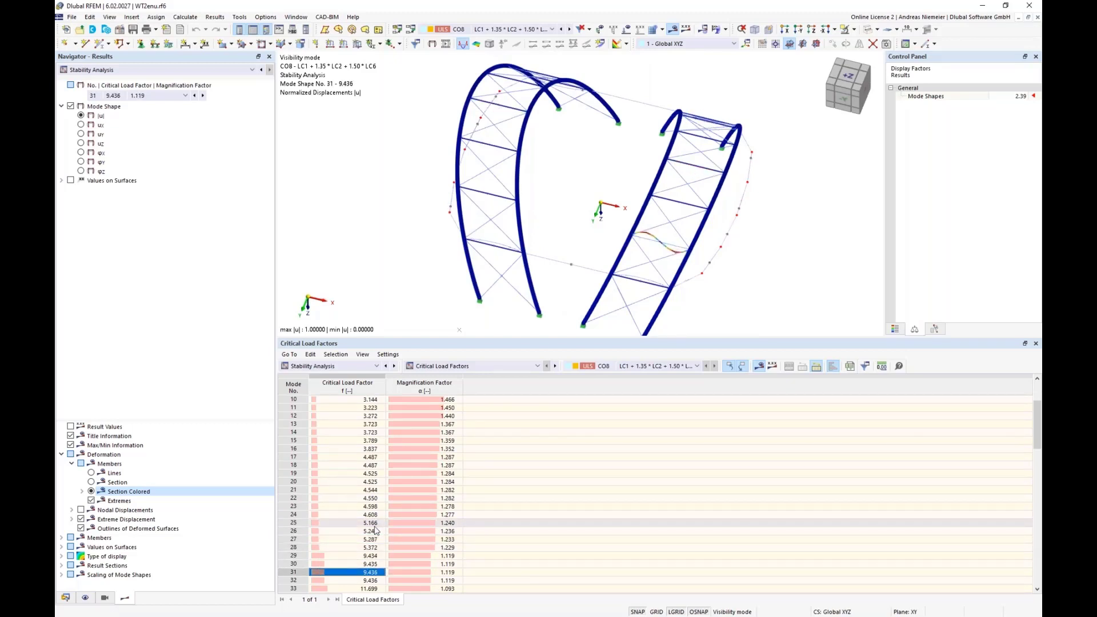
key(Down)
key(Down)
key(Down)
key(Down)
key(Down)
key(Down)
key(Down)
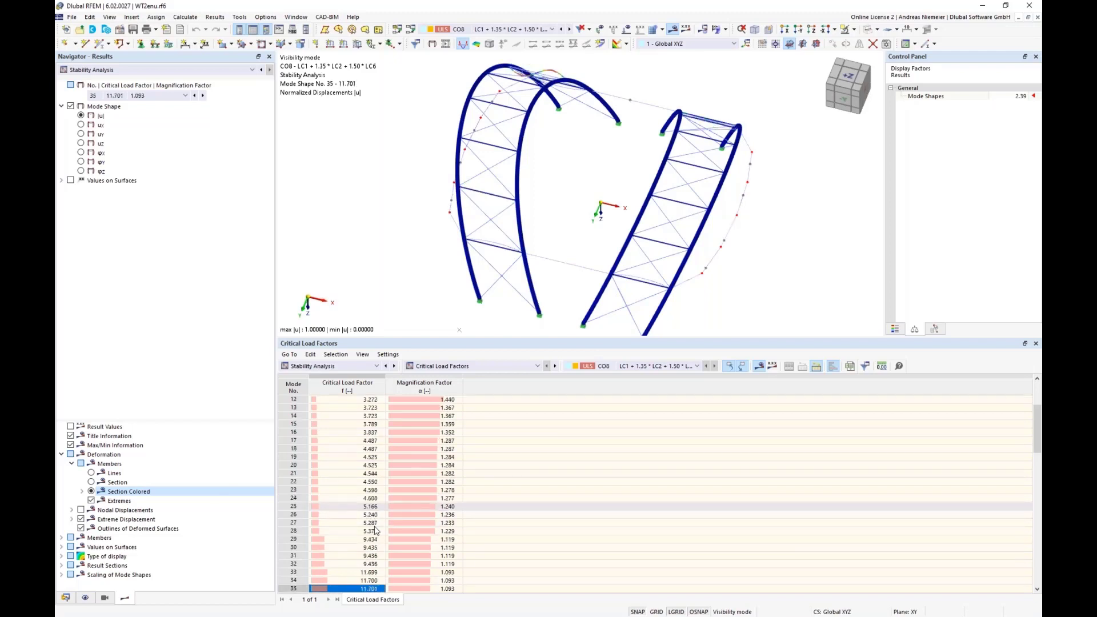
key(Down)
key(Down)
key(Down)
key(Down)
key(Down)
key(Down)
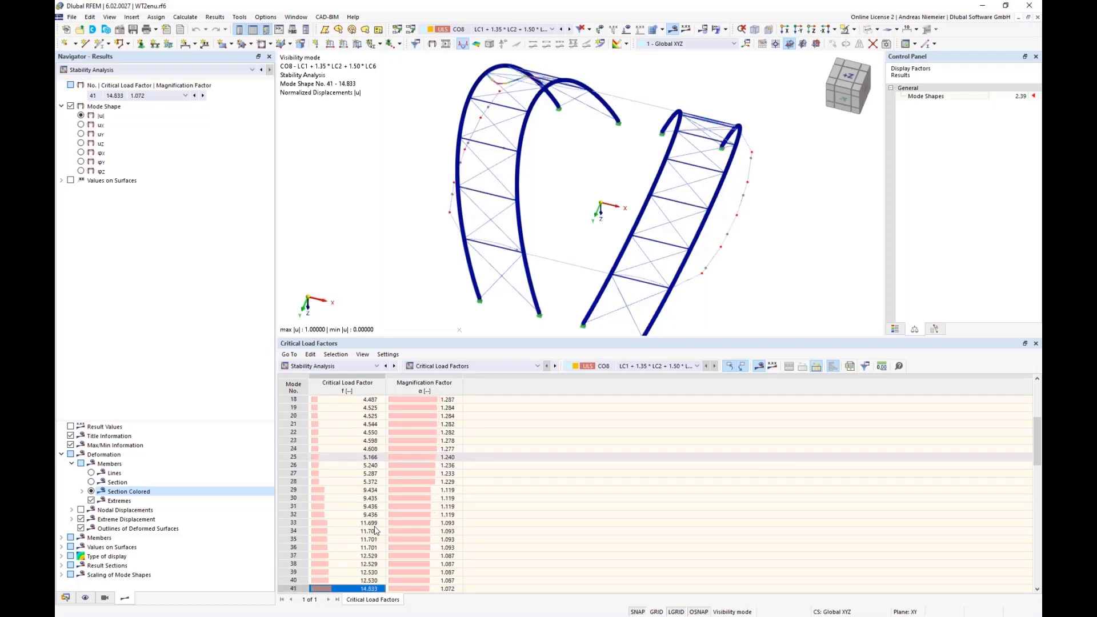
key(Down)
key(Down)
key(Down)
key(Down)
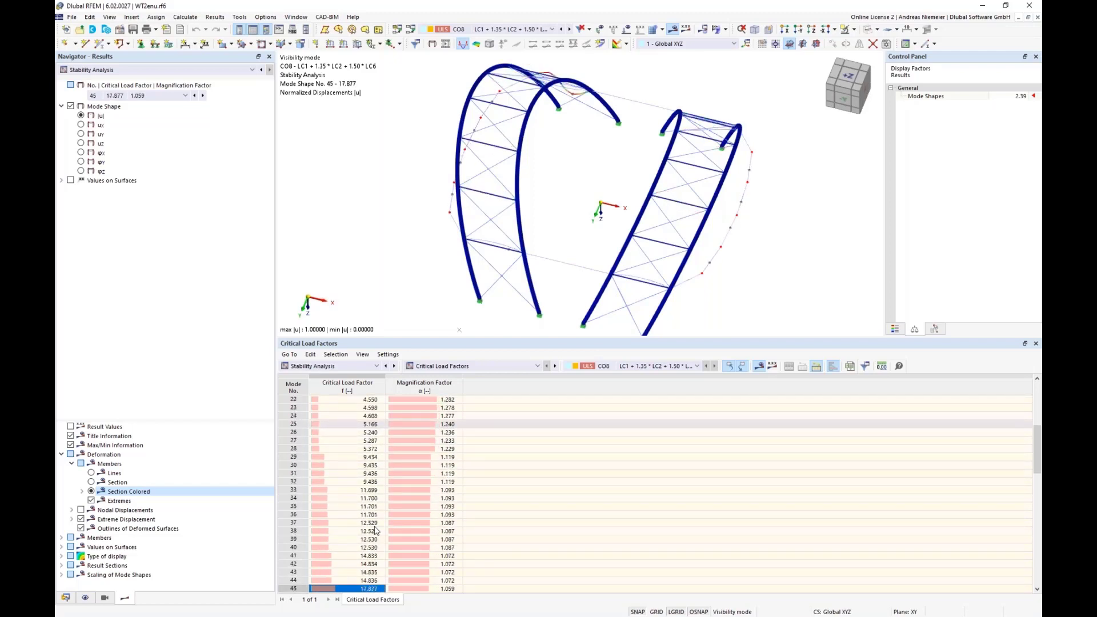
key(Down)
key(Down)
key(Down)
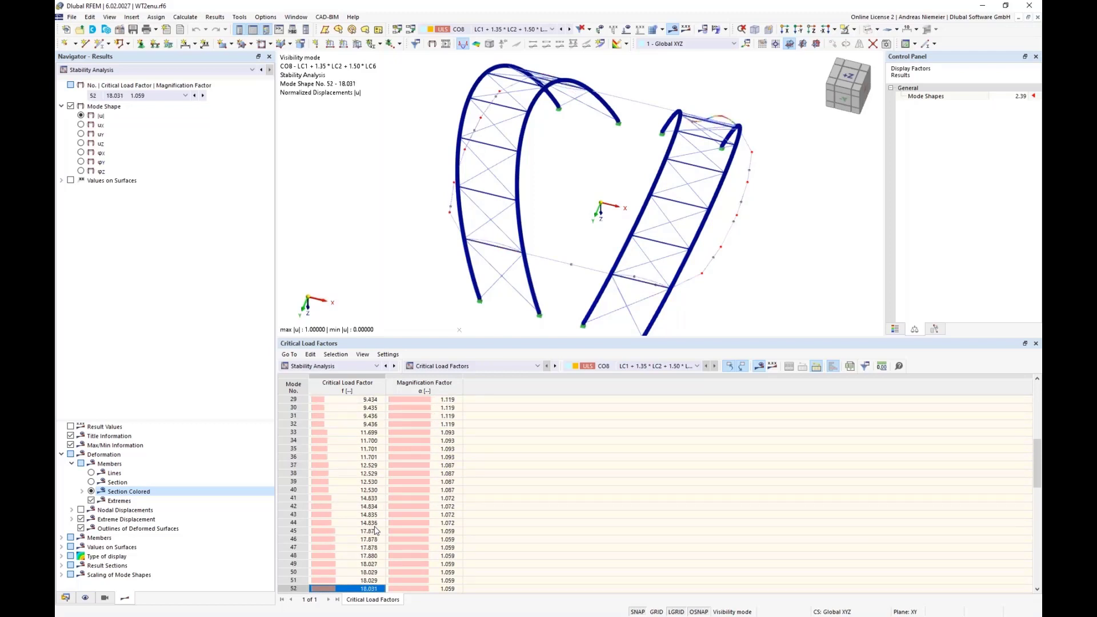
key(Down)
key(Down)
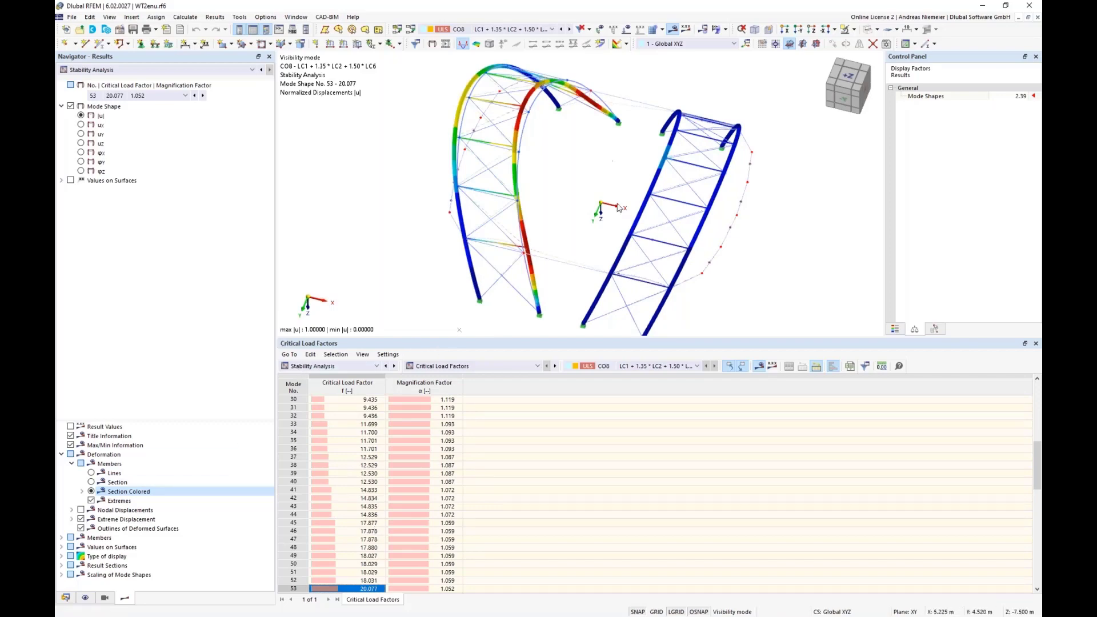
- Examine mode shape 53 in the view against X, then compare it with mode shape 35 from an oblique angle
ctrl+middle_drag(784, 279, 696, 213)
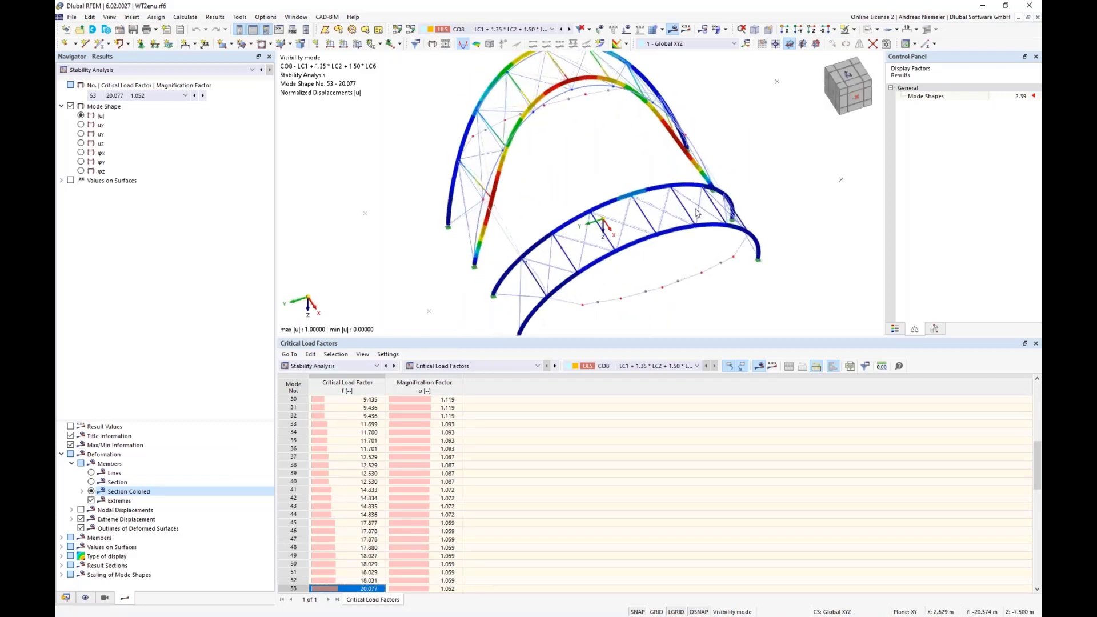
click(858, 100)
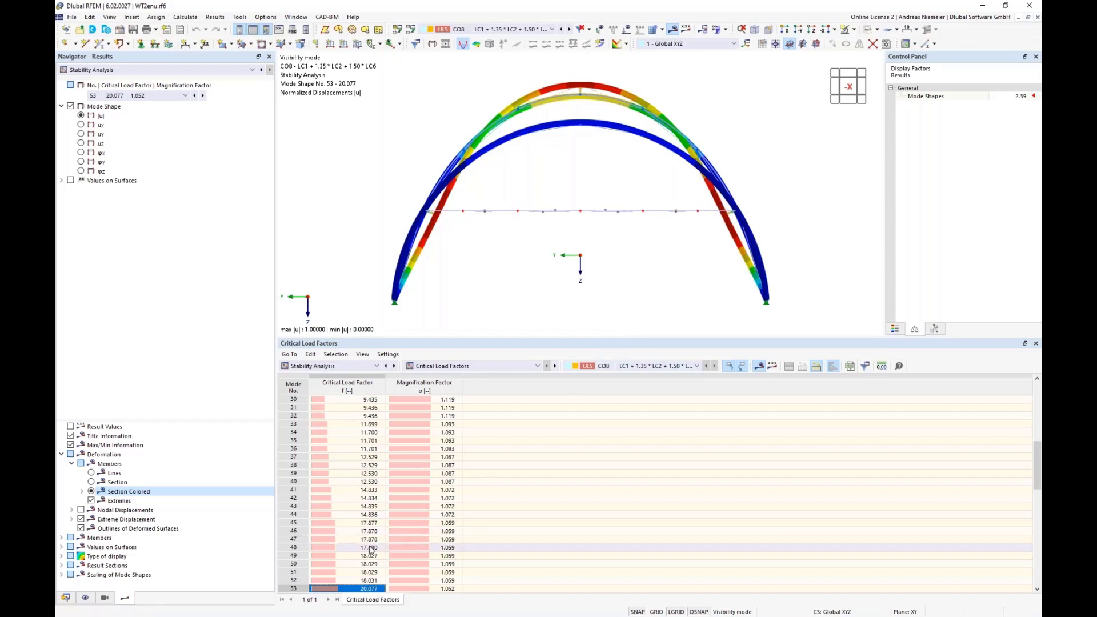
click(348, 440)
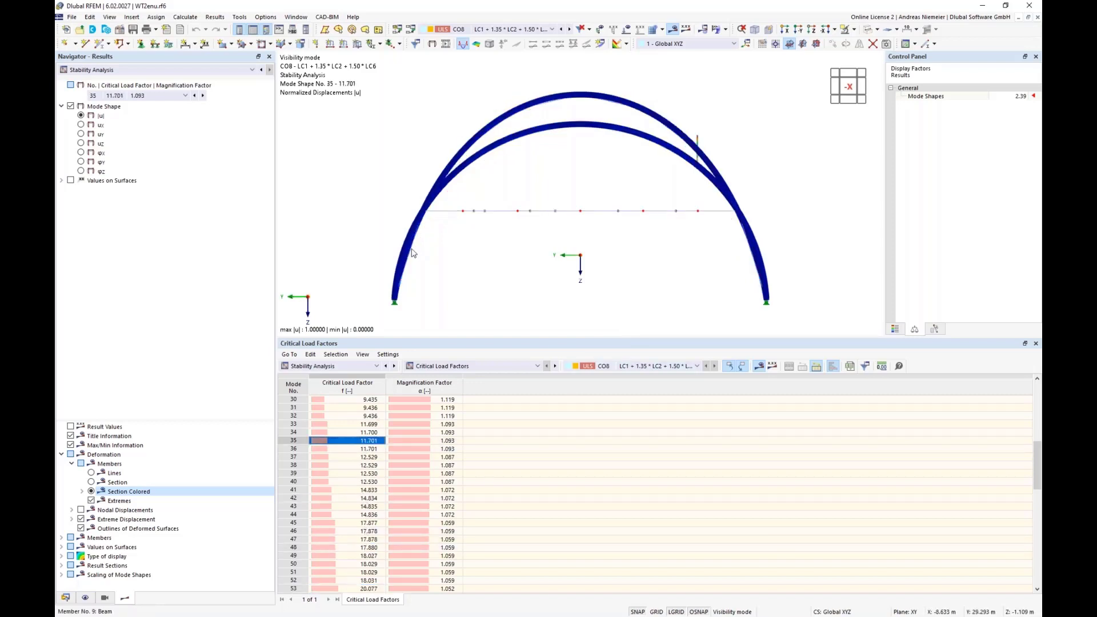
scroll(415, 255, down, 1)
ctrl+middle_drag(375, 221, 491, 243)
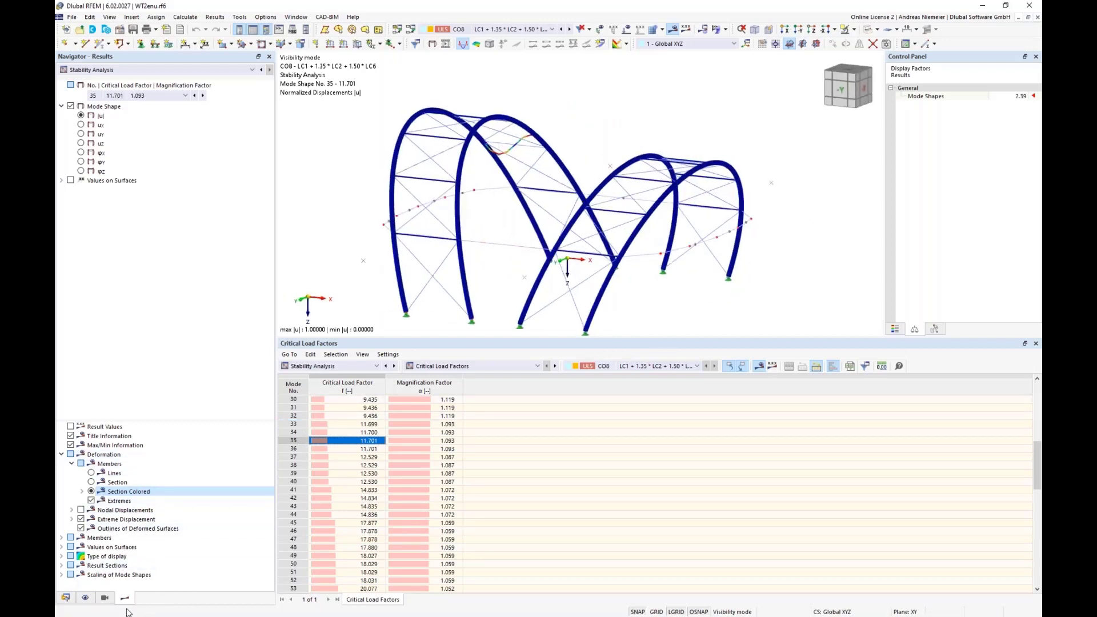
- Hide the CHS 1000/25/H, R 28 and Cable PE 30 members, leaving only the CHS 250/8/H members visible
click(105, 597)
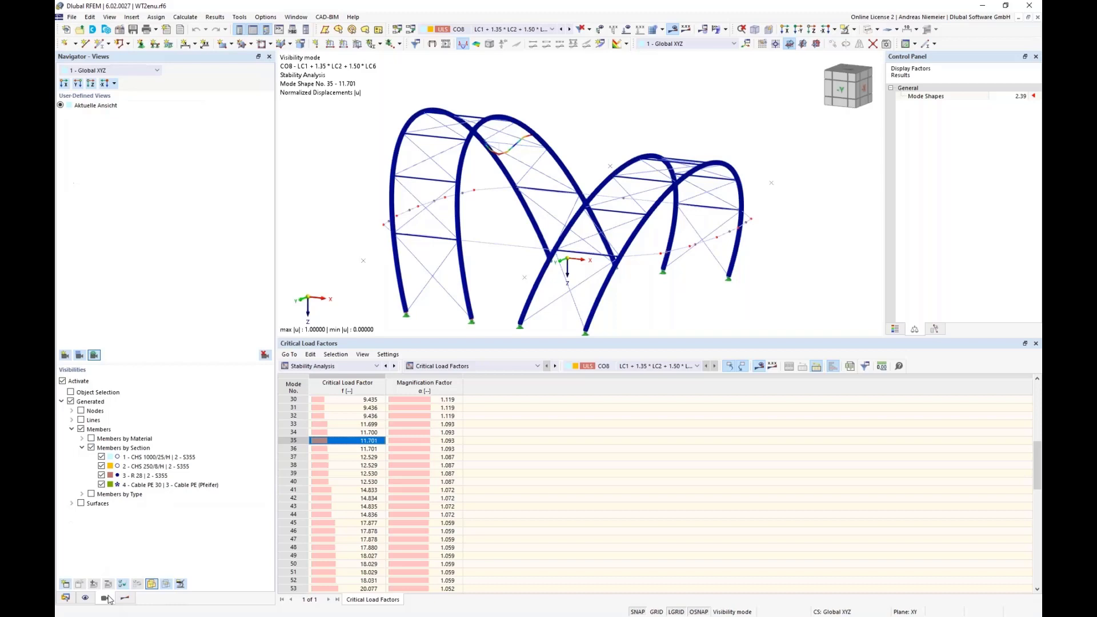
click(101, 475)
click(101, 456)
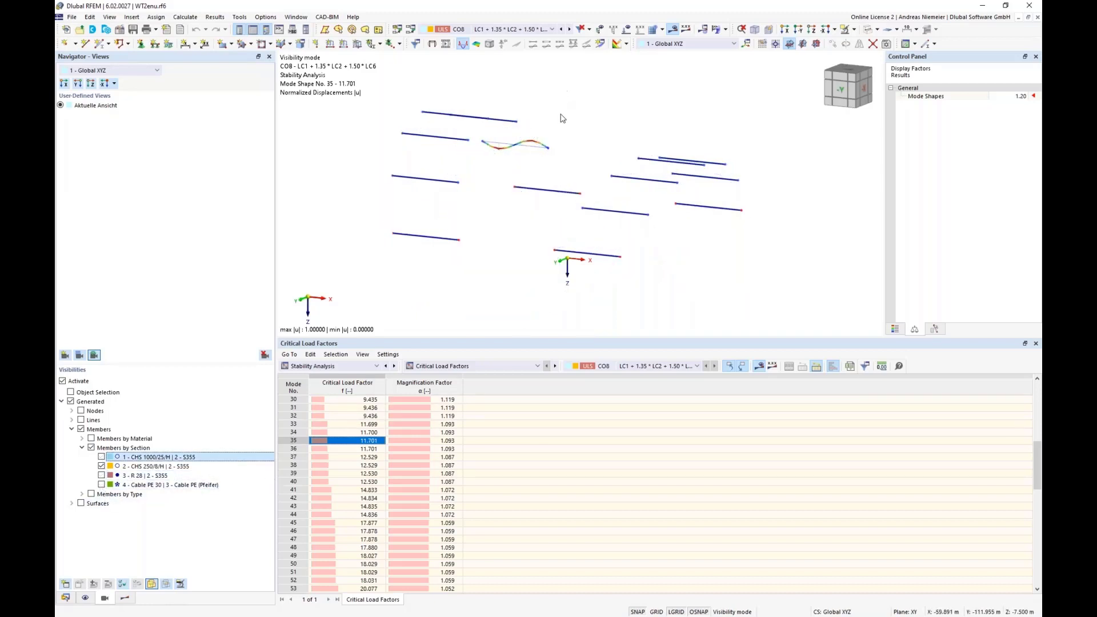
scroll(553, 147, down, 3)
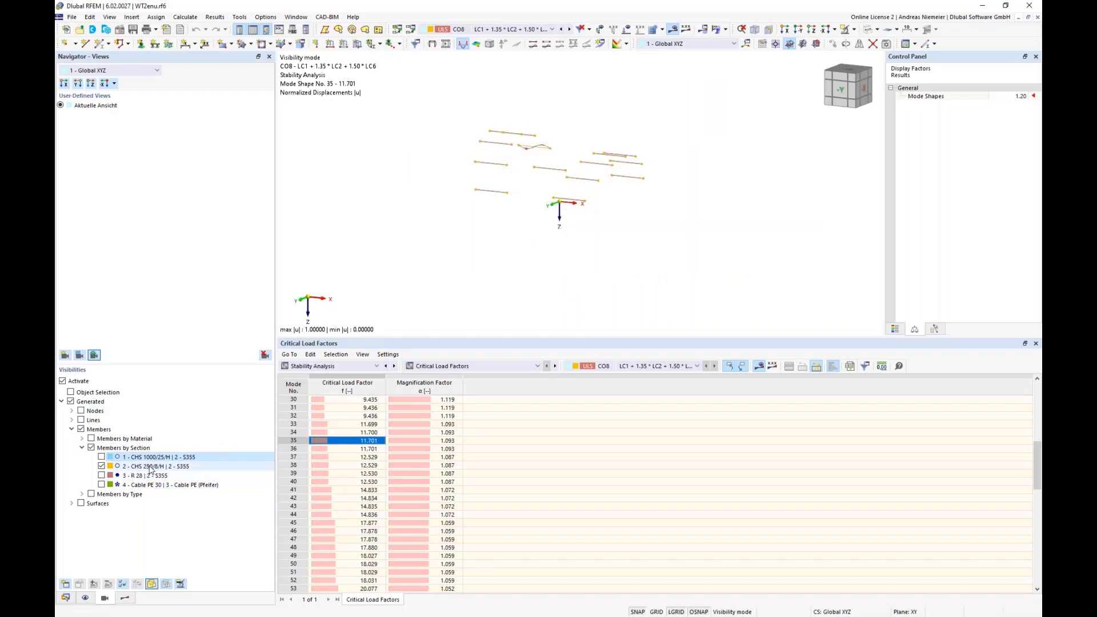
scroll(493, 152, up, 3)
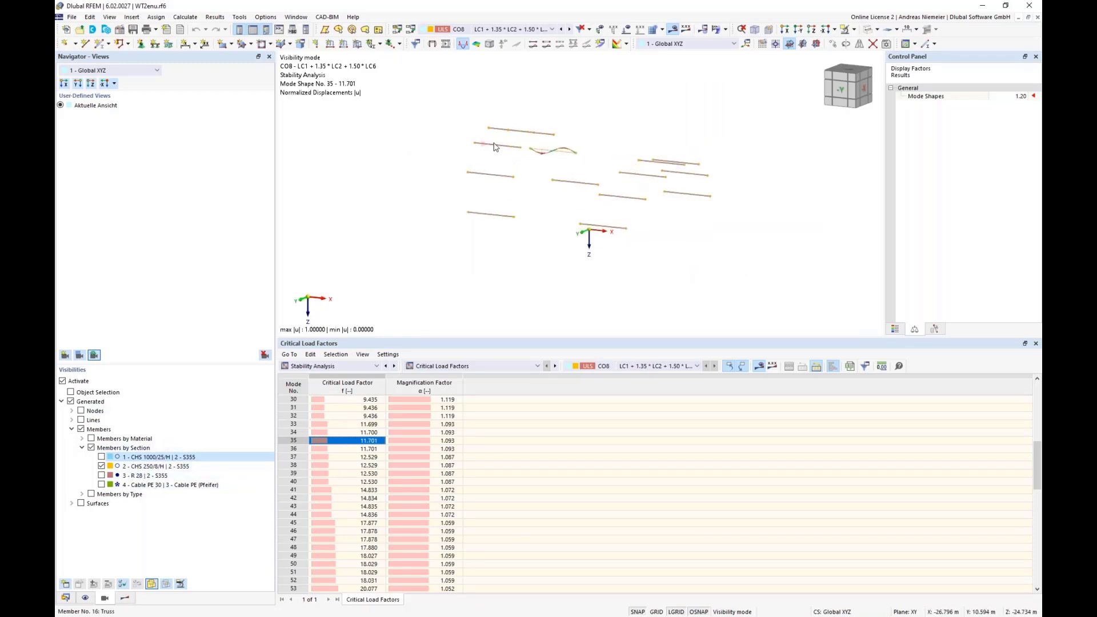
- Assign new steel design effective lengths to all CHS 250/8/H members, with torsional and lateral-torsional buckling excluded and default nodal supports
right_click(493, 148)
right_click(489, 146)
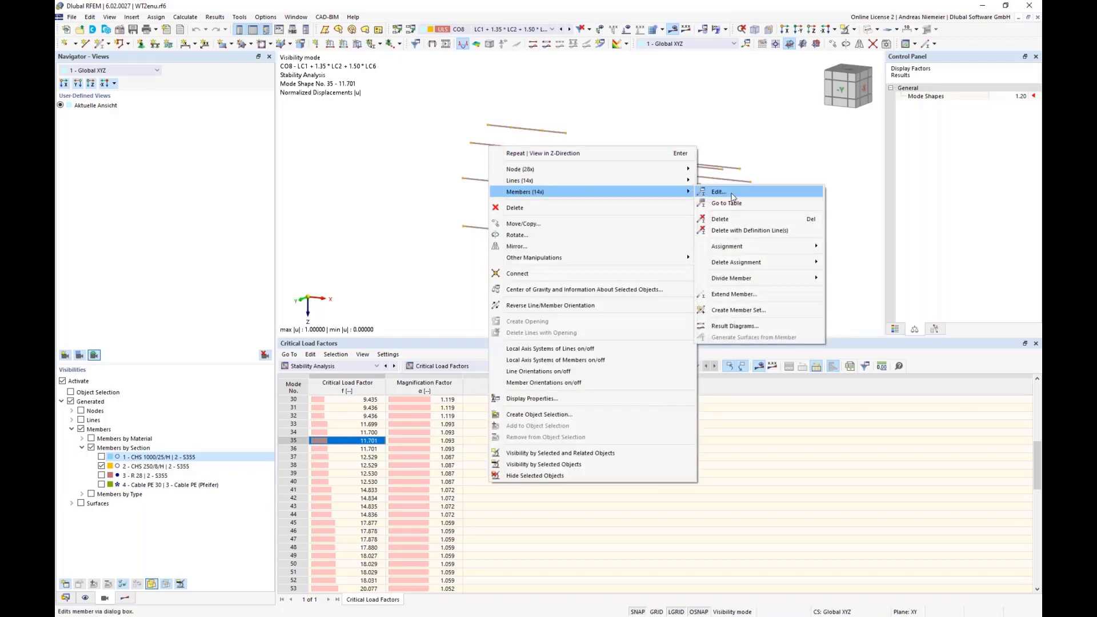
click(698, 194)
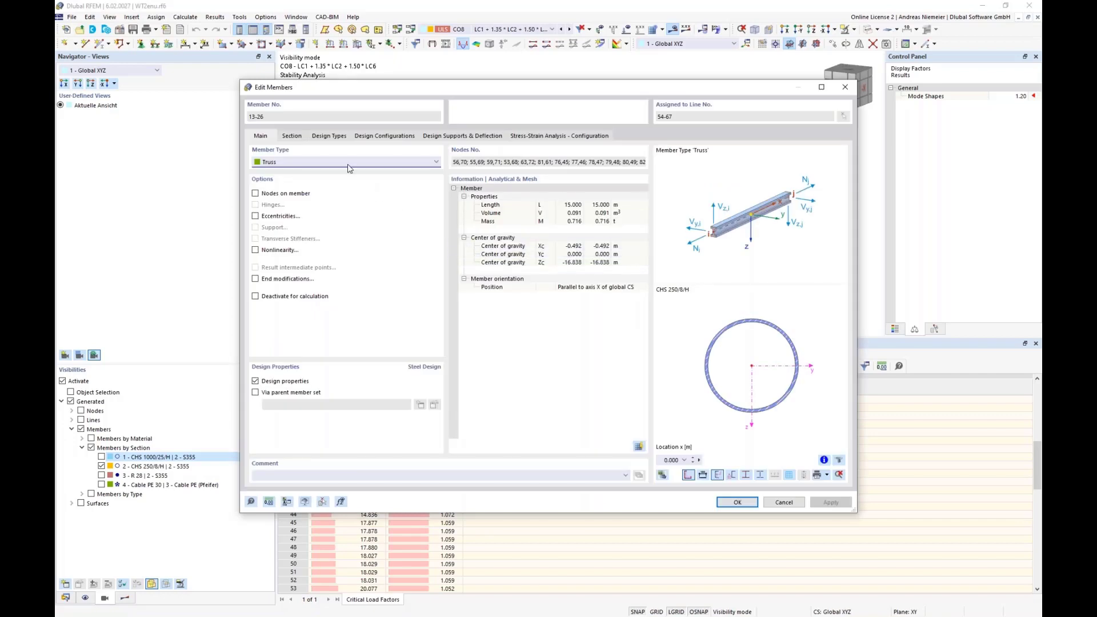
click(329, 136)
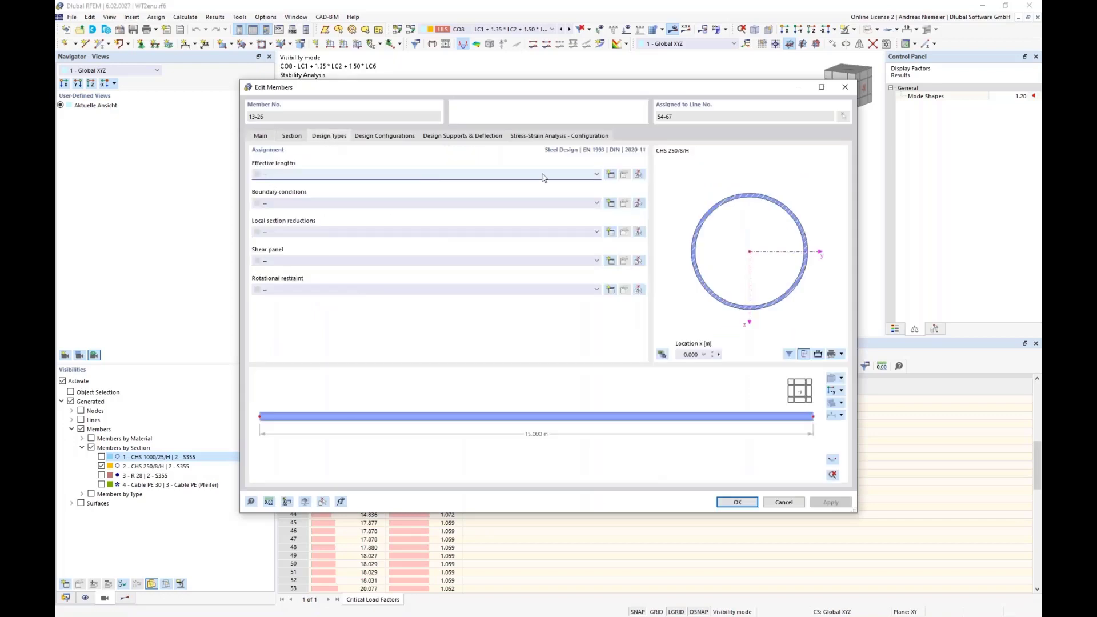
click(610, 176)
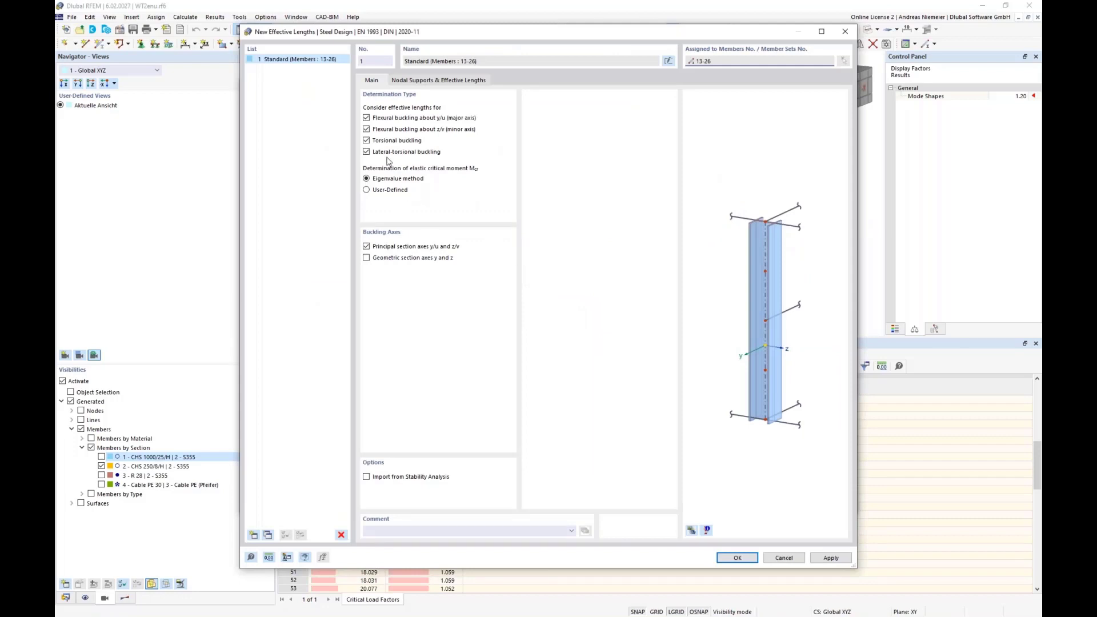
click(366, 141)
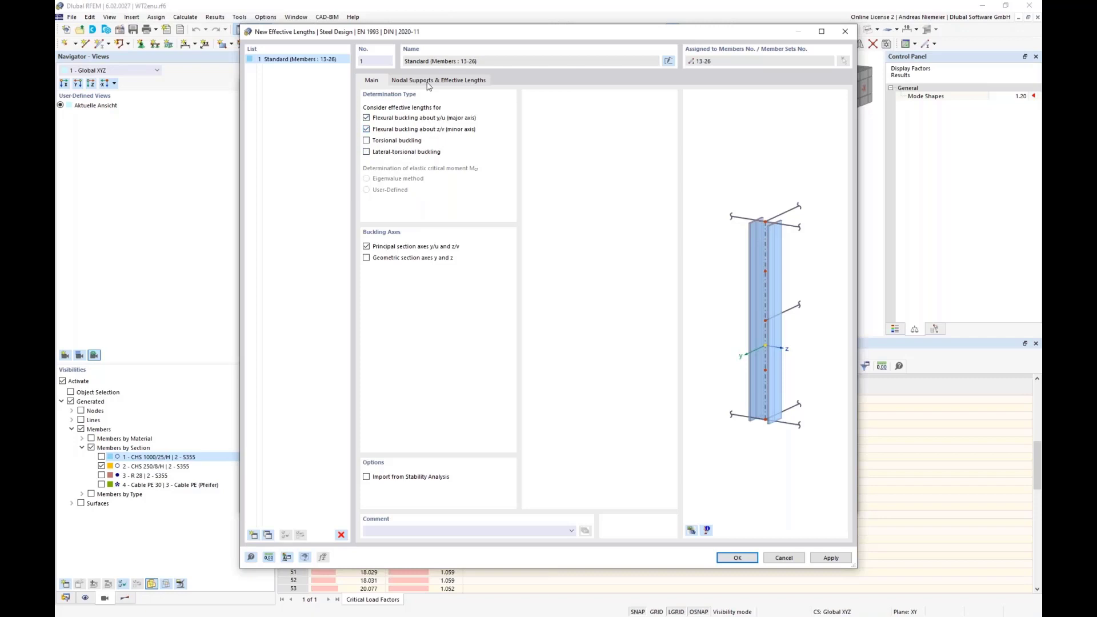
click(436, 81)
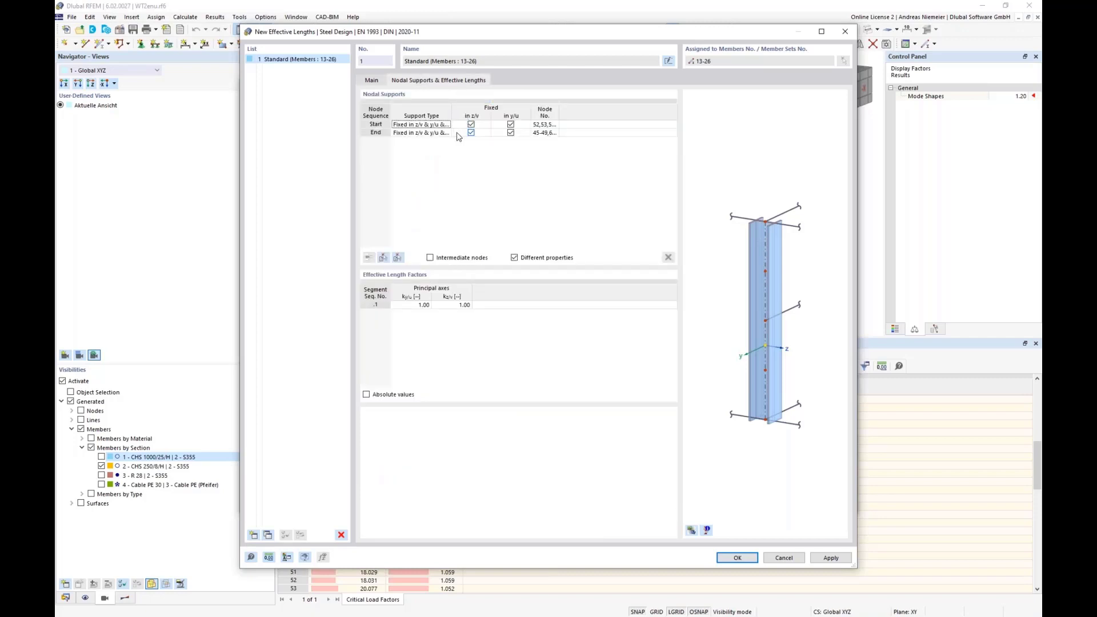
click(723, 557)
click(738, 502)
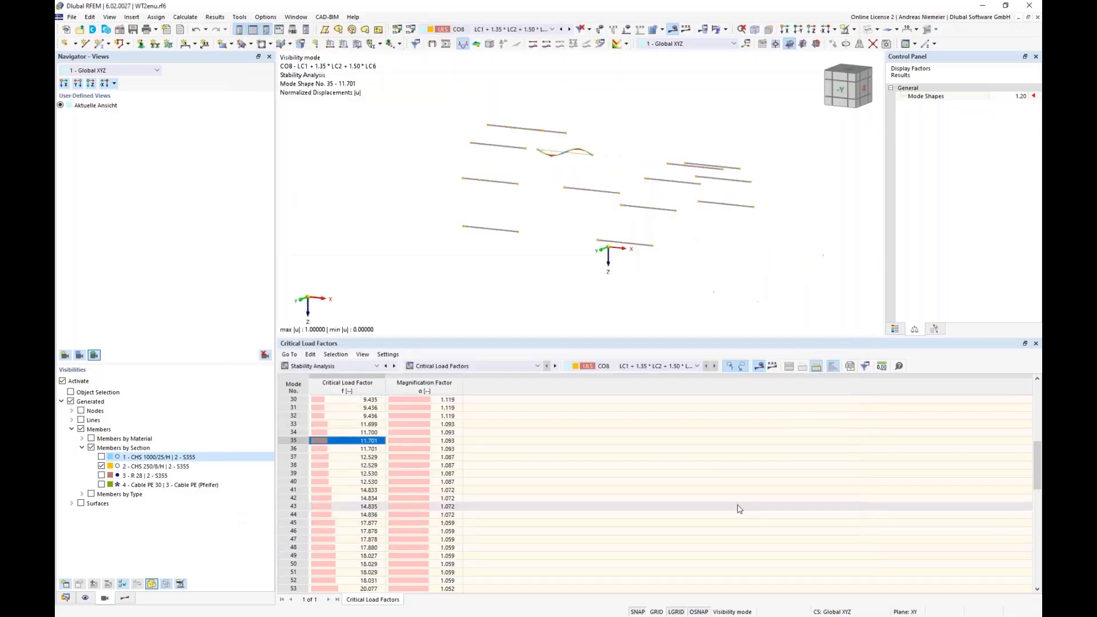
- Calculate the steel design and show the design ratios of the CHS 1000/25/H and R 28 members as well
click(725, 30)
click(732, 71)
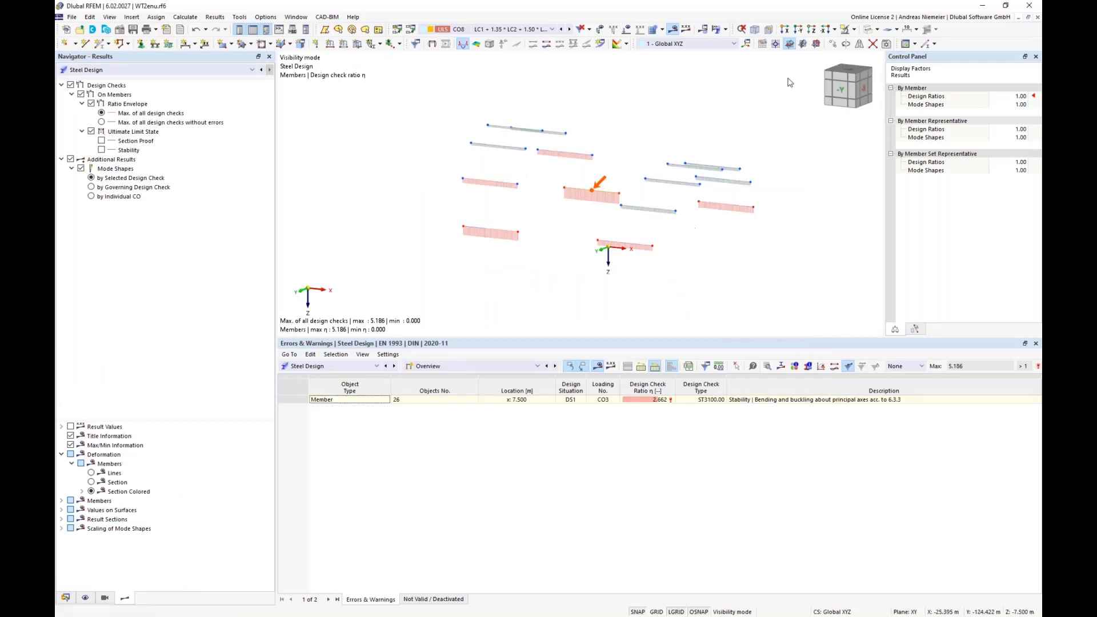
click(105, 598)
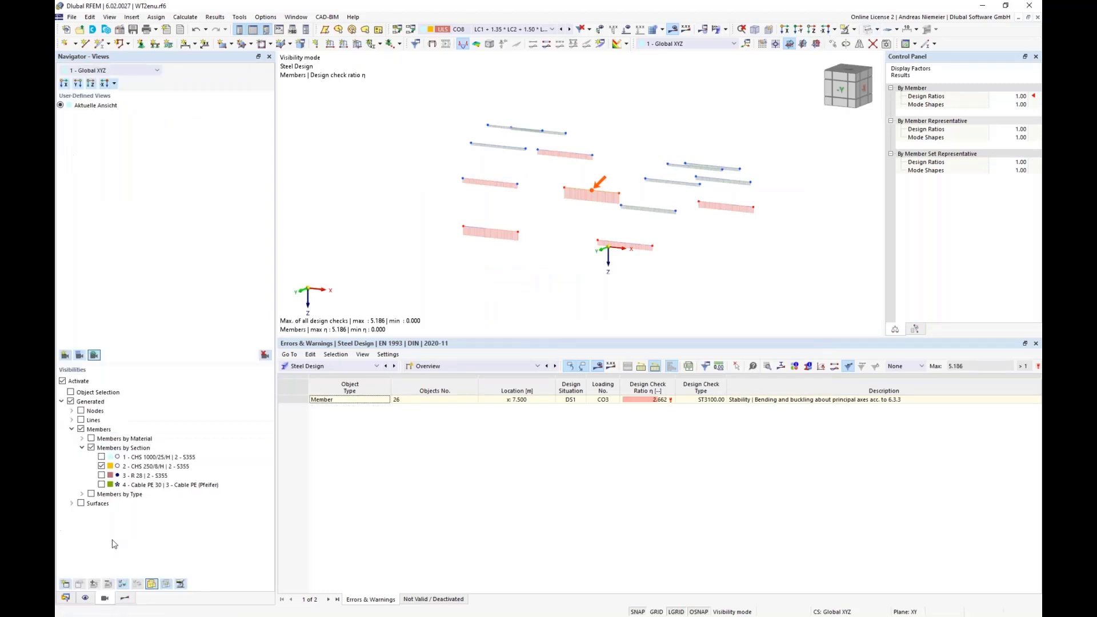
click(101, 456)
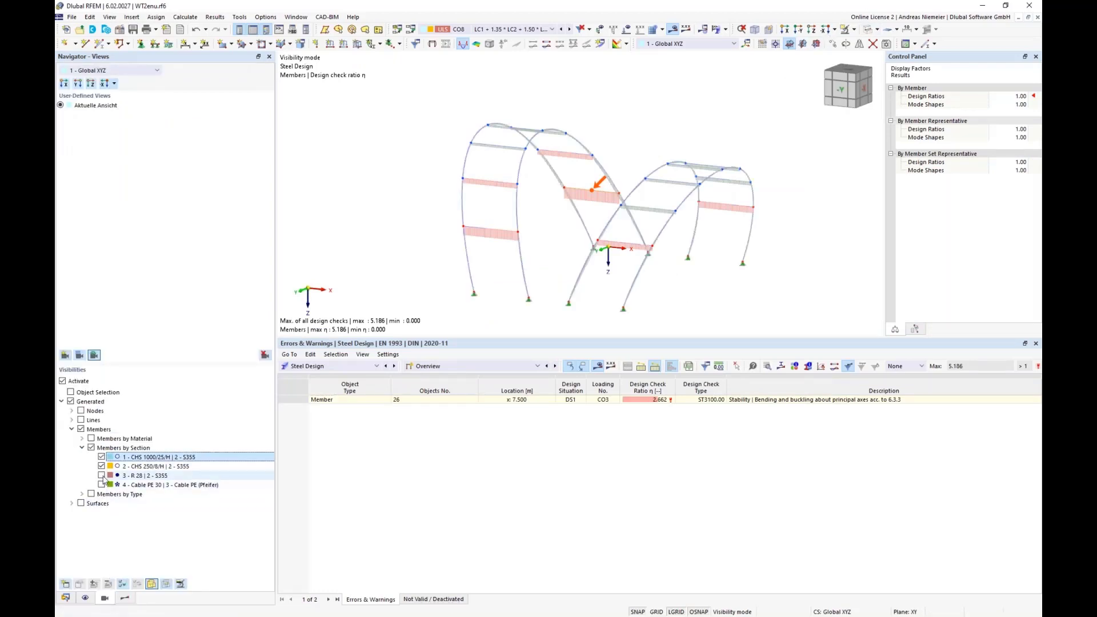
click(101, 475)
ctrl+middle_drag(454, 255, 430, 271)
scroll(504, 239, up, 2)
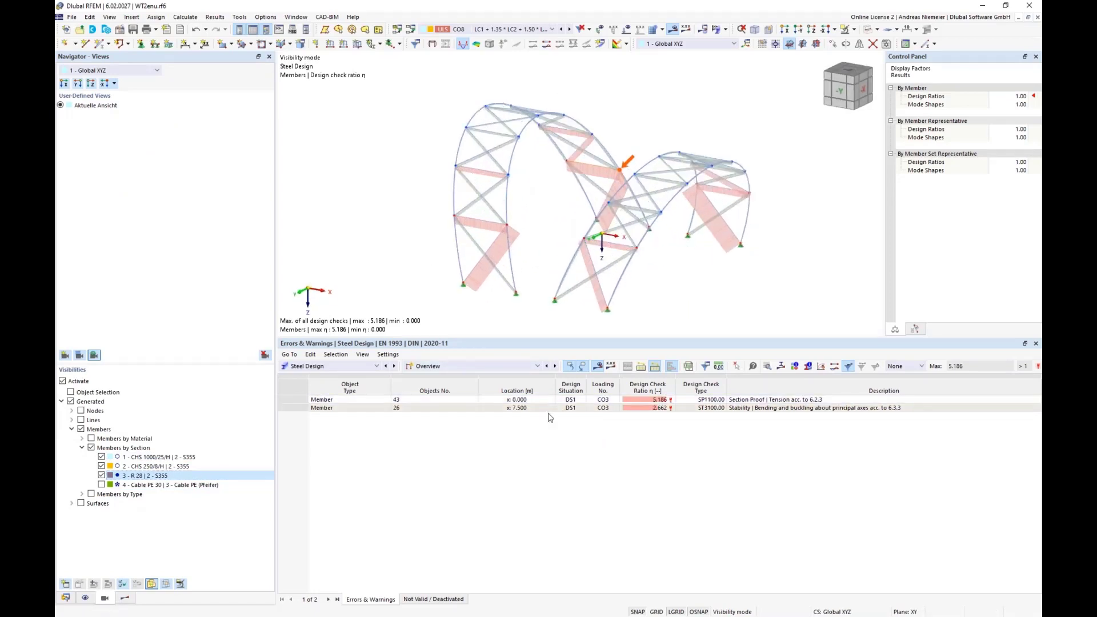
- List the design ratios on members and select the ST3100 bending and buckling stability check of member 17
click(446, 366)
click(451, 394)
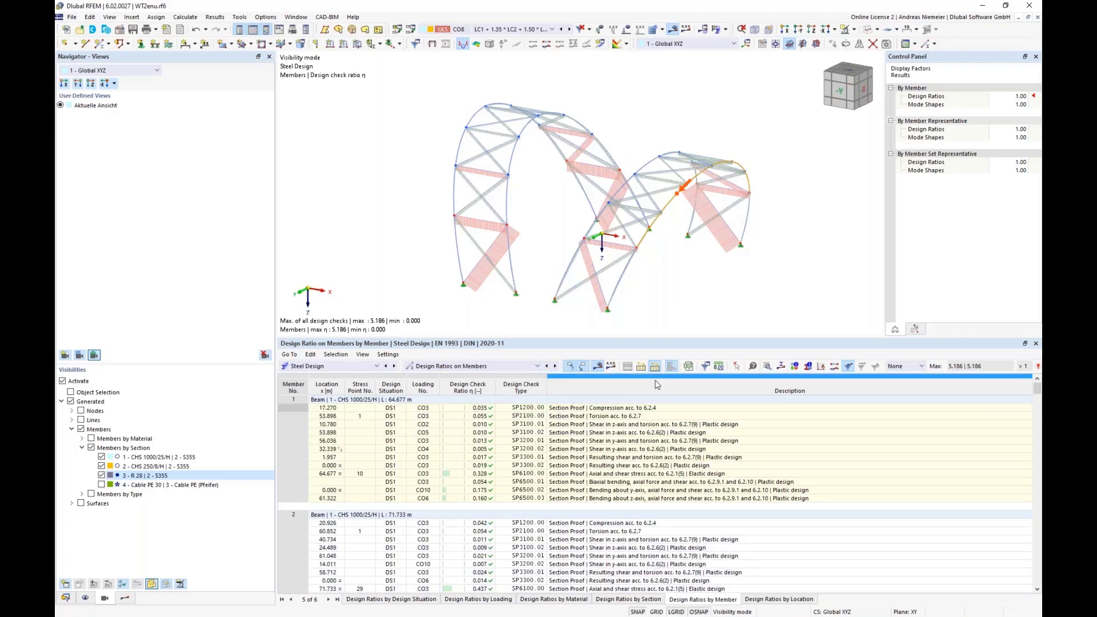
click(486, 219)
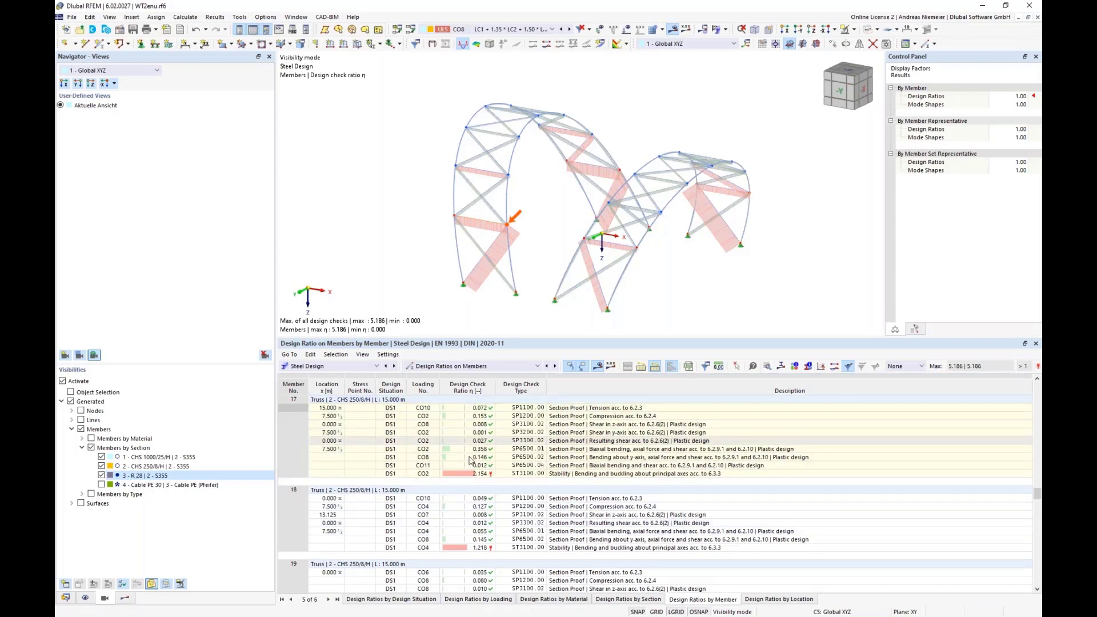
click(563, 475)
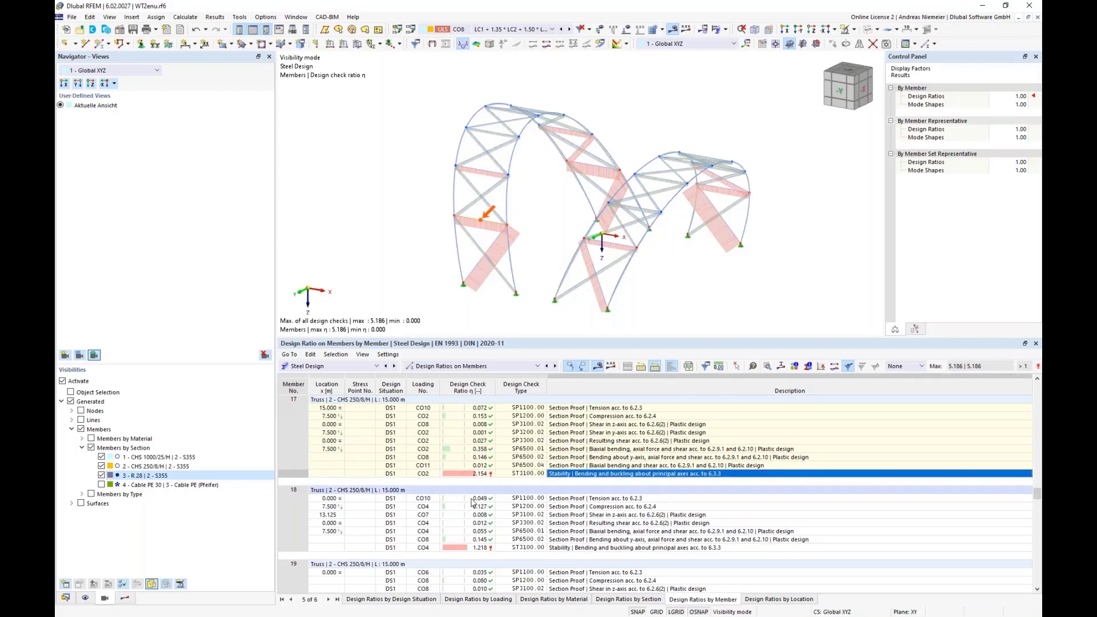
- Examine the design check details of member 17's stability check, including the formulas down to the final ratio, and close them
click(768, 367)
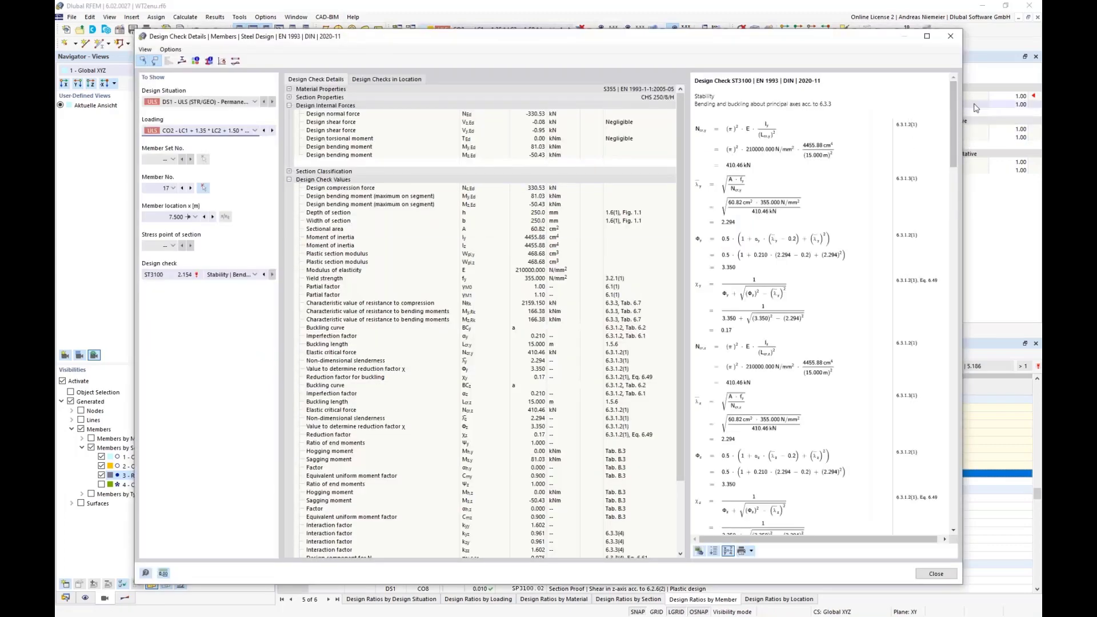
drag(953, 125, 943, 387)
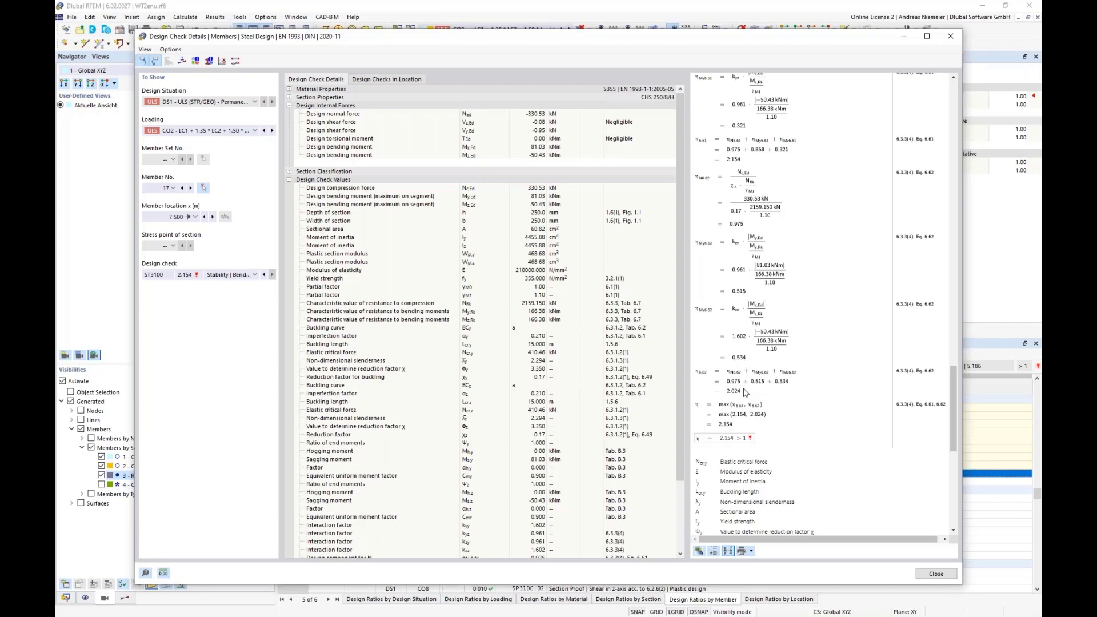
click(935, 574)
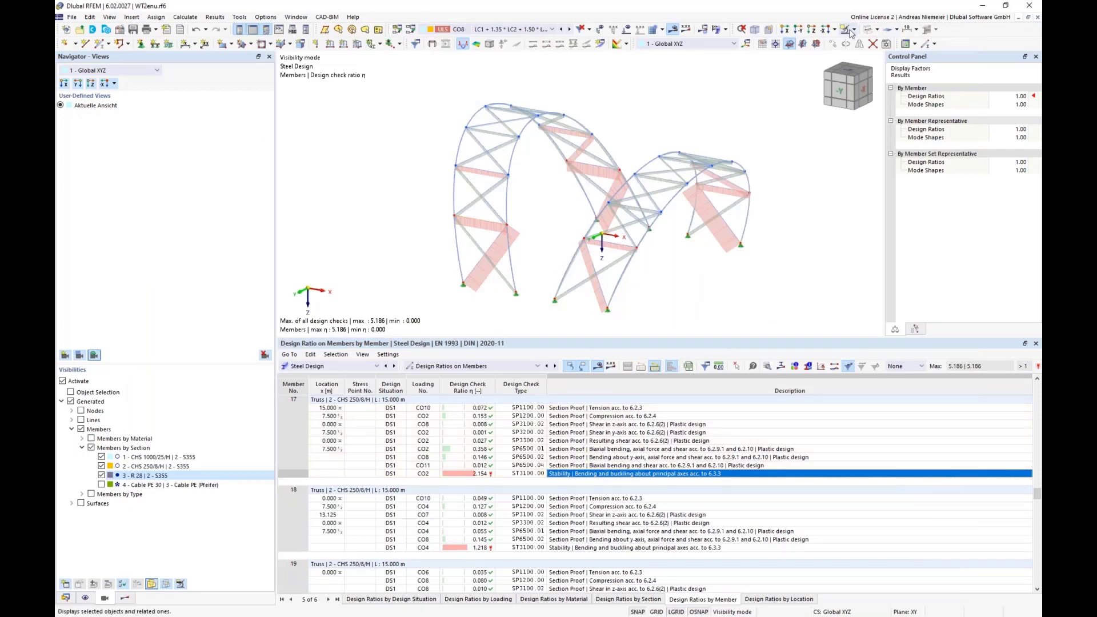
- Exclude all members from the stress calculation in the stress-strain analysis, leaving only the surfaces to analyze
click(337, 366)
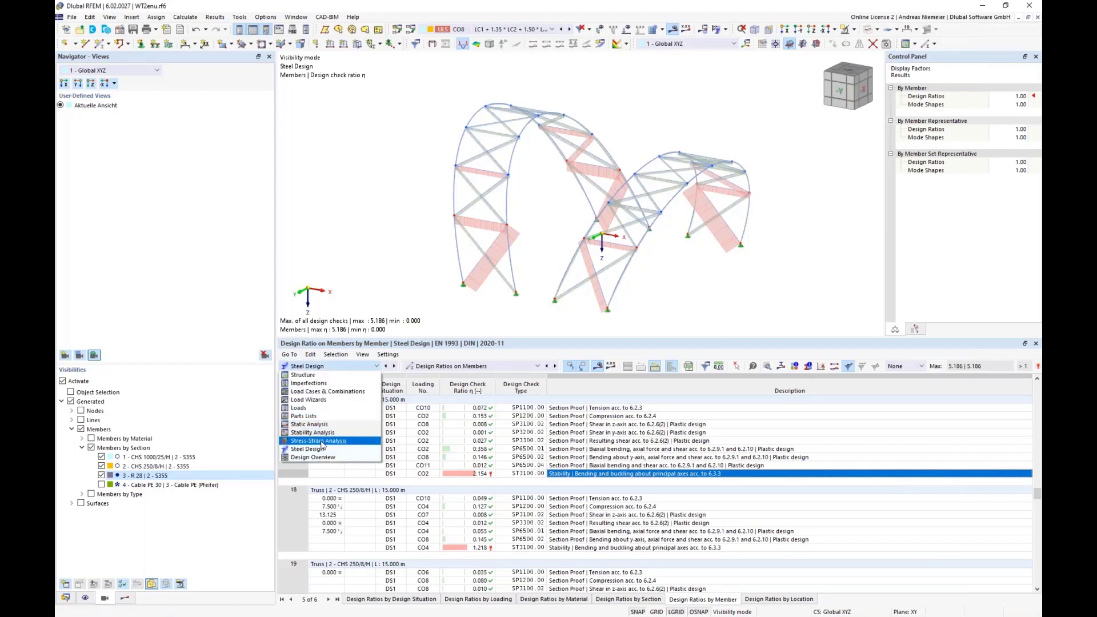
click(320, 440)
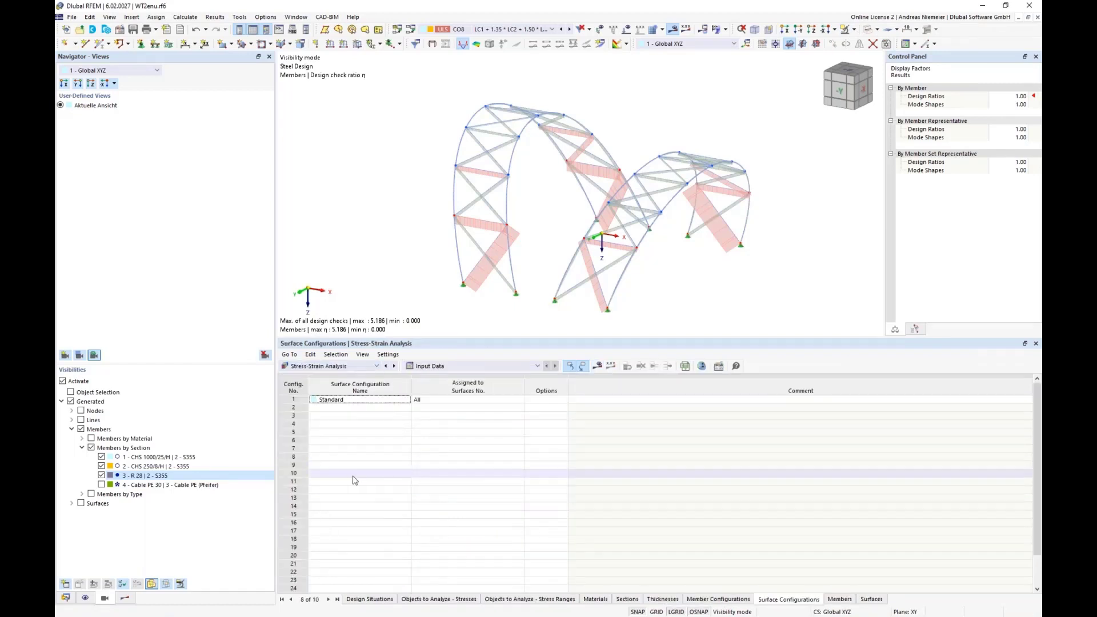
click(427, 600)
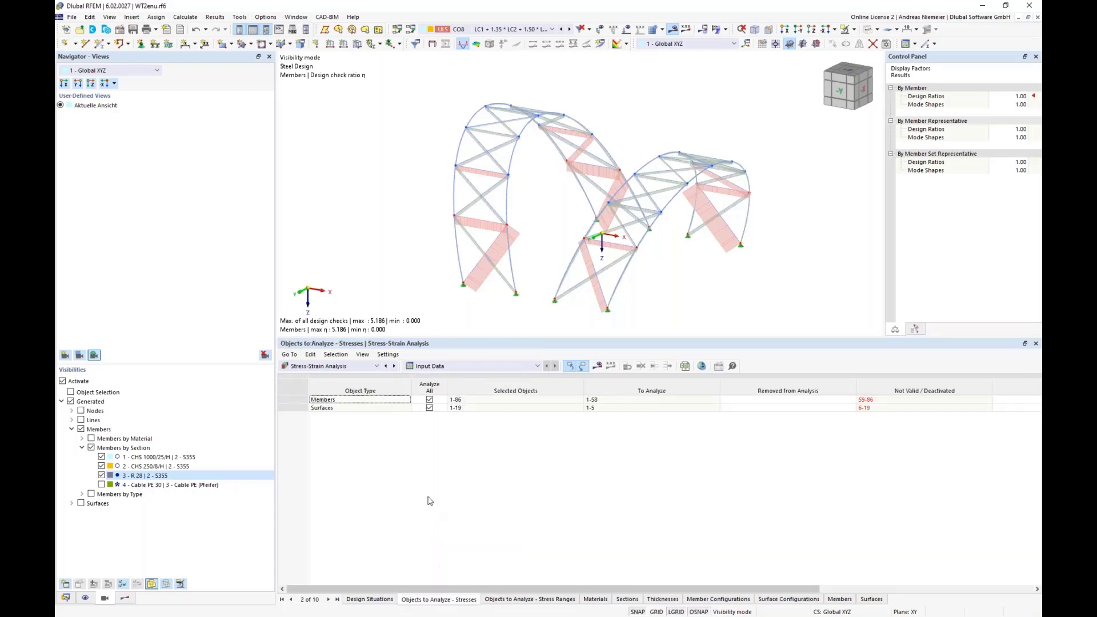
click(430, 400)
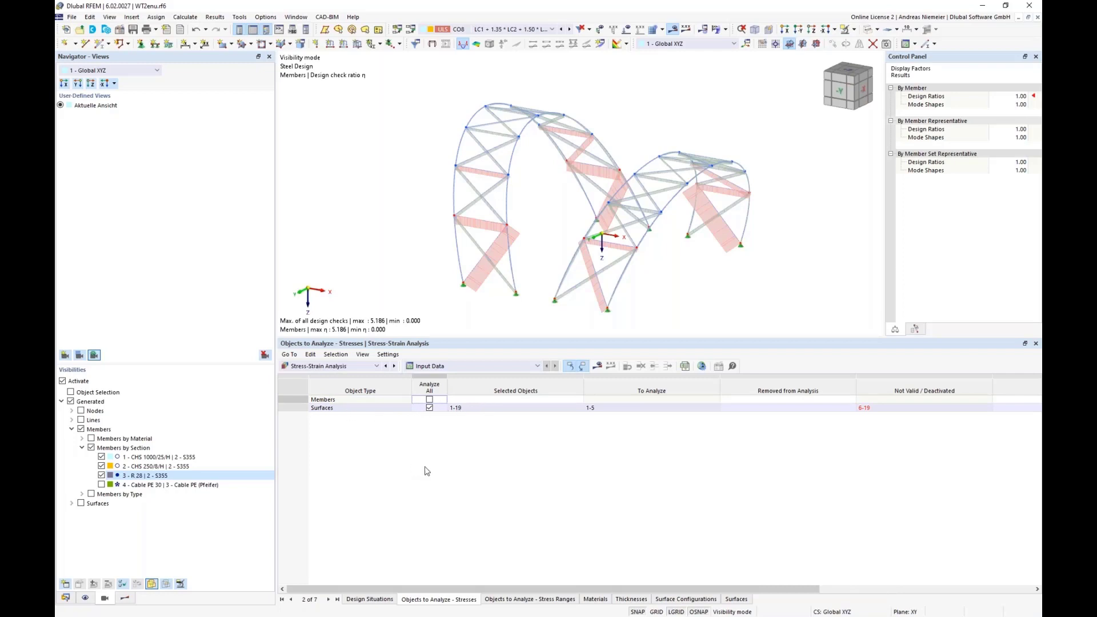
- Edit the Standard surface configuration so that only the membrane stresses σx,m and σy,m are calculated
click(680, 599)
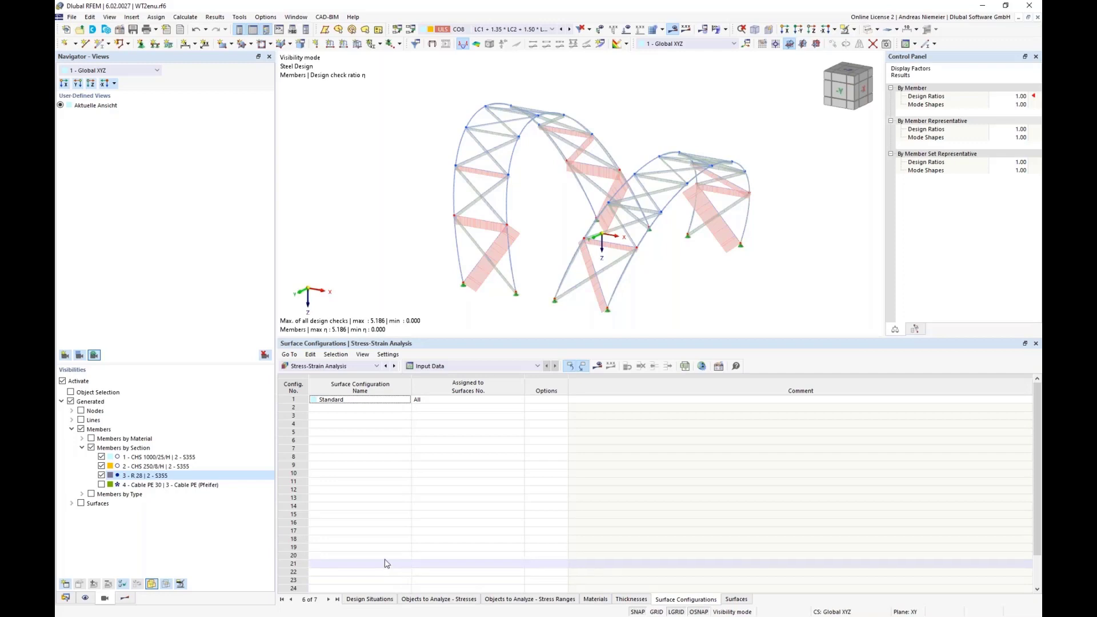
click(719, 366)
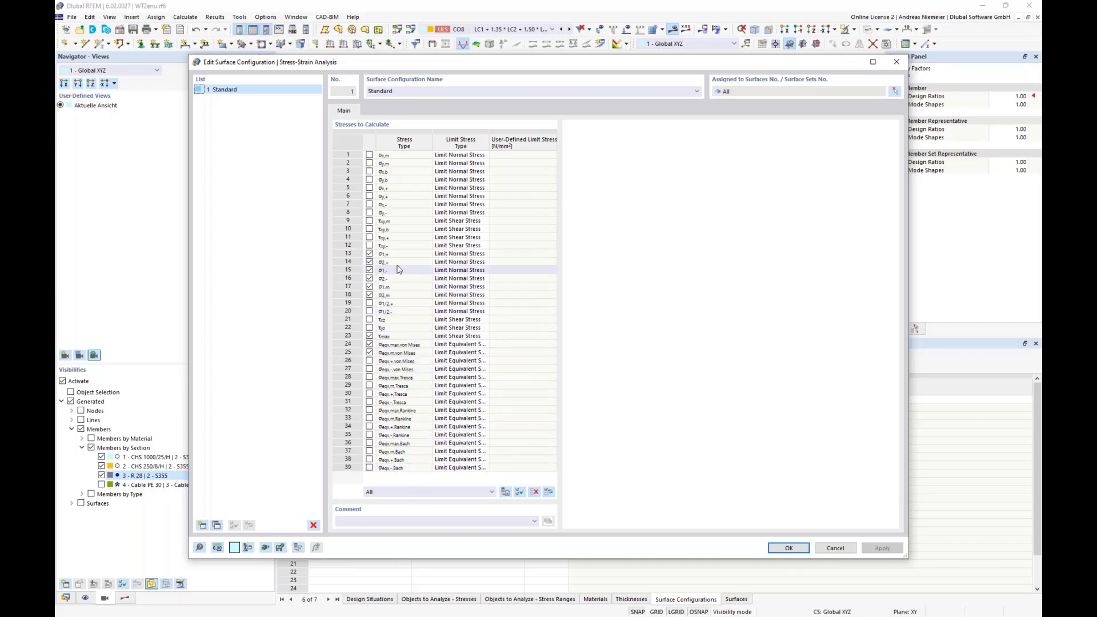
click(534, 492)
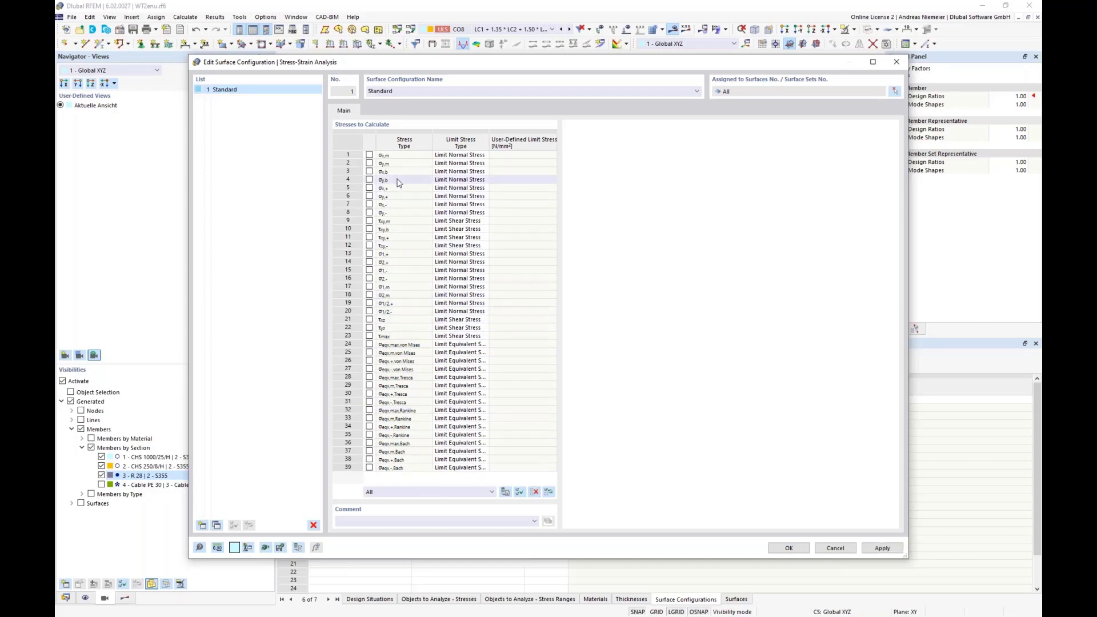
click(369, 155)
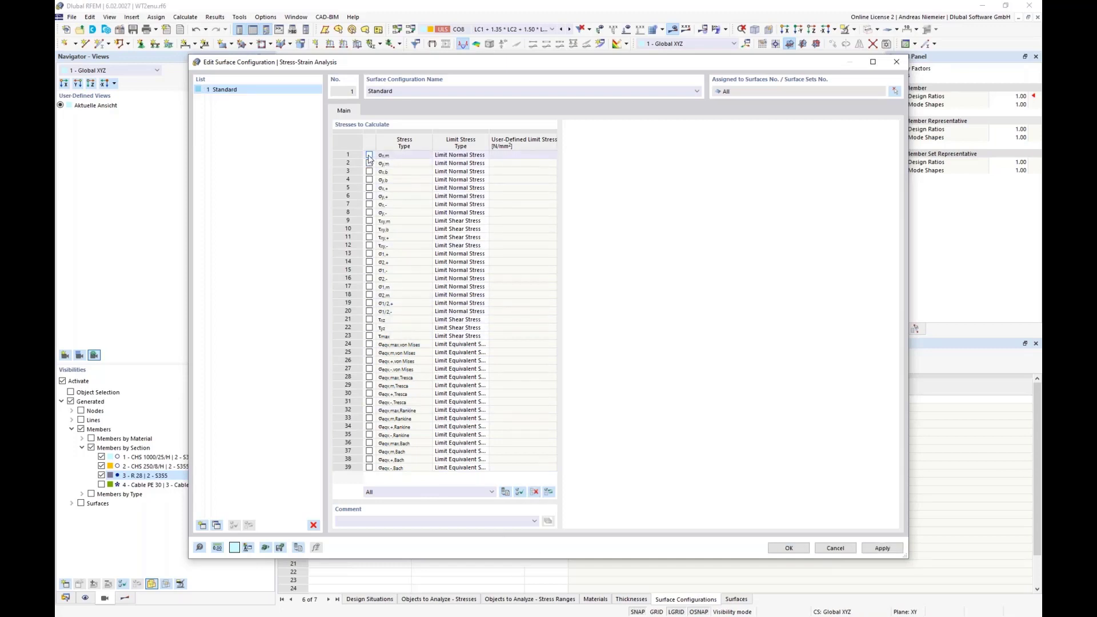
click(369, 163)
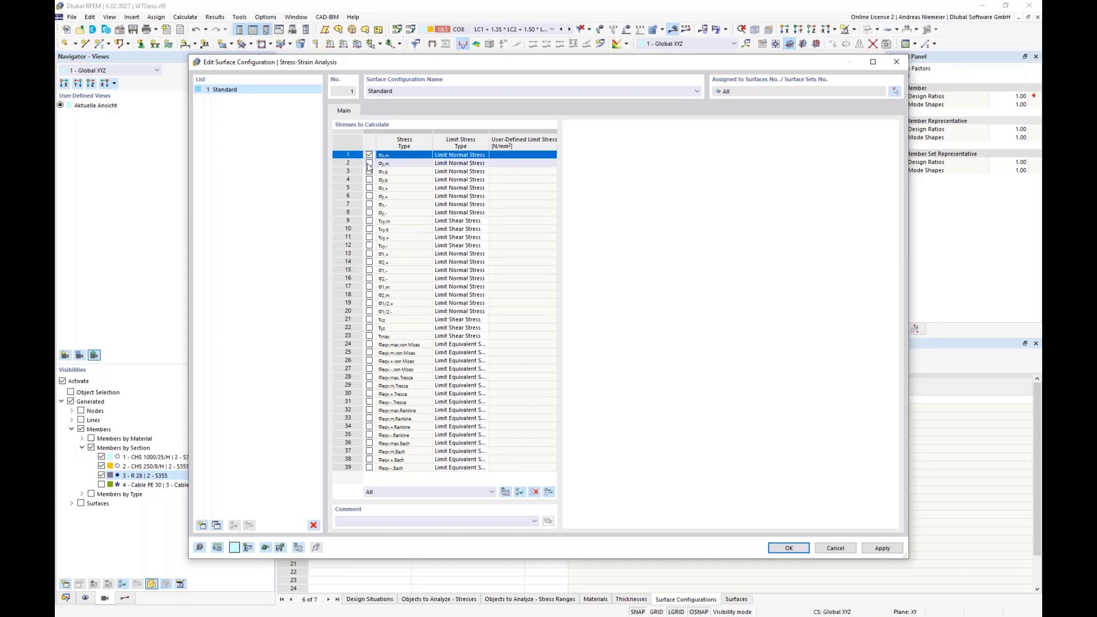
- Set the limit stress type of both σx,m and σy,m to User
click(462, 155)
click(463, 155)
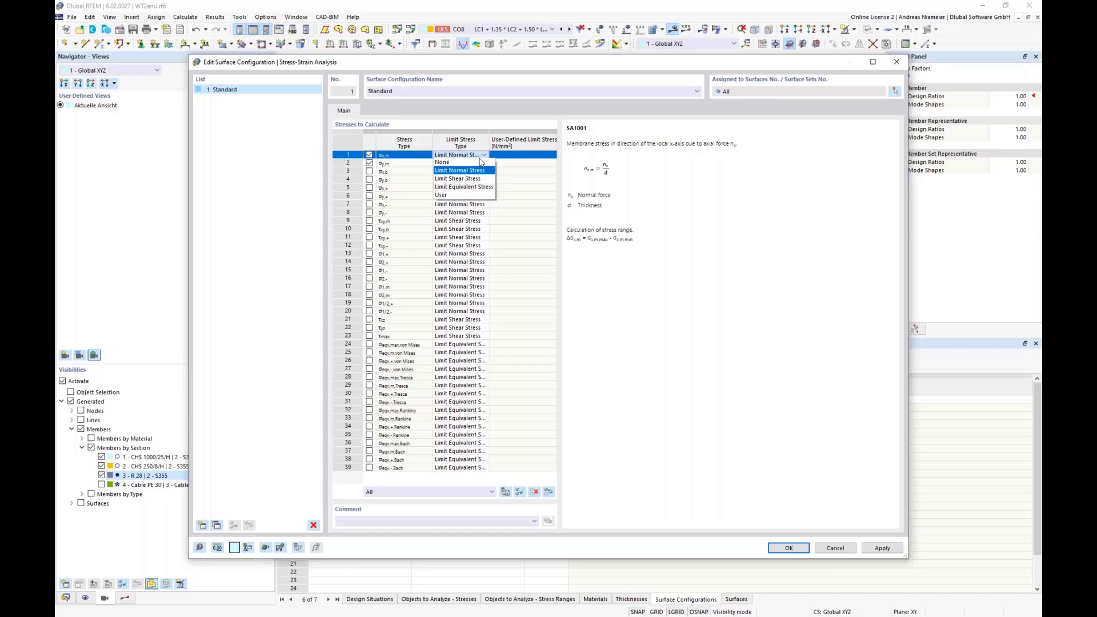
click(452, 196)
click(479, 164)
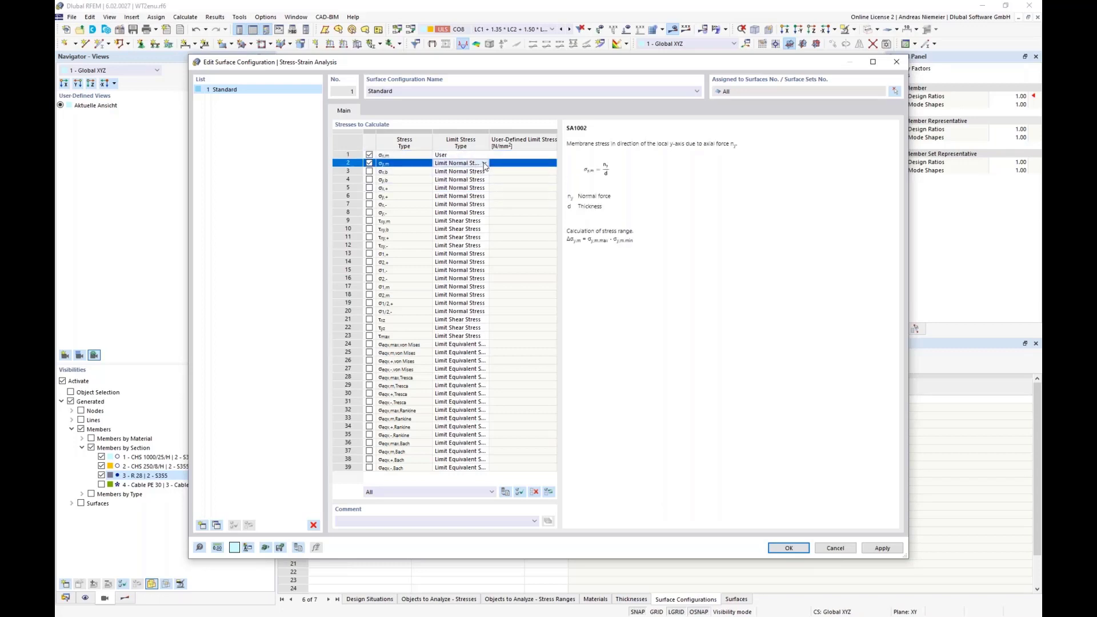
click(484, 164)
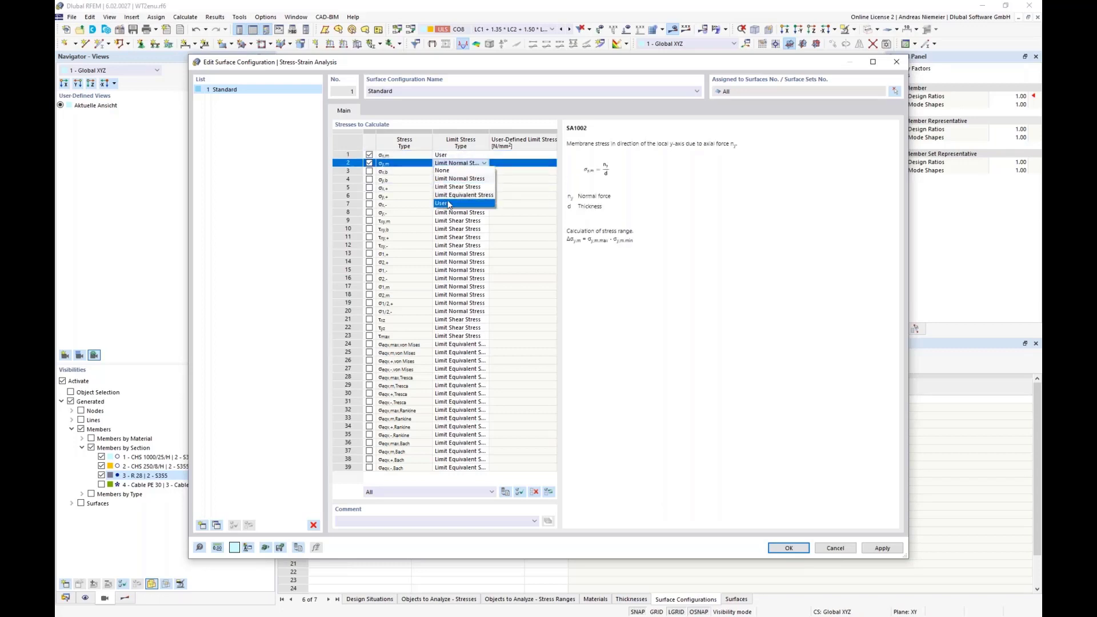
click(449, 204)
- Enter user-defined limit stresses of 30 N/mm² for σx,m and 26 N/mm² for σy,m and accept the surface configuration
click(517, 156)
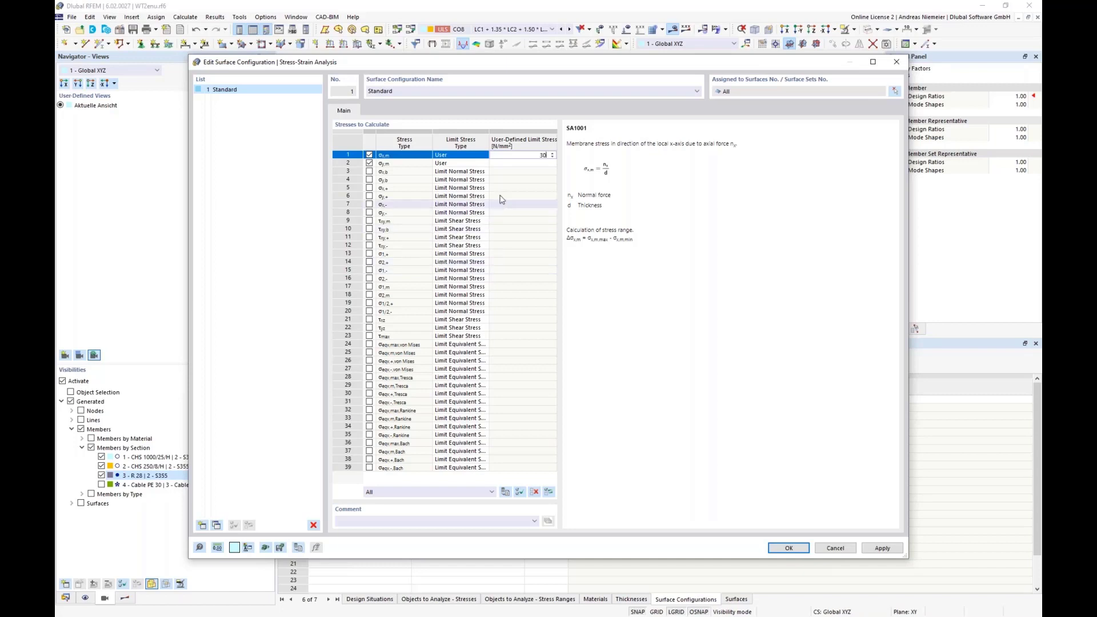
click(521, 163)
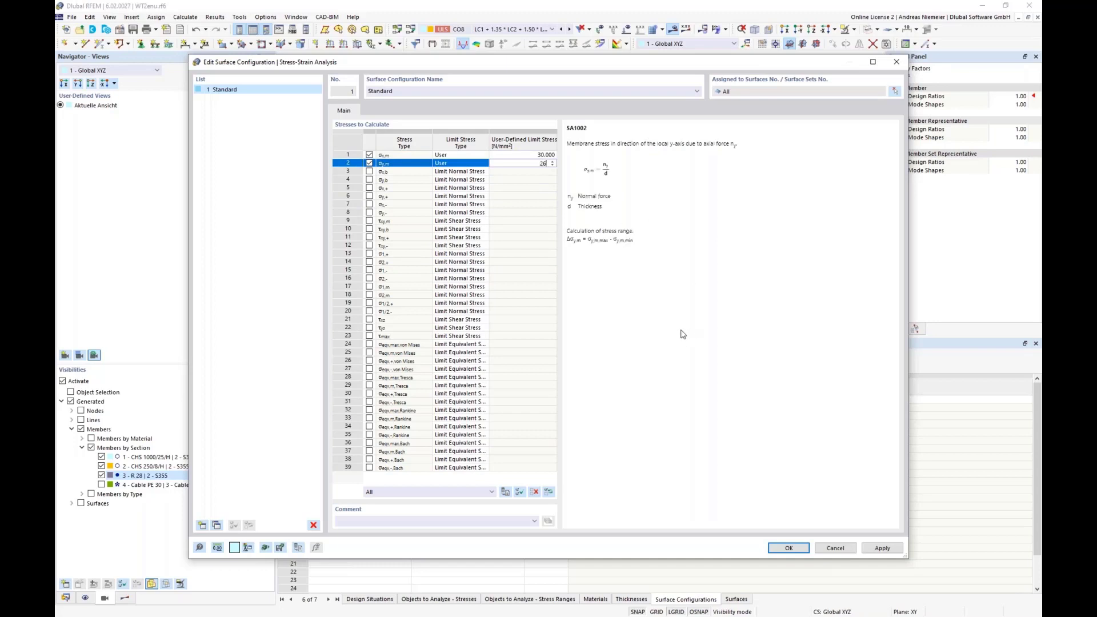
click(538, 196)
click(536, 155)
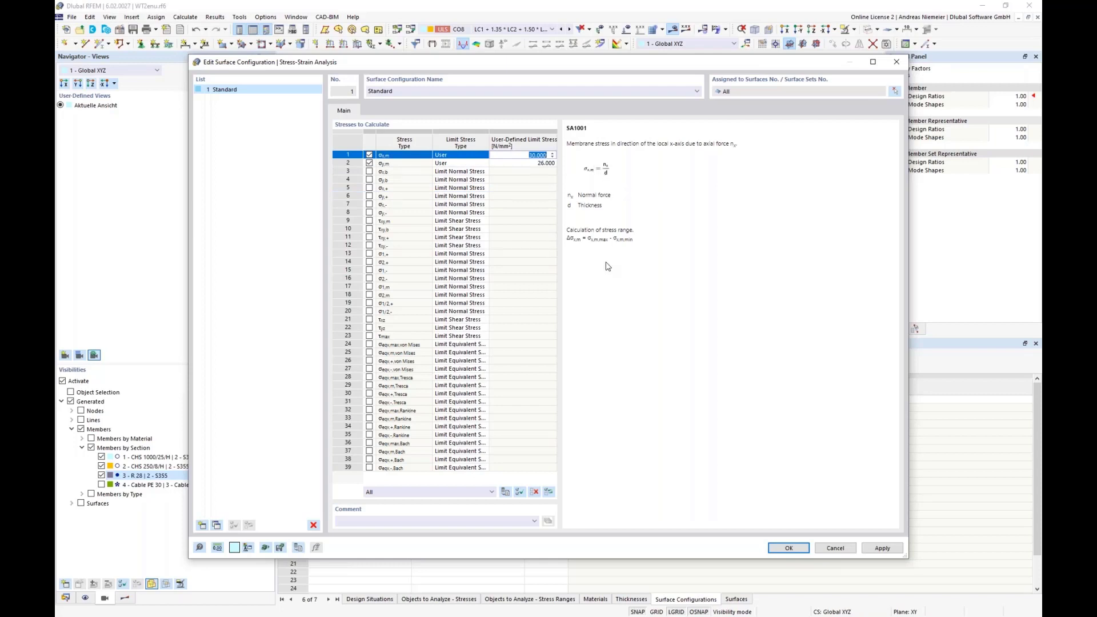
click(788, 547)
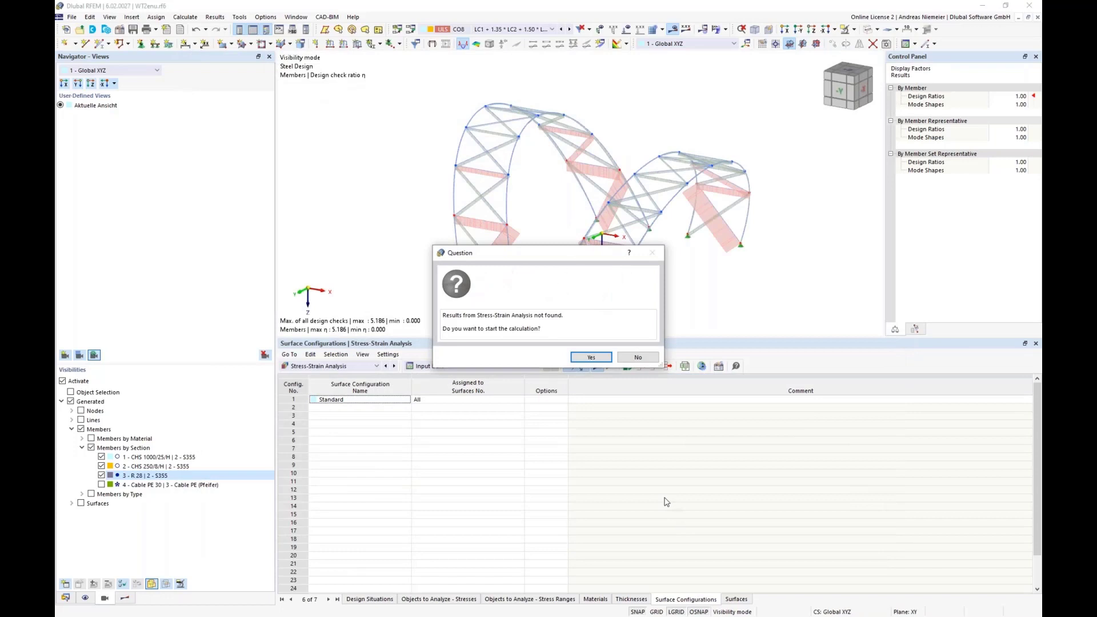
- Run the stress-strain analysis calculation and deactivate the visibilities to show the results on the whole model
click(583, 355)
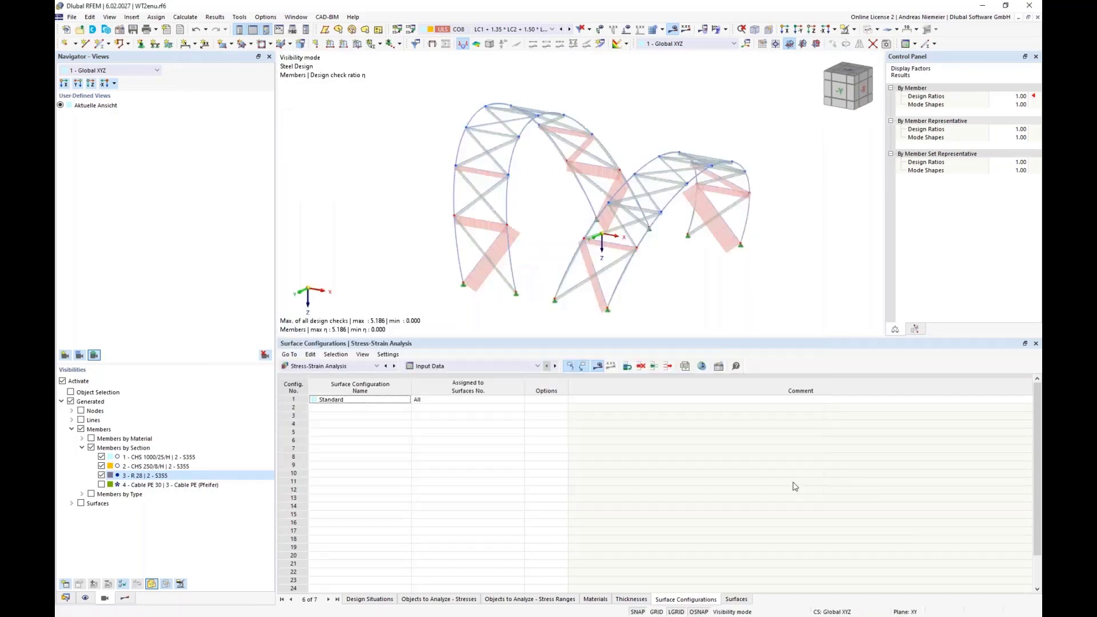
click(105, 598)
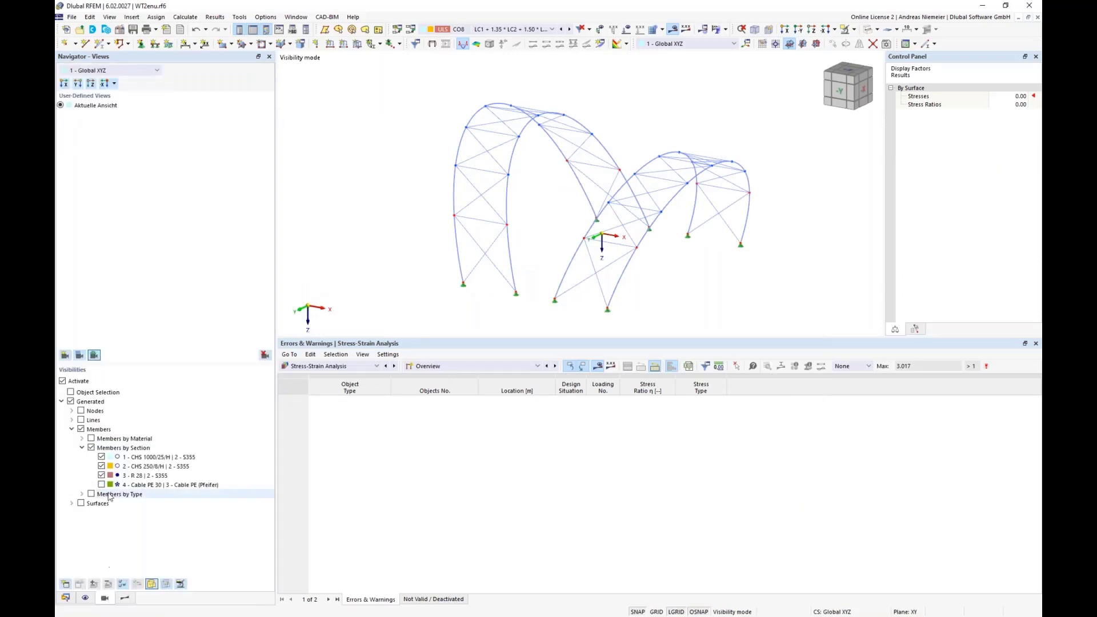
click(63, 382)
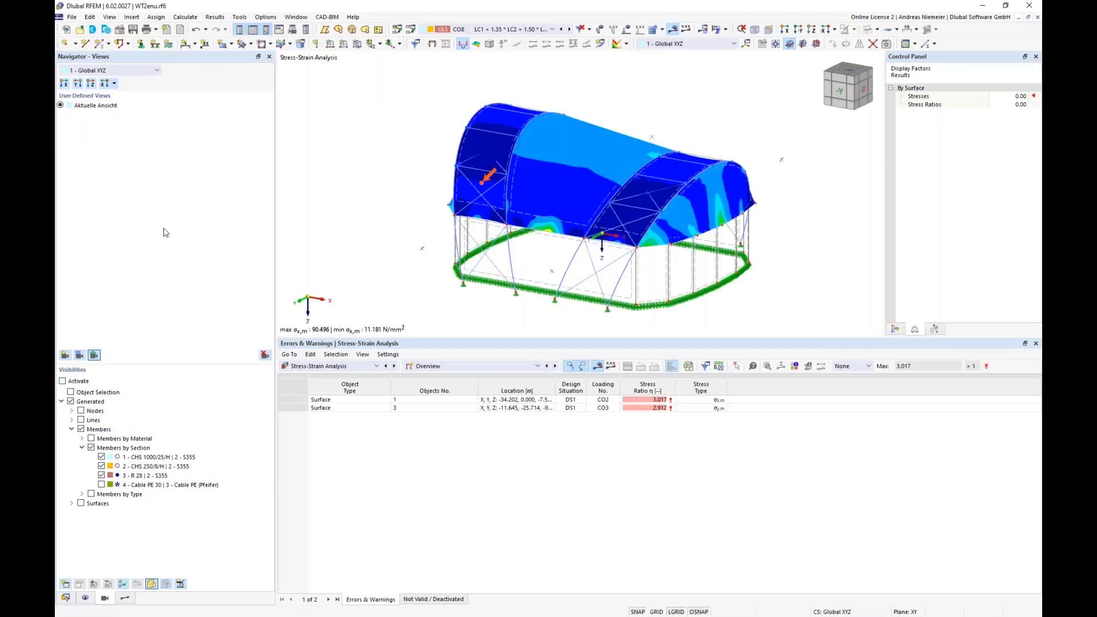
- Examine the membrane surface stresses σx,m and σy,m on the roof
click(128, 598)
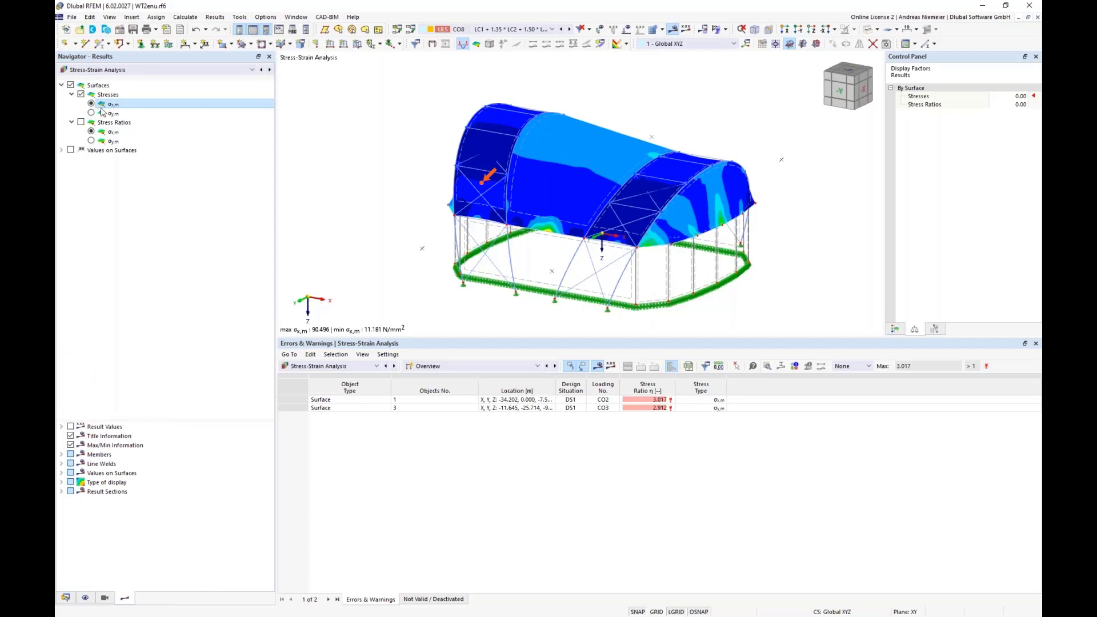
ctrl+middle_drag(323, 255, 365, 233)
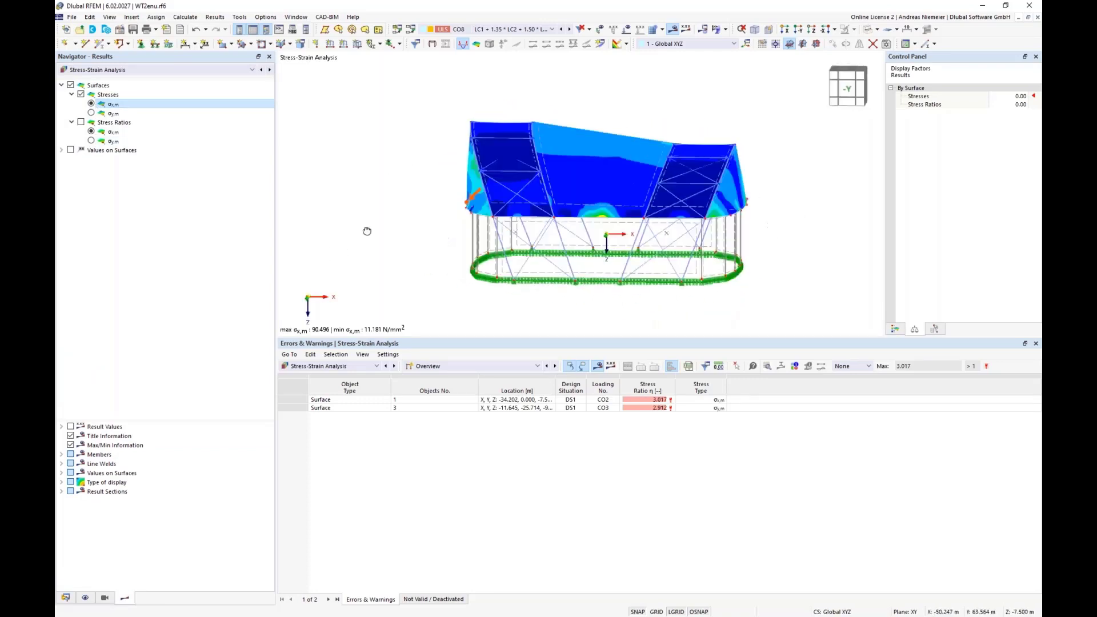
click(92, 113)
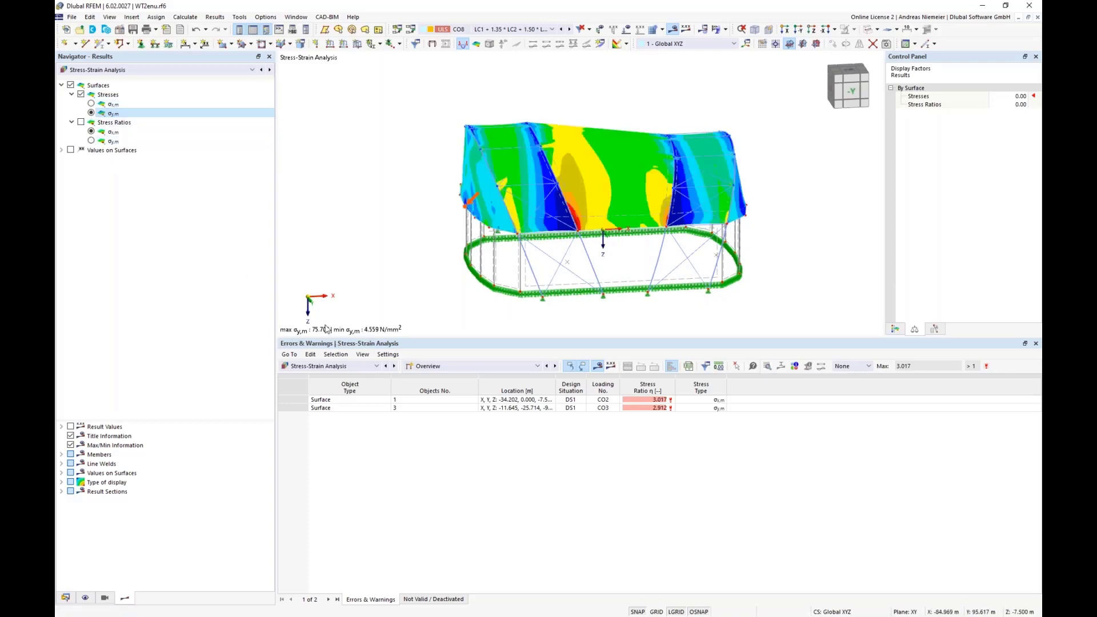
- Display the surface stress ratios for σx,m and examine their distribution with the colour scale shown
click(81, 122)
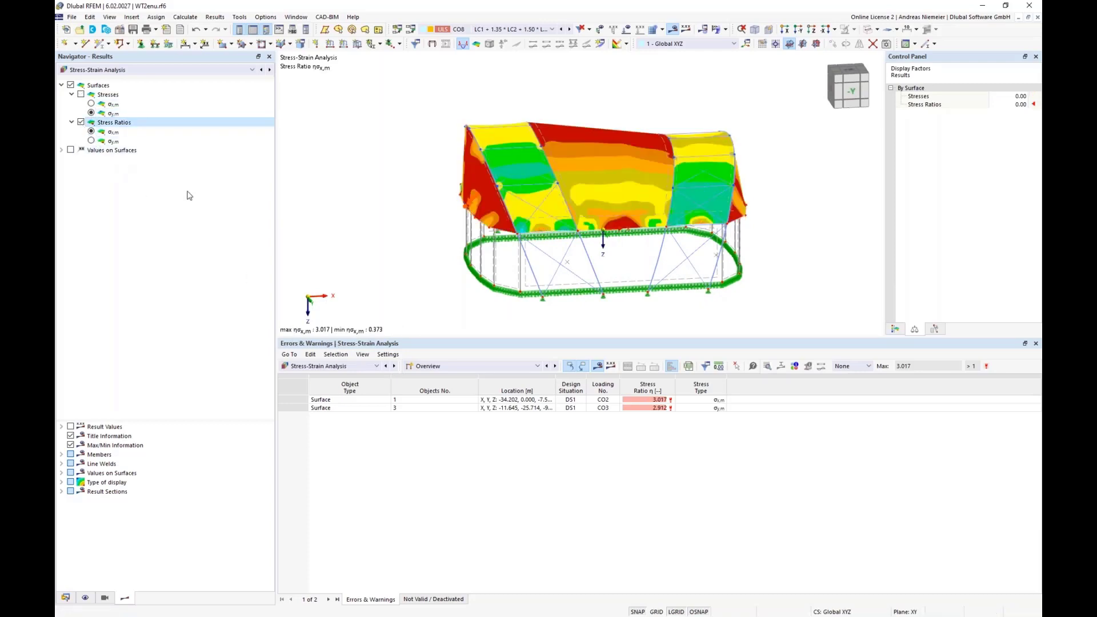
ctrl+middle_drag(374, 223, 308, 231)
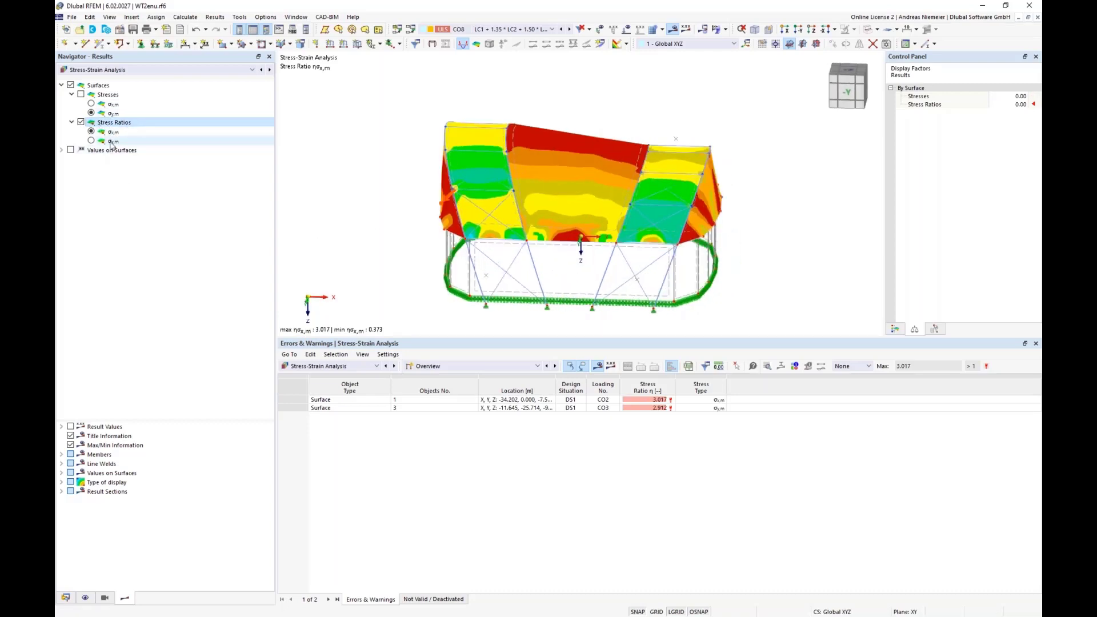
ctrl+middle_drag(228, 206, 333, 225)
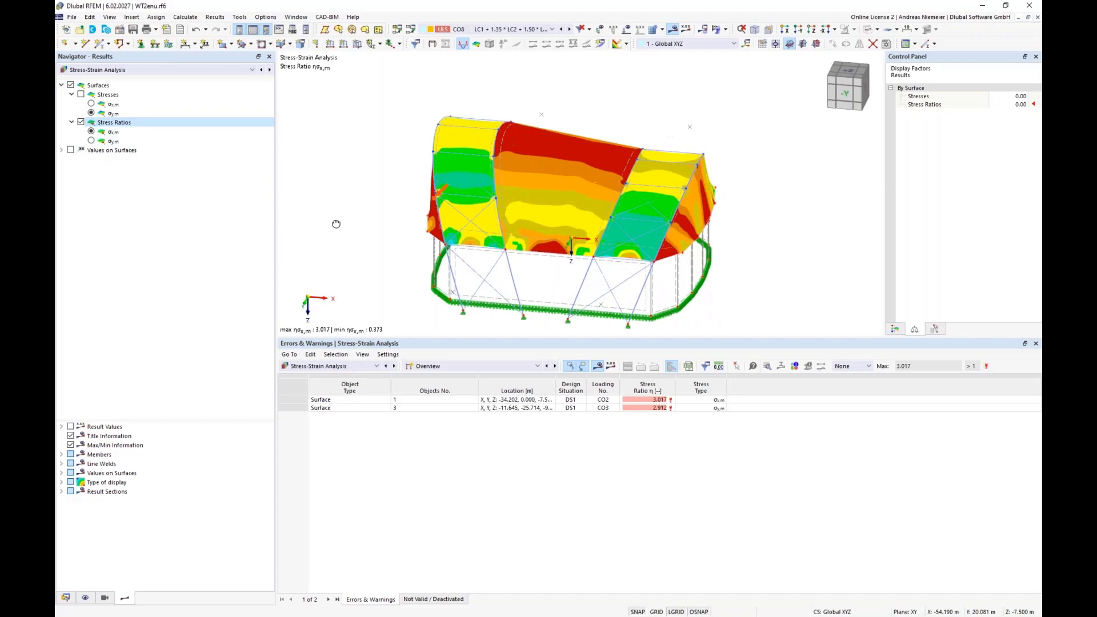
click(895, 330)
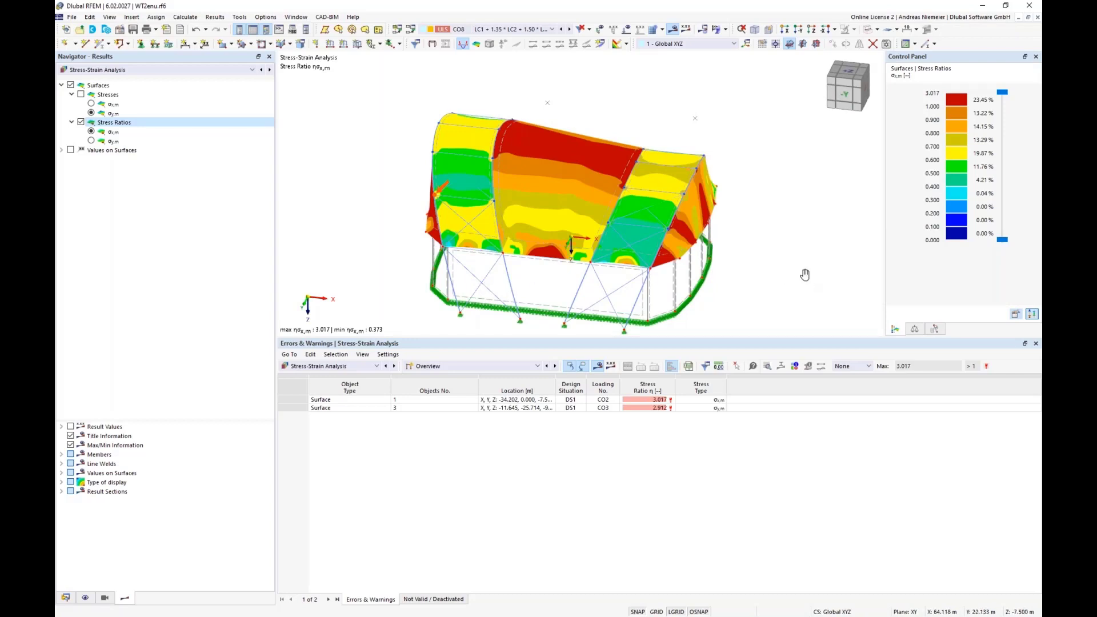
ctrl+middle_drag(805, 274, 783, 253)
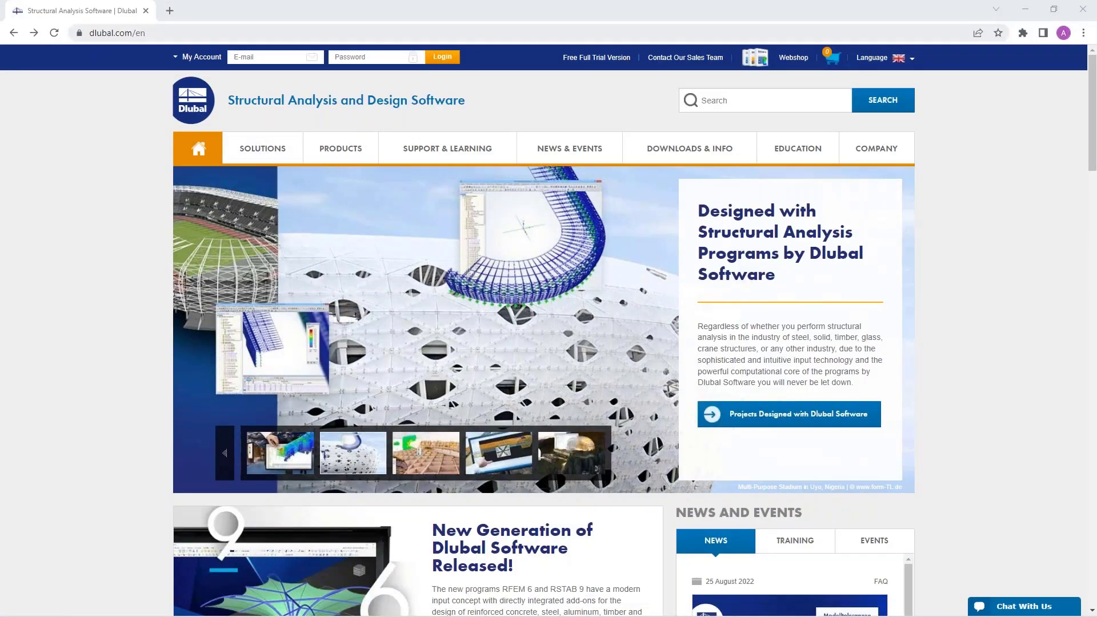
- Switch to the Dlubal website in the browser and open the webinar page Form-Finding and Calculation of Membrane Structures in RFEM 6
mouse_move(565, 151)
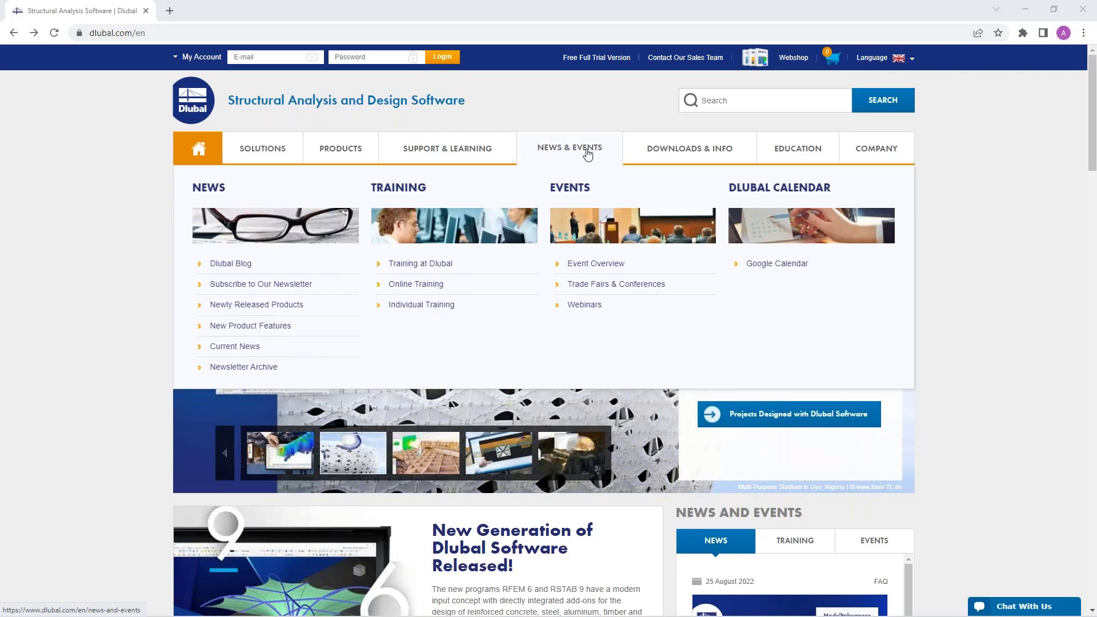
click(589, 304)
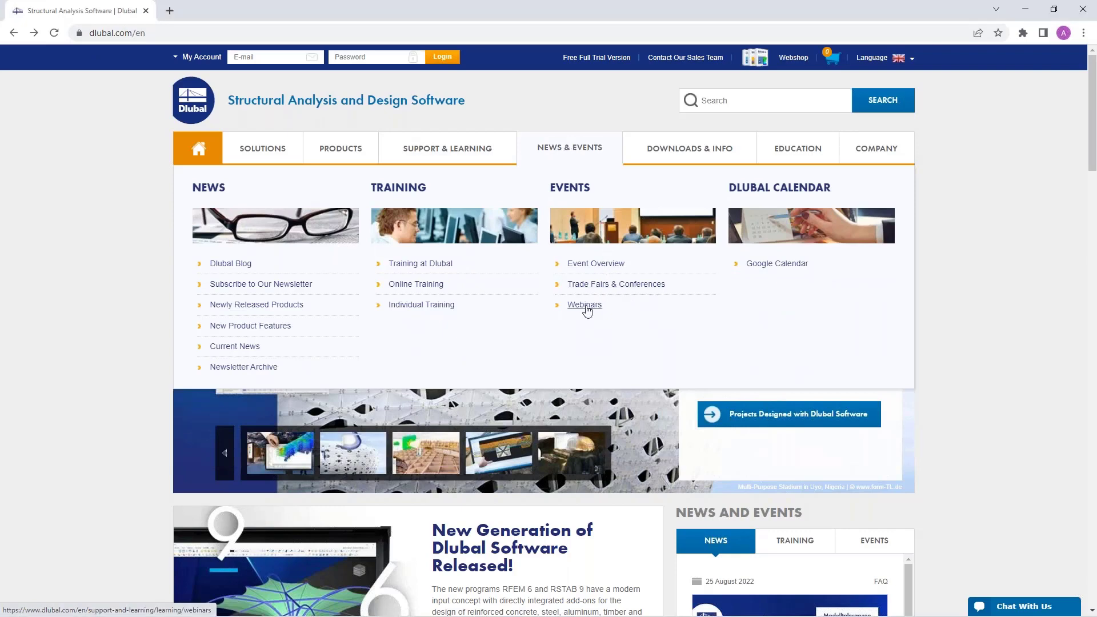
scroll(549, 331, down, 13)
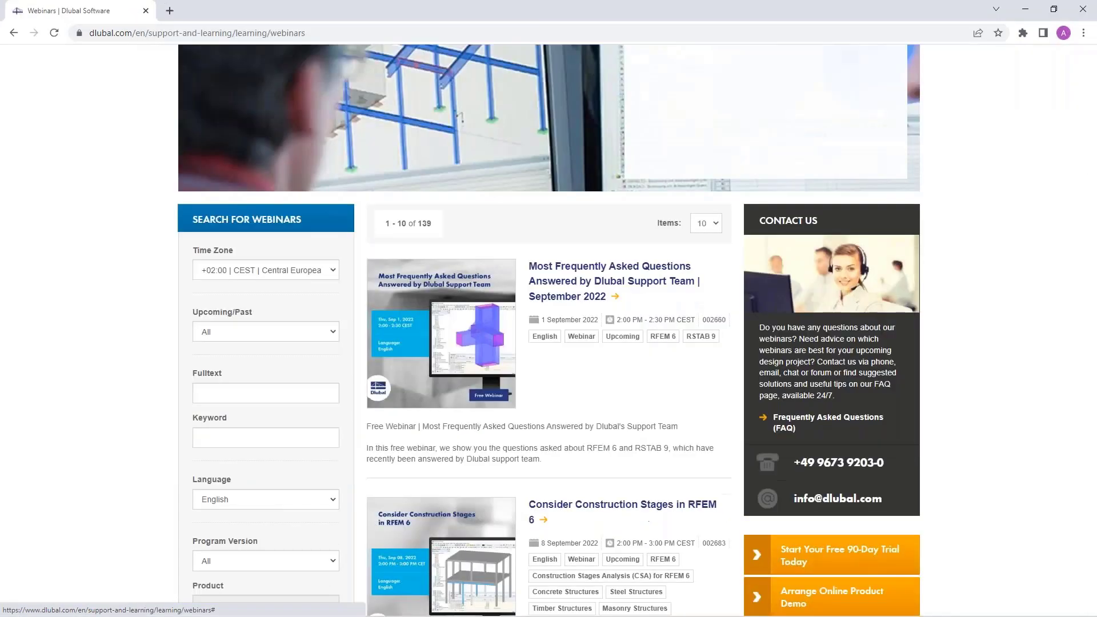
scroll(575, 270, down, 9)
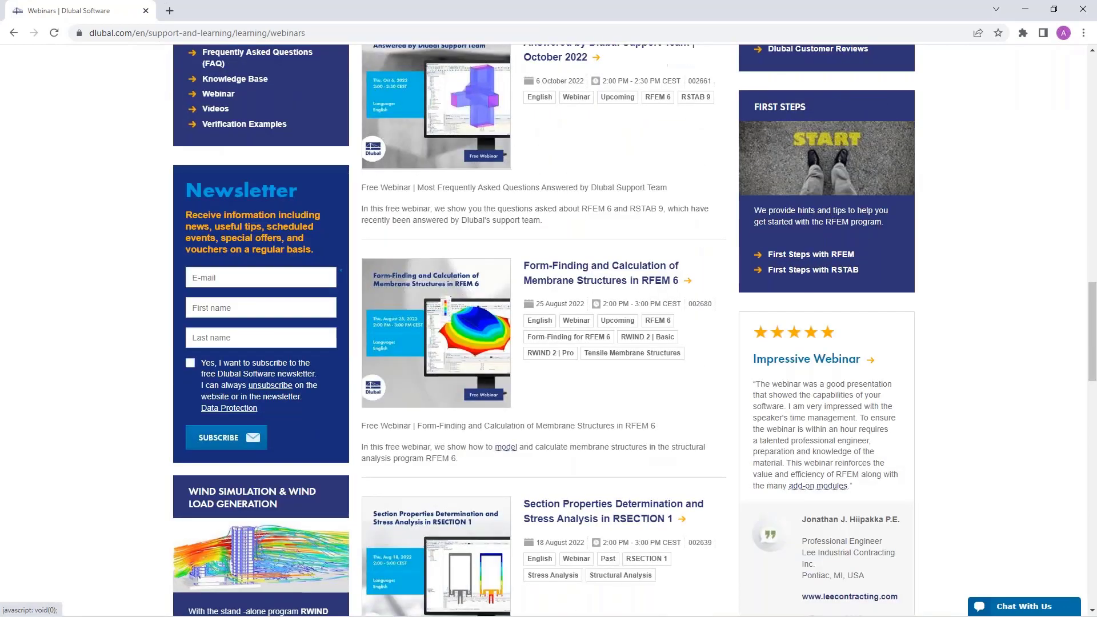
click(574, 270)
- Look through the webinar page's content, speakers, comments, recommended events and videos, as far as the models to download
scroll(502, 366, down, 6)
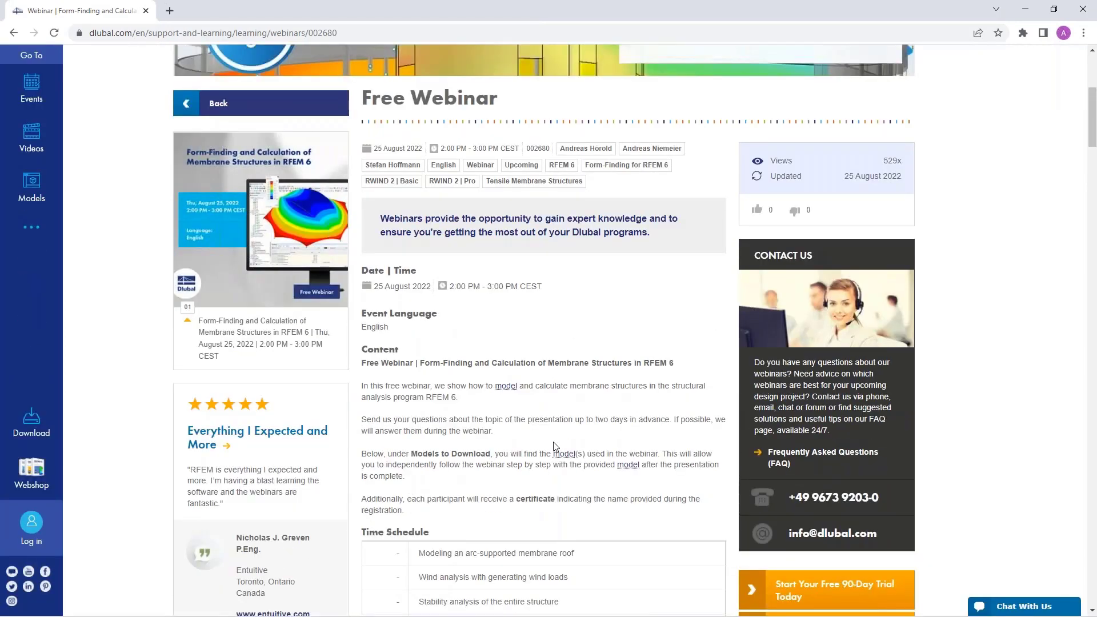
scroll(543, 331, down, 18)
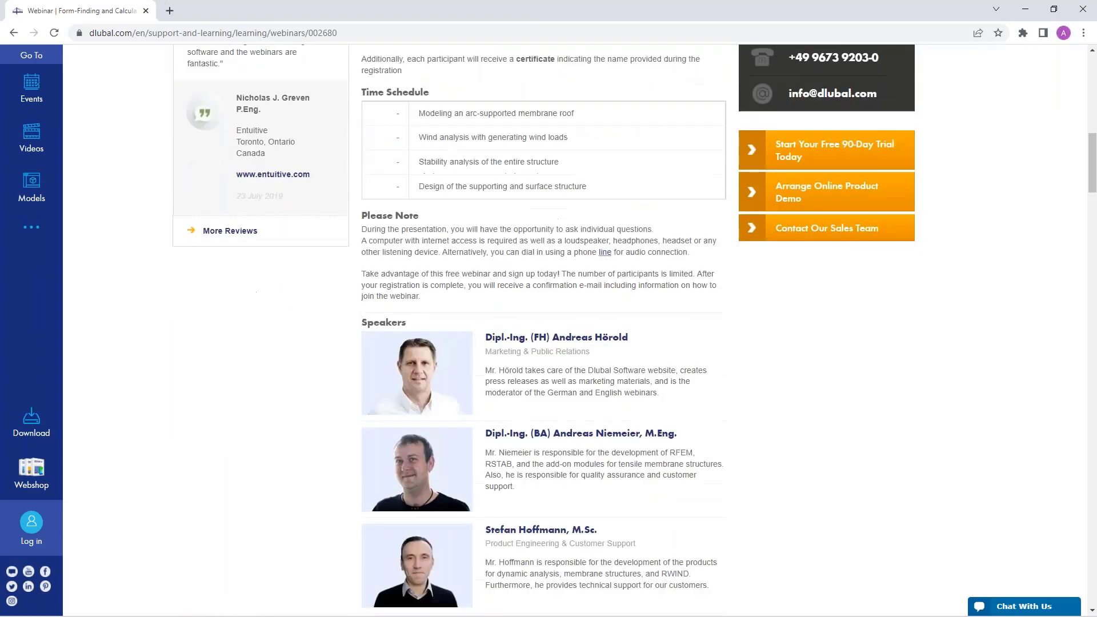
scroll(209, 479, down, 13)
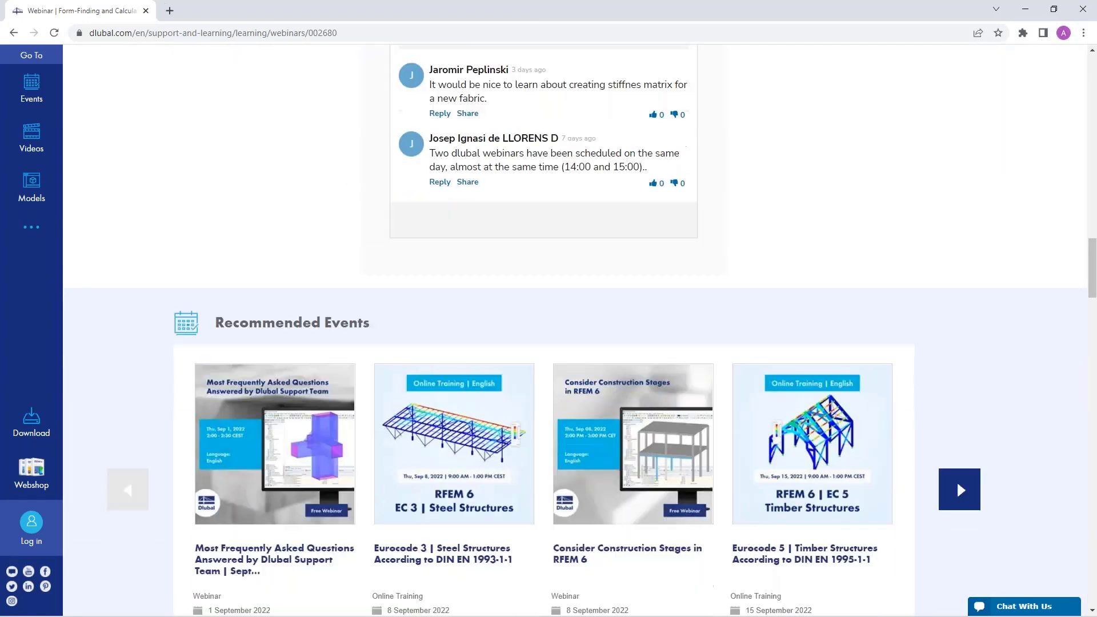
scroll(240, 457, down, 6)
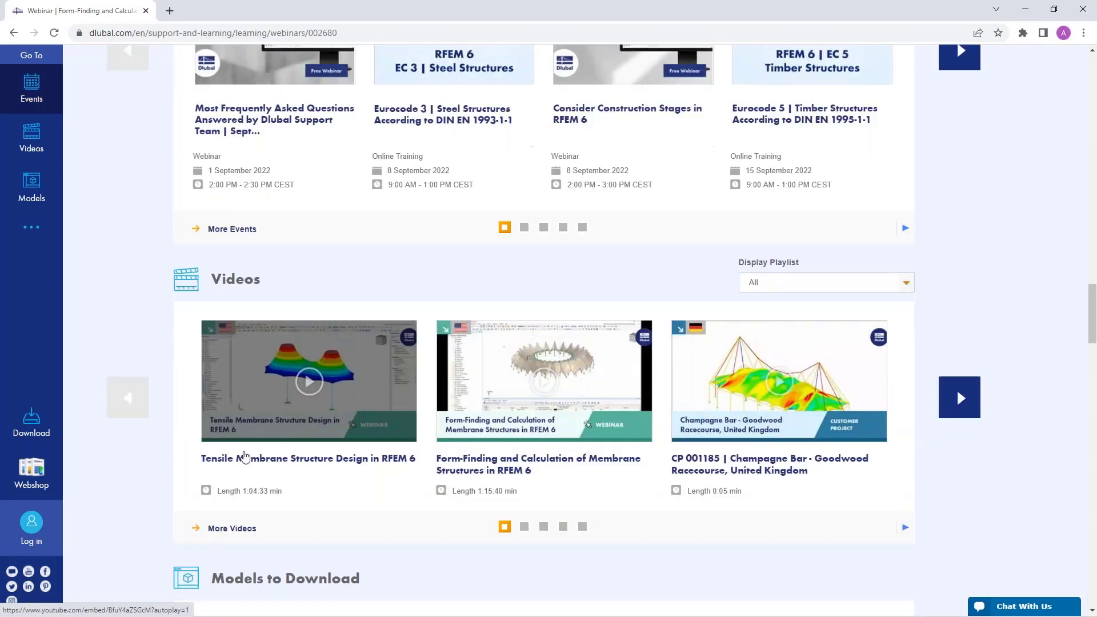
scroll(387, 358, up, 20)
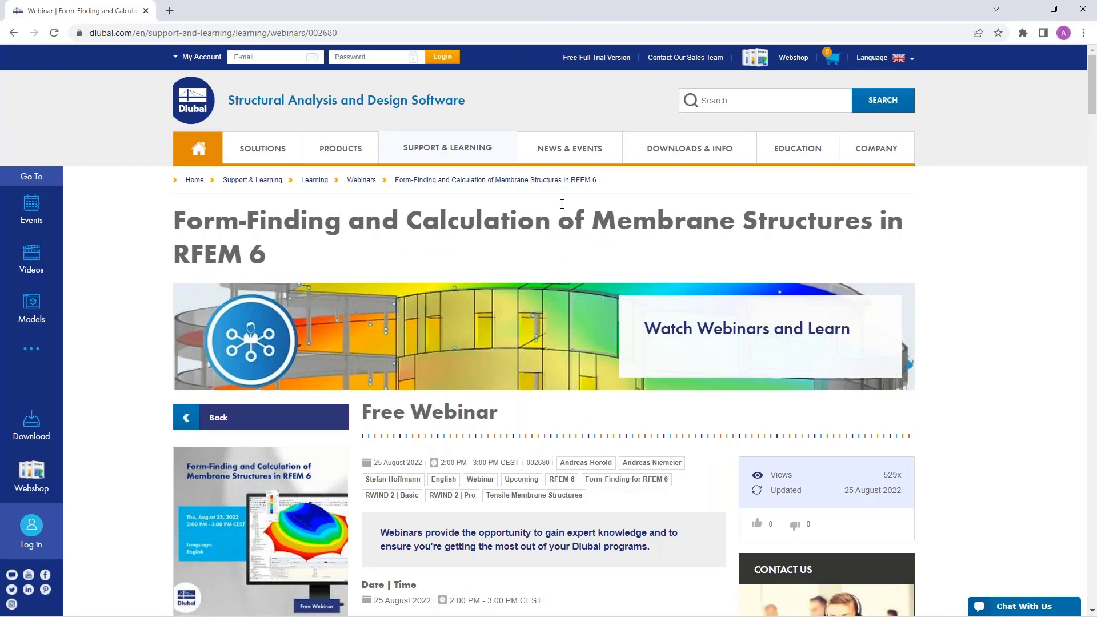
- Open the Free Full Trial Version page and look over the trial downloads for RFEM 6, RSTAB 9, RSECTION 1 and RWIND 2
click(588, 59)
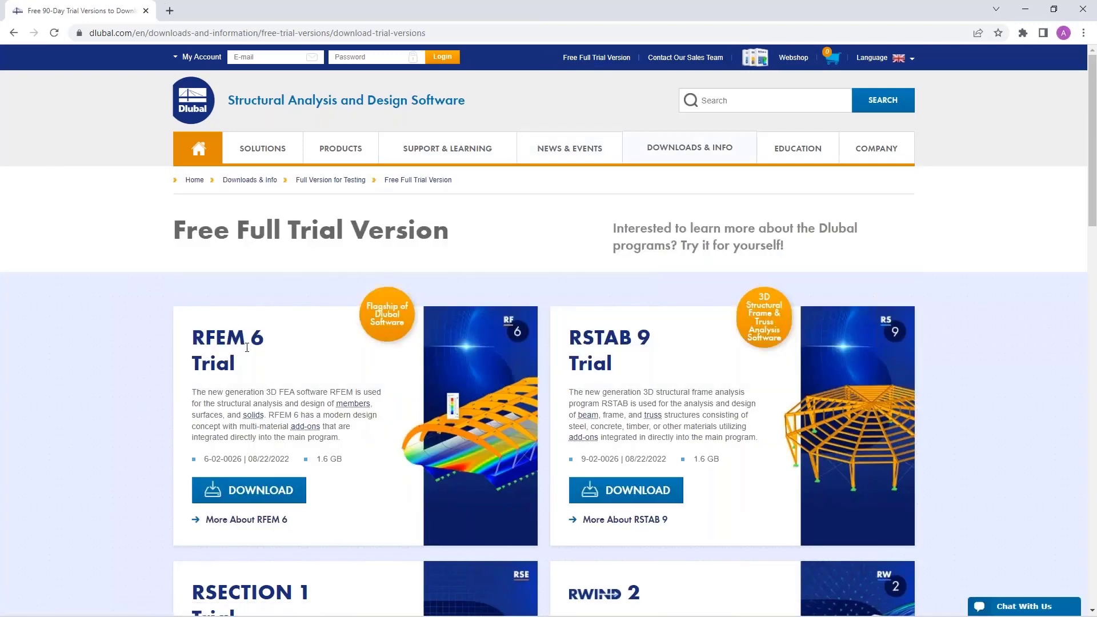
scroll(260, 361, down, 3)
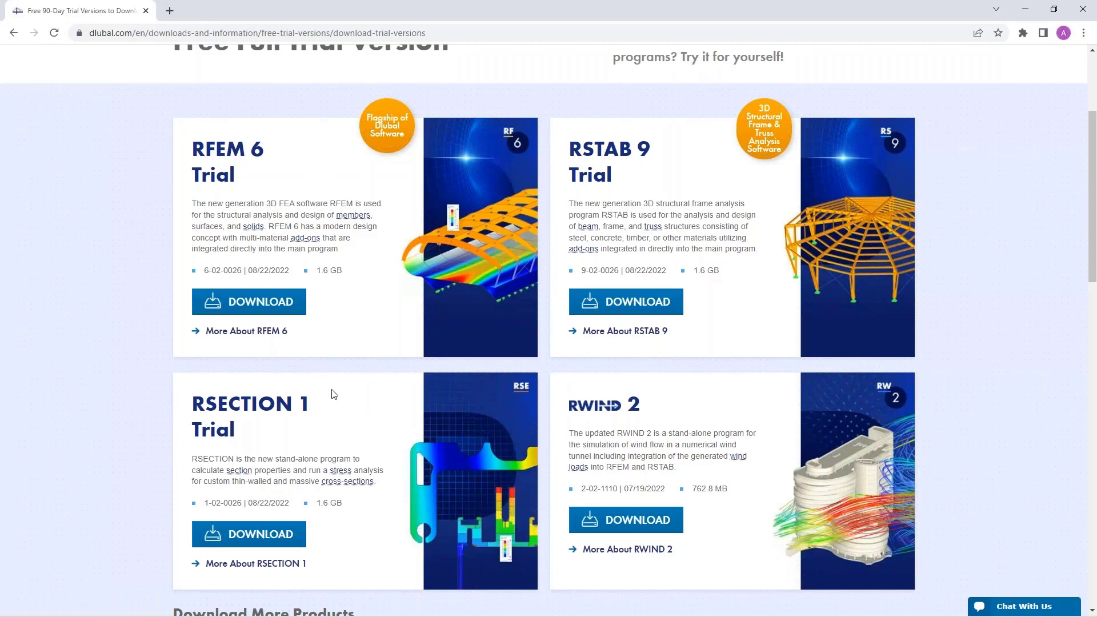
scroll(334, 394, up, 4)
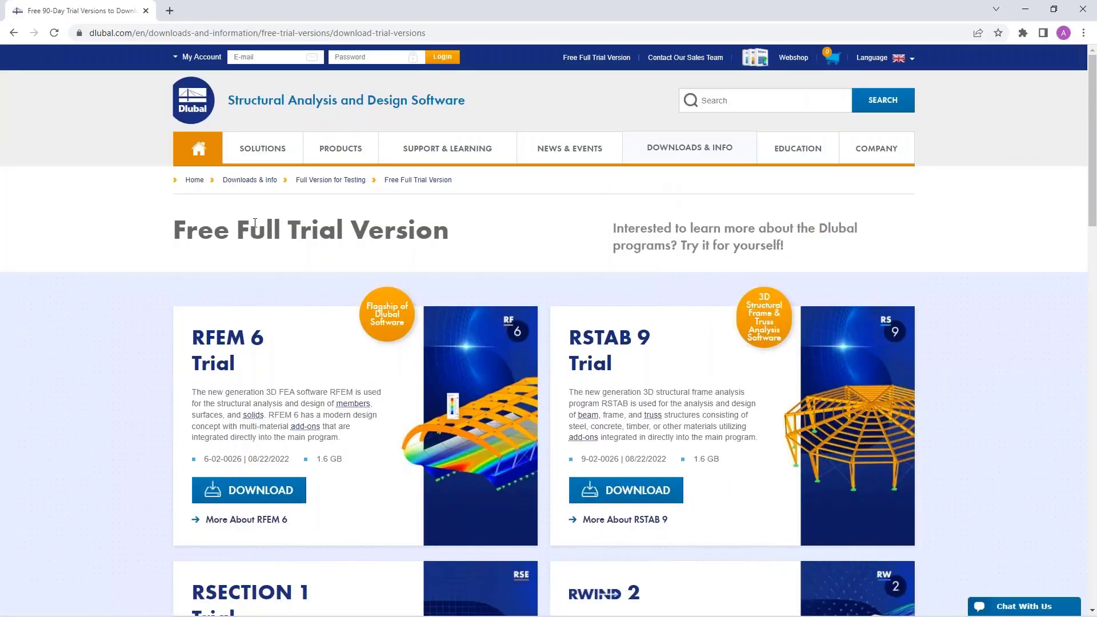